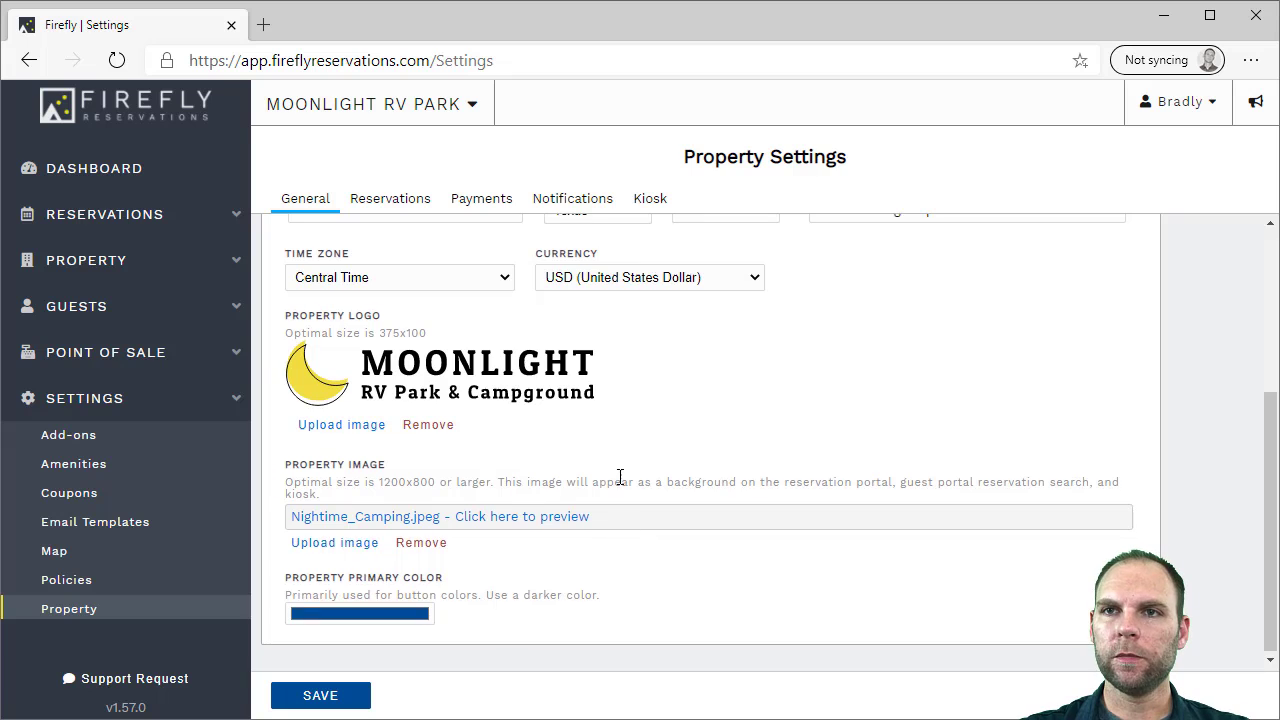
Scroll through the online reservation settings
left_click(386, 200)
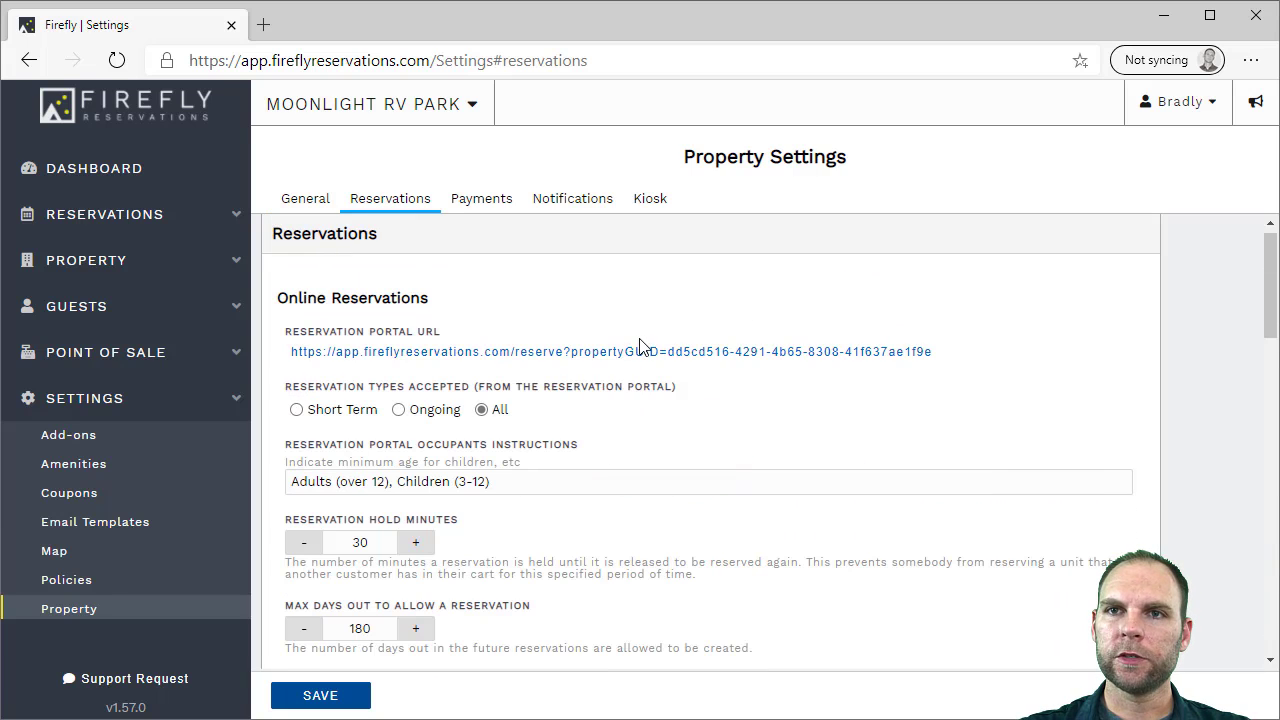
scroll(640, 347, "down", 2)
scroll(640, 347, "down", 1)
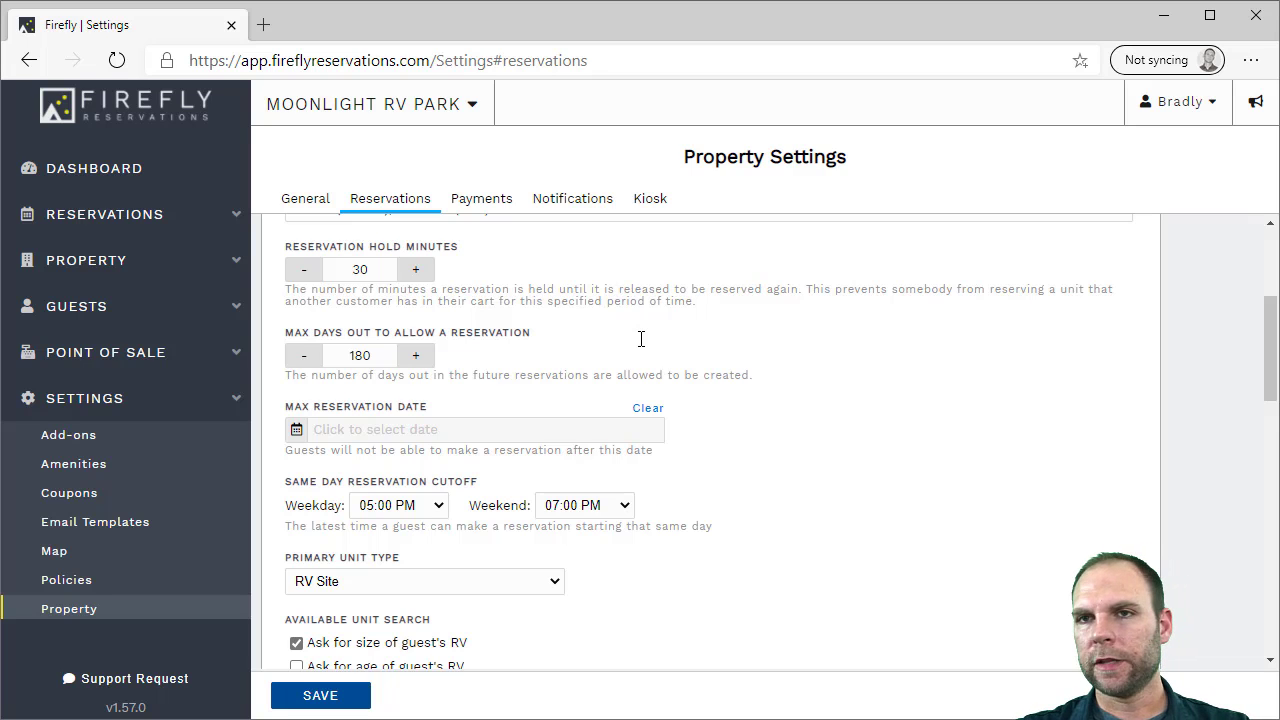
scroll(641, 339, "down", 2)
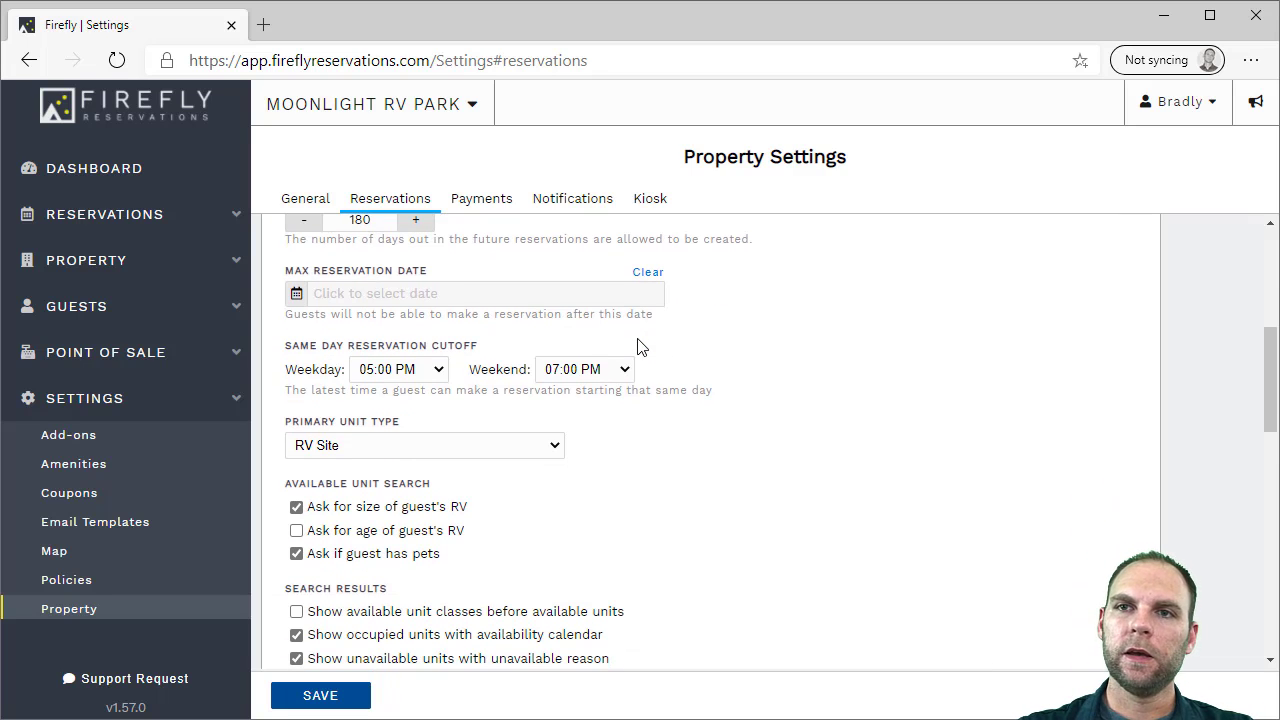
scroll(694, 363, "down", 2)
scroll(694, 355, "up", 4)
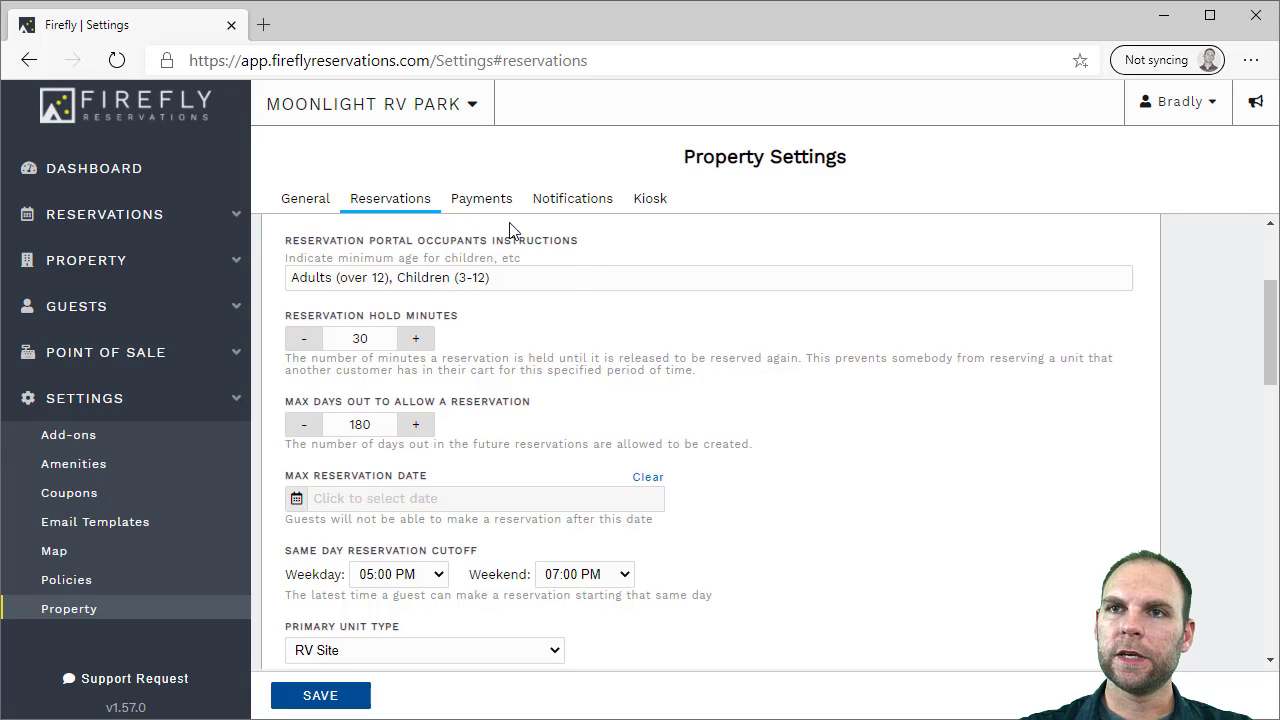
Look over the payment, notification and kiosk settings, then return to general property settings
left_click(485, 204)
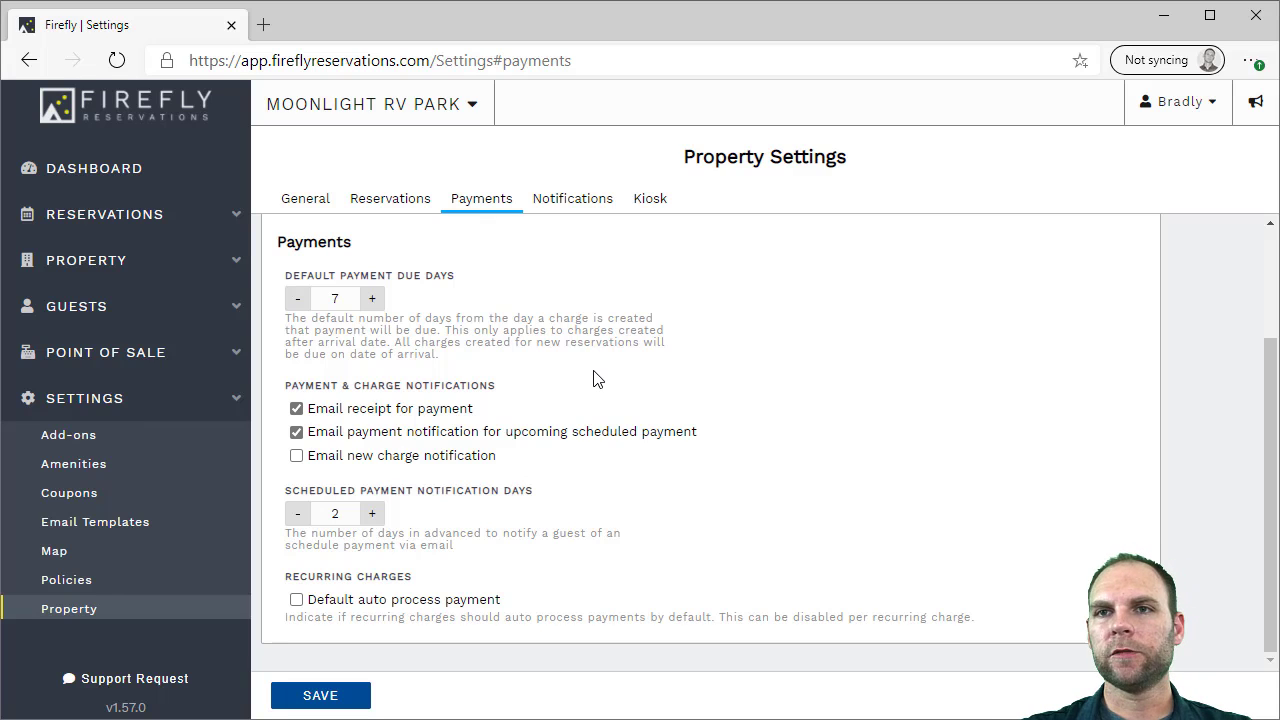
left_click(577, 206)
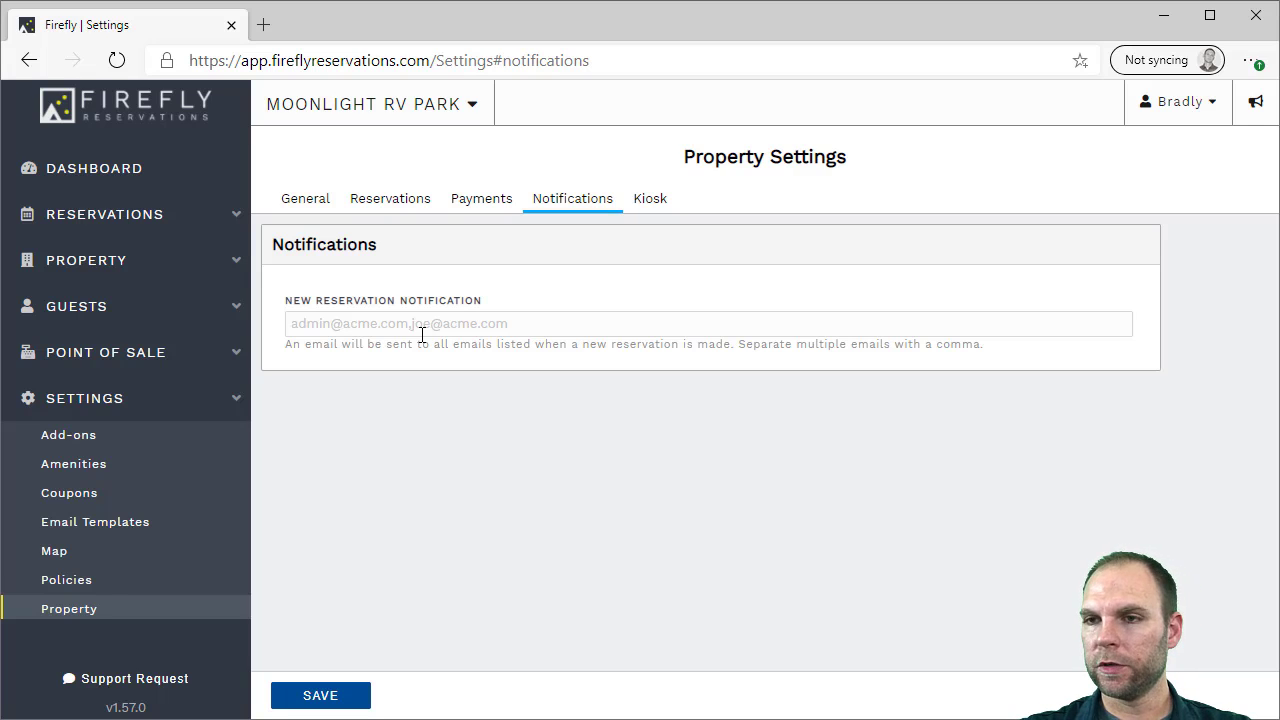
left_click(653, 202)
left_click(307, 203)
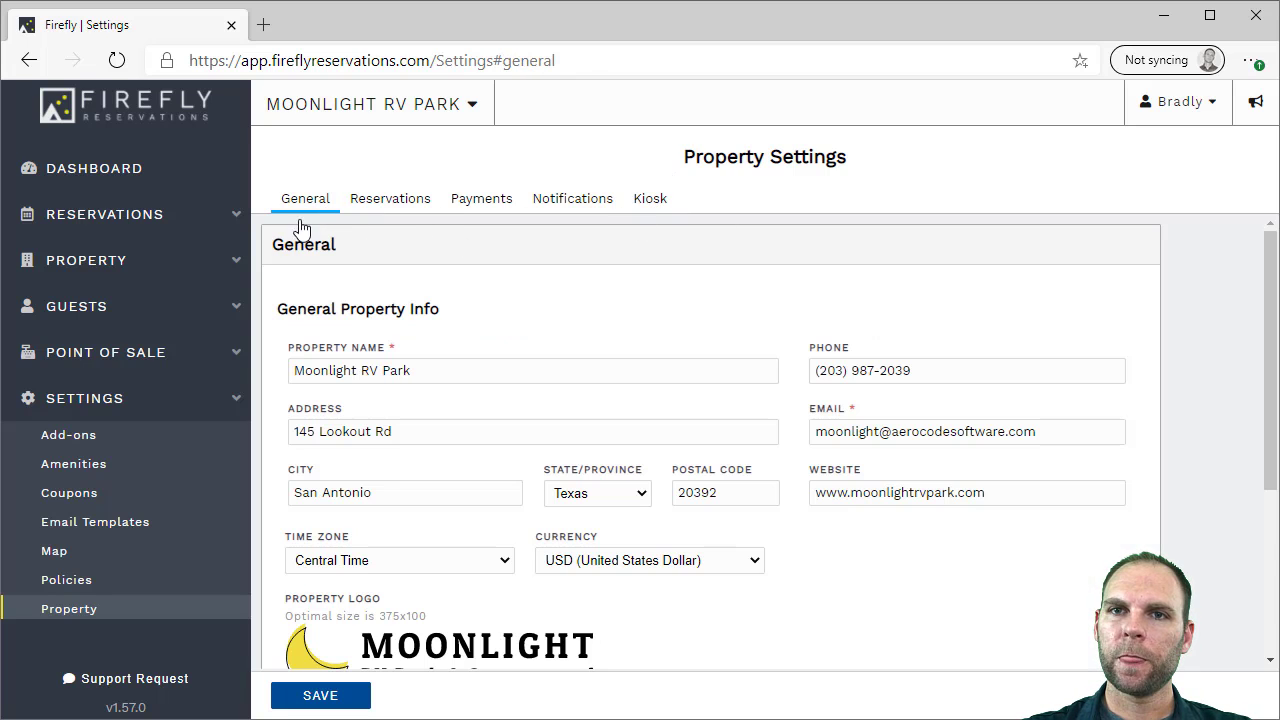
Review the Add-ons price list, then open Amenities listing 30 Amp through Water
scroll(110, 500, "down", 2)
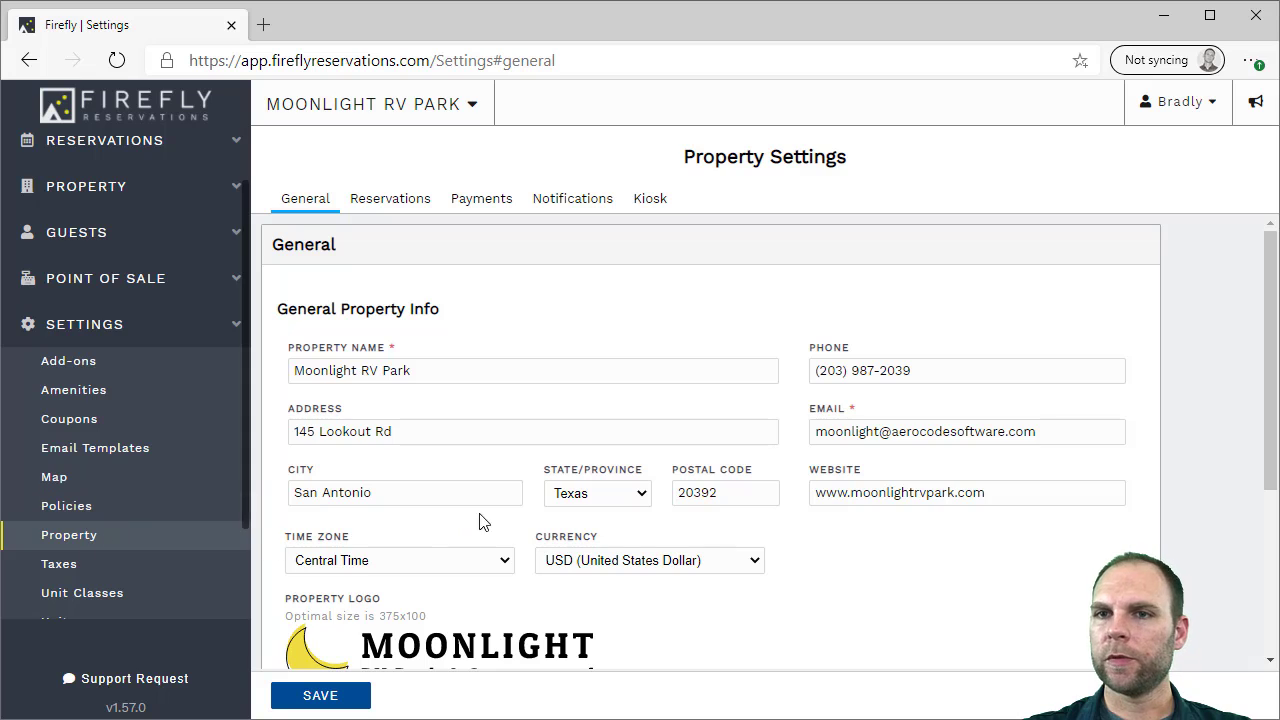
left_click(70, 537)
scroll(80, 435, "down", 1)
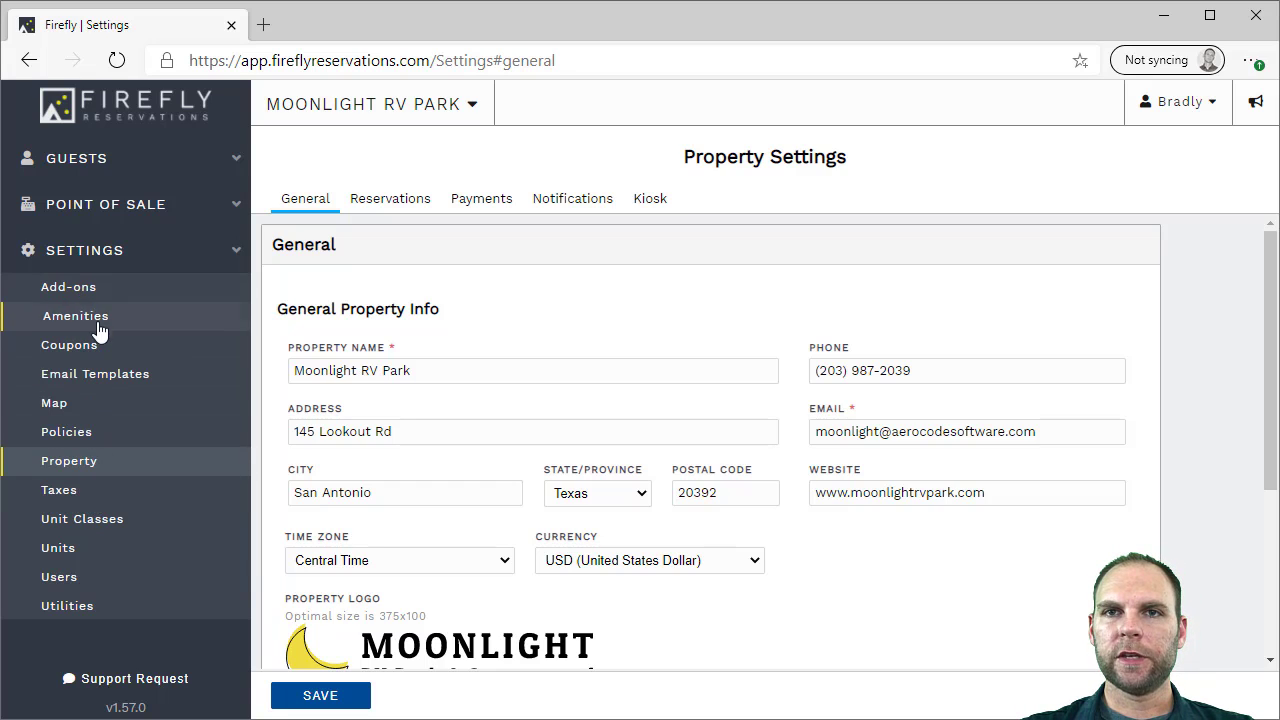
left_click(101, 290)
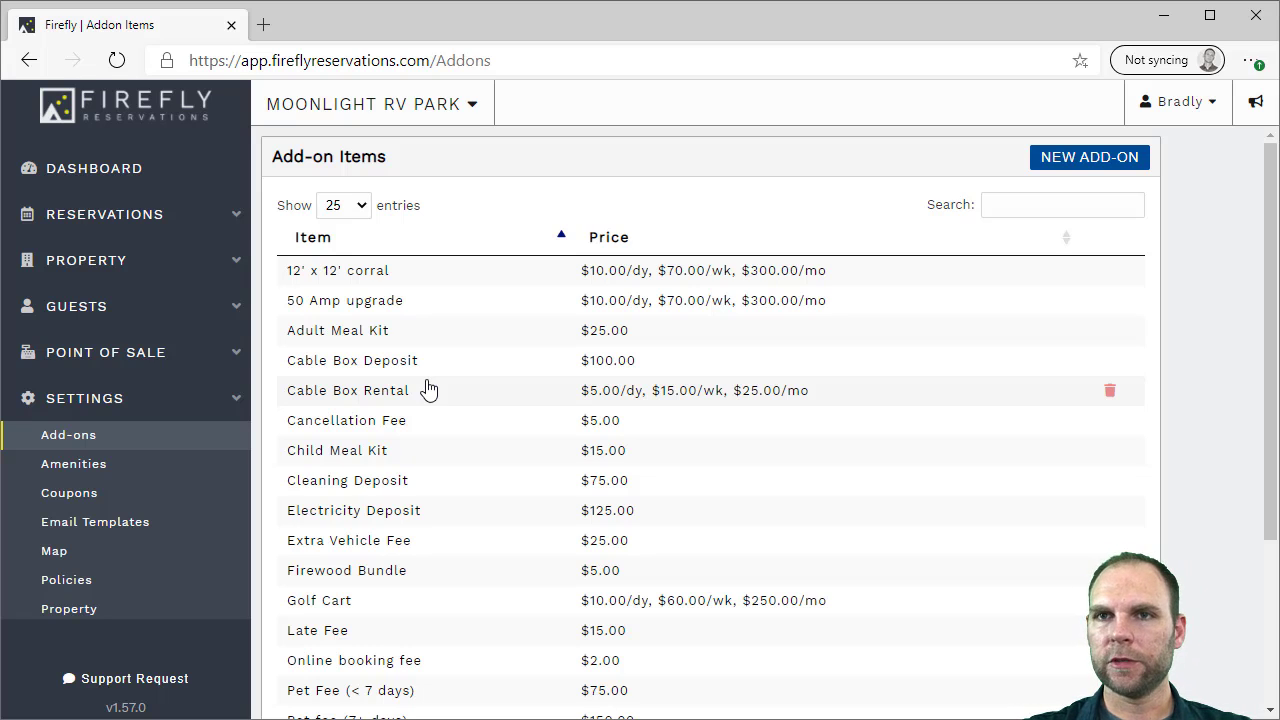
scroll(420, 400, "down", 1)
scroll(415, 408, "down", 2)
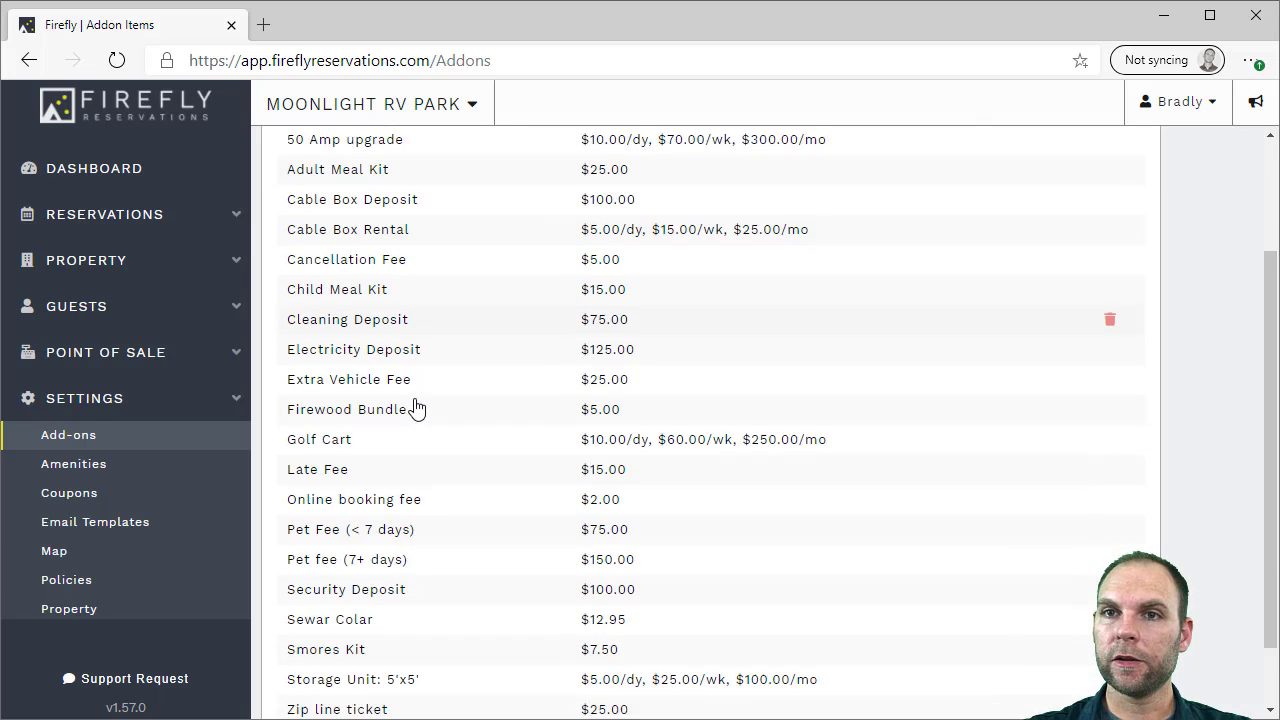
scroll(414, 409, "up", 3)
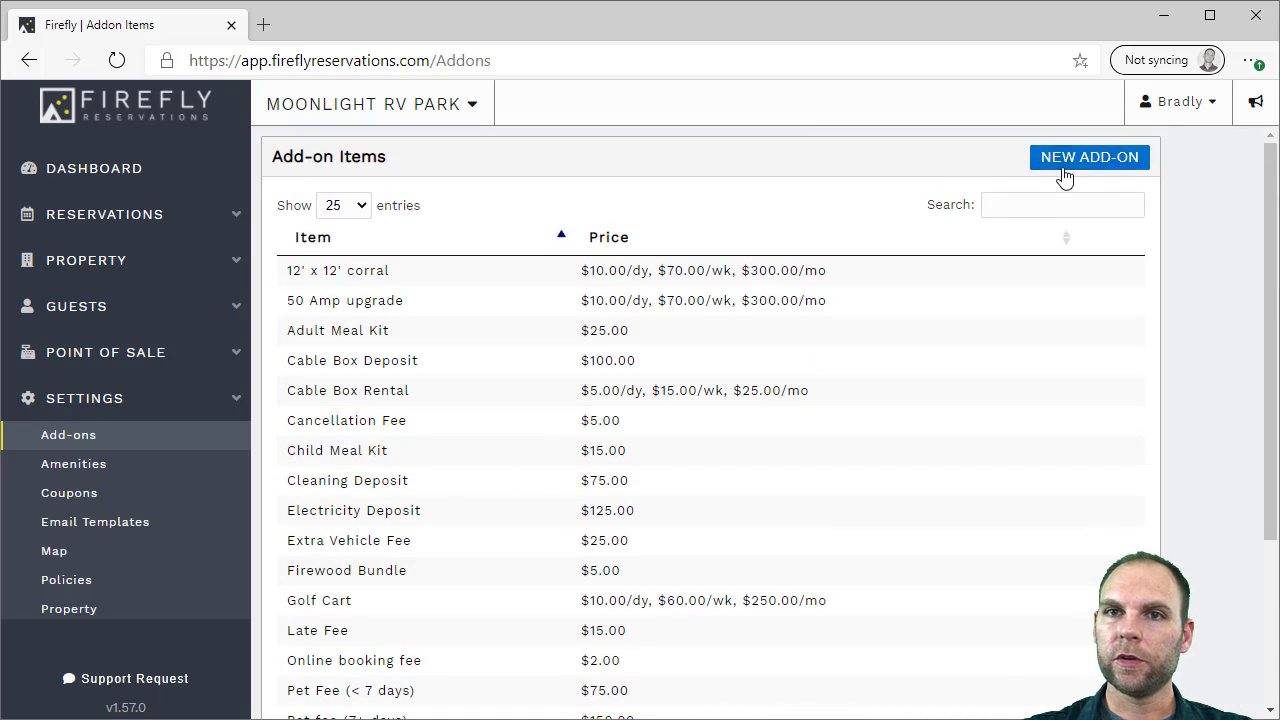
scroll(800, 385, "down", 1)
left_click(107, 473)
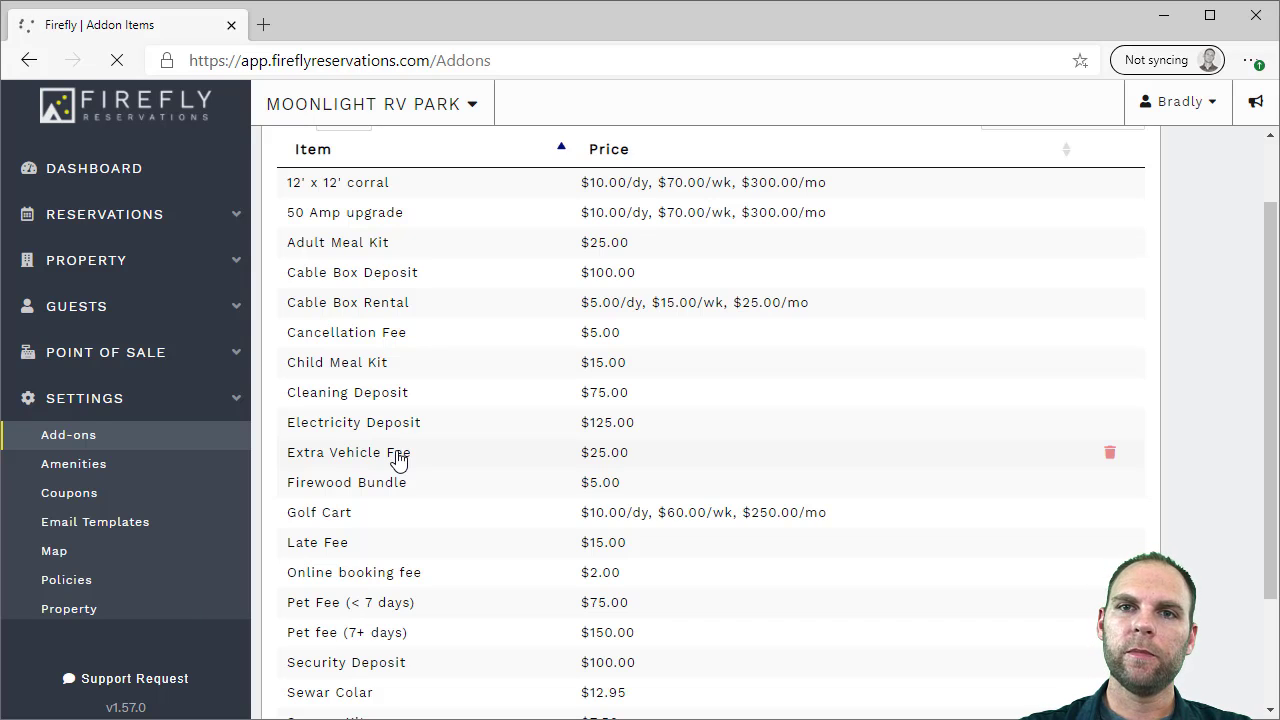
left_click(57, 468)
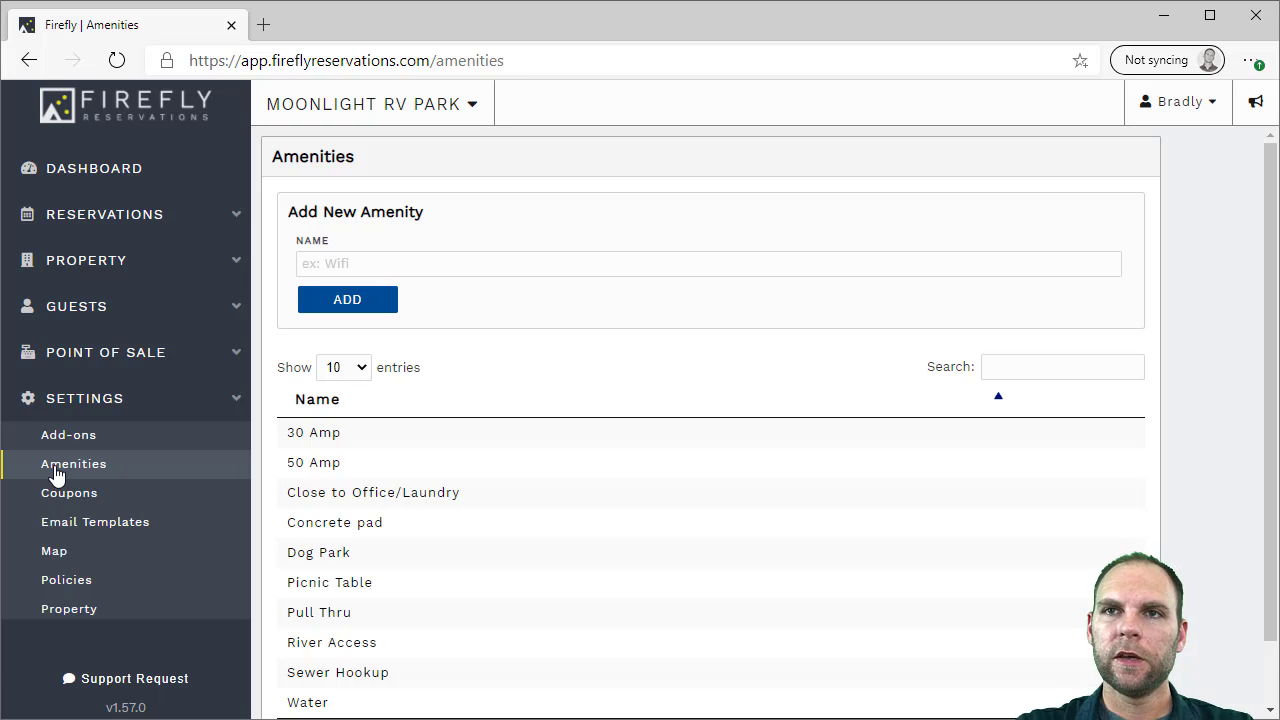
Glance at Coupons, then list the Charges, Payment, Reservation and Custom email templates
left_click(60, 492)
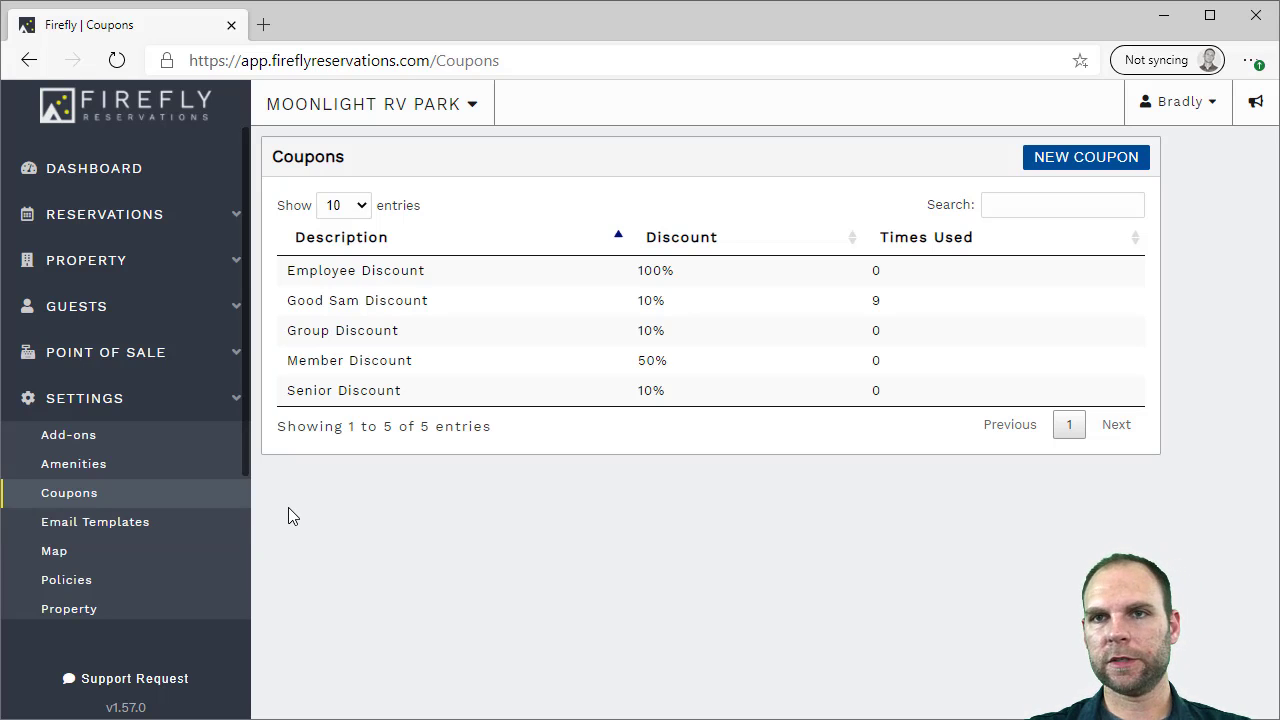
left_click(112, 535)
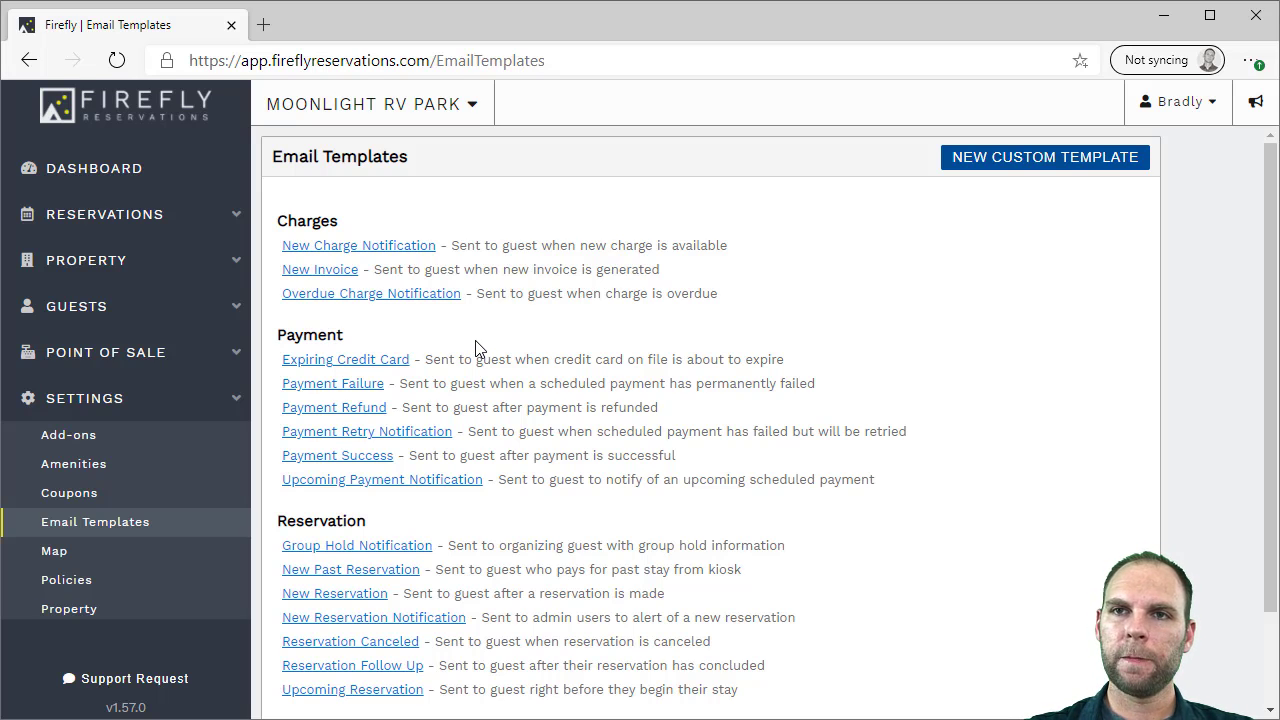
scroll(472, 350, "down", 2)
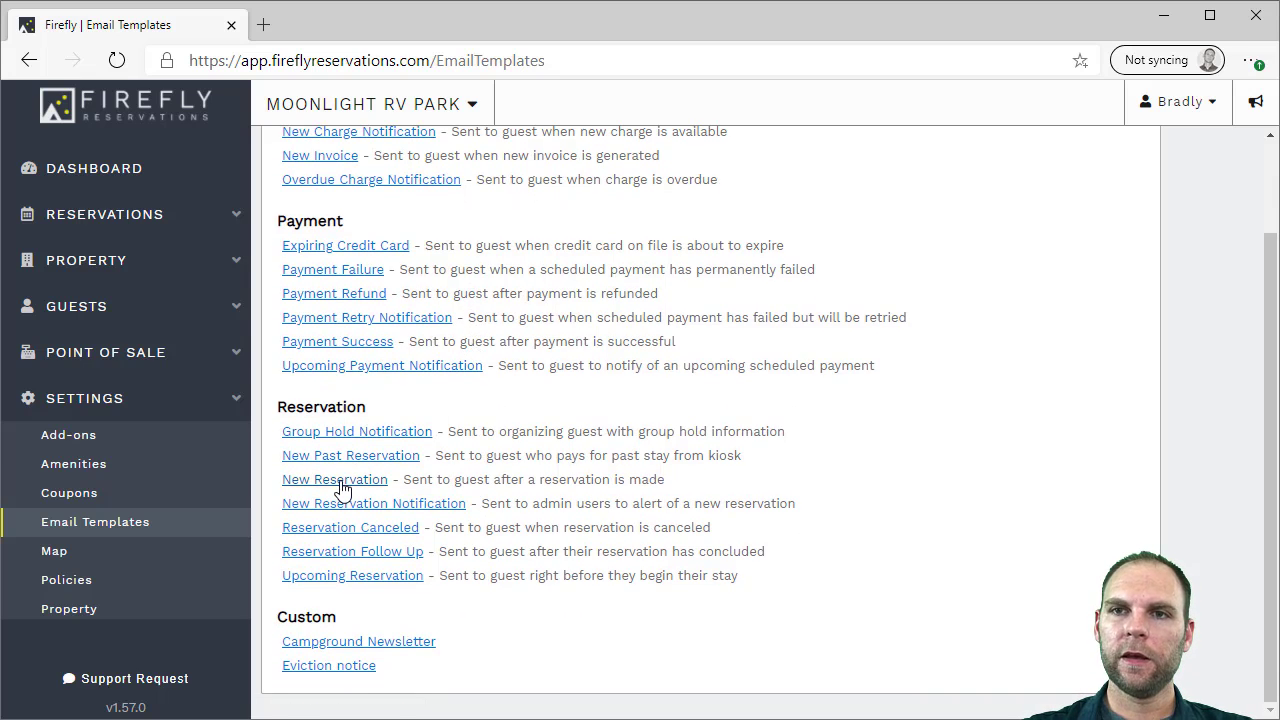
Open the New Reservation template and read its subject and message body
left_click(342, 484)
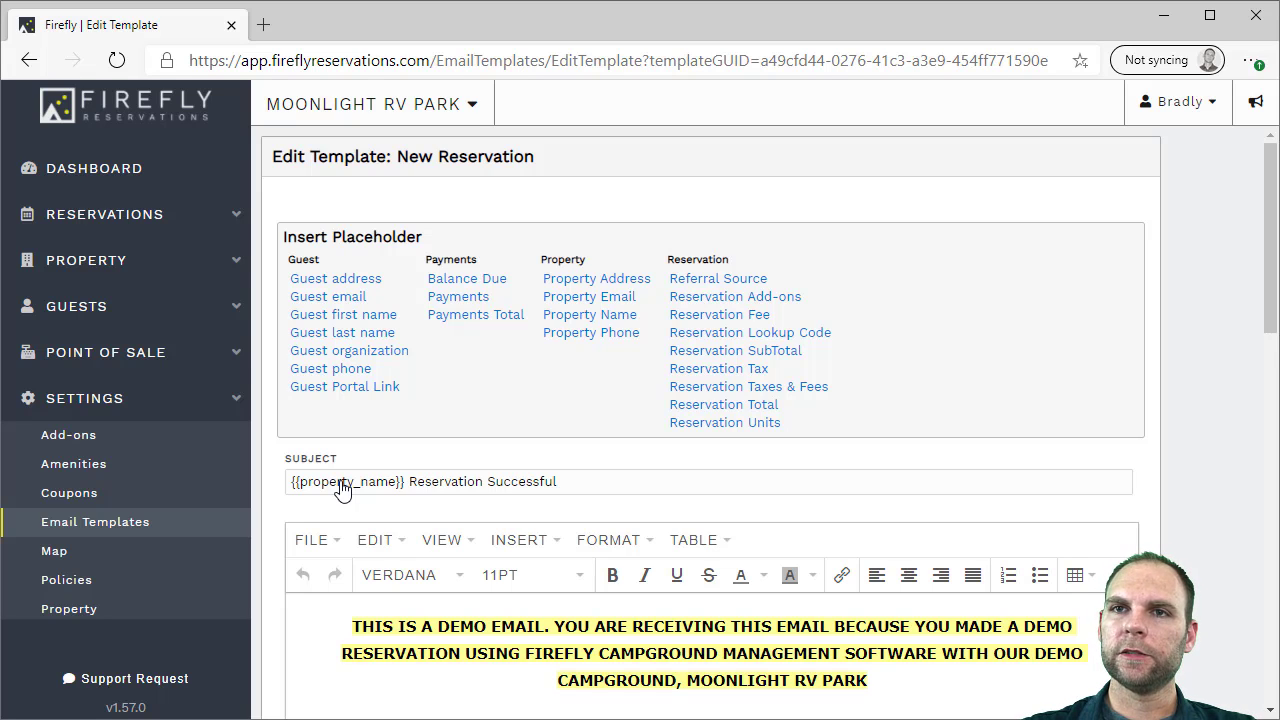
scroll(910, 250, "down", 3)
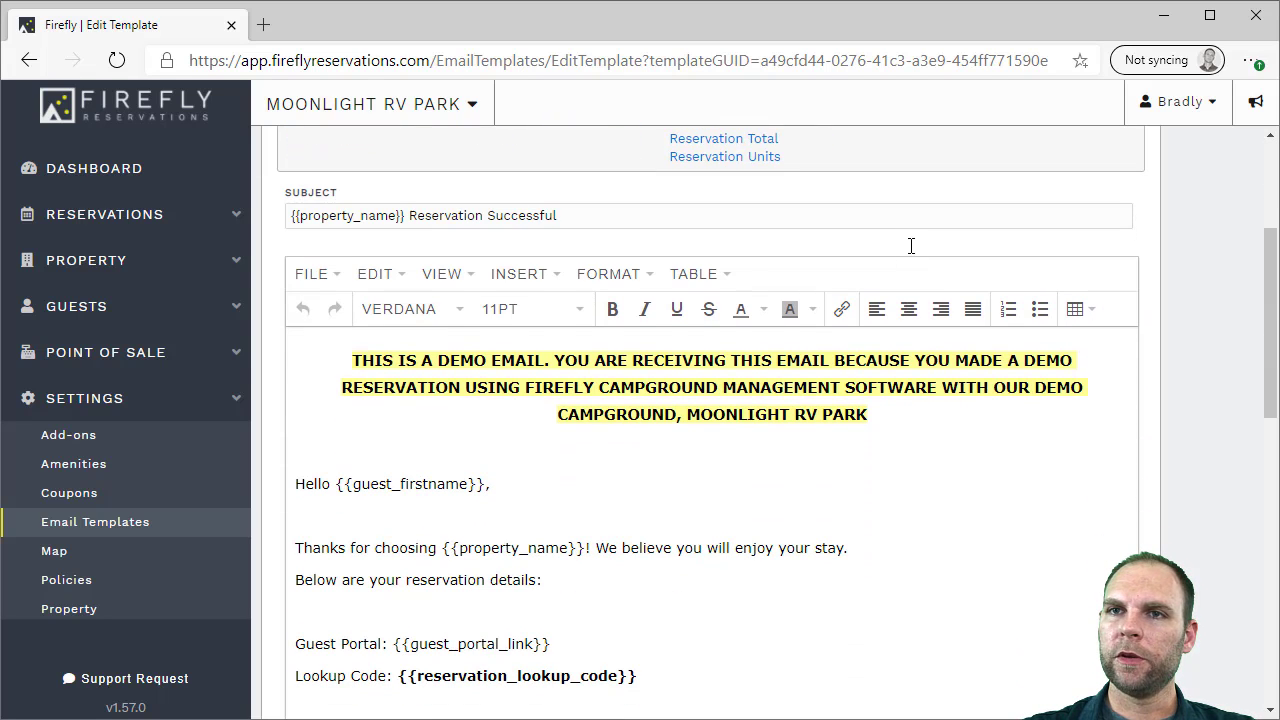
scroll(502, 372, "down", 2)
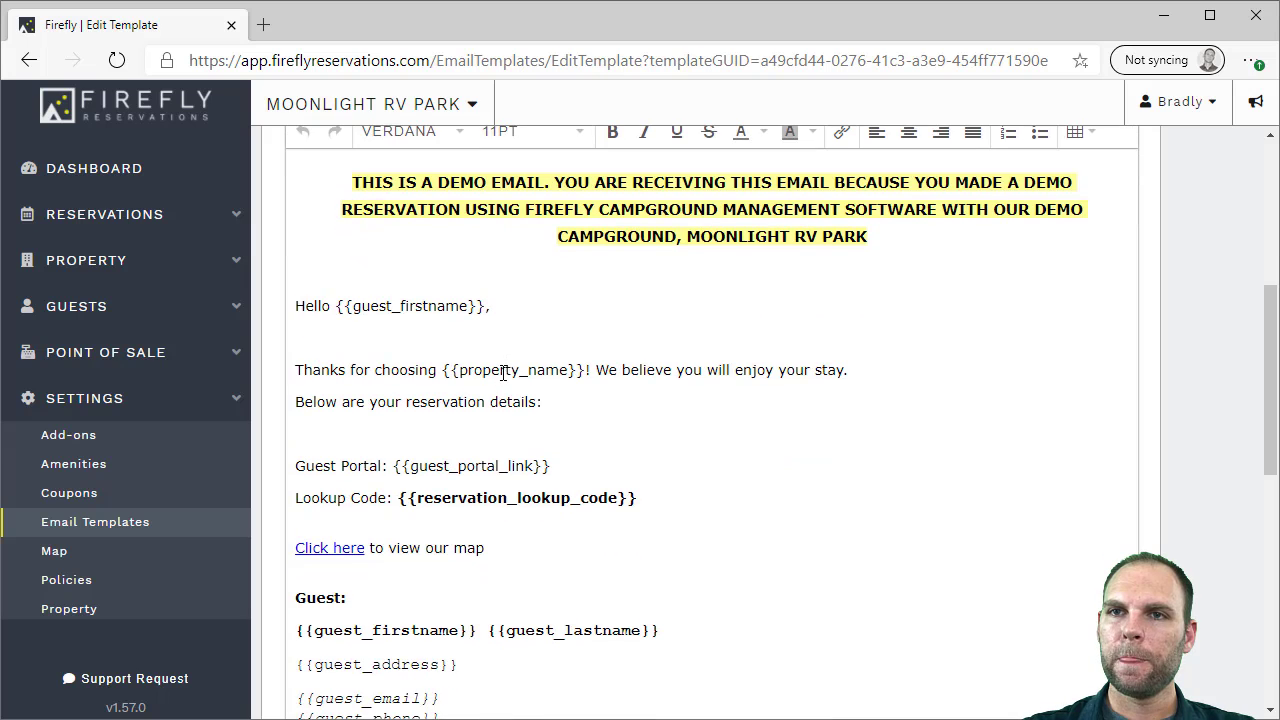
scroll(505, 372, "down", 2)
scroll(449, 471, "up", 1)
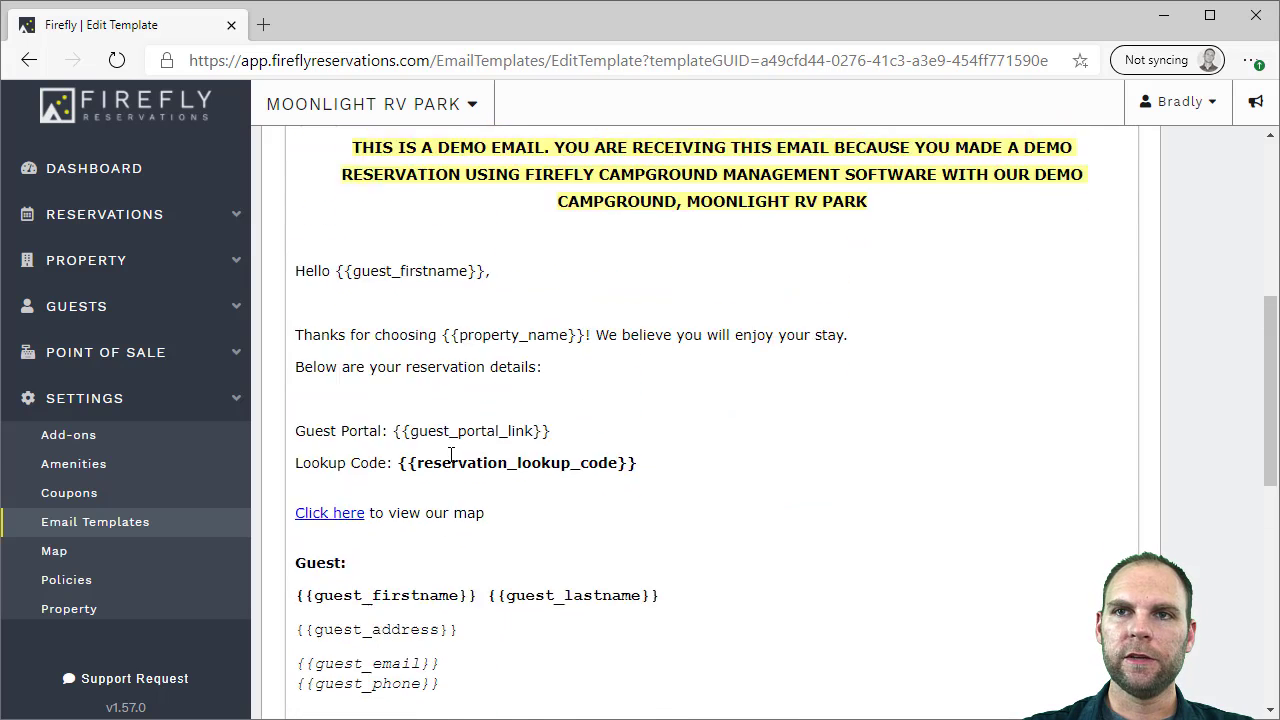
scroll(451, 455, "up", 2)
Add a comma after the greeting's first-name placeholder, then go to the park map page
left_click_drag(337, 395, 486, 397)
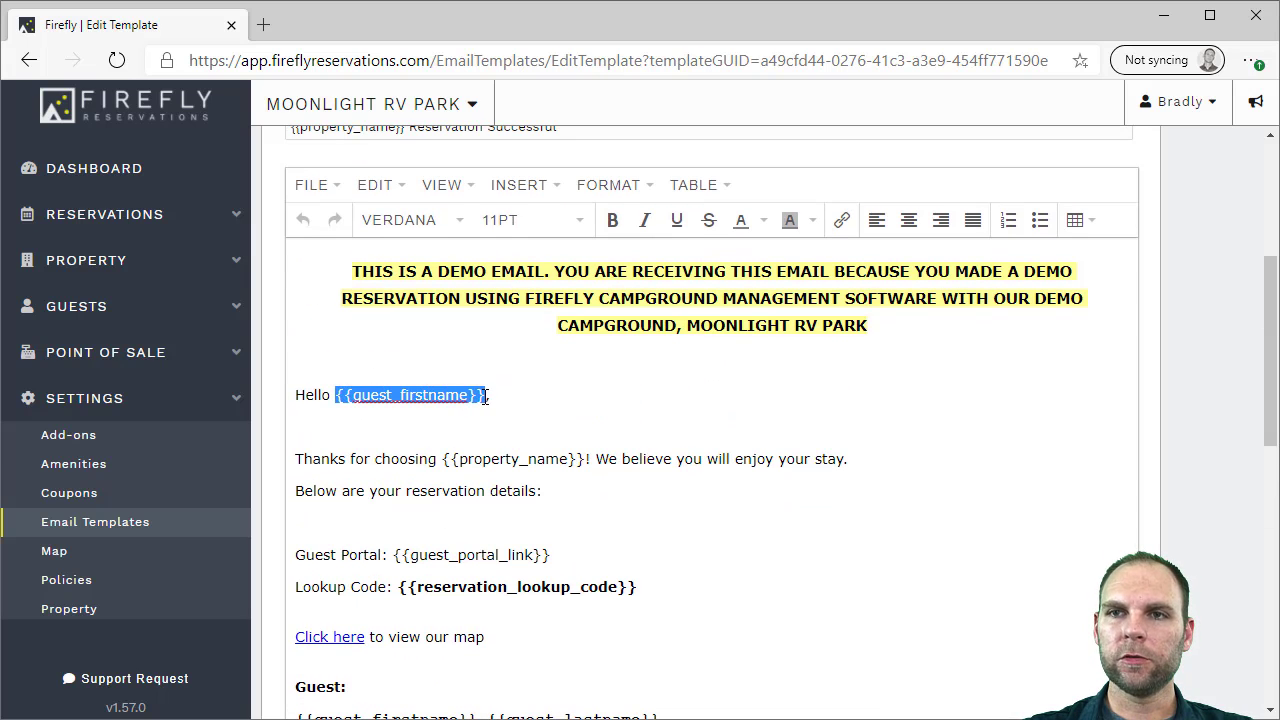
left_click(487, 397)
type(",")
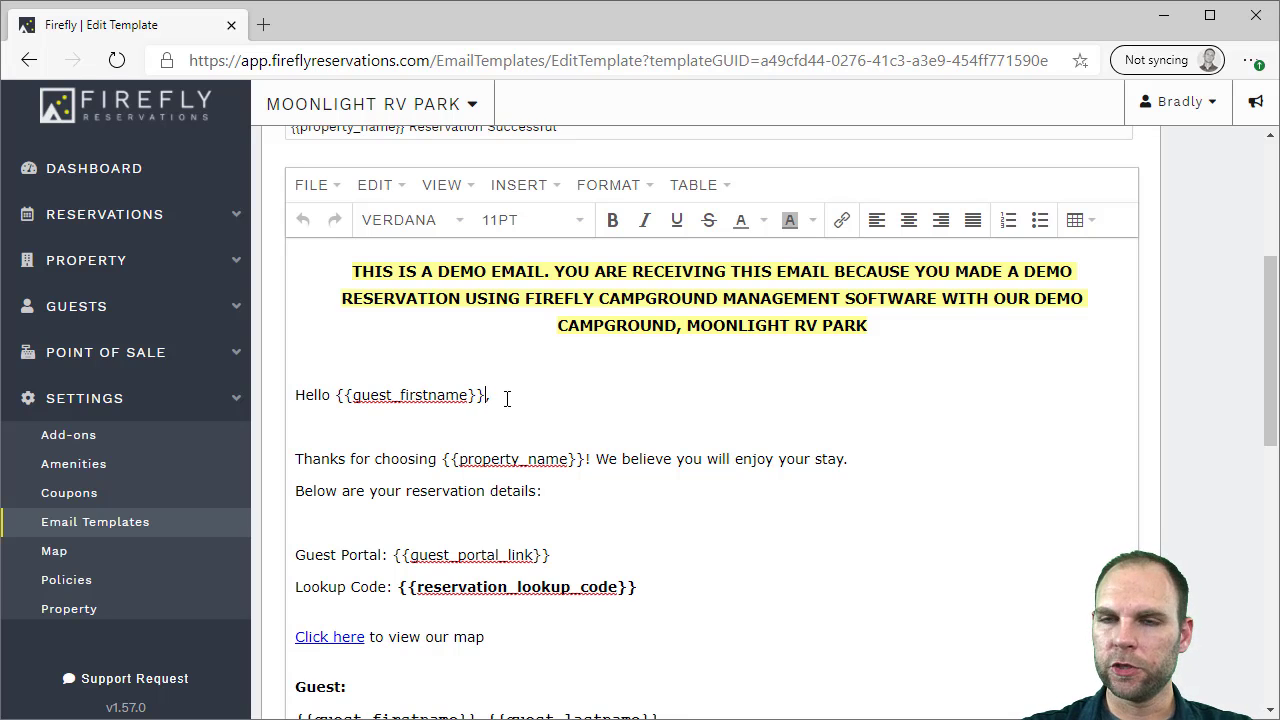
left_click_drag(545, 491, 293, 457)
left_click(401, 455)
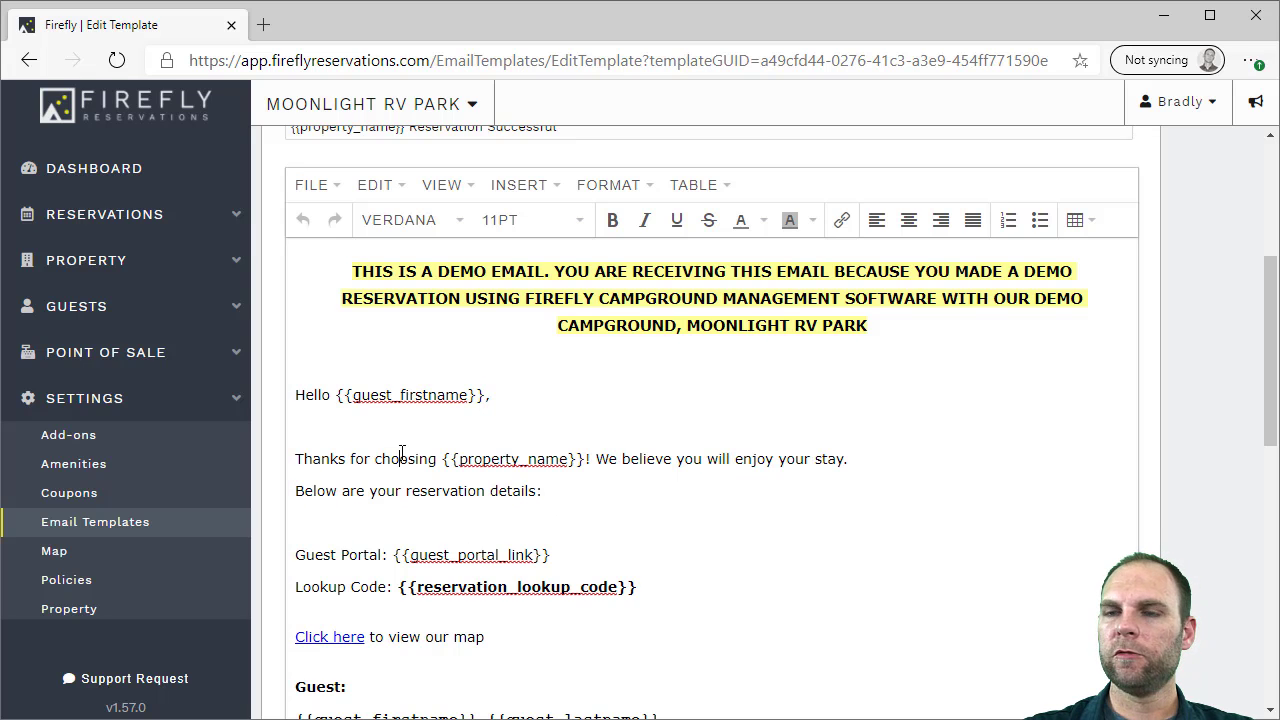
scroll(401, 453, "up", 3)
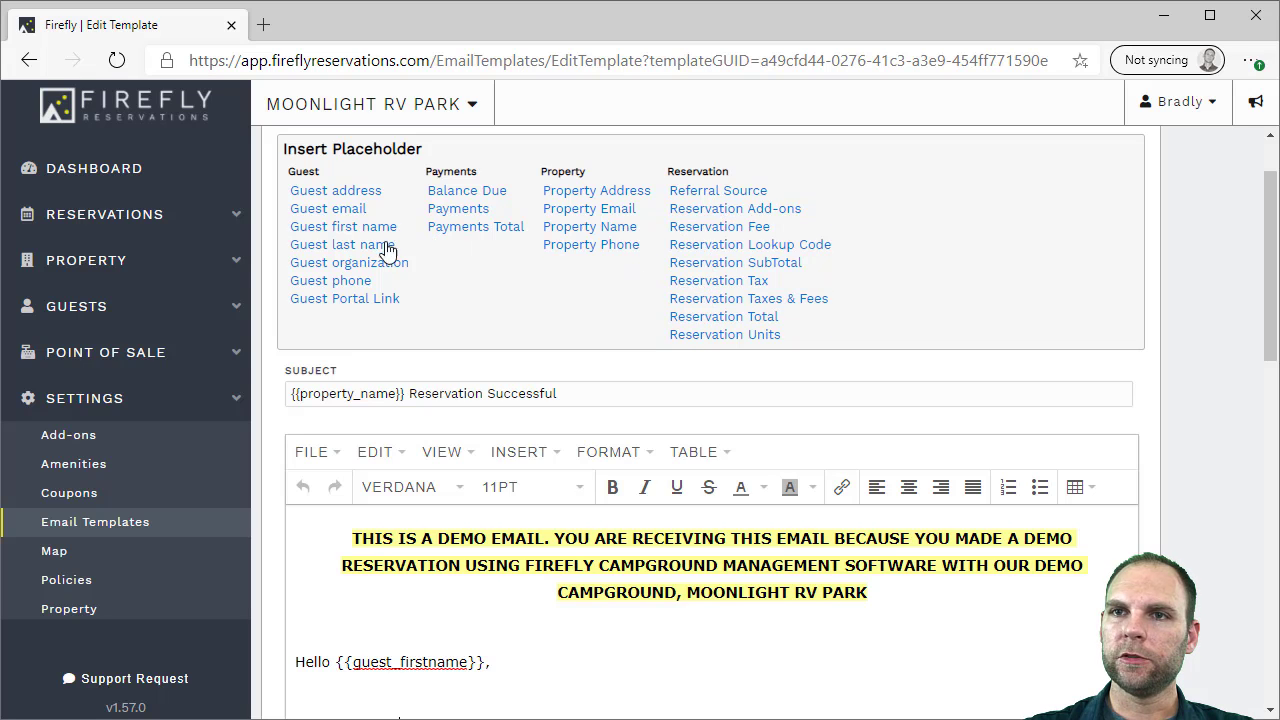
scroll(363, 251, "down", 2)
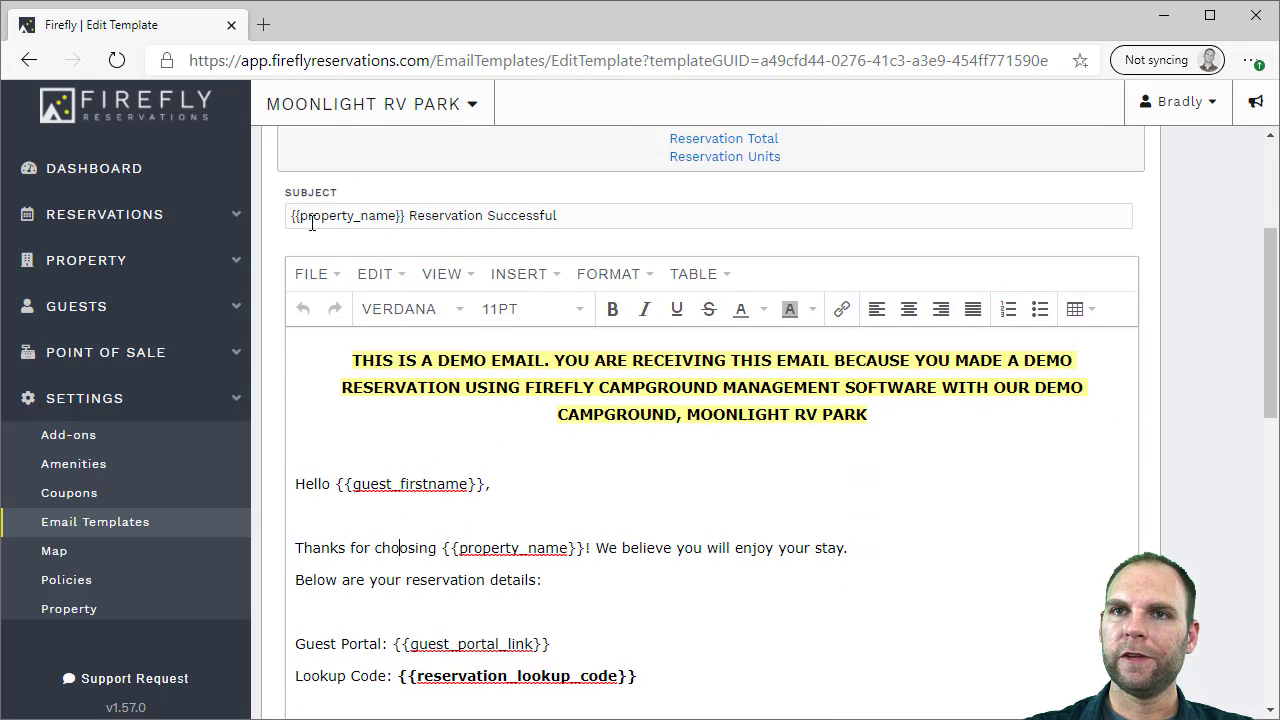
scroll(497, 365, "down", 4)
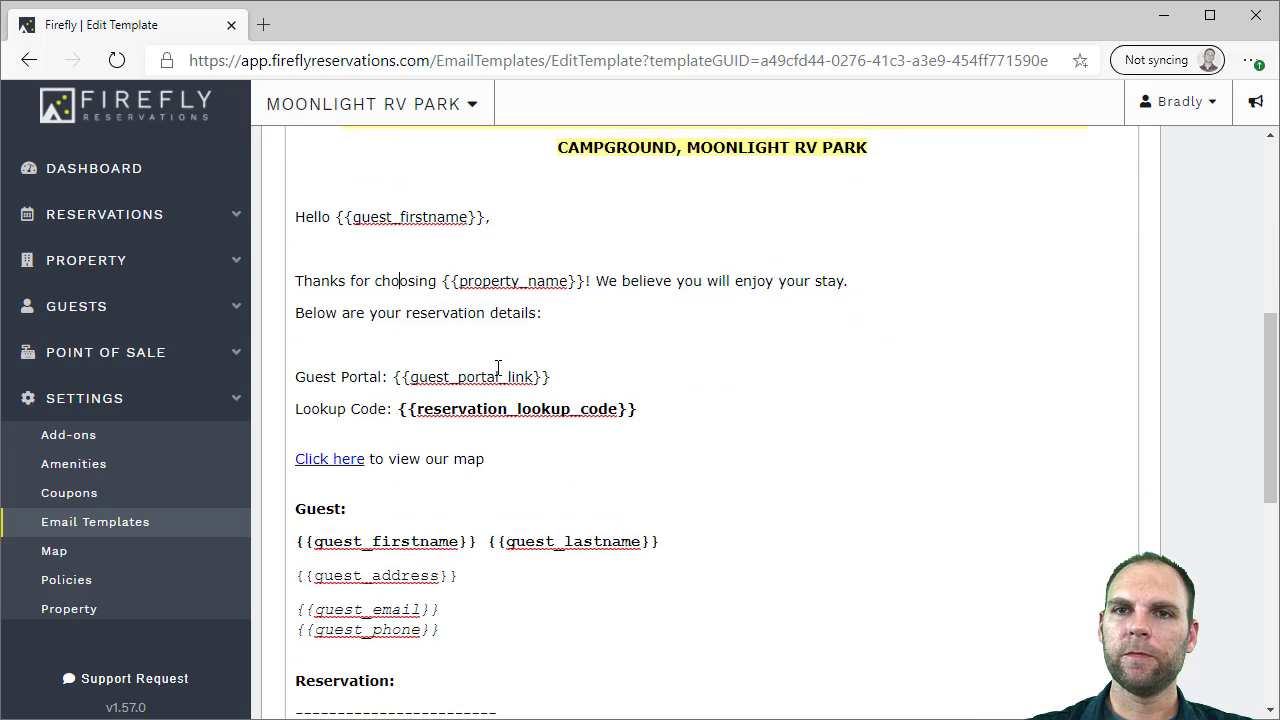
left_click(62, 555)
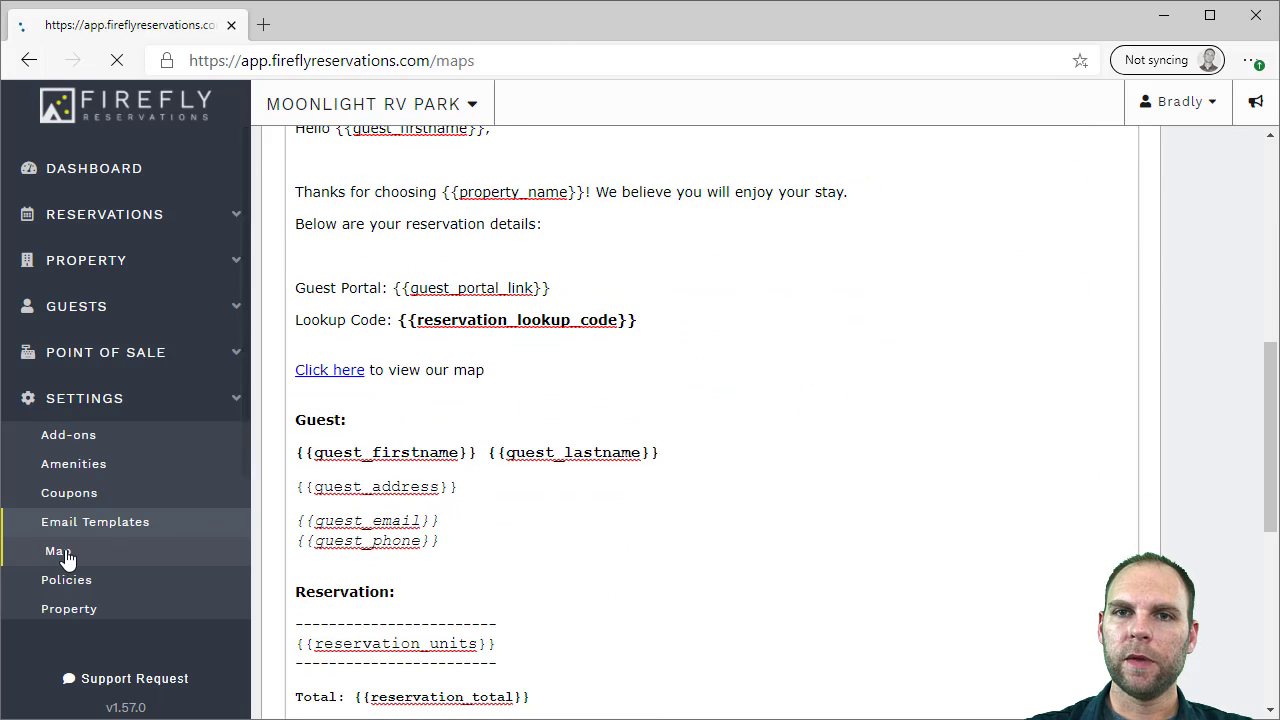
Open Policies and read the Arrivals & Departures, Refunds/Cancellations and General Rules text
scroll(676, 400, "down", 3)
scroll(676, 400, "up", 2)
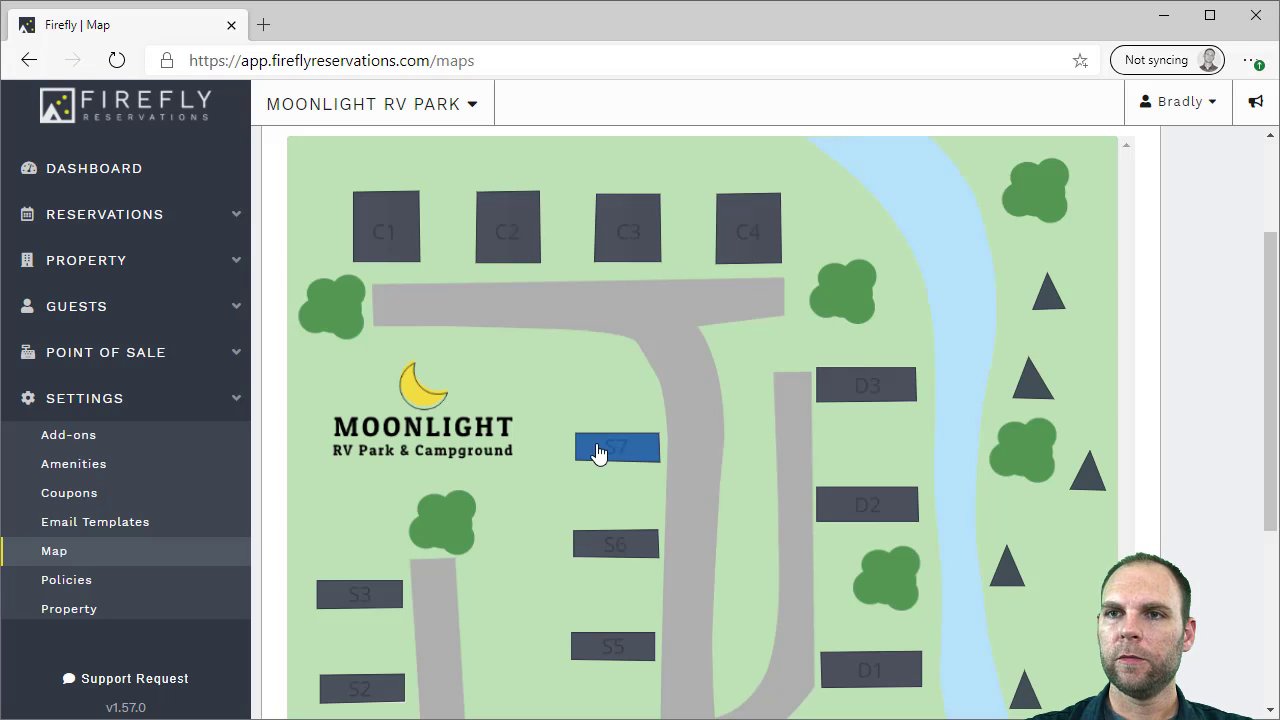
scroll(487, 430, "down", 2)
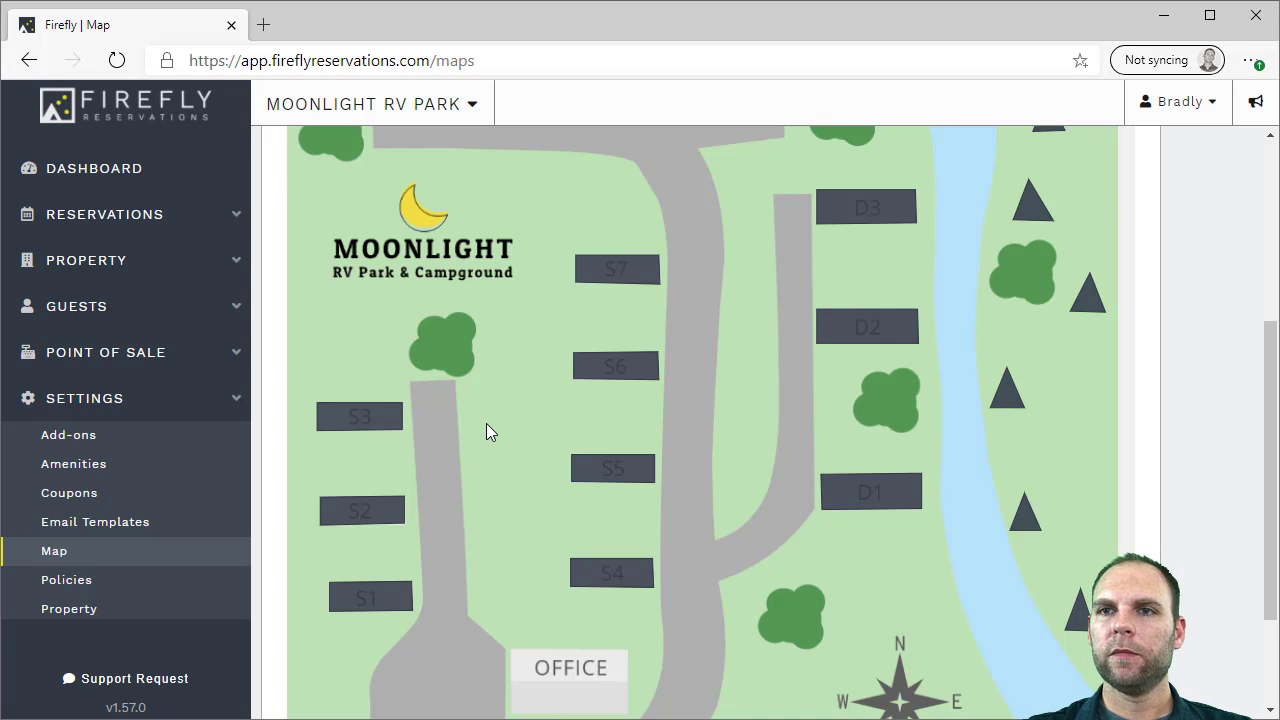
scroll(194, 466, "down", 1)
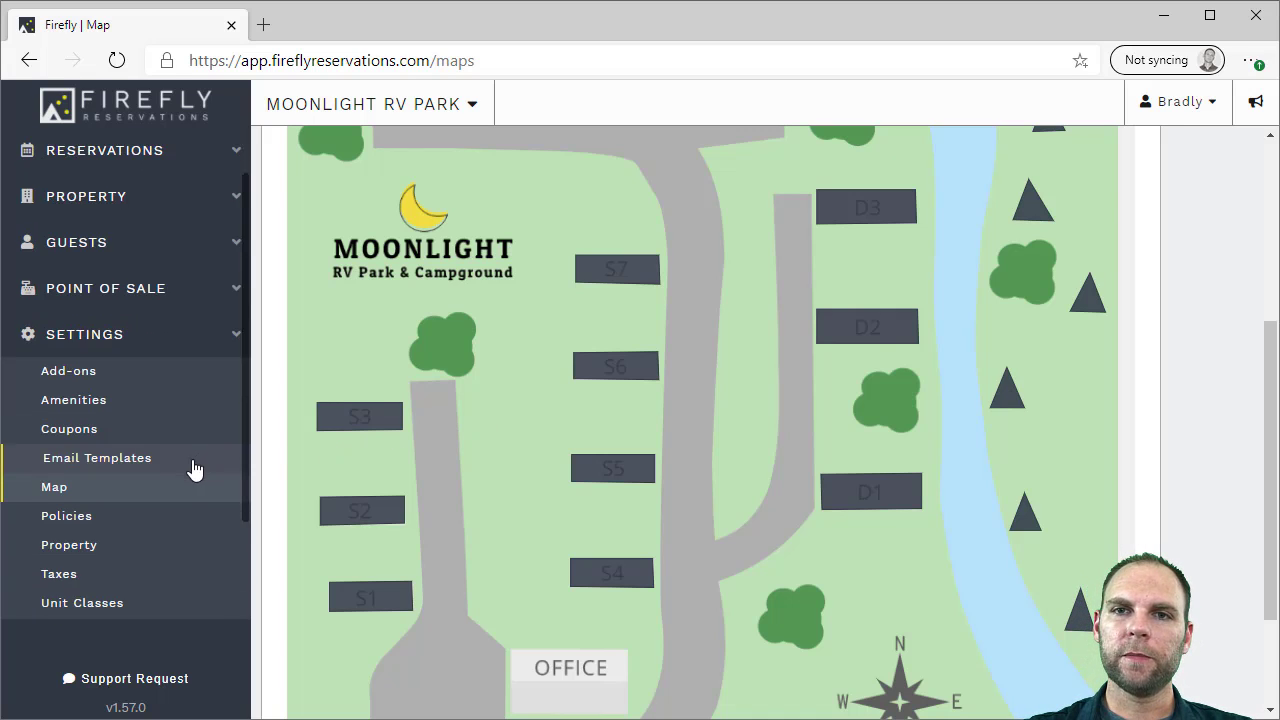
left_click(70, 506)
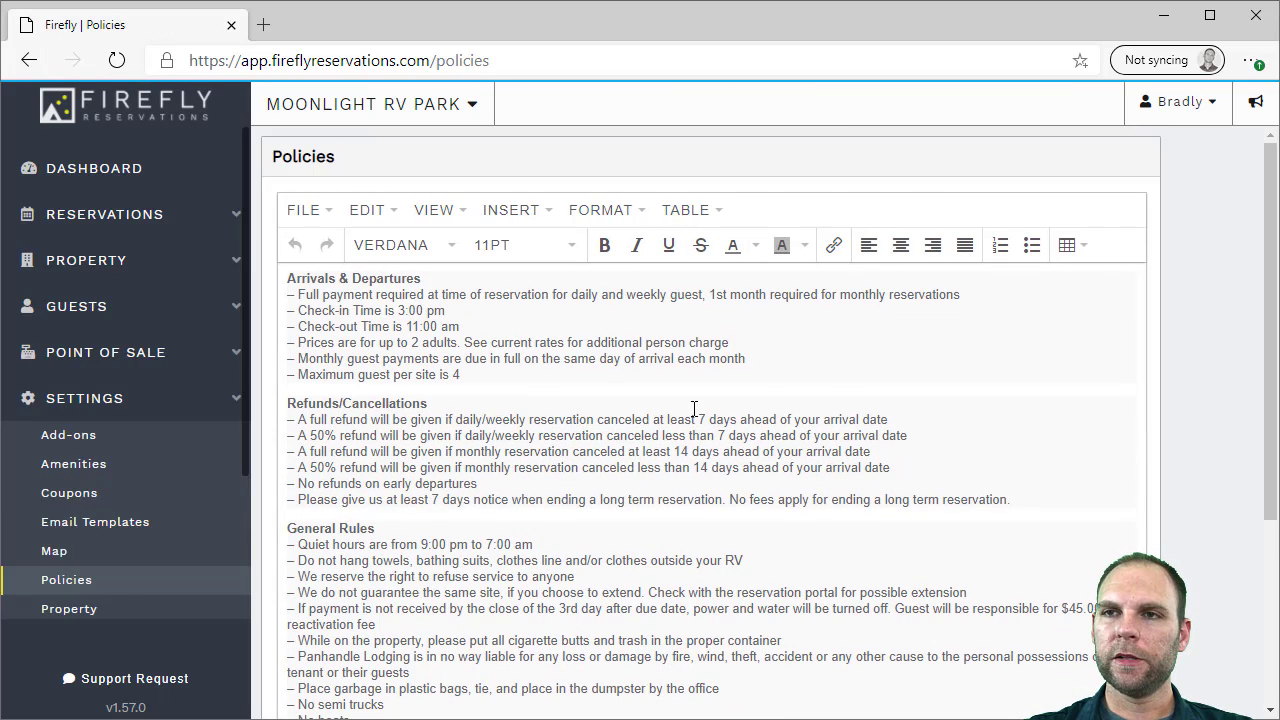
left_click_drag(1270, 300, 1272, 330)
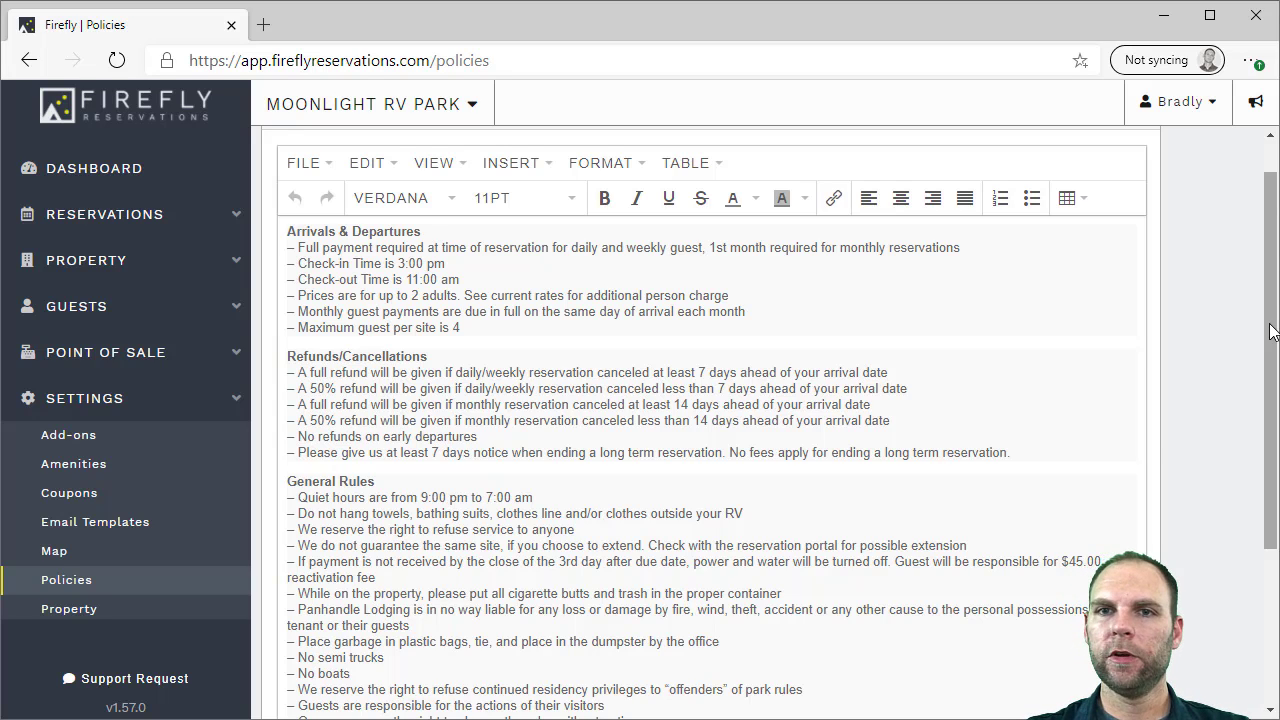
scroll(118, 370, "down", 3)
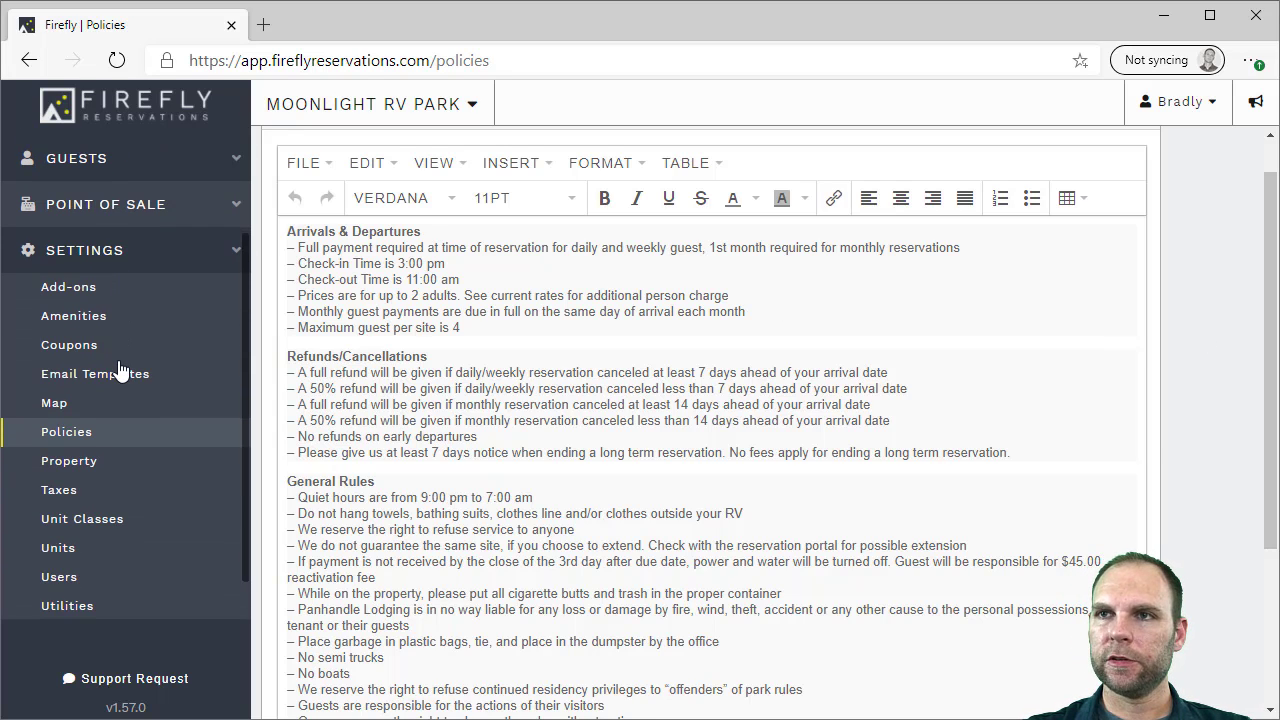
scroll(118, 425, "down", 1)
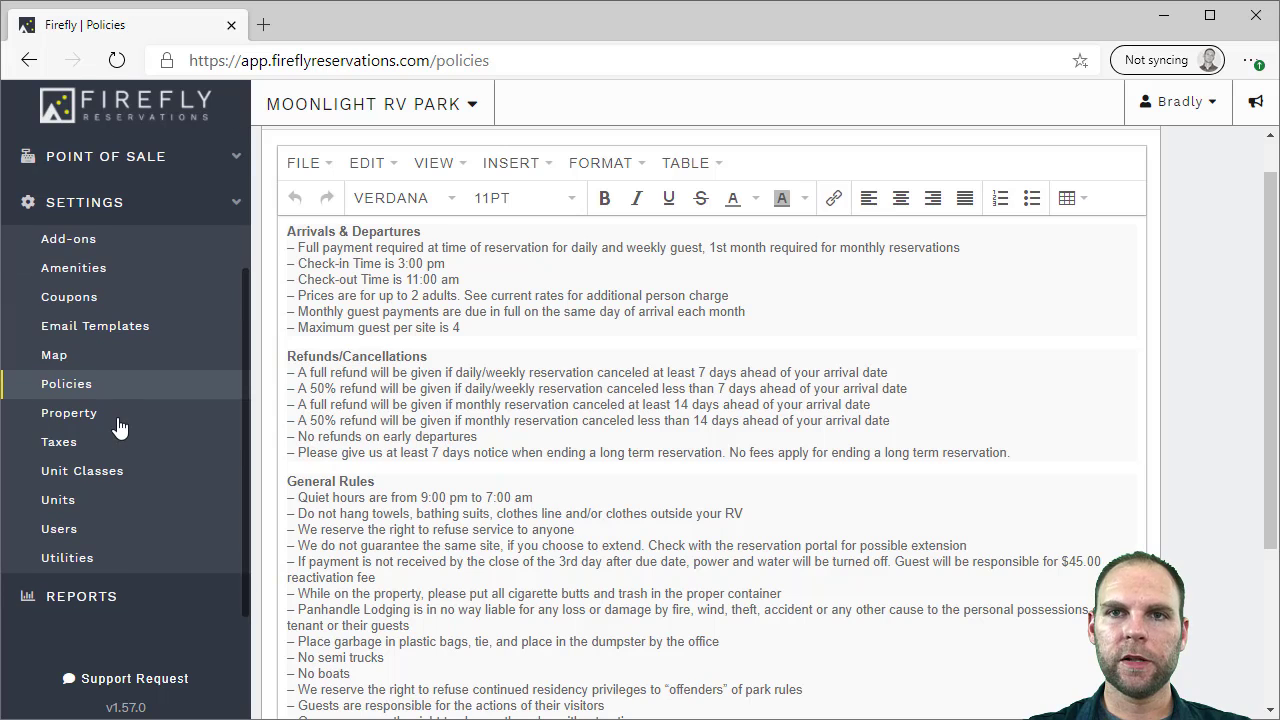
Review the tax rates and the two RV space unit classes, then open Users
left_click(84, 440)
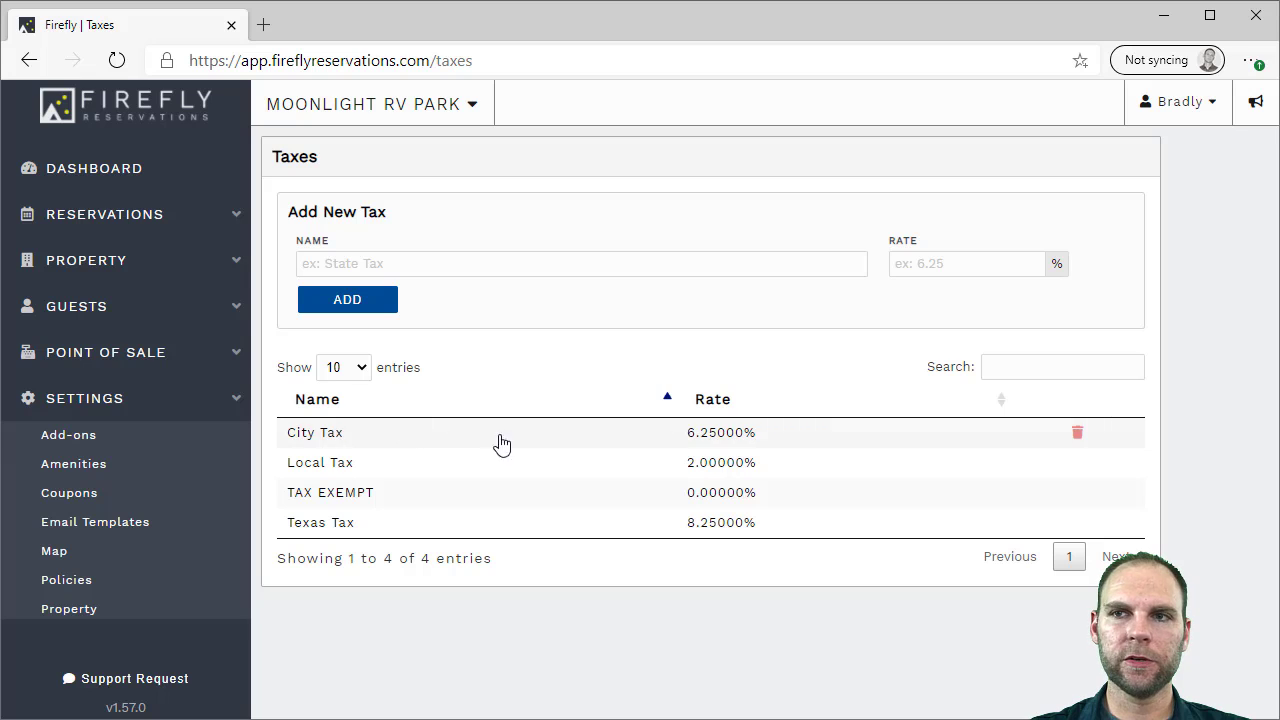
scroll(145, 530, "down", 3)
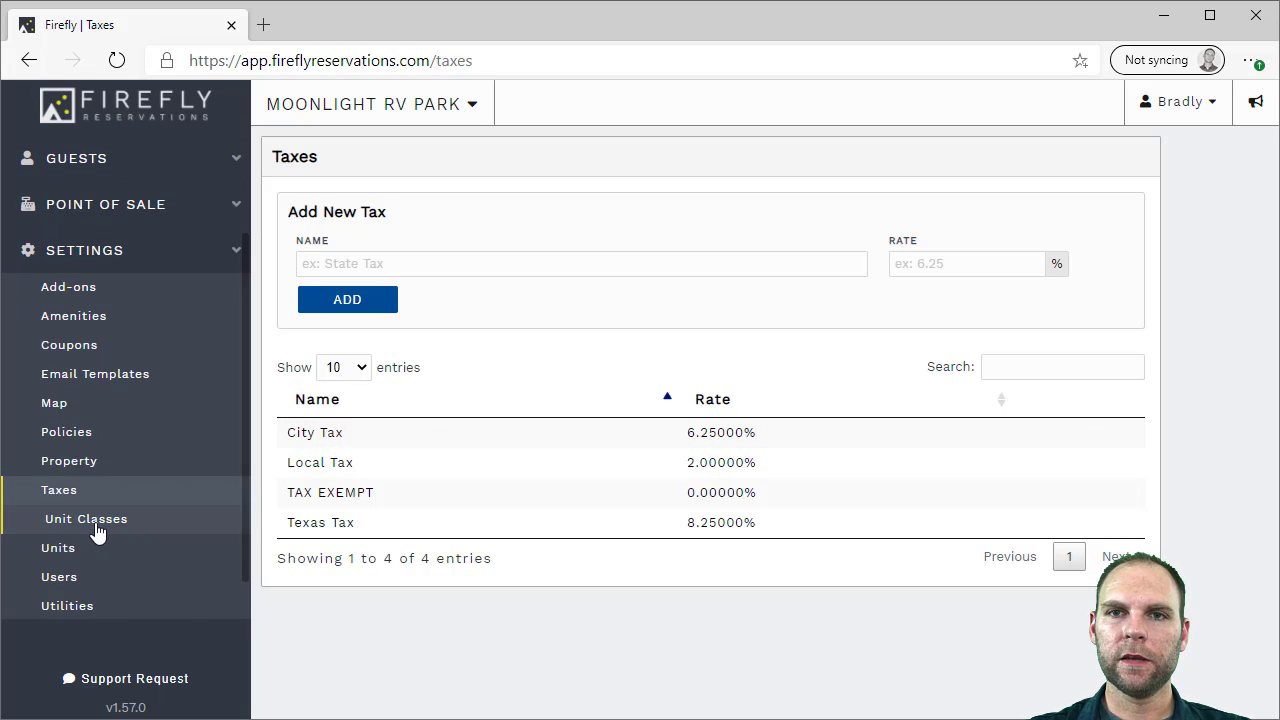
left_click(97, 530)
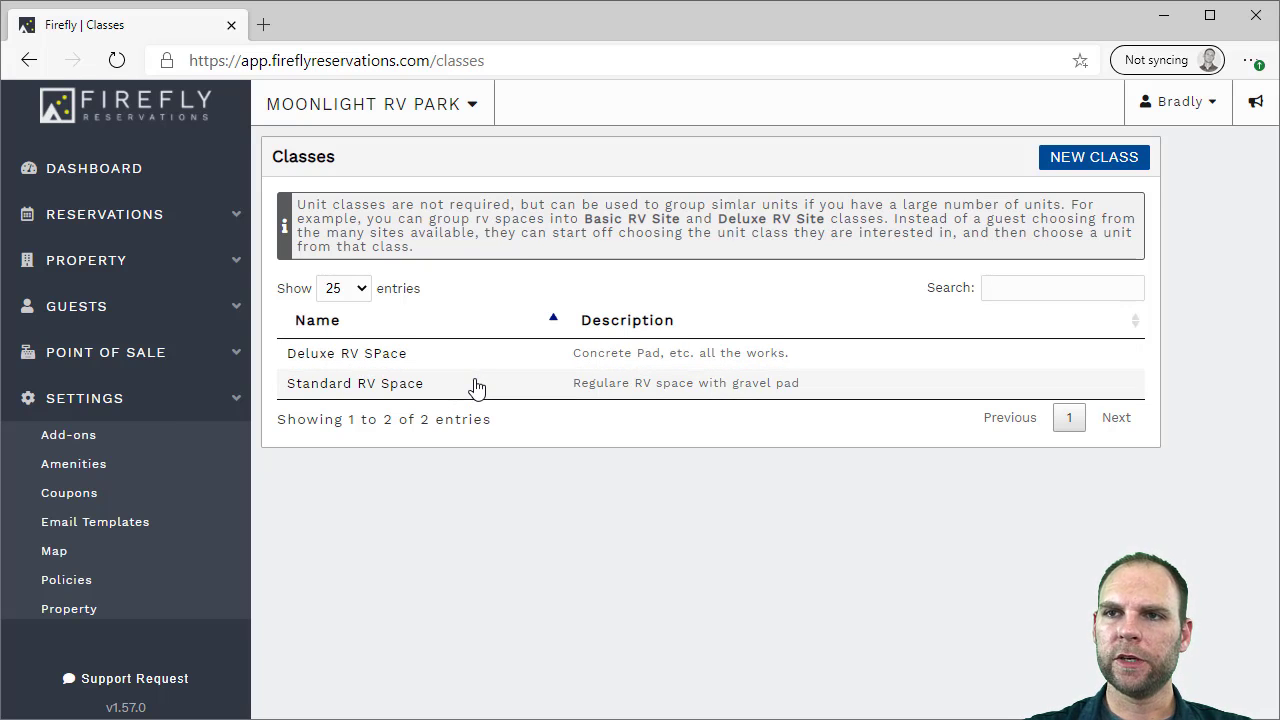
scroll(106, 449, "down", 3)
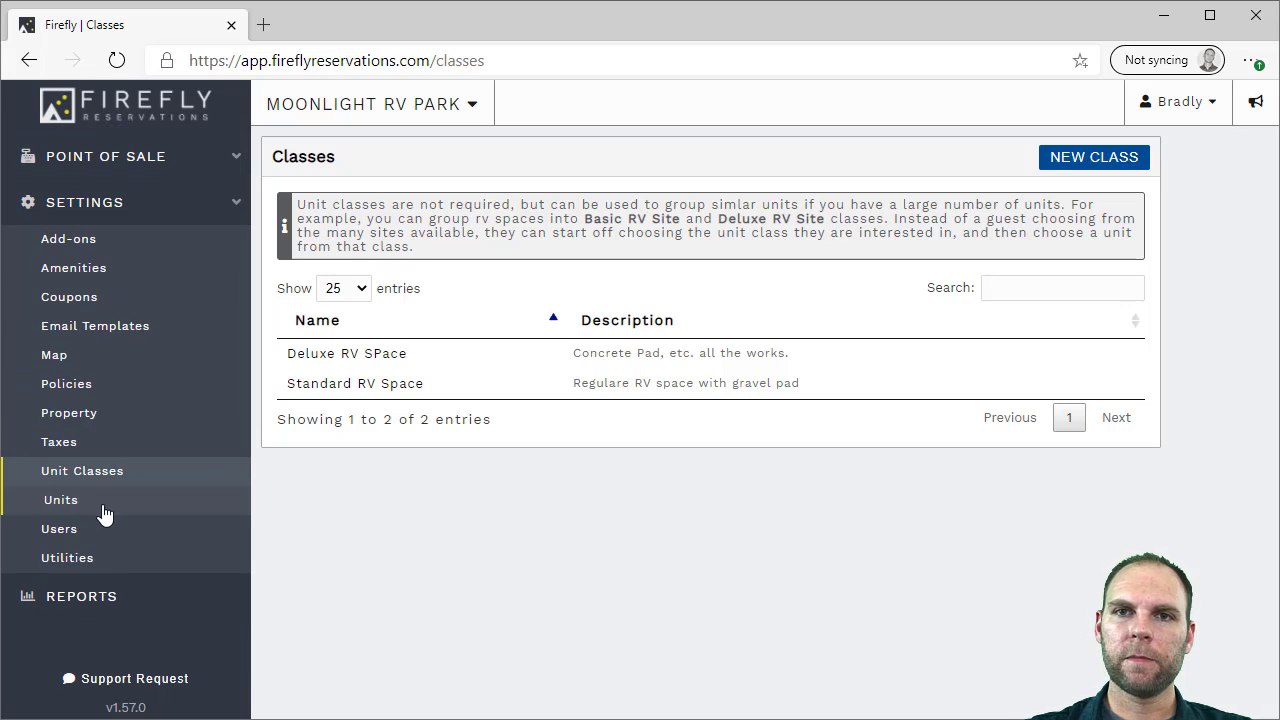
left_click(78, 537)
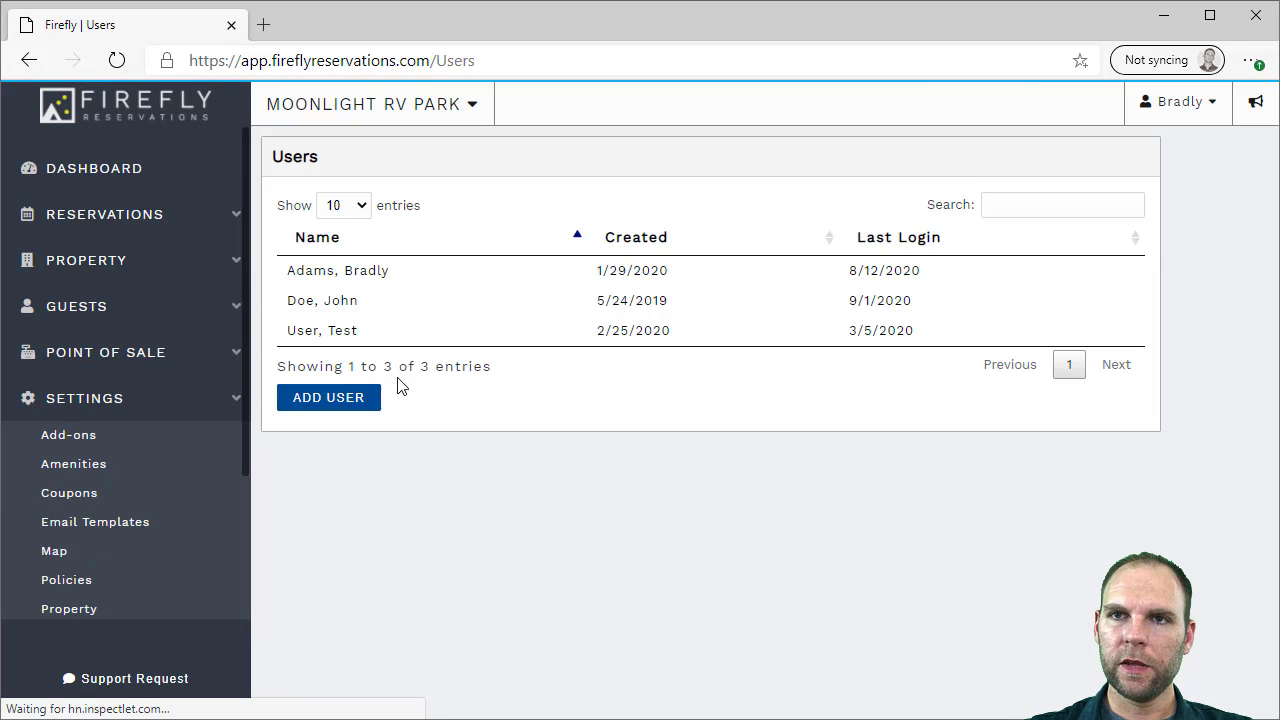
Check a staff user's permissions, then view Electricity, Propane and Water utility rates
left_click(370, 305)
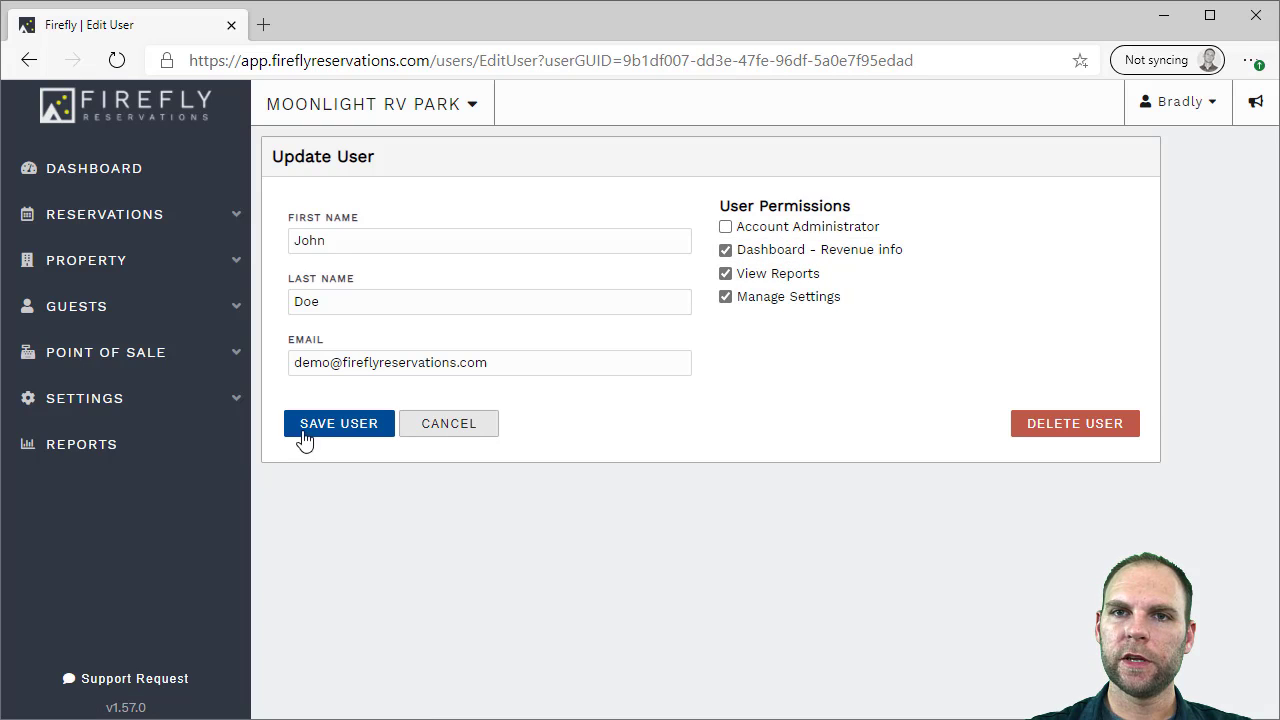
left_click(128, 410)
scroll(120, 465, "down", 2)
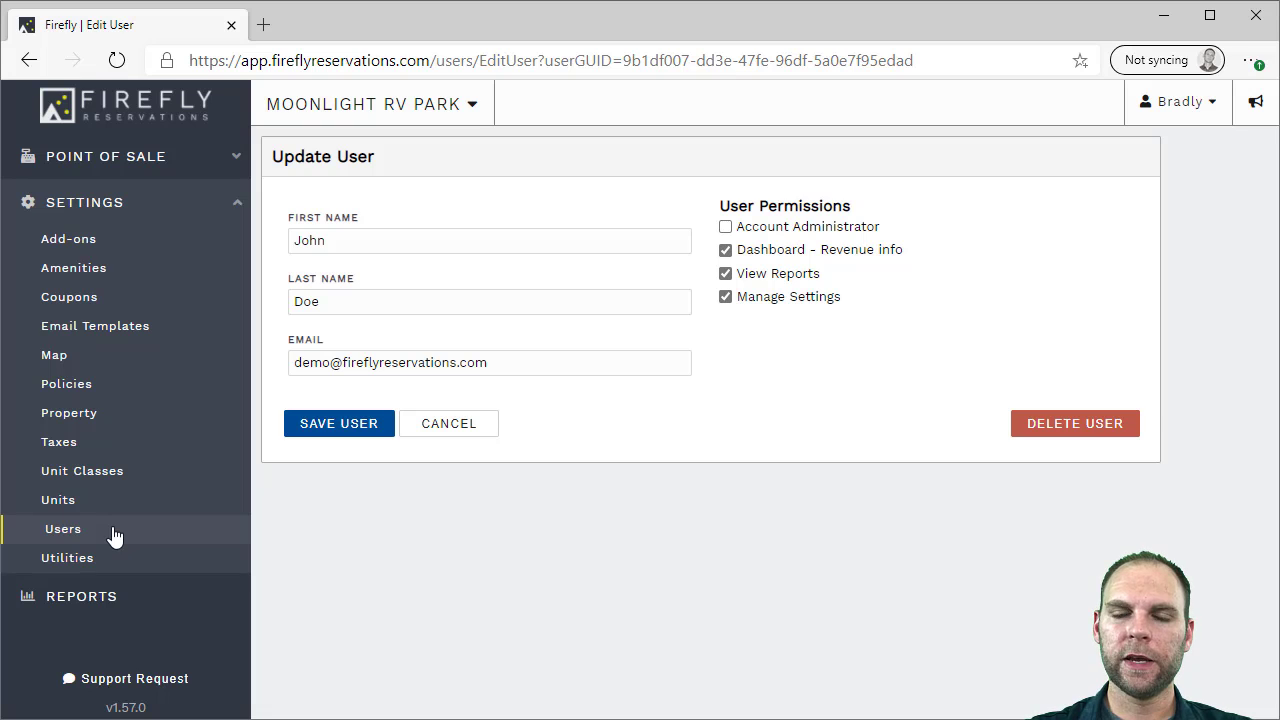
left_click(88, 561)
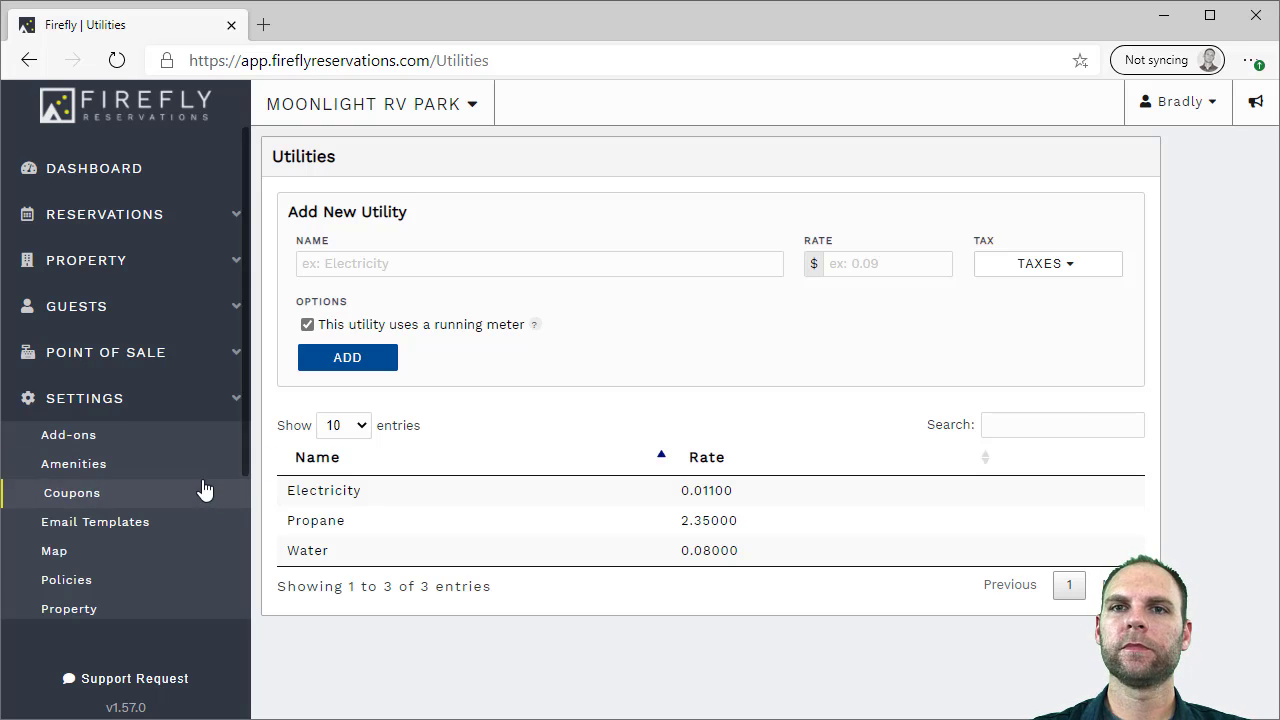
scroll(200, 489, "down", 2)
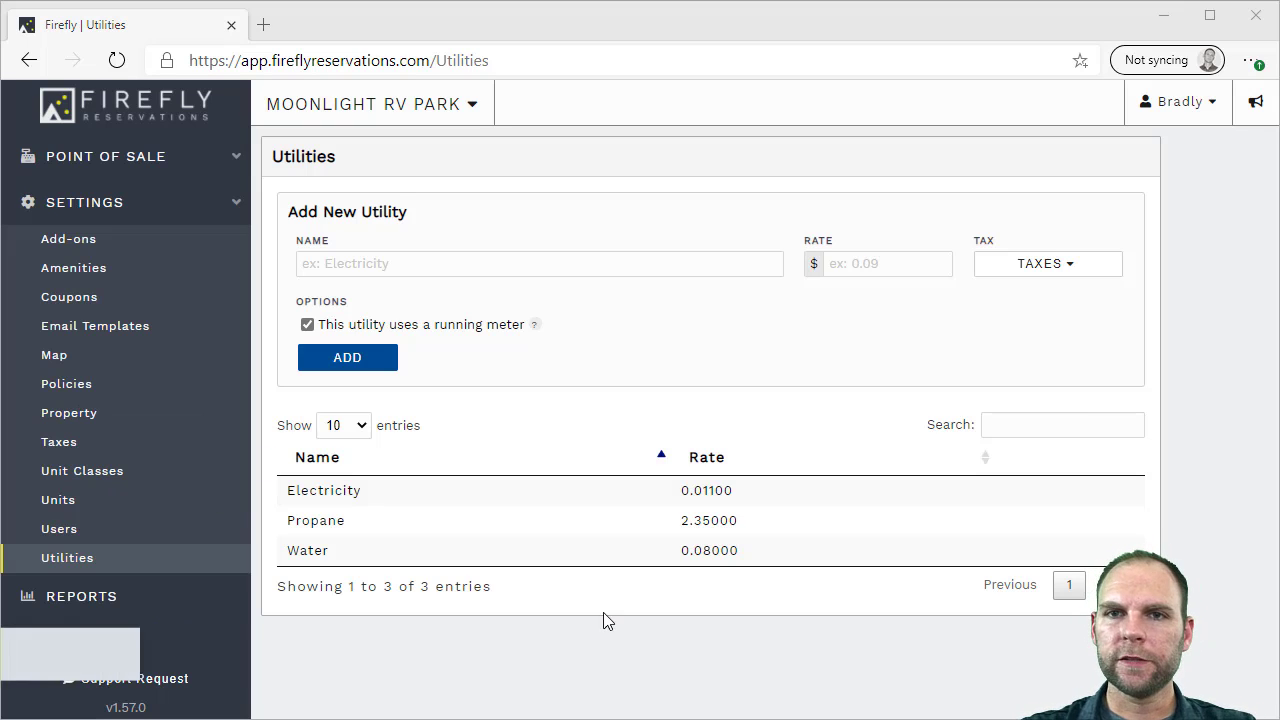
Open Standard RV Space 1 and review its RV Site type, 60 ft length, reservation types
left_click(74, 505)
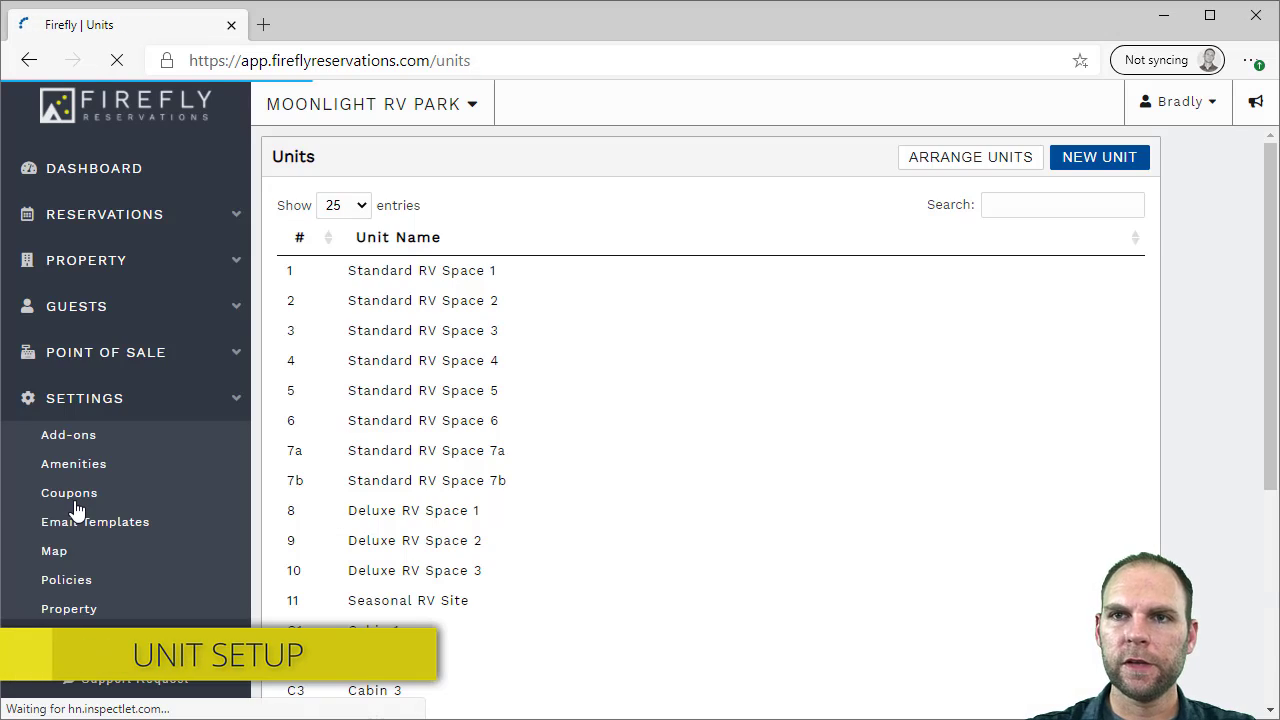
scroll(510, 470, "down", 4)
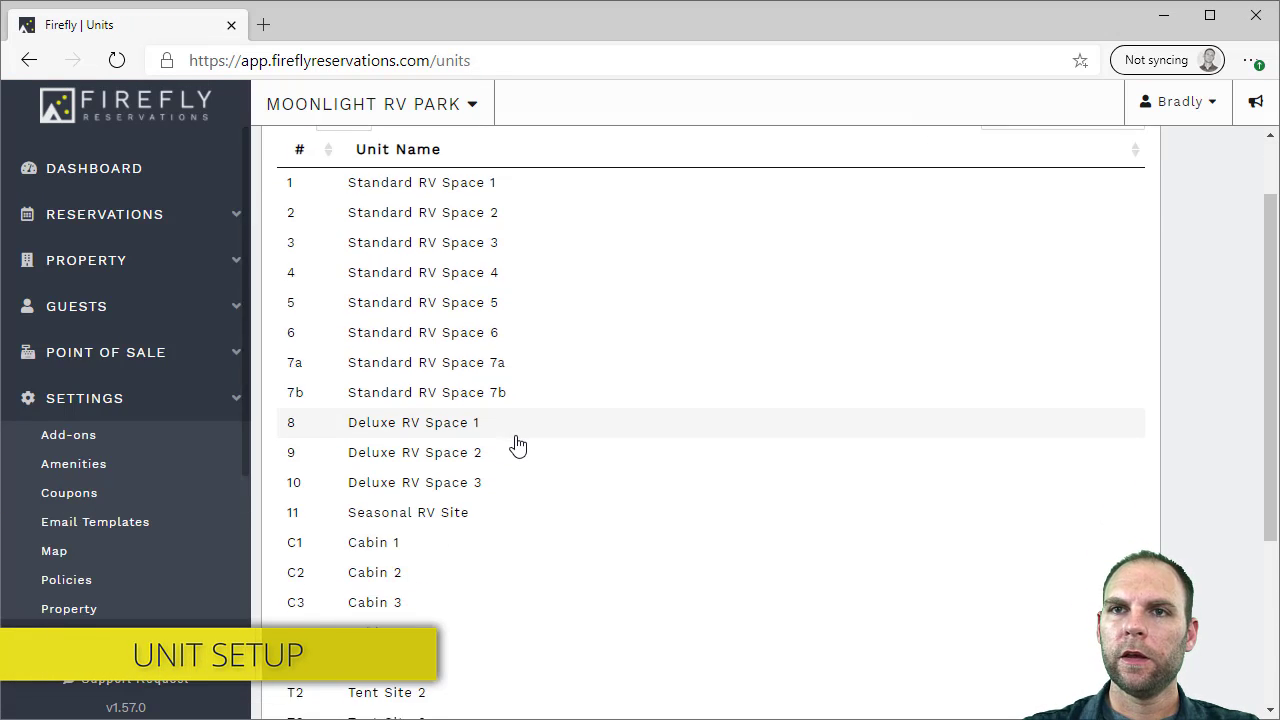
scroll(517, 445, "up", 4)
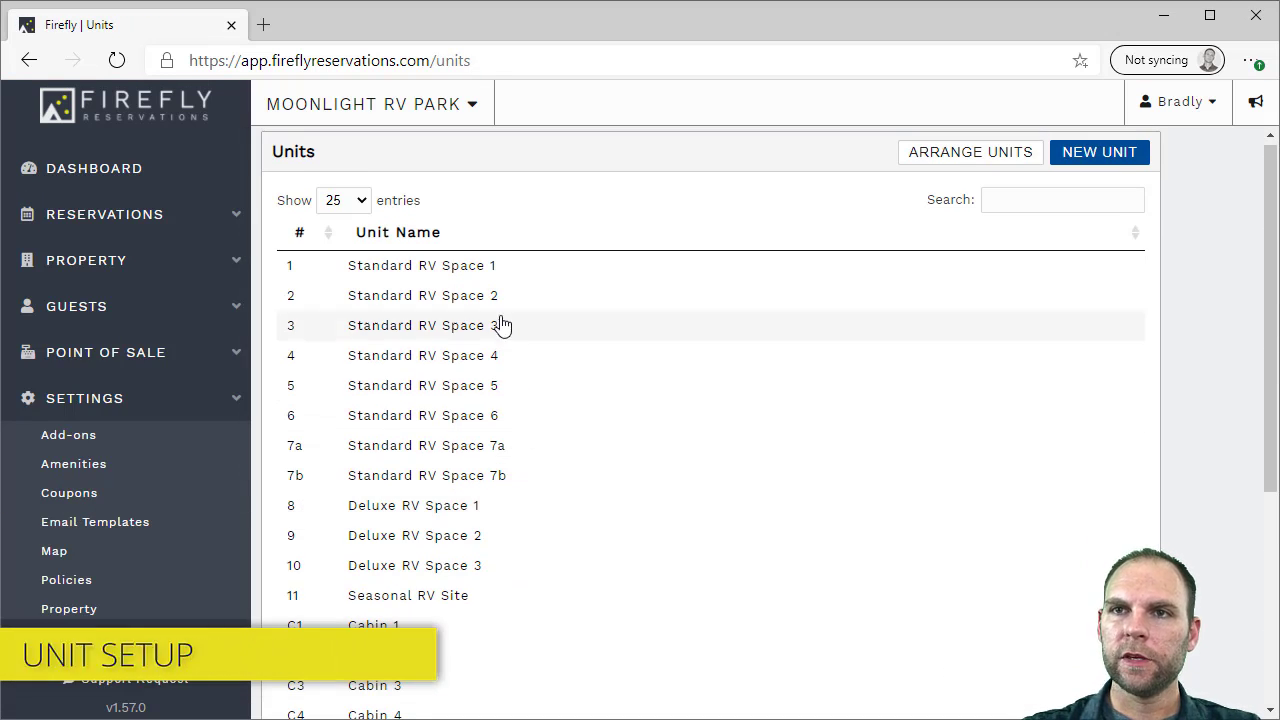
left_click(477, 268)
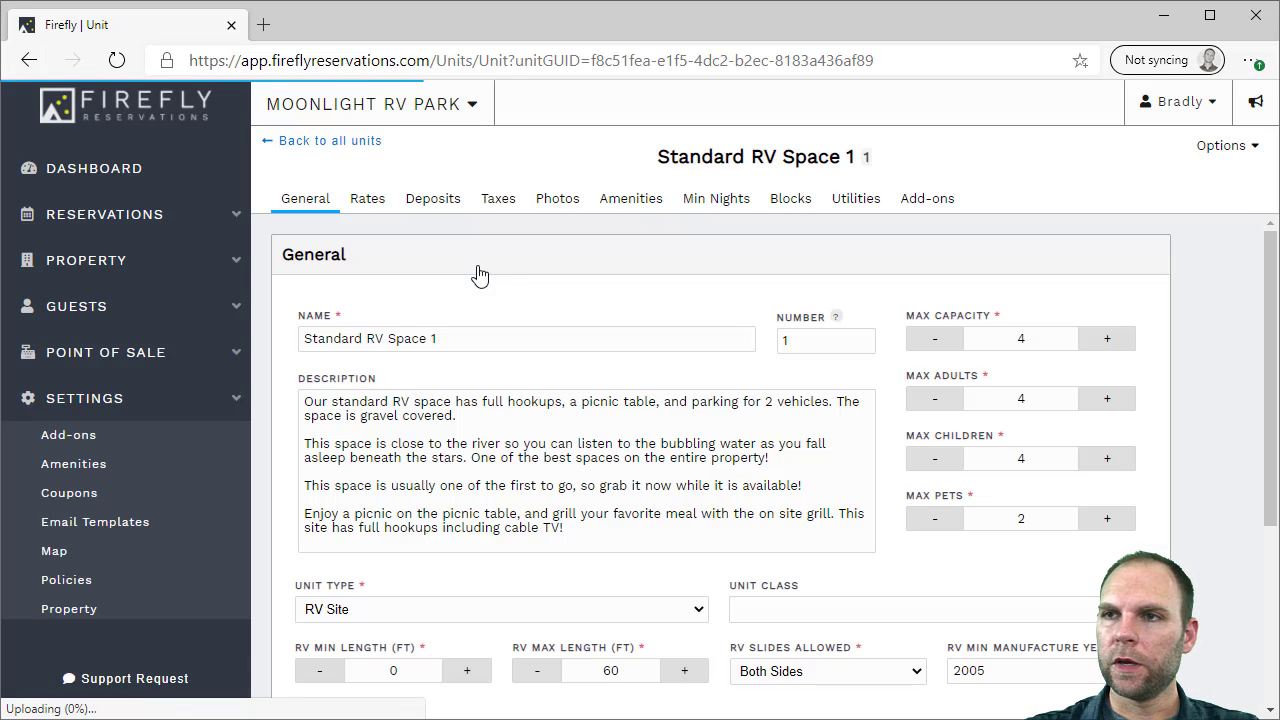
scroll(509, 297, "down", 1)
scroll(509, 297, "up", 1)
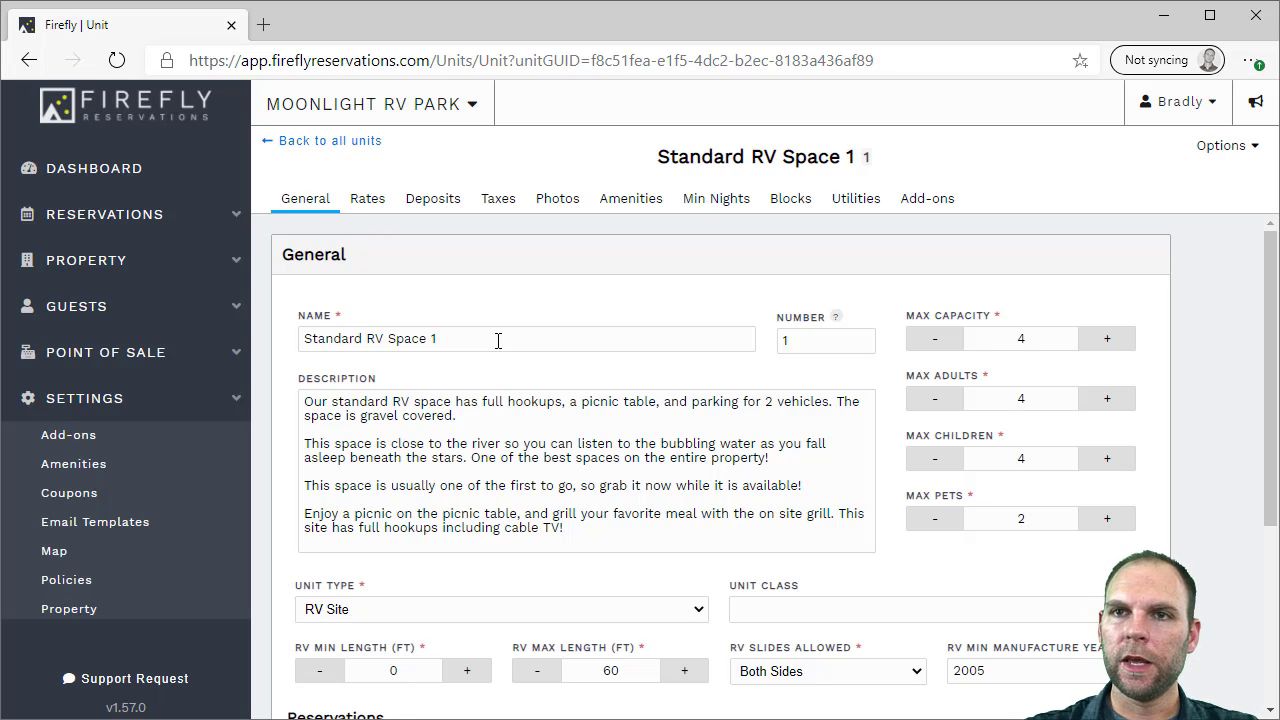
left_click(813, 339)
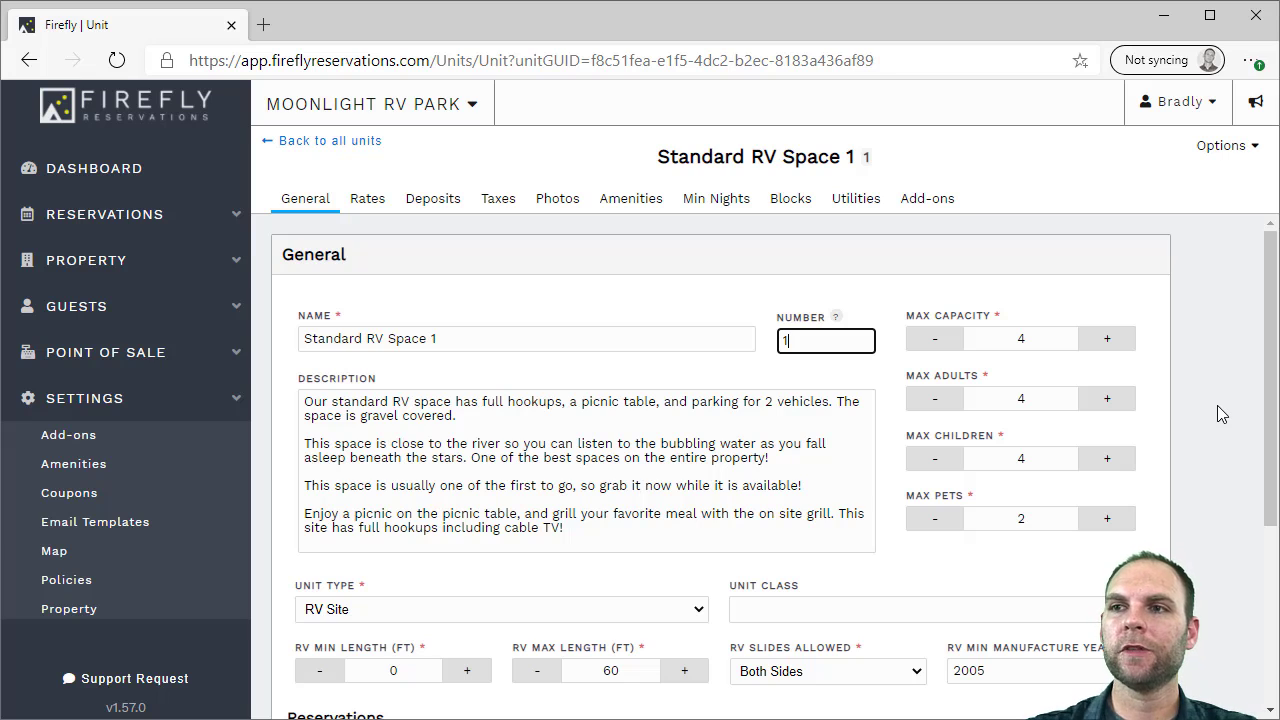
scroll(1217, 405, "down", 3)
scroll(1217, 405, "down", 1)
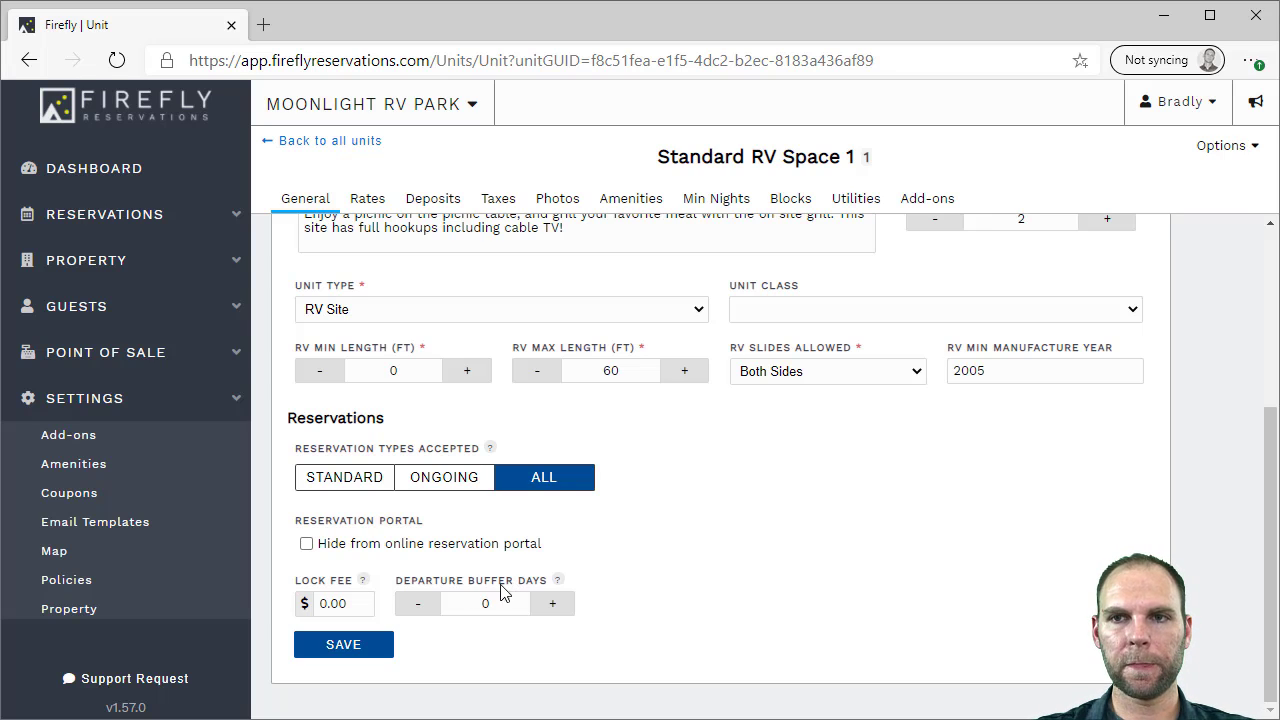
Leave Departure Buffer Days at 0, save, and view the $50.00/$65.00 daily rates
left_click(552, 612)
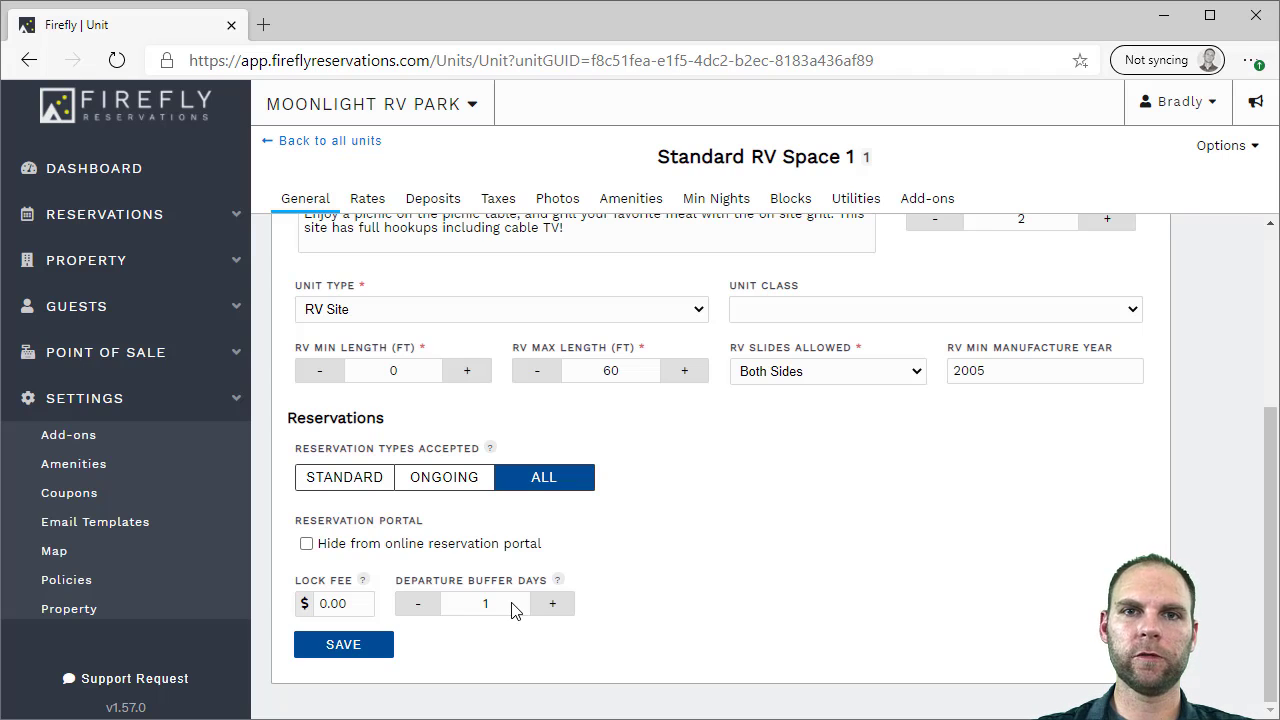
left_click(425, 608)
scroll(590, 630, "up", 2)
scroll(480, 665, "down", 2)
left_click(368, 648)
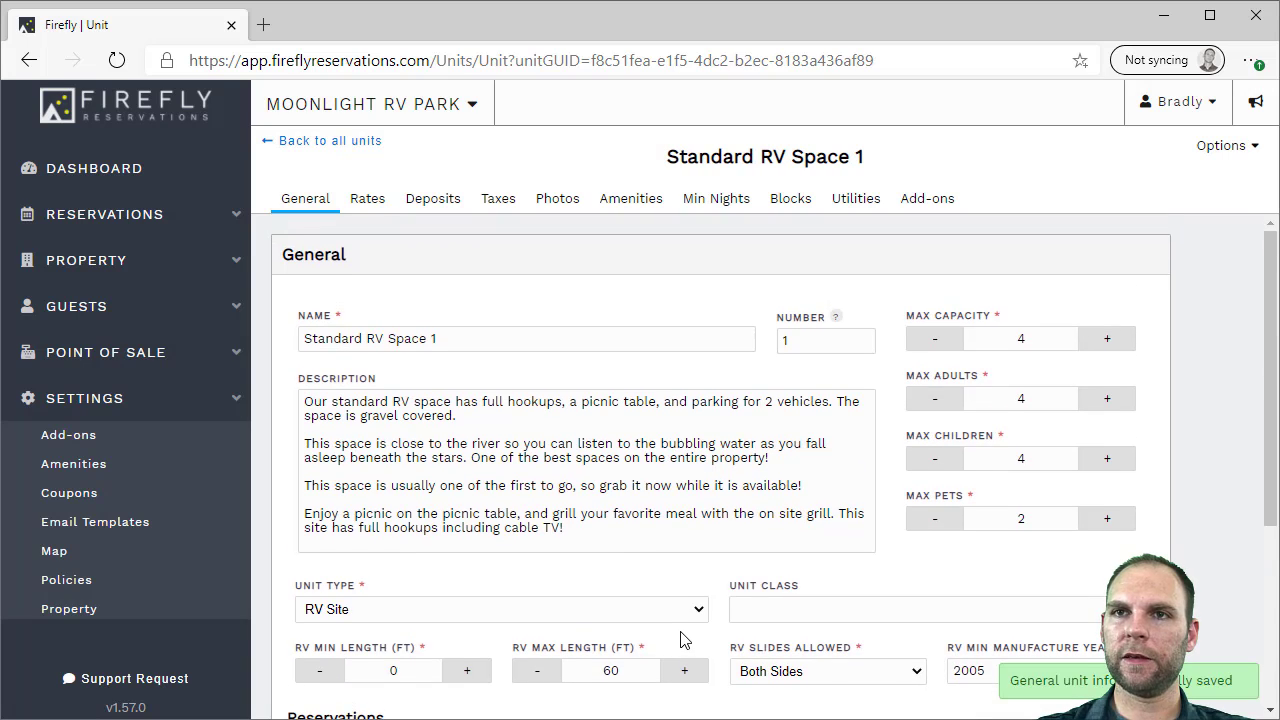
left_click(358, 202)
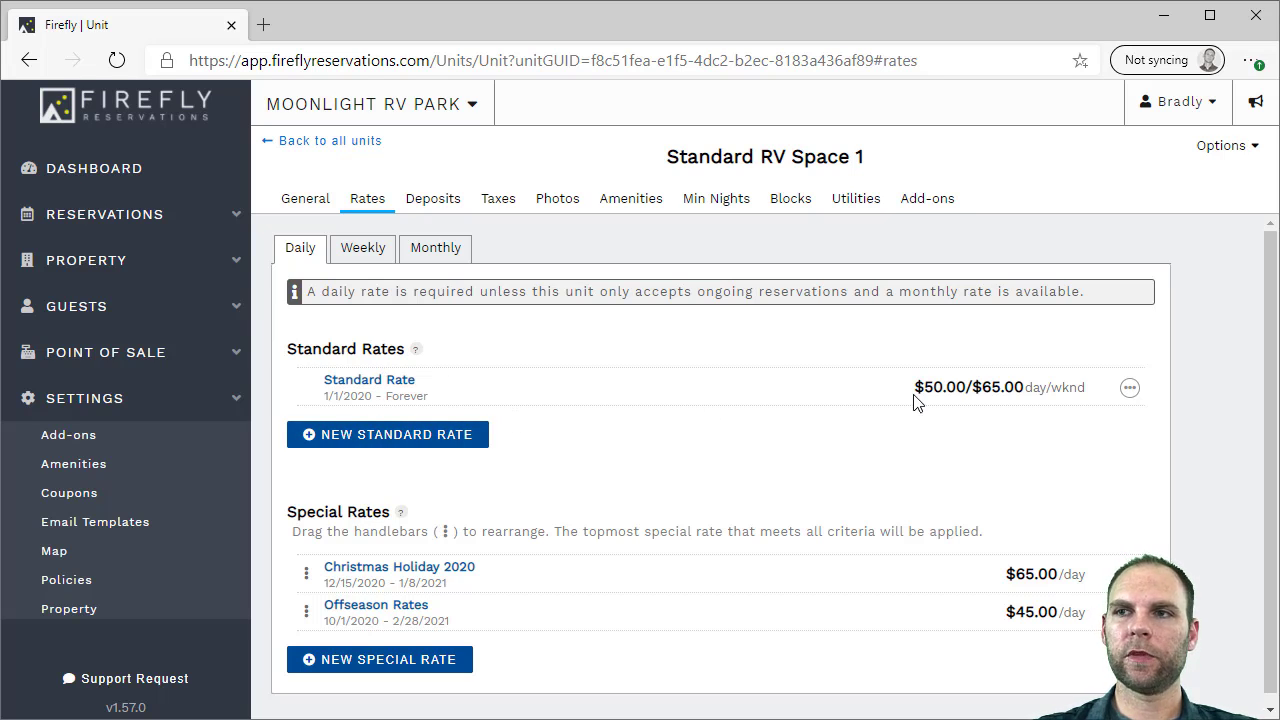
left_click(1129, 389)
left_click(1086, 422)
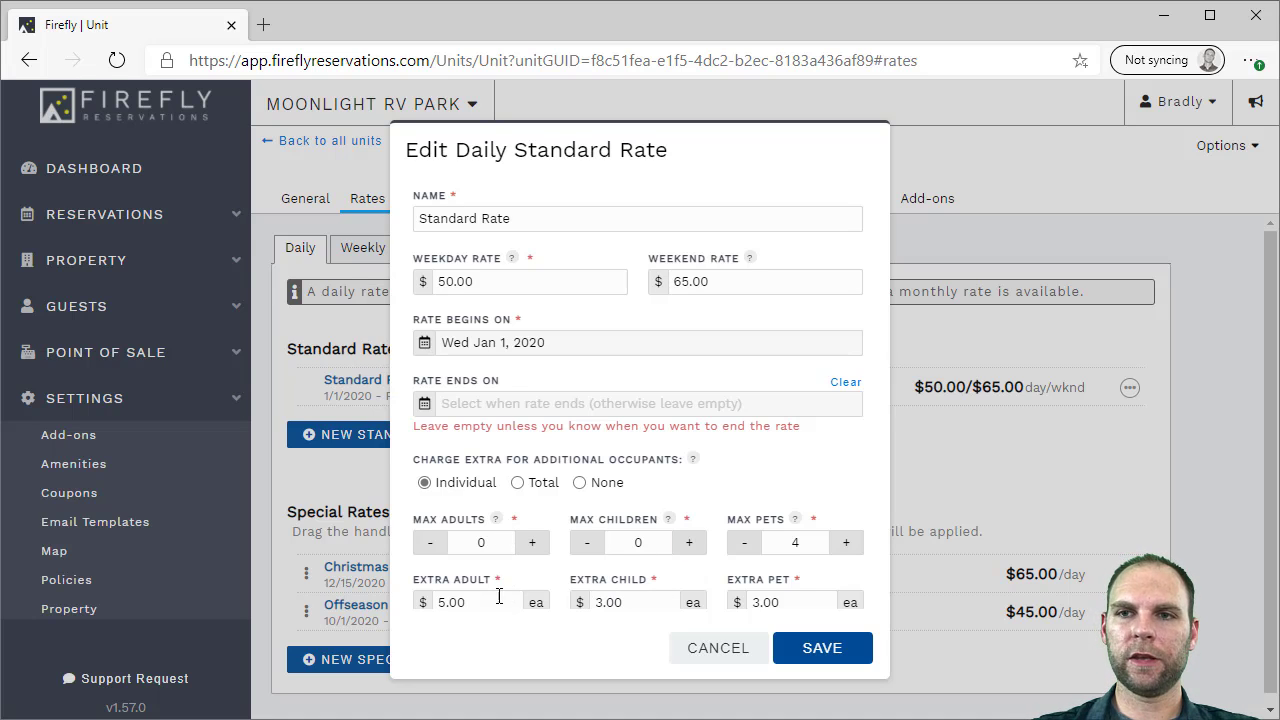
left_click(541, 484)
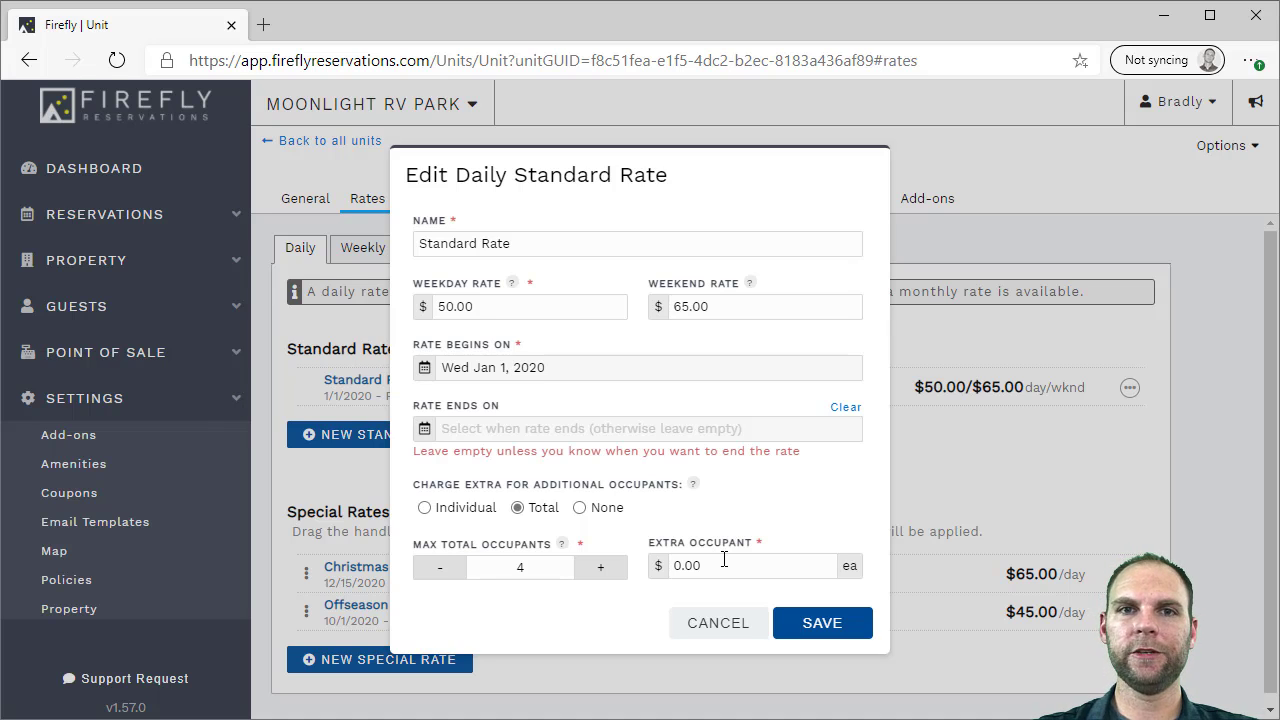
left_click(580, 507)
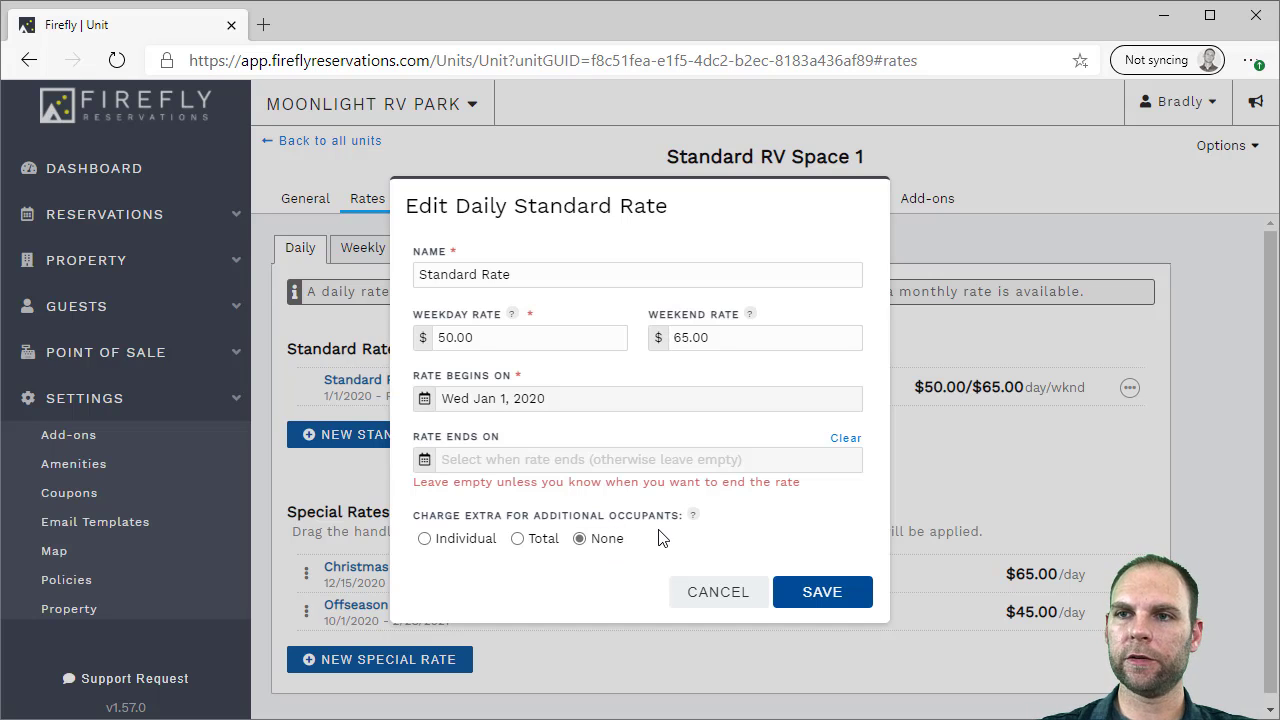
left_click(716, 592)
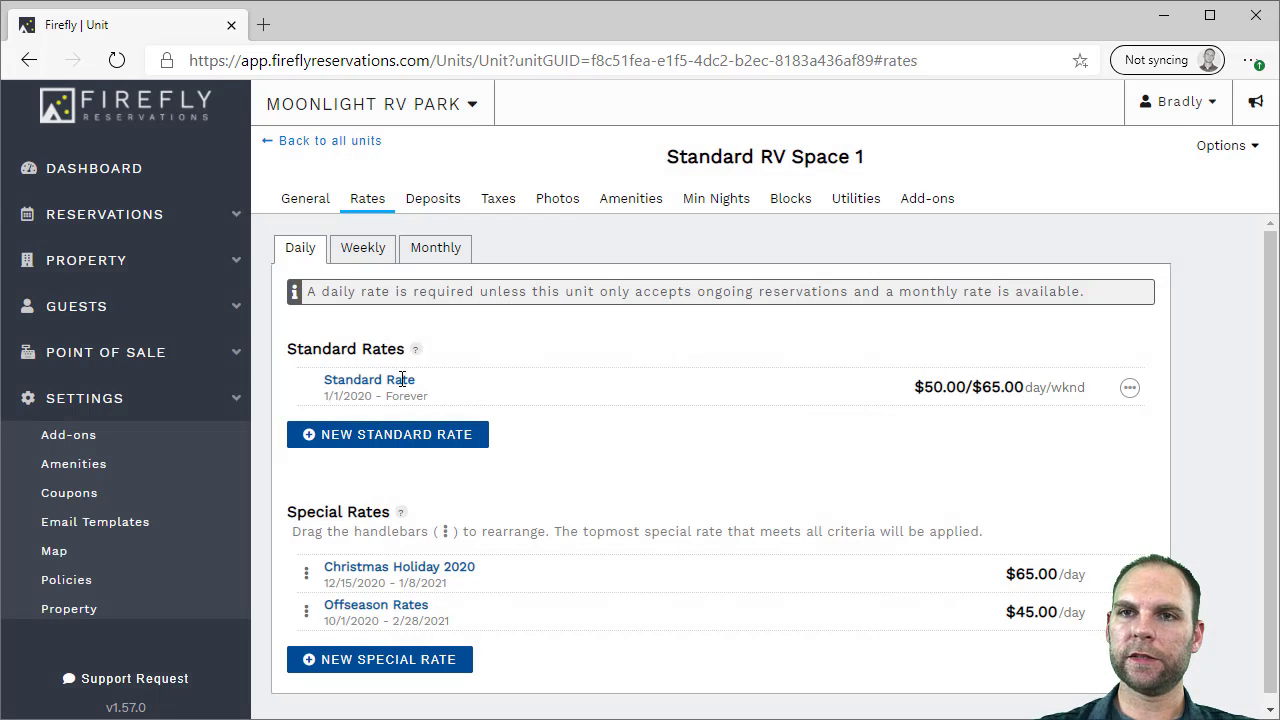
scroll(386, 600, "down", 1)
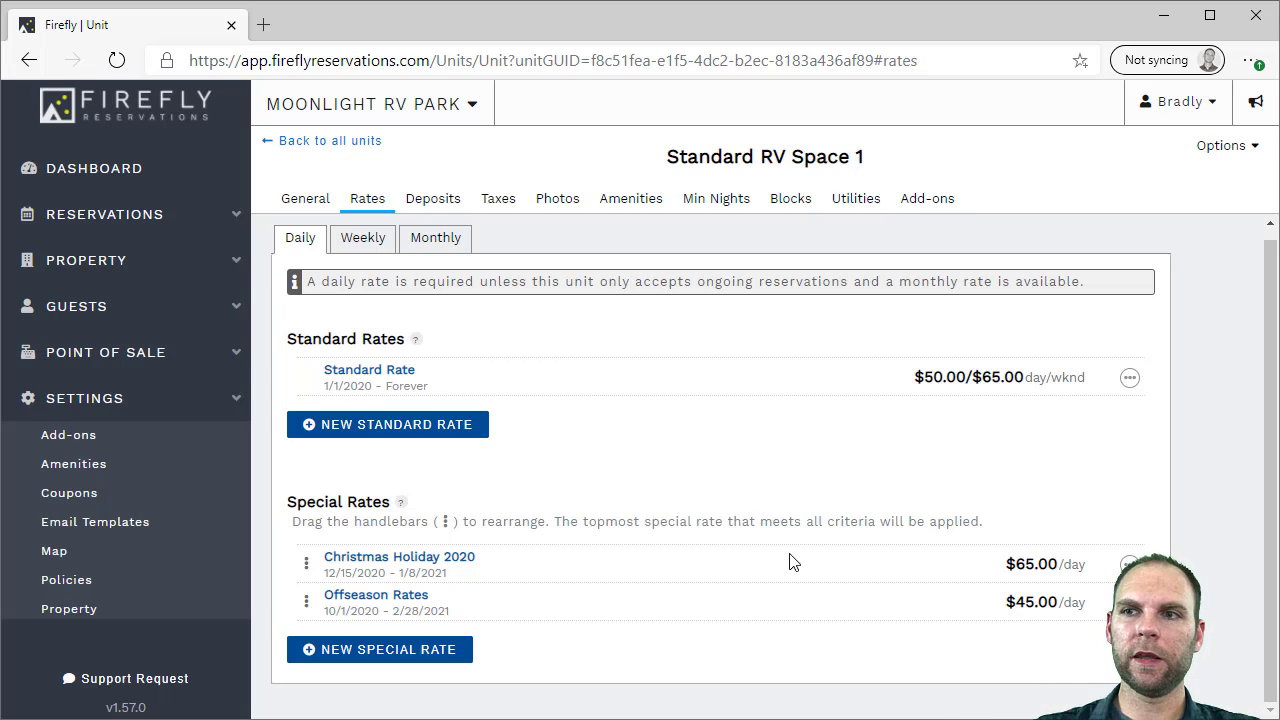
Move Offseason Rates above Christmas Holiday 2020 and open its actions menu
mouse_move(307, 604)
left_mouse_down()
mouse_move(306, 563)
mouse_move(306, 580)
left_mouse_up()
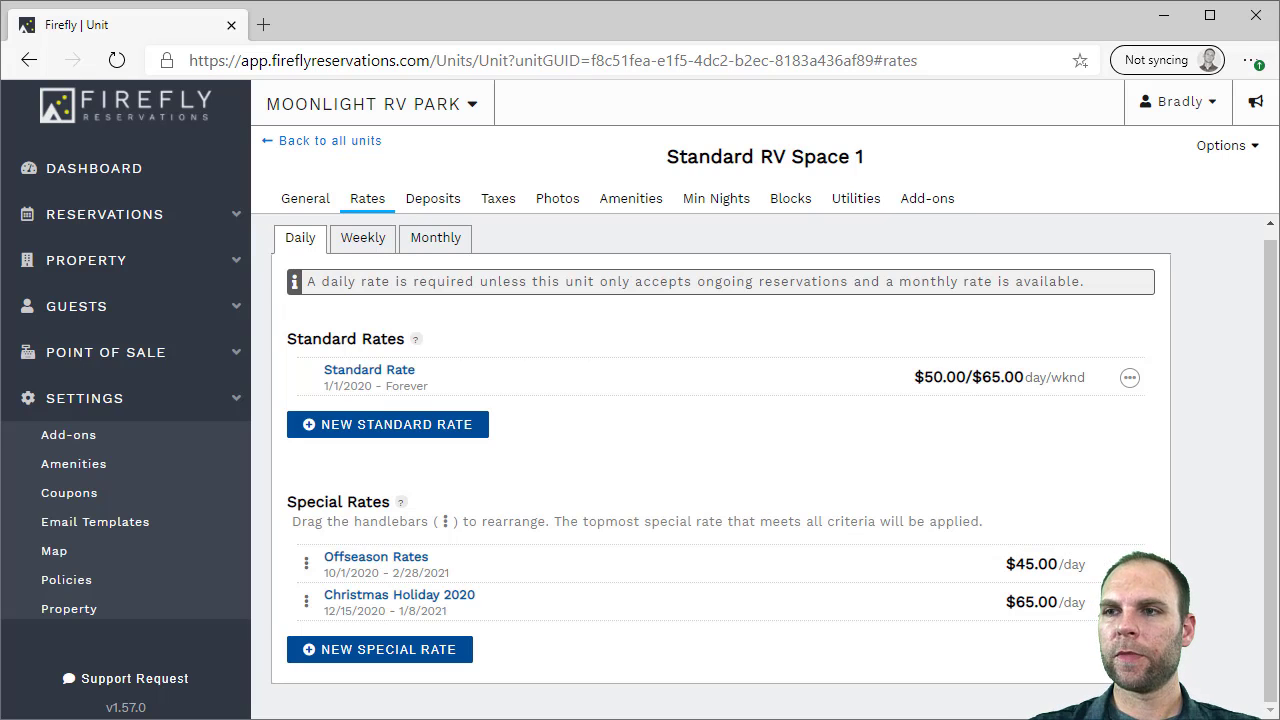
left_click(1128, 564)
Inspect the Offseason Rates editor's advanced options, then close it without saving
left_click(1060, 599)
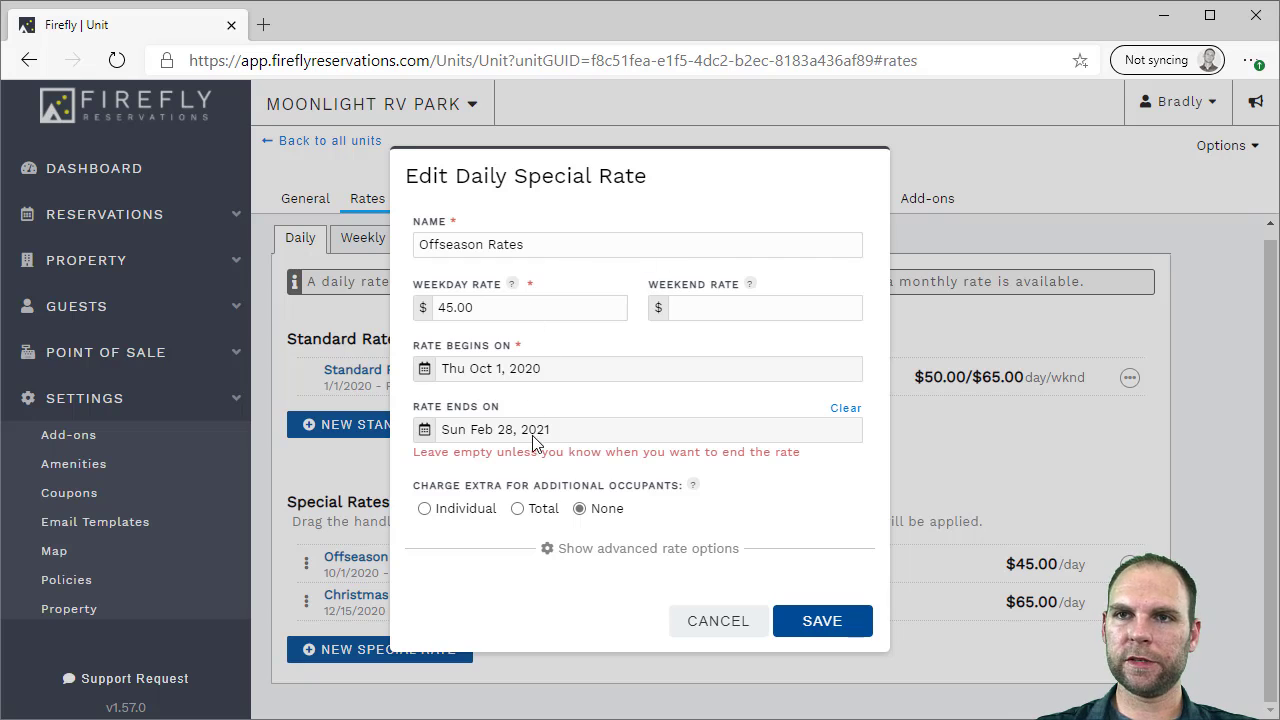
left_click(632, 550)
scroll(636, 530, "down", 3)
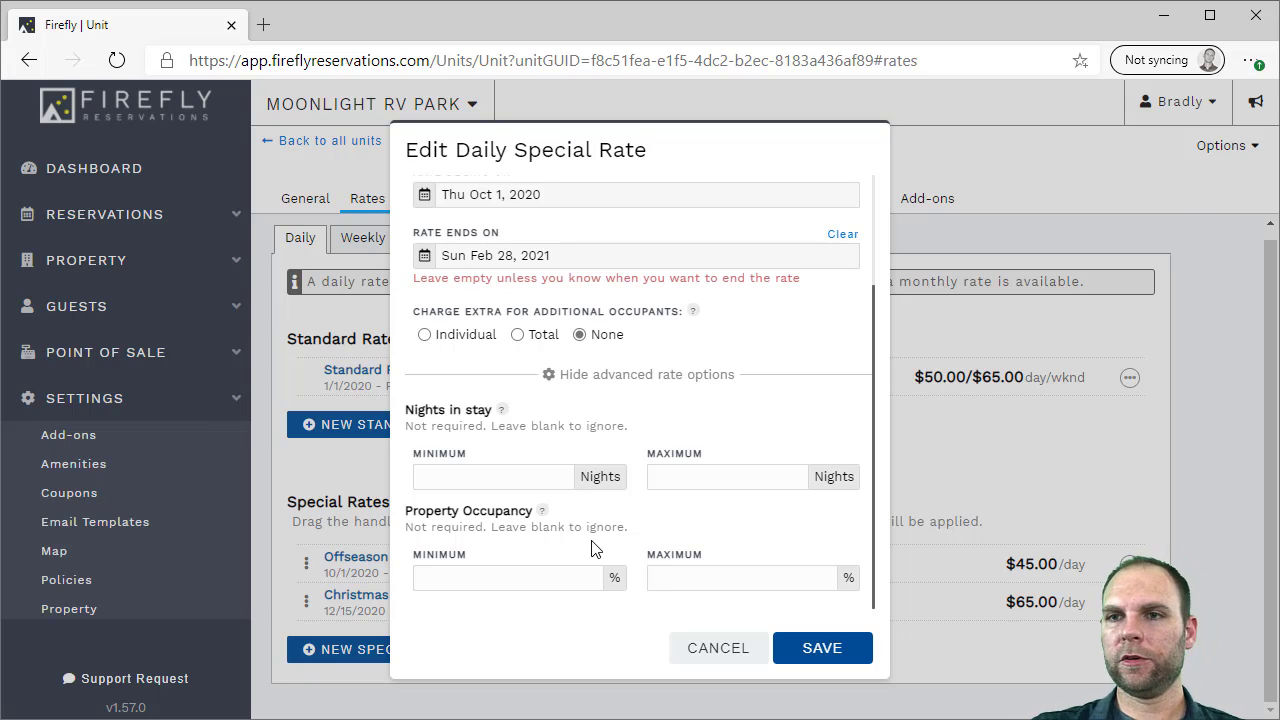
left_click(722, 650)
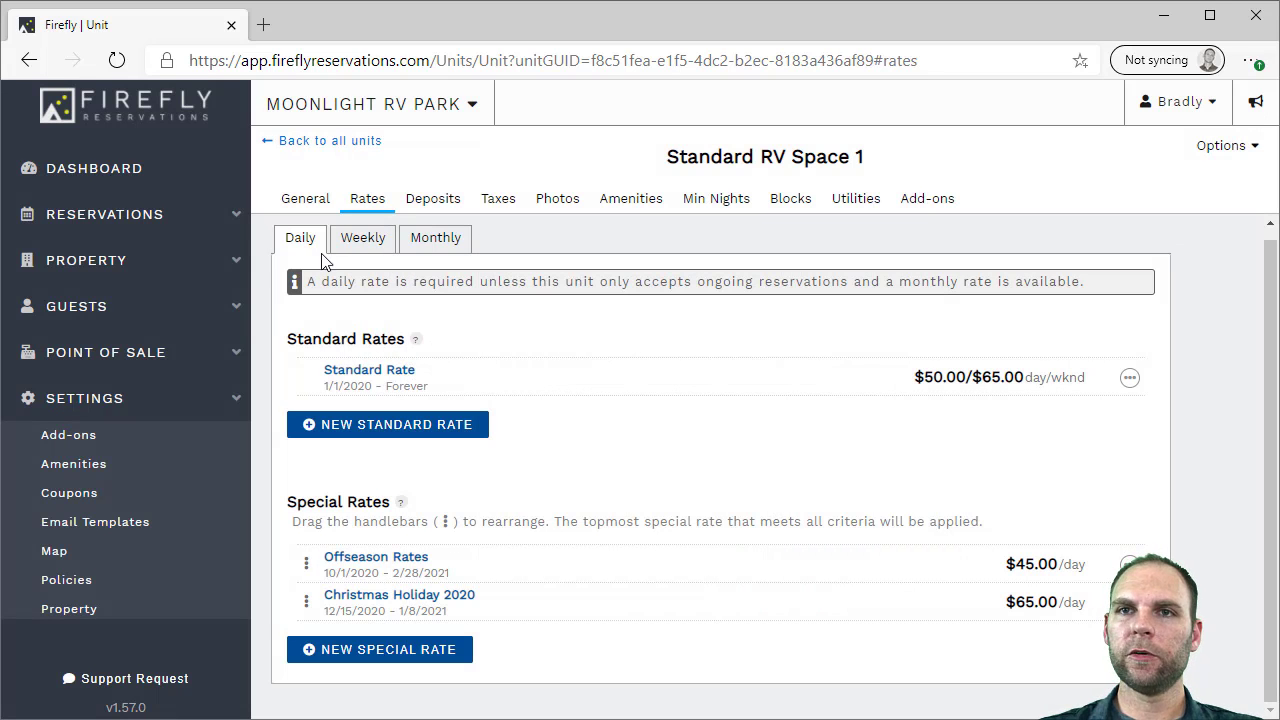
Review Standard RV Space 1's weekly and monthly rates, then show its 100.00% deposit rule
left_click(362, 242)
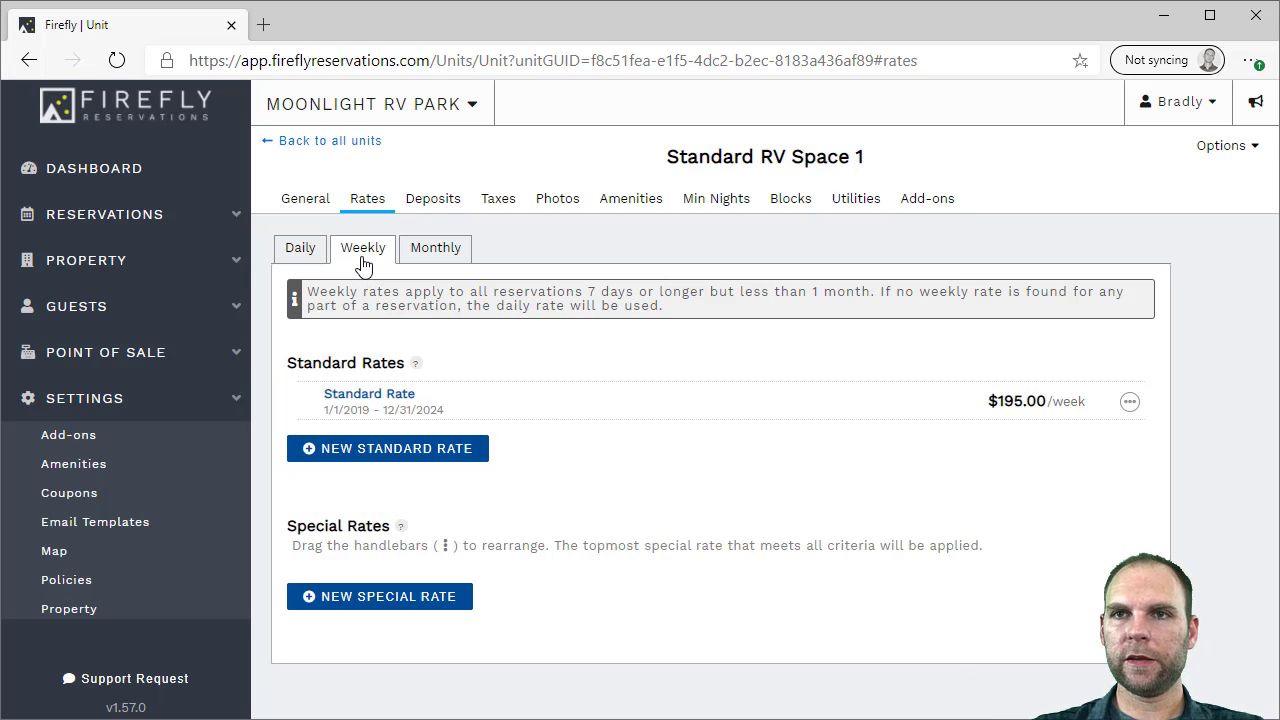
left_click(430, 252)
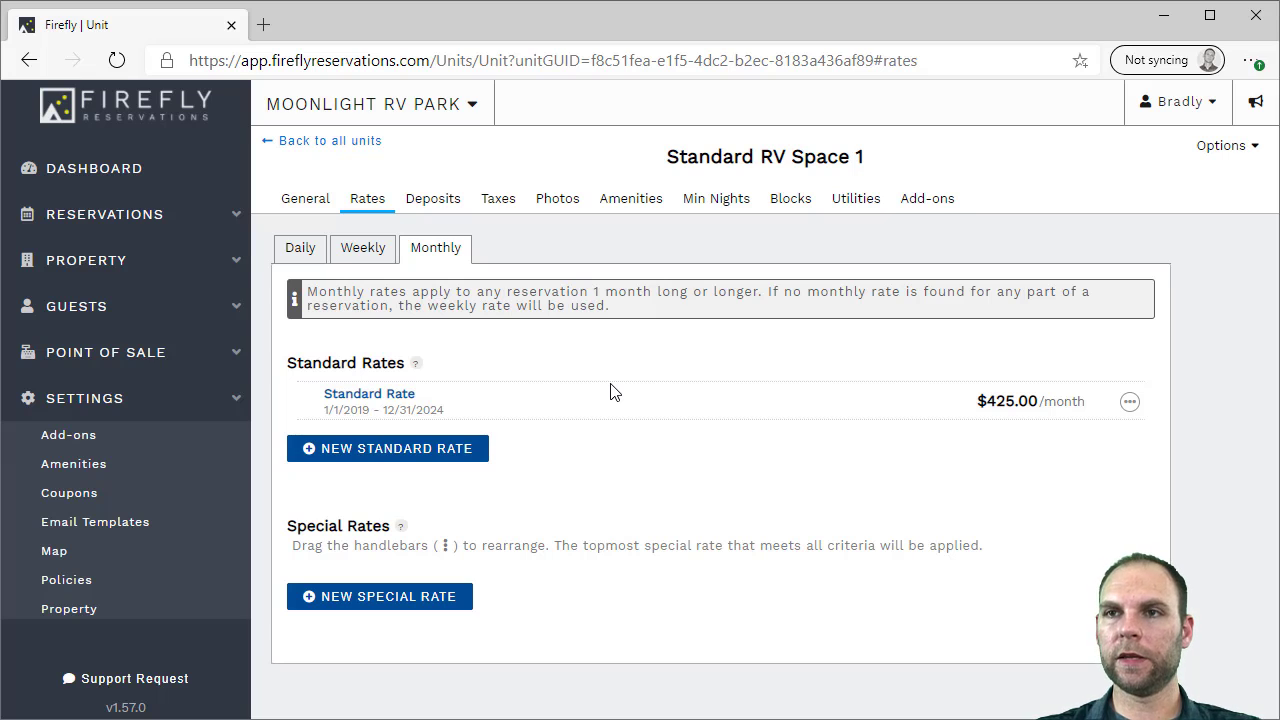
left_click(432, 204)
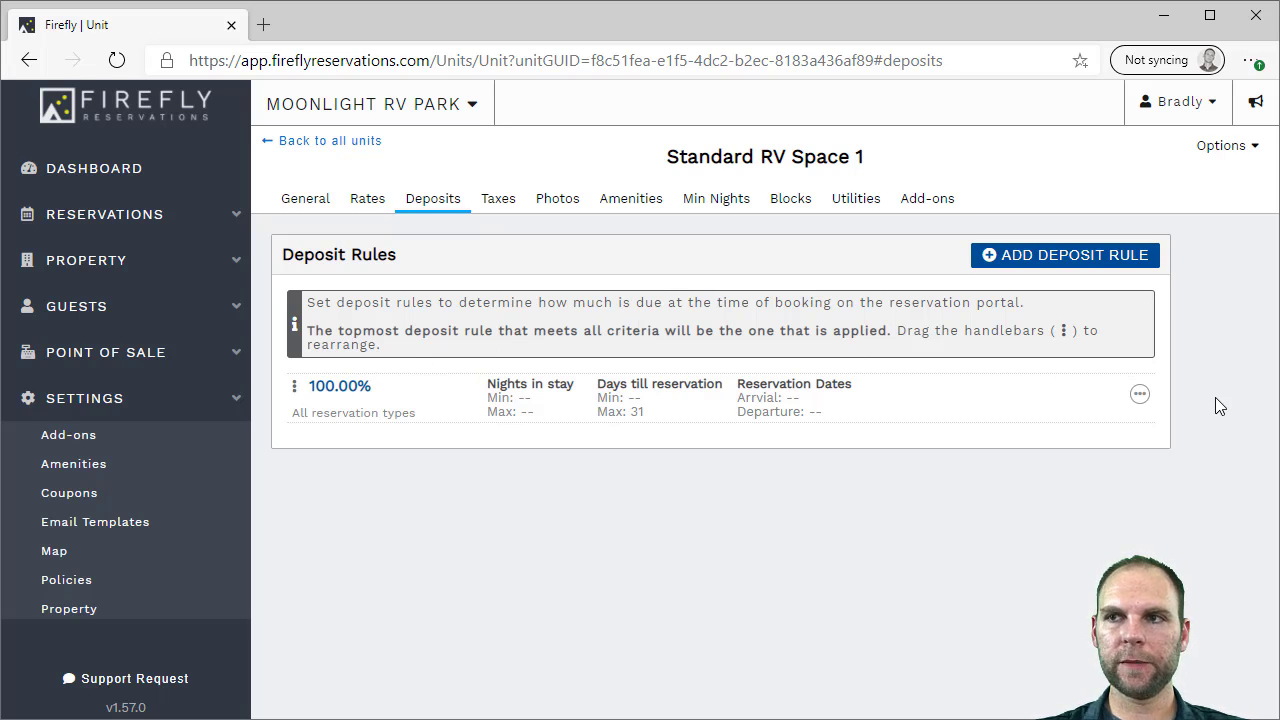
left_click(1140, 396)
left_click(1096, 436)
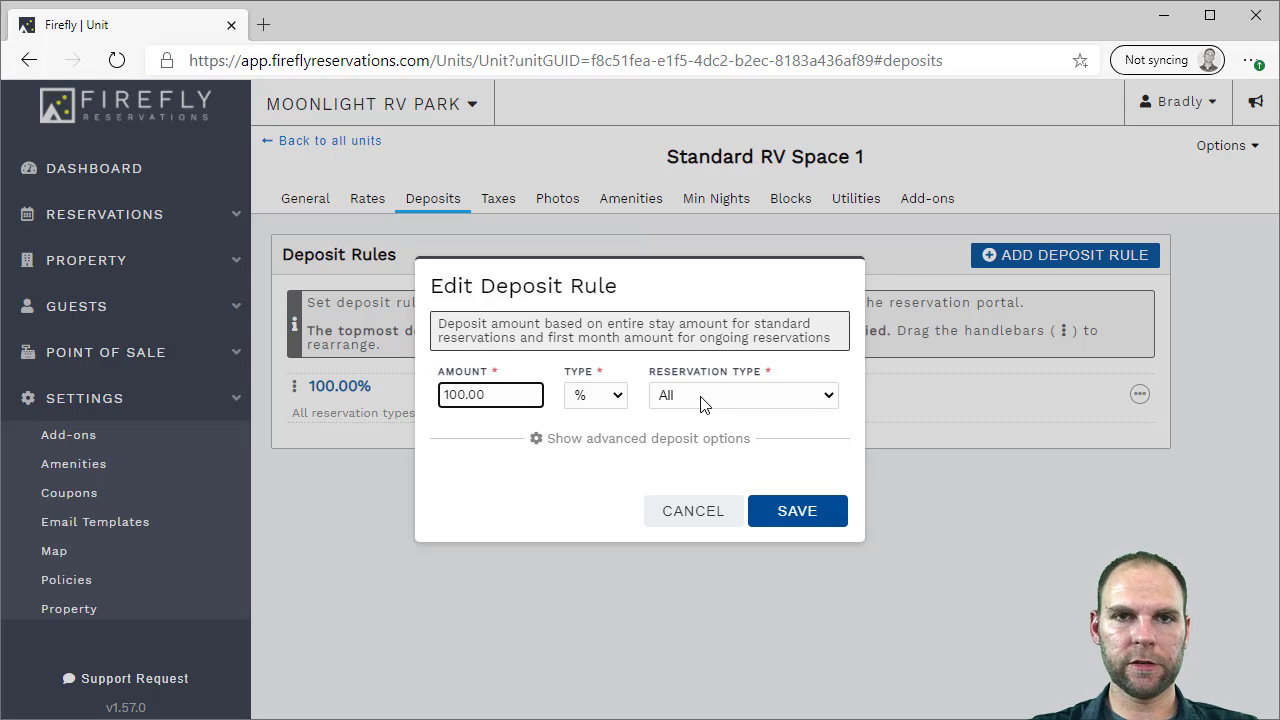
left_click(703, 400)
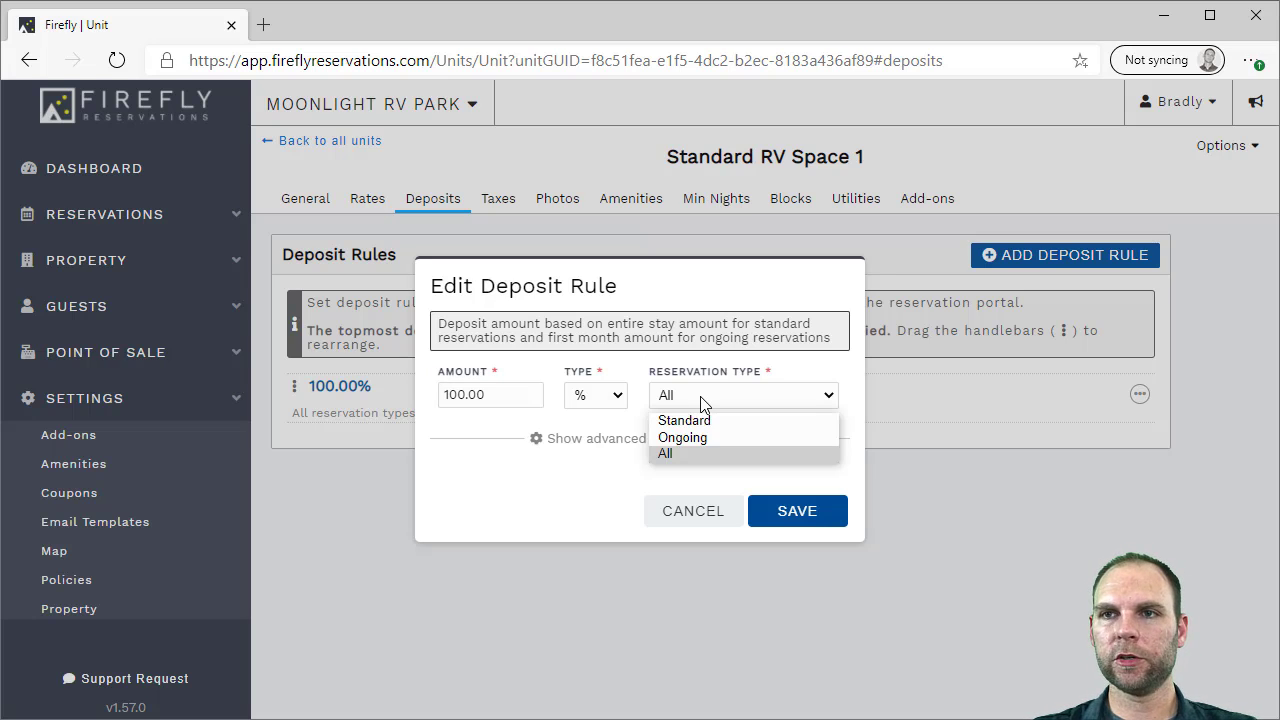
left_click(512, 393)
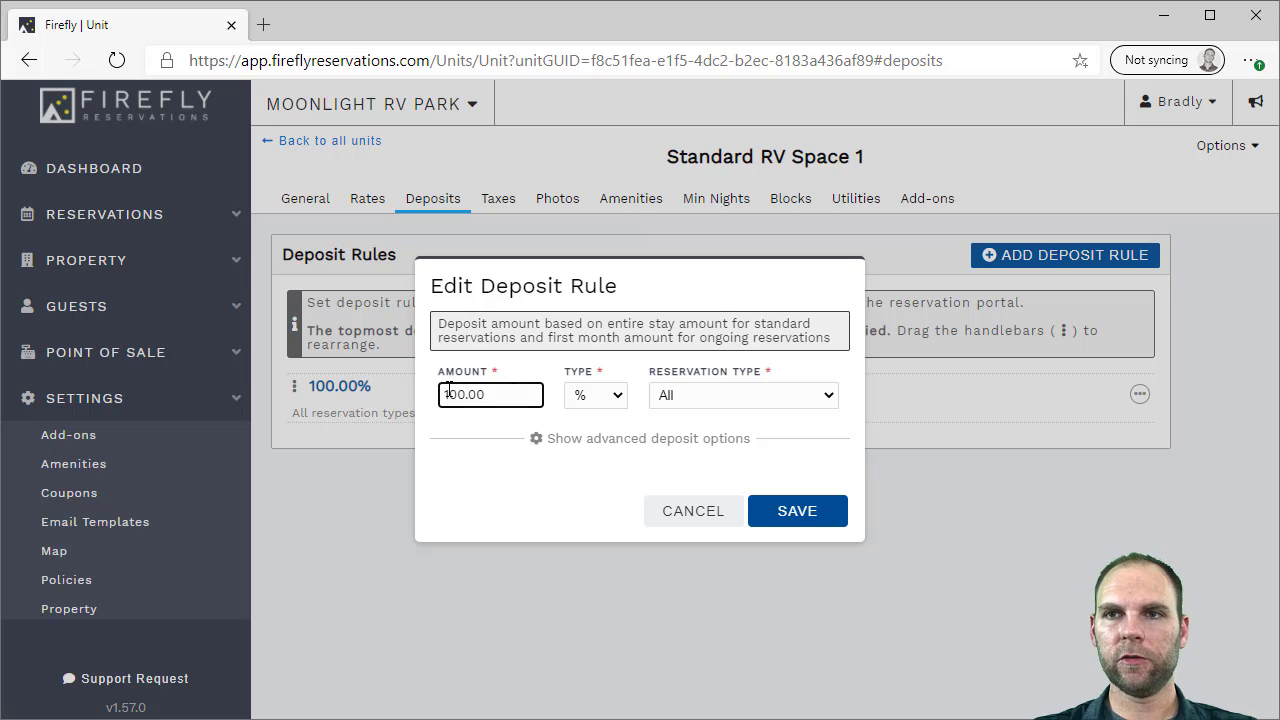
left_click(580, 396)
left_click(580, 430)
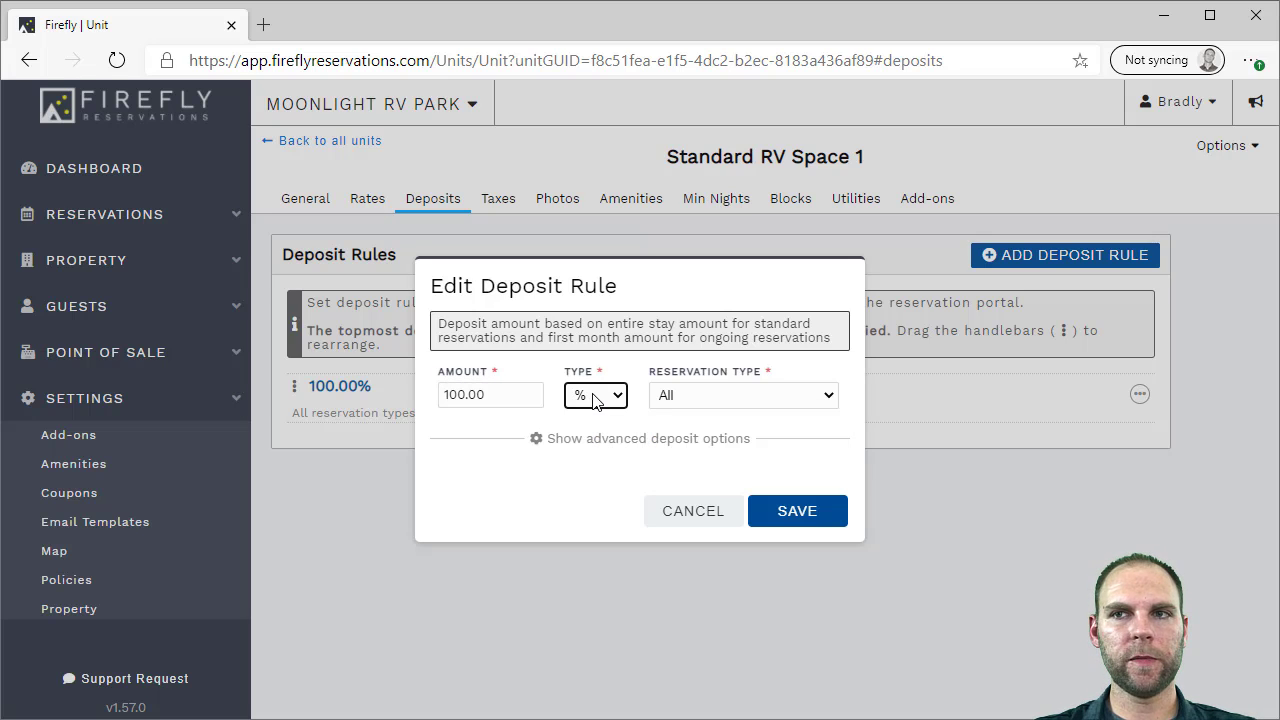
left_click(709, 398)
left_click(704, 401)
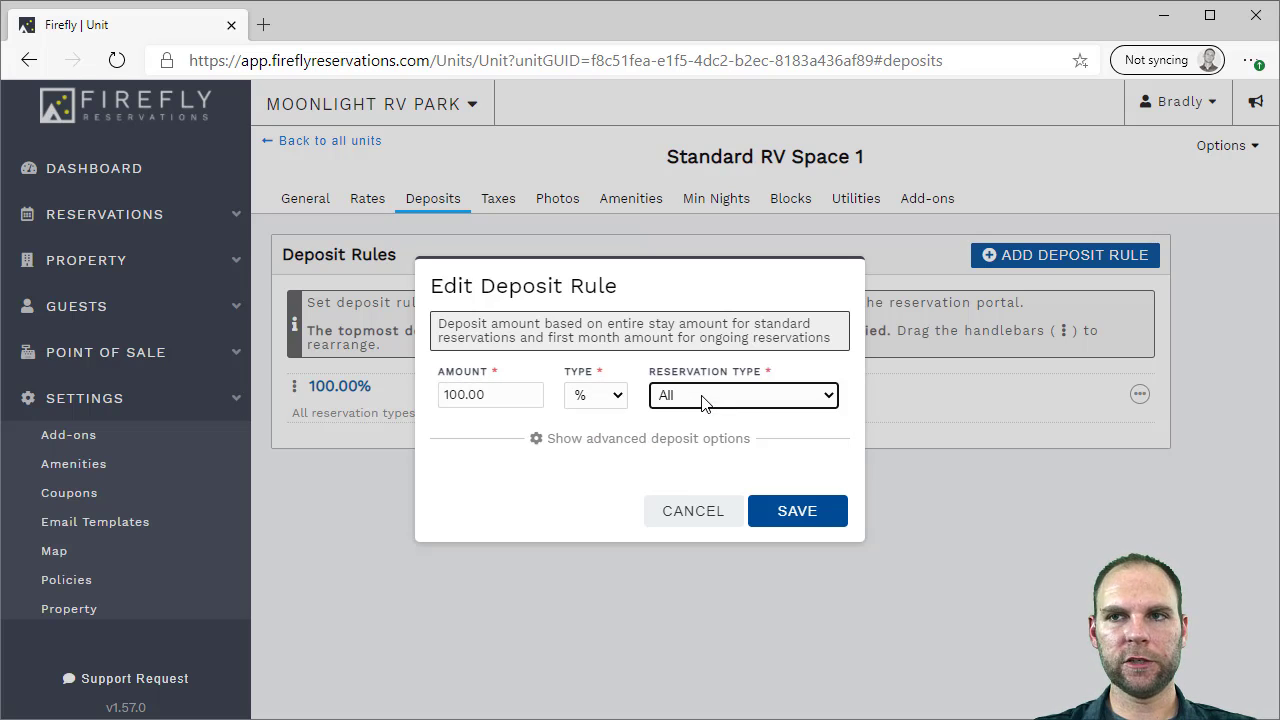
left_click(651, 448)
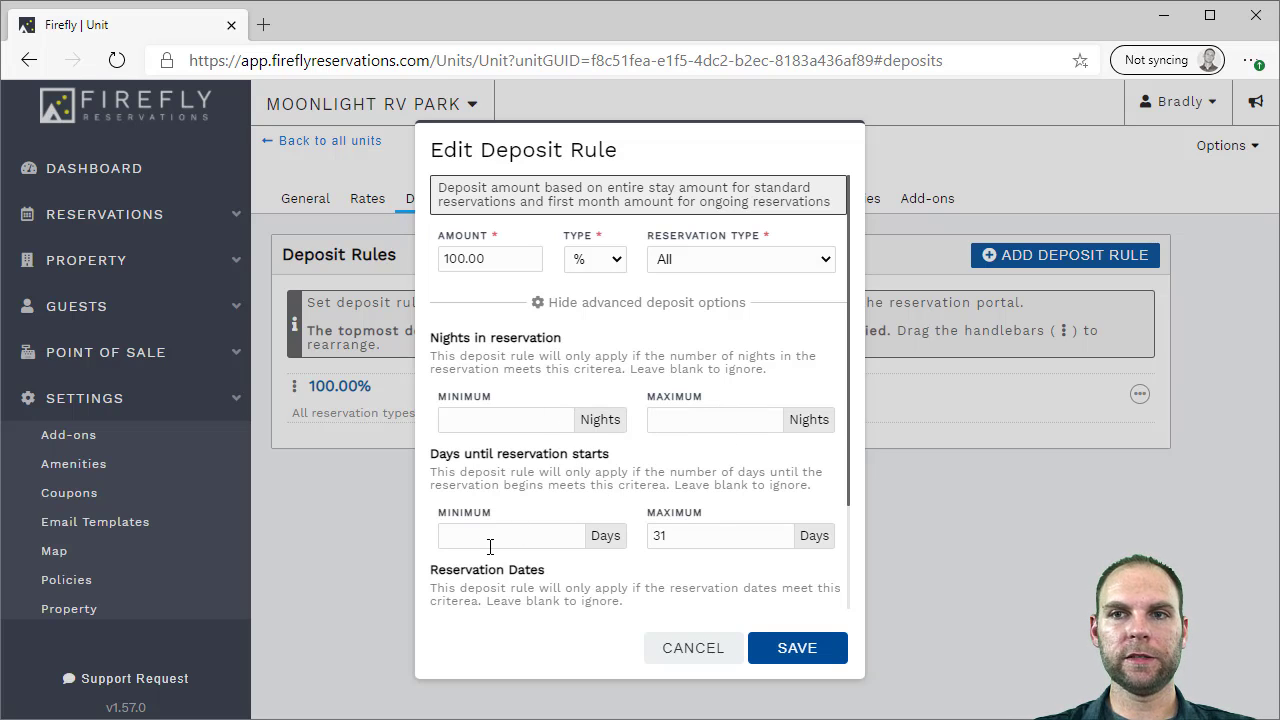
scroll(526, 534, "down", 1)
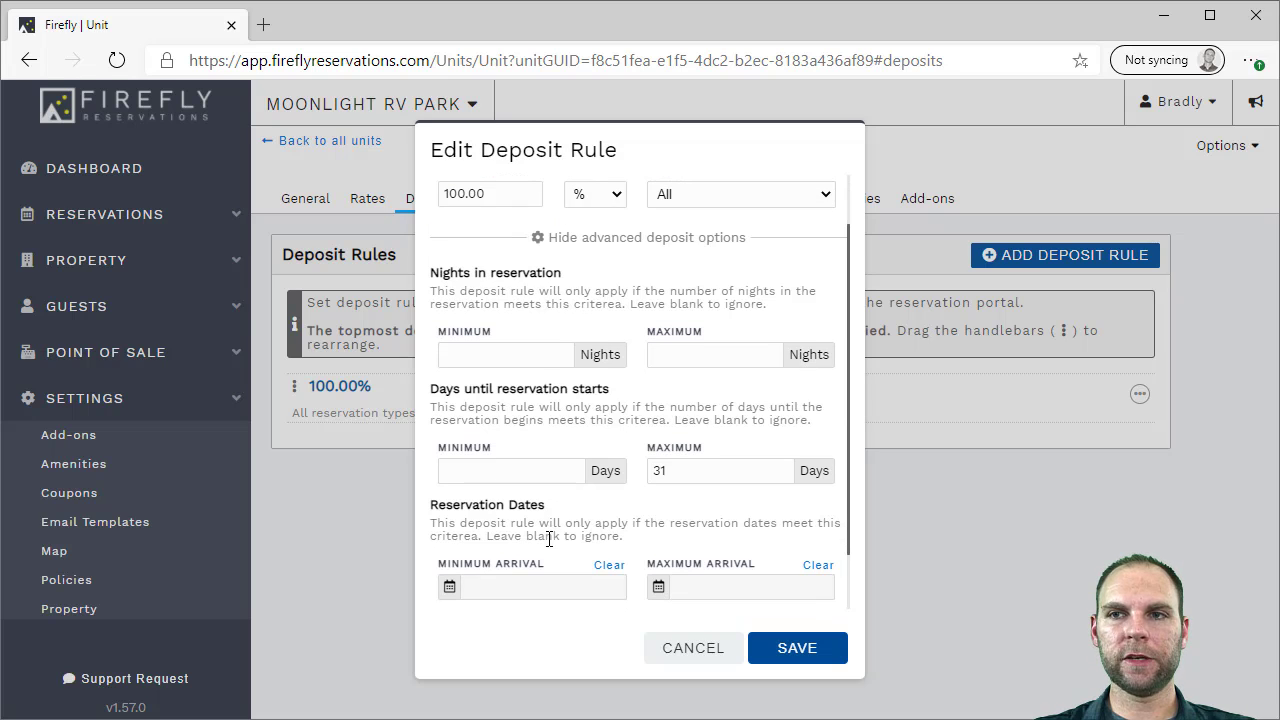
scroll(563, 480, "down", 1)
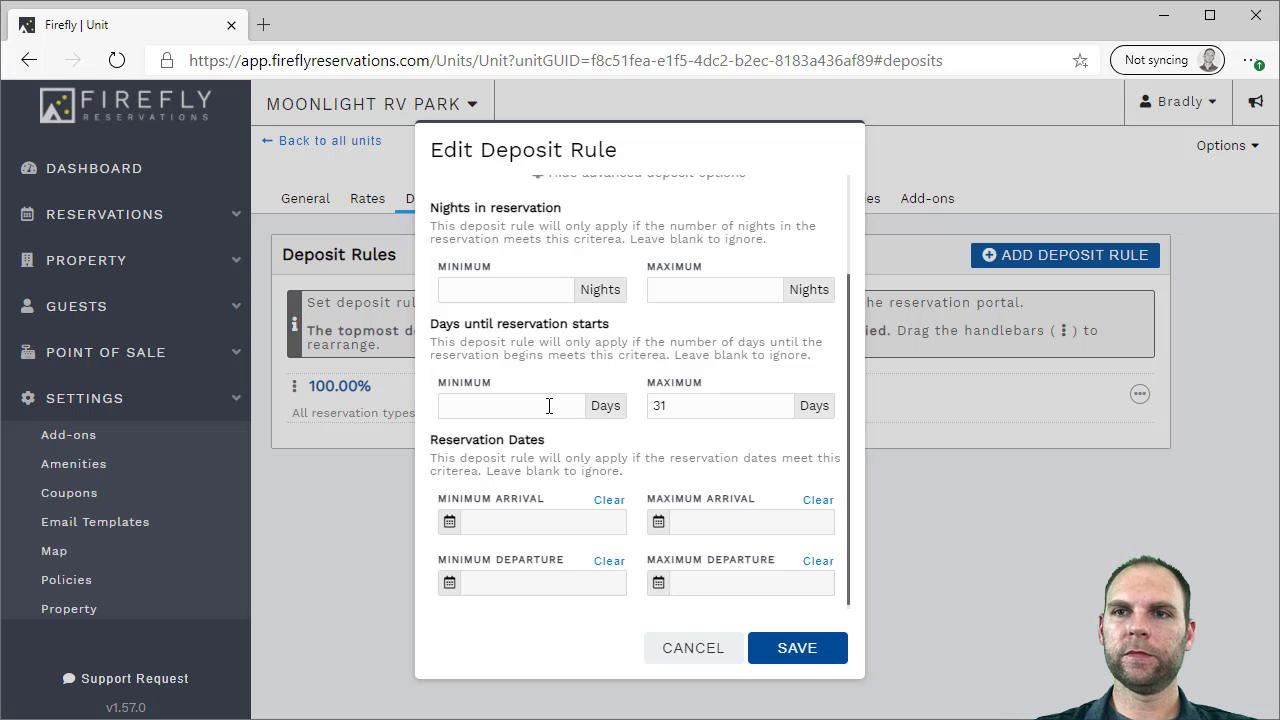
scroll(548, 405, "down", 1)
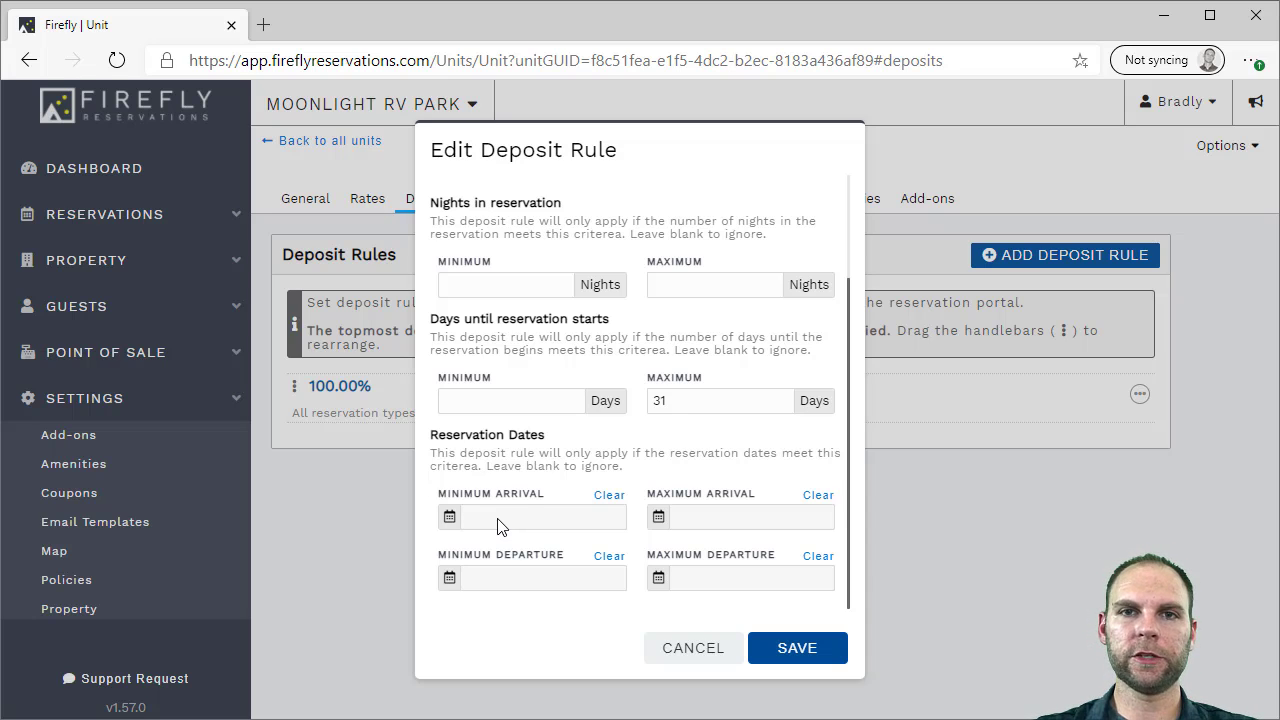
left_click(686, 647)
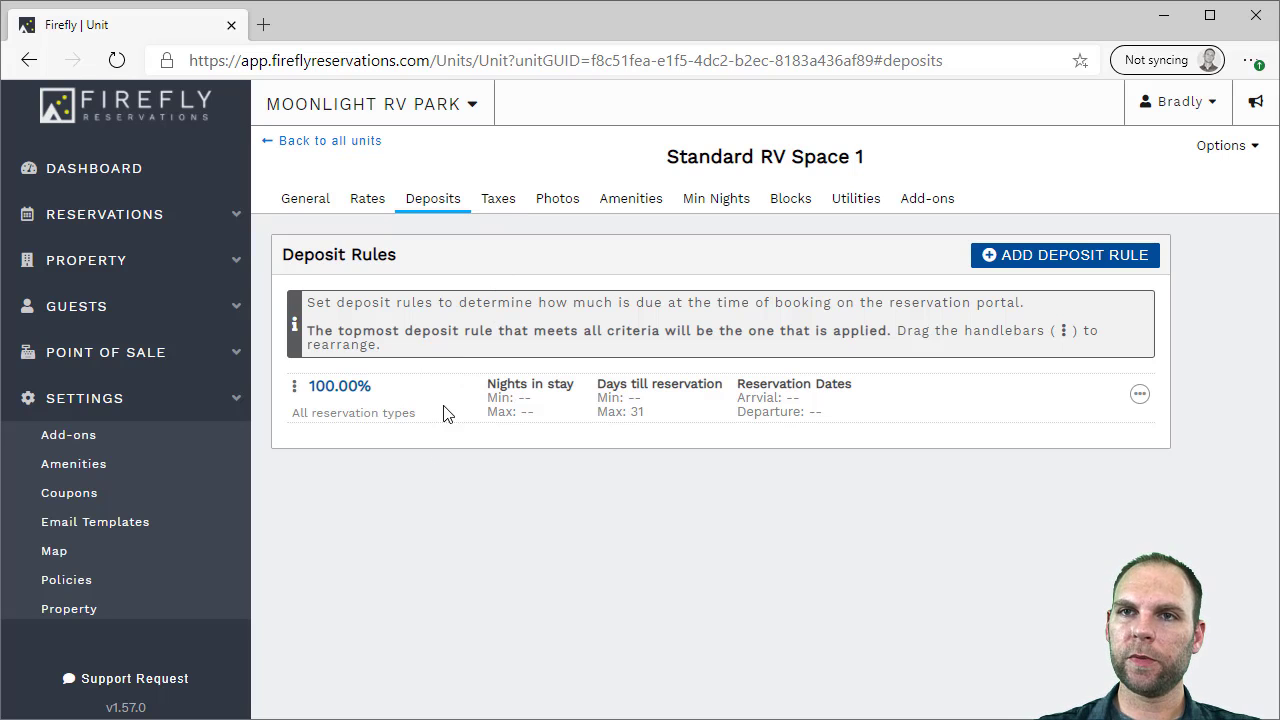
Show the unit's City, Local, TAX EXEMPT and Texas tax settings, then its three uploaded photos
left_click(499, 205)
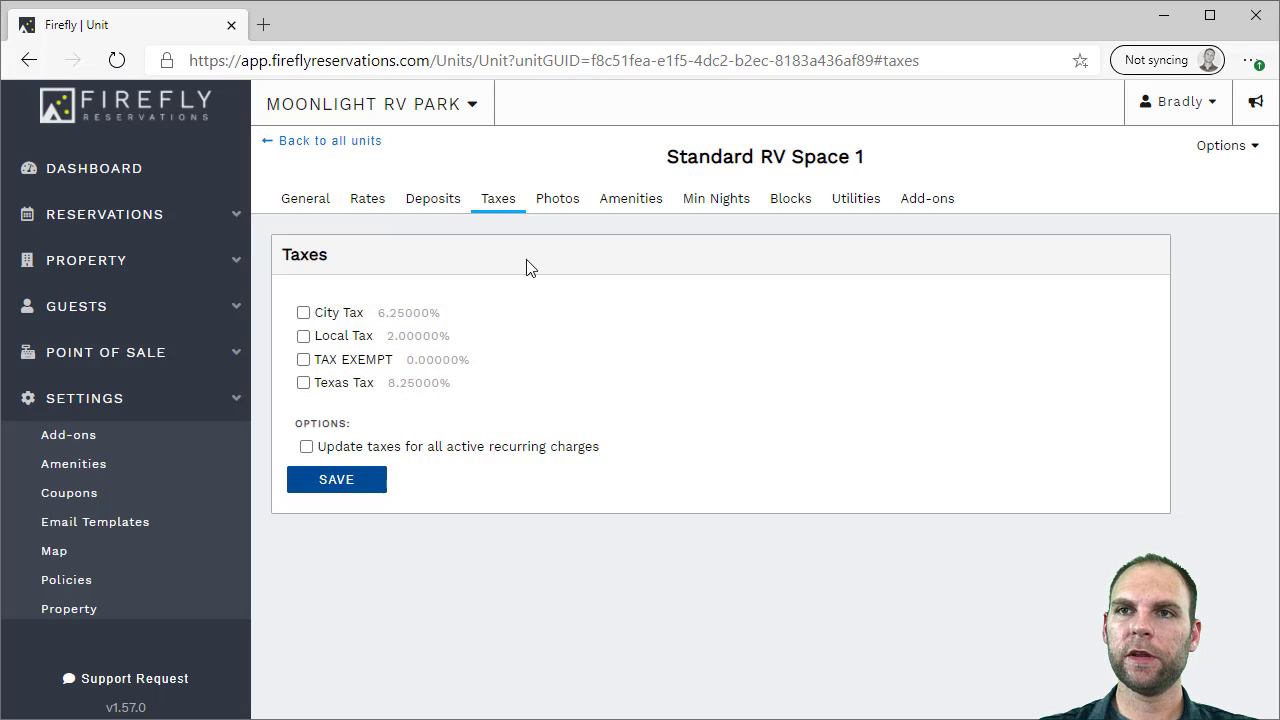
left_click(555, 200)
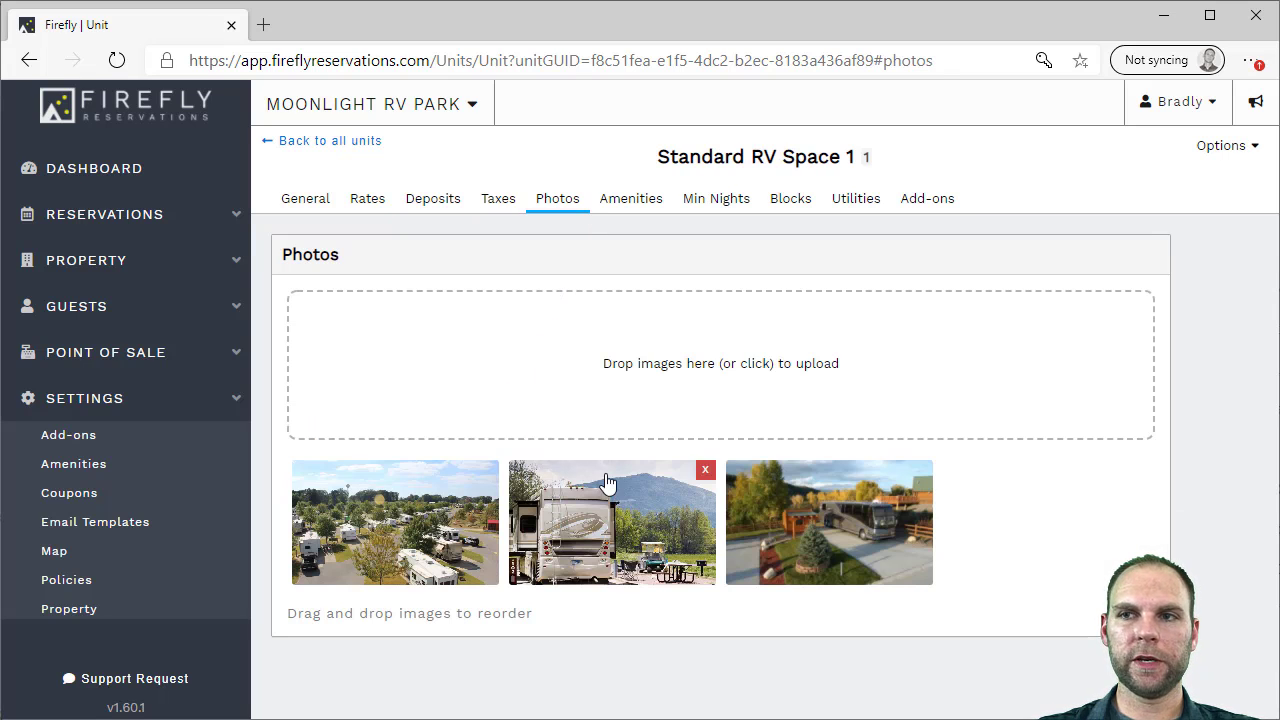
Move the third photo to second place, delete the bus-beside-the-tree photo, then check amenities and minimum-night rules
left_click_drag(815, 528, 636, 502)
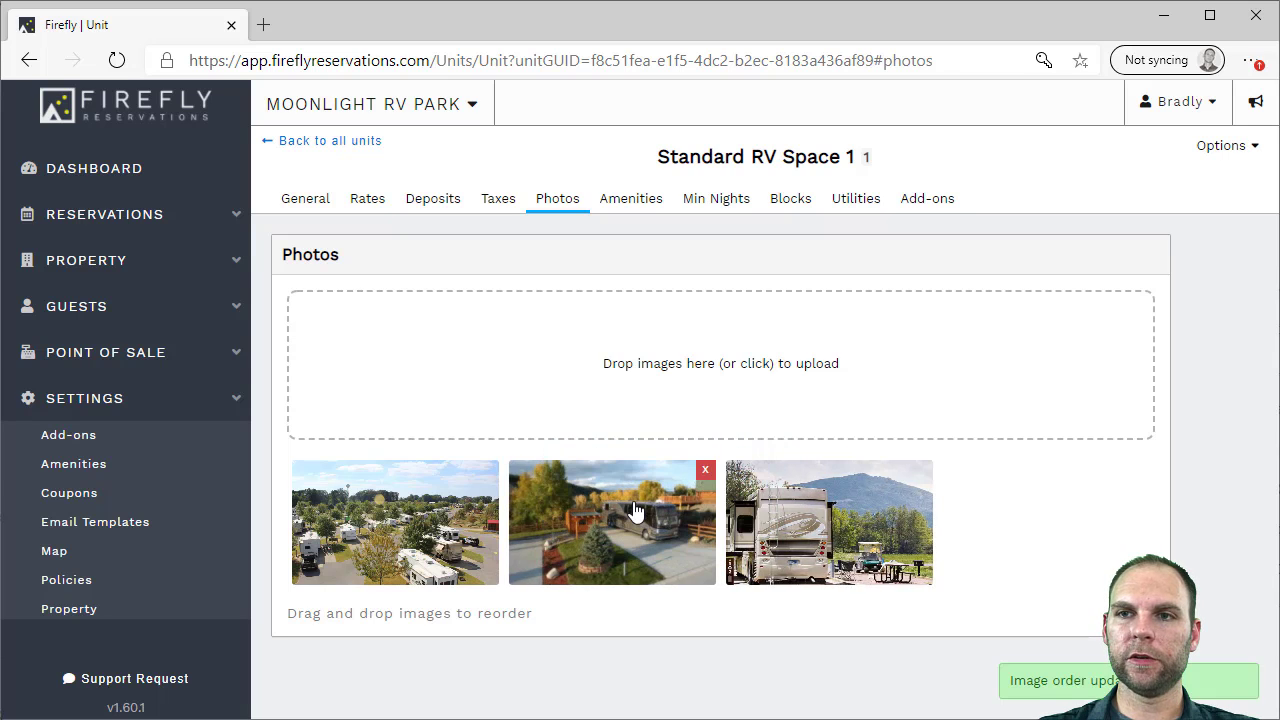
left_click(705, 470)
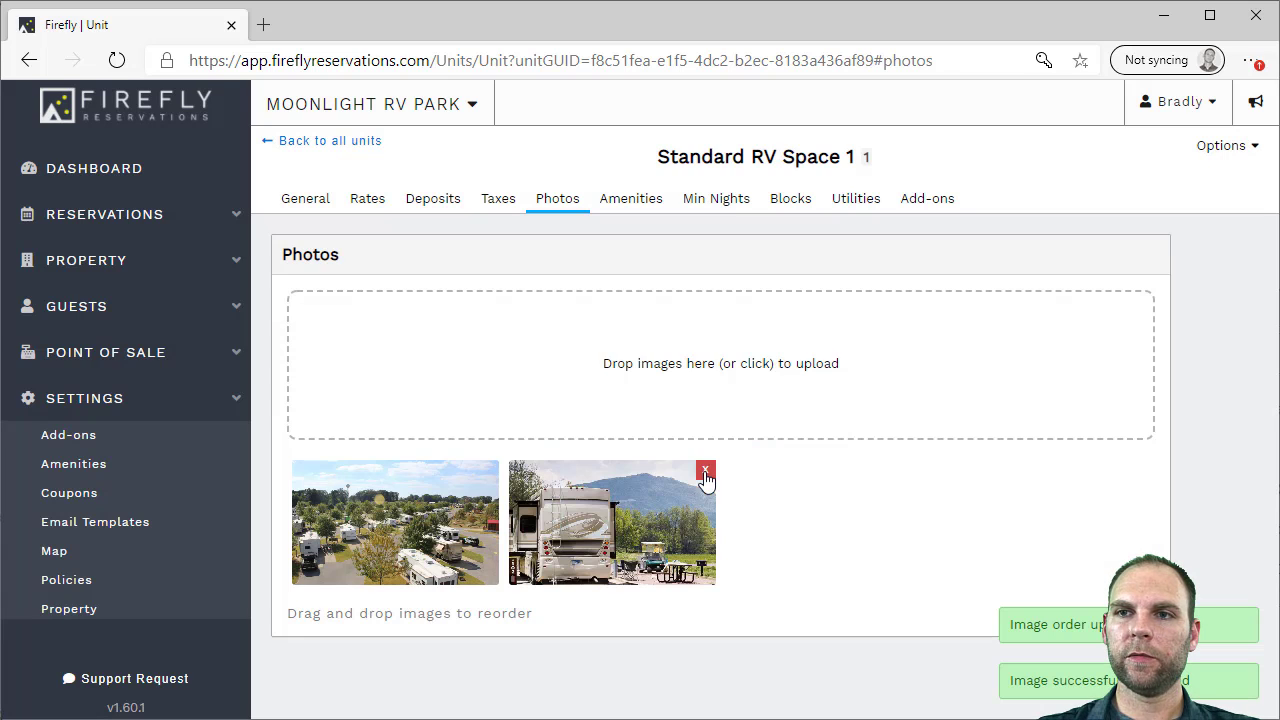
left_click(631, 204)
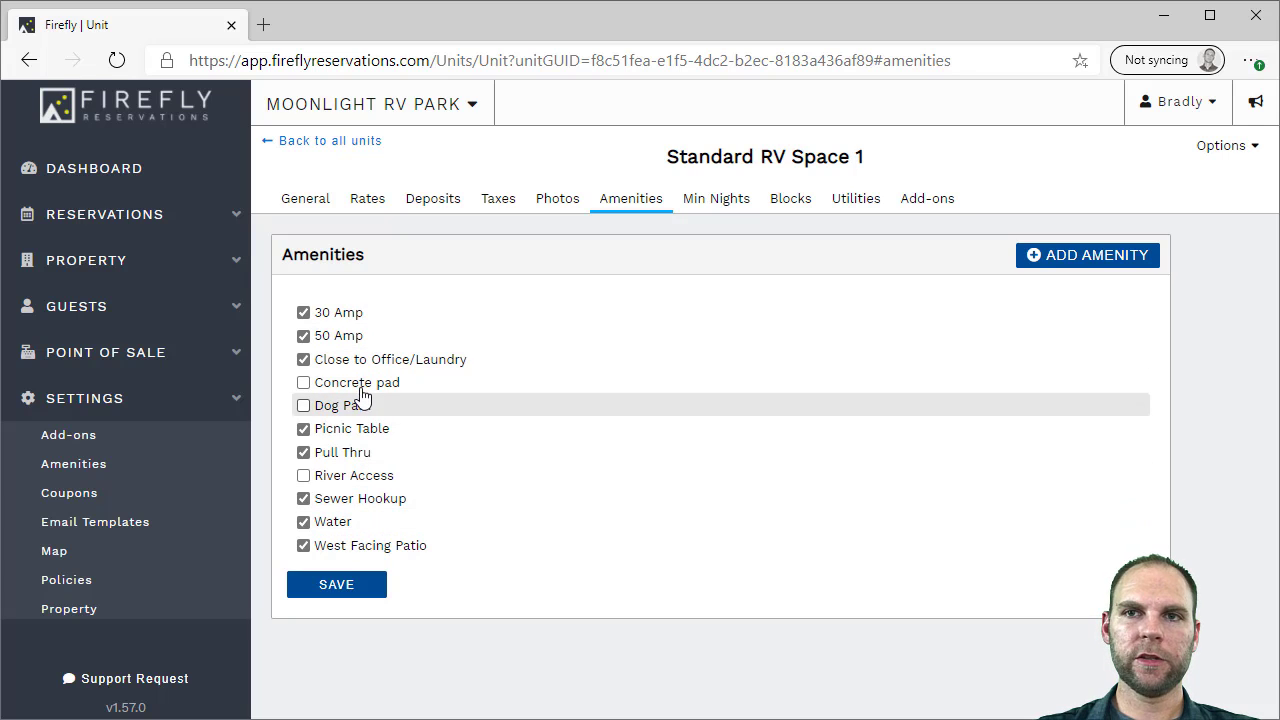
left_click(705, 201)
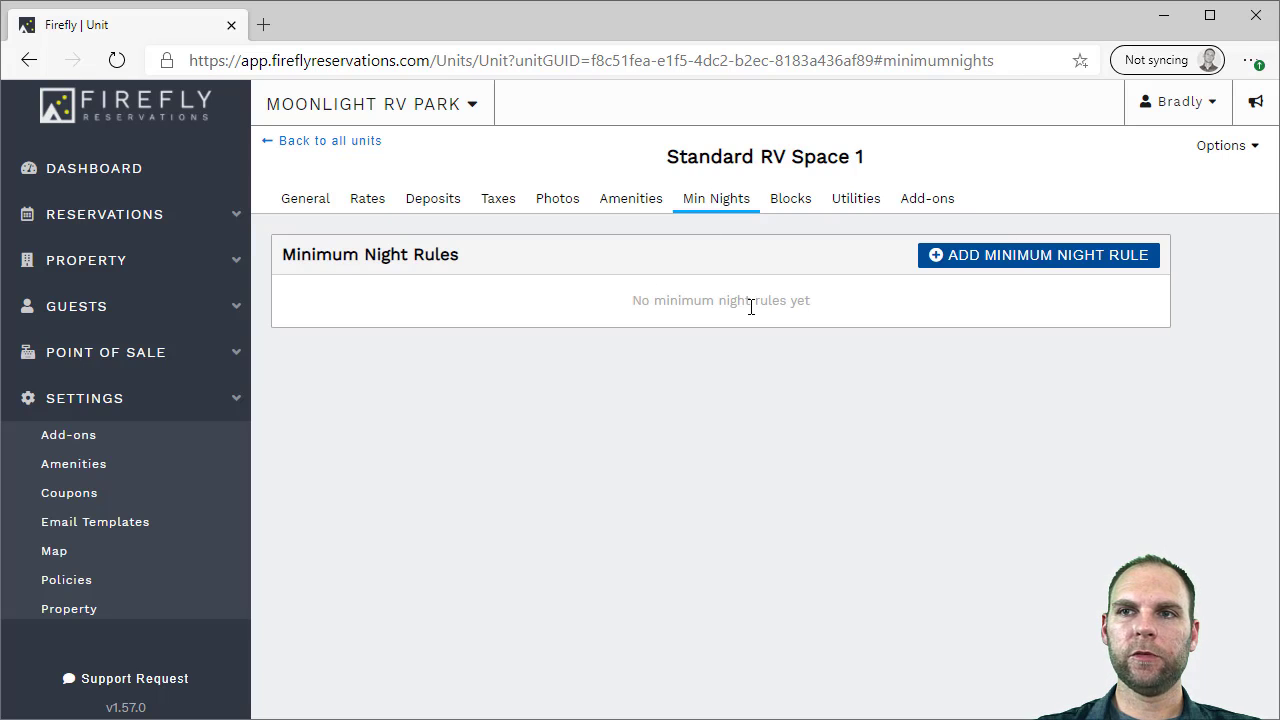
Save a 2-night minimum stay rule active Dec 1–31, 2020, then view the unit's blocked dates
left_click(1034, 262)
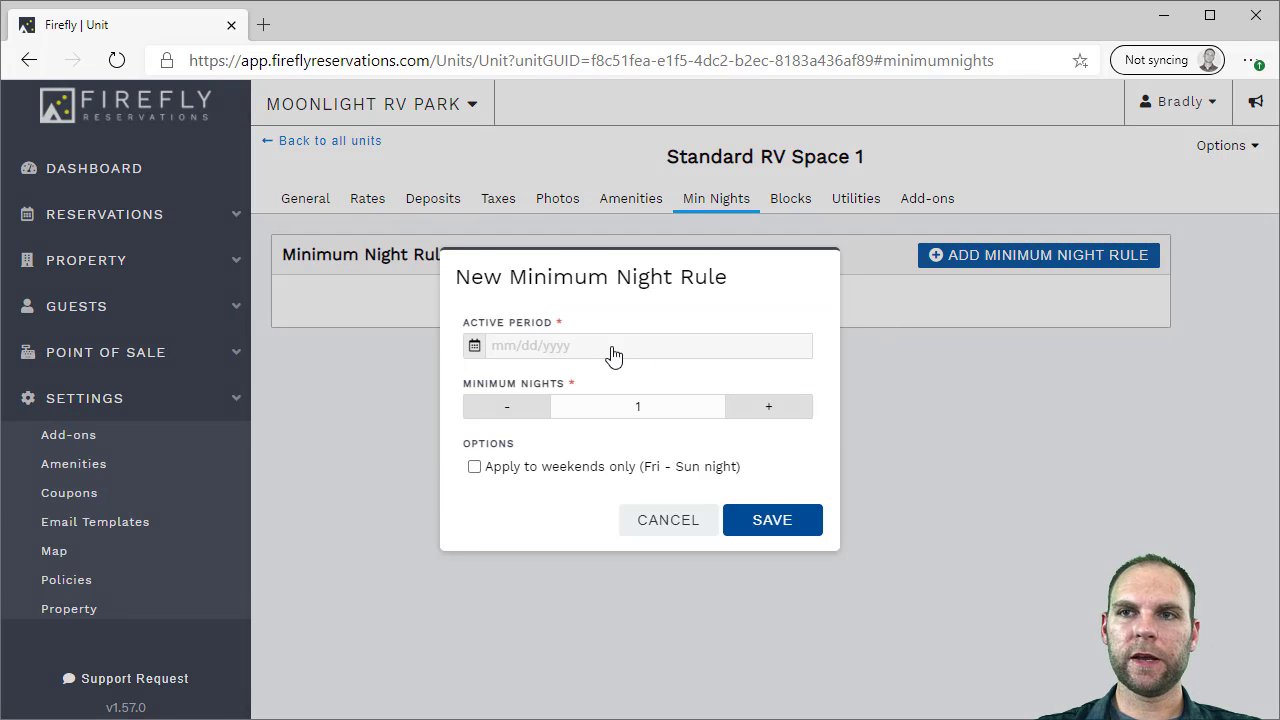
left_click(610, 352)
left_click(717, 443)
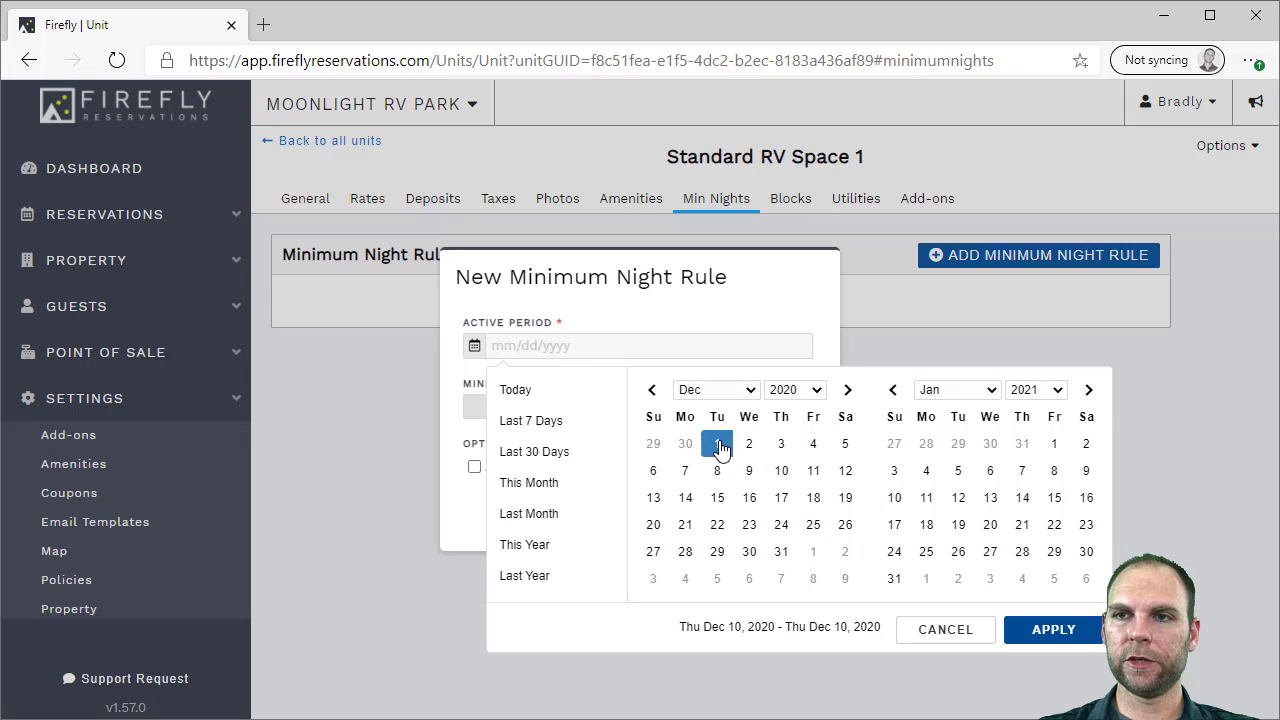
left_click(781, 551)
left_click(1010, 628)
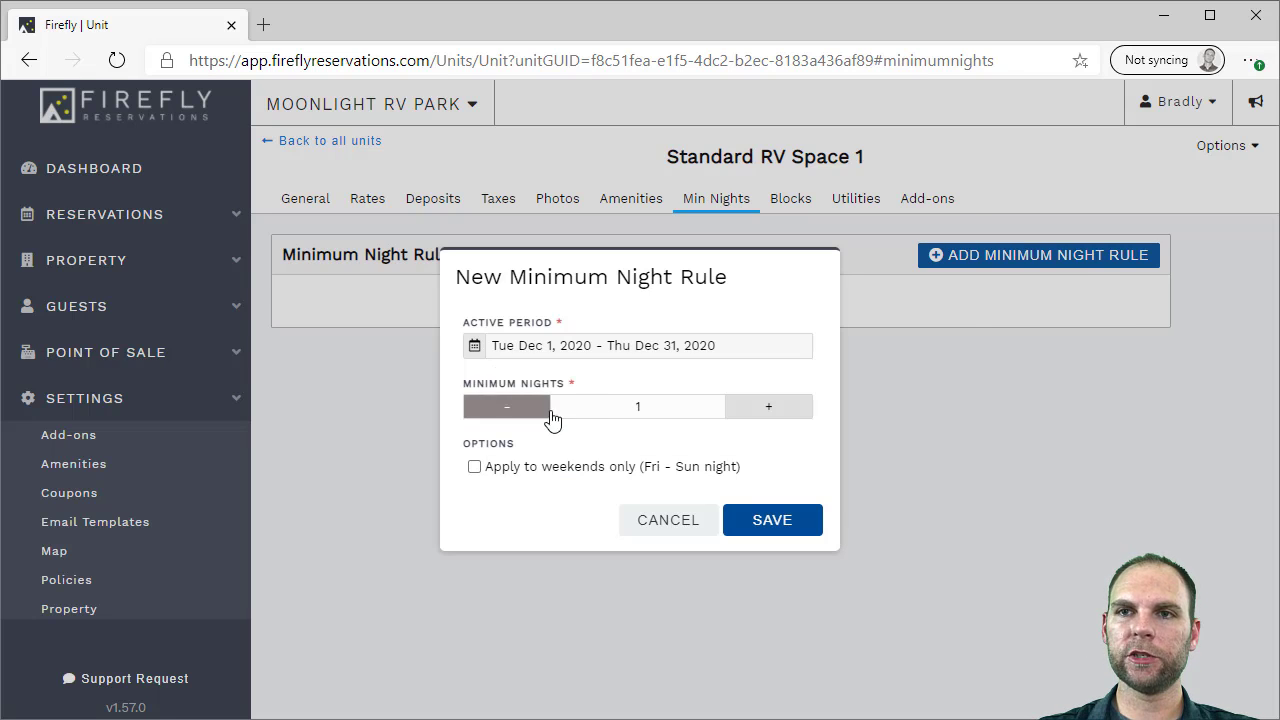
left_click(769, 418)
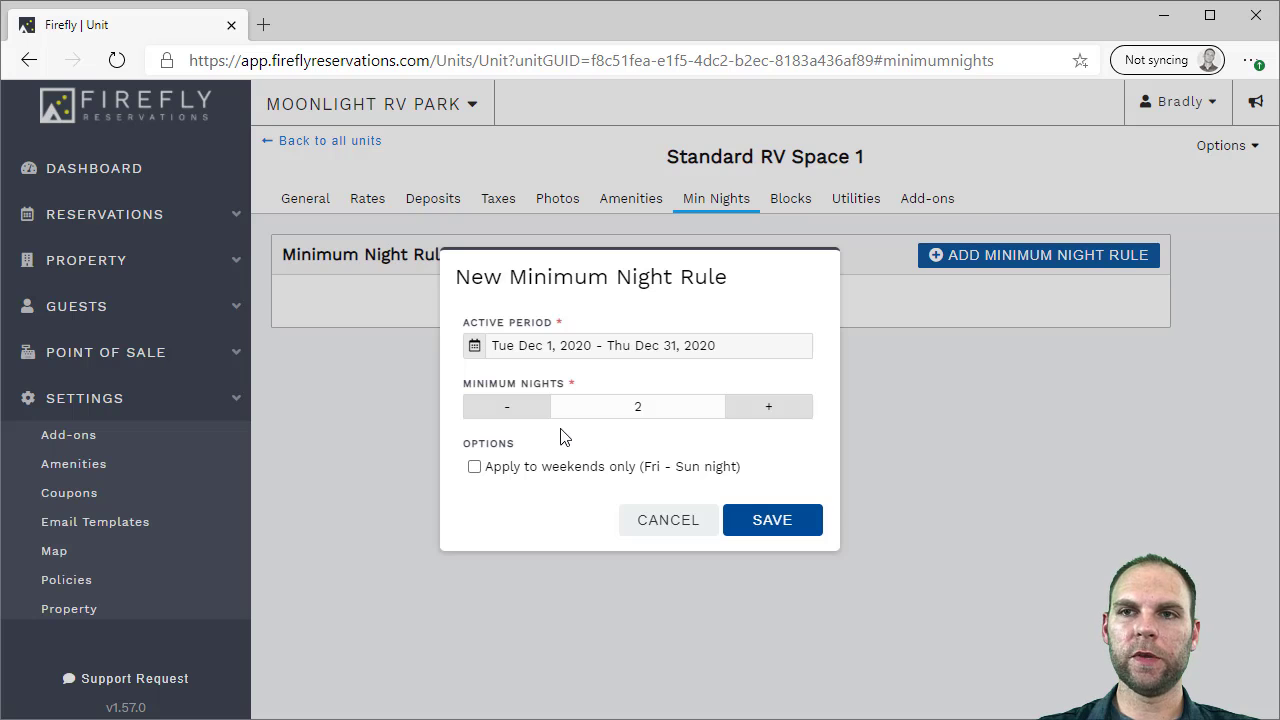
left_click(774, 520)
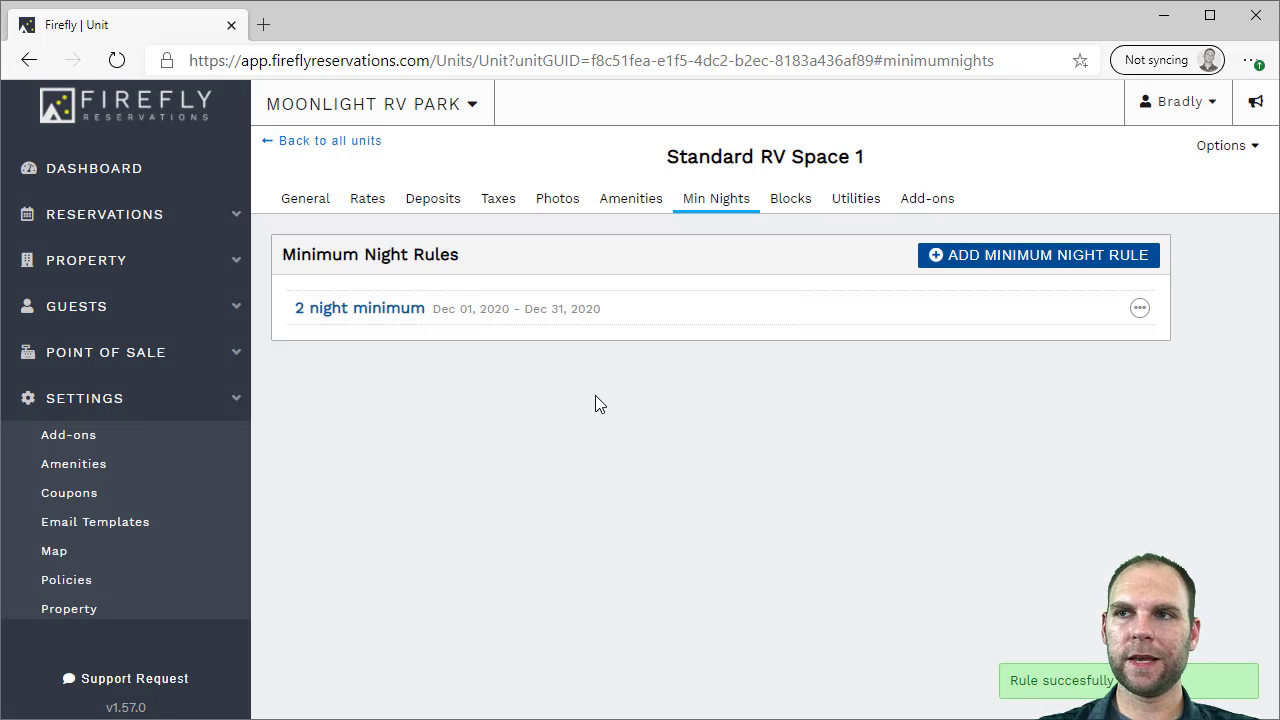
left_click(793, 205)
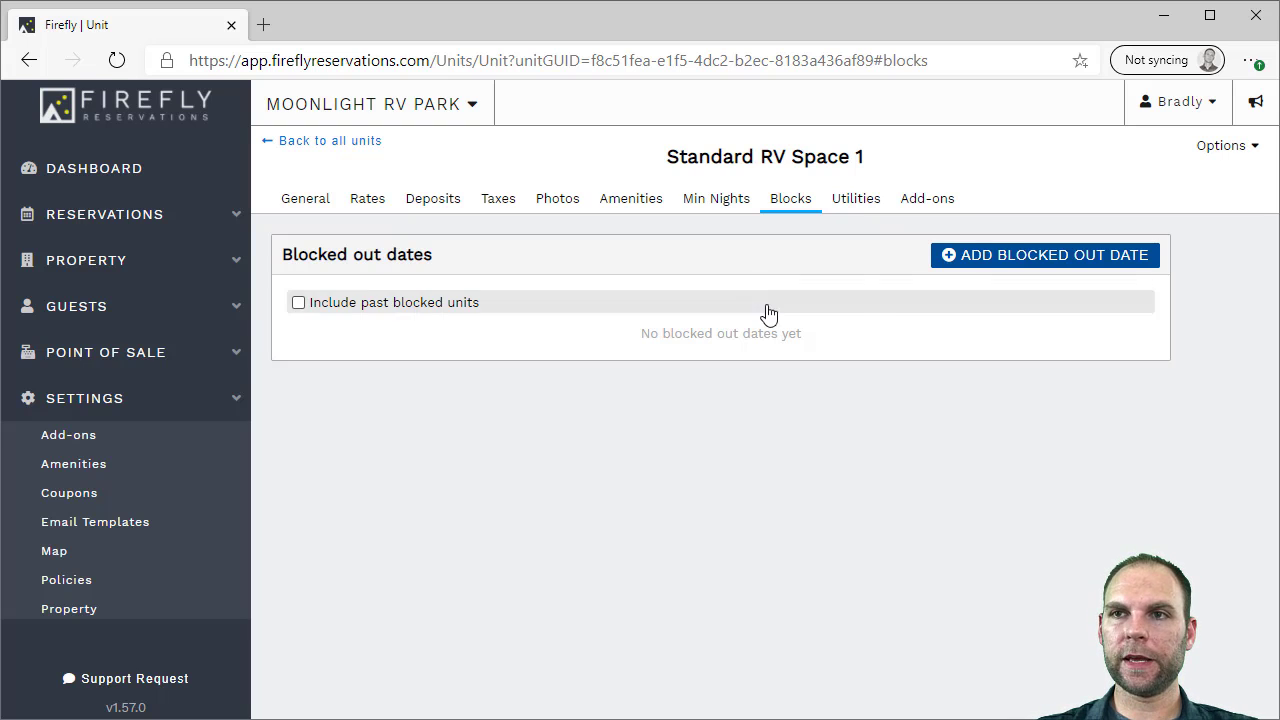
Set up a new blocked-out period for Dec 20–25 with reason Repair
left_click(977, 262)
left_click(593, 374)
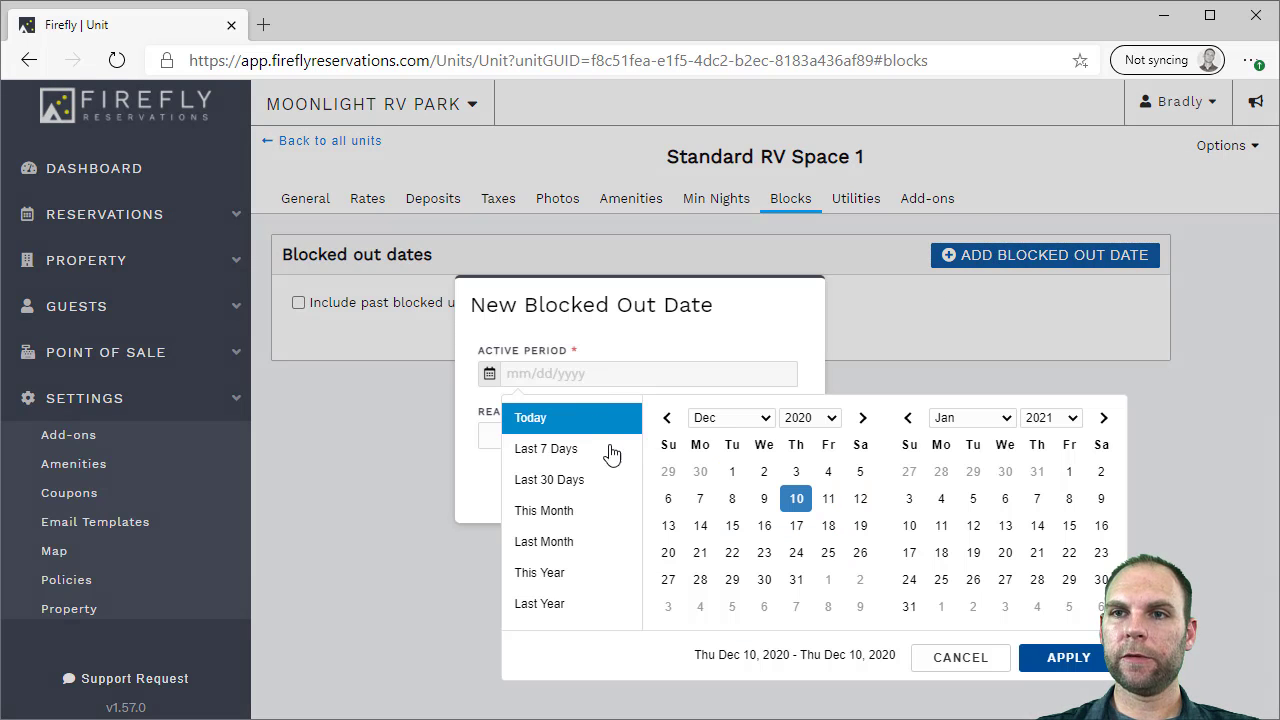
left_click(668, 552)
left_click(828, 552)
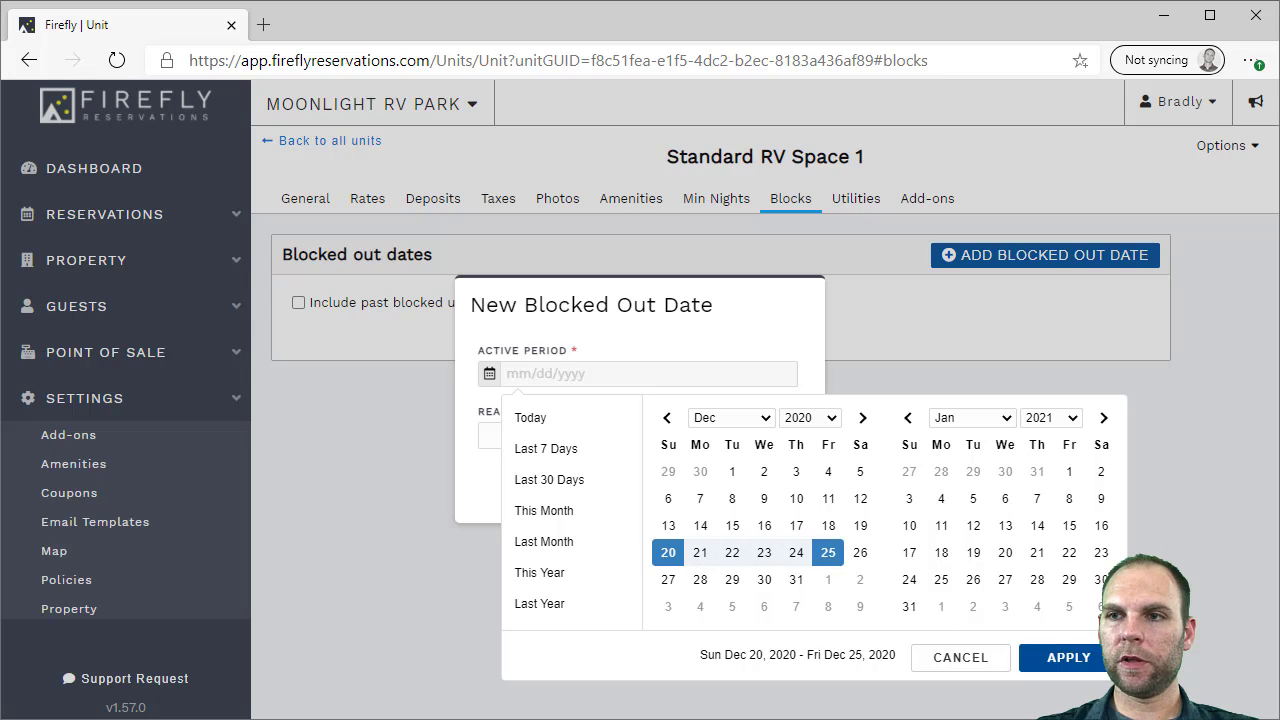
left_click(1069, 657)
left_click(603, 435)
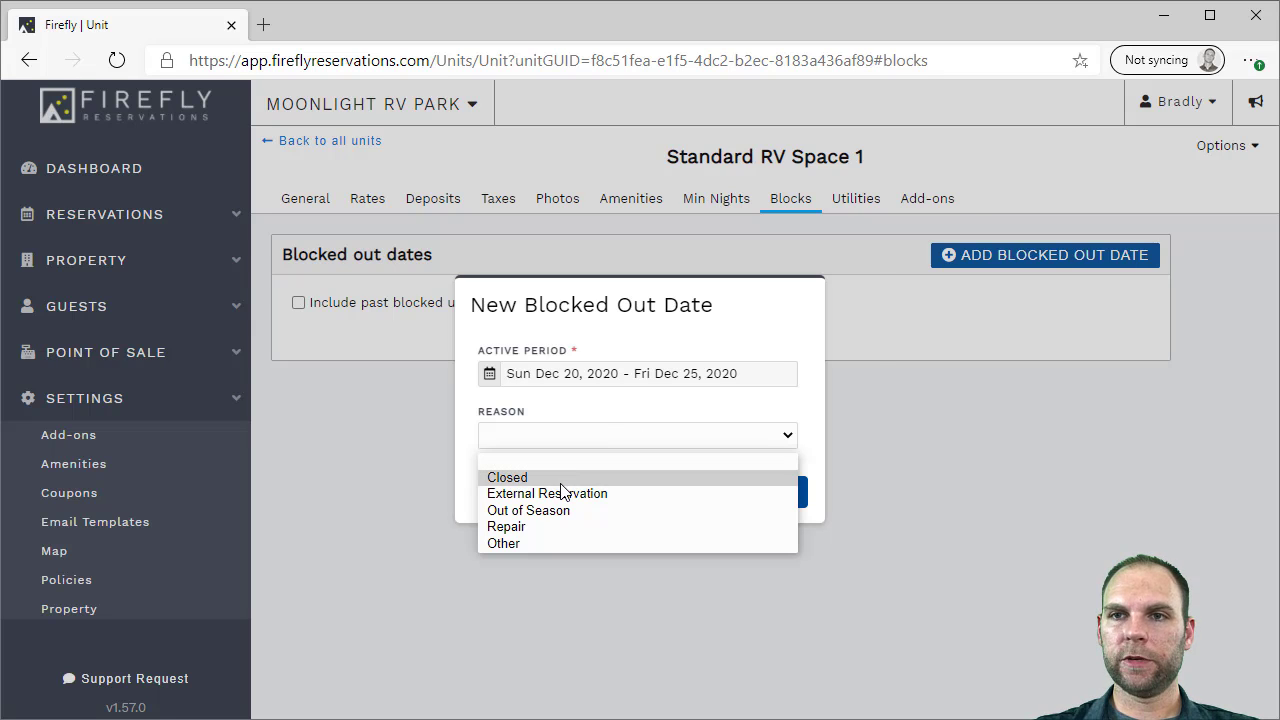
left_click(530, 526)
Try saving the block, discard it as overlapping, and show the Electricity, Propane and Water readings
left_click(722, 511)
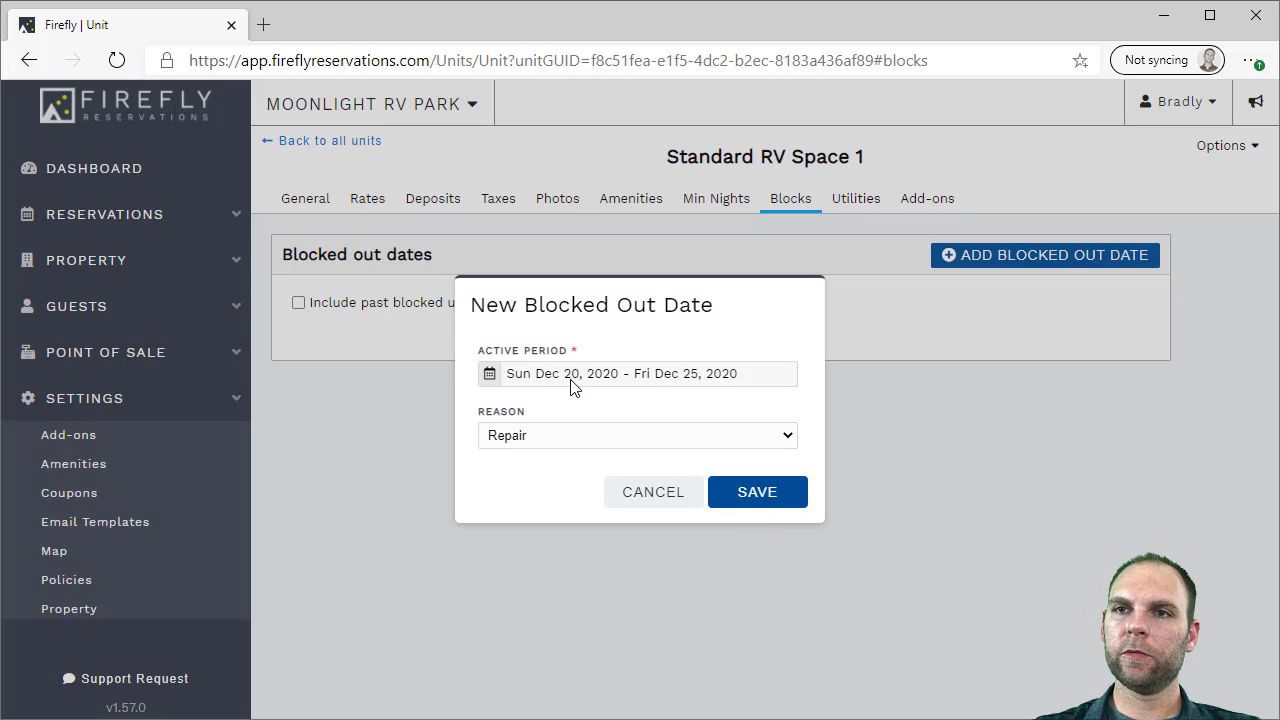
left_click(638, 496)
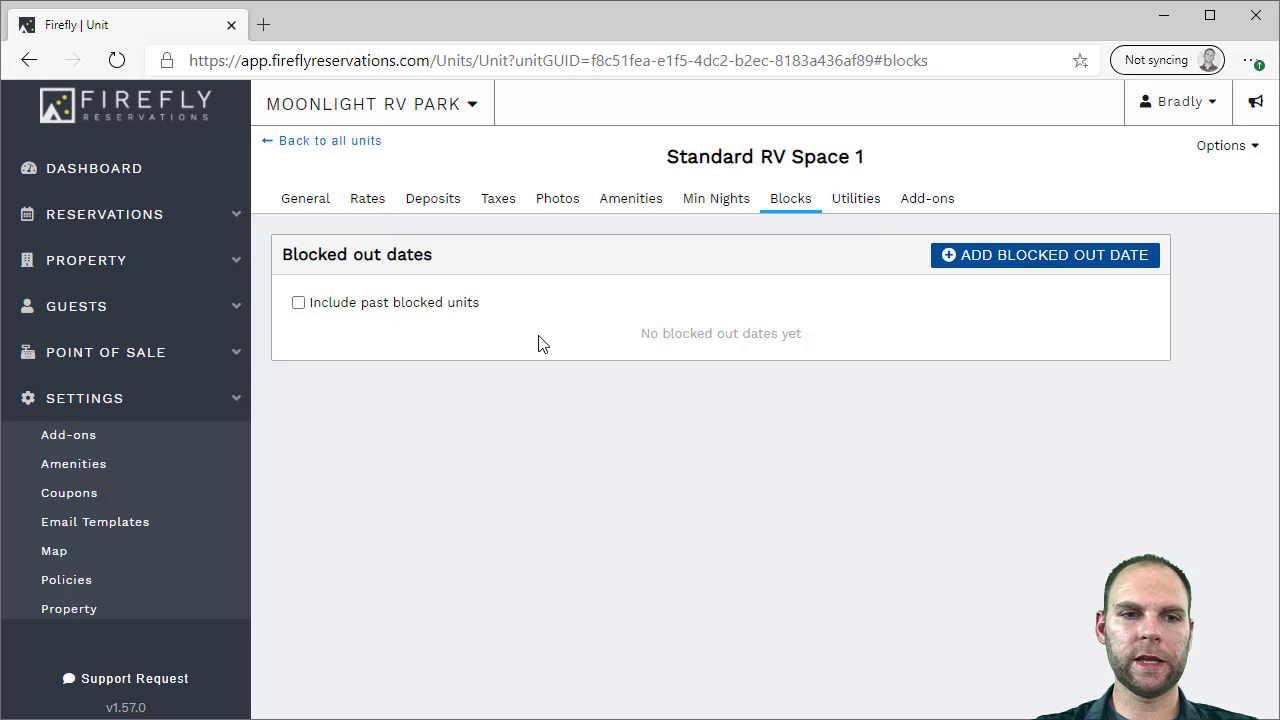
left_click(853, 203)
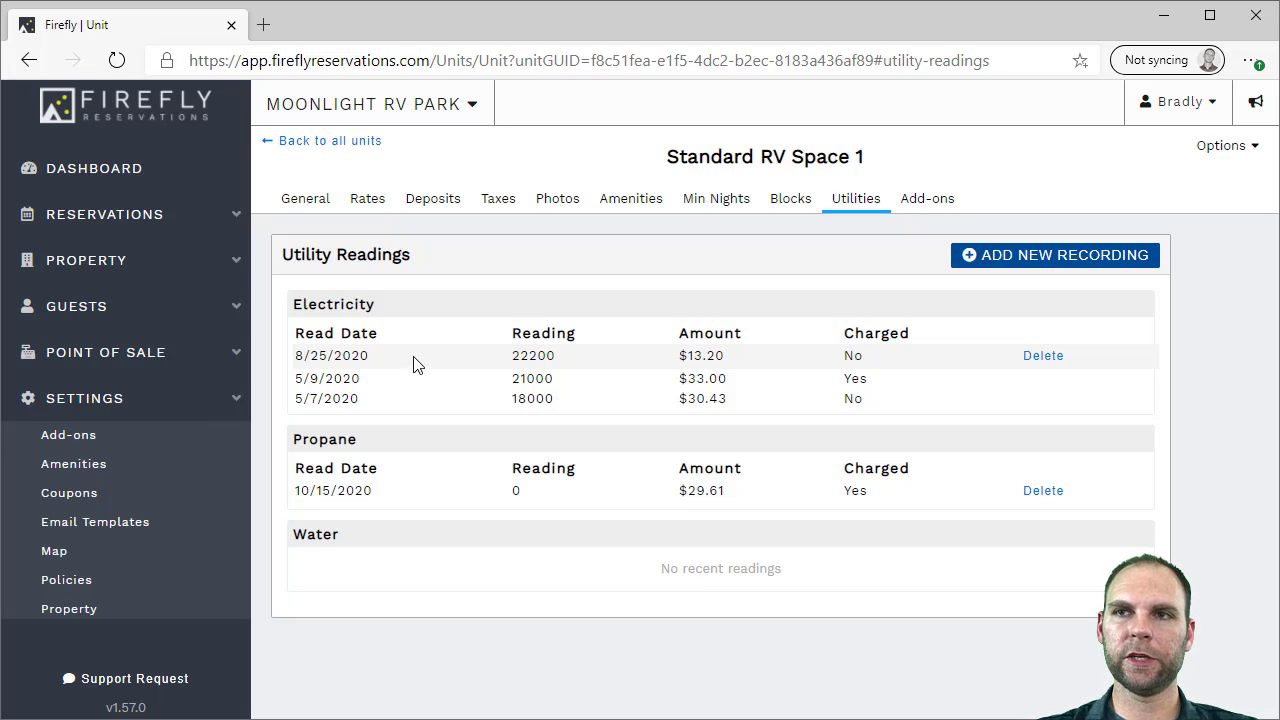
Show the unit's required add-ons, listing a Security Deposit for Ongoing reservations
left_click(920, 204)
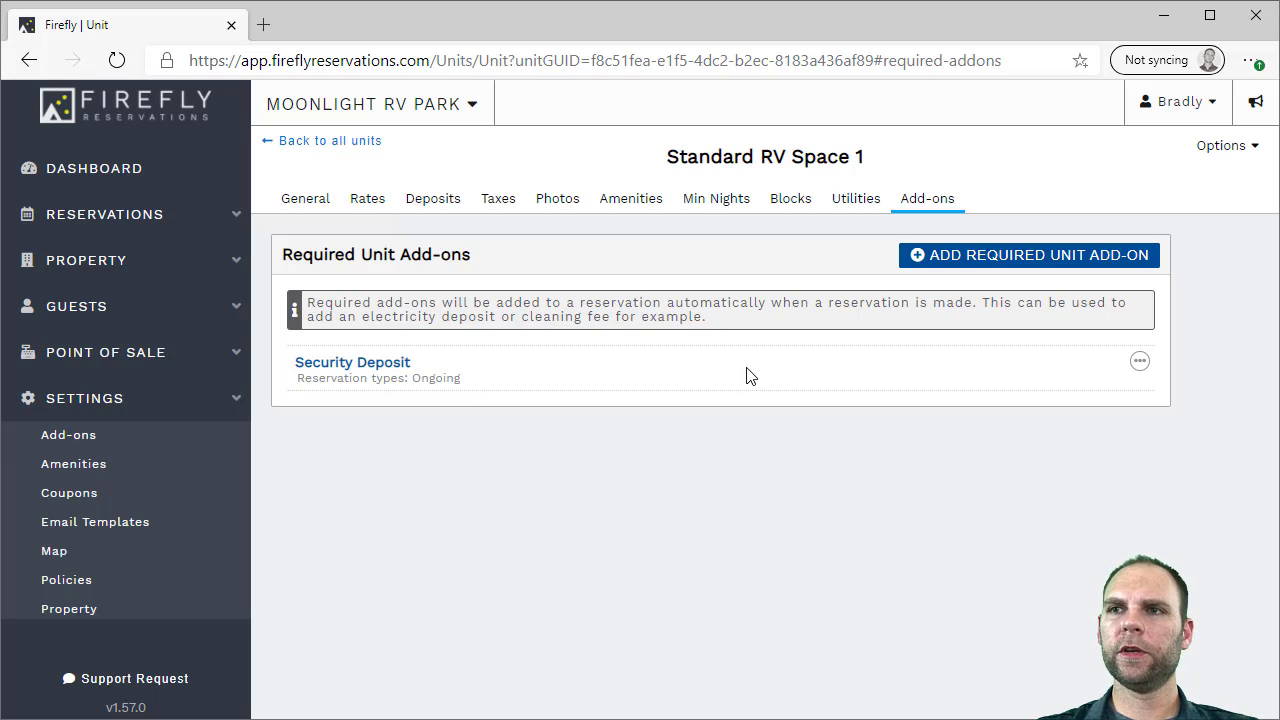
left_click(1140, 361)
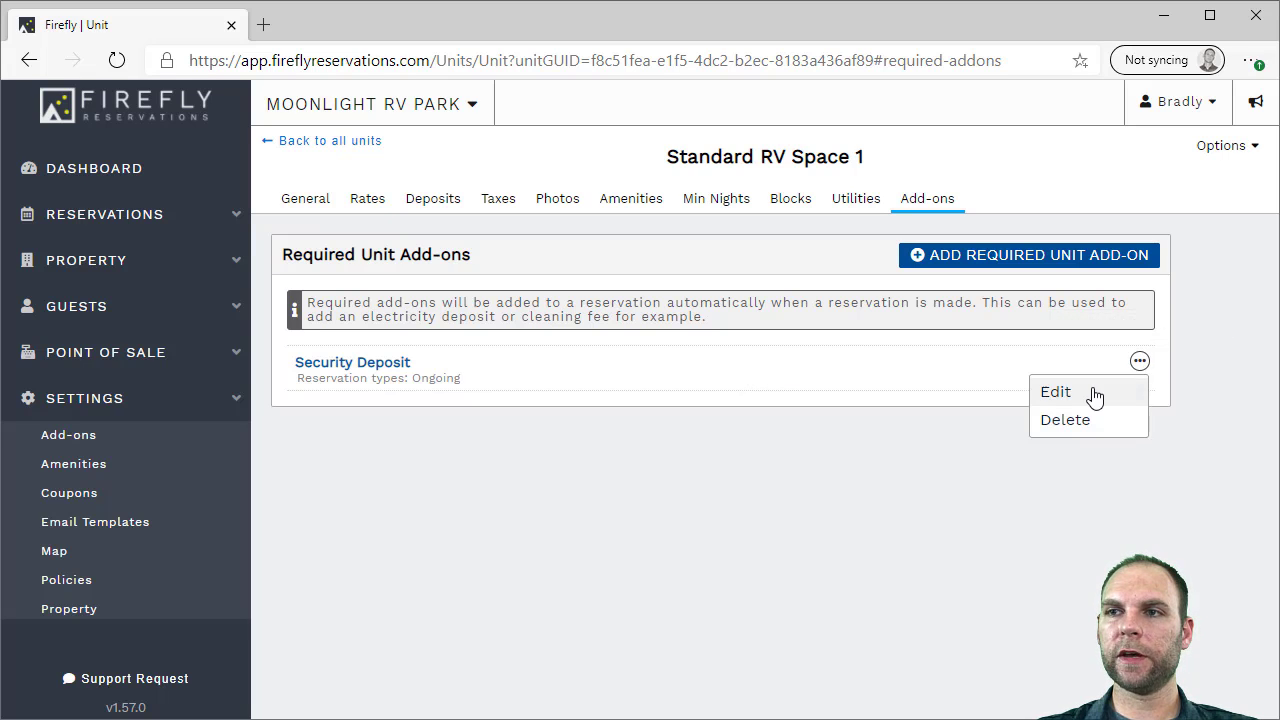
left_click(1095, 392)
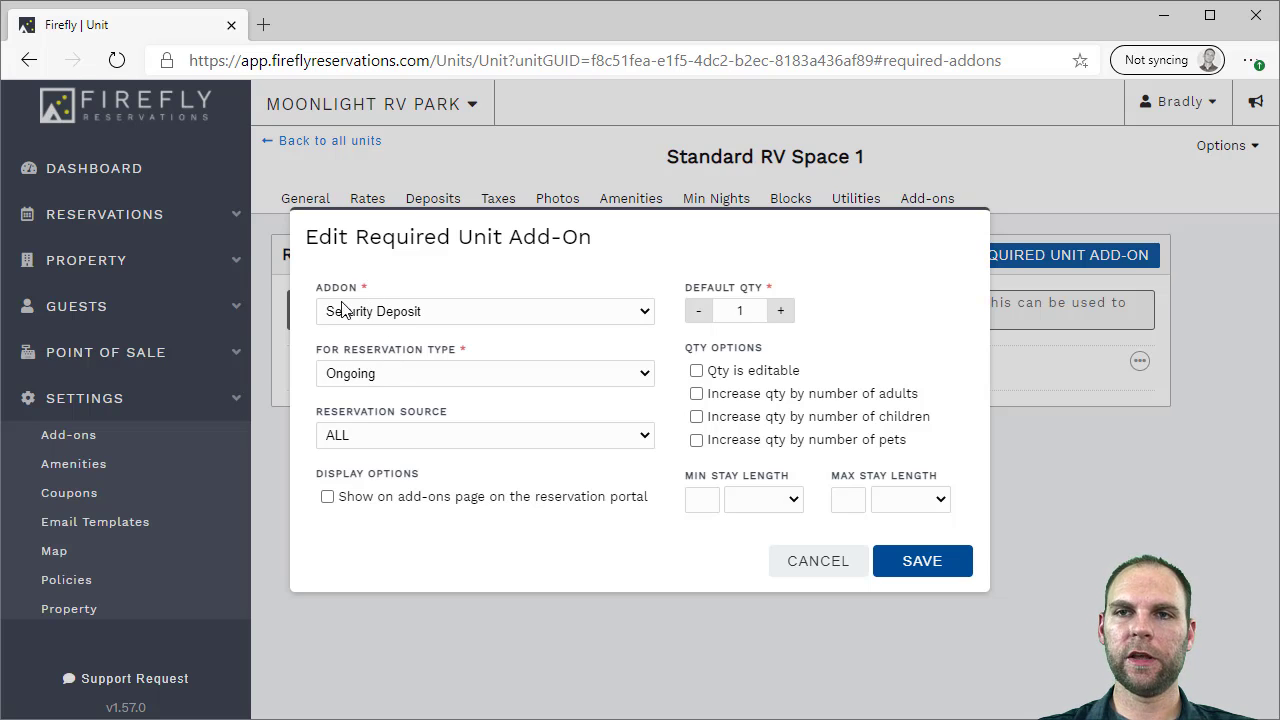
left_click(380, 435)
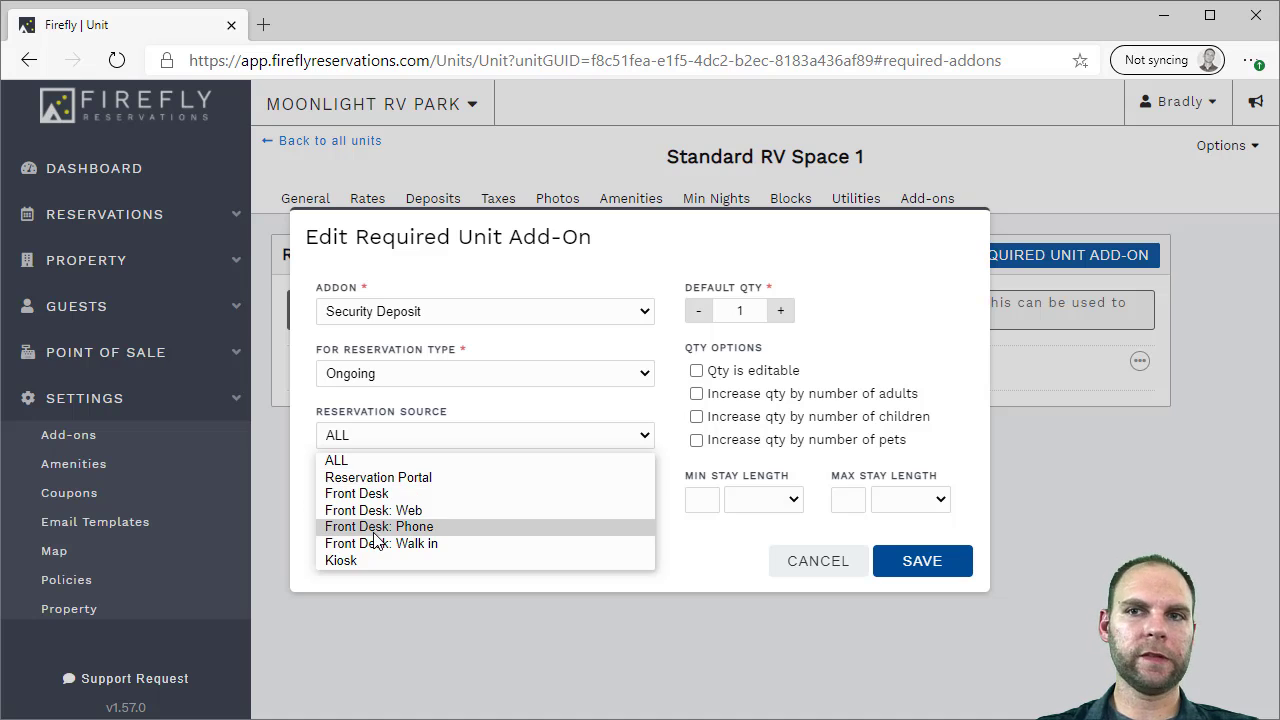
left_click(373, 462)
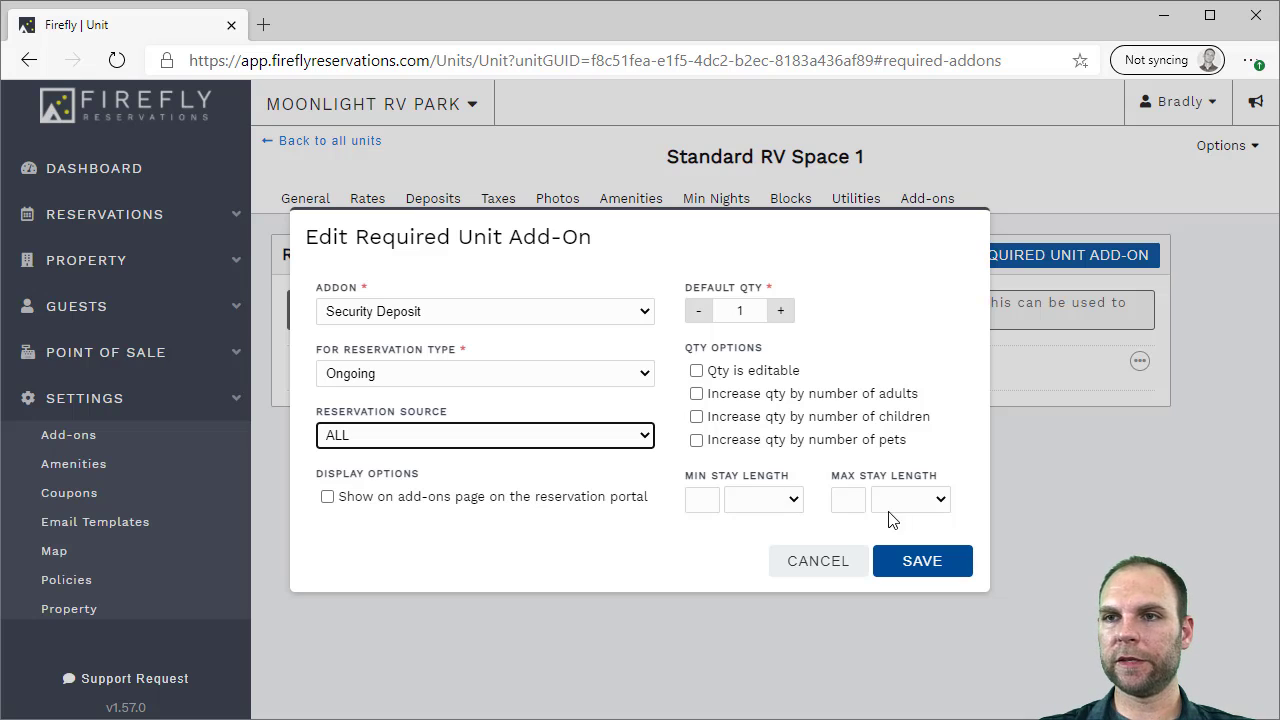
left_click(826, 562)
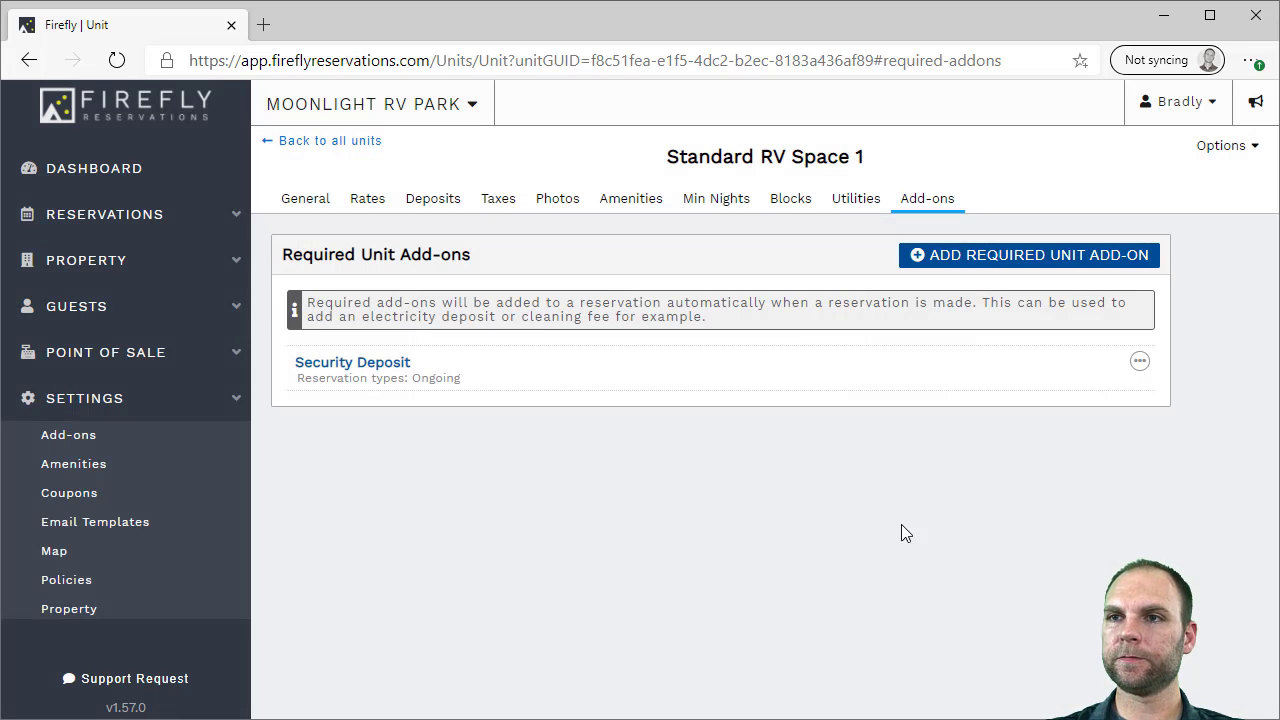
Return to Standard RV Space 1's General details and list its clone, import/export and delete actions
left_click(305, 215)
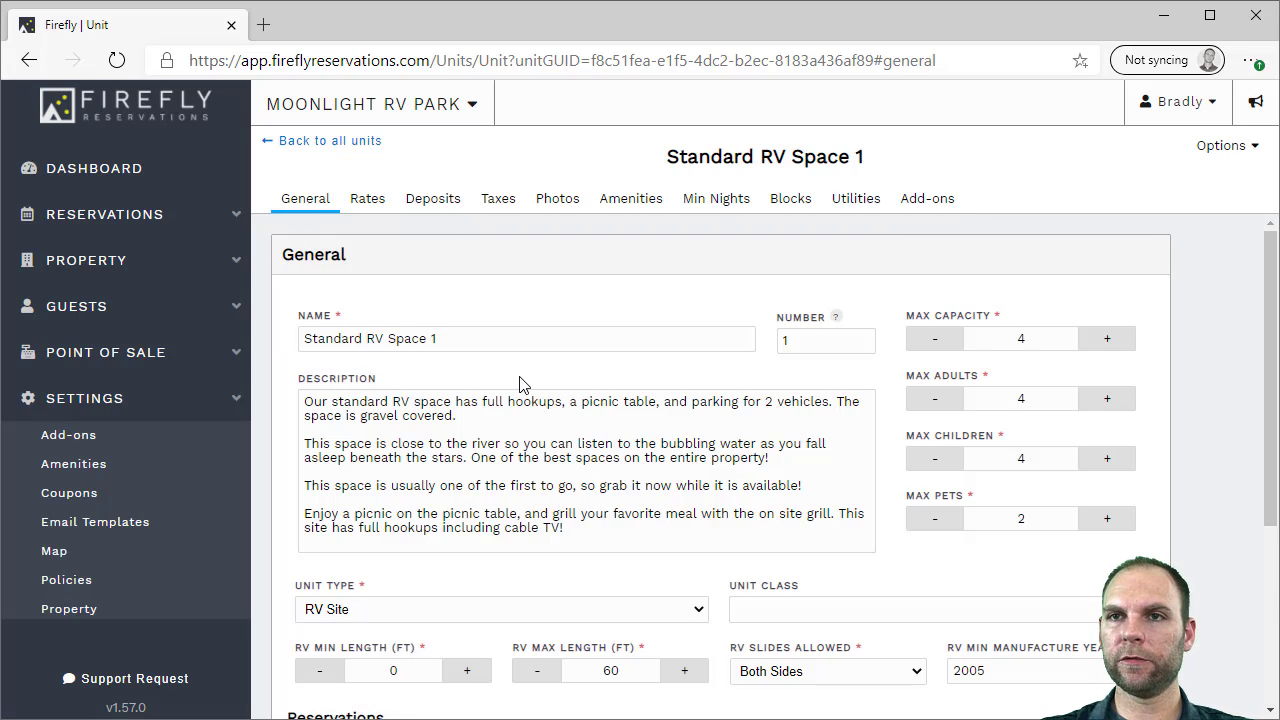
scroll(525, 385, "down", 2)
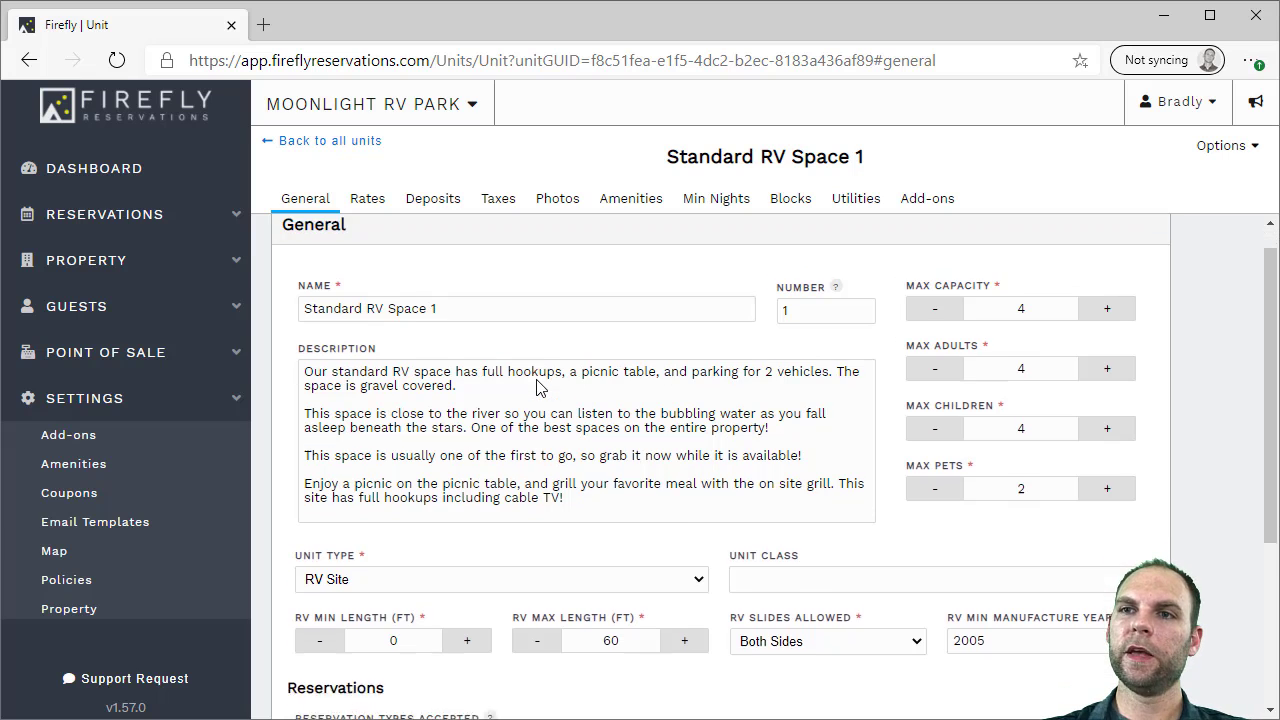
scroll(538, 380, "up", 2)
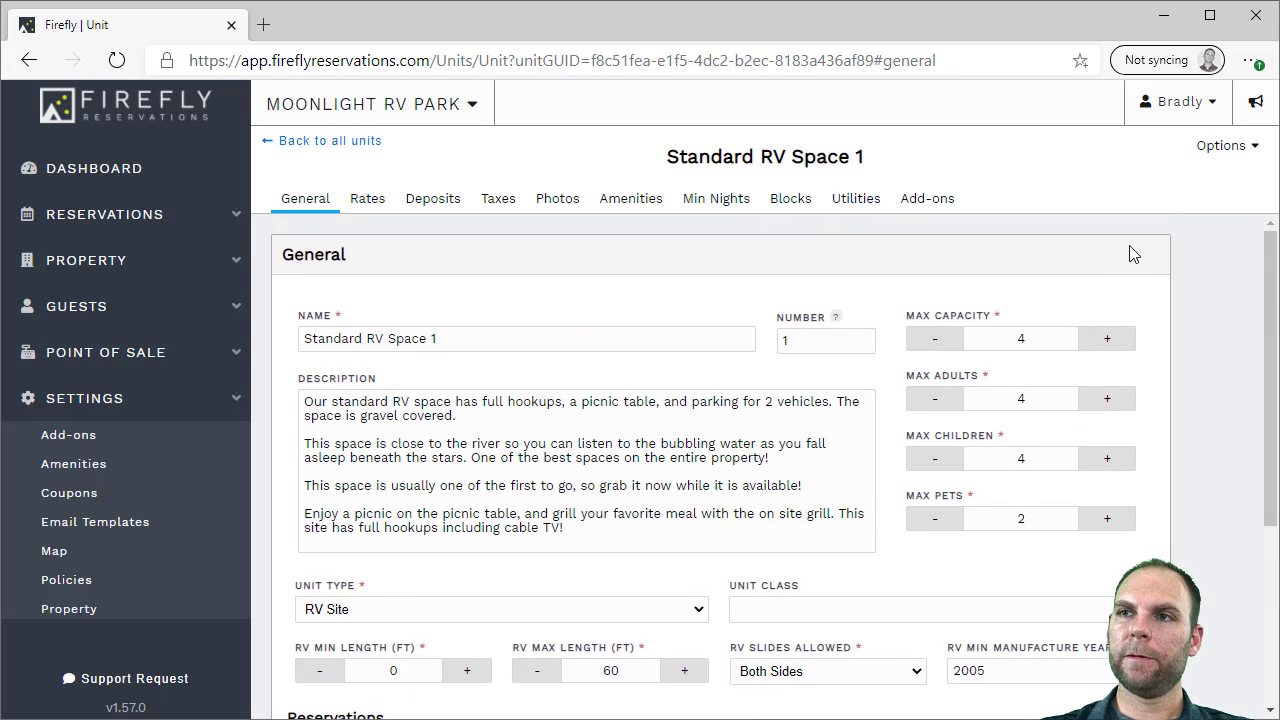
left_click_drag(1262, 264, 1272, 272)
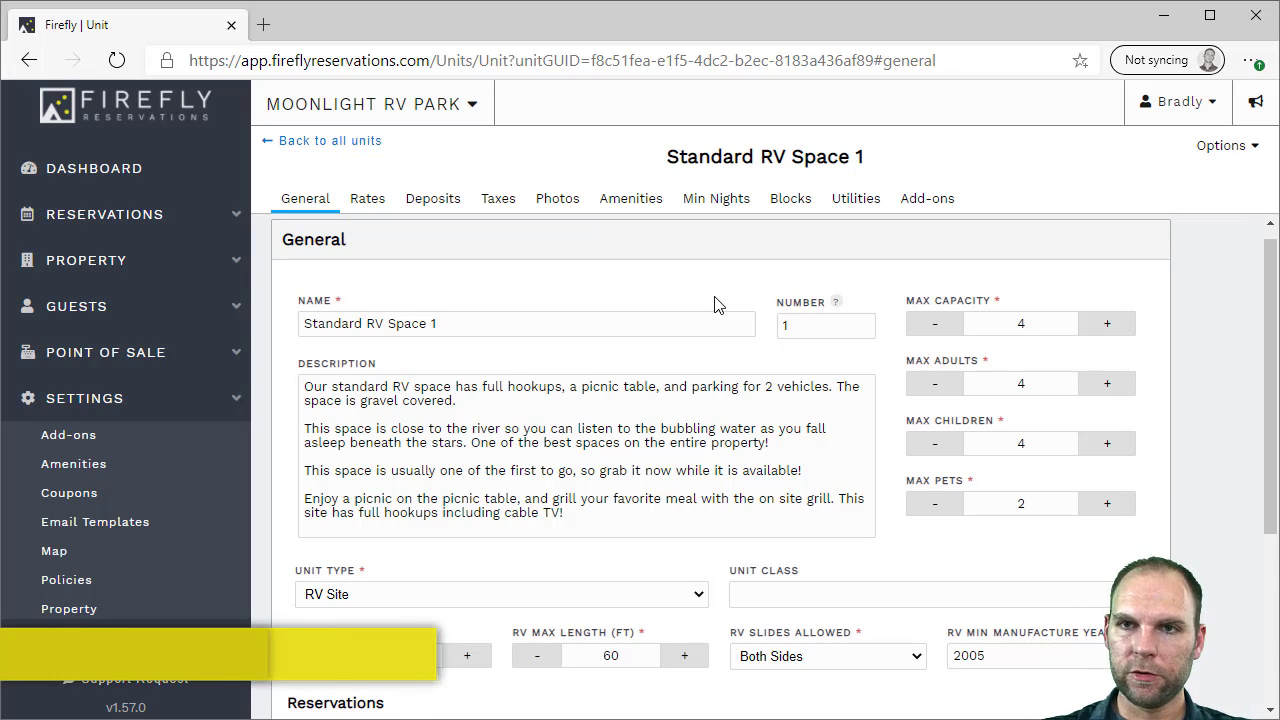
left_click(1224, 145)
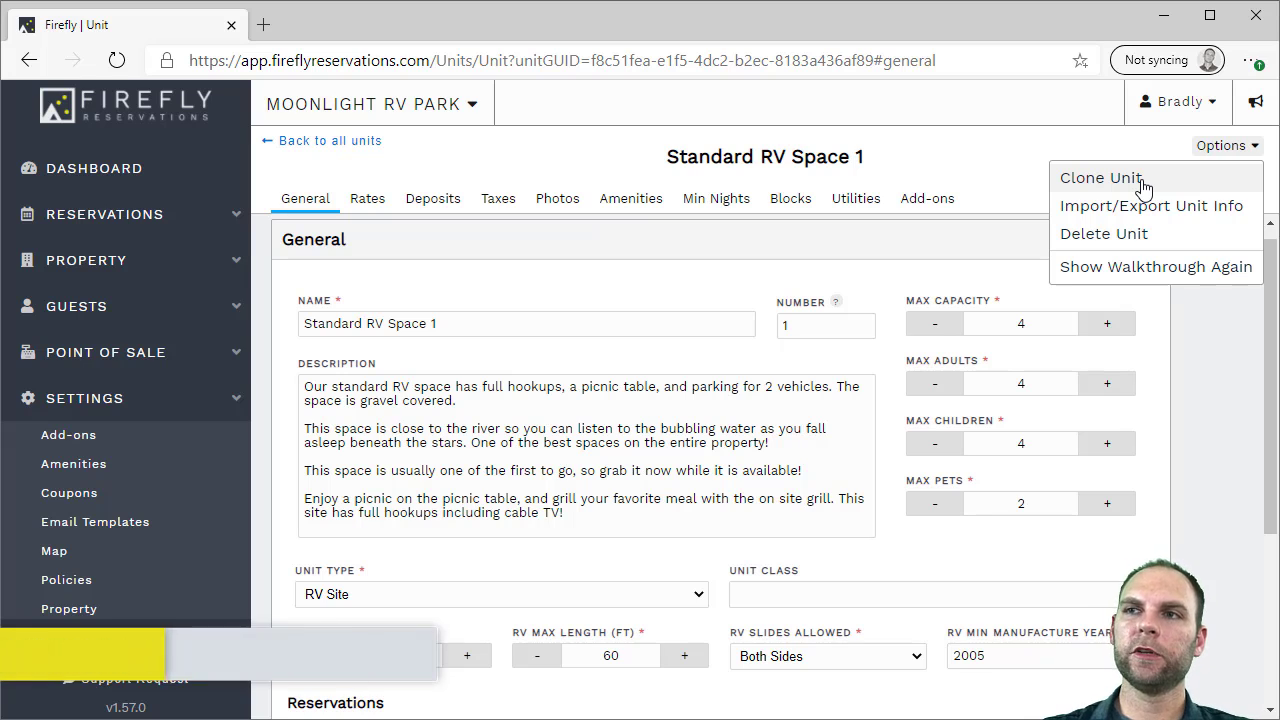
left_click(1101, 178)
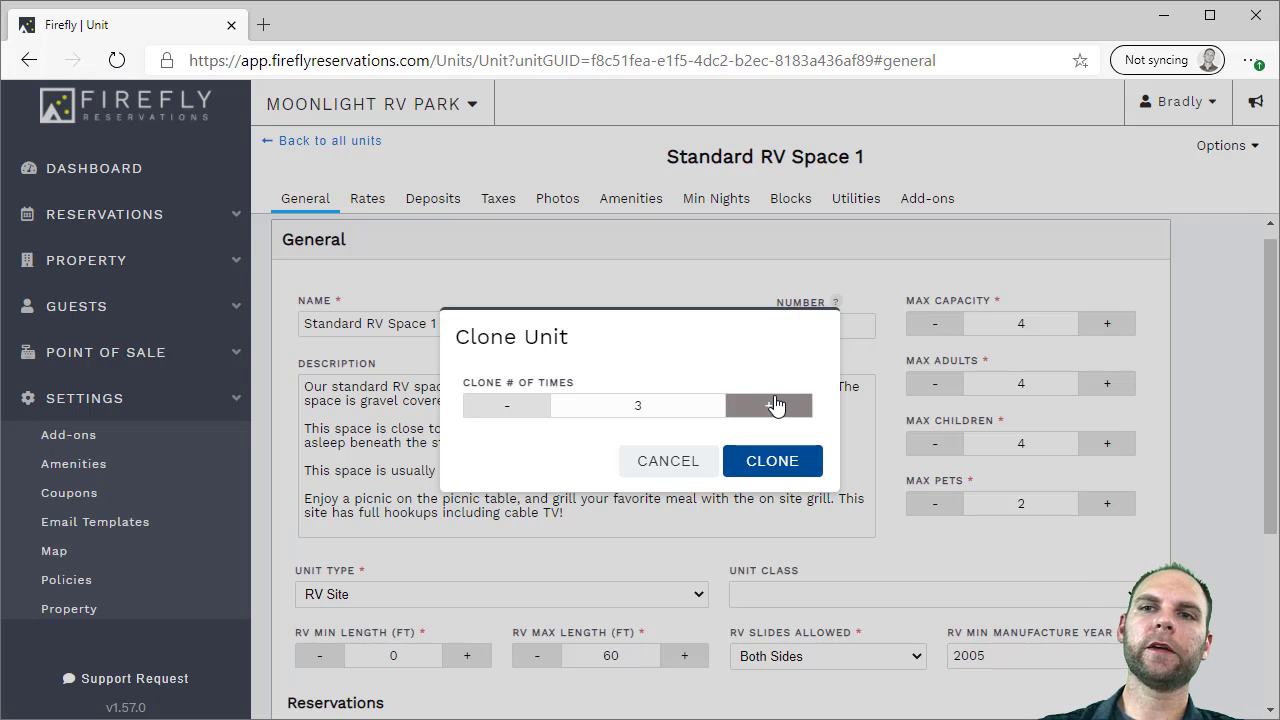
left_click(668, 461)
left_click(1220, 146)
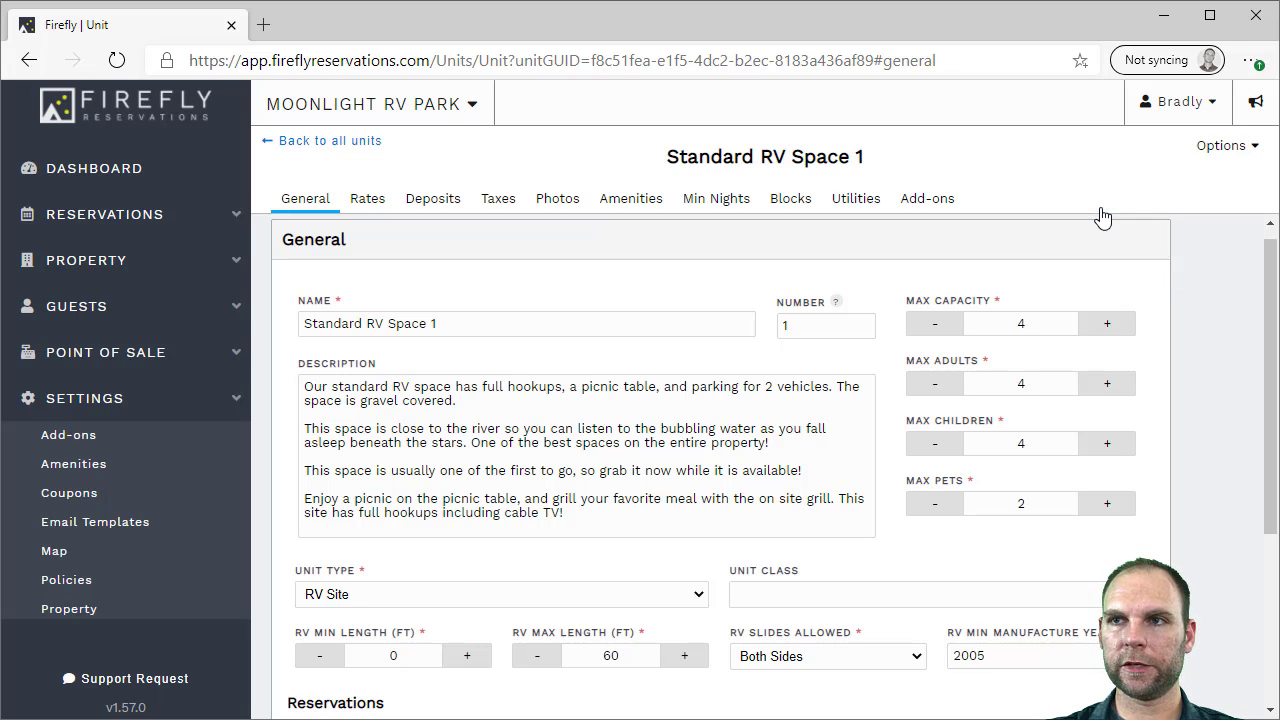
Export only the Rates from Standard RV Space 1 to all other Moonlight RV Park units
left_click(1102, 216)
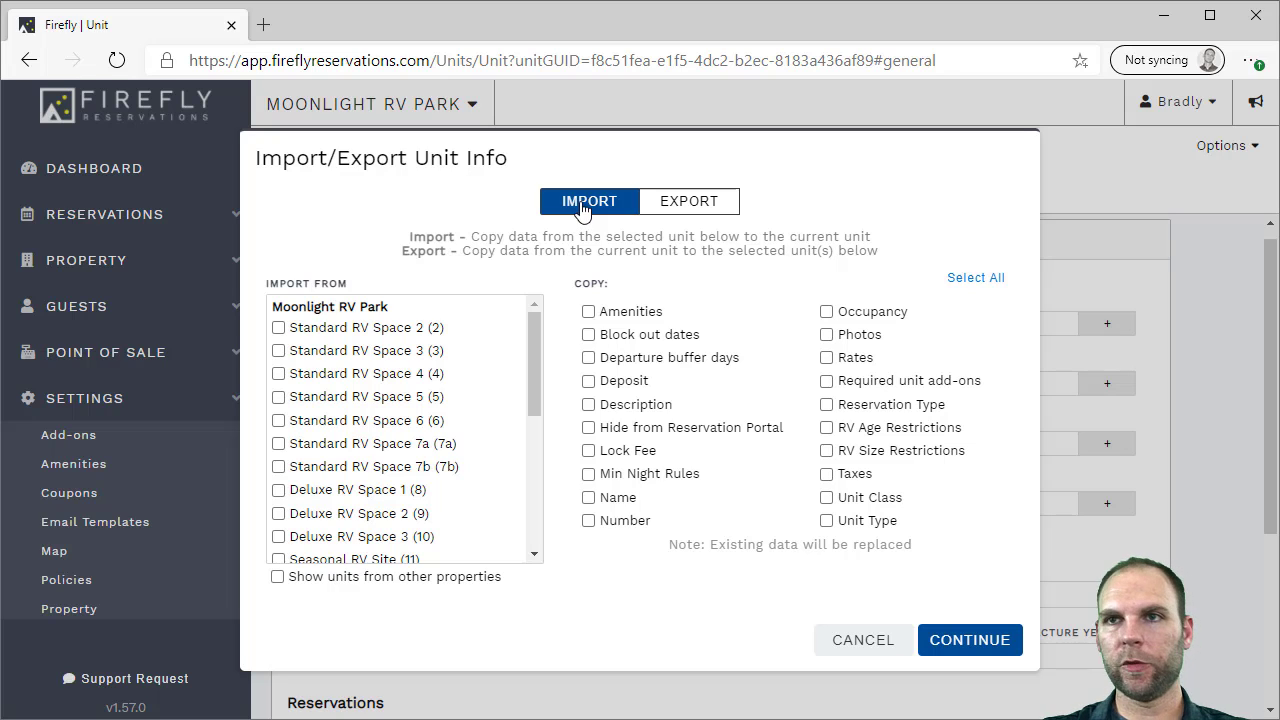
left_click(676, 207)
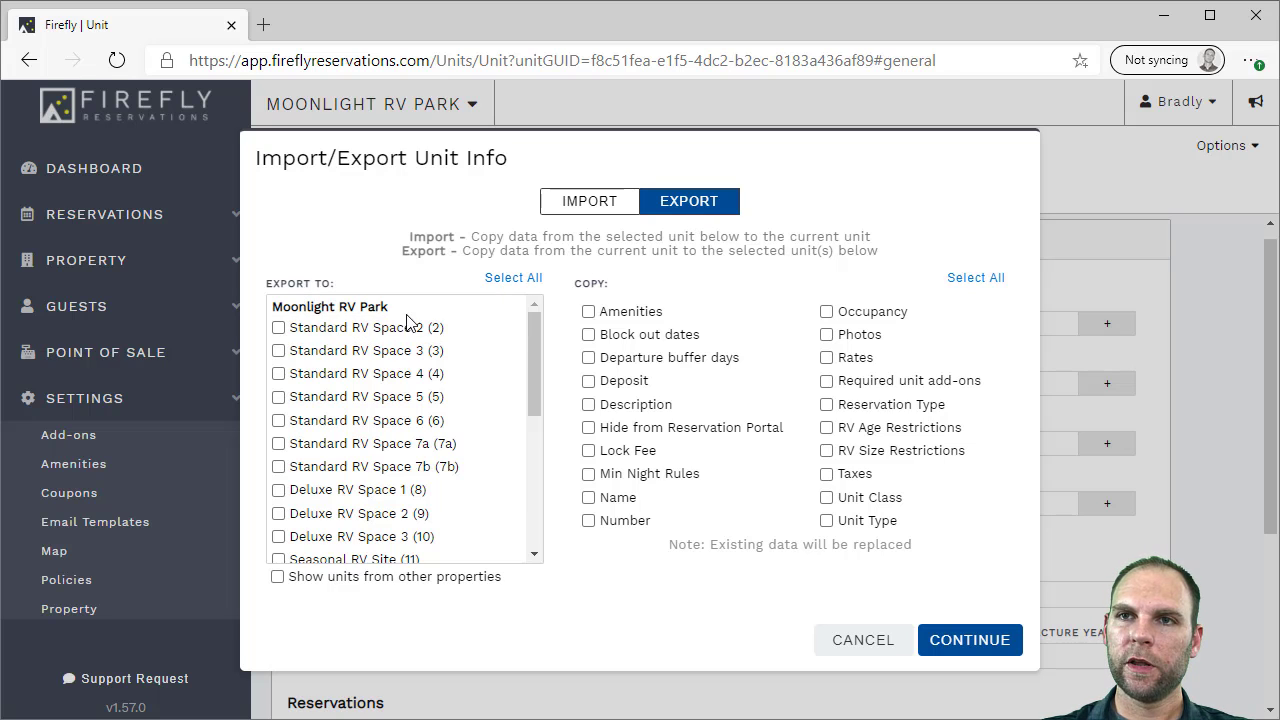
left_click(495, 278)
scroll(425, 390, "down", 3)
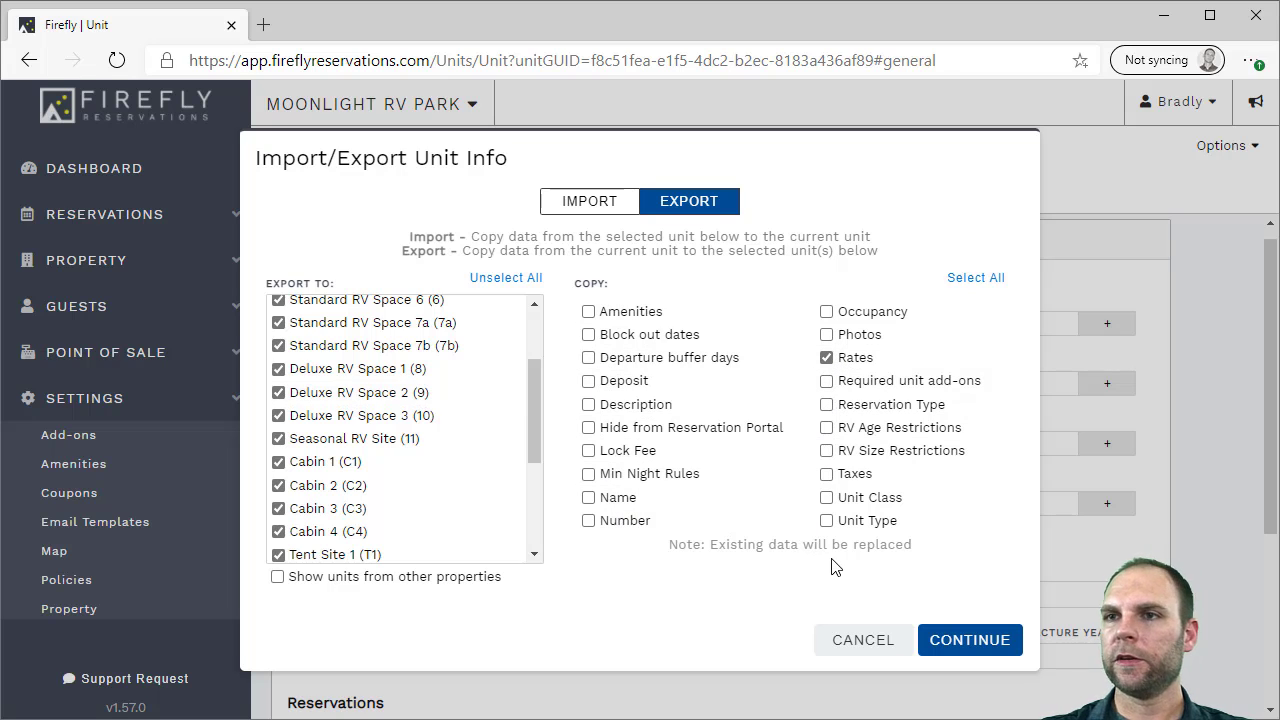
left_click(975, 279)
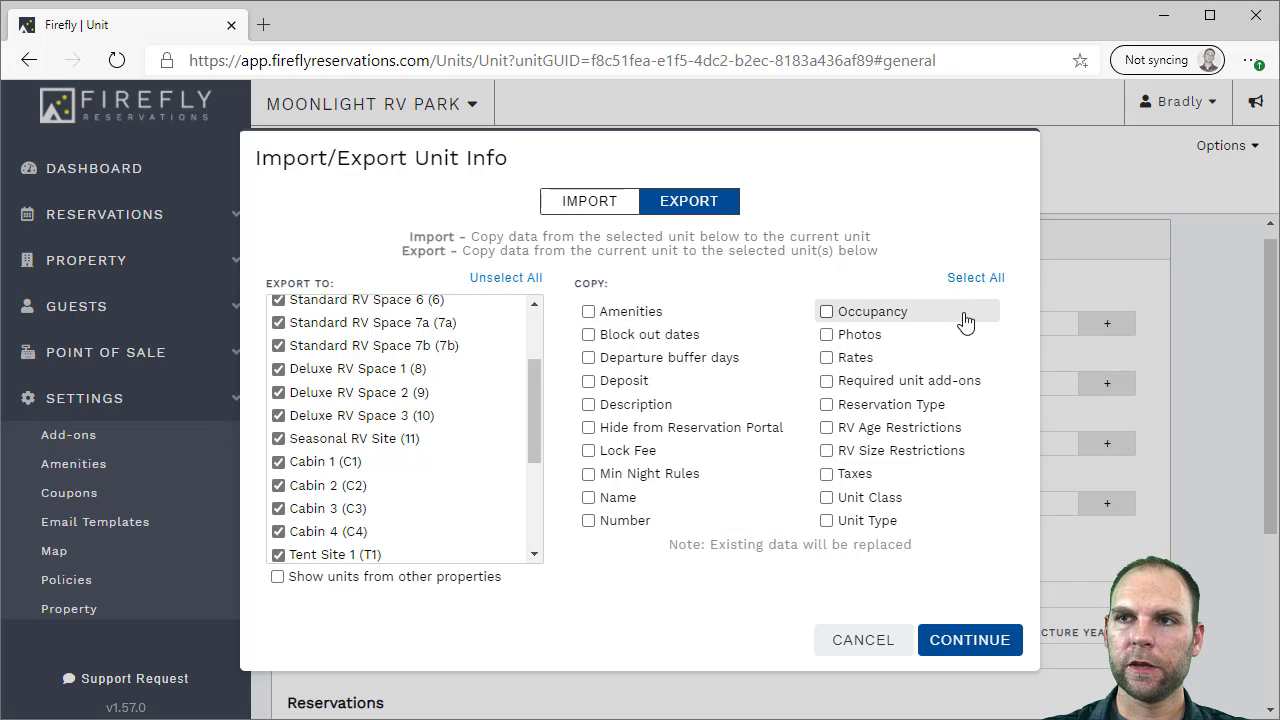
left_click(977, 285)
left_click(975, 281)
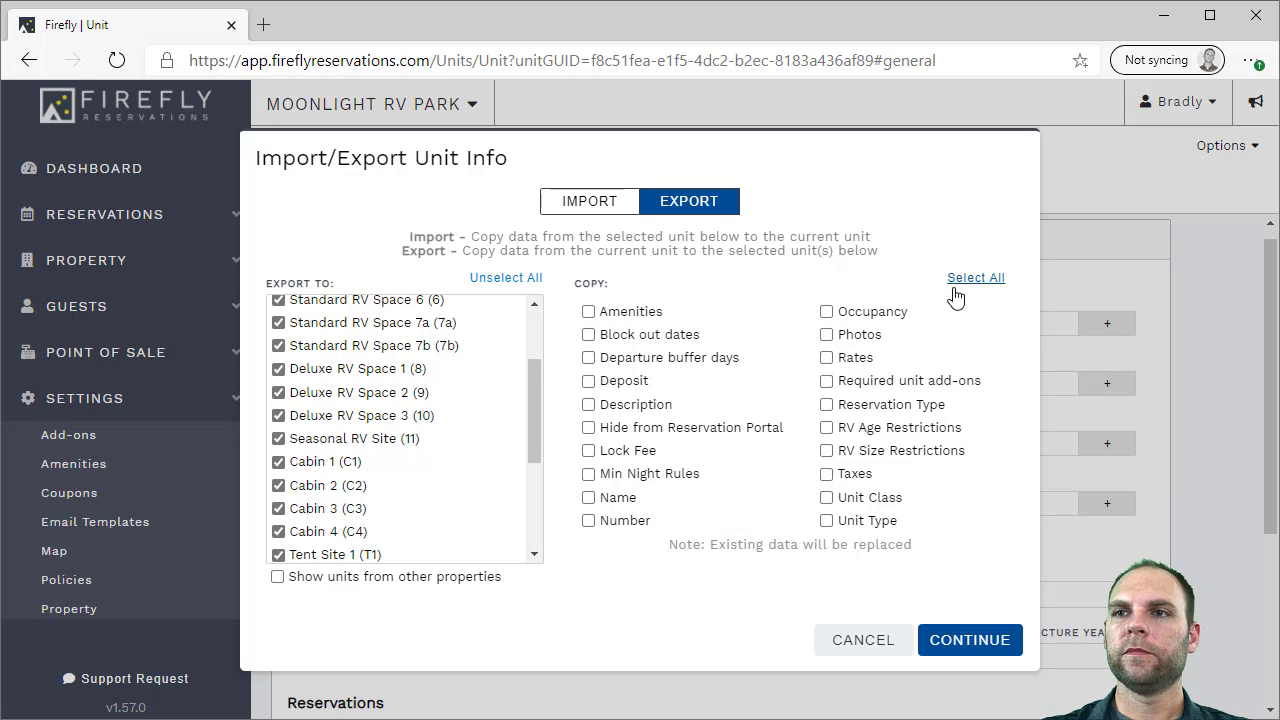
left_click(847, 362)
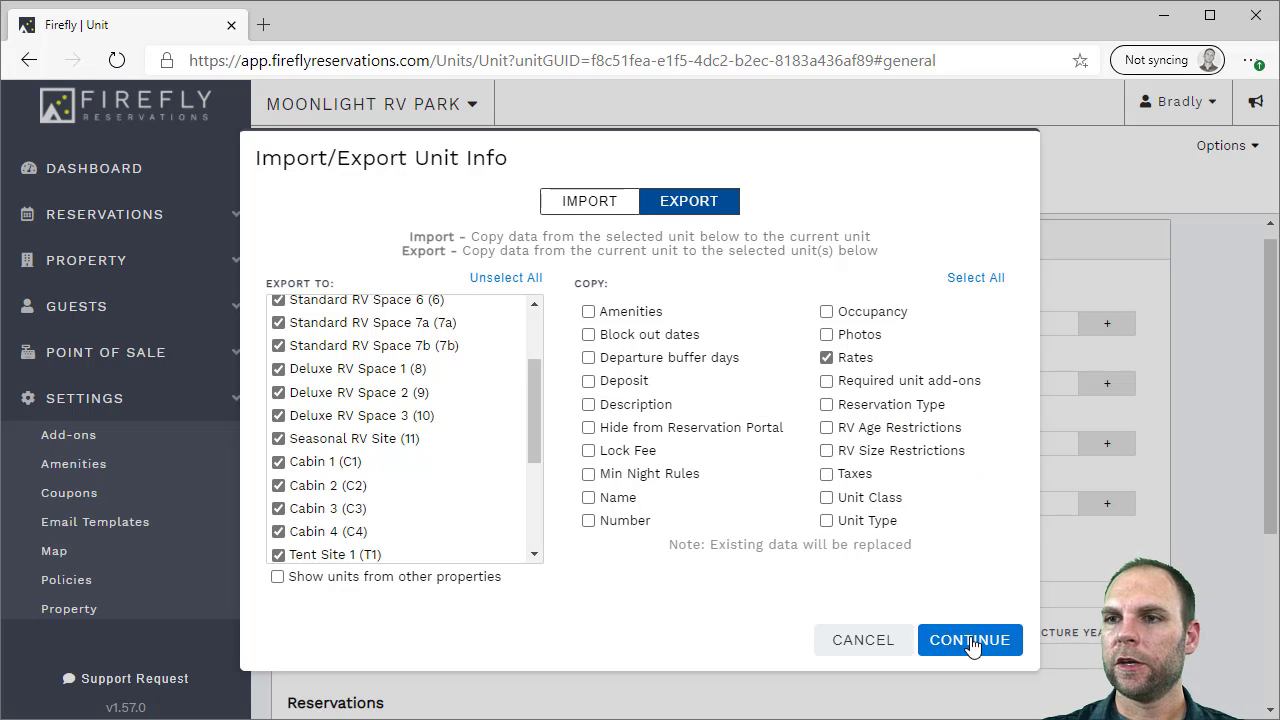
left_click(884, 643)
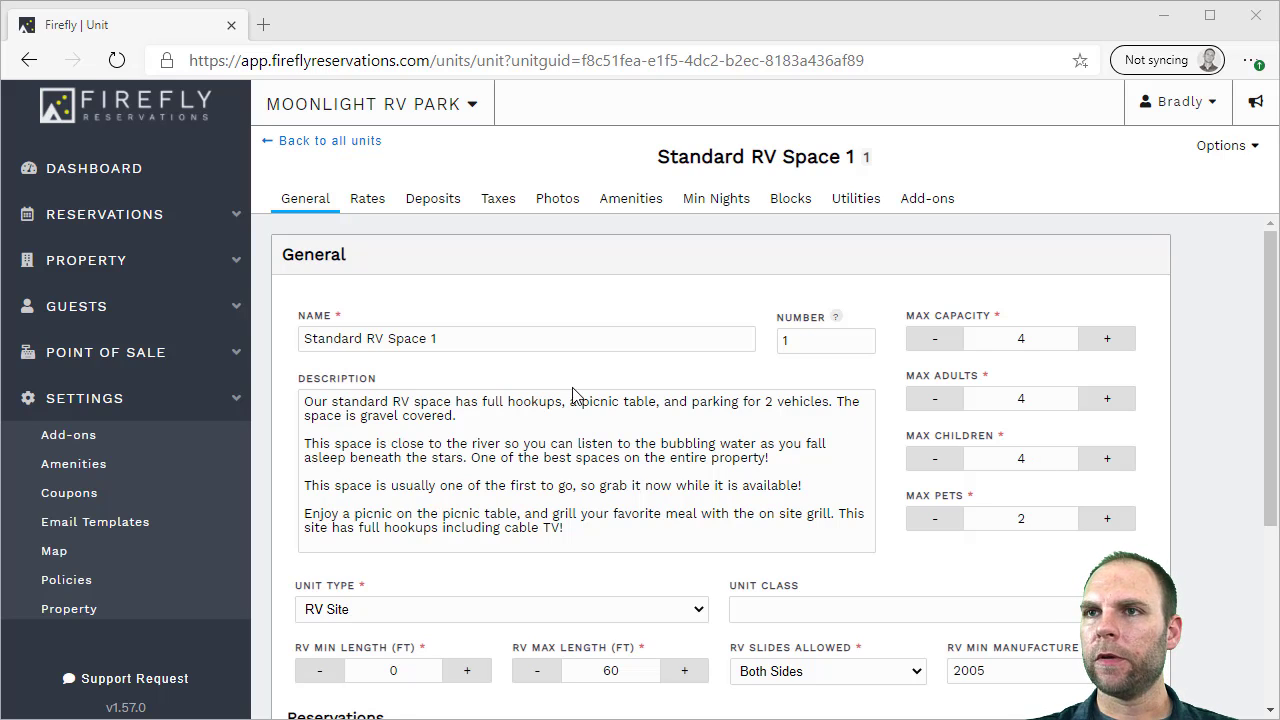
From the Reservation Grid, start a New Reservation form (Short Term, 2 adults, RV Site)
left_click(75, 216)
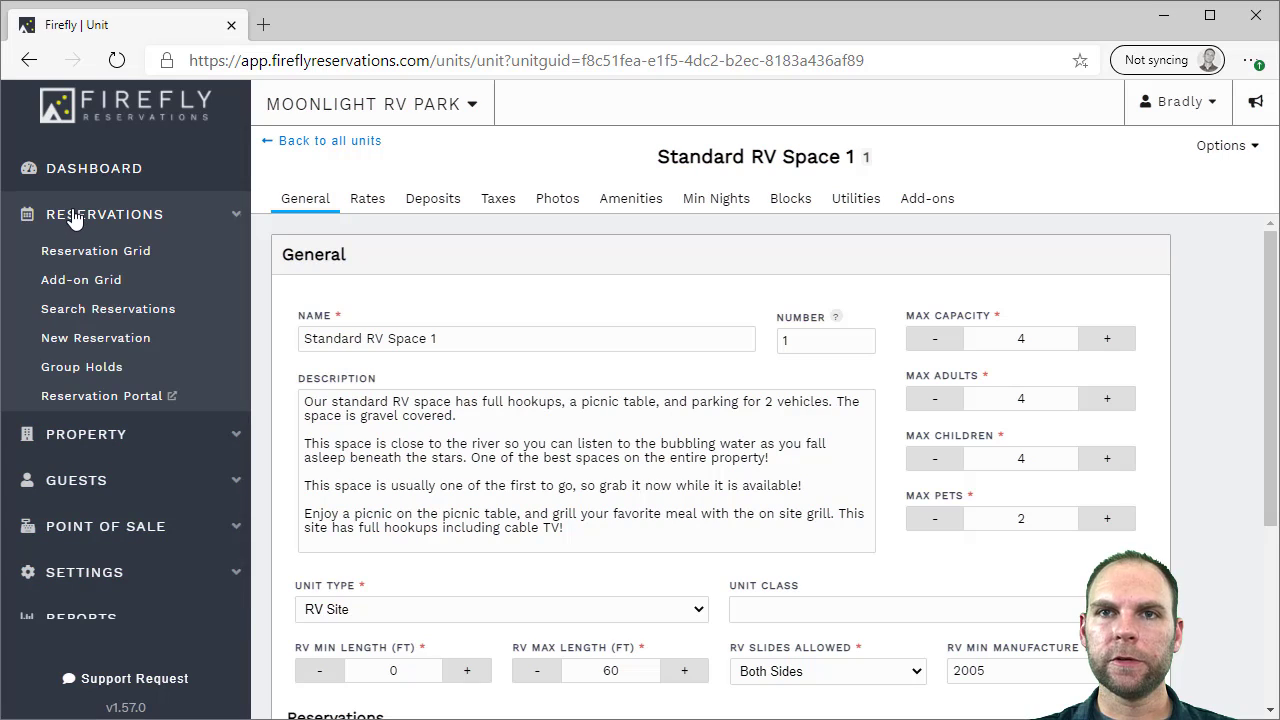
left_click(75, 251)
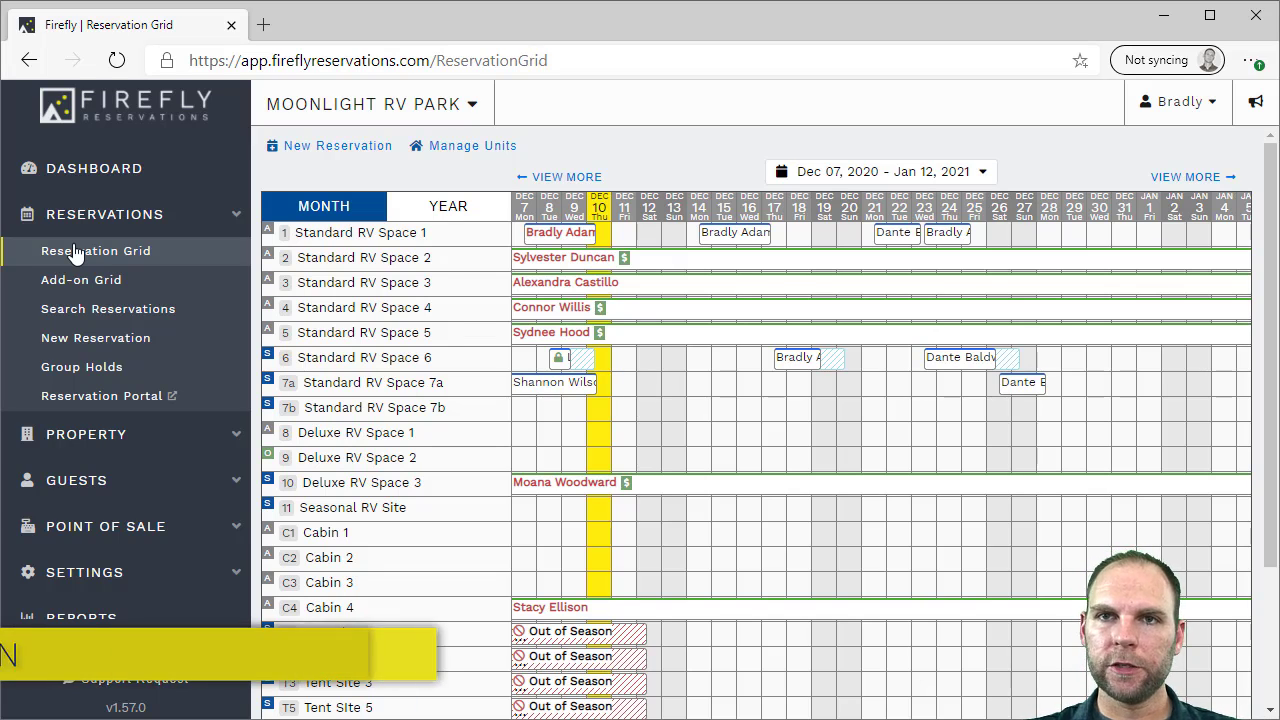
left_click(97, 340)
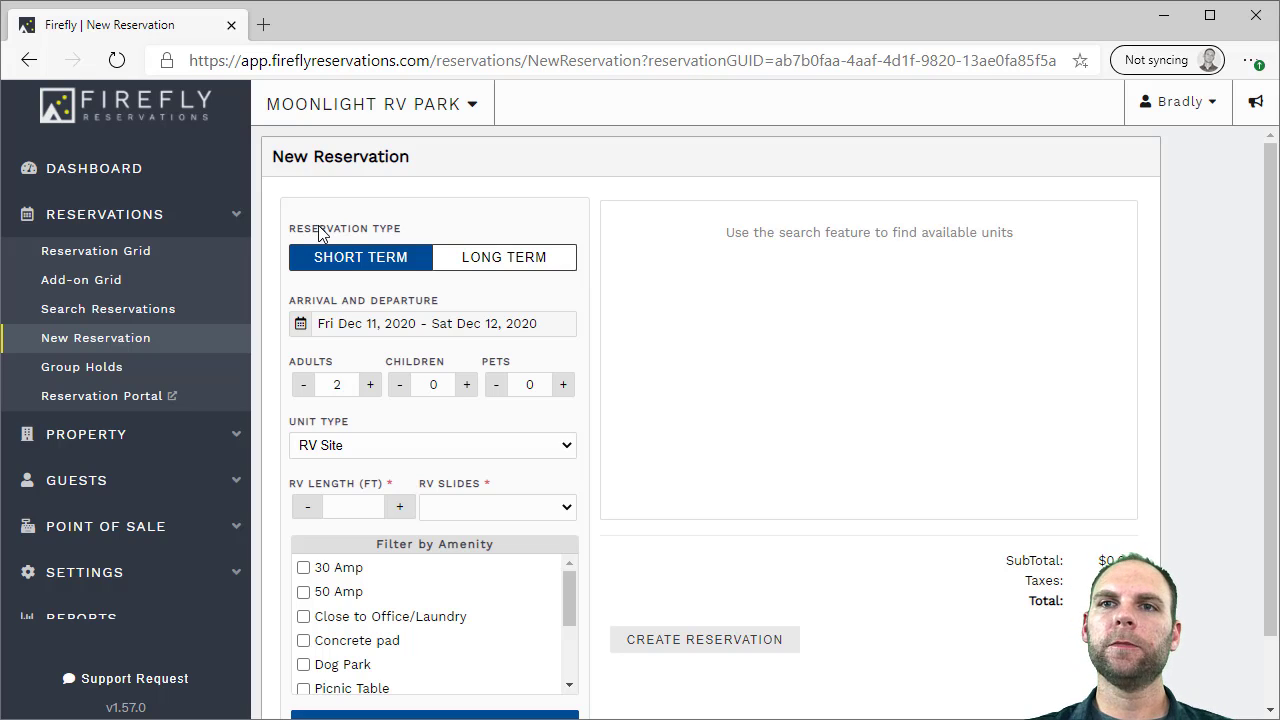
Set a short-term stay of Dec 14–18, 2020 with one child, a 25 ft RV and No Slides
left_click(487, 259)
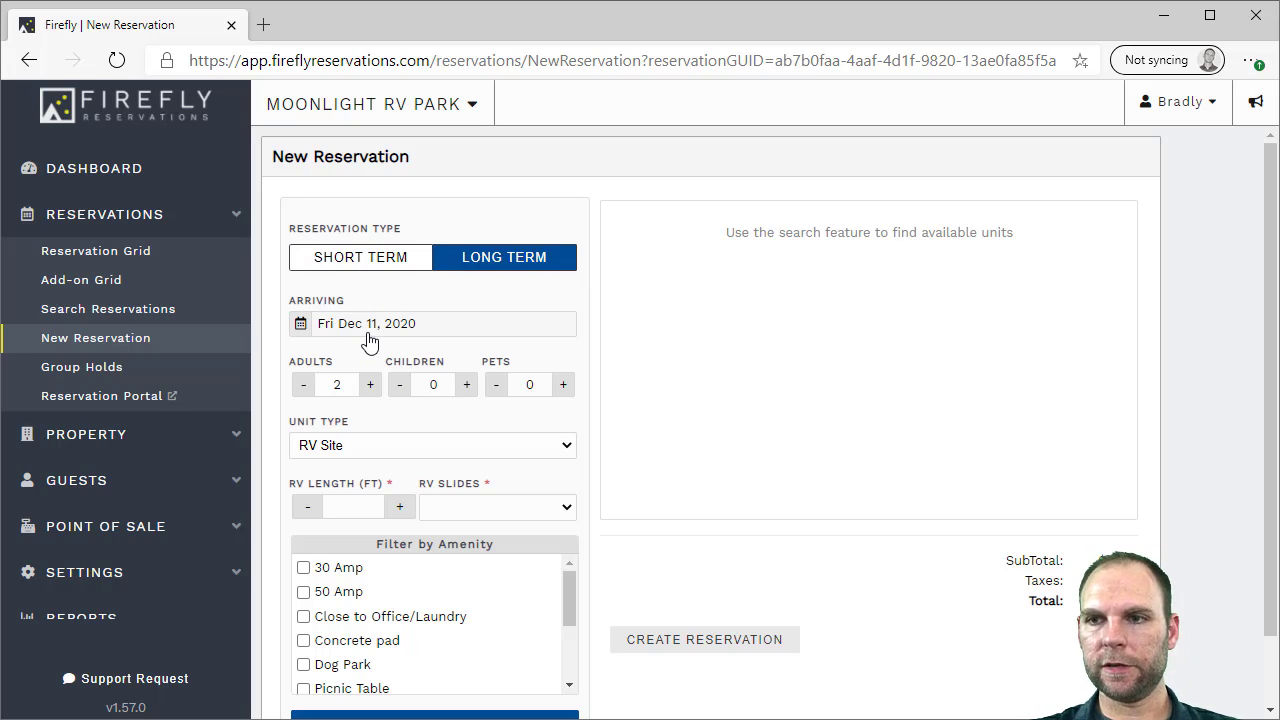
left_click(366, 257)
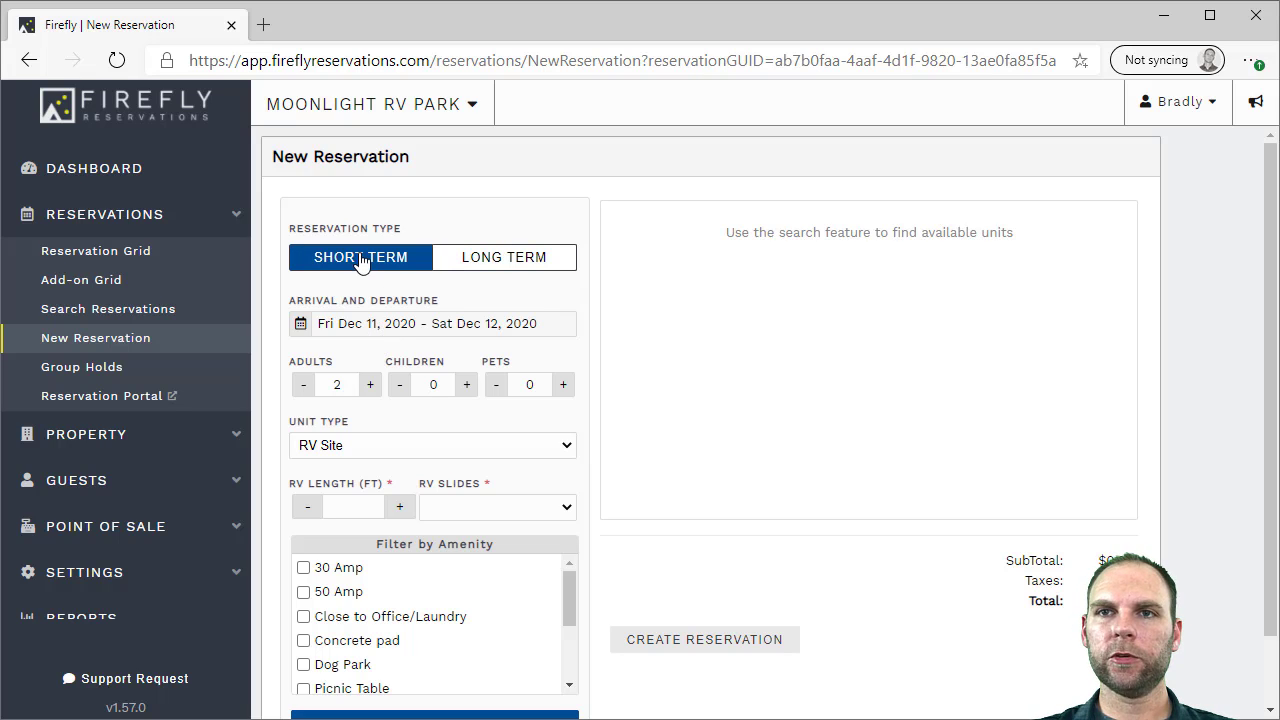
left_click(390, 330)
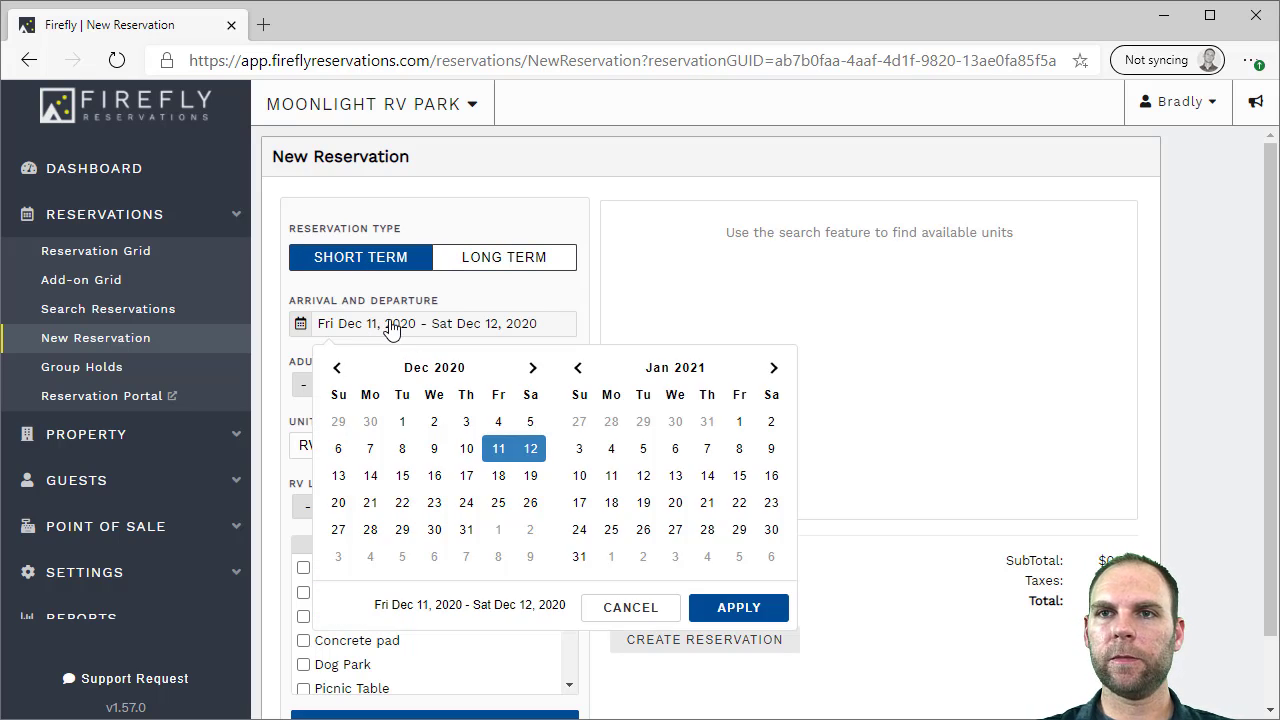
left_click(370, 477)
left_click(498, 478)
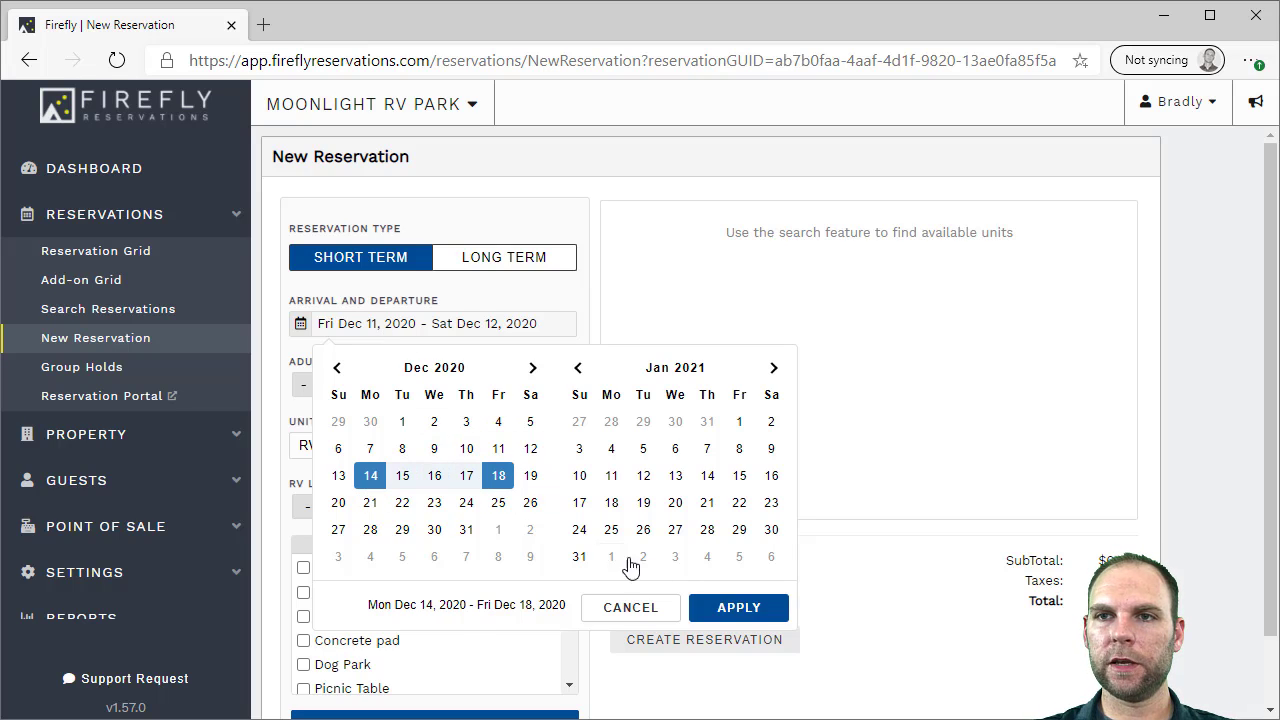
left_click(724, 609)
left_click(466, 384)
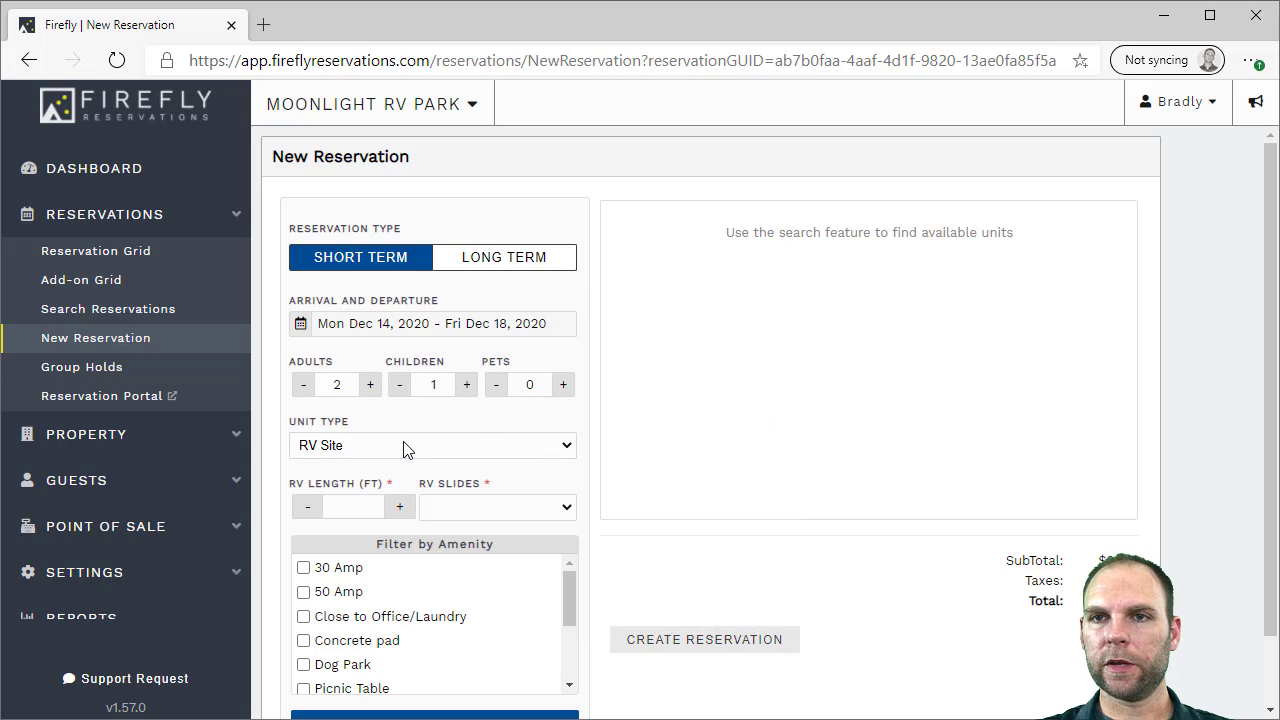
left_click(396, 507)
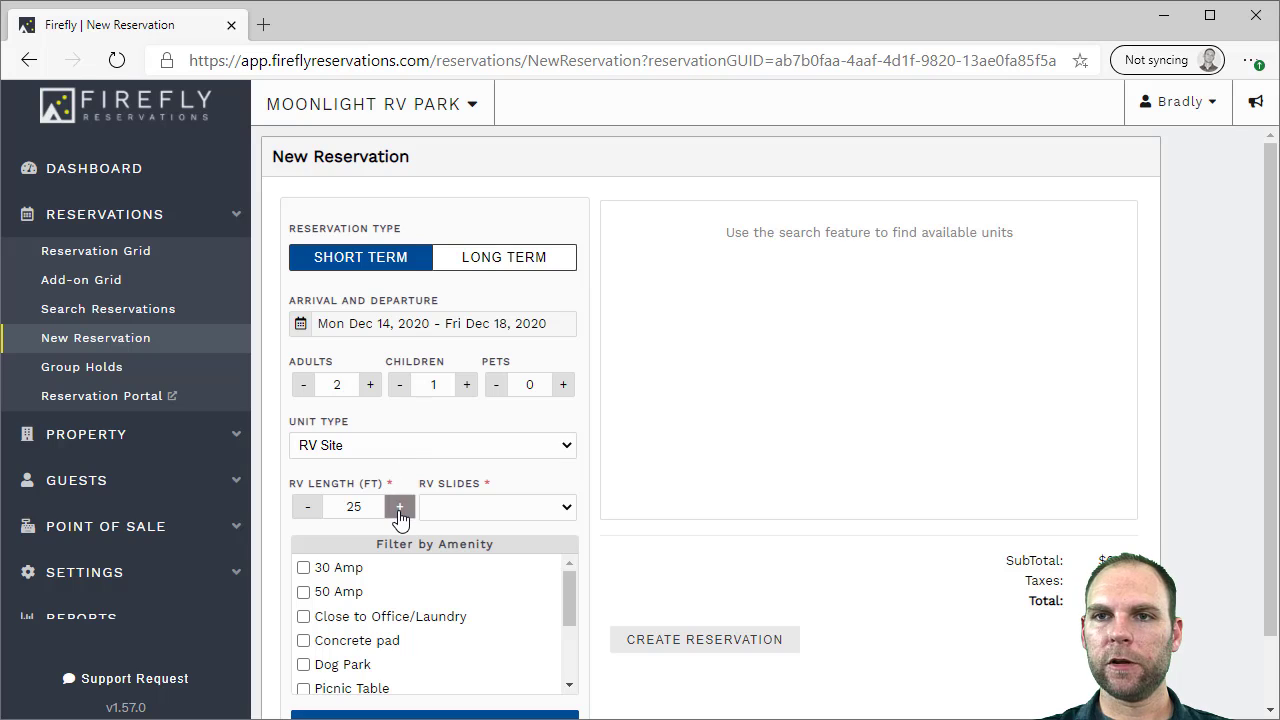
left_click(505, 510)
left_click(492, 550)
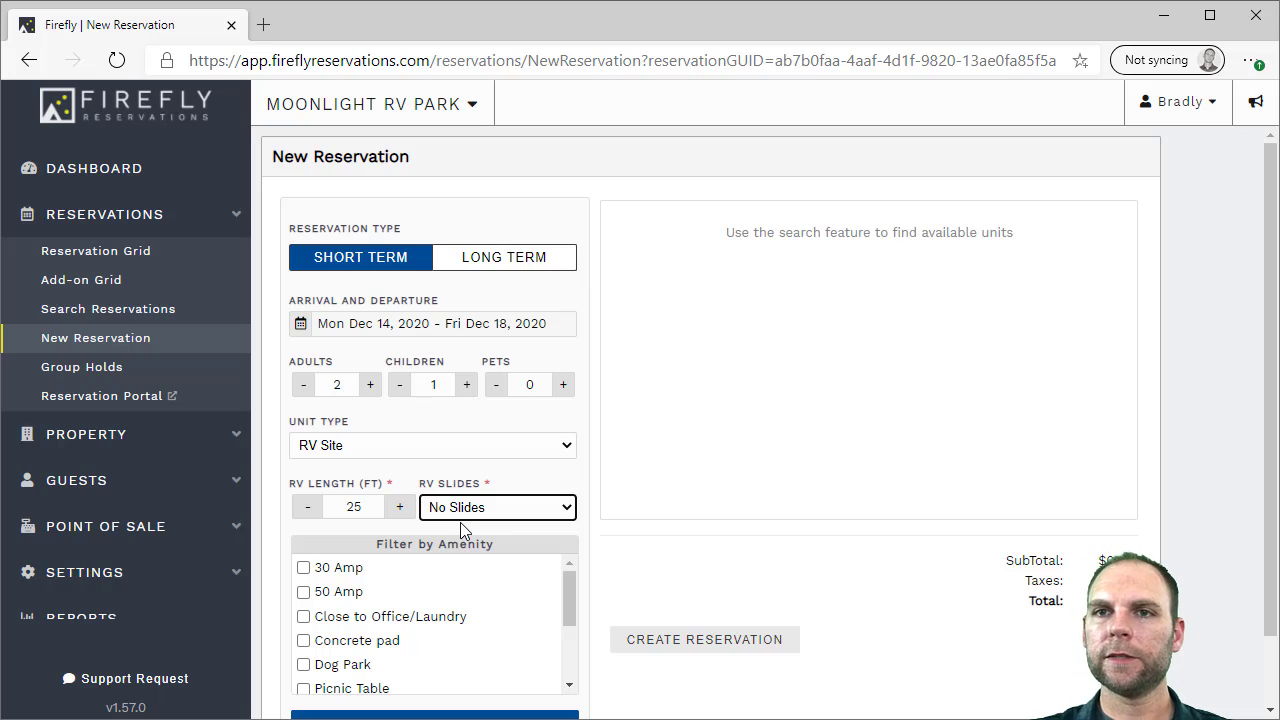
Keep the unit type as RV Site, filter by the 50 Amp amenity, and search availability
left_click(458, 445)
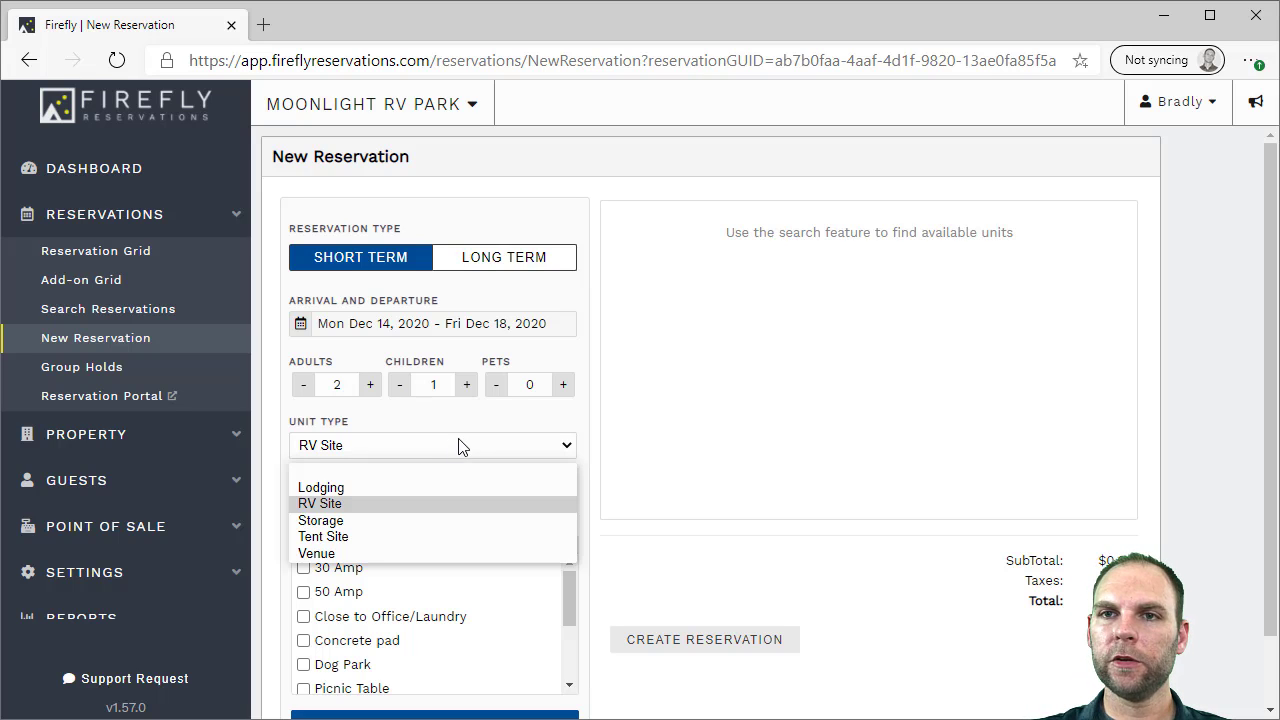
left_click(370, 488)
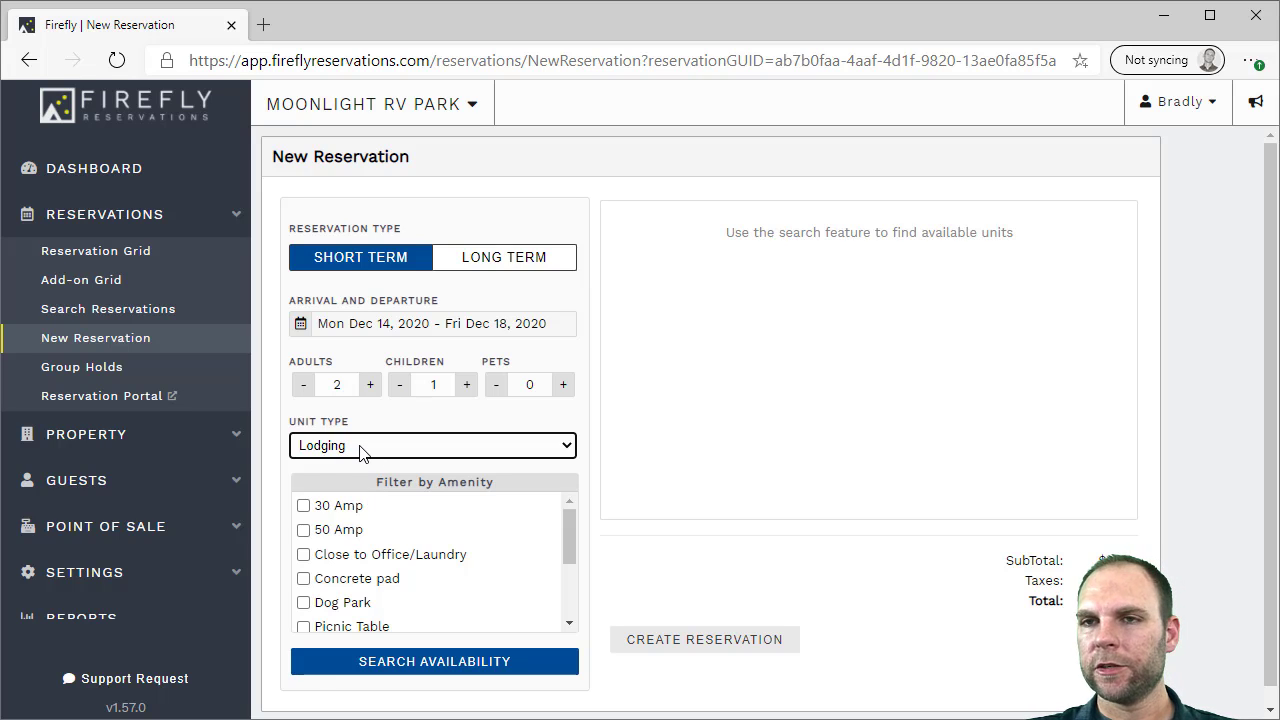
left_click(362, 452)
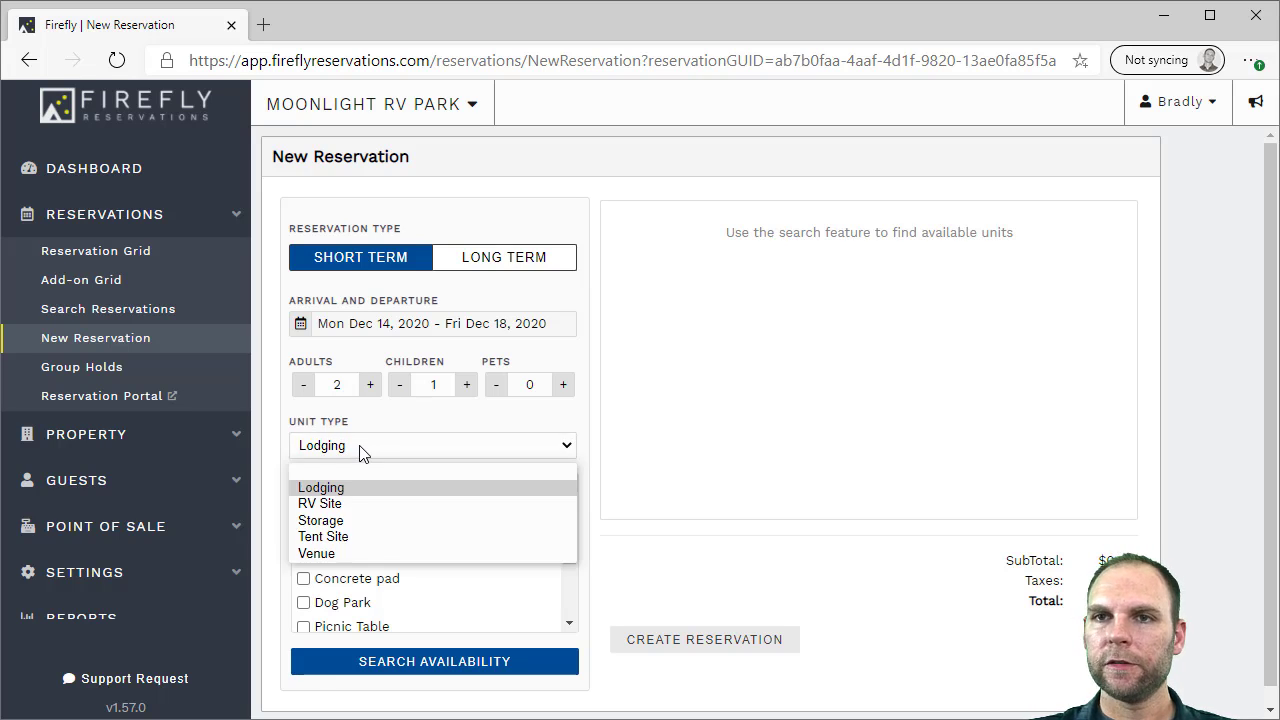
left_click(349, 505)
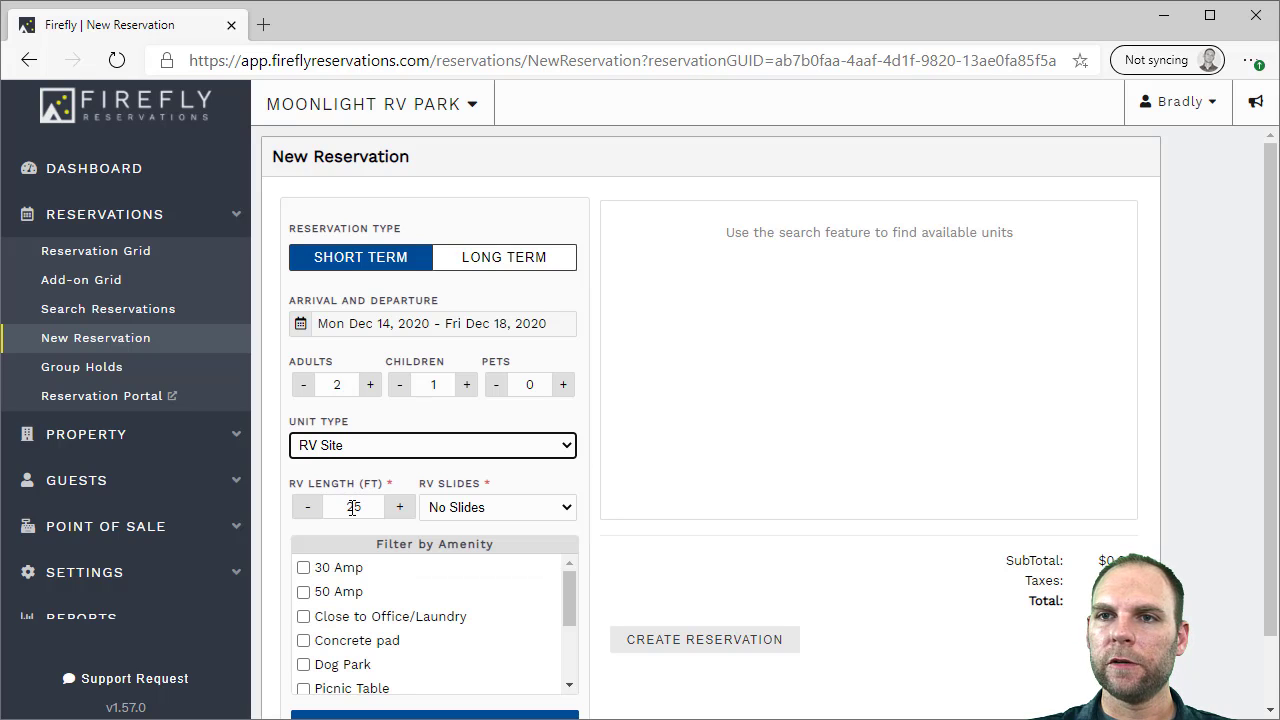
scroll(560, 503, "down", 1)
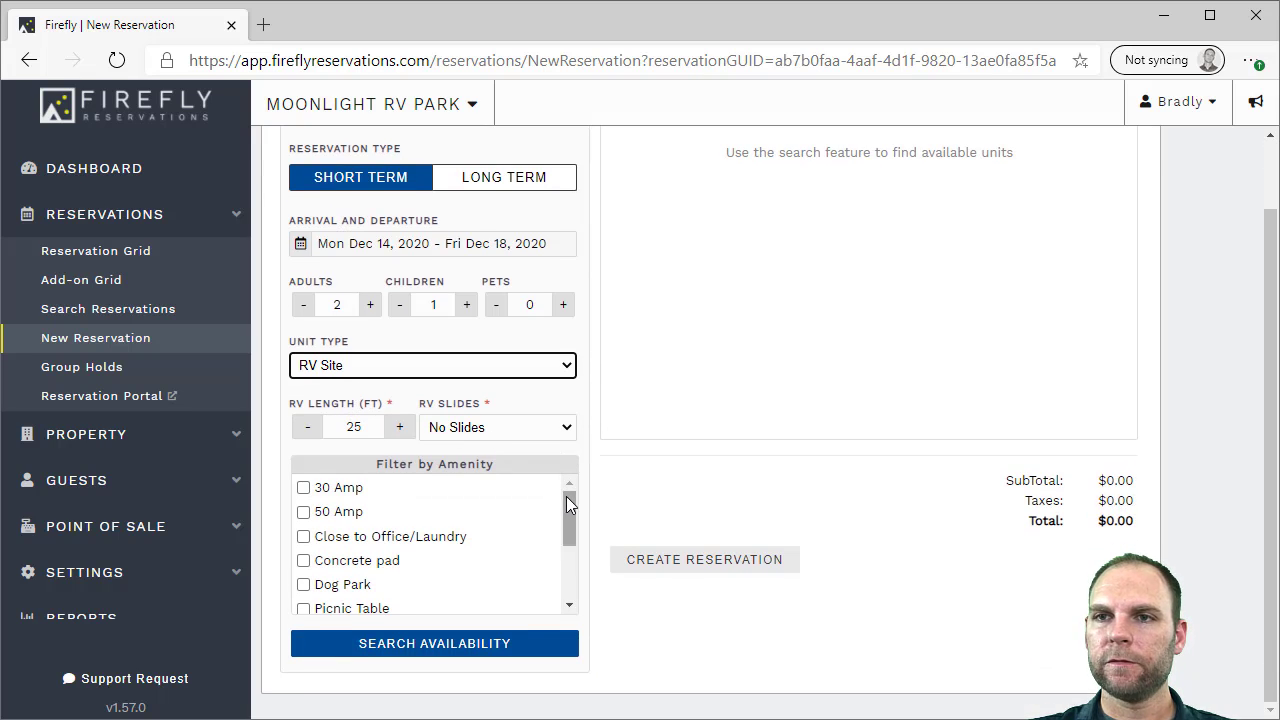
mouse_move(569, 499)
left_mouse_down()
mouse_move(572, 551)
mouse_move(573, 490)
left_mouse_up()
left_click(337, 515)
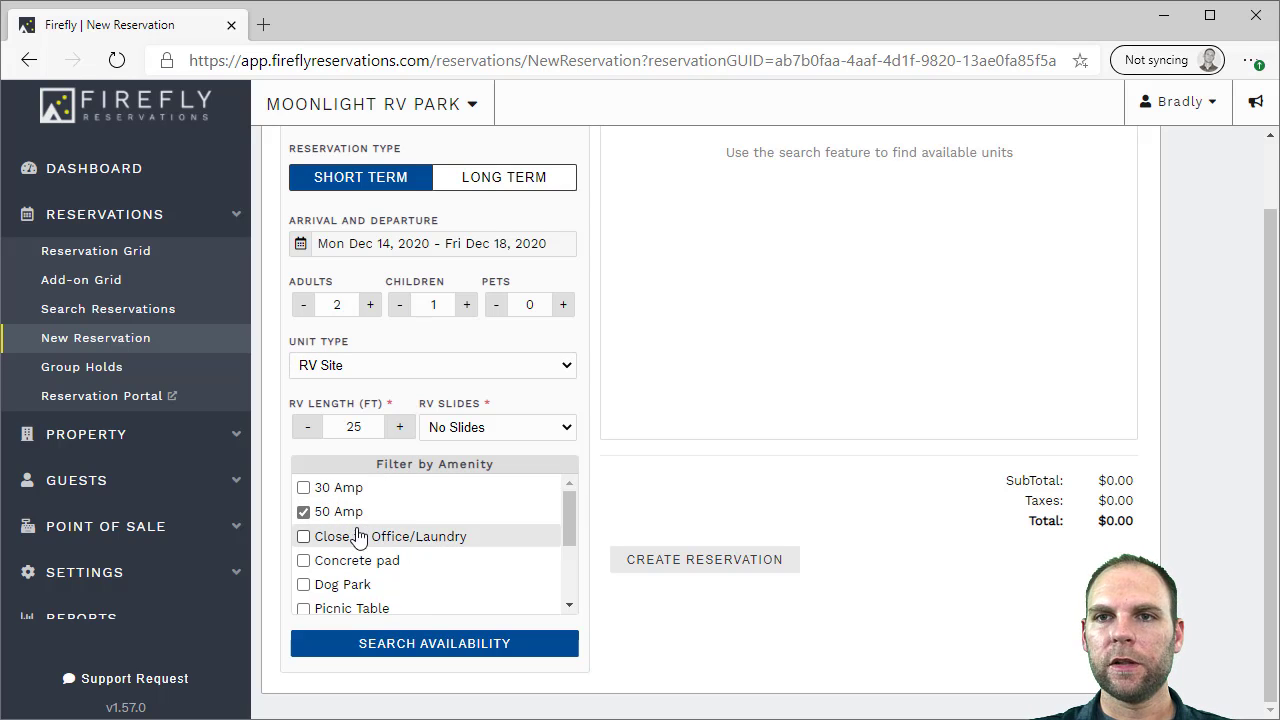
left_click(420, 644)
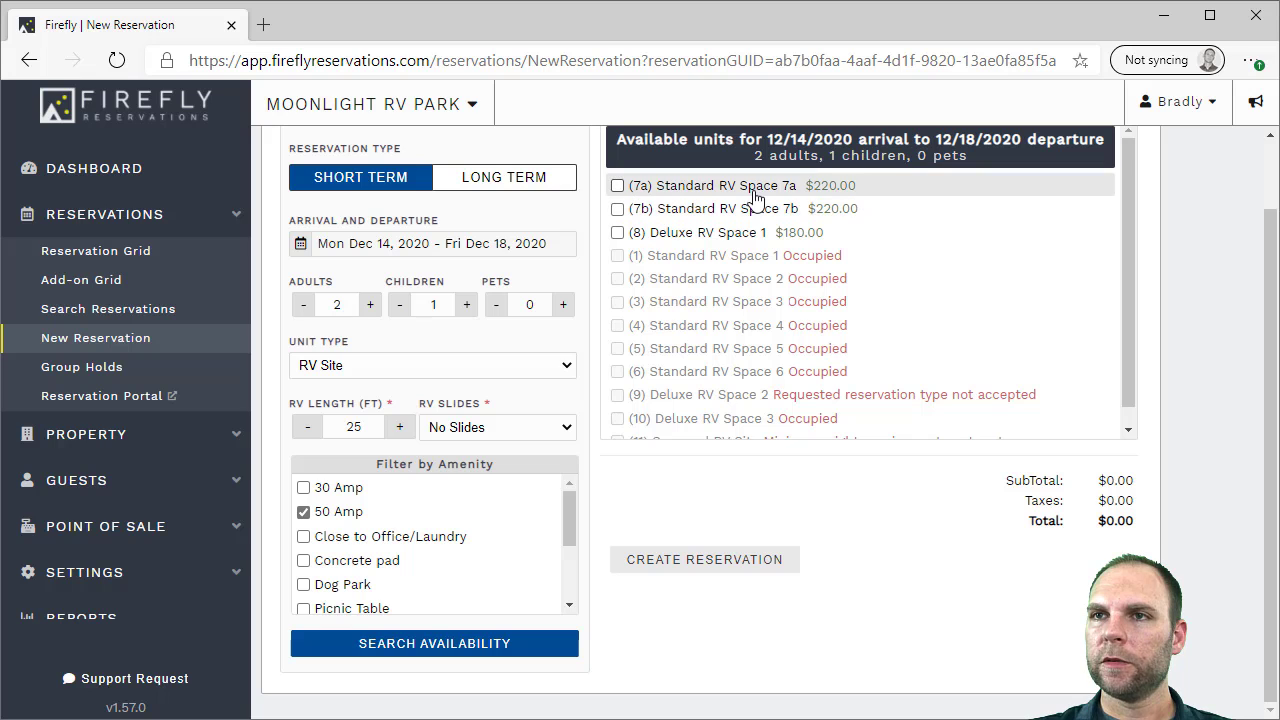
Add Standard RV Space 7a to the cart and attach an existing returning guest found by first name
left_click(710, 187)
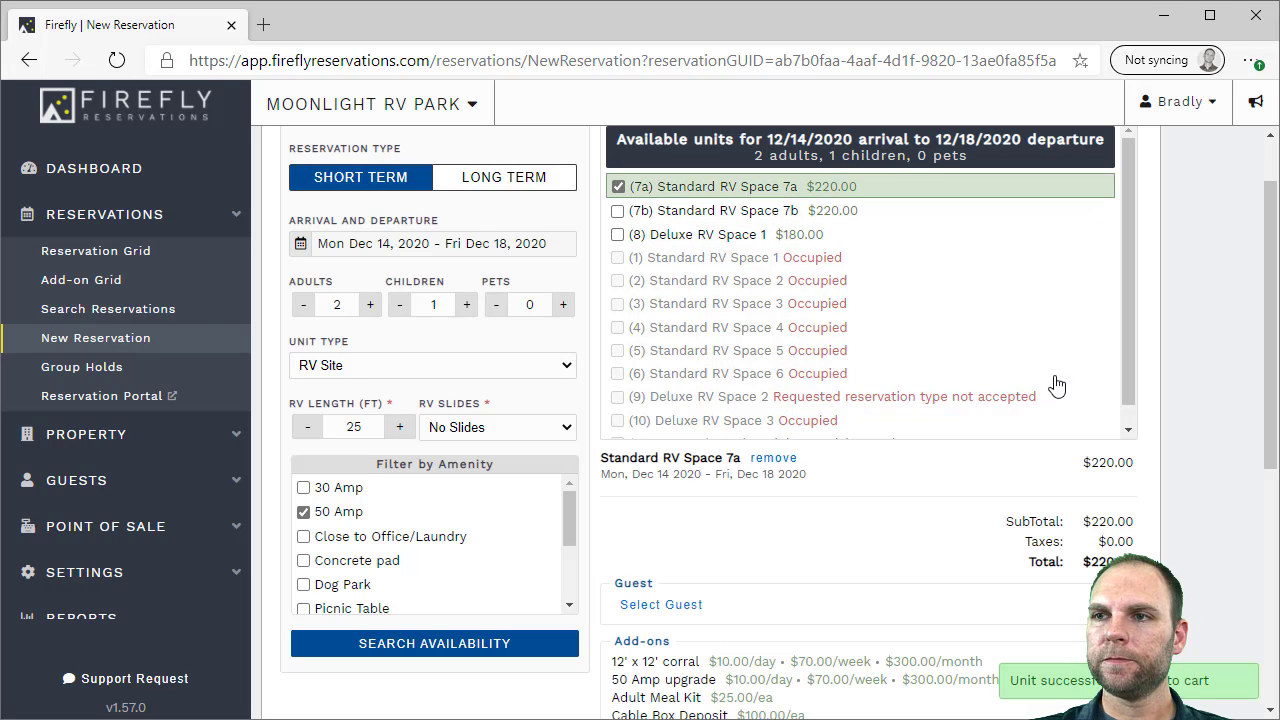
scroll(1183, 326, "down", 5)
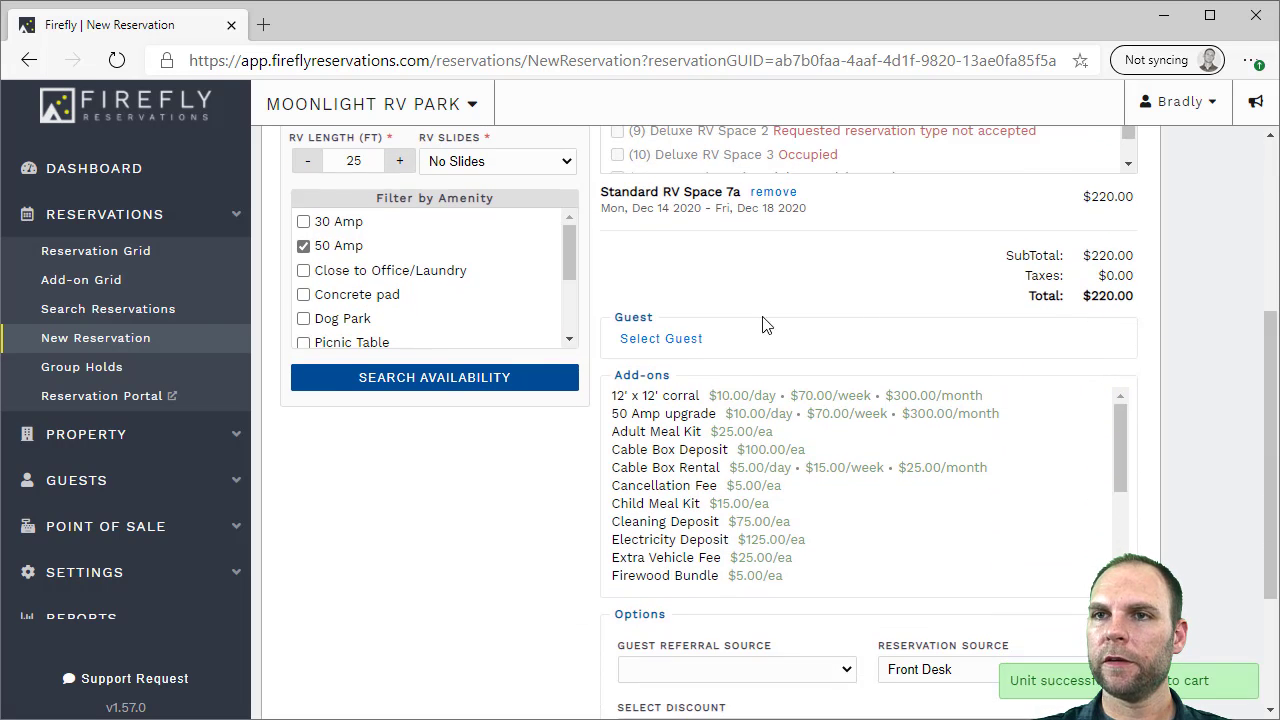
left_click(659, 340)
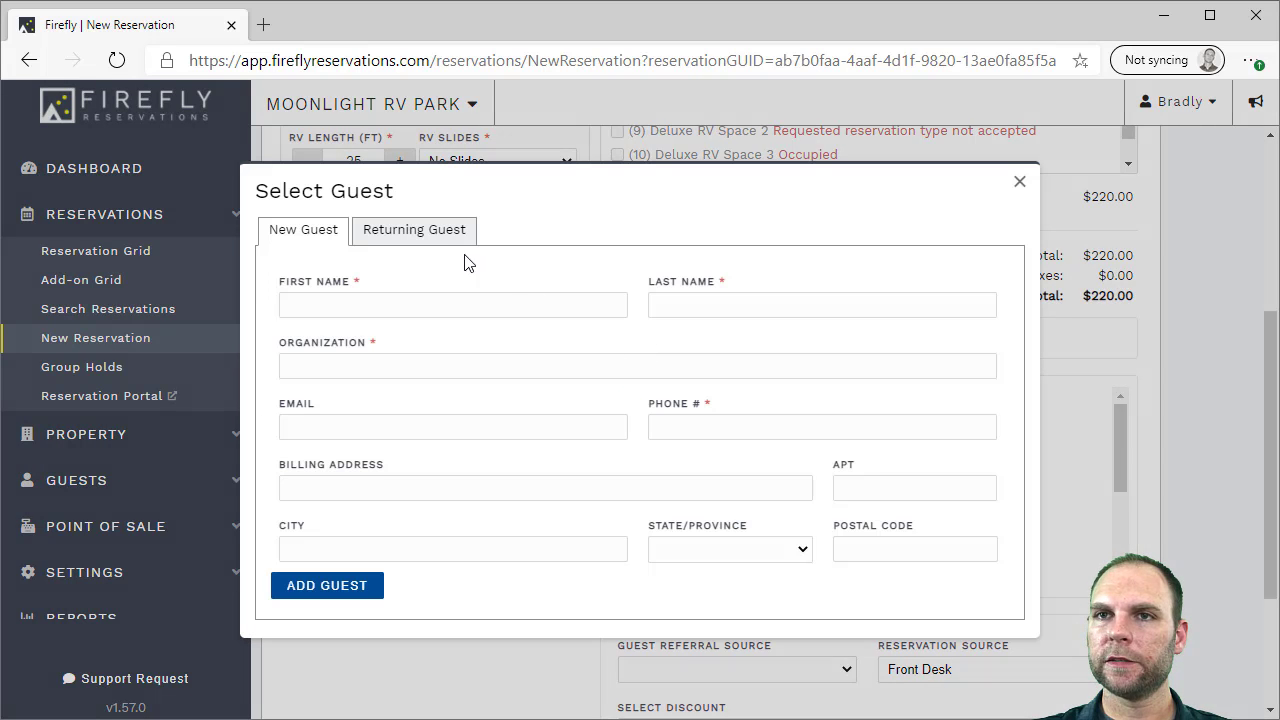
left_click(441, 230)
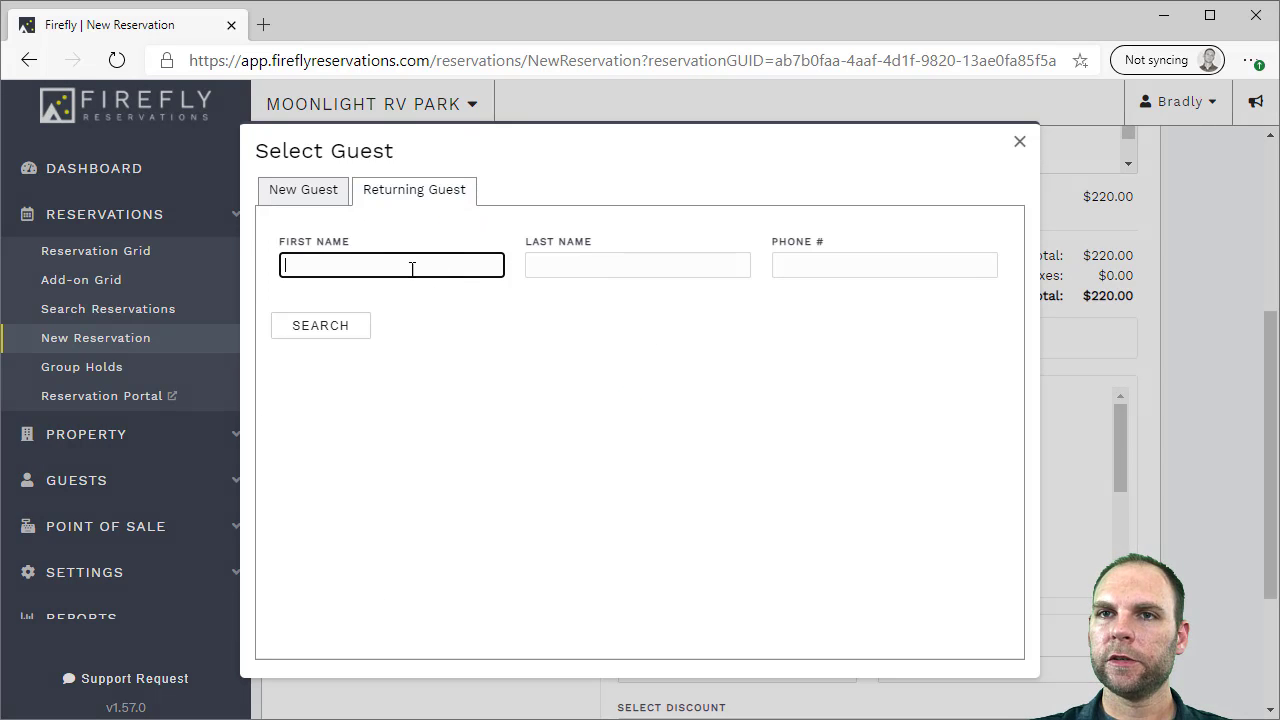
left_click(335, 328)
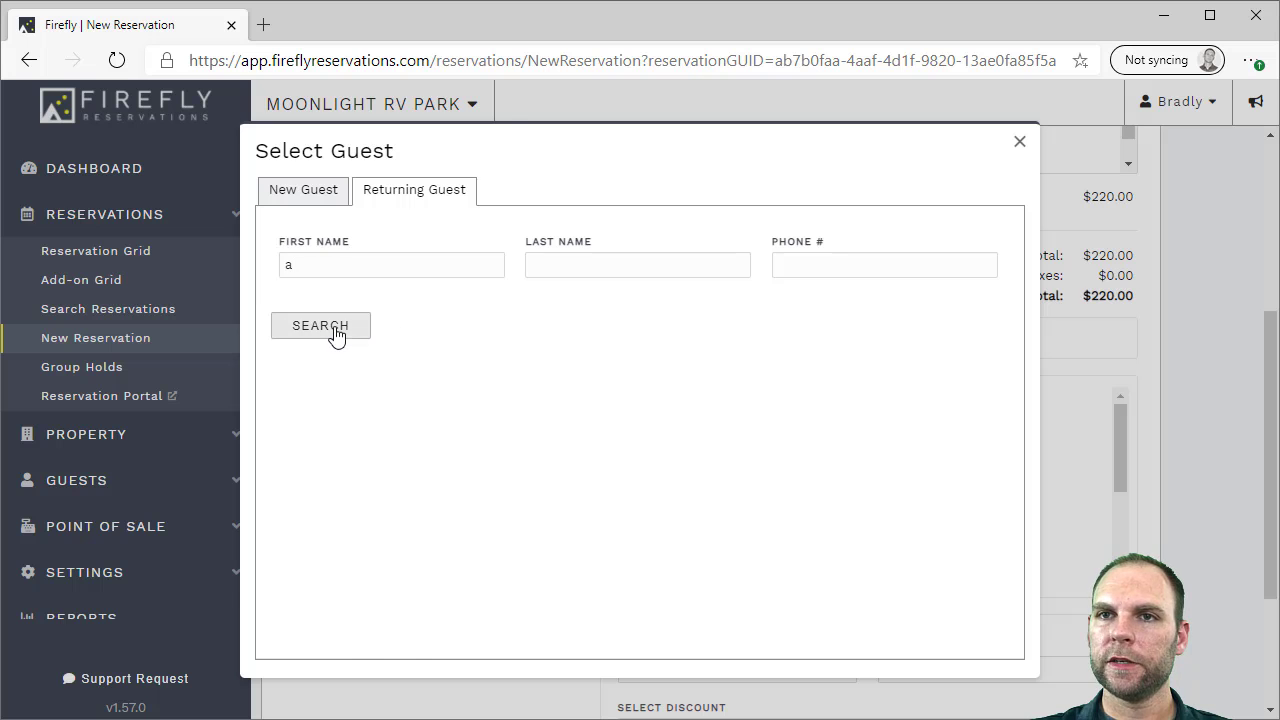
left_click(380, 500)
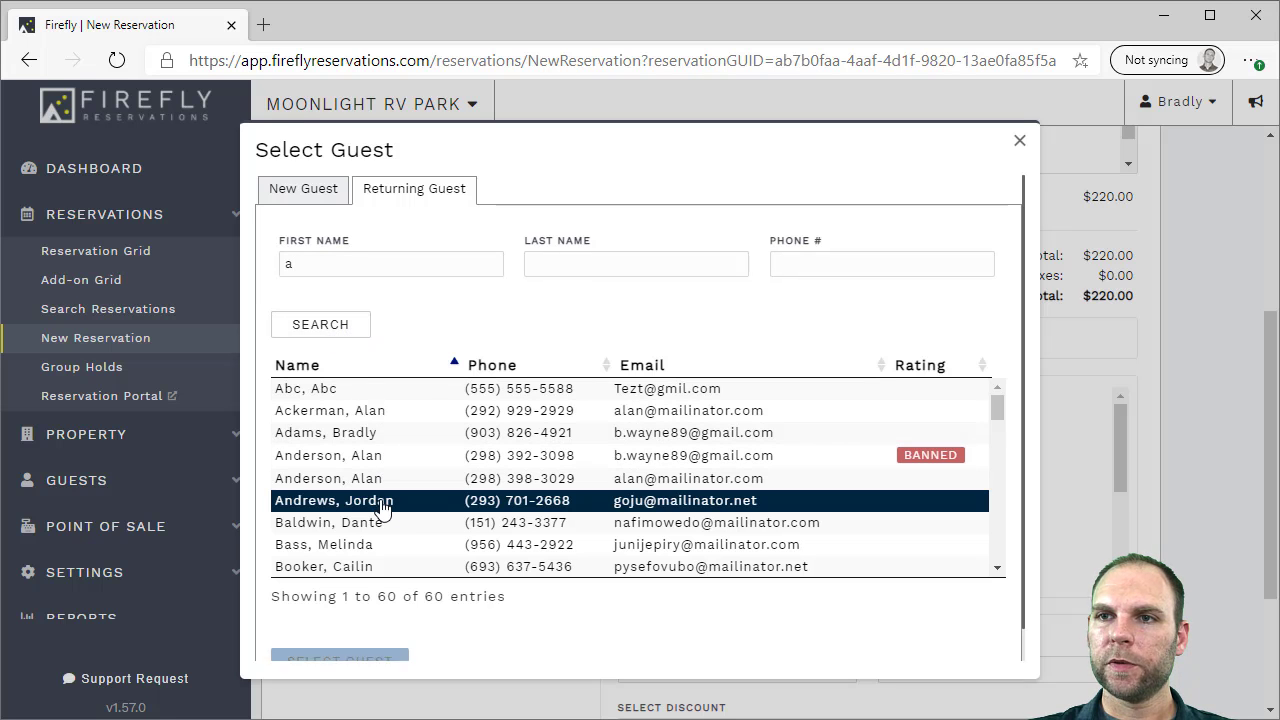
left_click(357, 661)
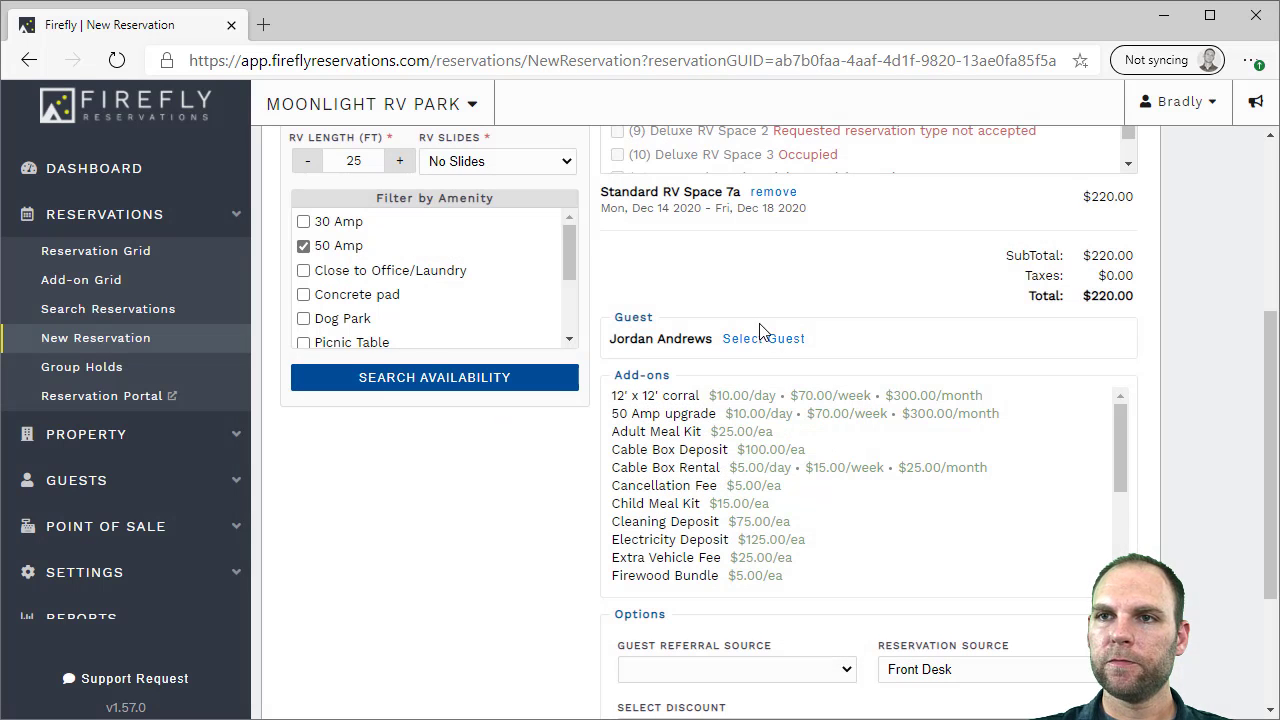
Add one $5.00 Firewood Bundle, bringing the booking total to $225.00
left_click_drag(1118, 425, 1119, 468)
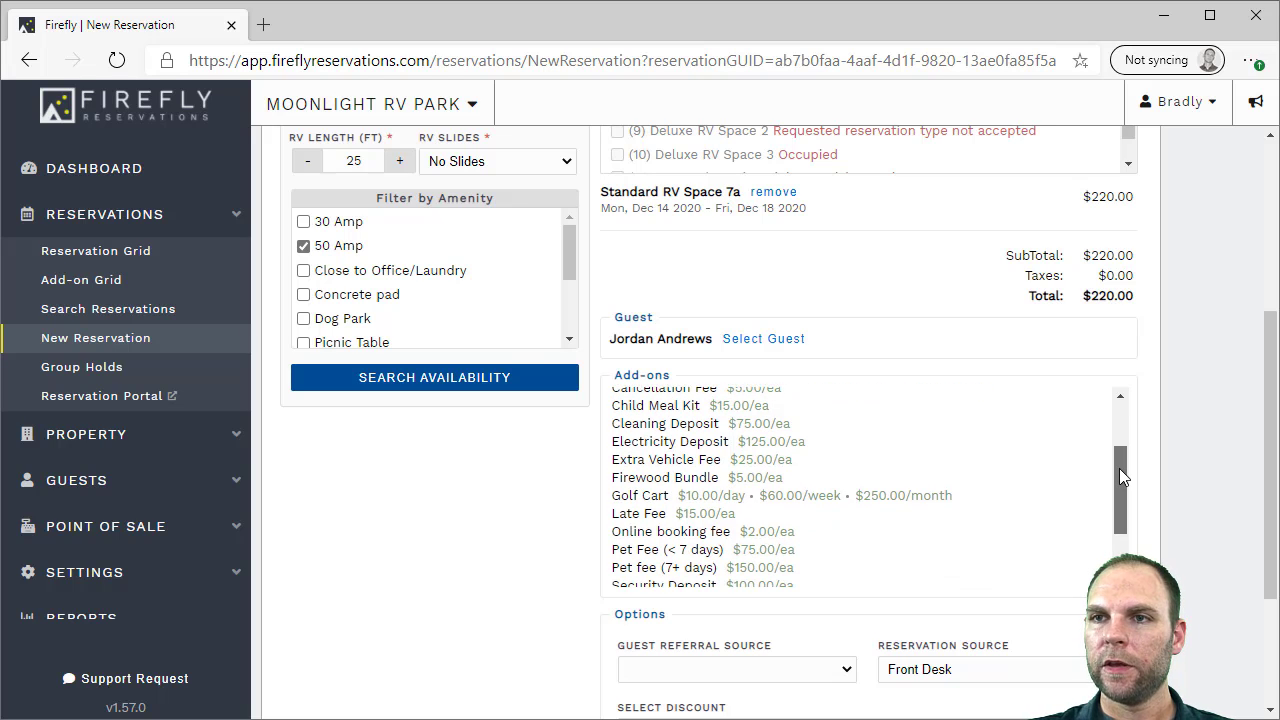
left_click(731, 480)
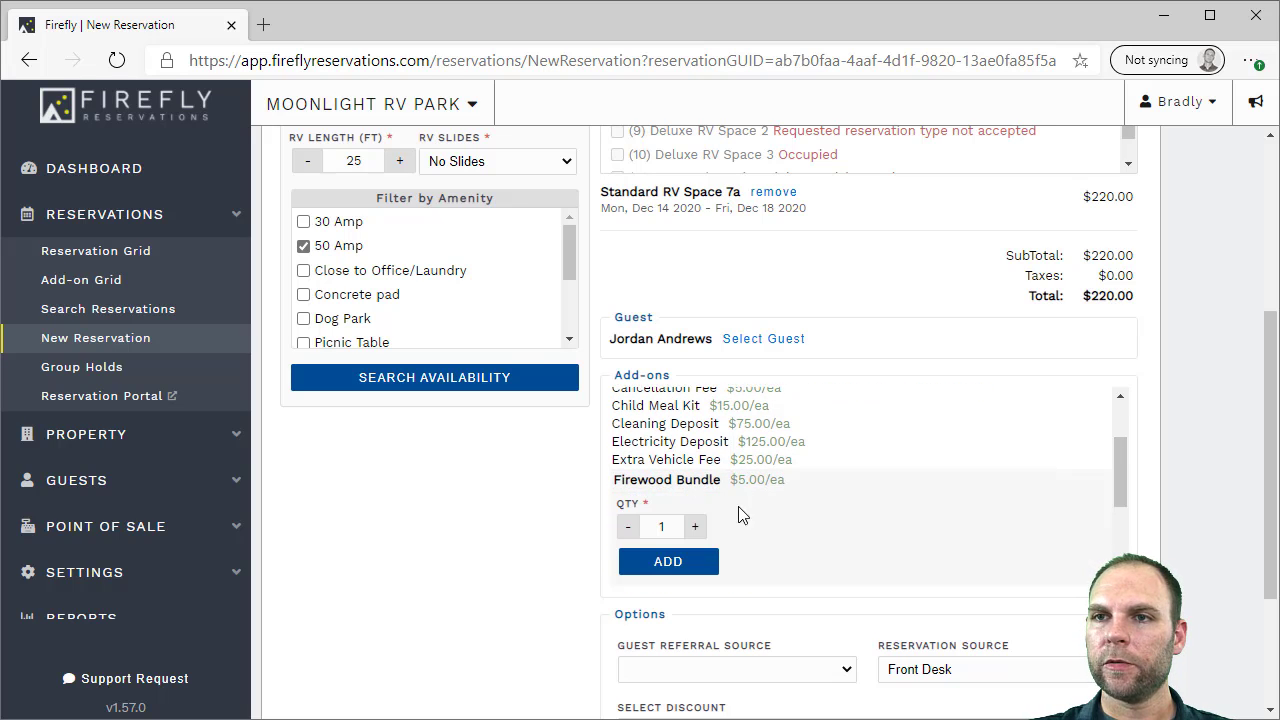
left_click(667, 562)
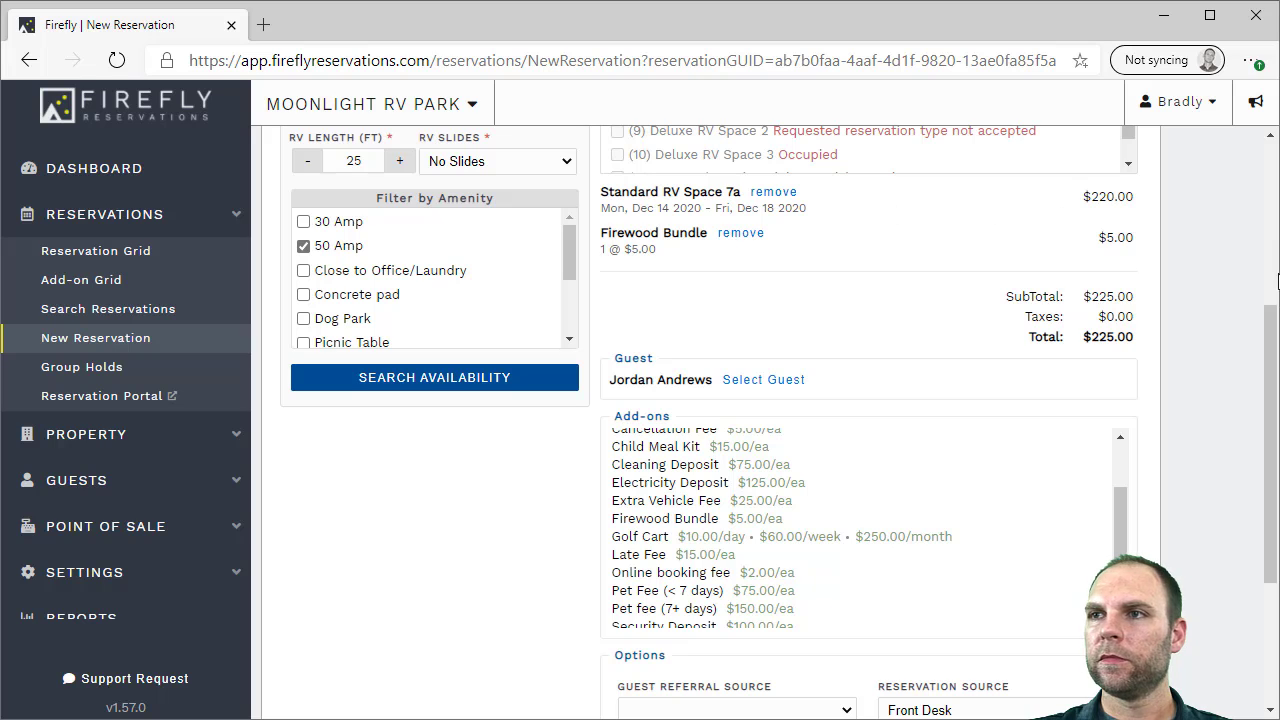
scroll(760, 210, "up", 1)
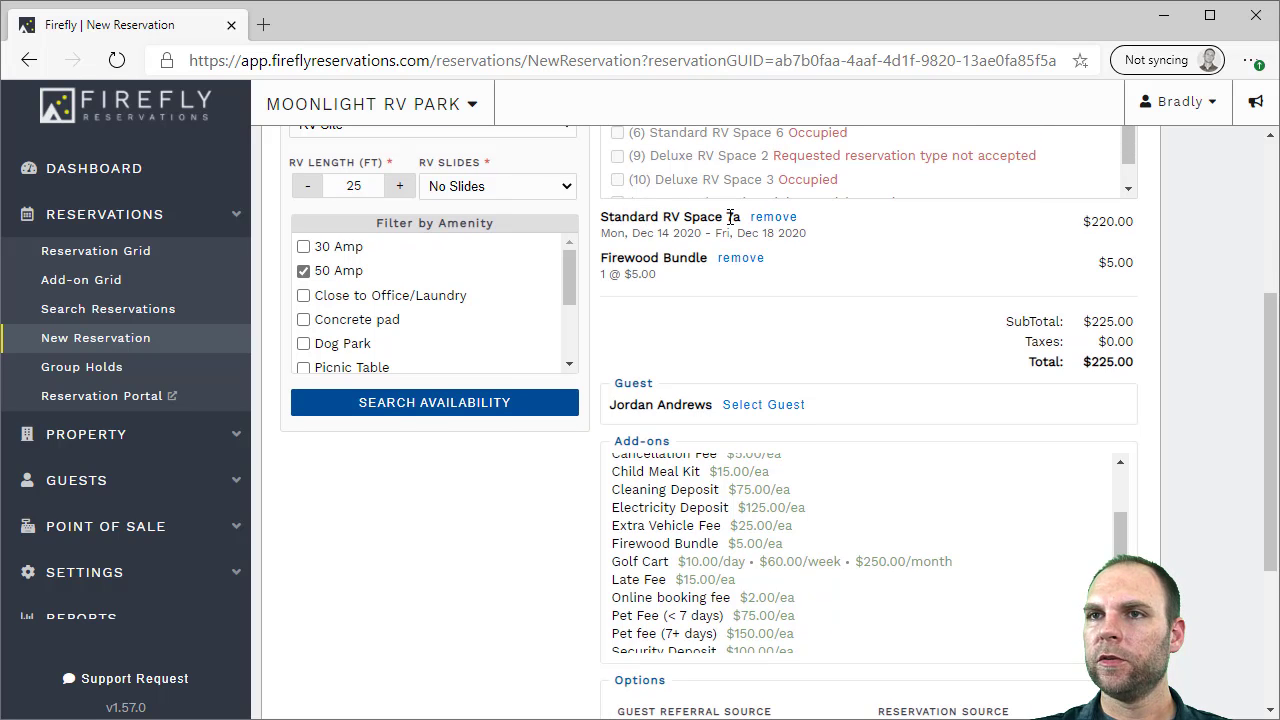
scroll(748, 251, "up", 1)
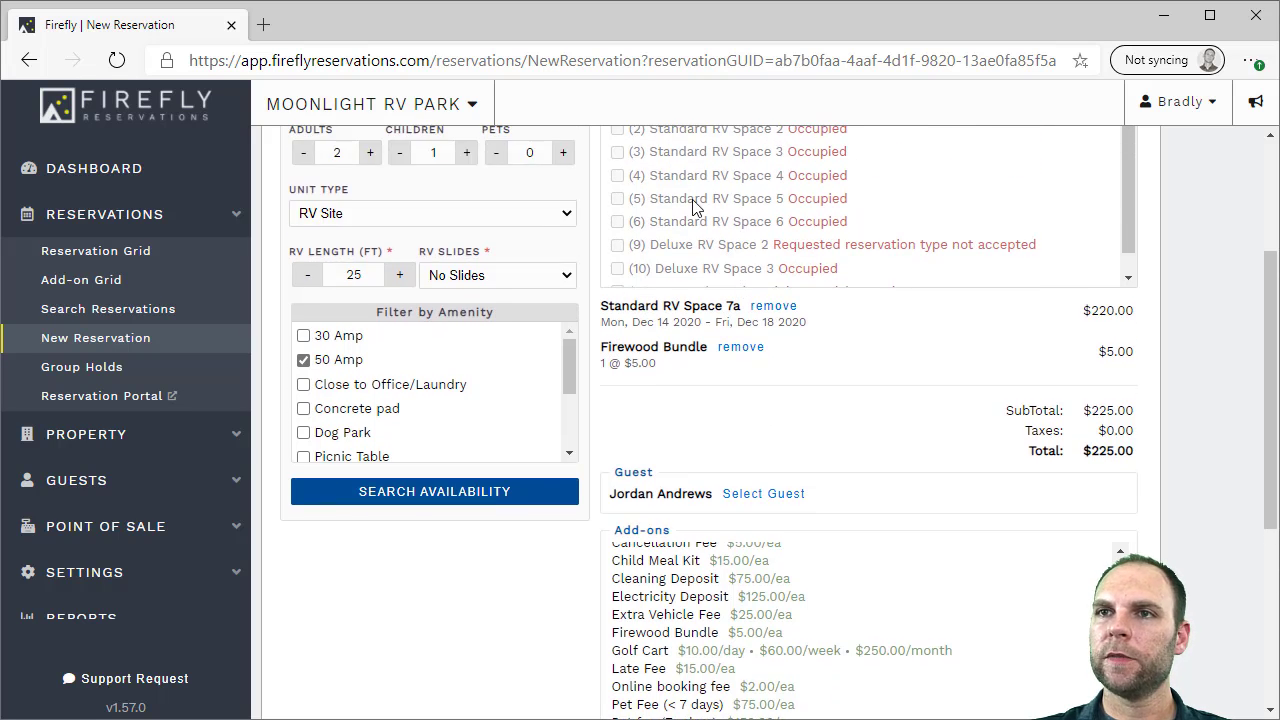
left_click_drag(1268, 353, 1275, 527)
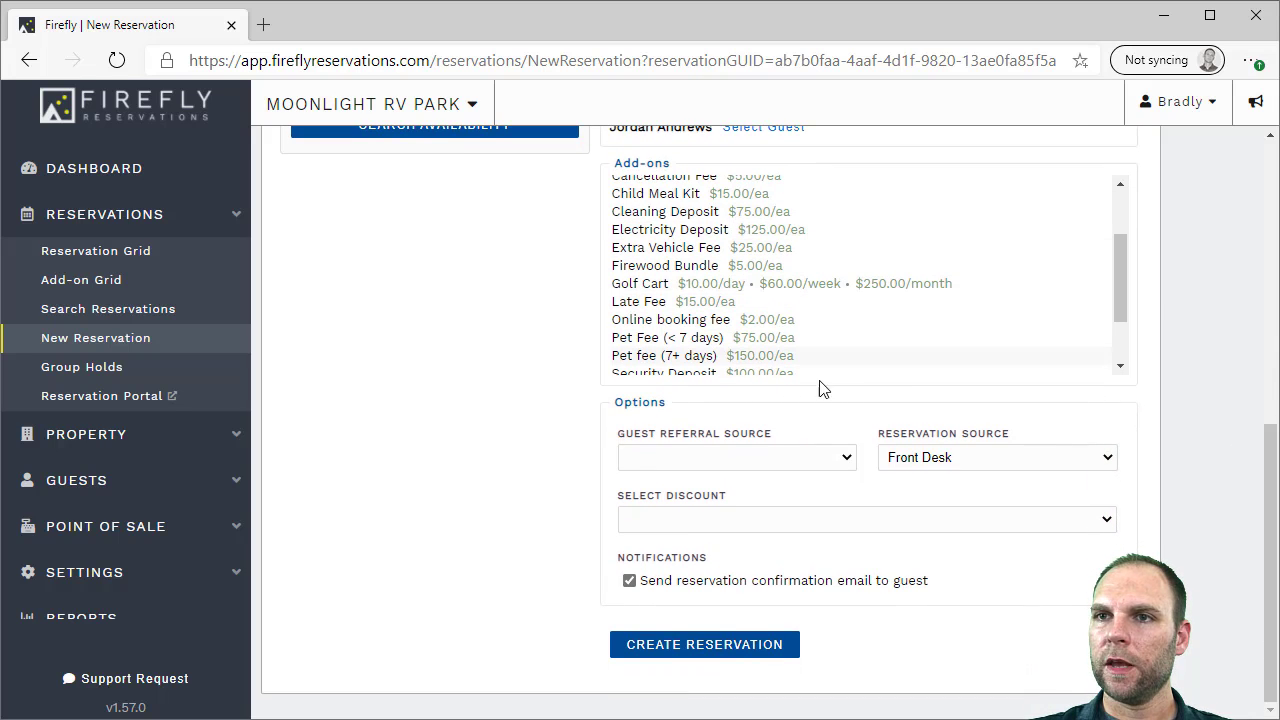
Set the referral source to Google Search, apply no discount, skip the confirmation email, and create the reservation
left_click(759, 465)
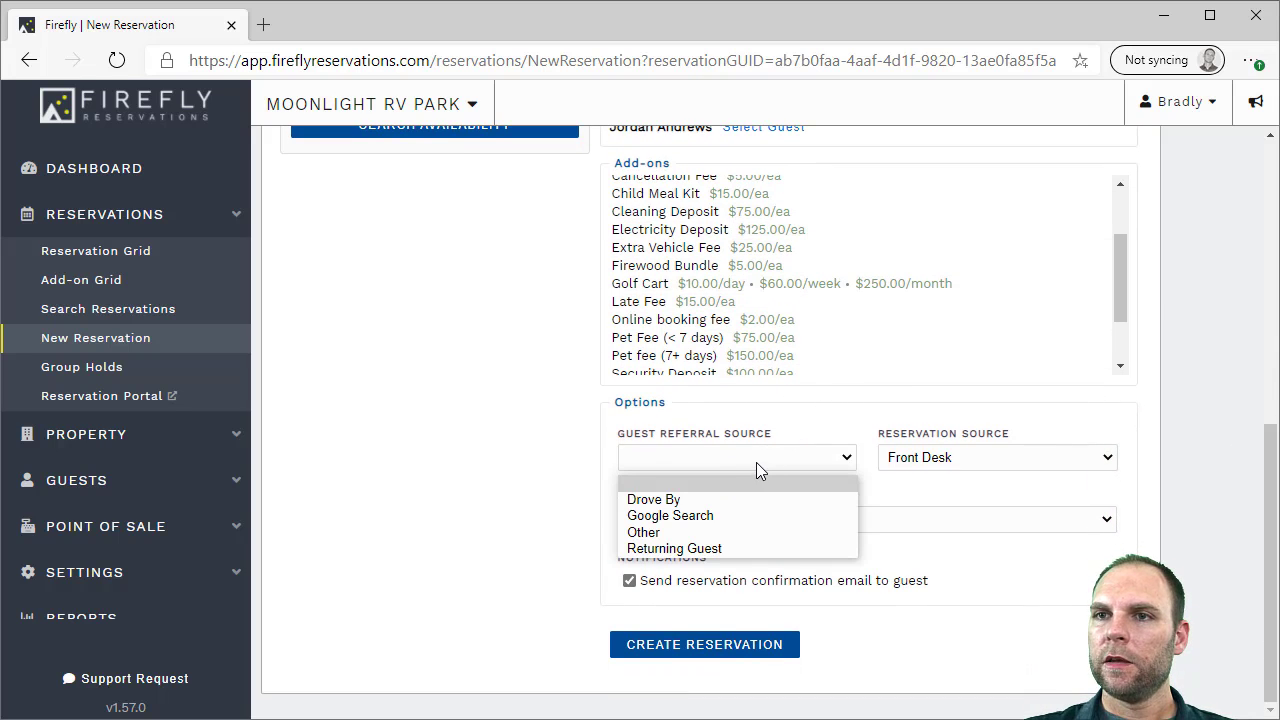
left_click(719, 516)
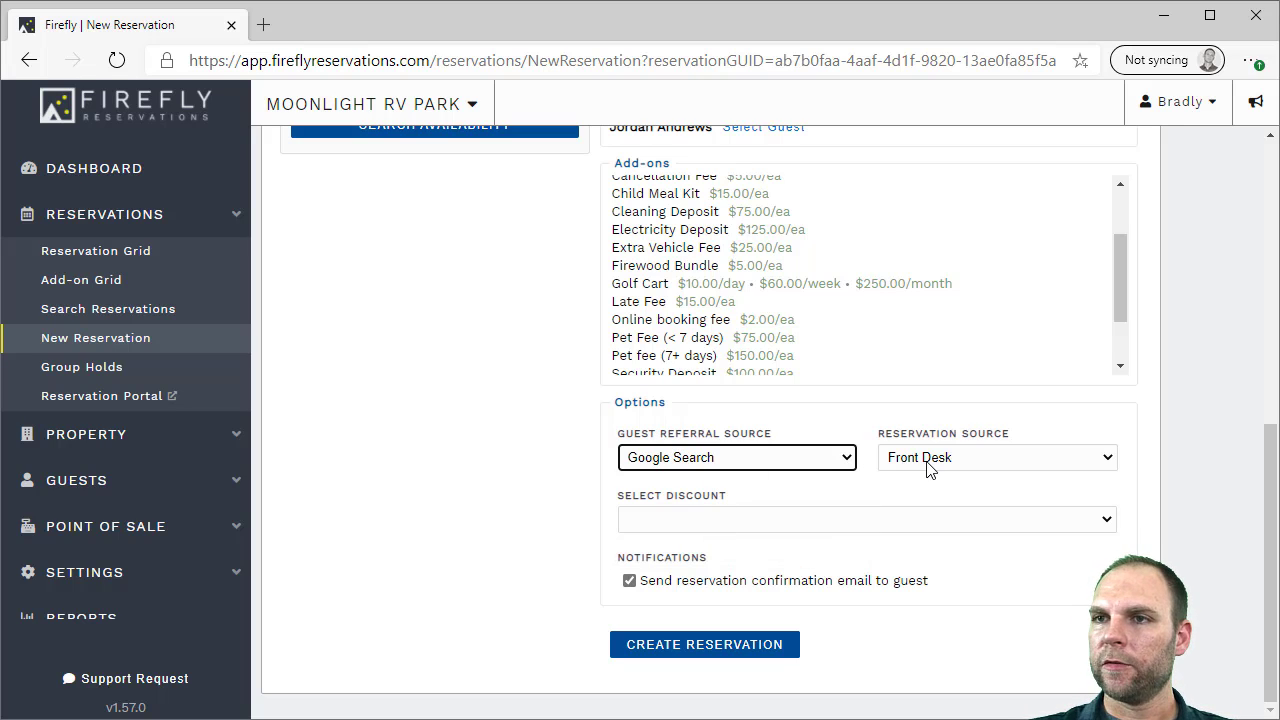
left_click(810, 527)
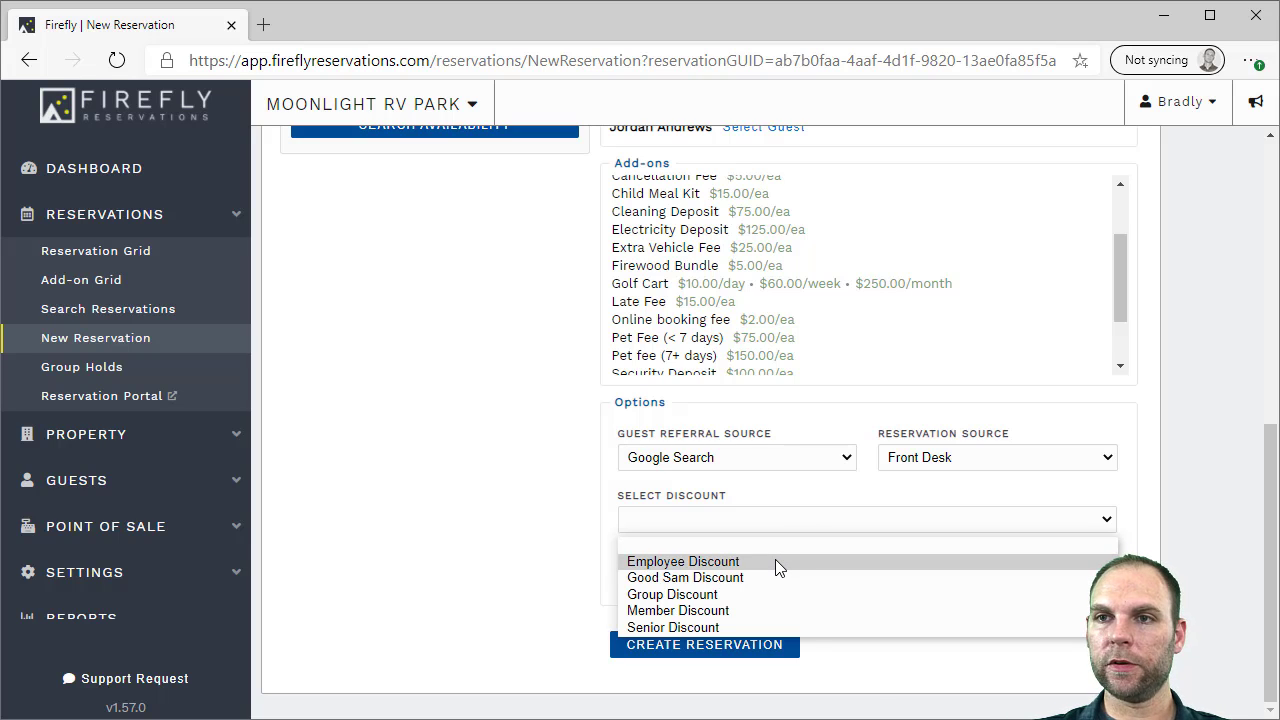
left_click(1126, 549)
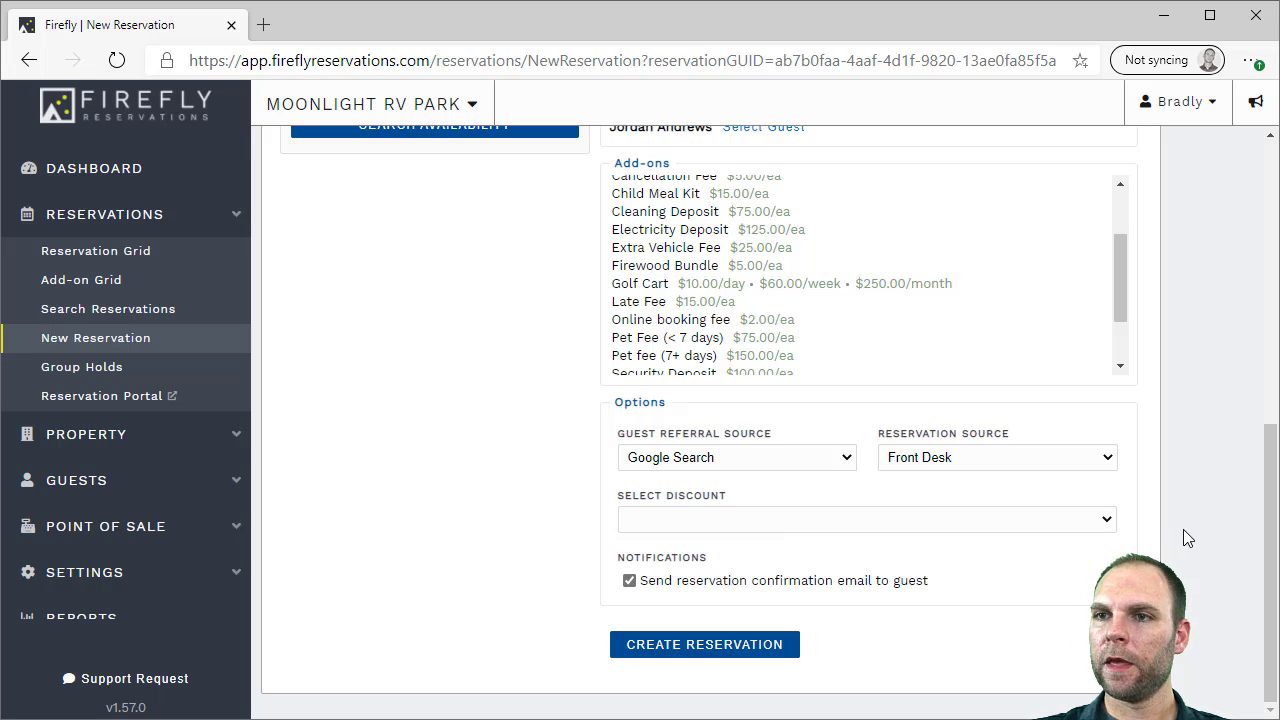
left_click(675, 590)
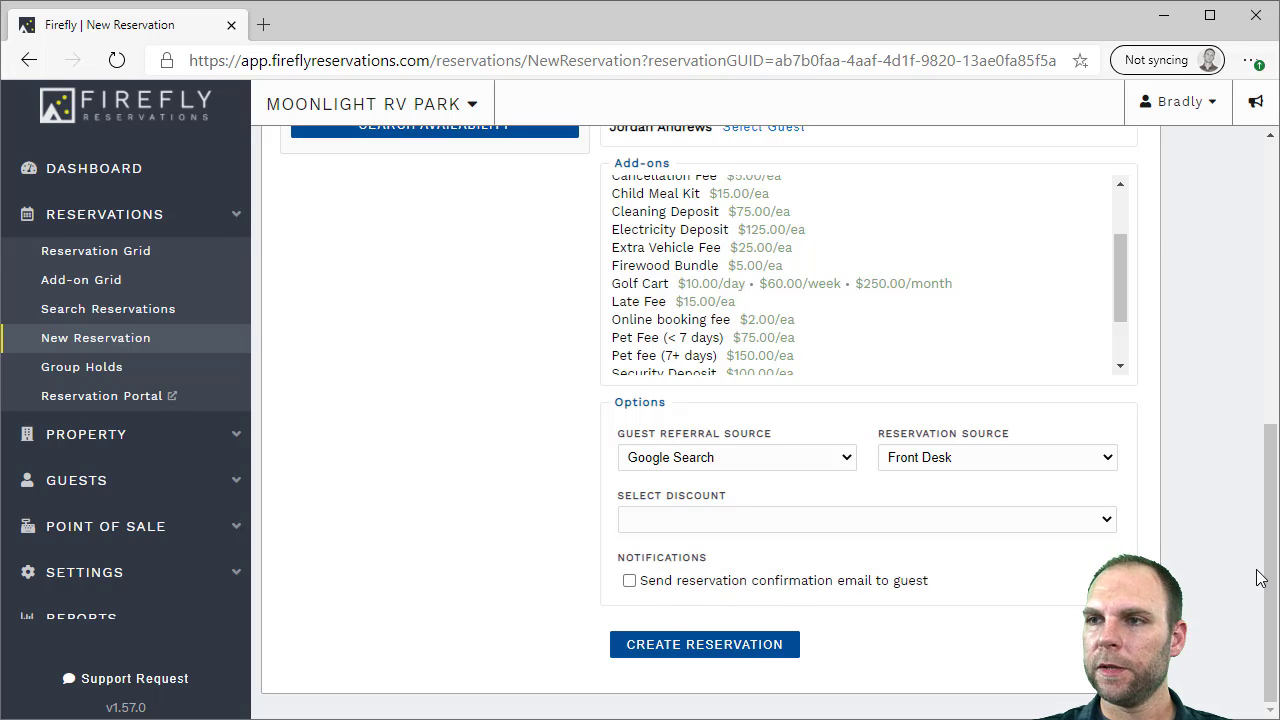
mouse_move(1273, 585)
left_mouse_down()
mouse_move(1271, 427)
mouse_move(1270, 600)
left_mouse_up()
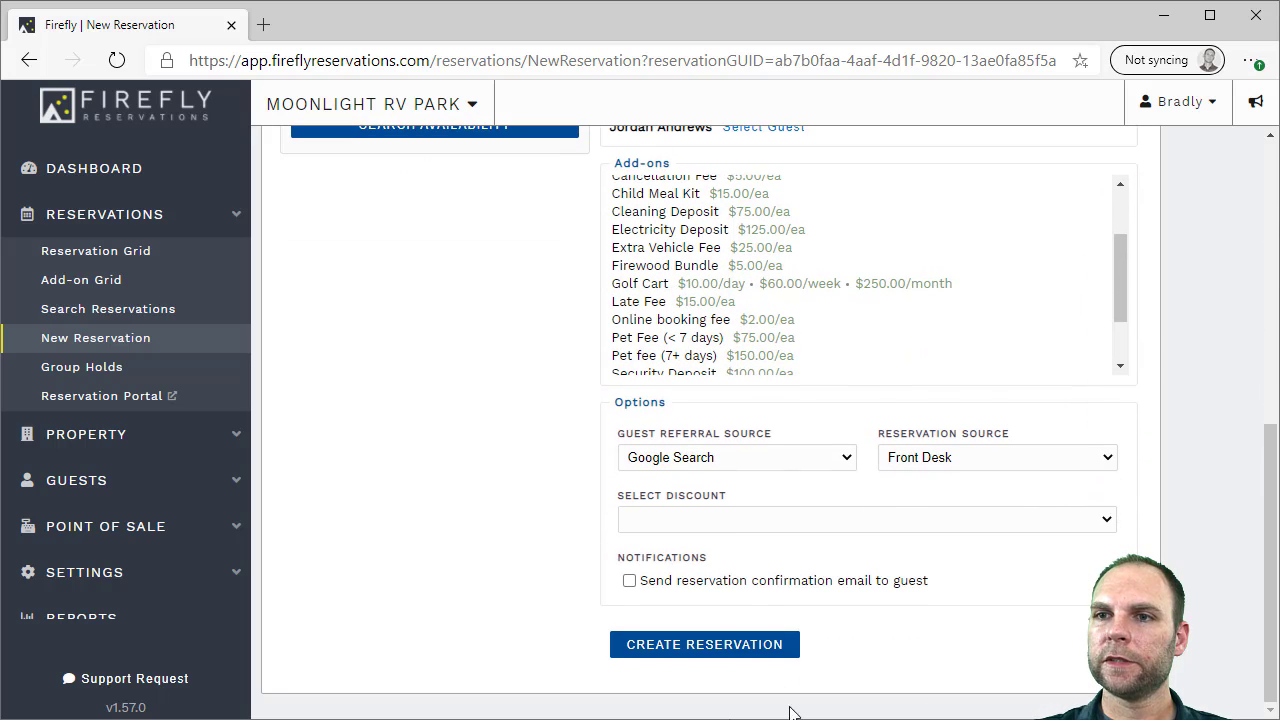
left_click(665, 645)
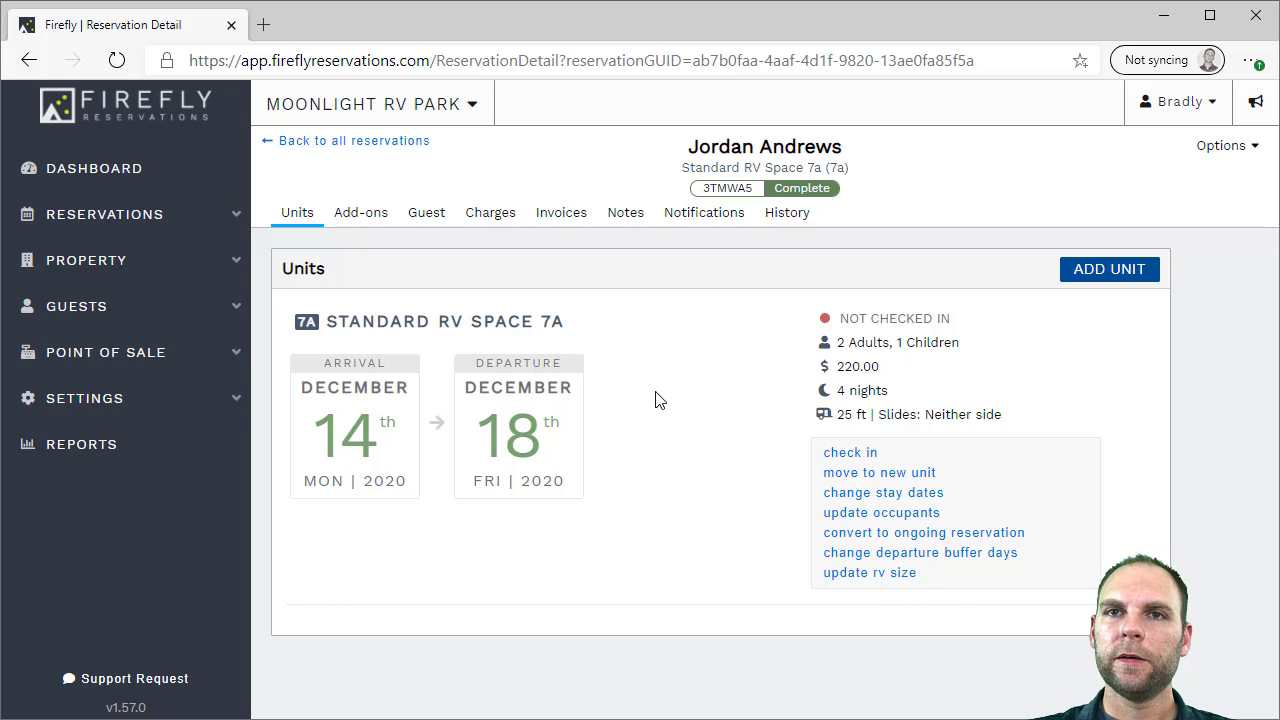
Open the Reservation Grid and locate the new Dec 14–18 booking on Standard RV Space 7a
left_click(120, 214)
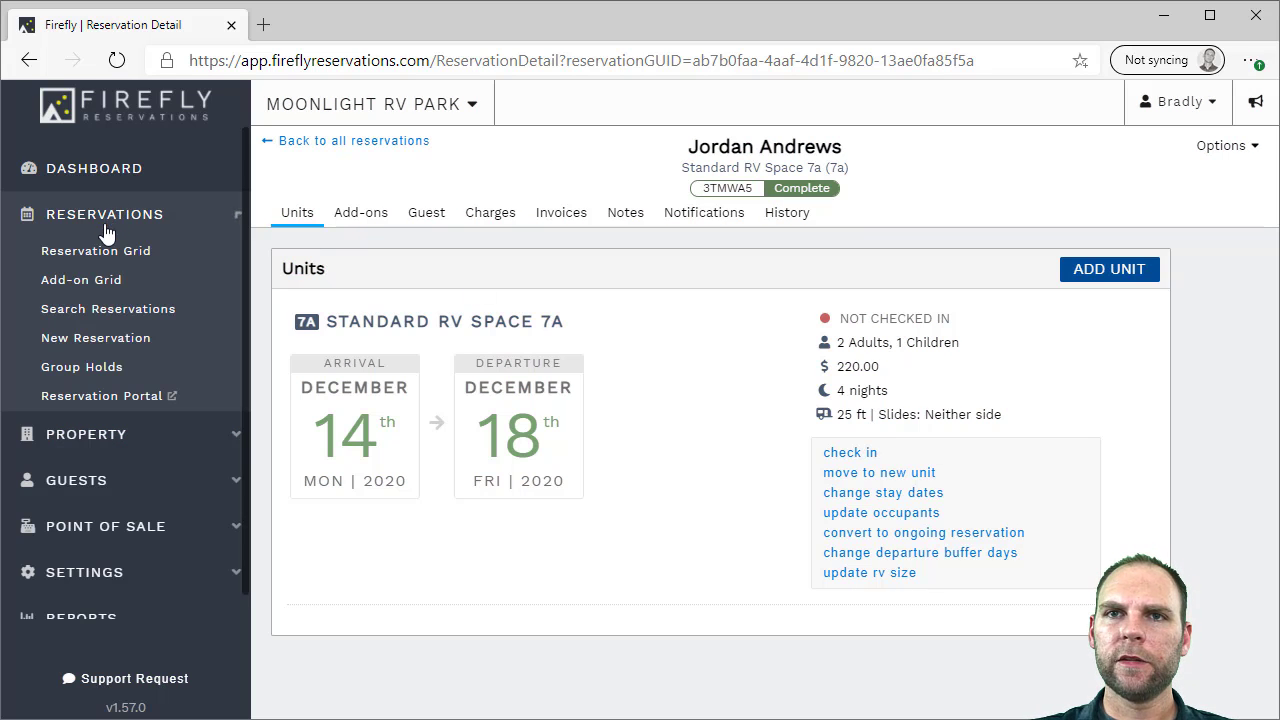
left_click(103, 253)
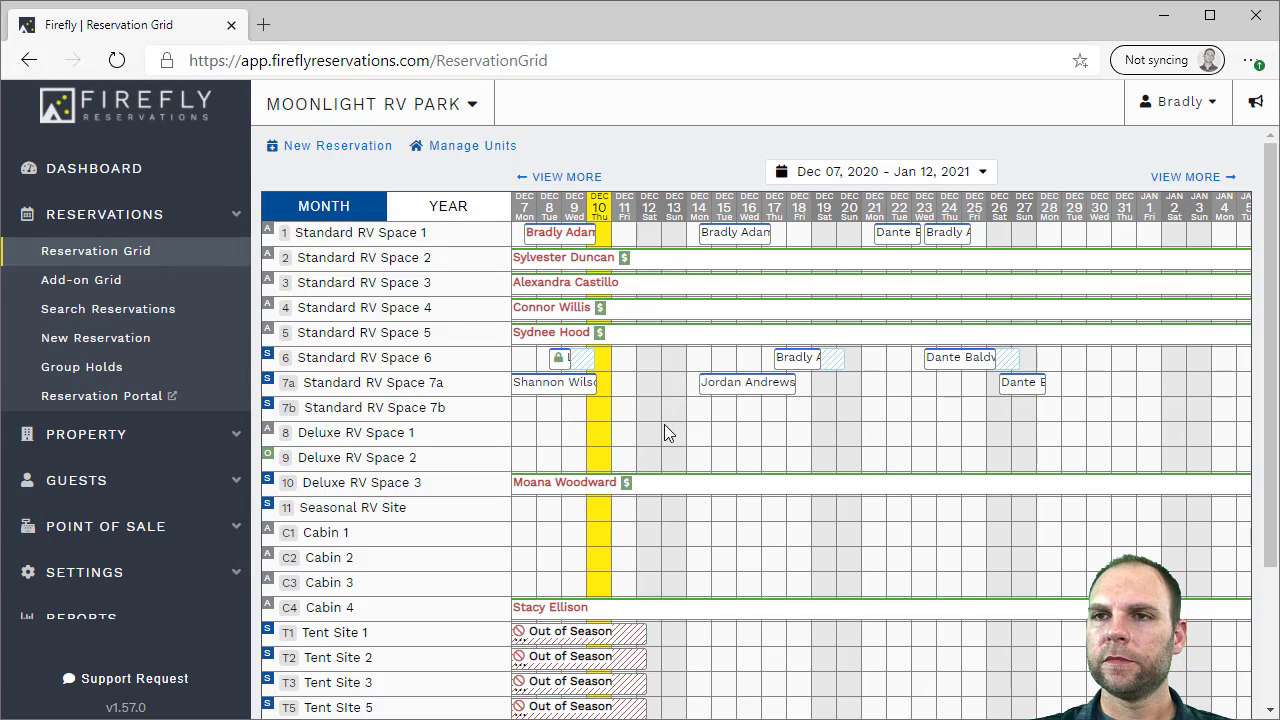
mouse_move(725, 388)
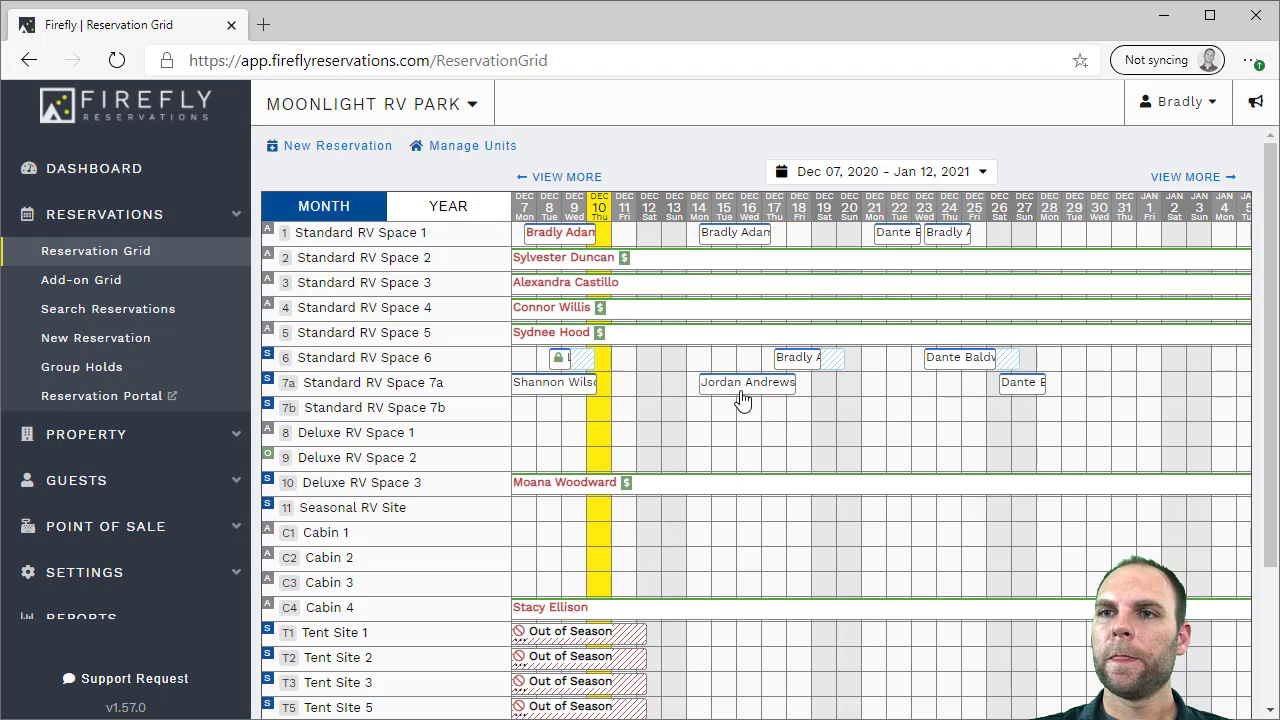
Check in the guest on the Space 7a booking and bring up the Change Unit dialog
left_click(741, 391)
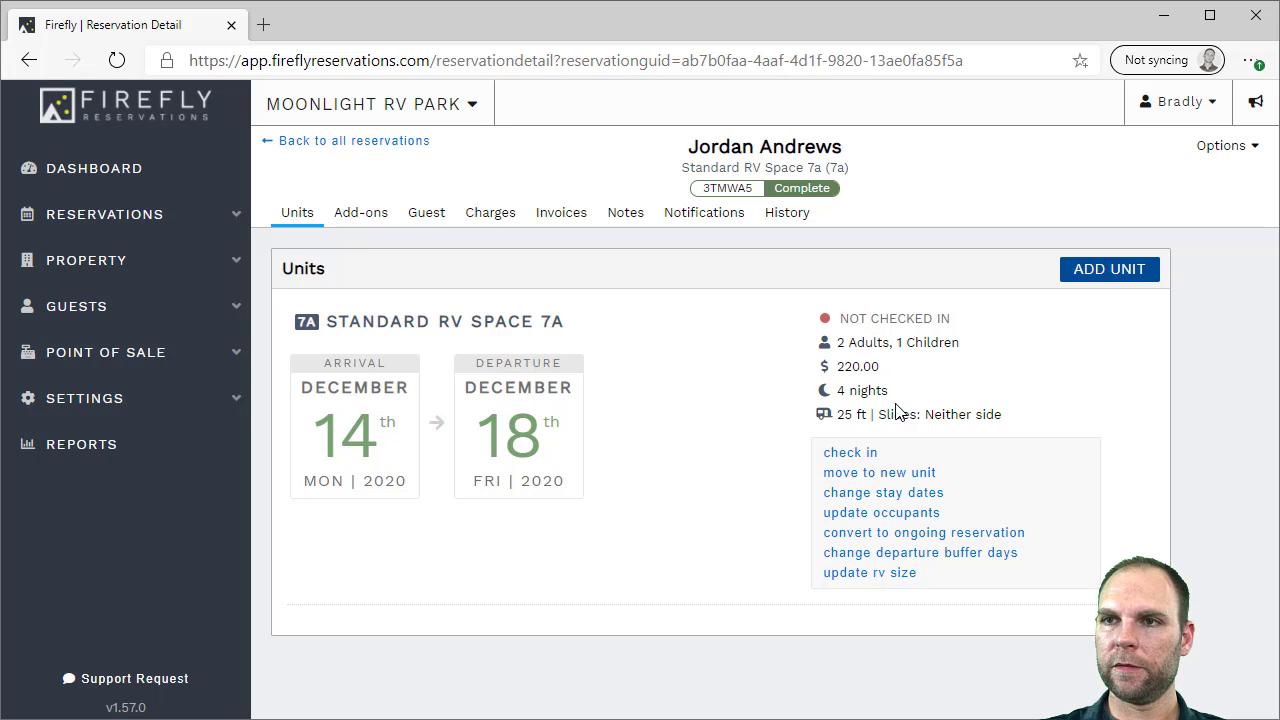
left_click(857, 455)
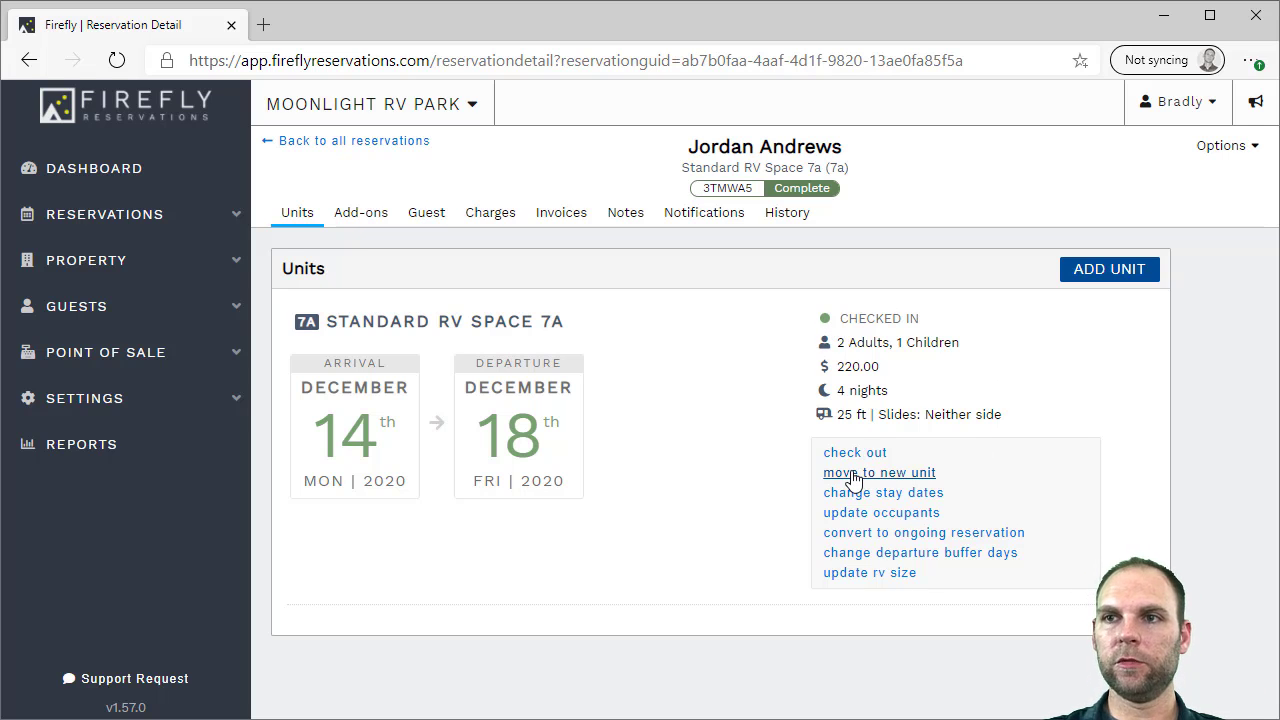
left_click(853, 476)
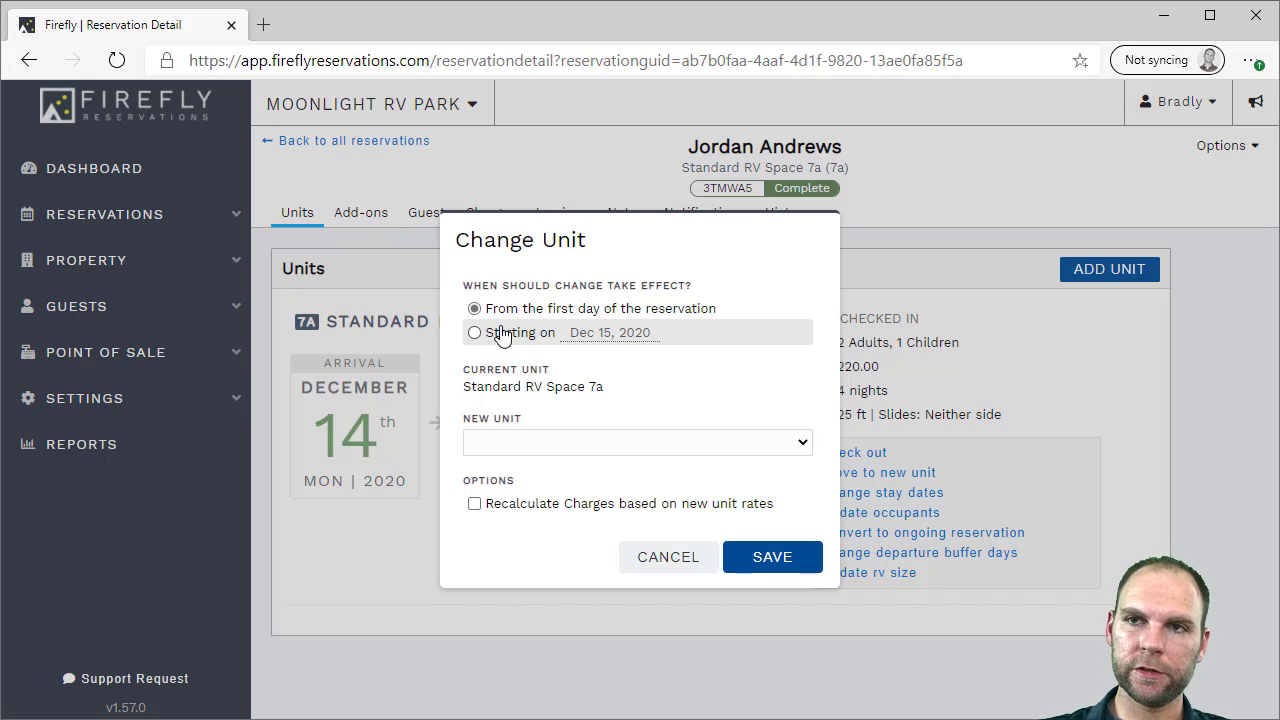
Change the reservation's unit to '(7b) Standard RV Space 7b' and save
left_click(534, 446)
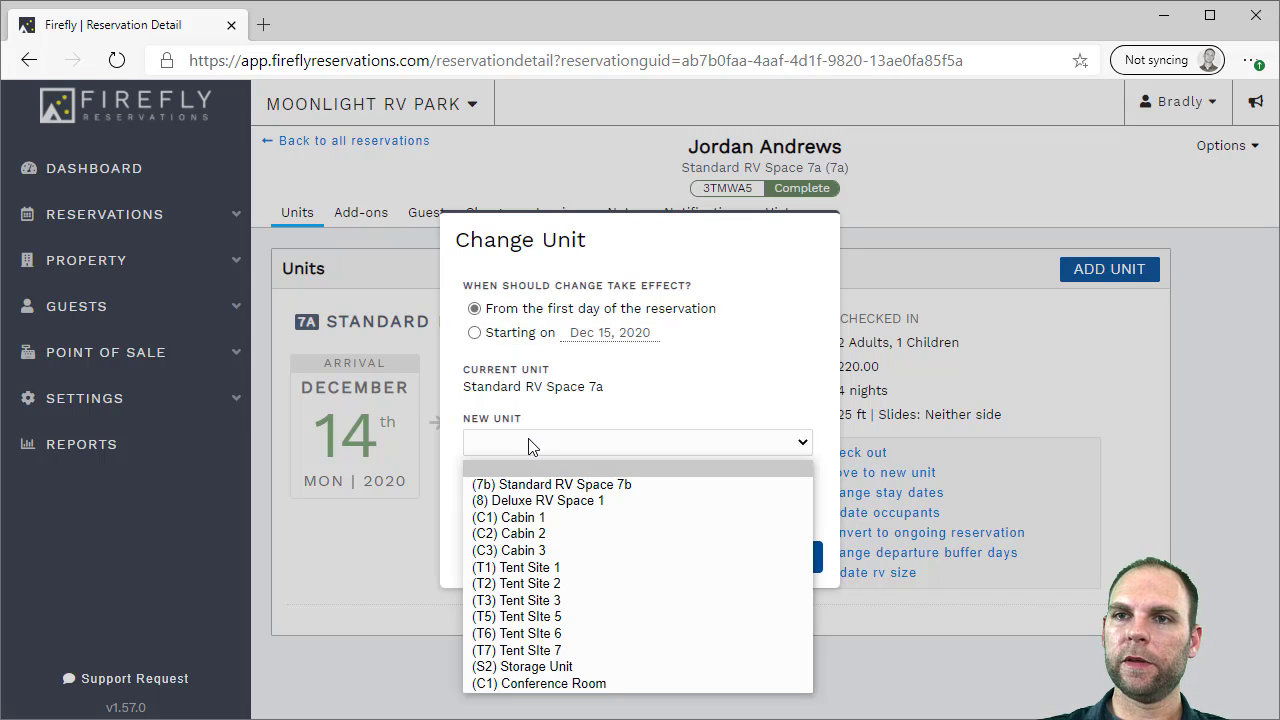
left_click(559, 486)
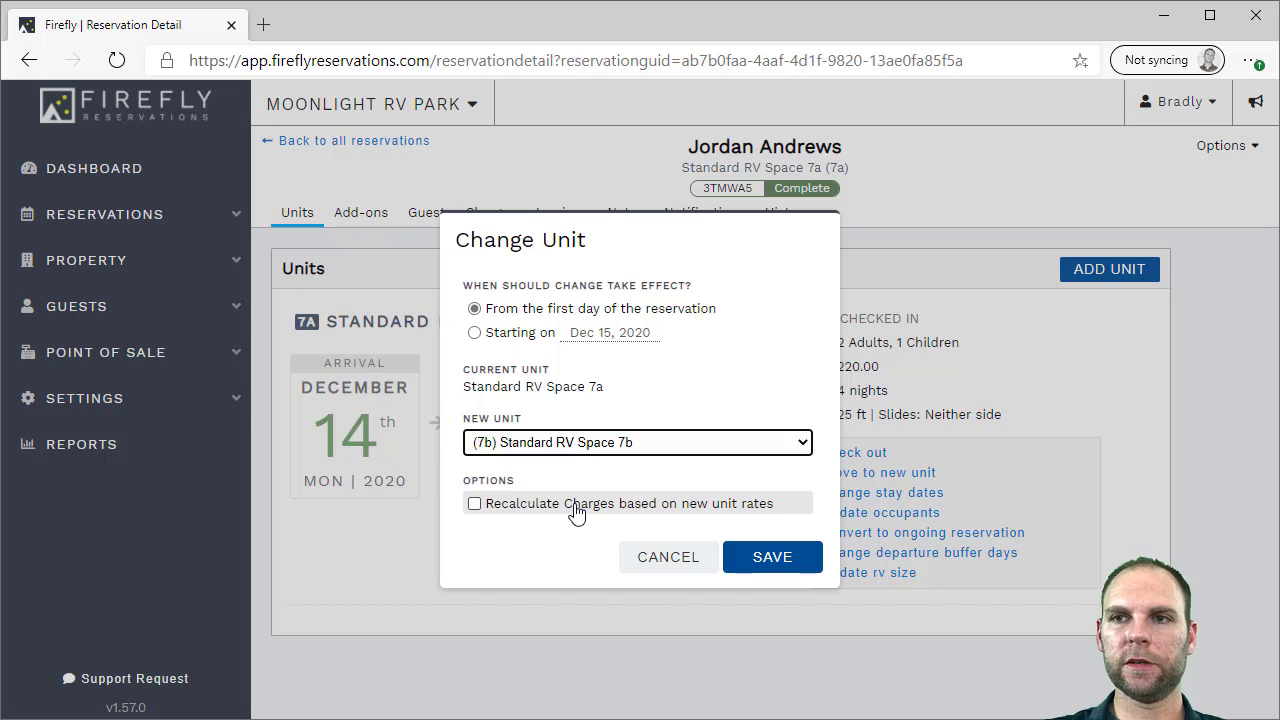
left_click(772, 564)
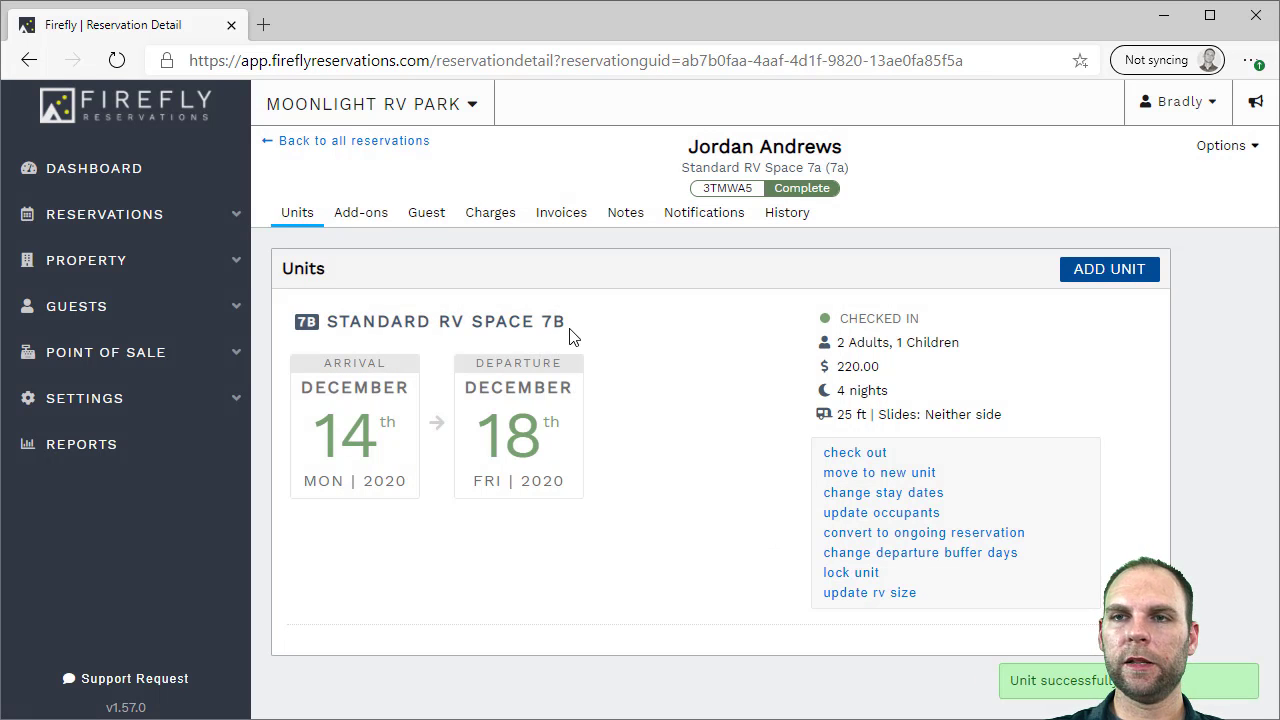
left_click_drag(567, 324, 530, 322)
left_click(602, 330)
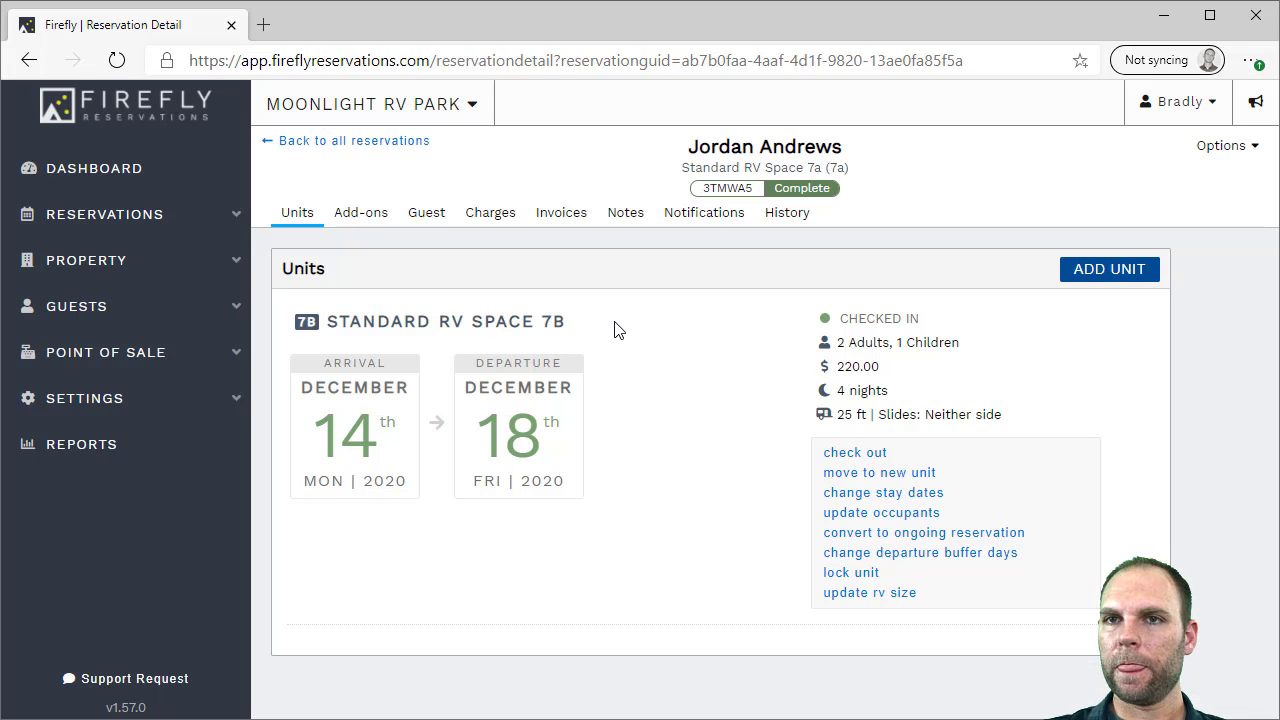
Change the departure date to Dec 19 with Recalculate Charges ticked, giving 5 nights at $285.00
left_click(830, 492)
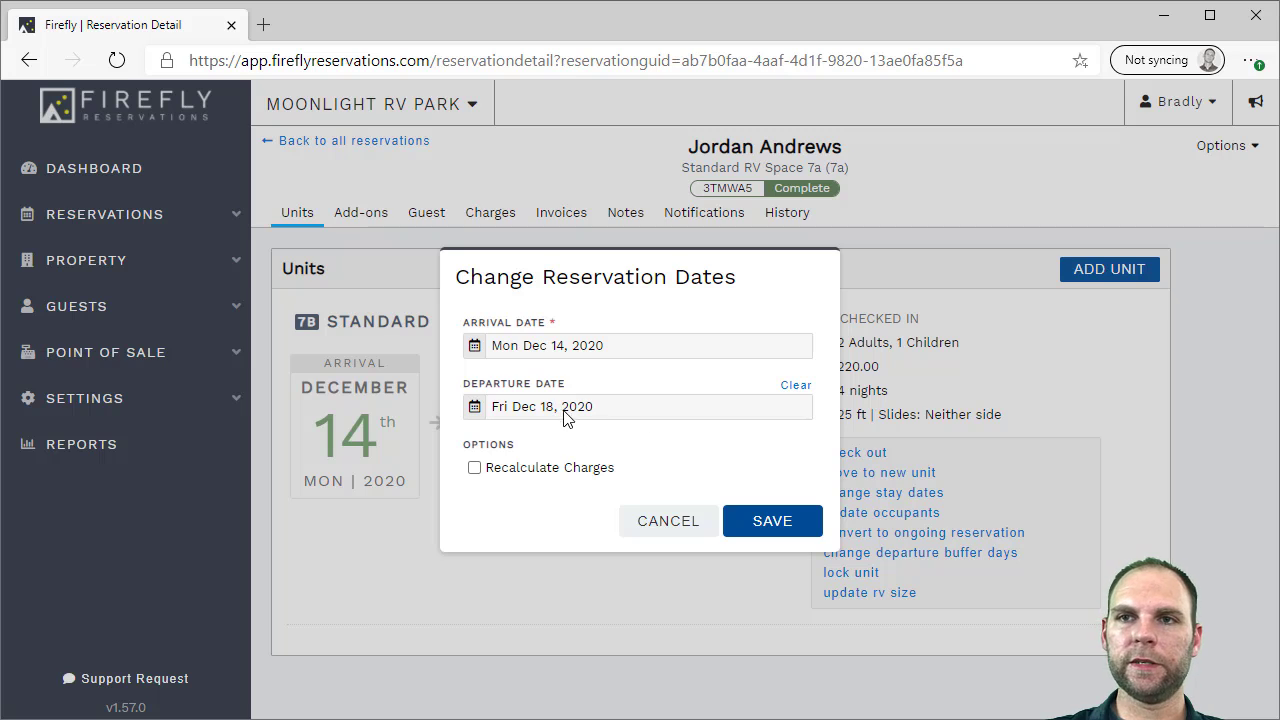
left_click(557, 409)
left_click(703, 557)
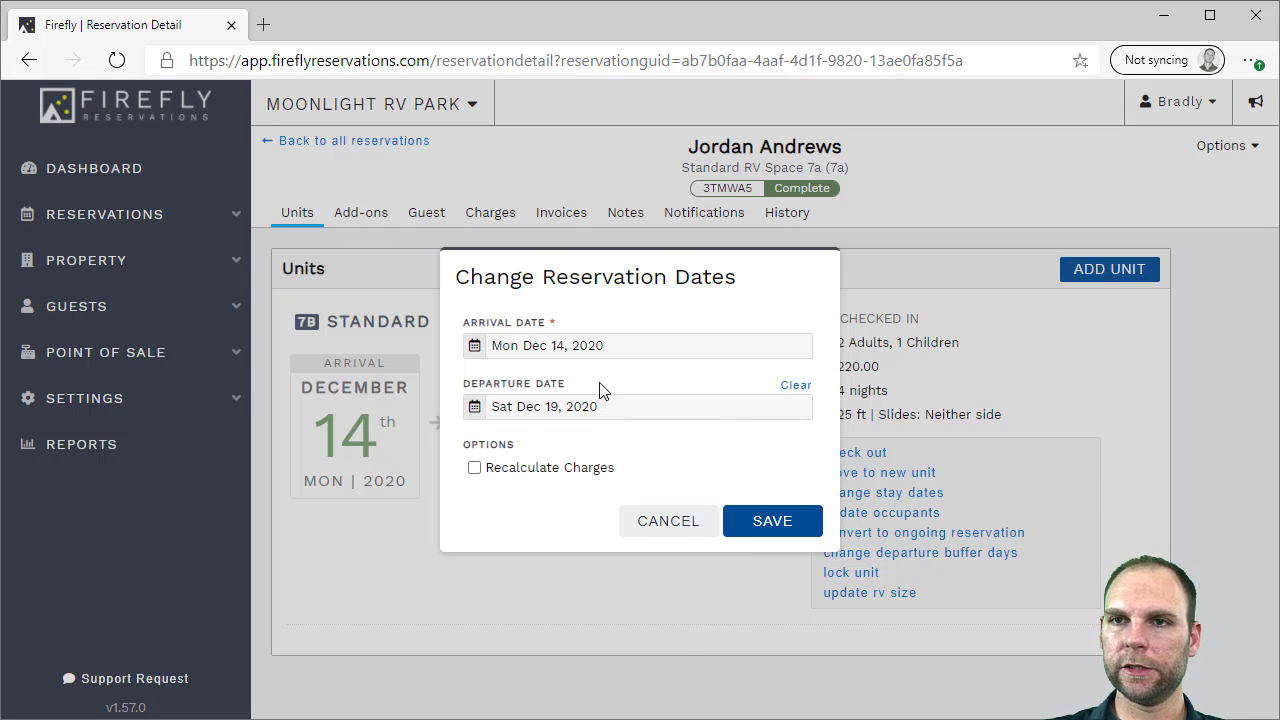
left_click(553, 477)
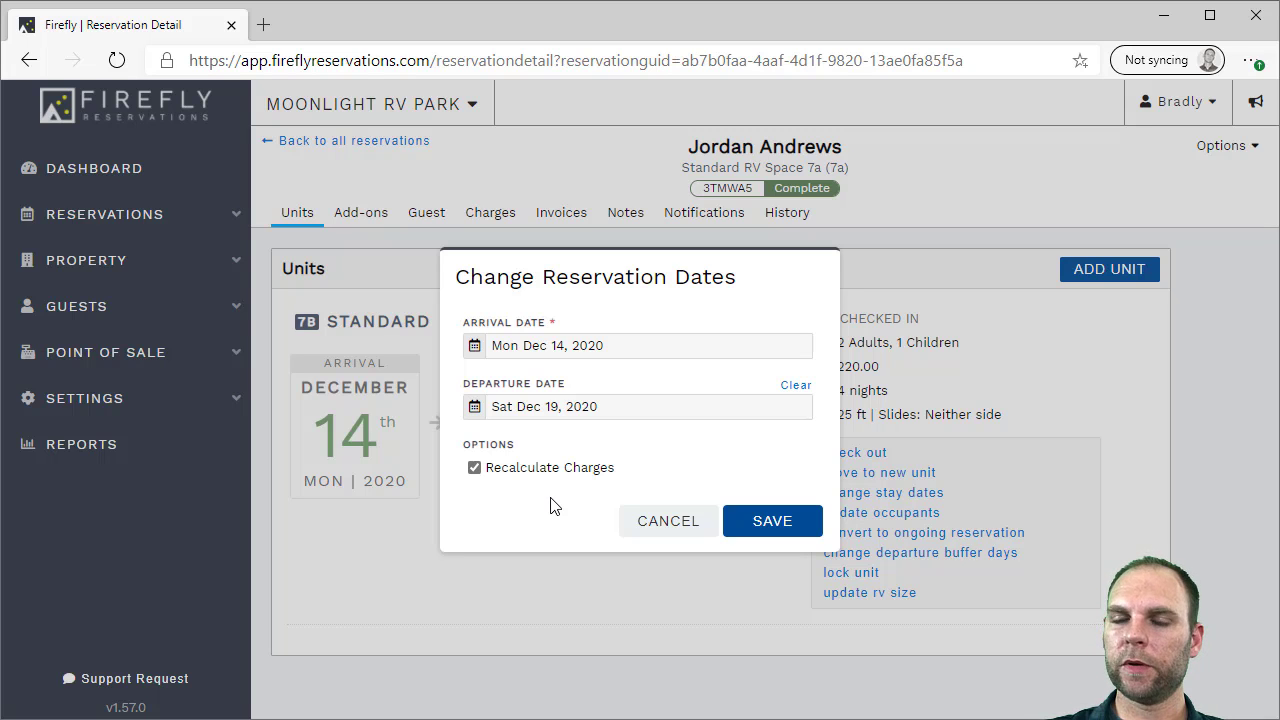
left_click(780, 528)
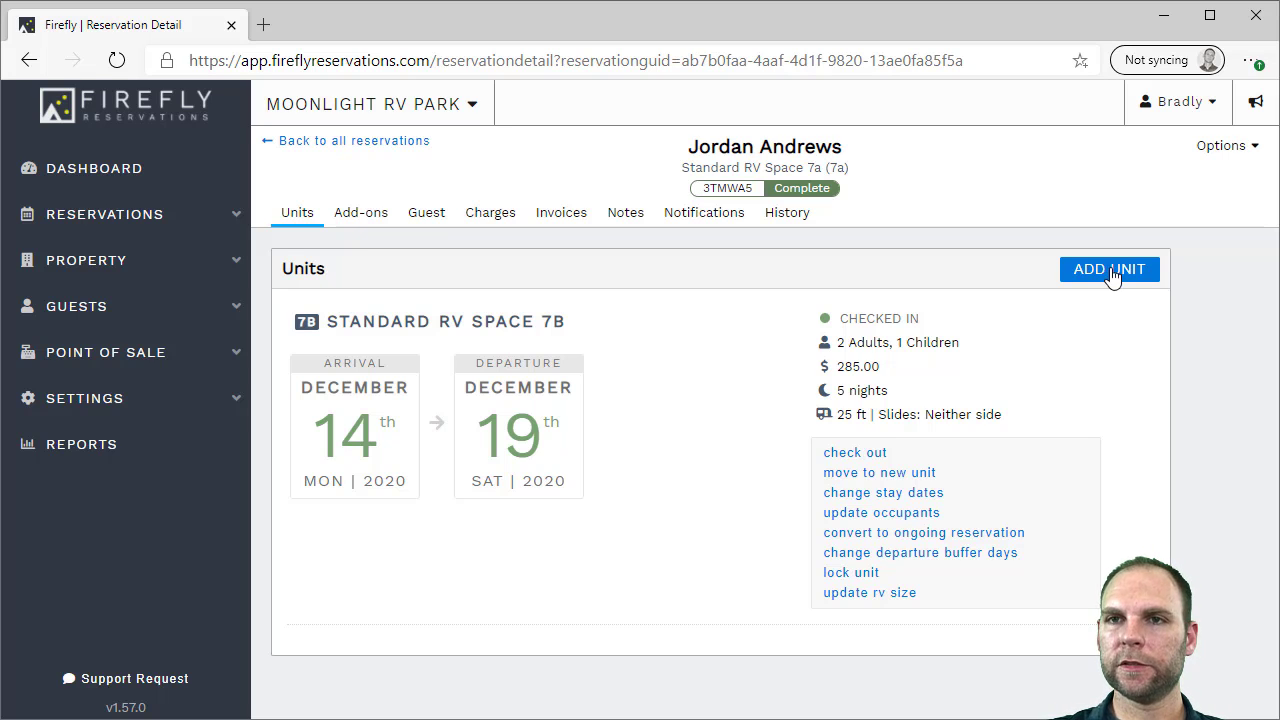
Add one $15.00 Late Fee from page 2 of the add-ons, then view the Guest tab
left_click(367, 215)
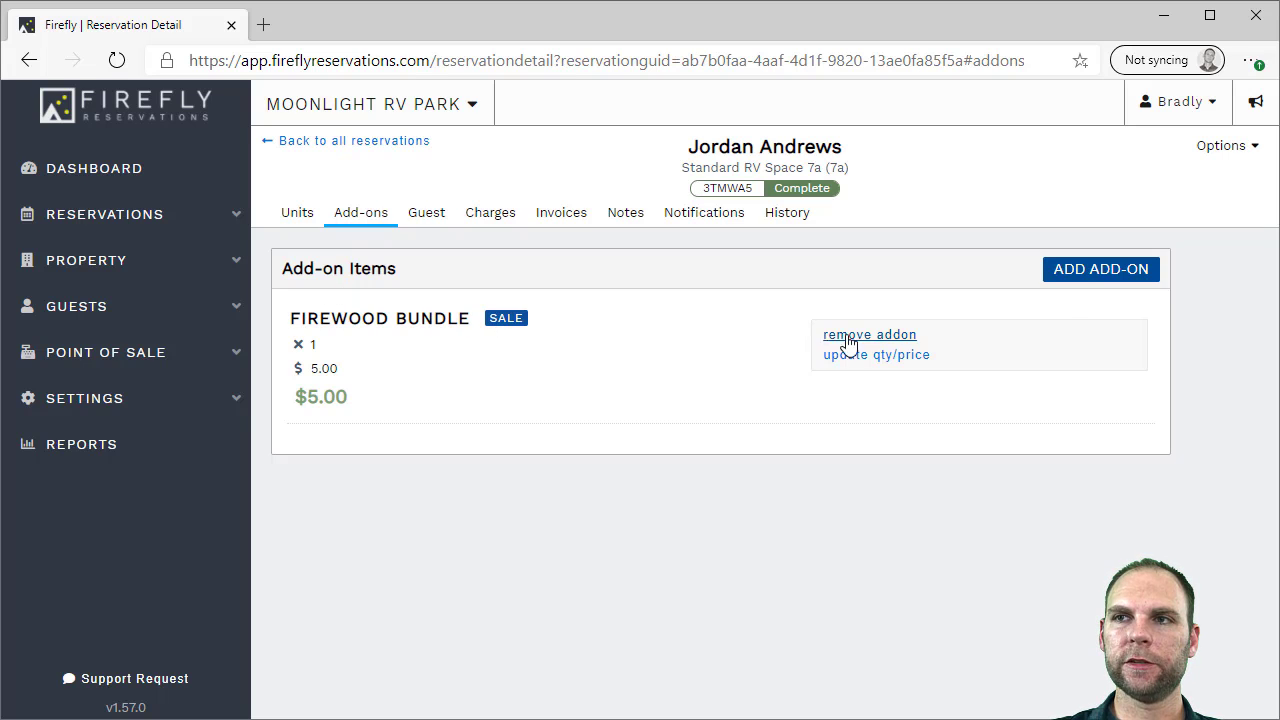
left_click(1080, 272)
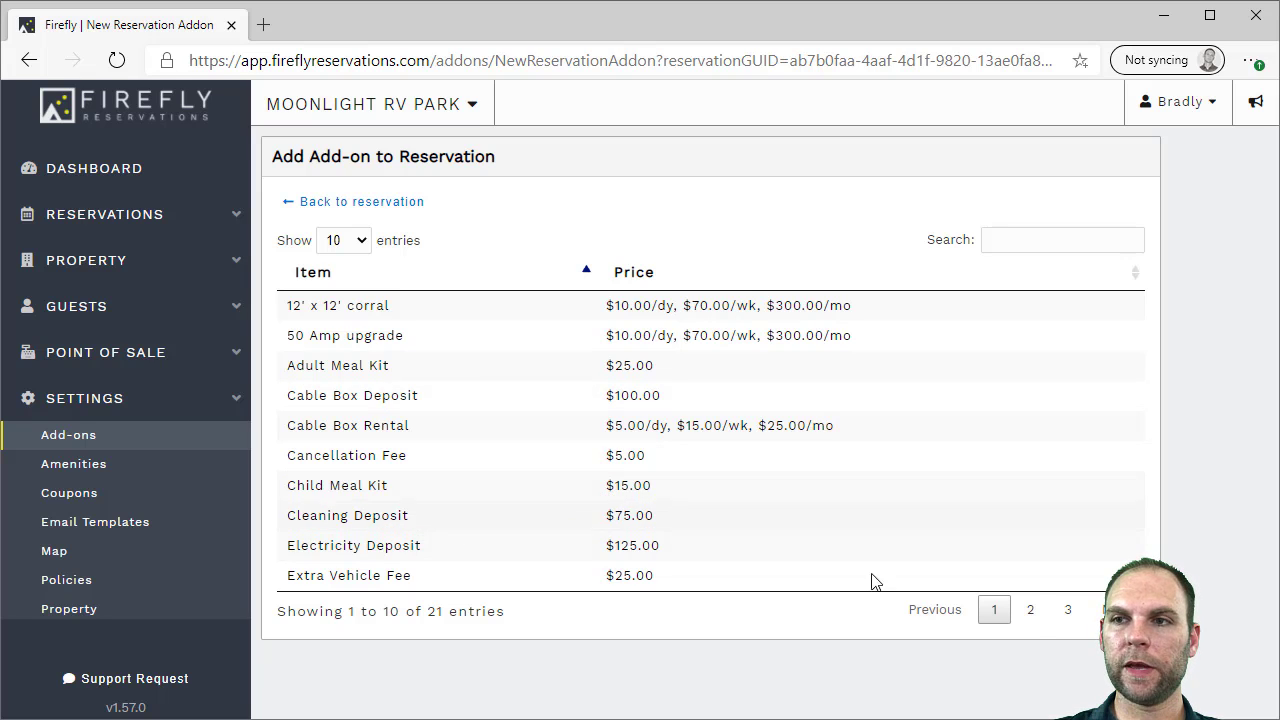
left_click(1033, 616)
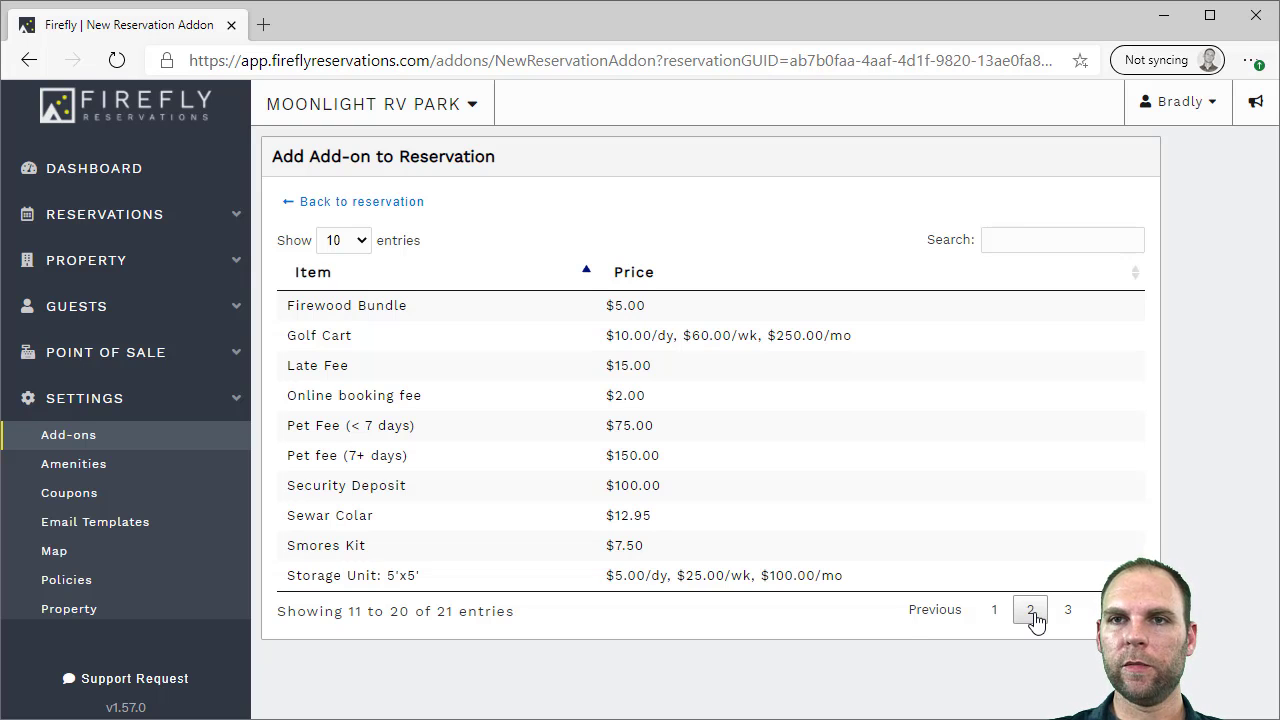
left_click(425, 368)
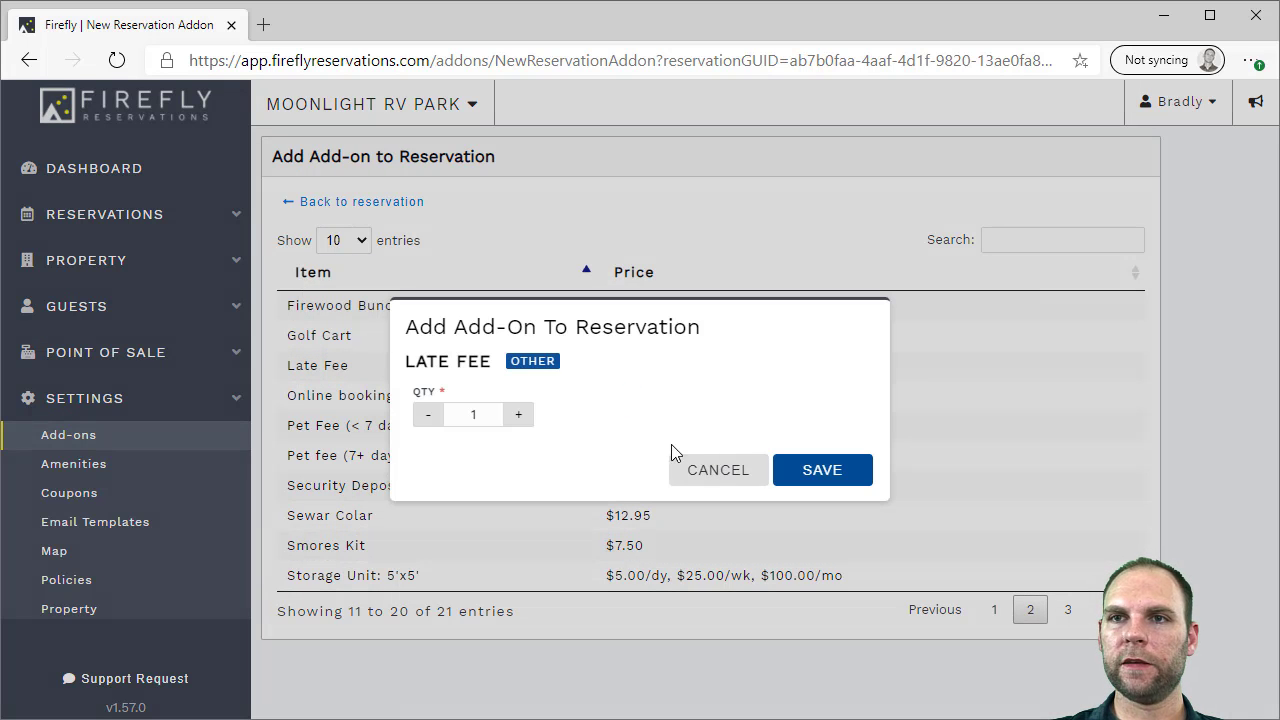
left_click(820, 466)
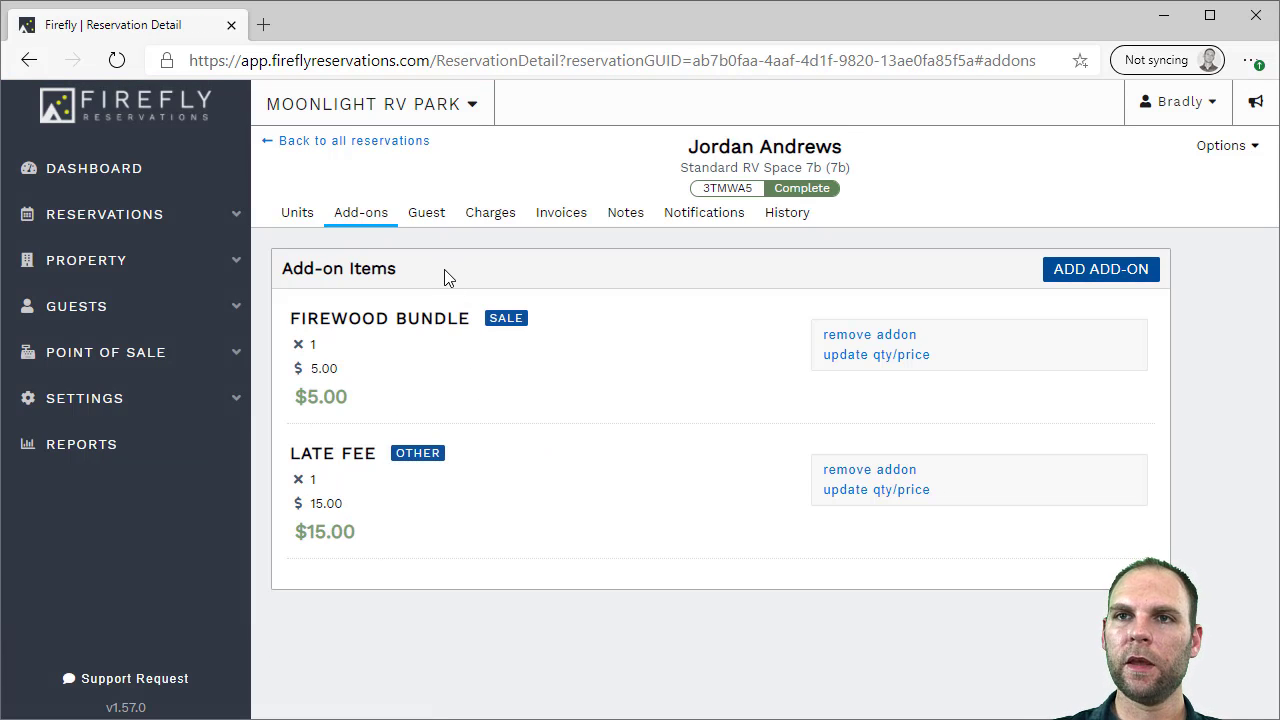
left_click(427, 215)
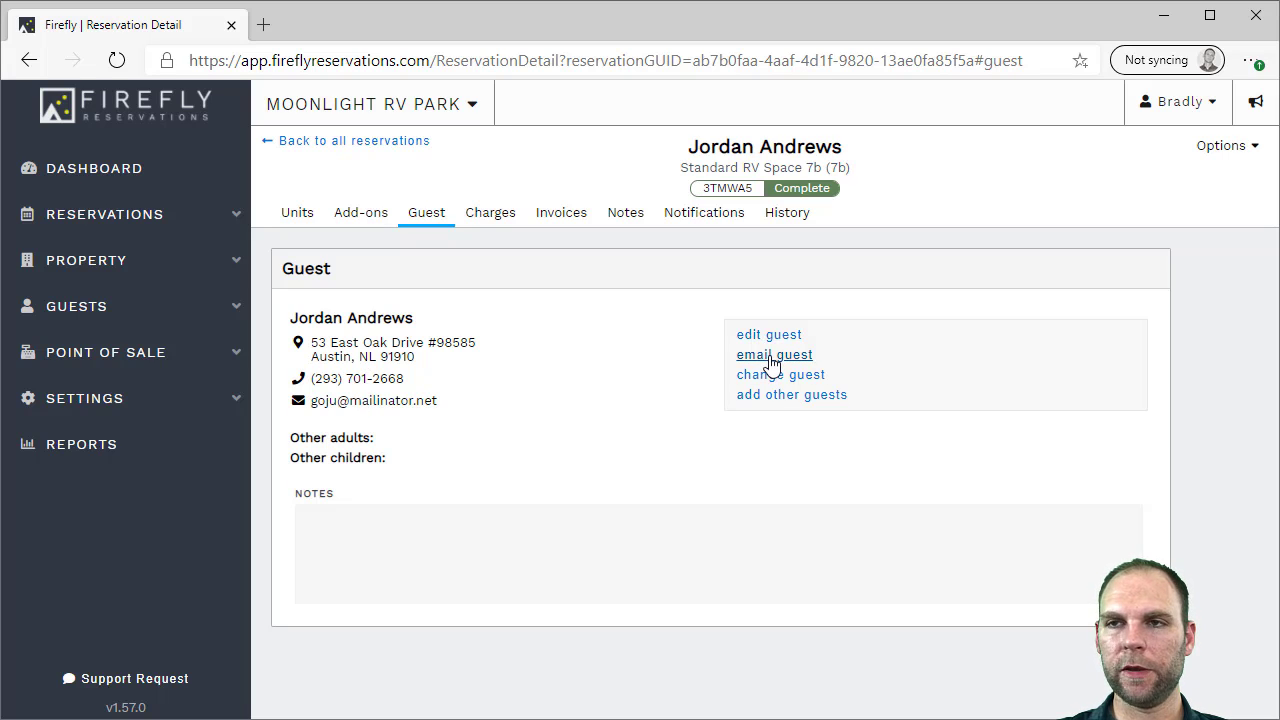
Show the Charges list: Late Fee $15.00, Firewood Bundle $5.00 and the $285.00 stay
left_click(491, 222)
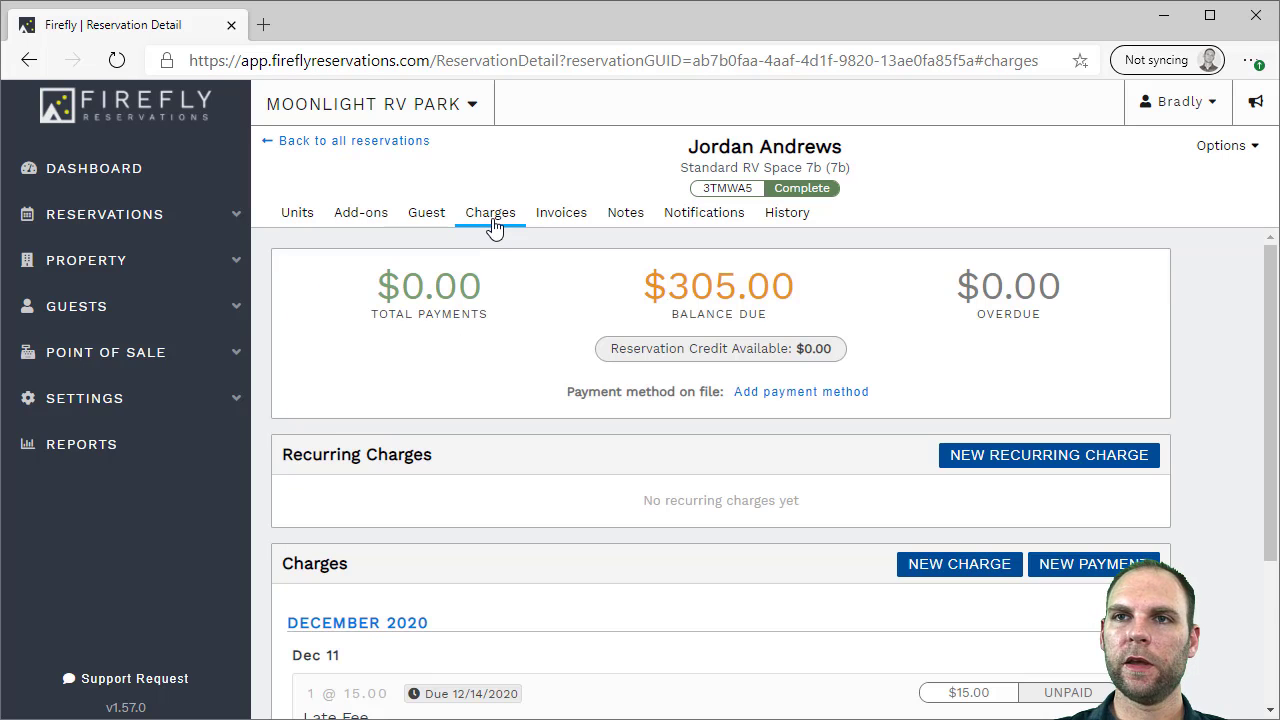
mouse_move(1272, 276)
left_mouse_down()
mouse_move(1272, 299)
mouse_move(1275, 285)
left_mouse_up()
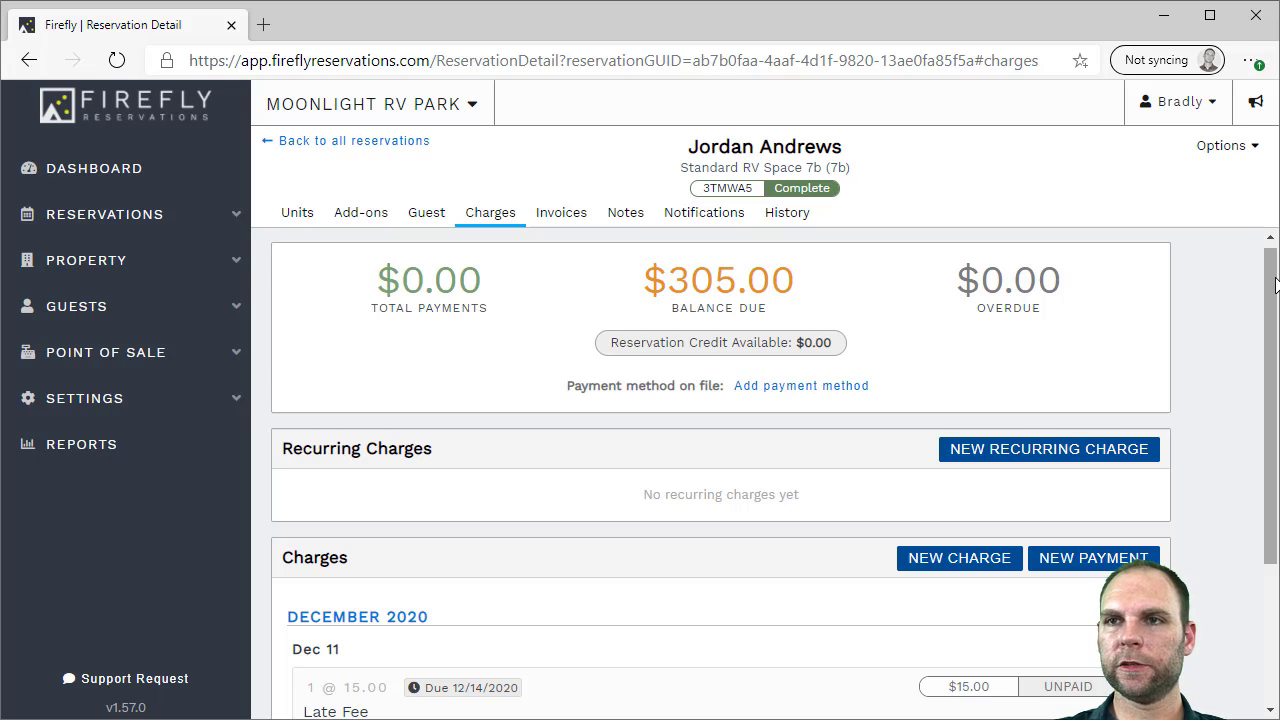
left_click_drag(1275, 285, 1272, 461)
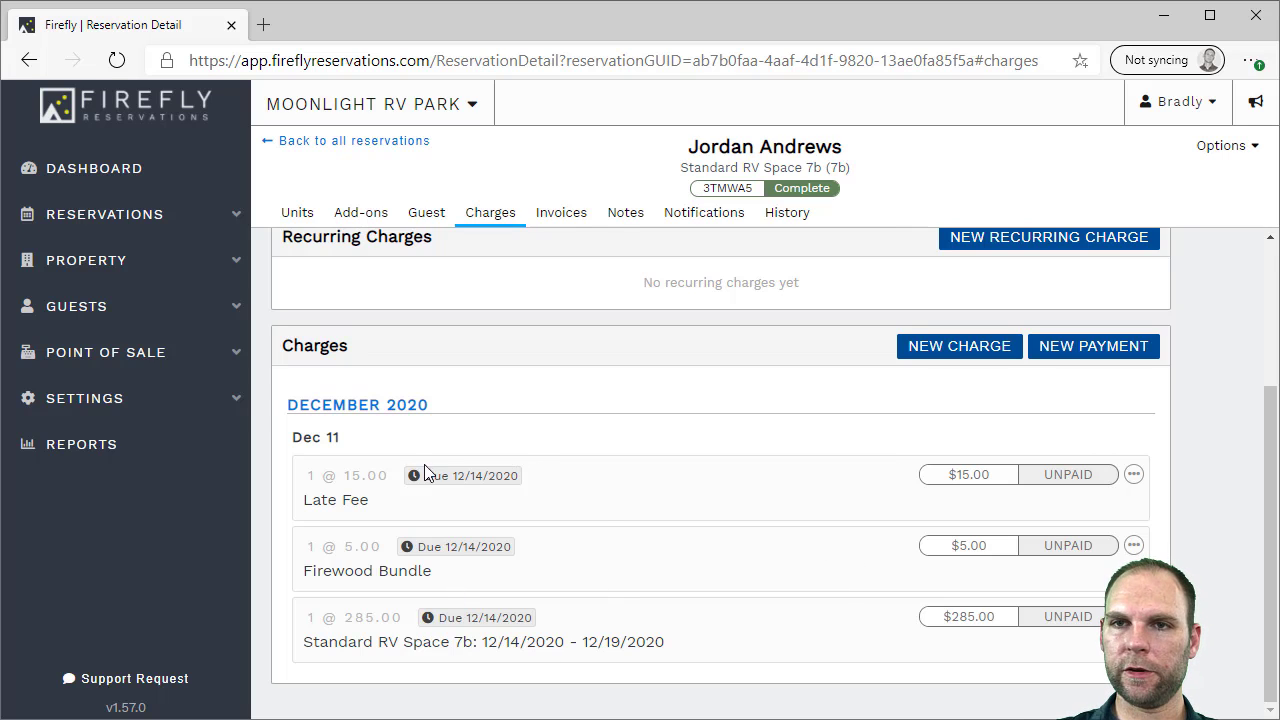
Record a $290.00 Cash payment covering all charges except the Late Fee, with no emailed receipt
left_click(1045, 358)
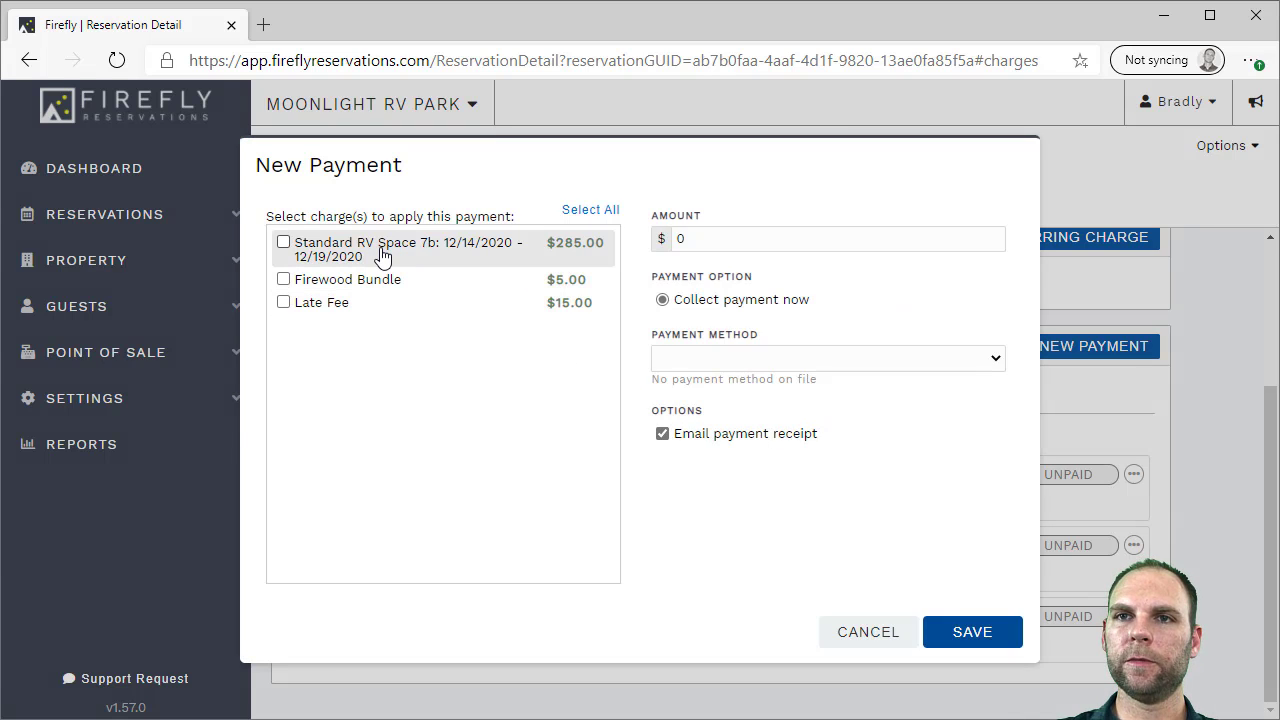
left_click(590, 210)
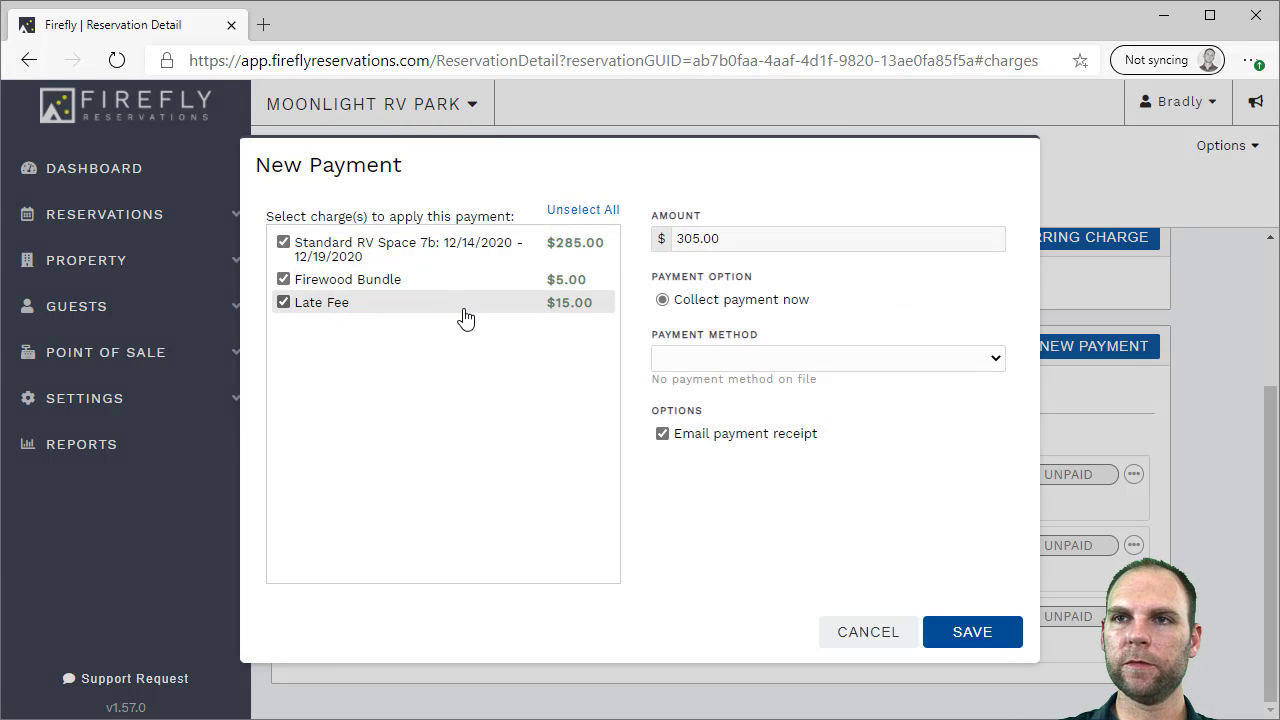
left_click(727, 358)
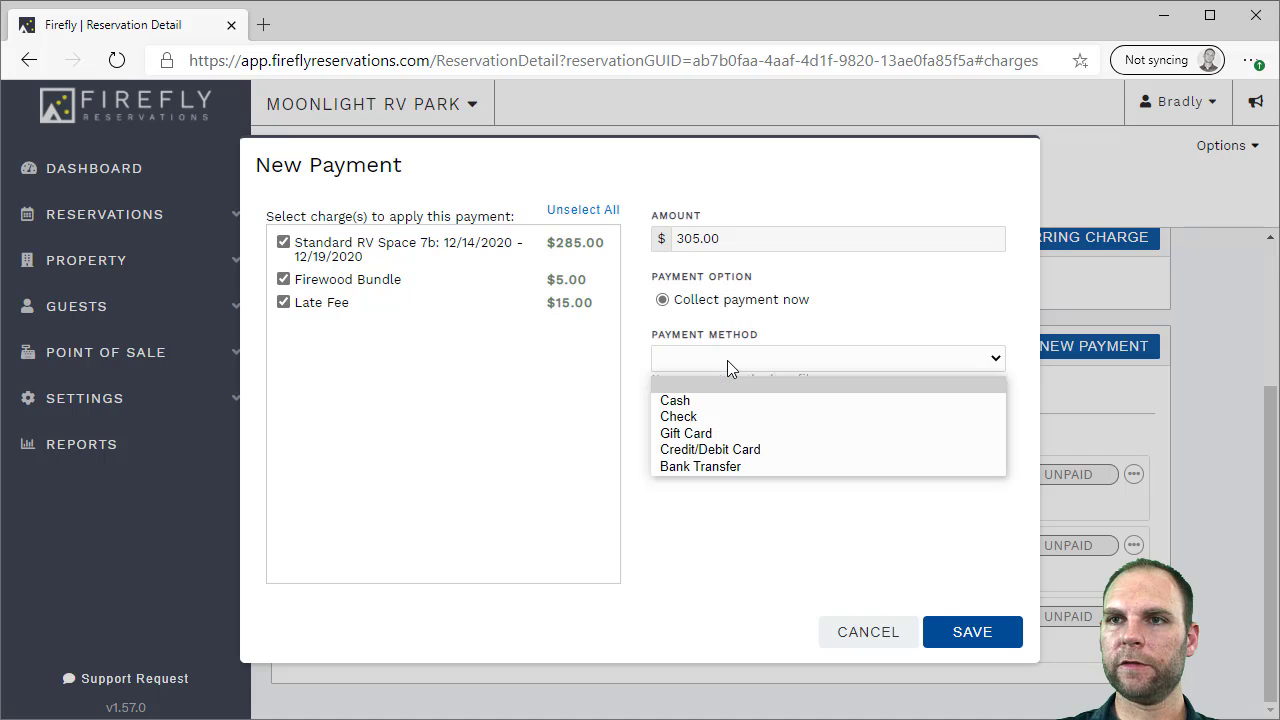
left_click(727, 436)
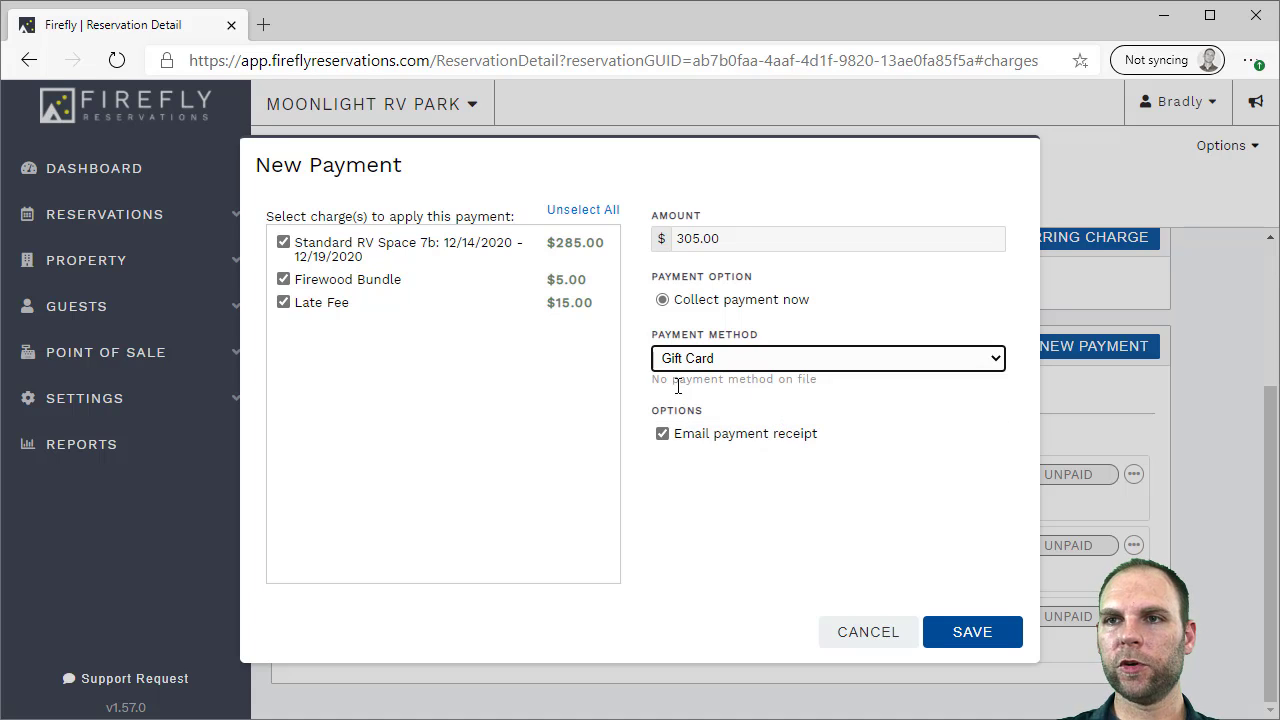
left_click(762, 368)
left_click(729, 401)
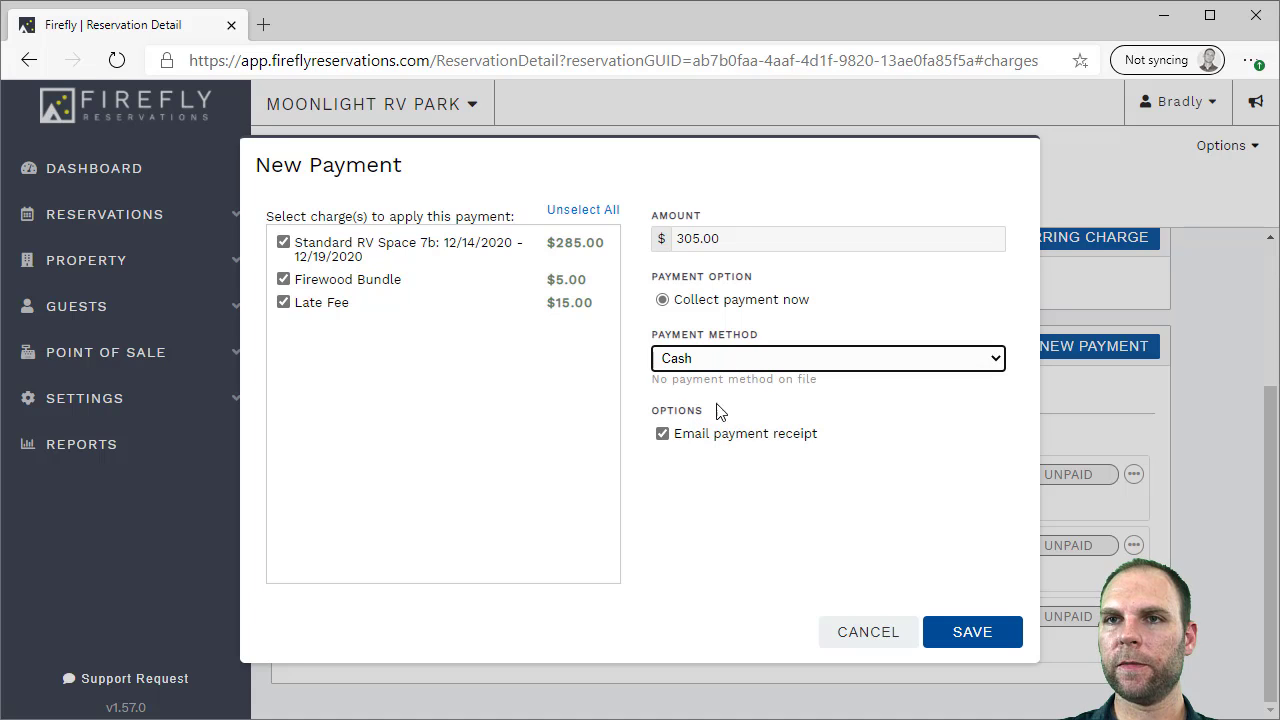
left_click(316, 305)
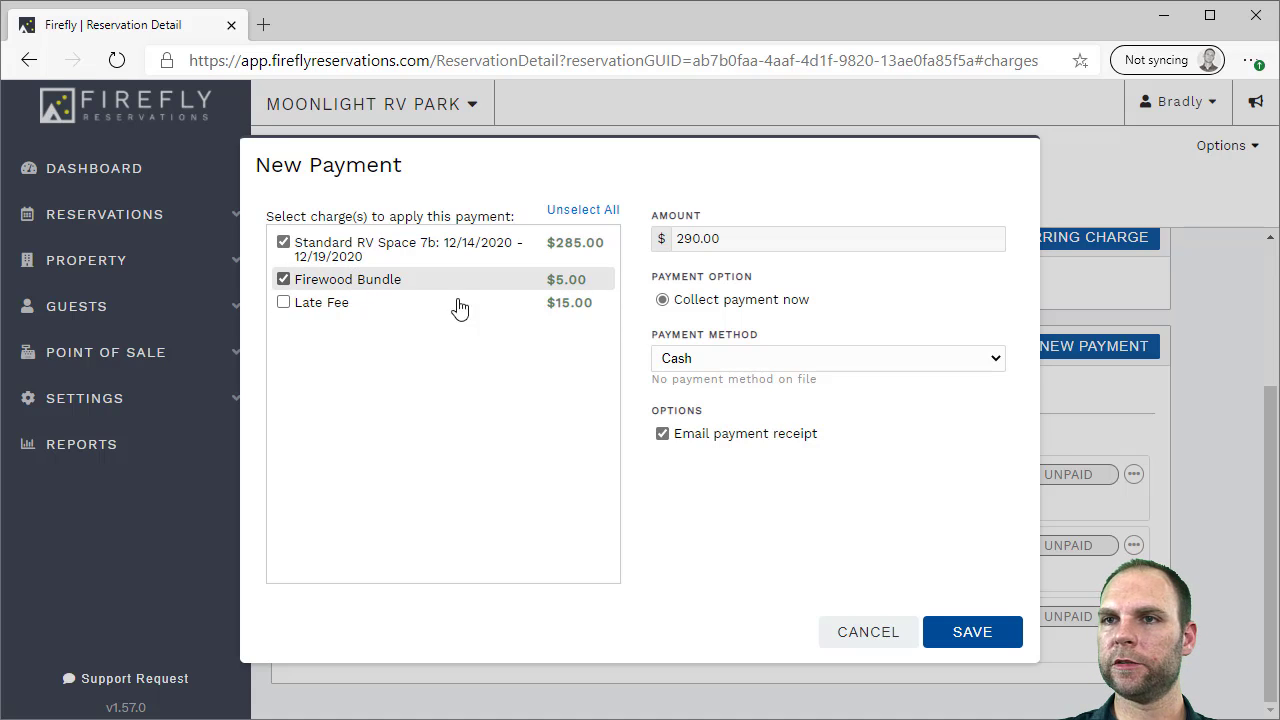
left_click(783, 445)
left_click(946, 629)
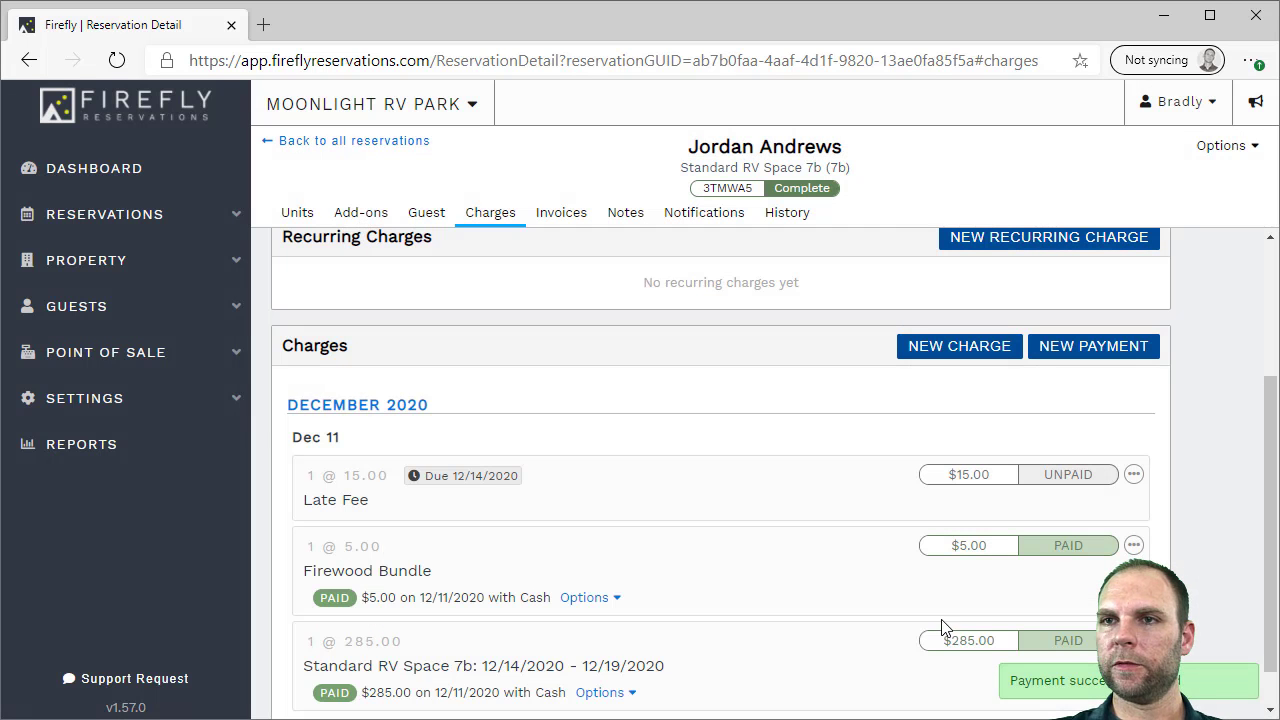
scroll(722, 538, "down", 1)
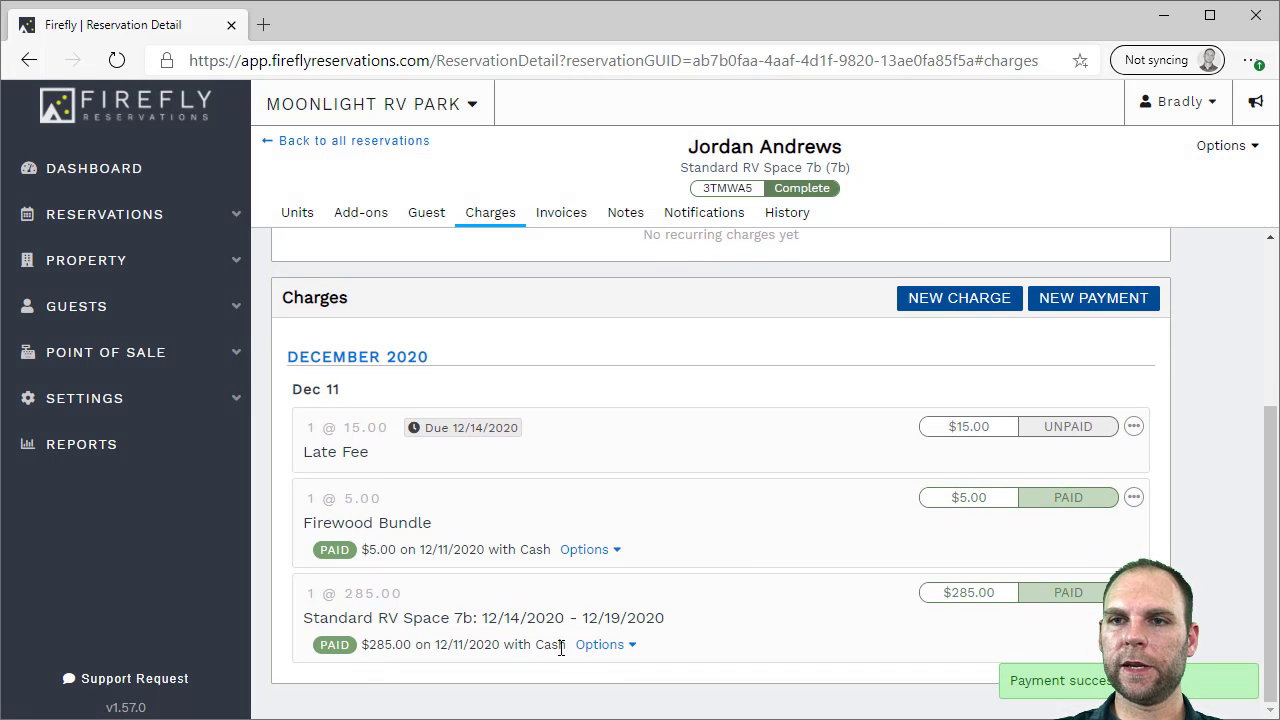
scroll(544, 557, "up", 2)
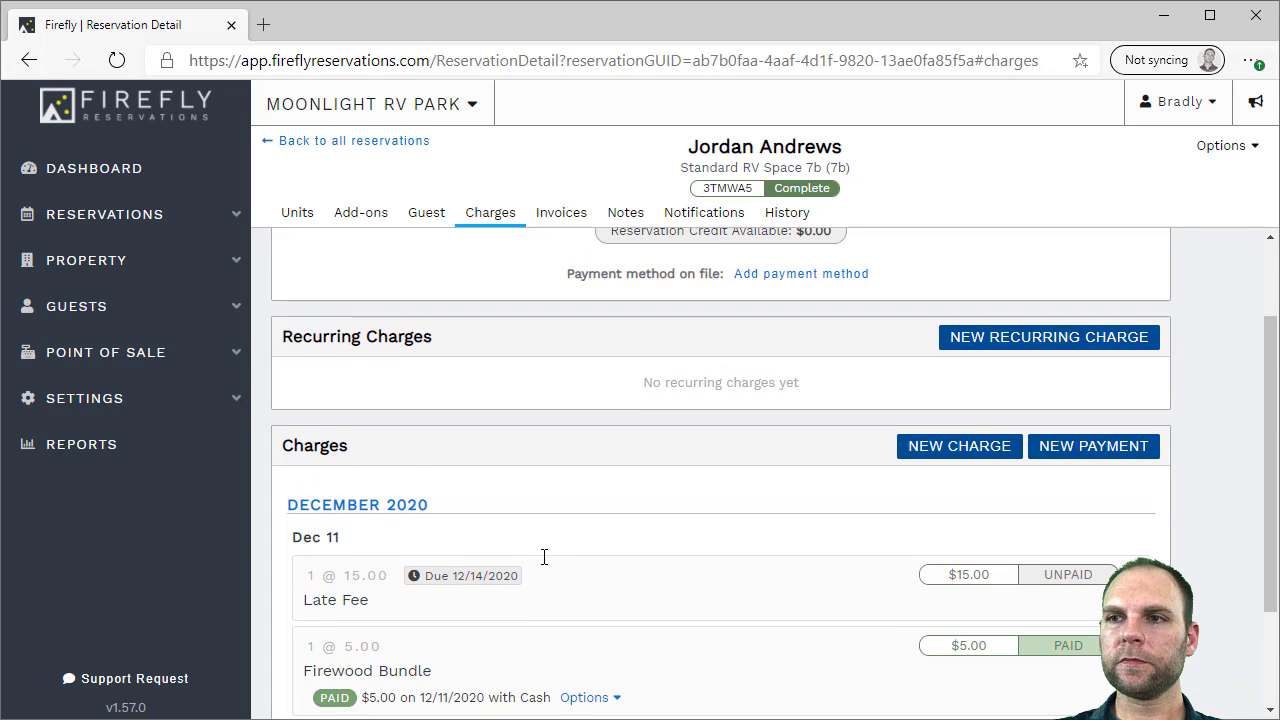
scroll(840, 410, "up", 2)
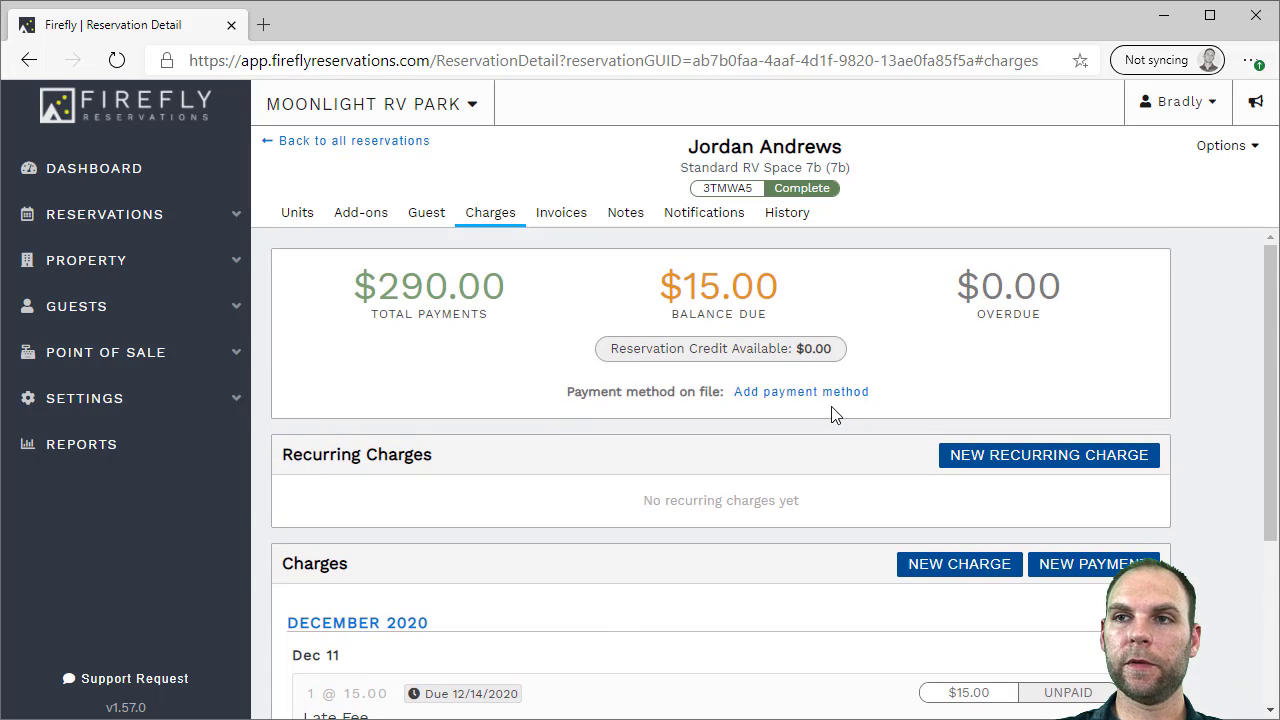
Enter the card number and save a MasterCard as the payment method on file, then return to the reservation
left_click(806, 396)
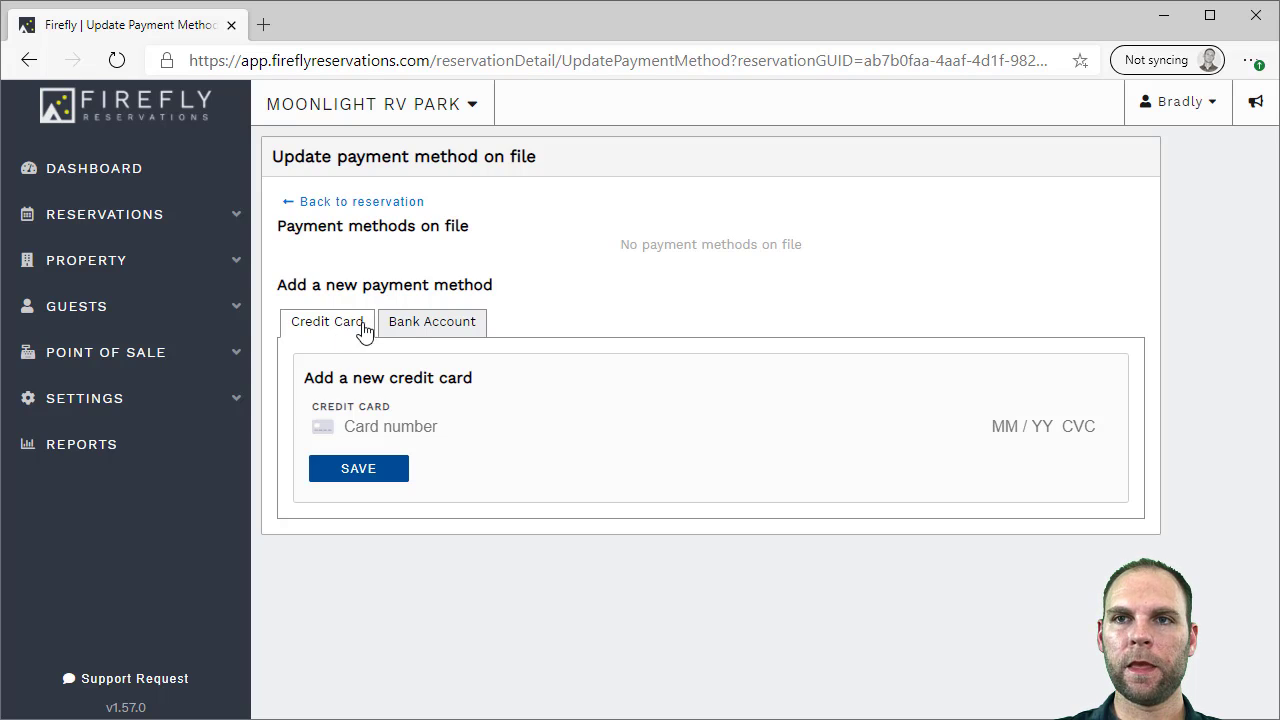
left_click(418, 326)
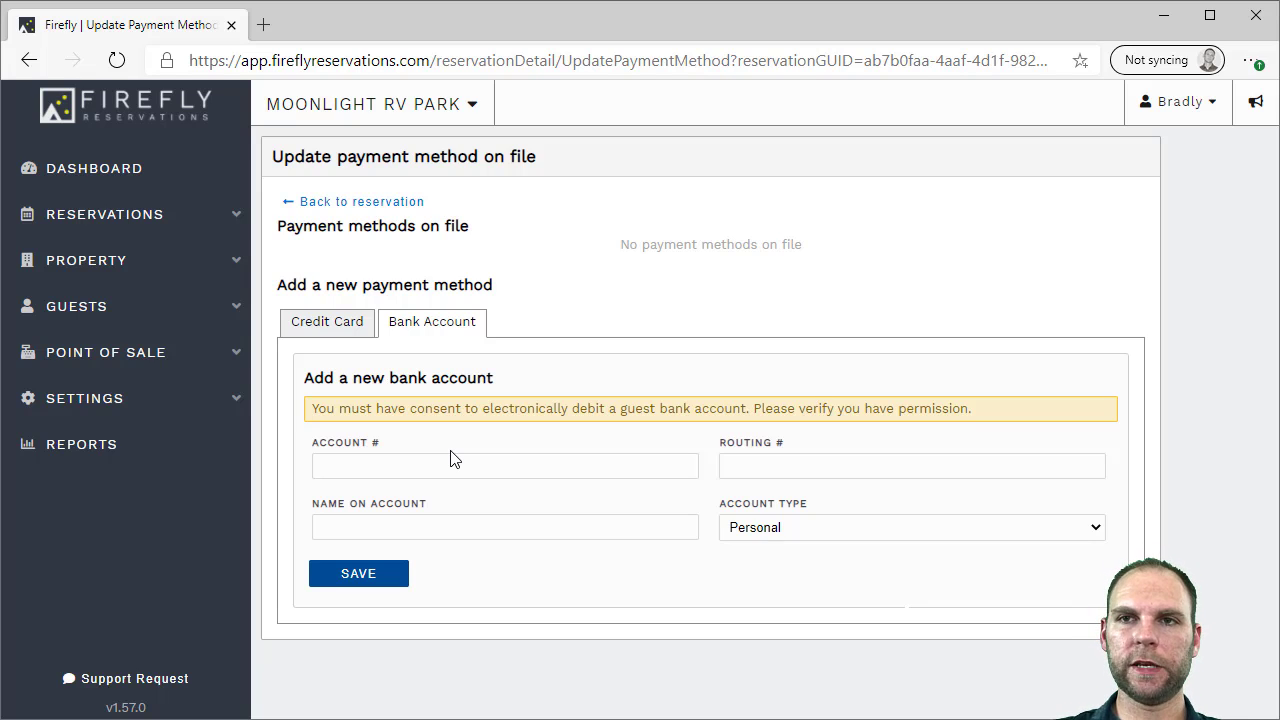
left_click(365, 330)
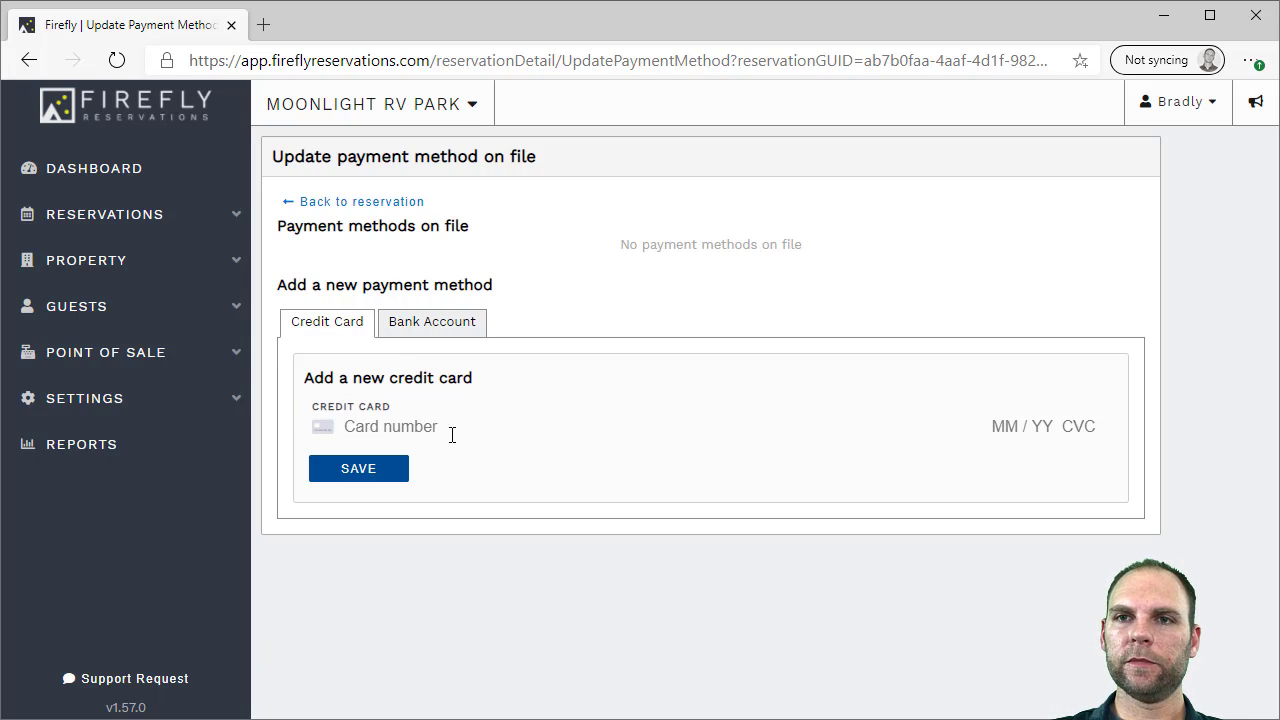
left_click(397, 430)
type("555555555 5555 4444")
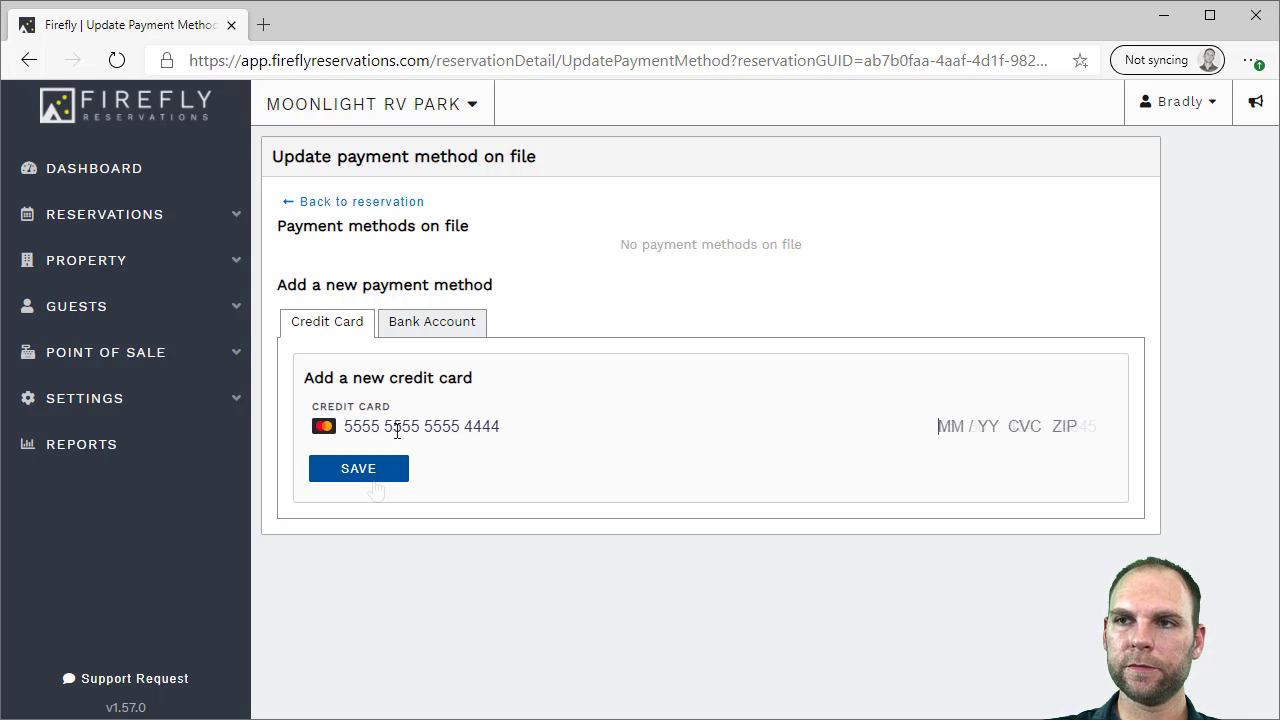
left_click(380, 474)
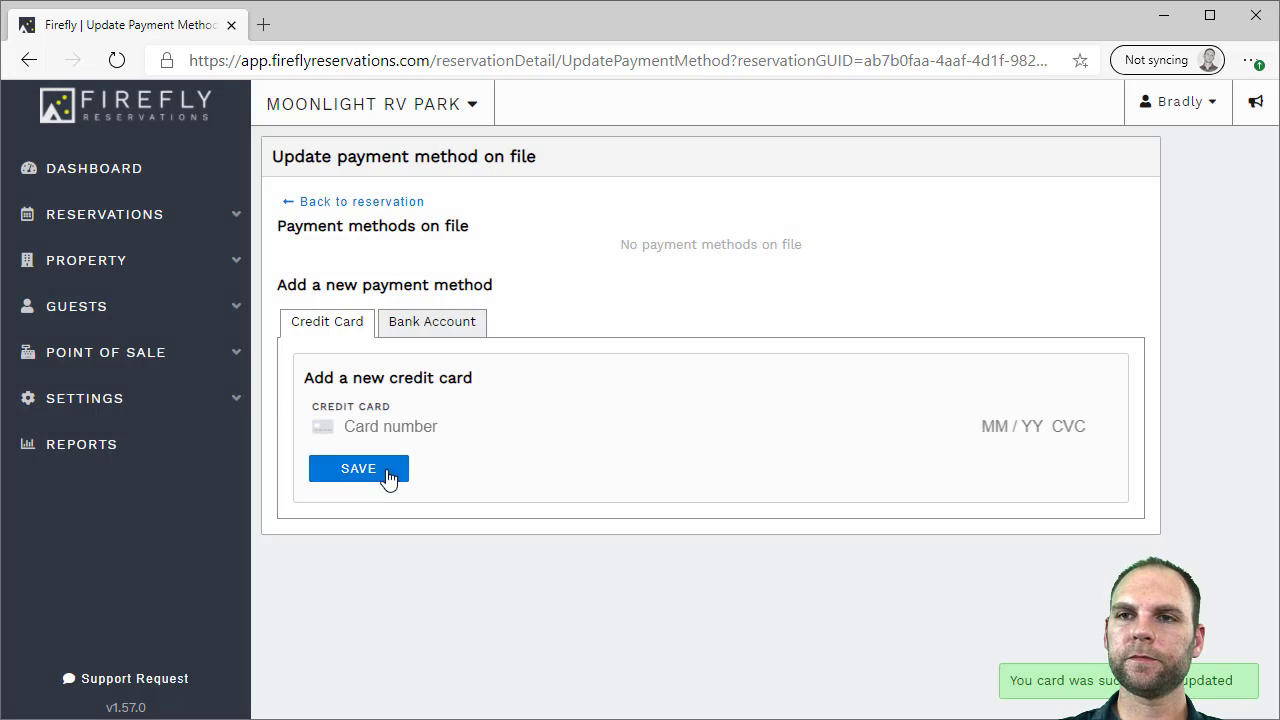
left_click(366, 207)
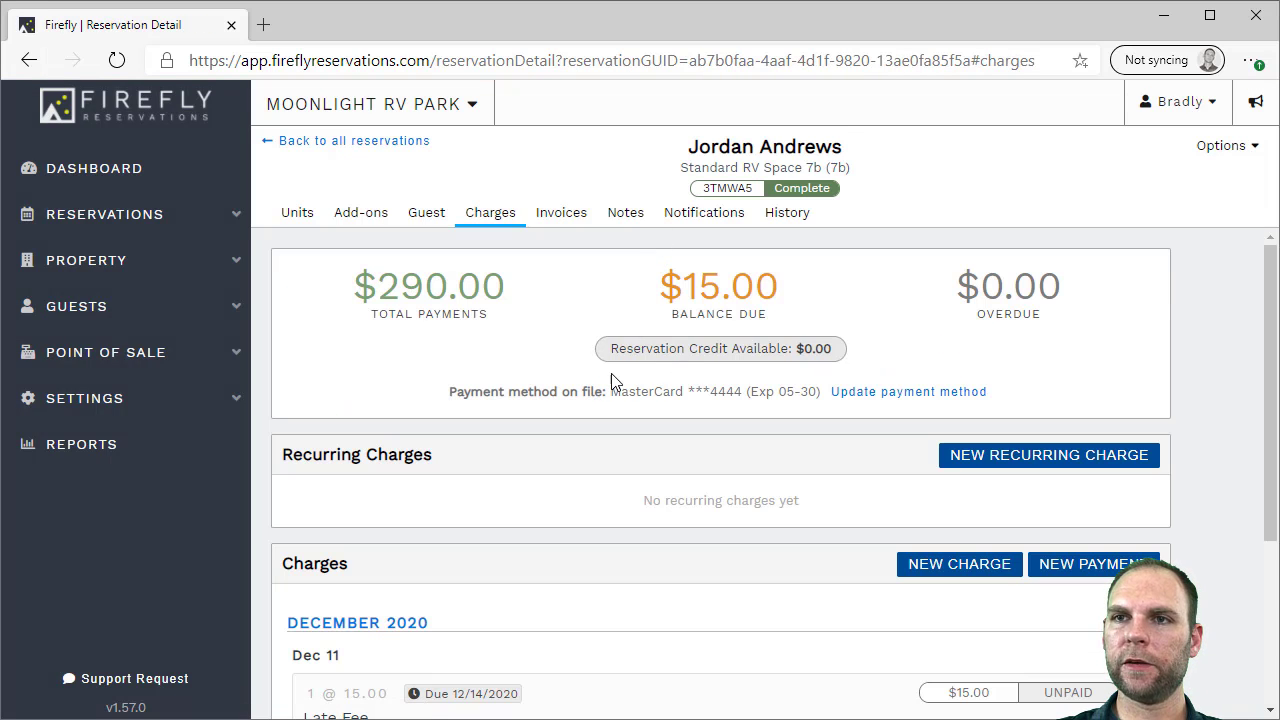
left_click_drag(611, 393, 738, 398)
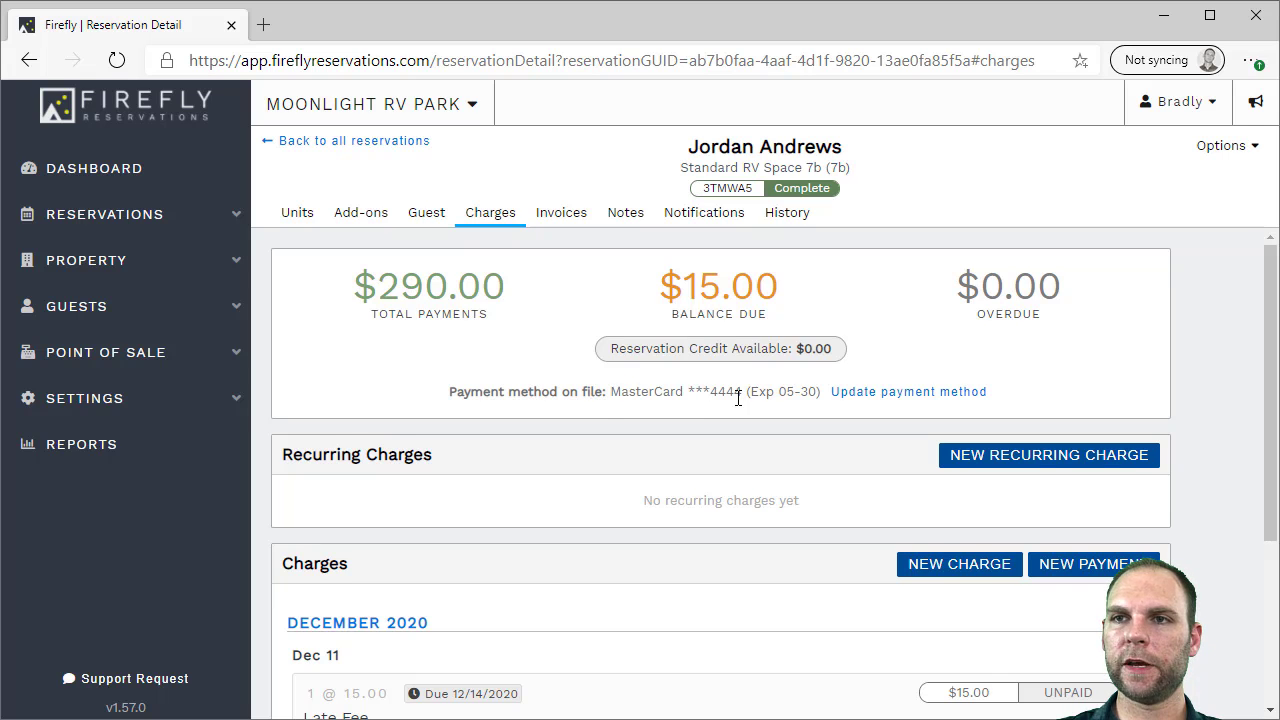
Start adding a payment to the $15.00 Late Fee charge
left_click(738, 398)
scroll(738, 405, "down", 3)
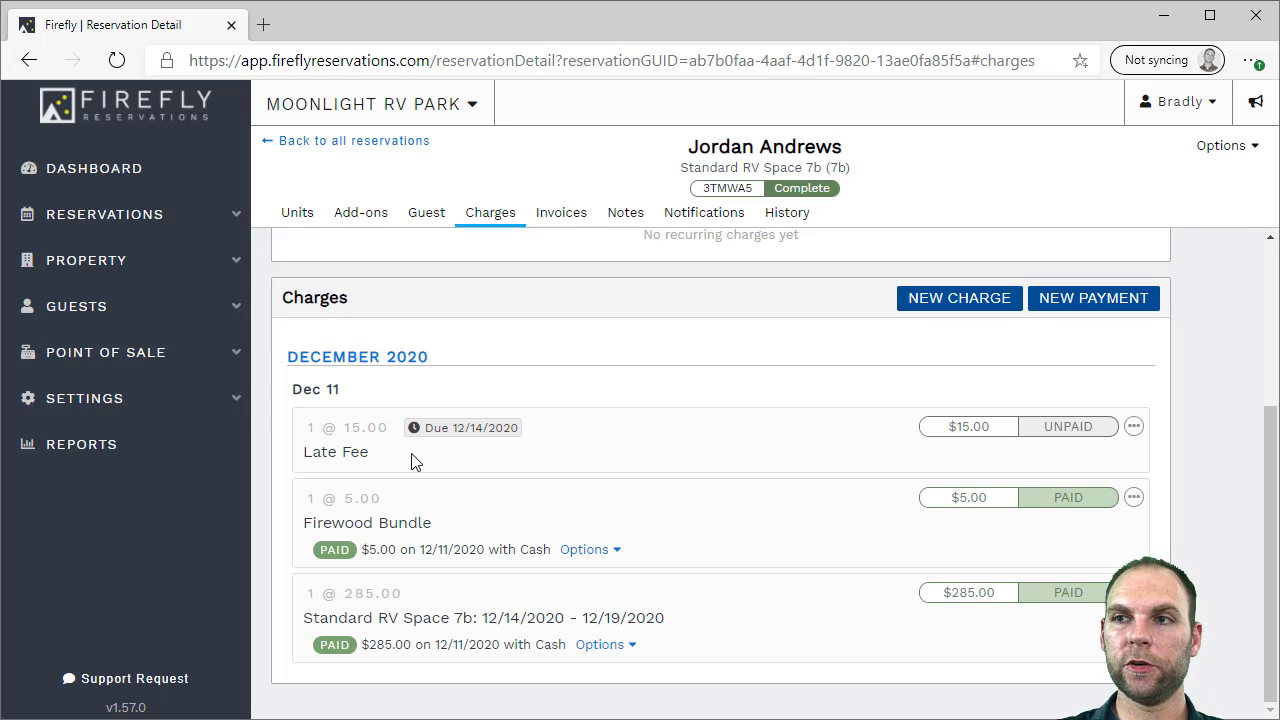
left_click(1133, 427)
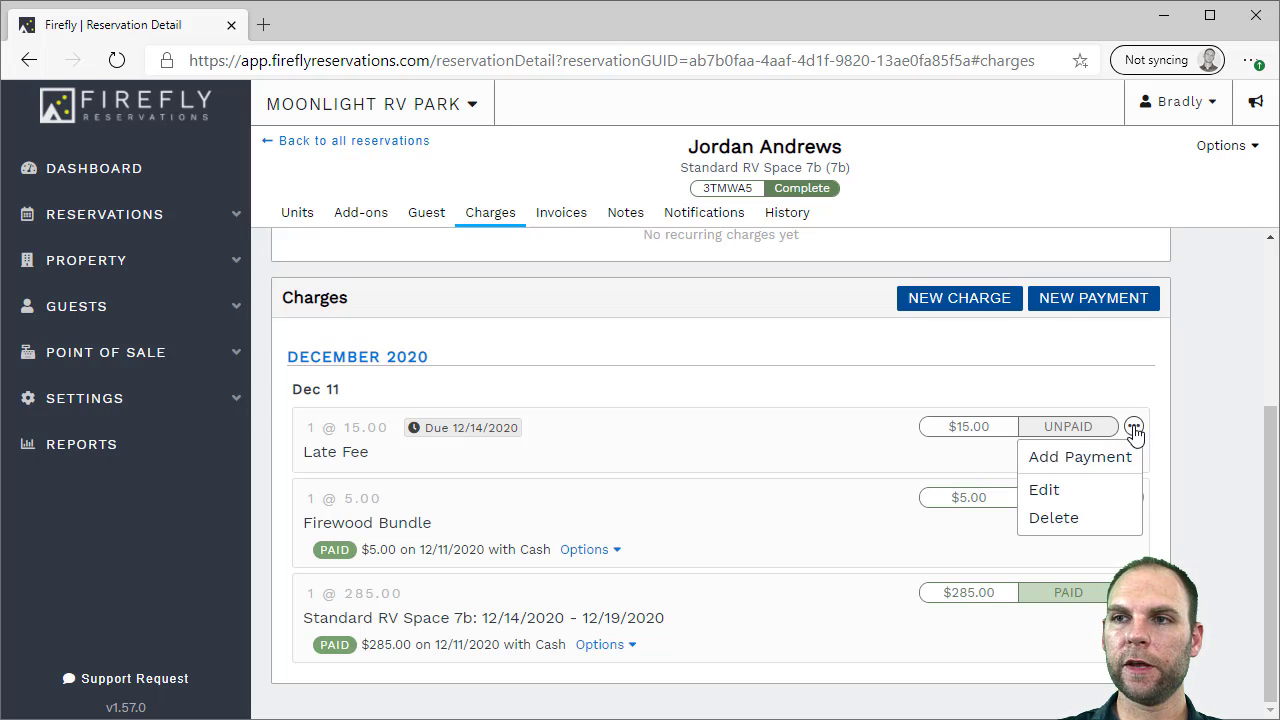
left_click(1092, 458)
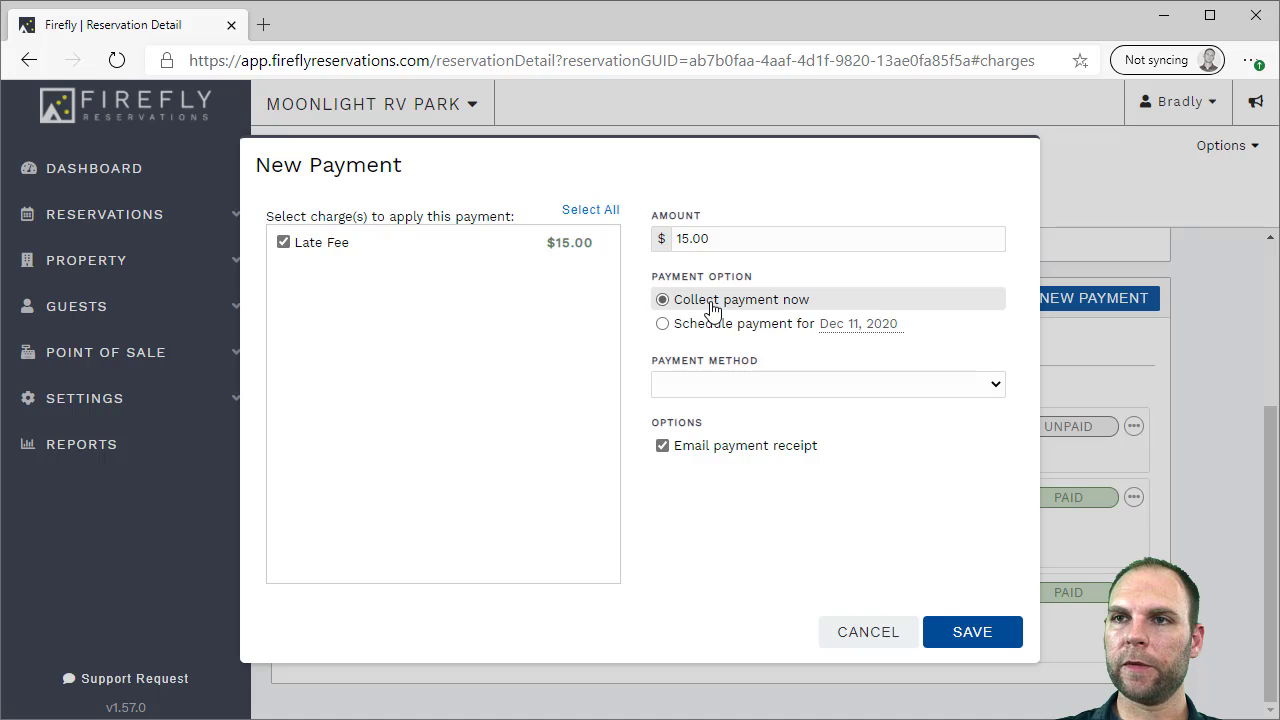
Schedule it for Dec 12, 2020 on the credit/debit card, with notification and receipt emails off
left_click(697, 334)
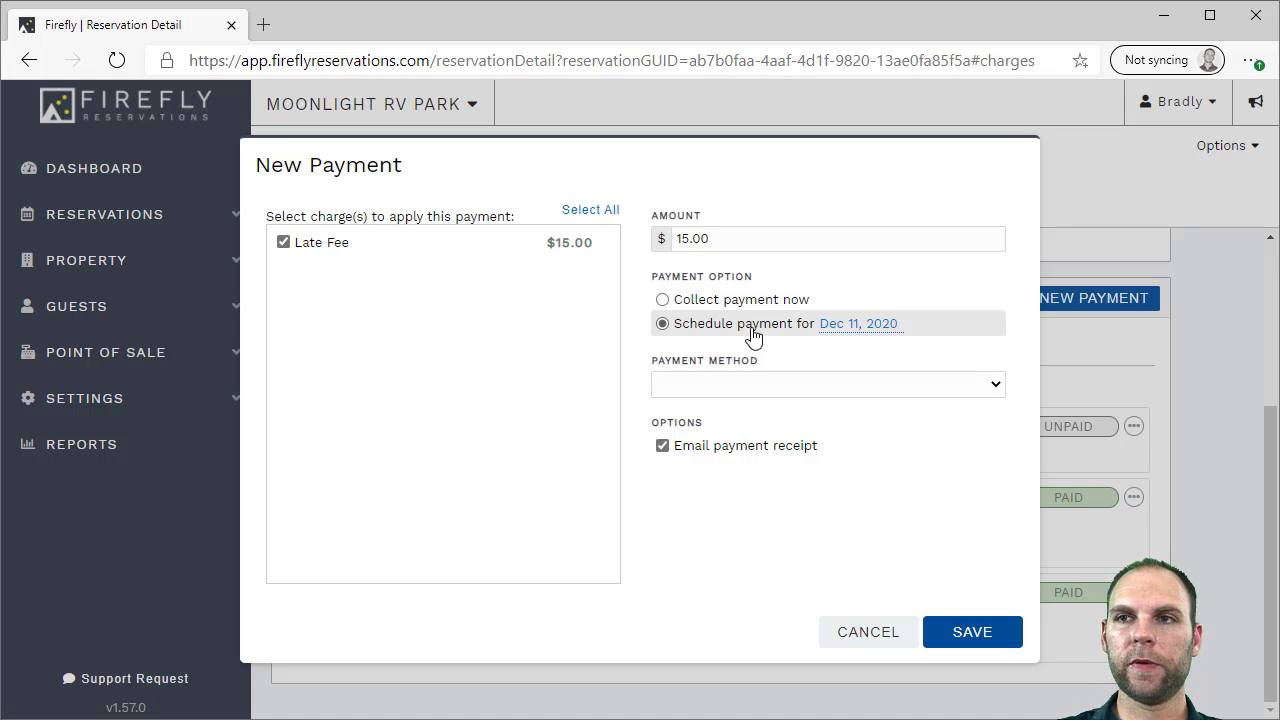
left_click(836, 326)
left_click(1036, 450)
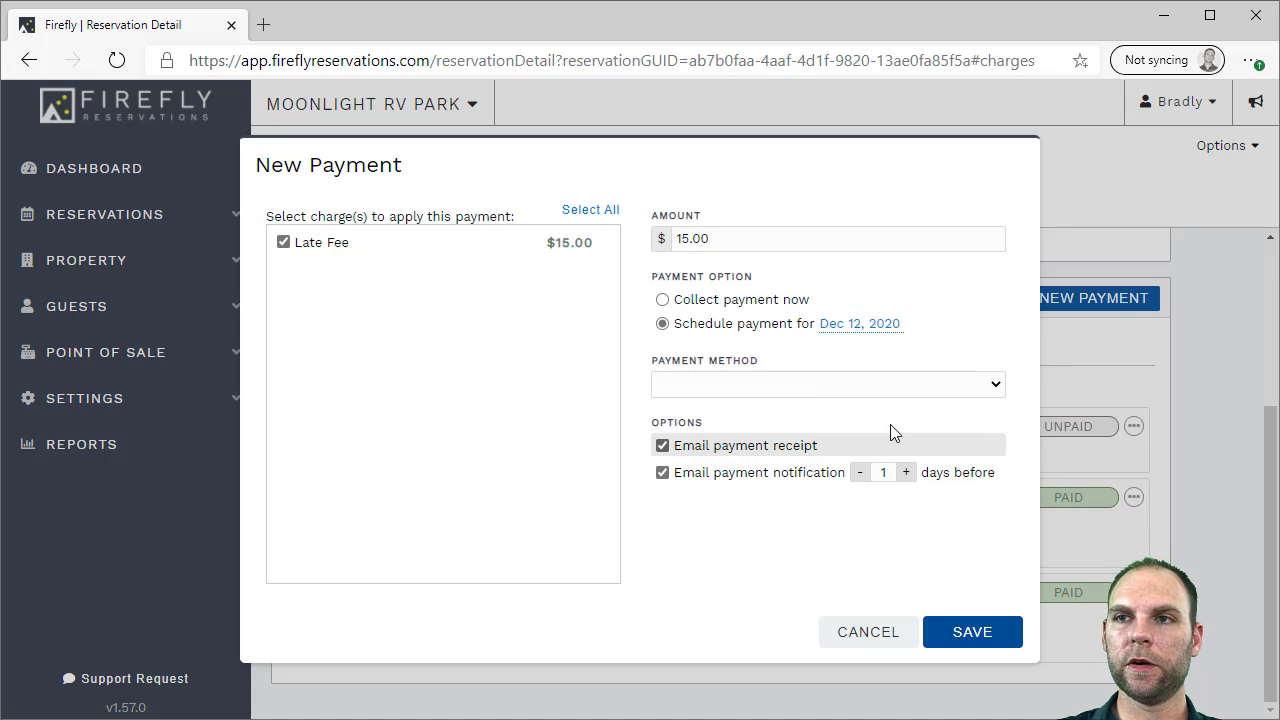
left_click(780, 393)
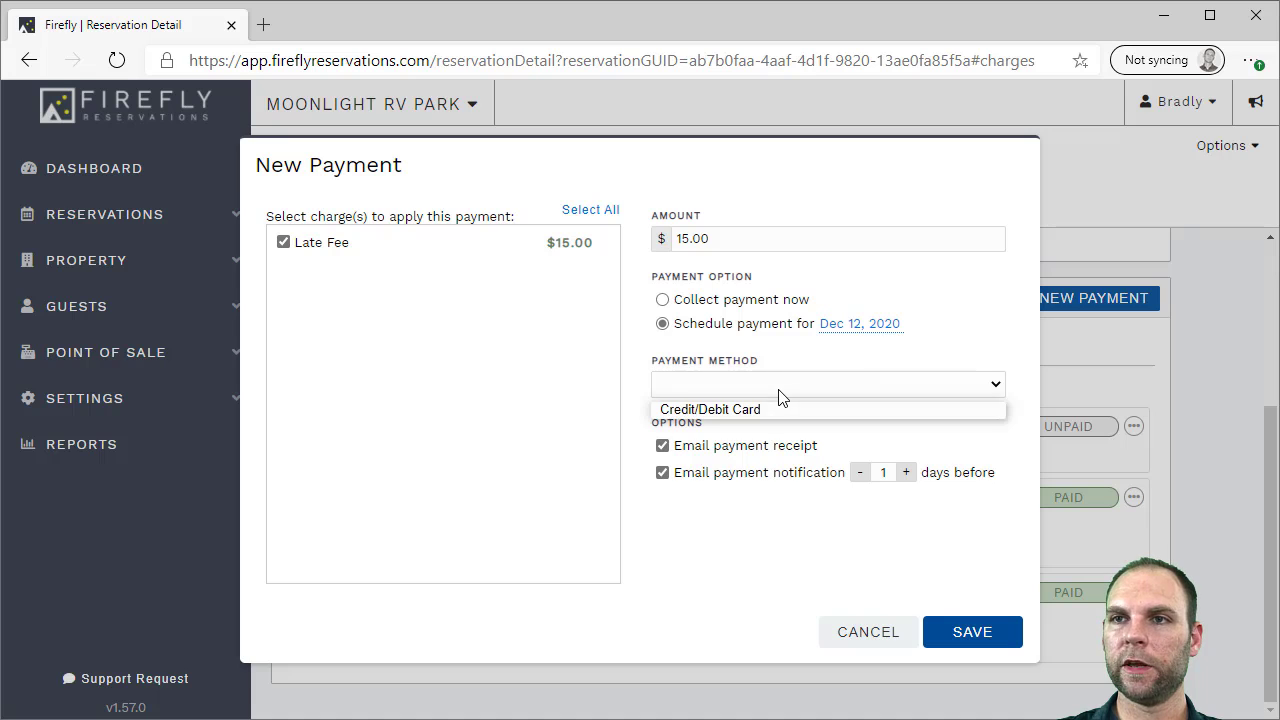
left_click(718, 411)
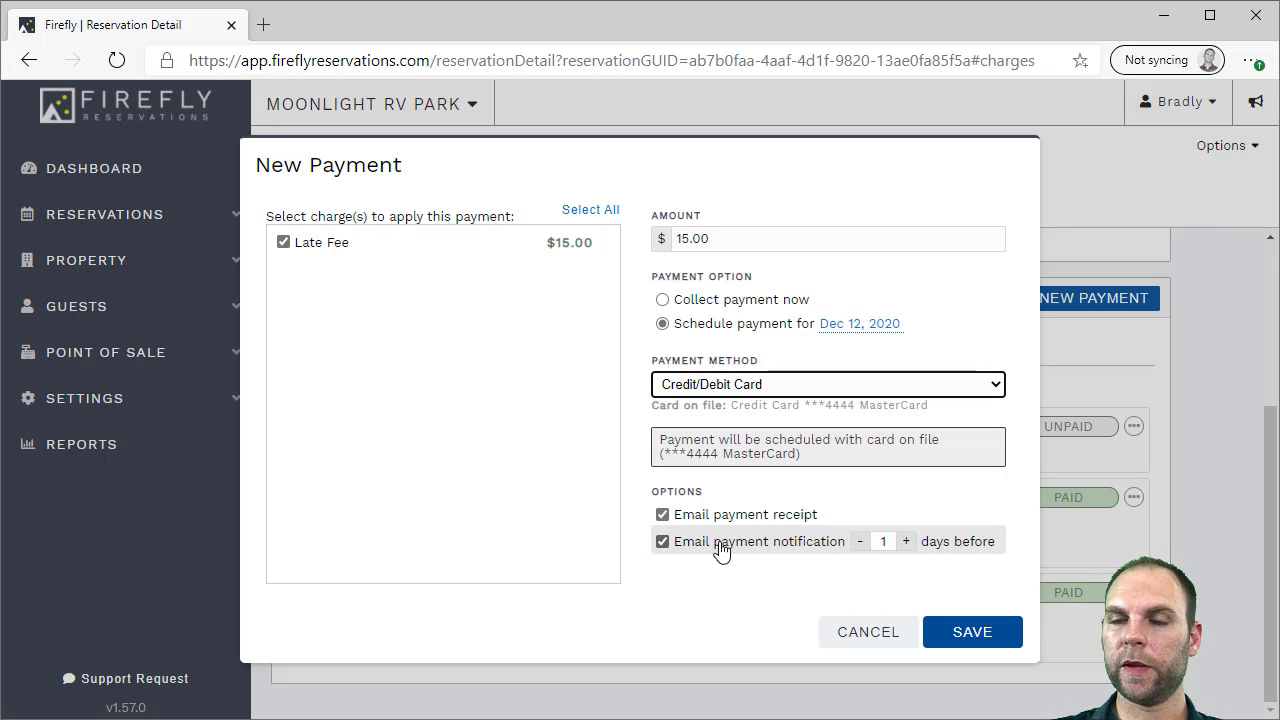
left_click(720, 546)
left_click(731, 518)
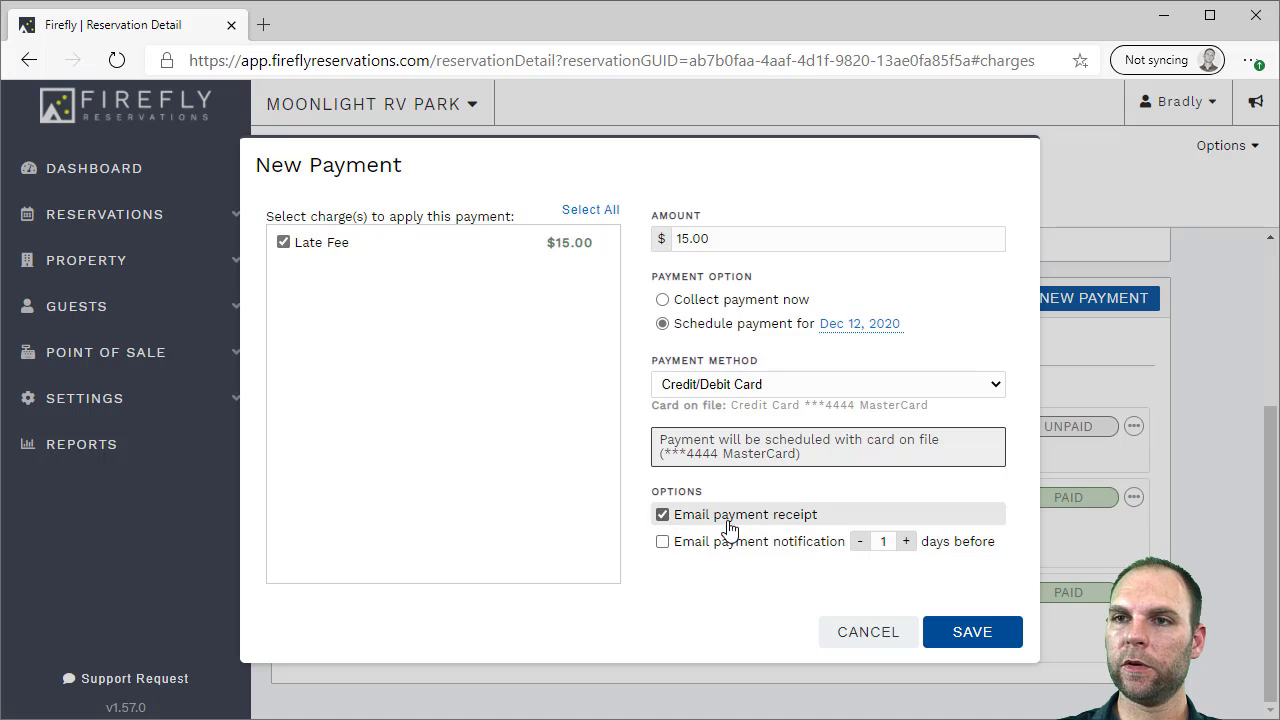
Save the Late Fee payment scheduled for 12/12/2020 on the stored card
left_click(961, 632)
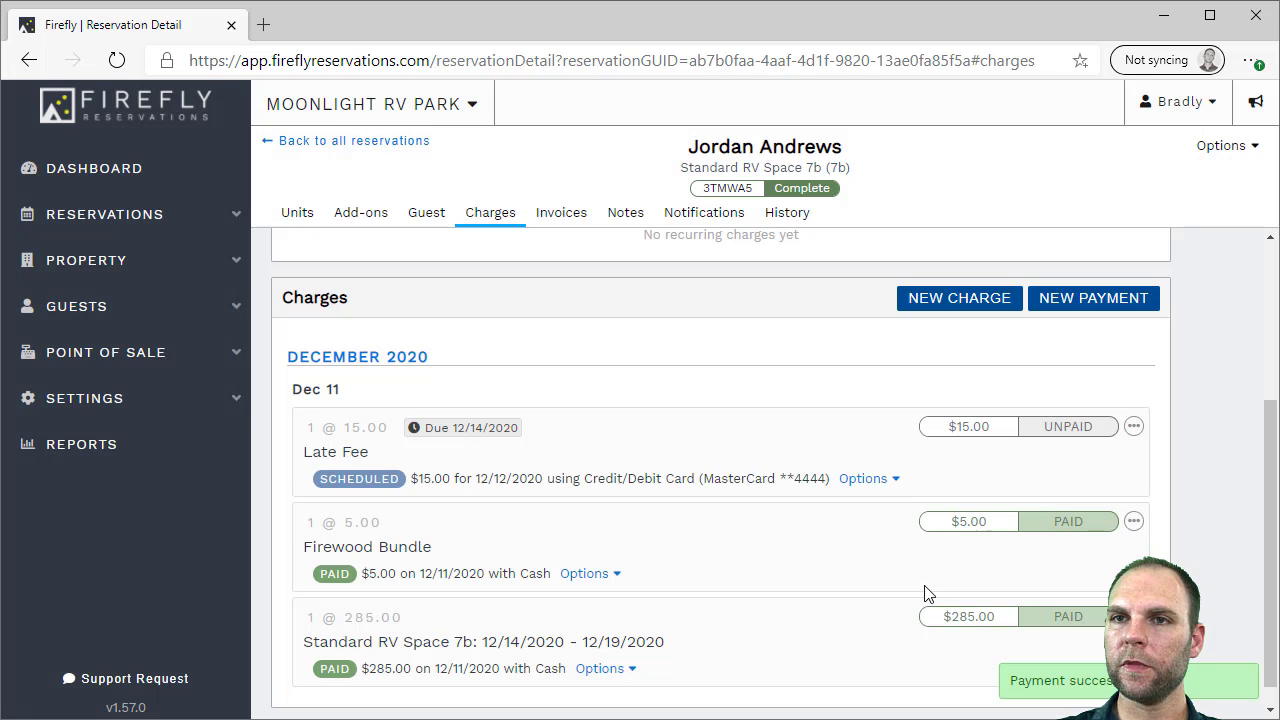
scroll(647, 530, "down", 1)
left_click_drag(406, 454, 557, 454)
left_click(557, 454)
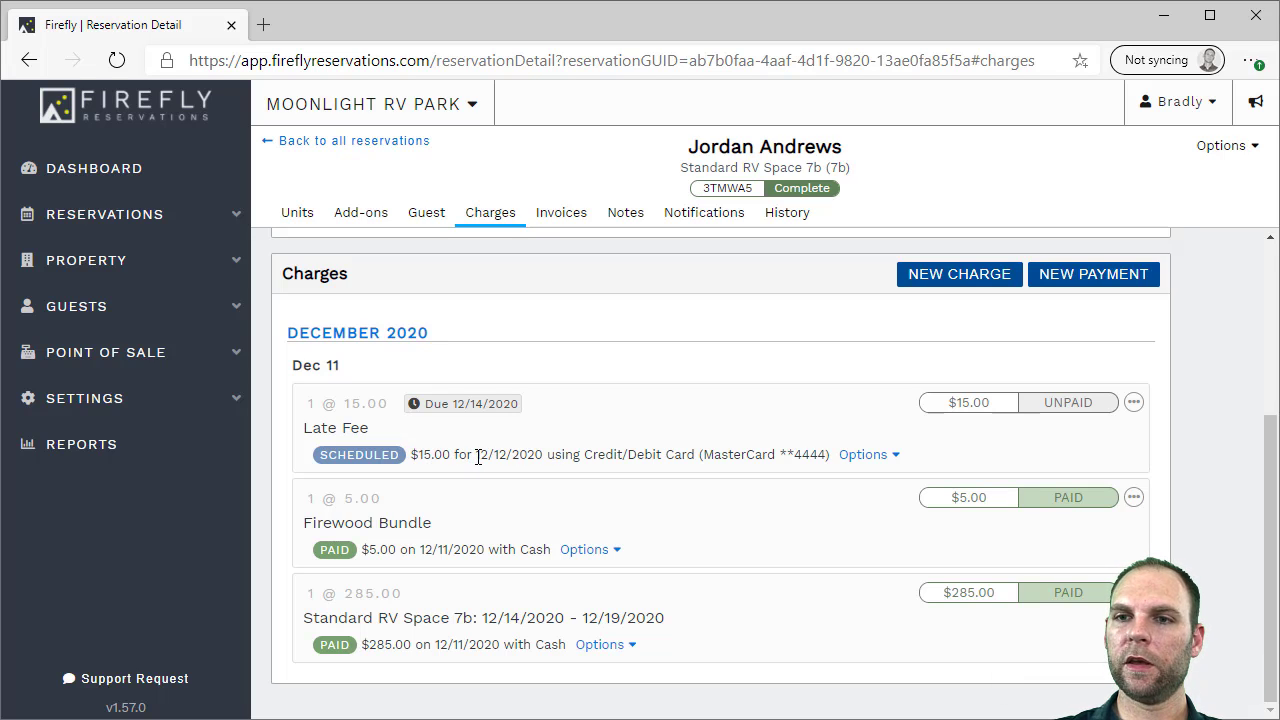
Scroll the Charges tab to review the scheduled payment and the $15.00 balance due
scroll(480, 457, "up", 2)
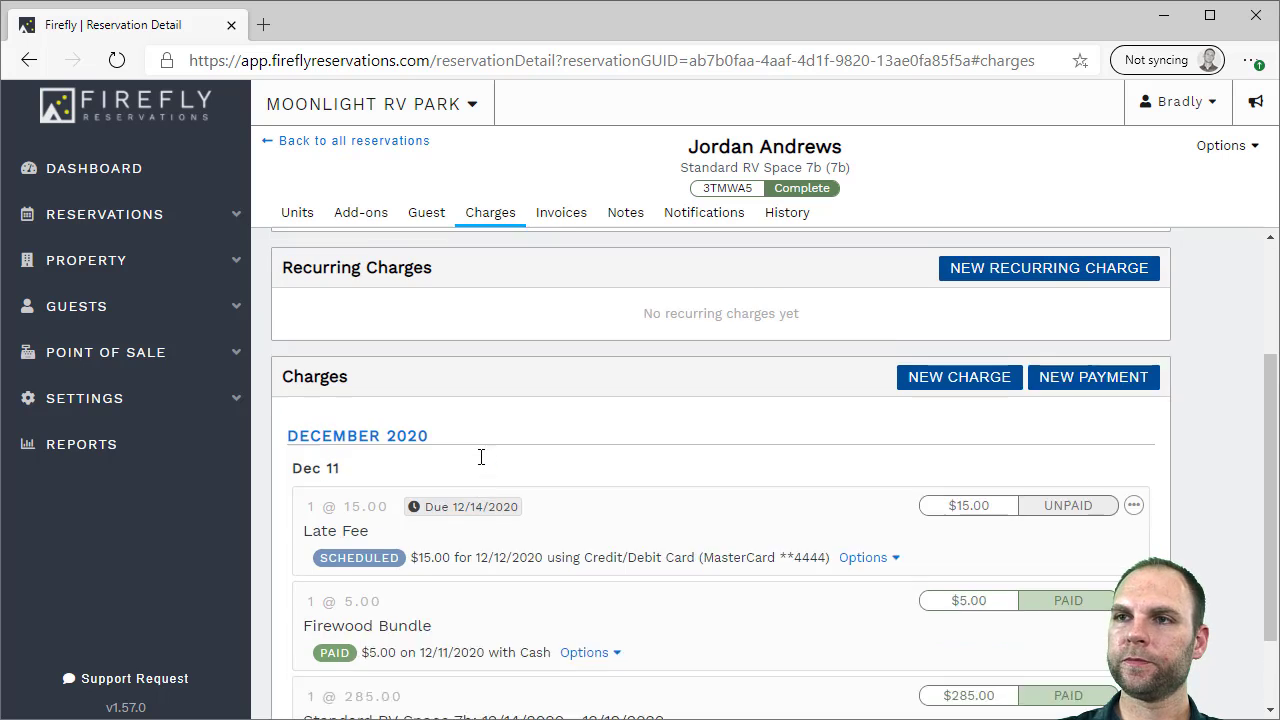
scroll(497, 471, "down", 1)
scroll(497, 471, "up", 2)
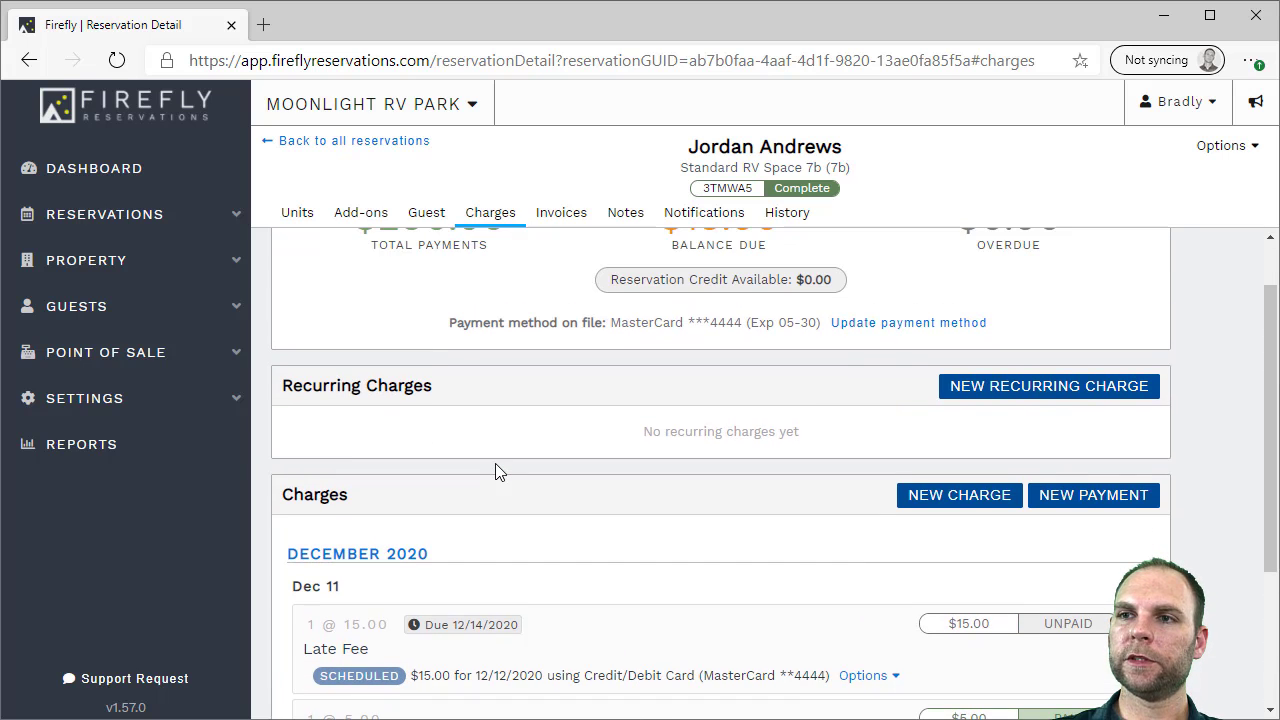
scroll(494, 471, "up", 1)
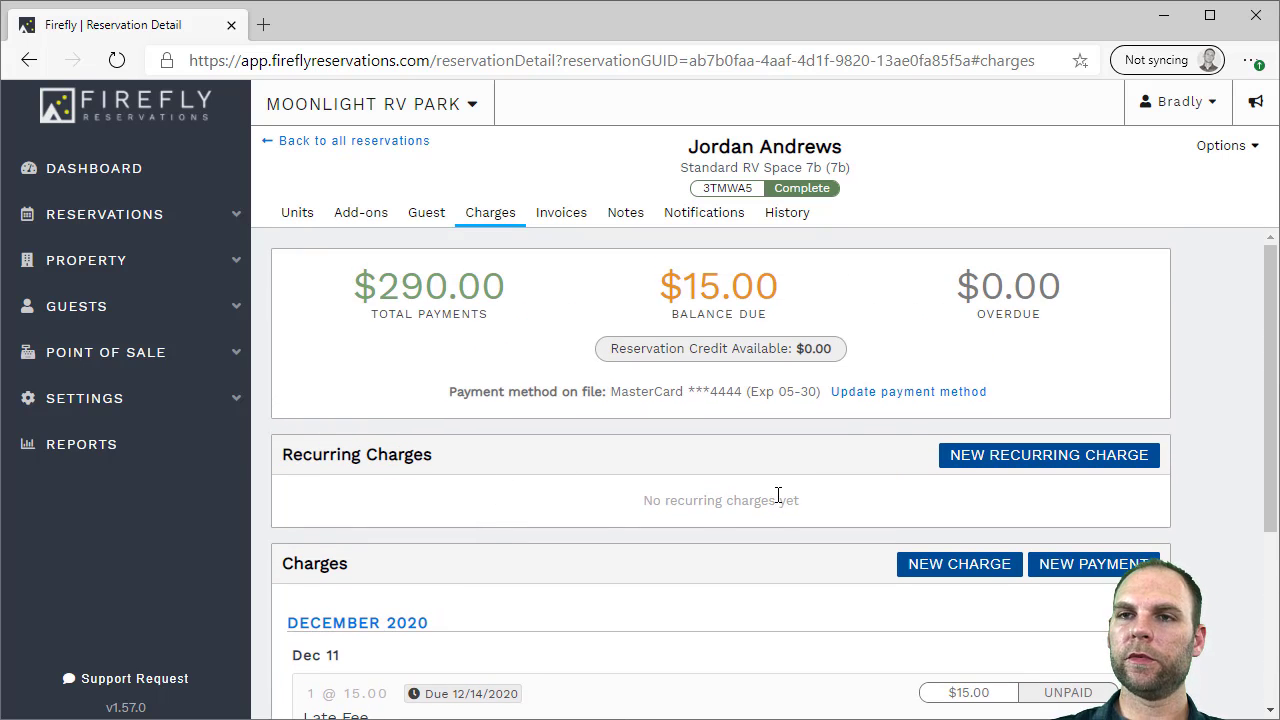
scroll(610, 606, "down", 1)
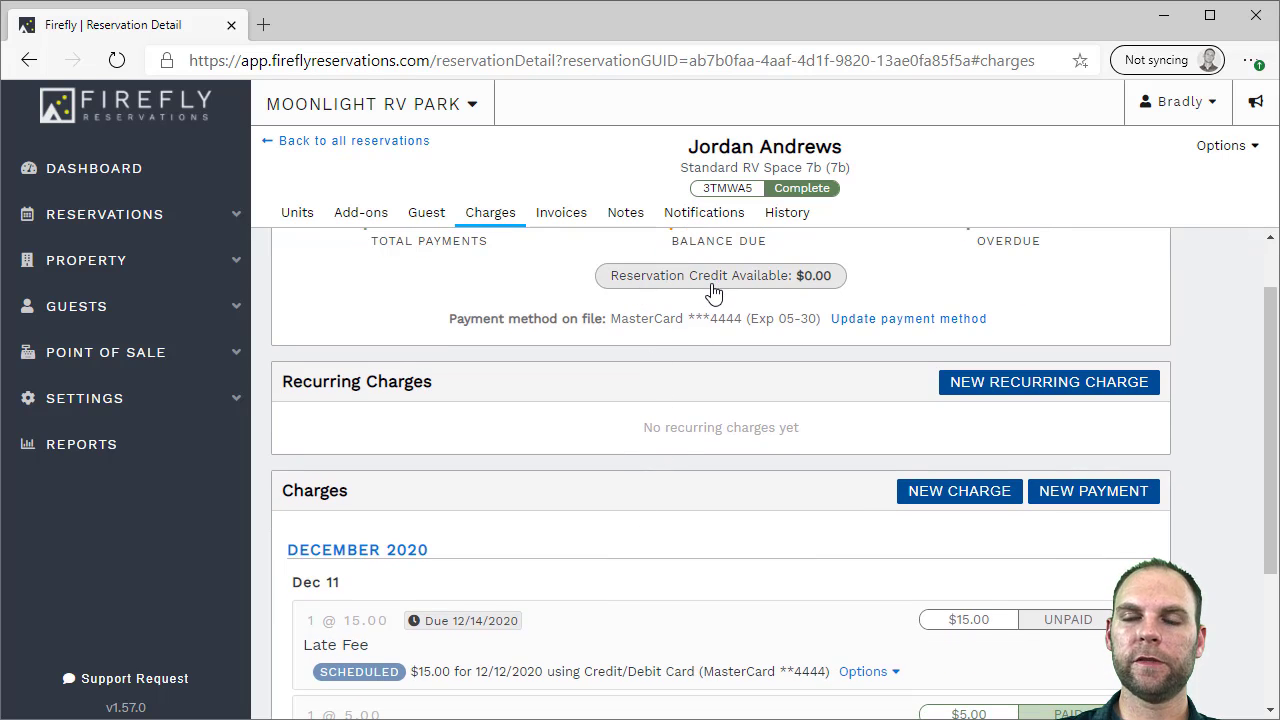
scroll(1040, 393, "up", 1)
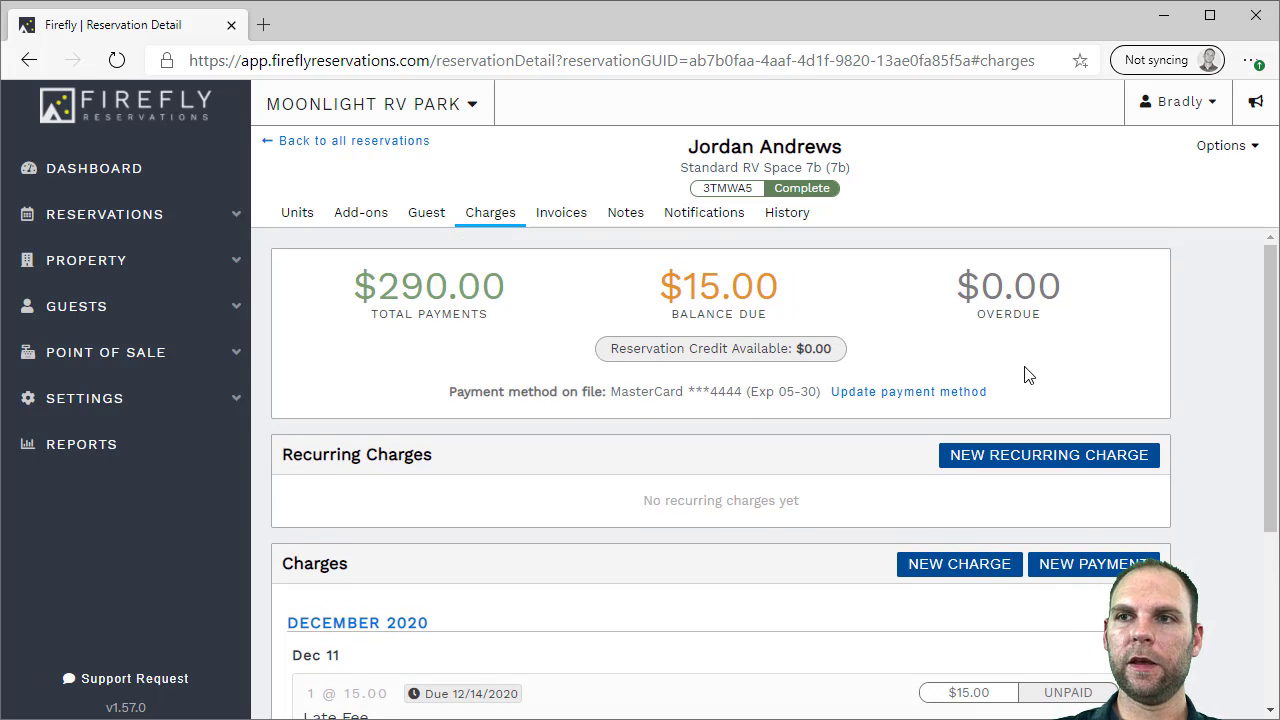
scroll(1025, 362, "down", 2)
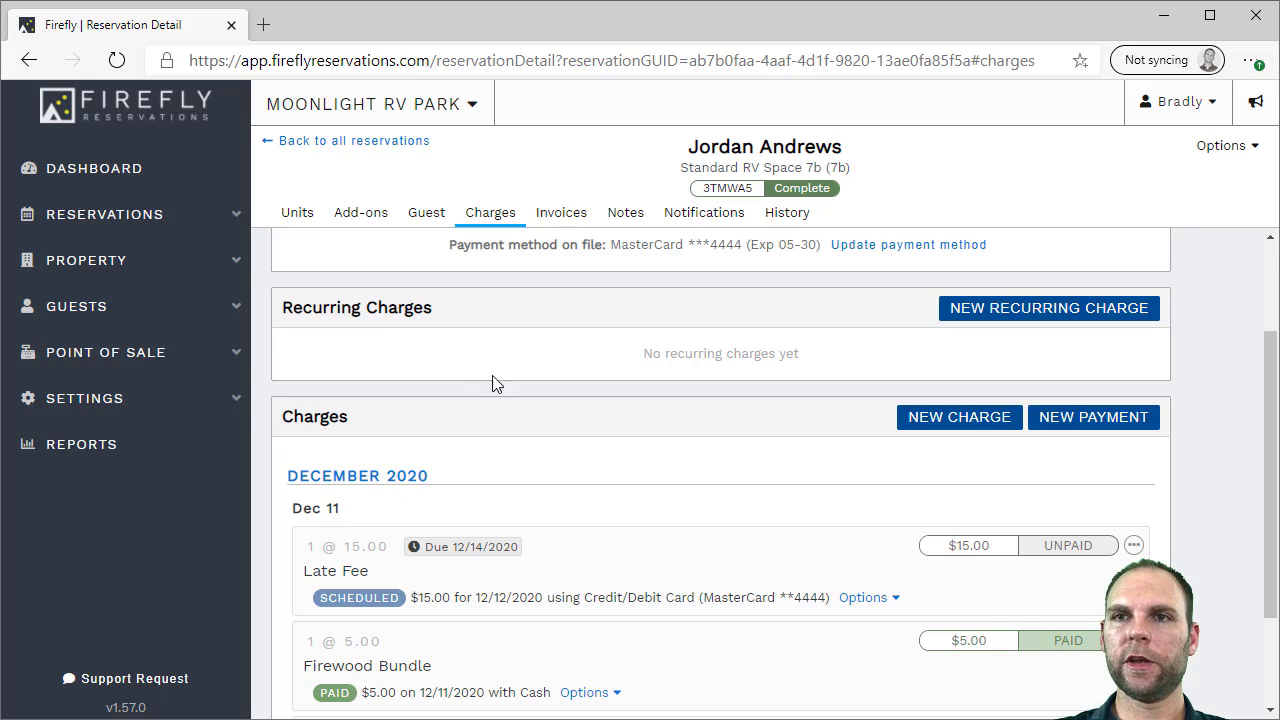
scroll(555, 389, "up", 3)
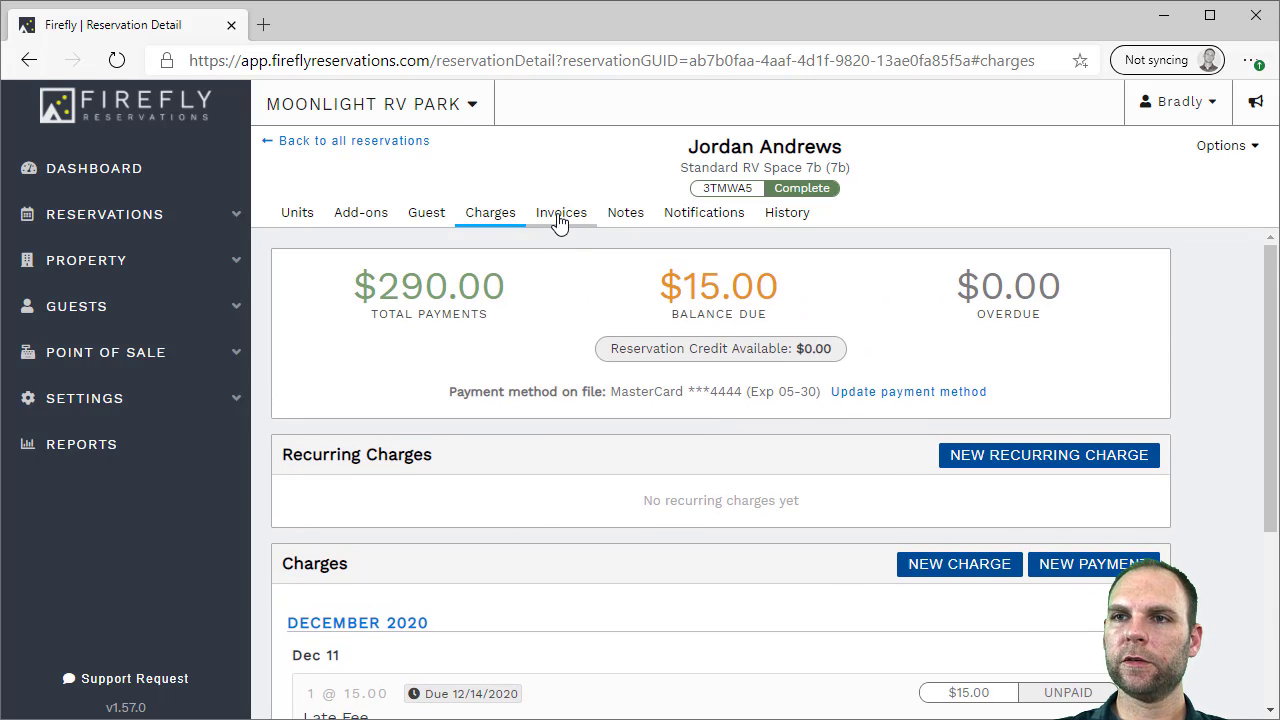
scroll(450, 390, "down", 2)
scroll(451, 386, "up", 2)
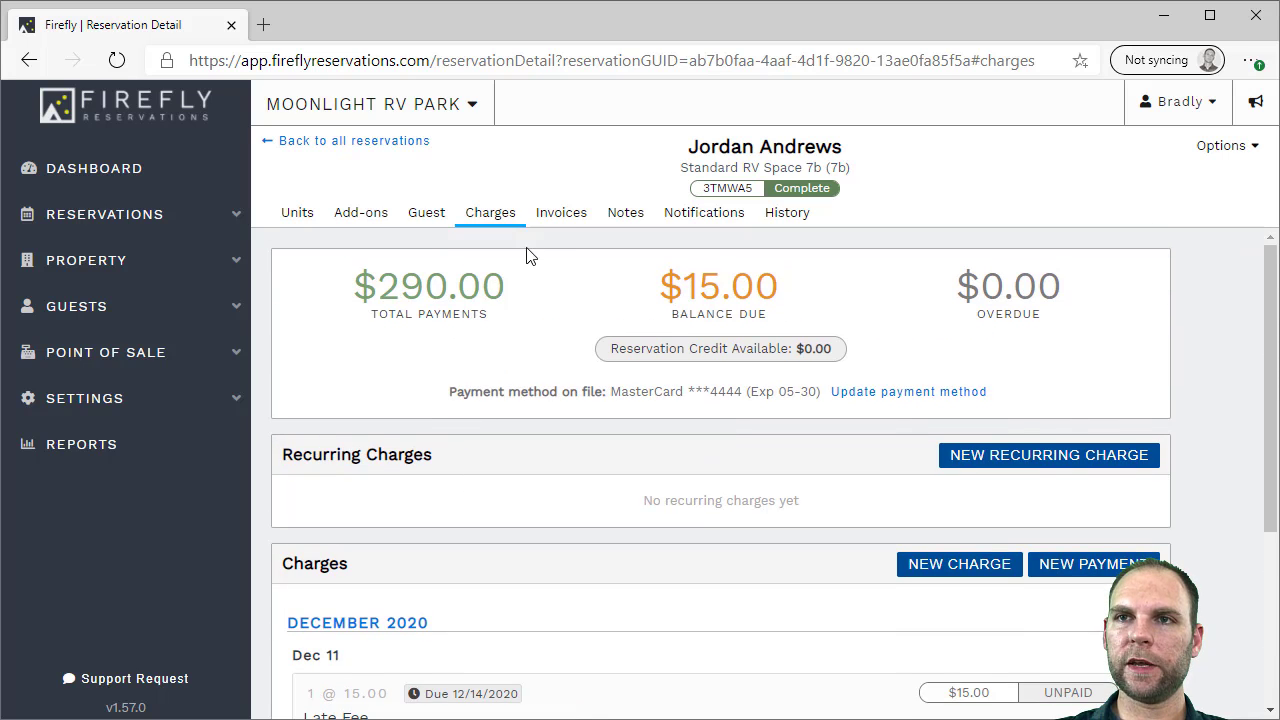
Generate an invoice with the Late Fee, Firewood Bundle and RV space stay, showing individual payments
left_click(556, 222)
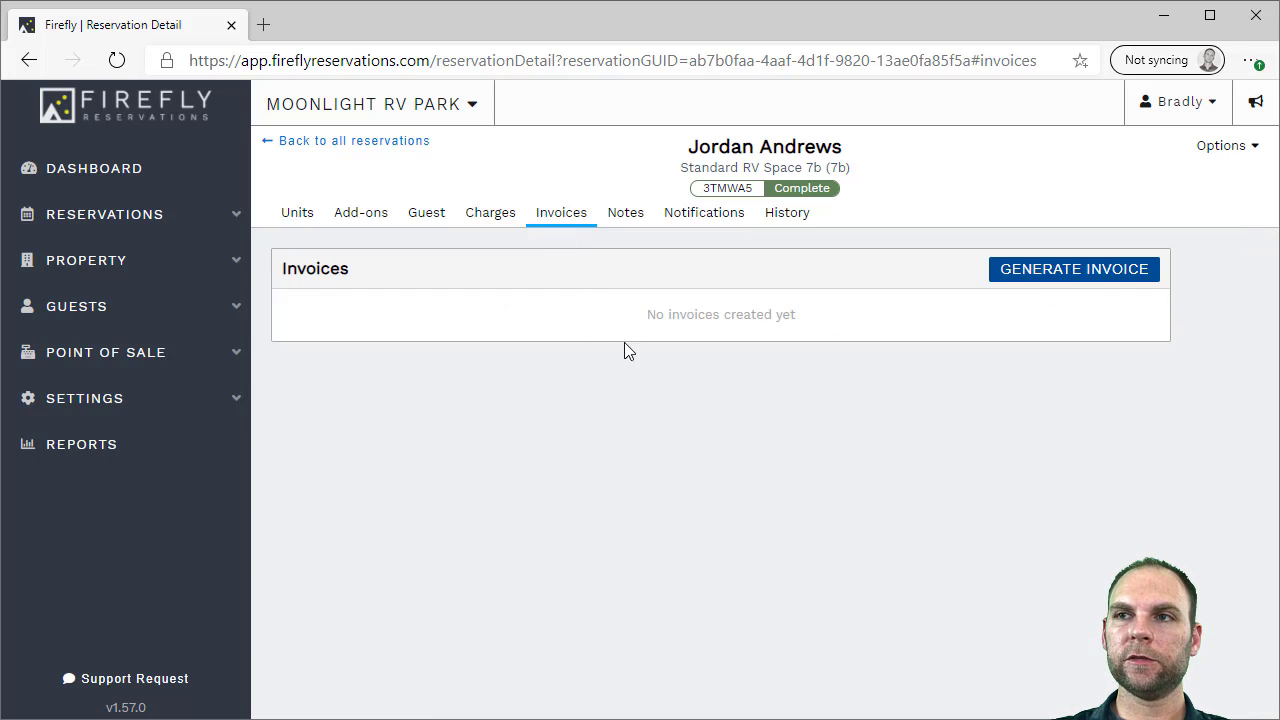
left_click(1067, 279)
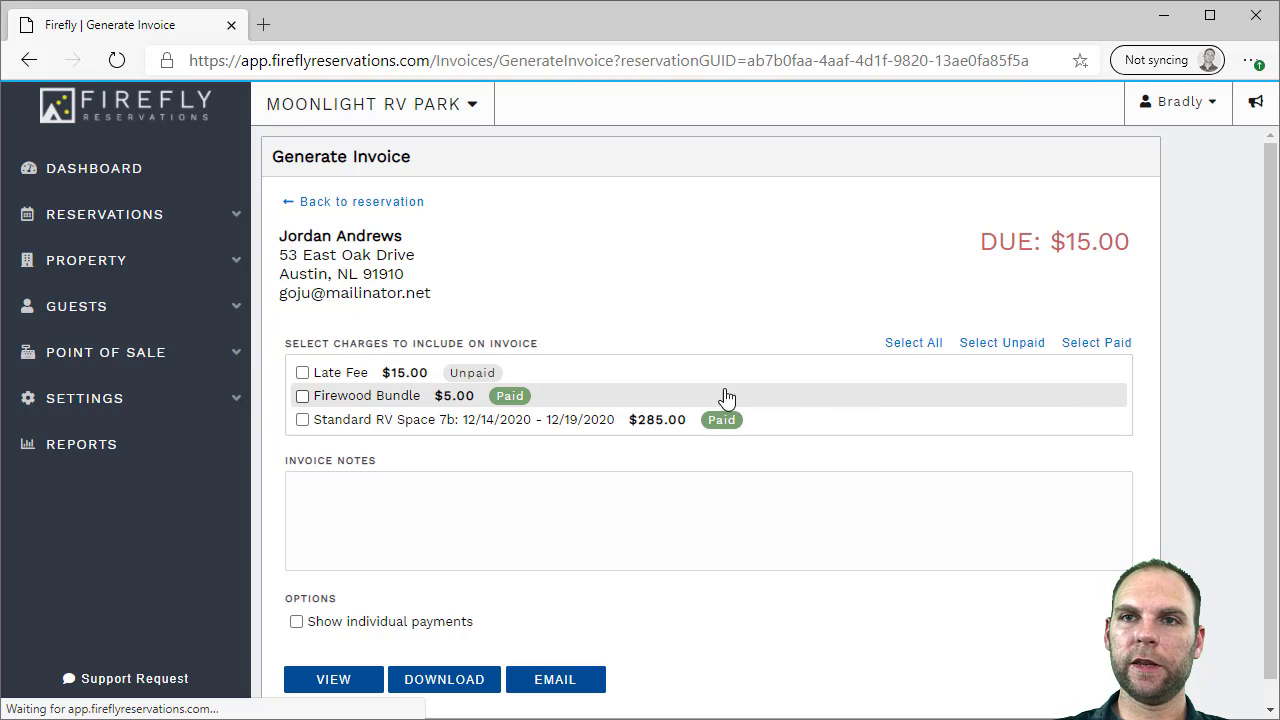
left_click(374, 372)
left_click(370, 396)
left_click(370, 422)
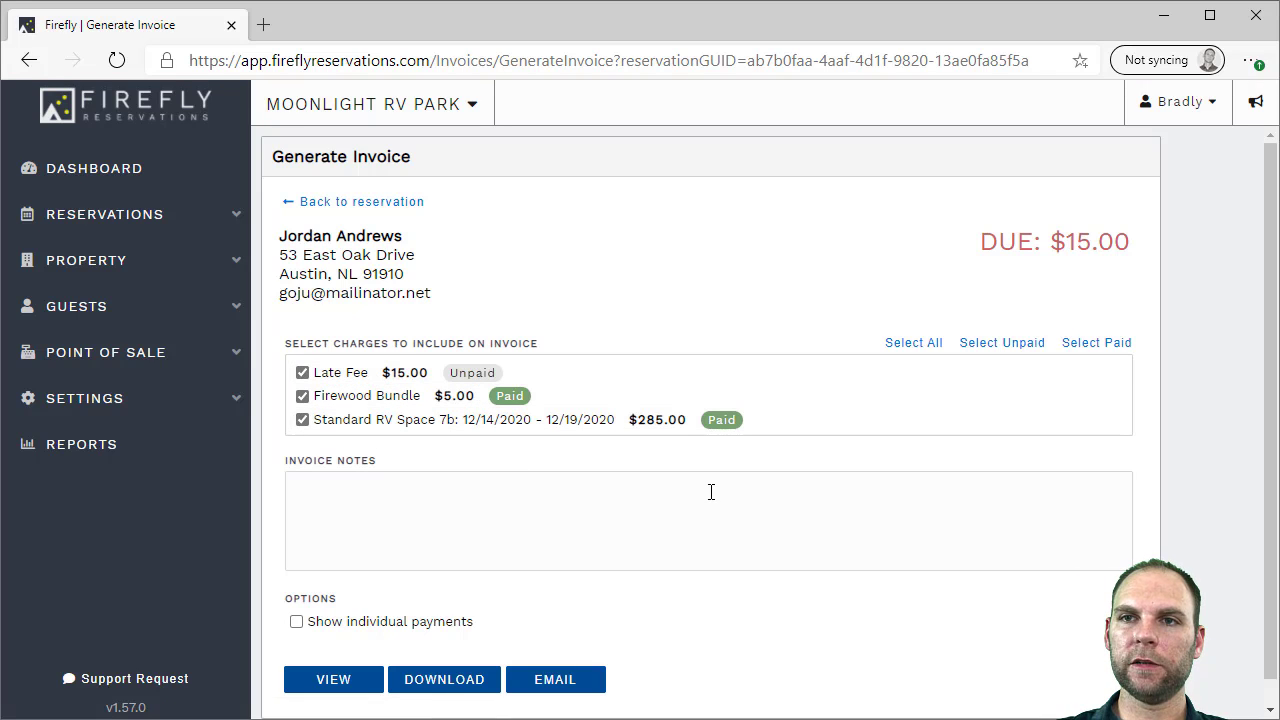
scroll(742, 475, "down", 1)
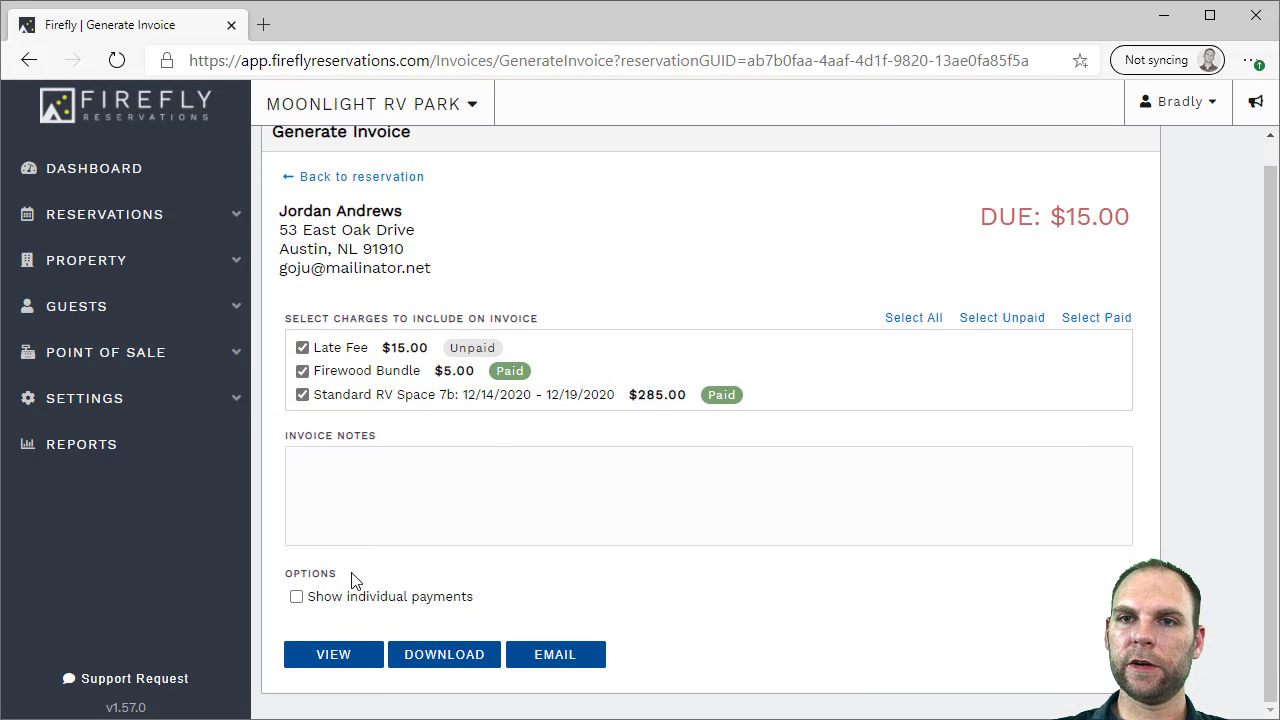
left_click(357, 600)
left_click(350, 660)
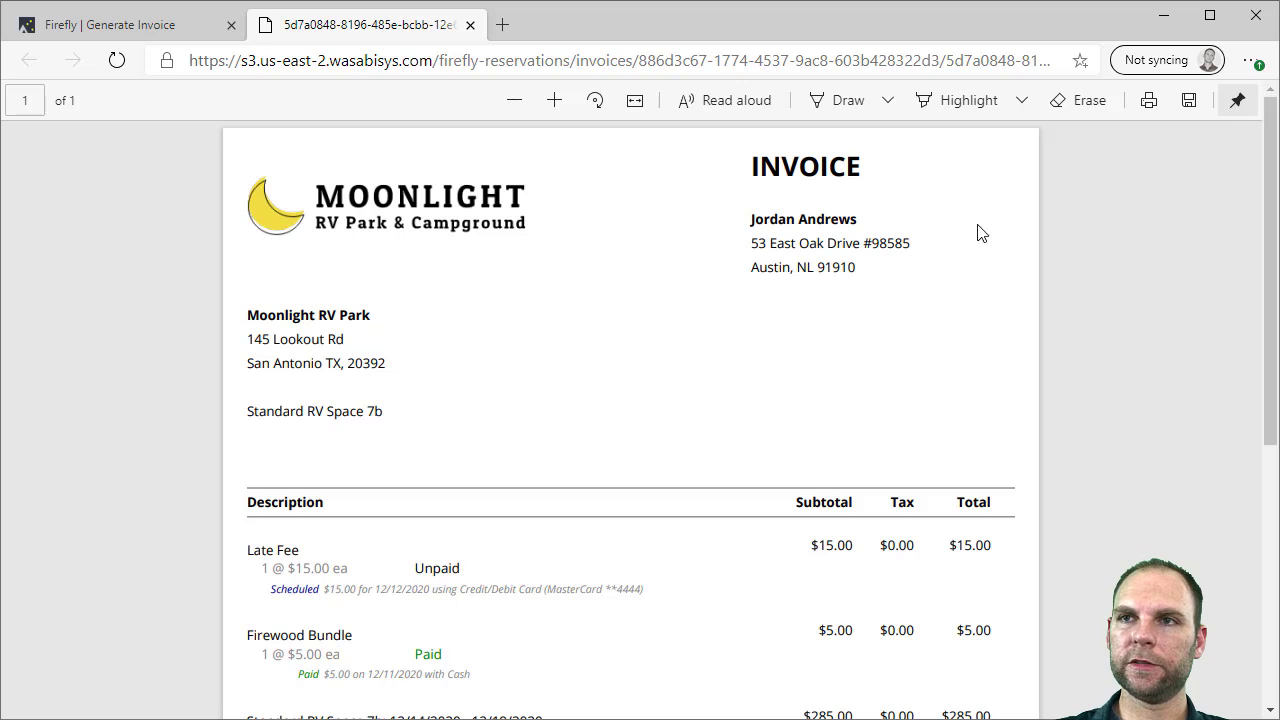
Review the invoice preview, close it, and return to the reservation details
scroll(771, 275, "down", 4)
scroll(771, 278, "up", 2)
scroll(771, 283, "up", 2)
scroll(632, 345, "down", 4)
scroll(632, 345, "up", 4)
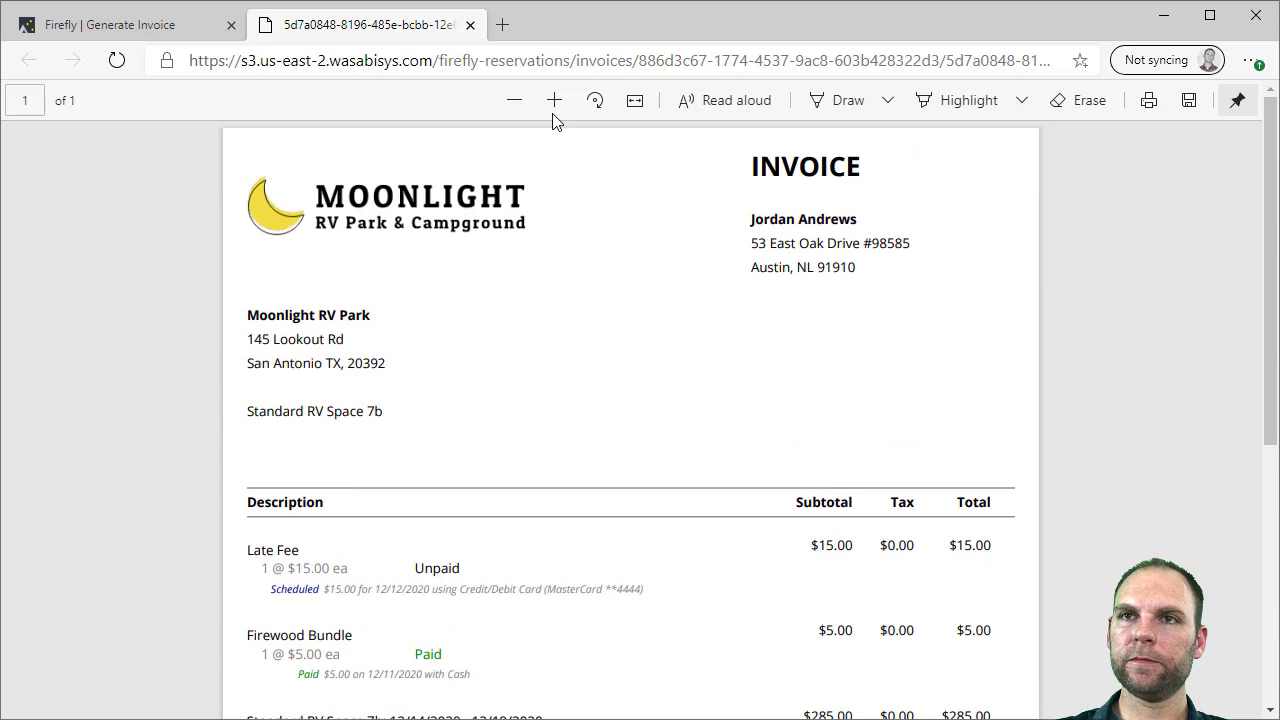
left_click(471, 24)
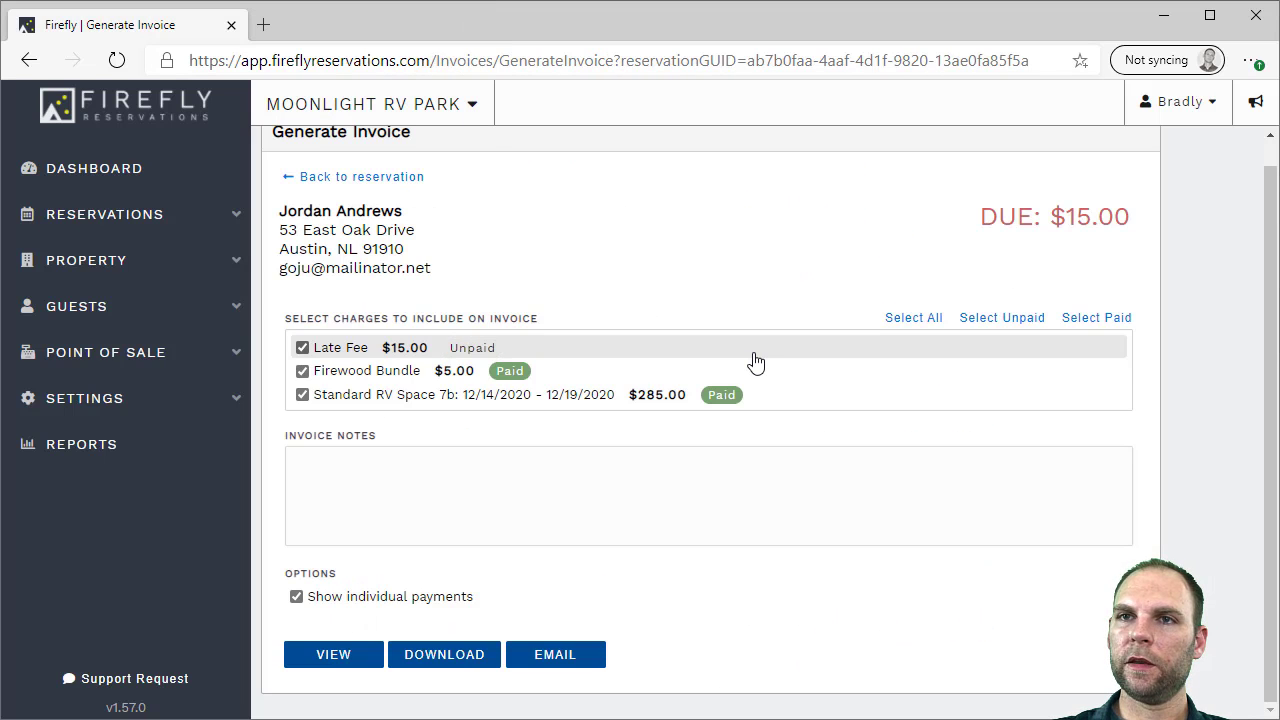
scroll(594, 263, "up", 1)
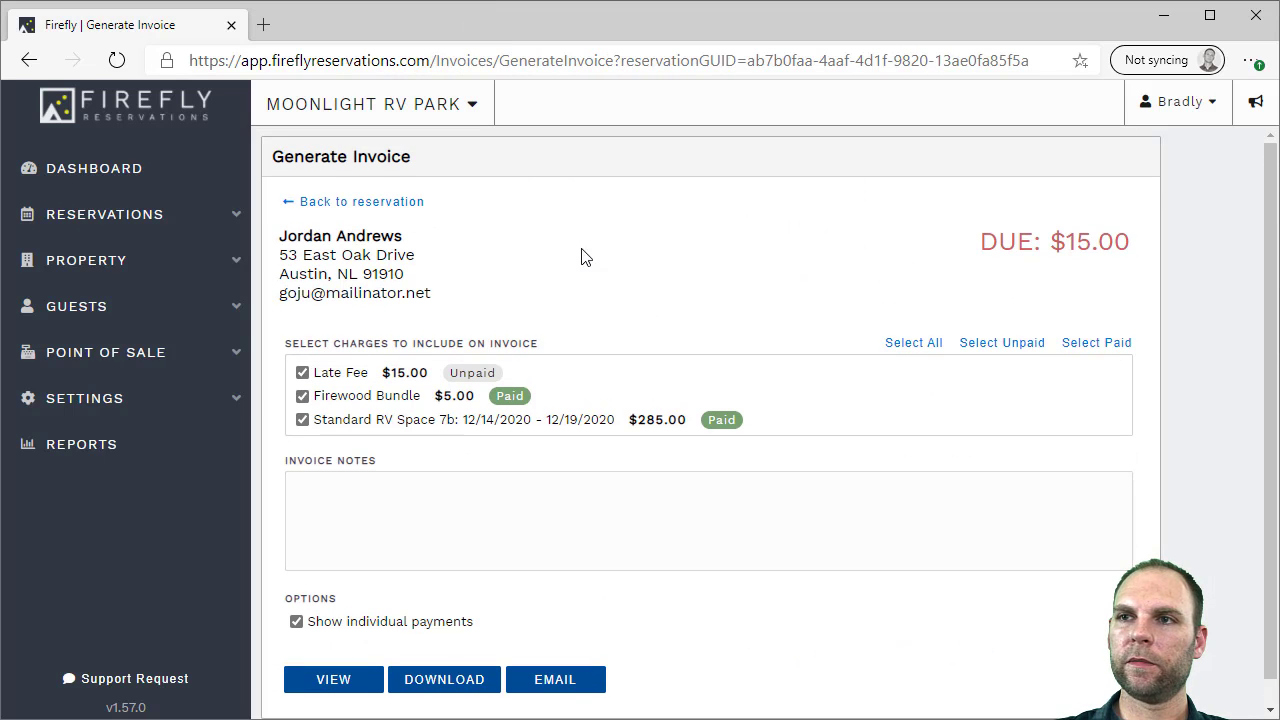
left_click(352, 210)
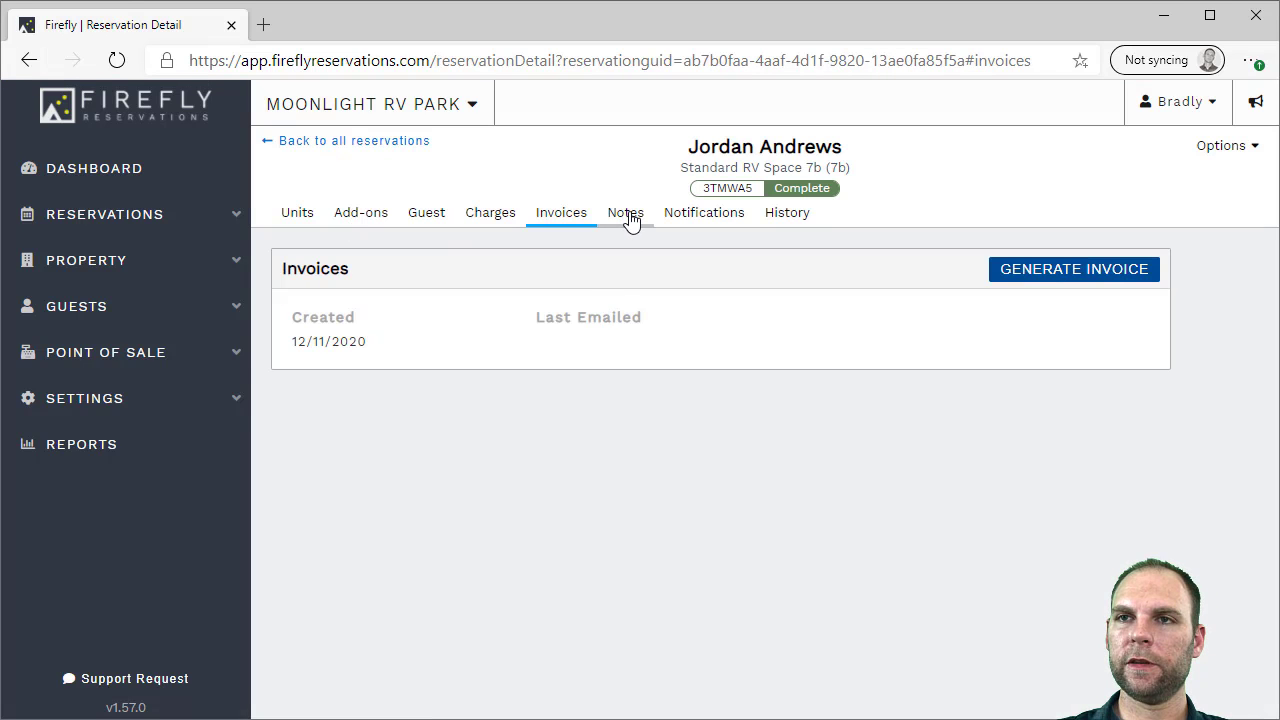
Add 'This is a note' on the Notes tab, then view the Notifications tab
left_click(627, 216)
left_click(632, 362)
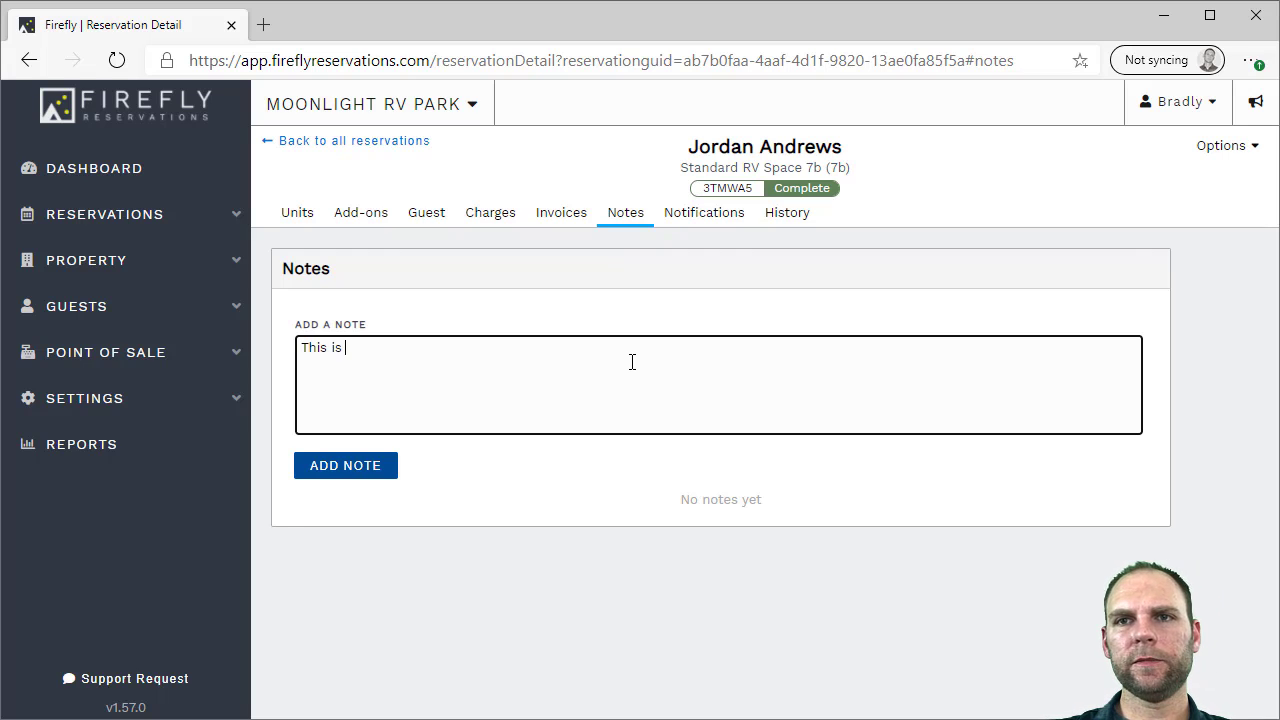
left_click(348, 468)
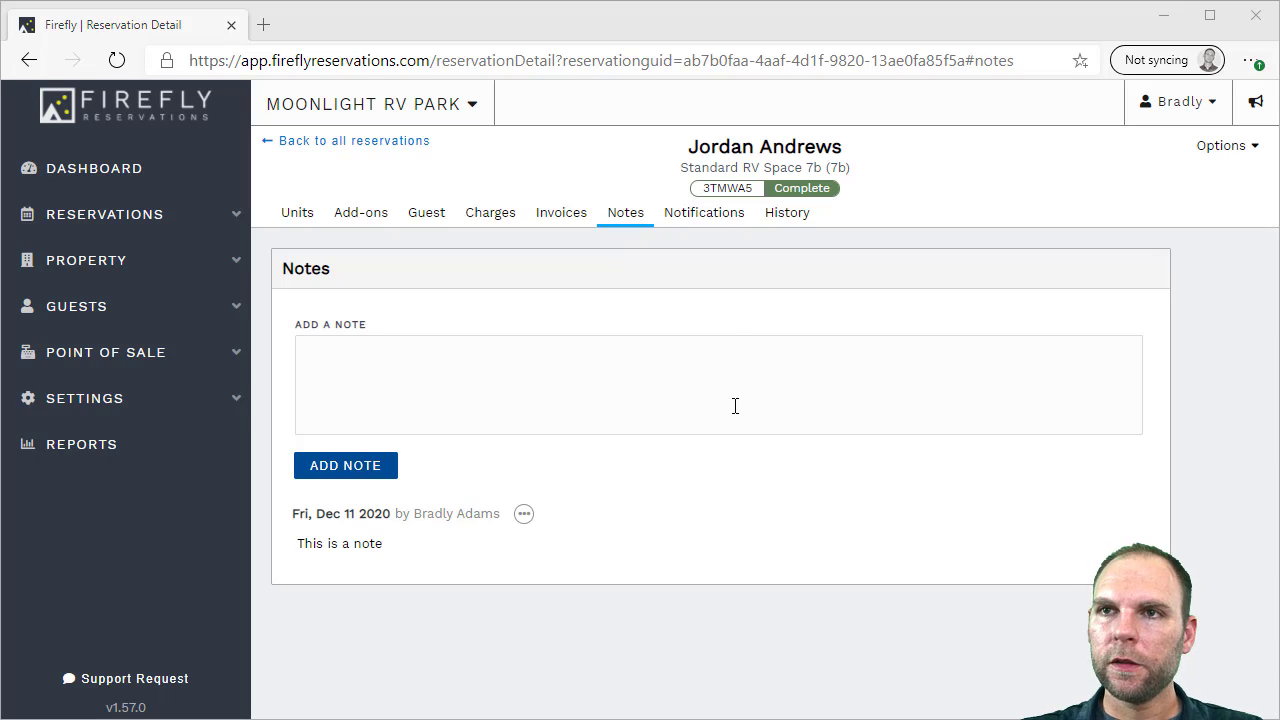
left_click(716, 222)
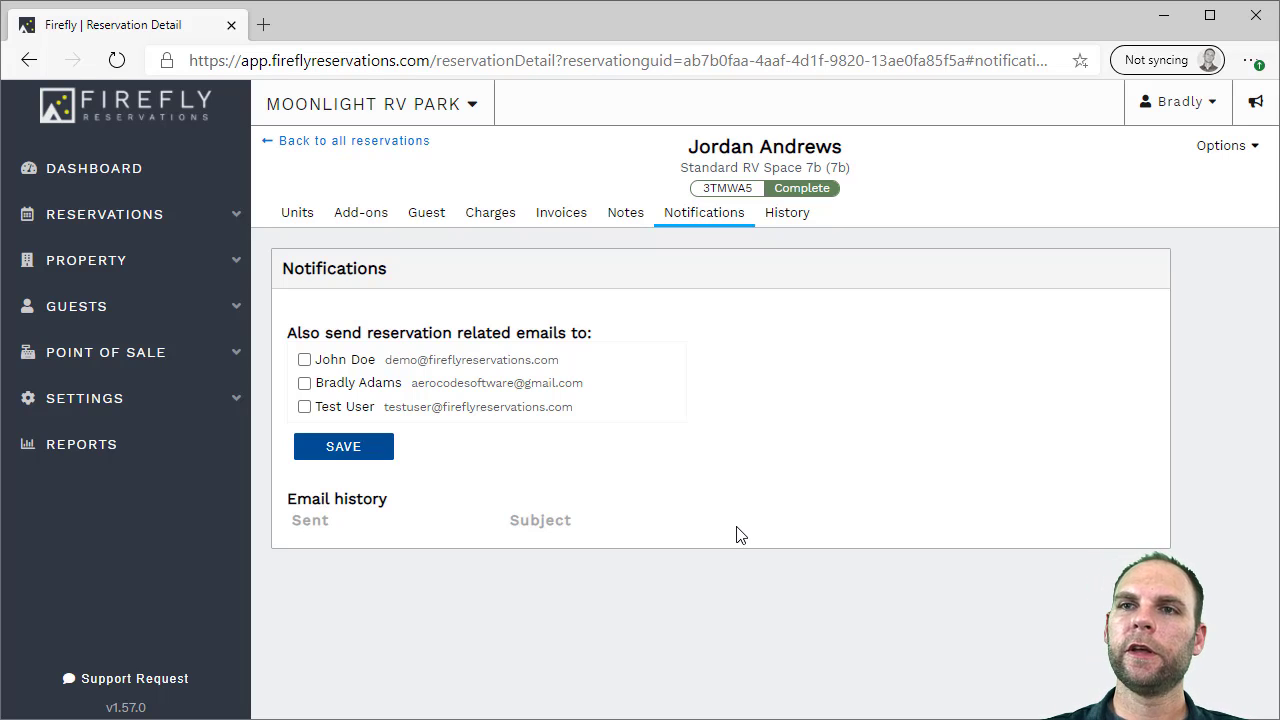
View the History log and Standard RV Space 7B's Units tab, then expand Reservations
left_click(788, 220)
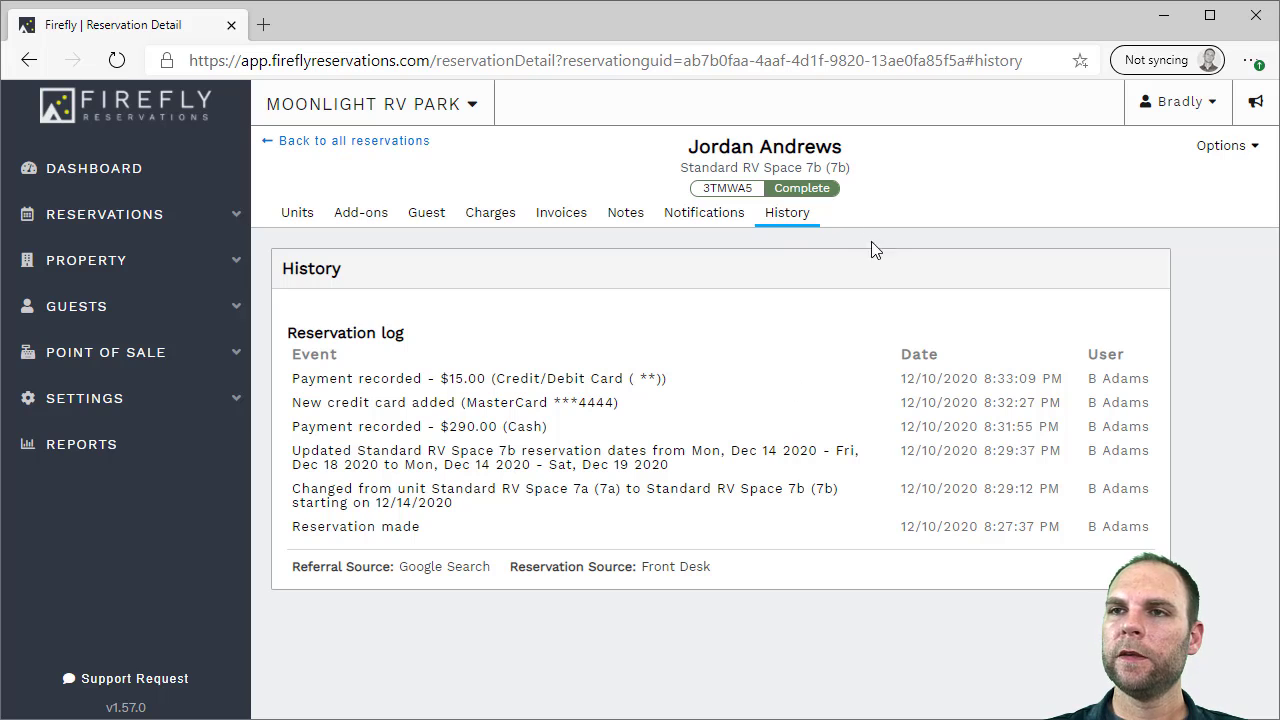
left_click(296, 214)
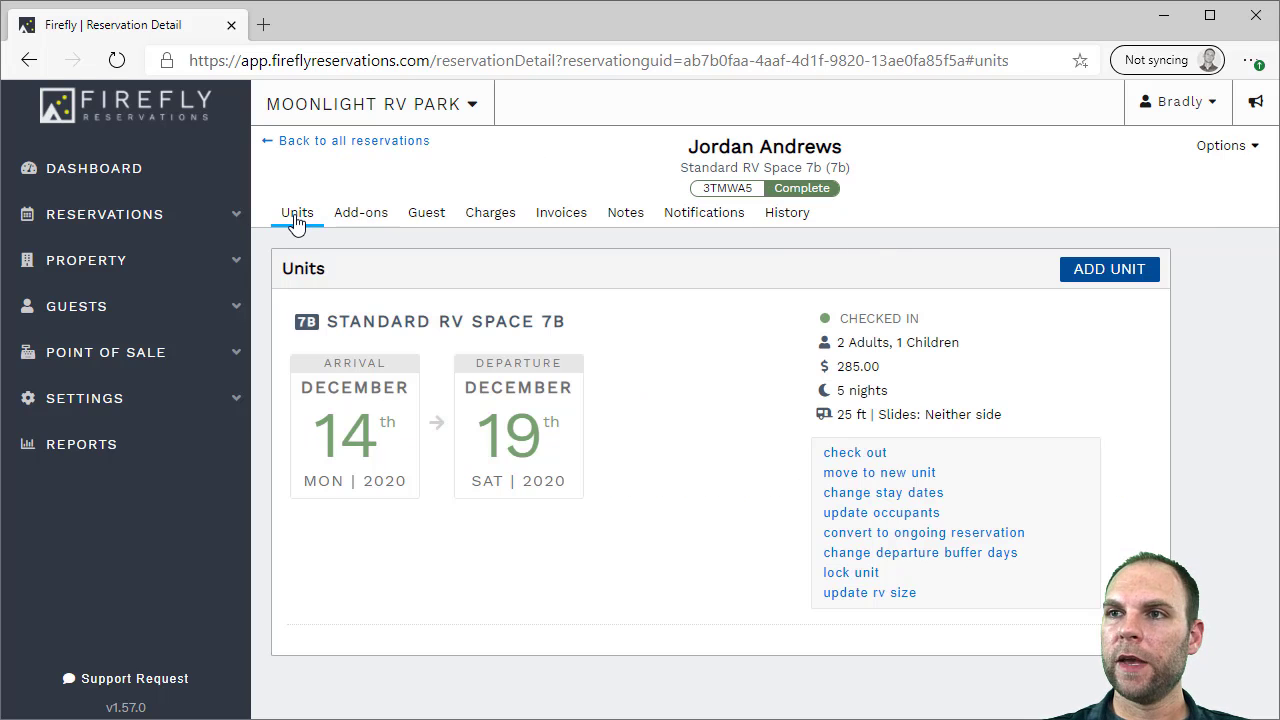
left_click(1212, 146)
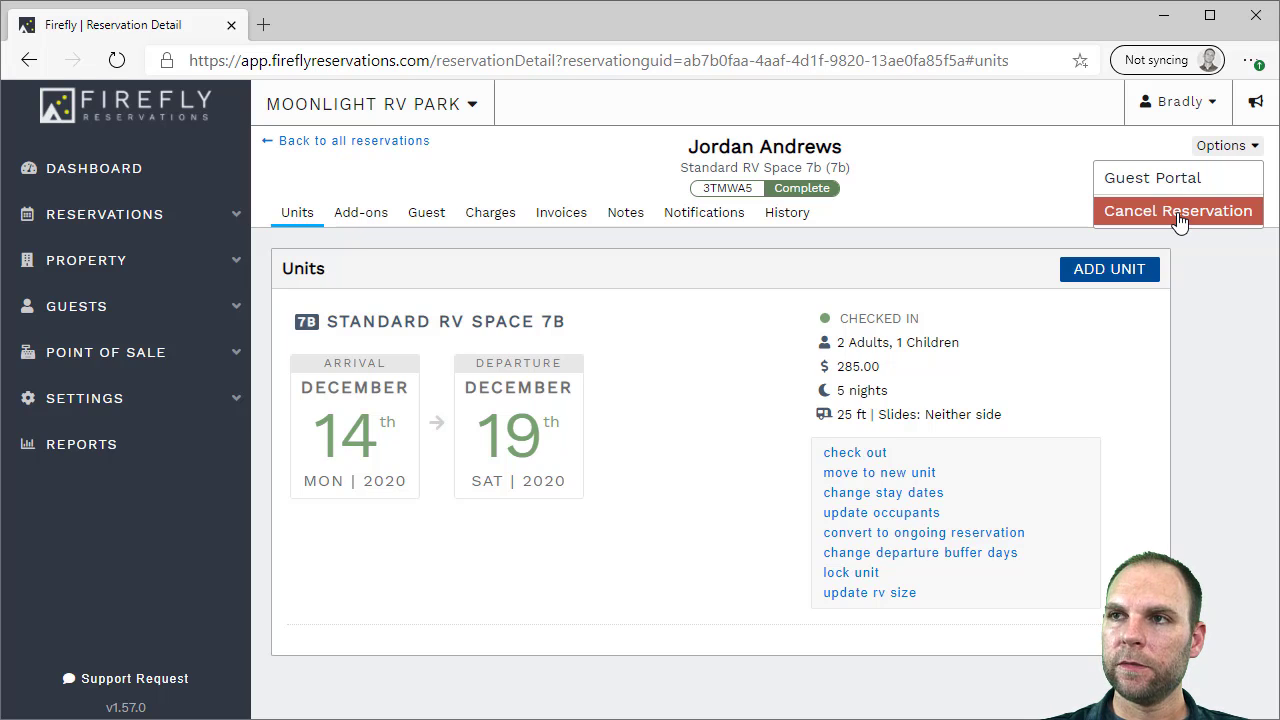
left_click(1228, 310)
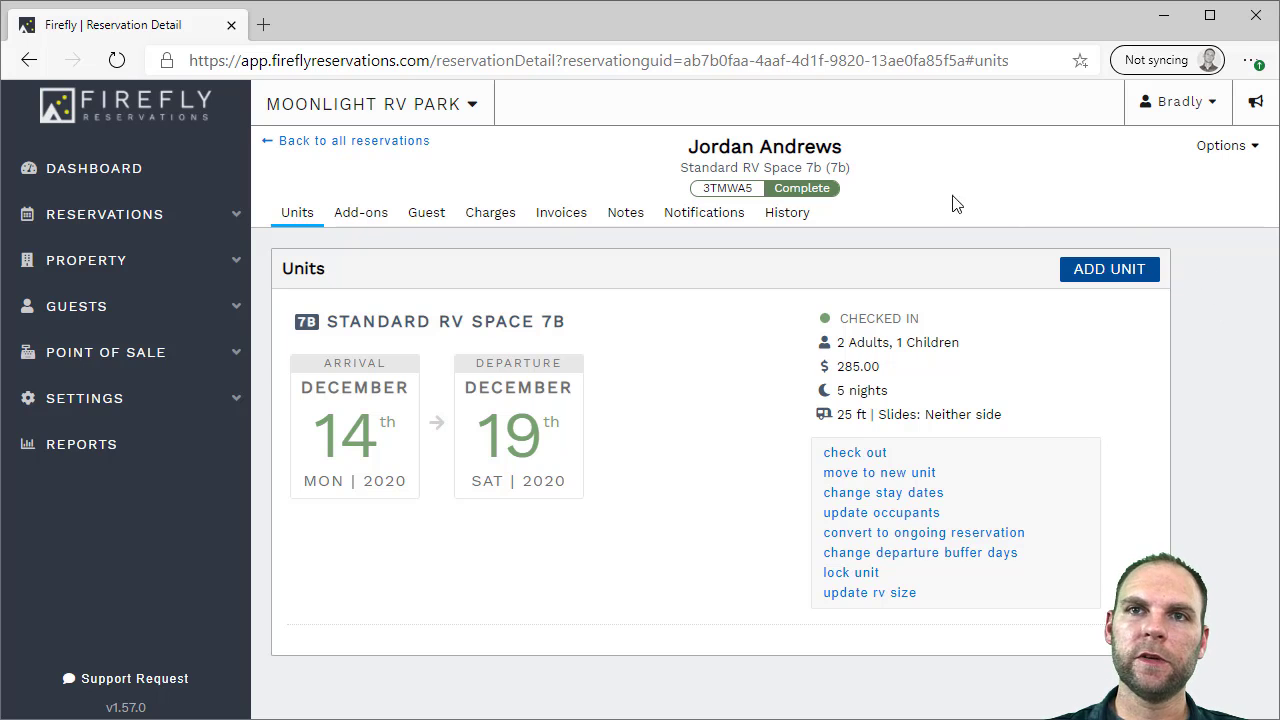
left_click(158, 216)
Launch the Moonlight RV Park online booking form from the Reservations section
left_click(155, 251)
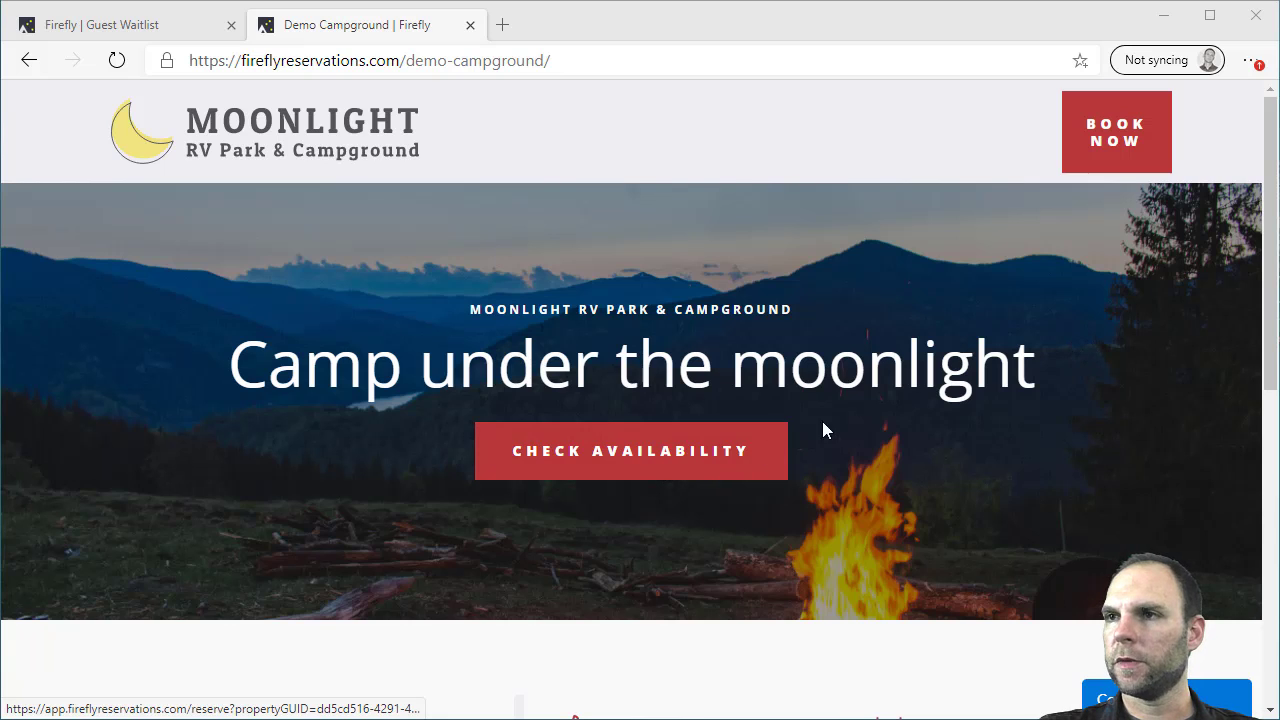
left_click(618, 461)
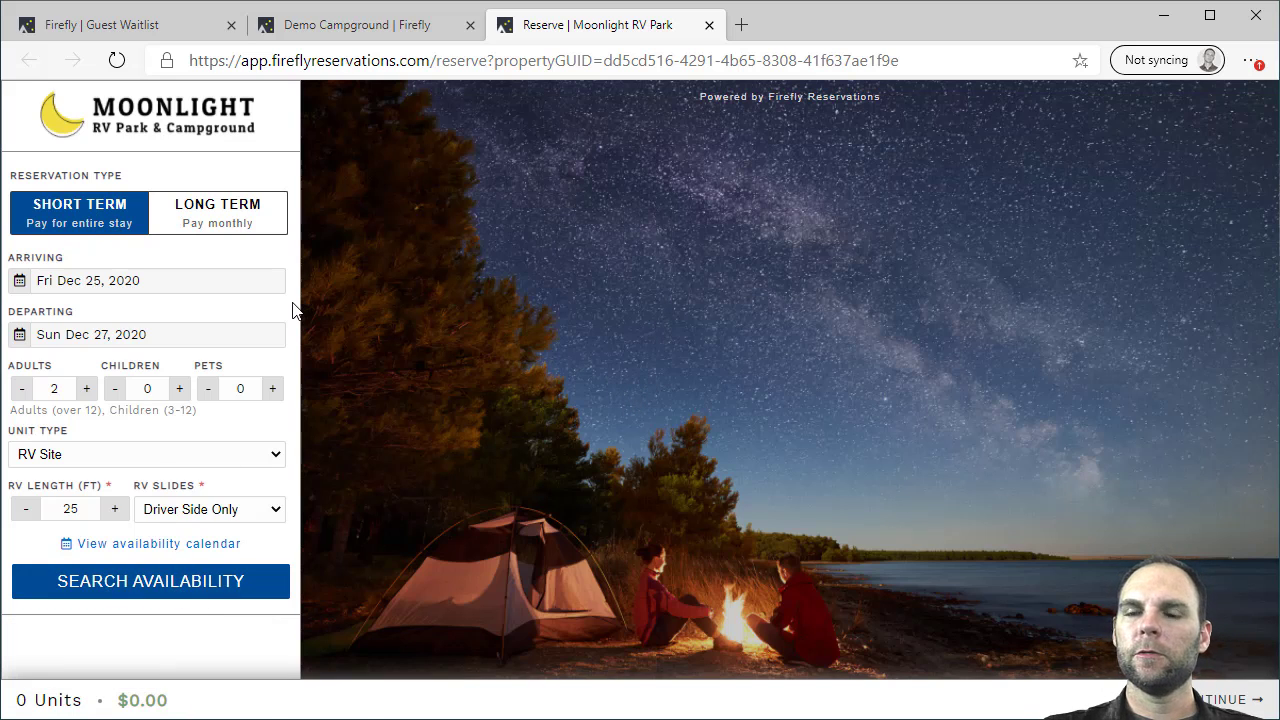
Keep a short-term RV Site stay departing Dec 27 and view December's availability calendar
left_click(189, 217)
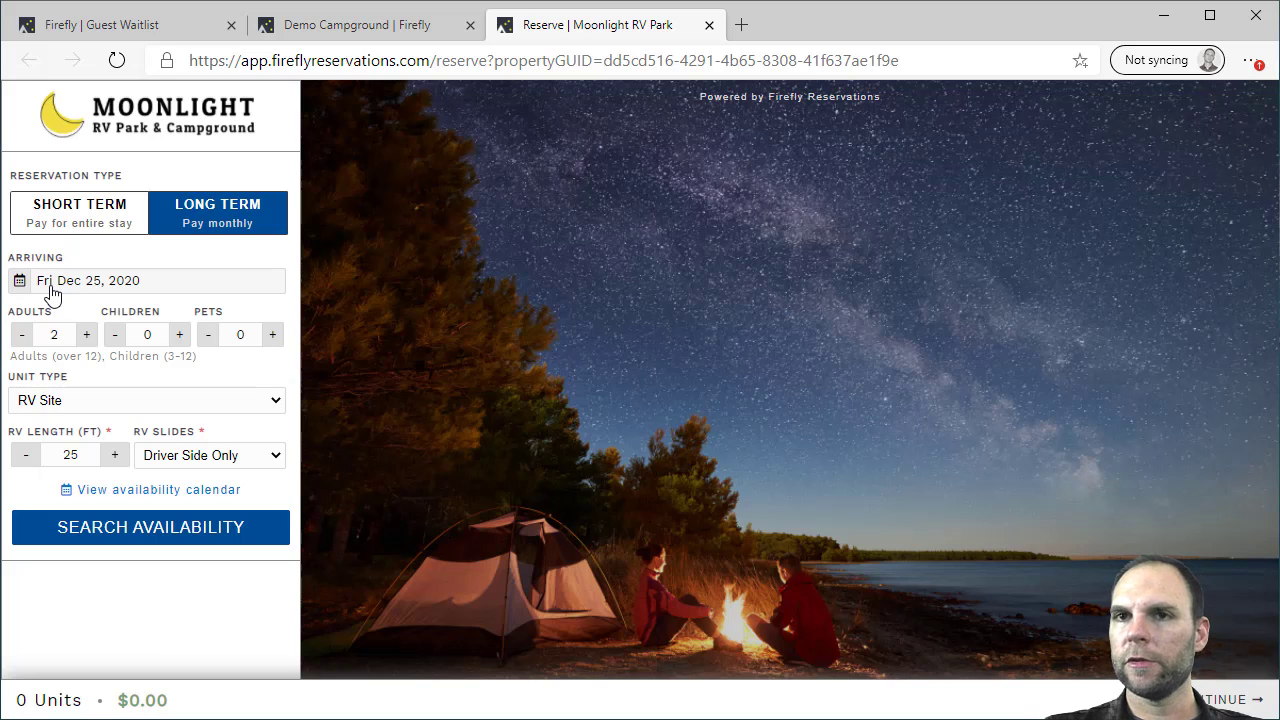
left_click(70, 216)
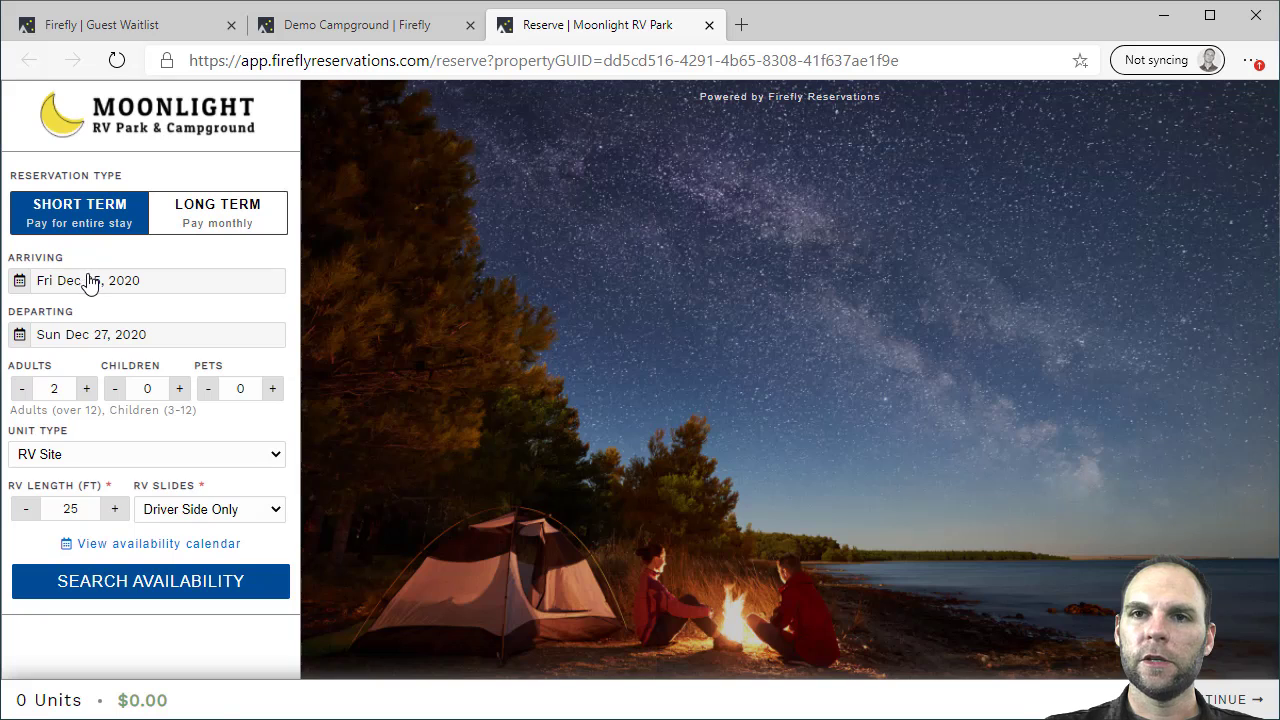
left_click(94, 337)
left_click(62, 549)
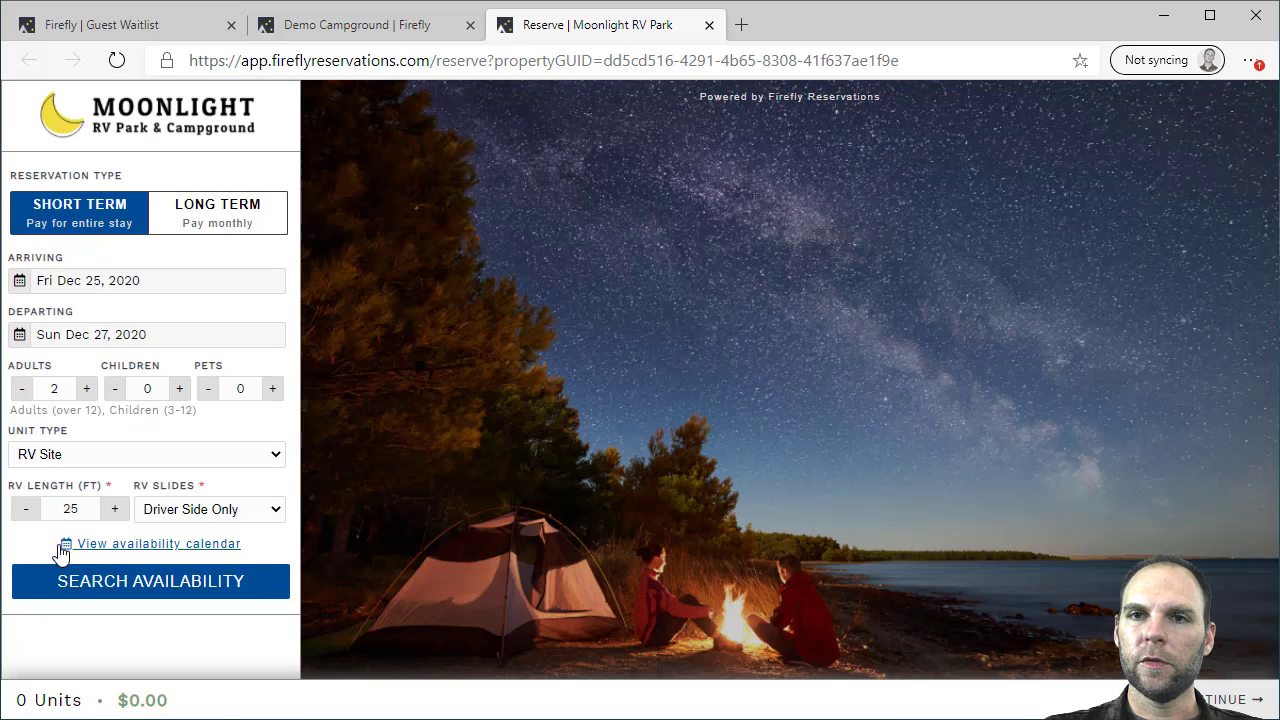
left_click(97, 462)
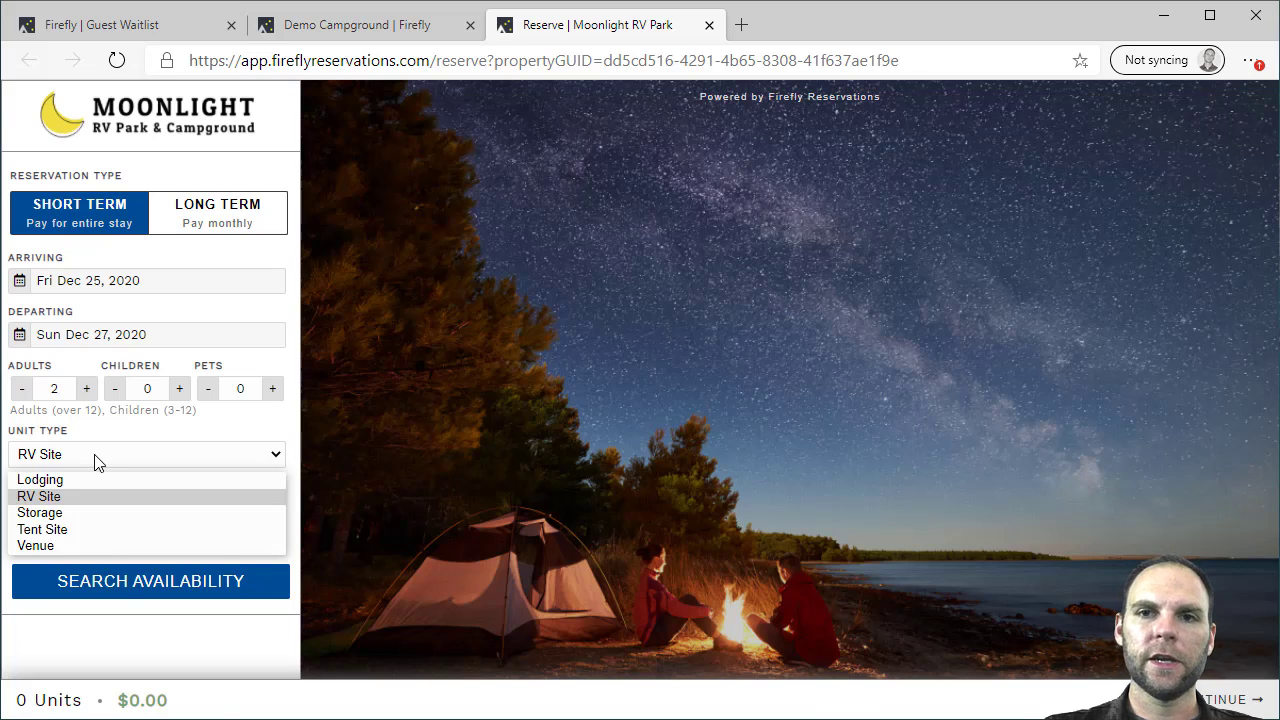
left_click(66, 497)
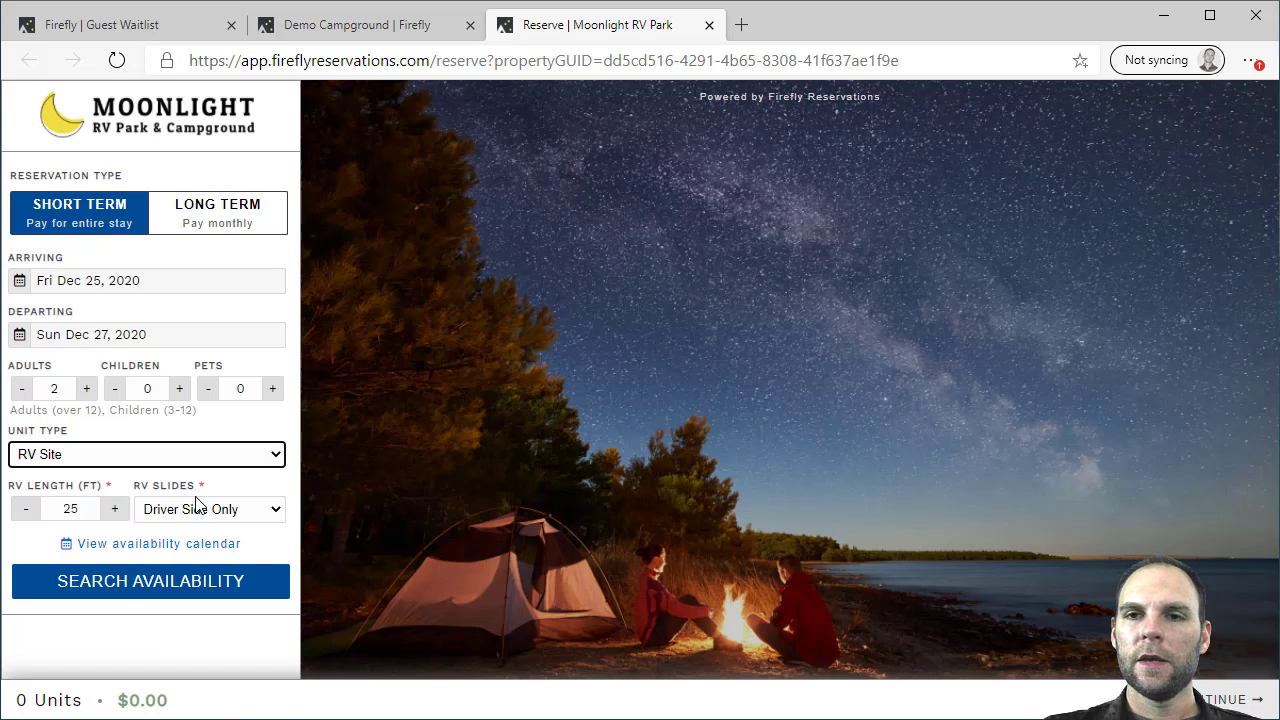
left_click(128, 553)
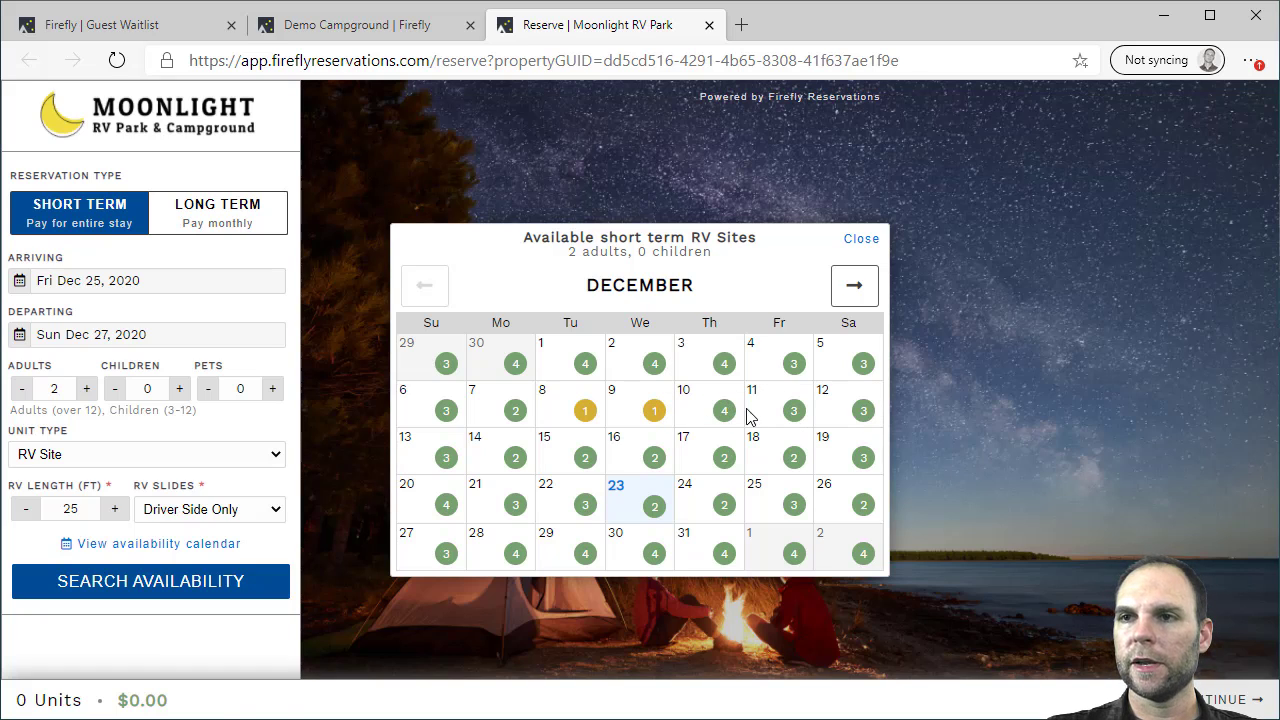
Close the calendar and search units available Dec 25–27, 2020 for 2 adults
mouse_move(725, 410)
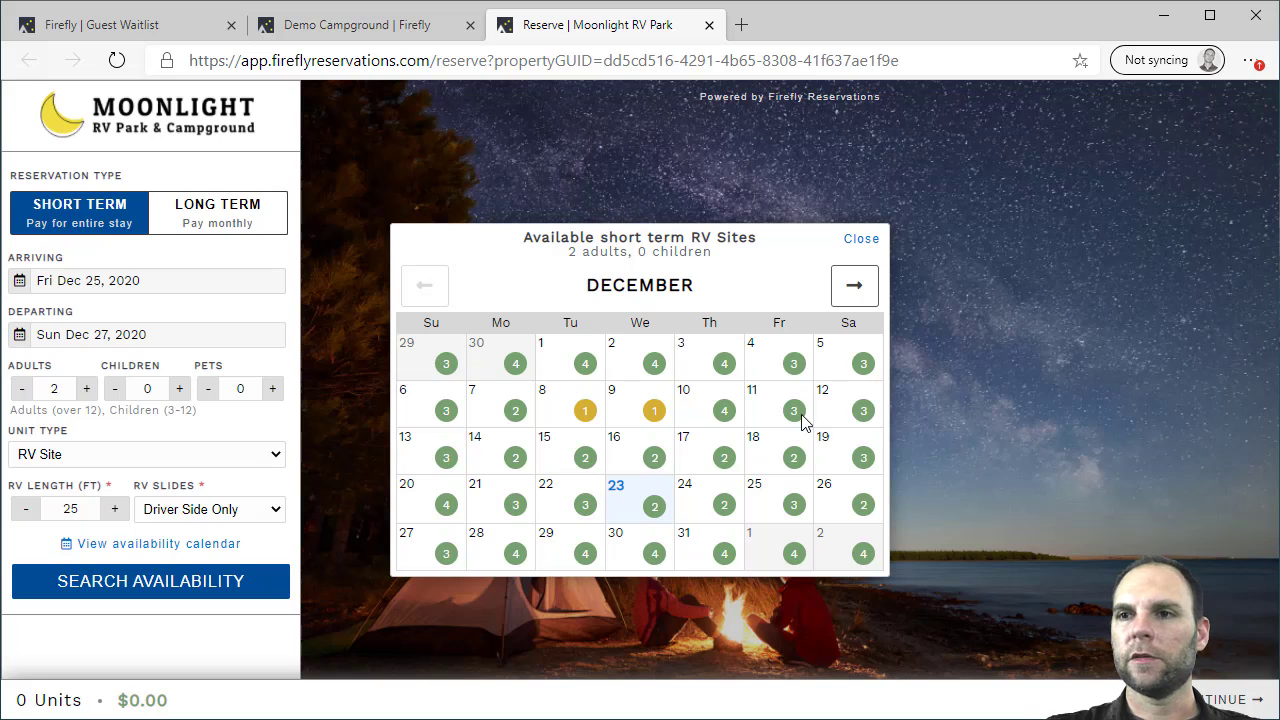
left_click(861, 239)
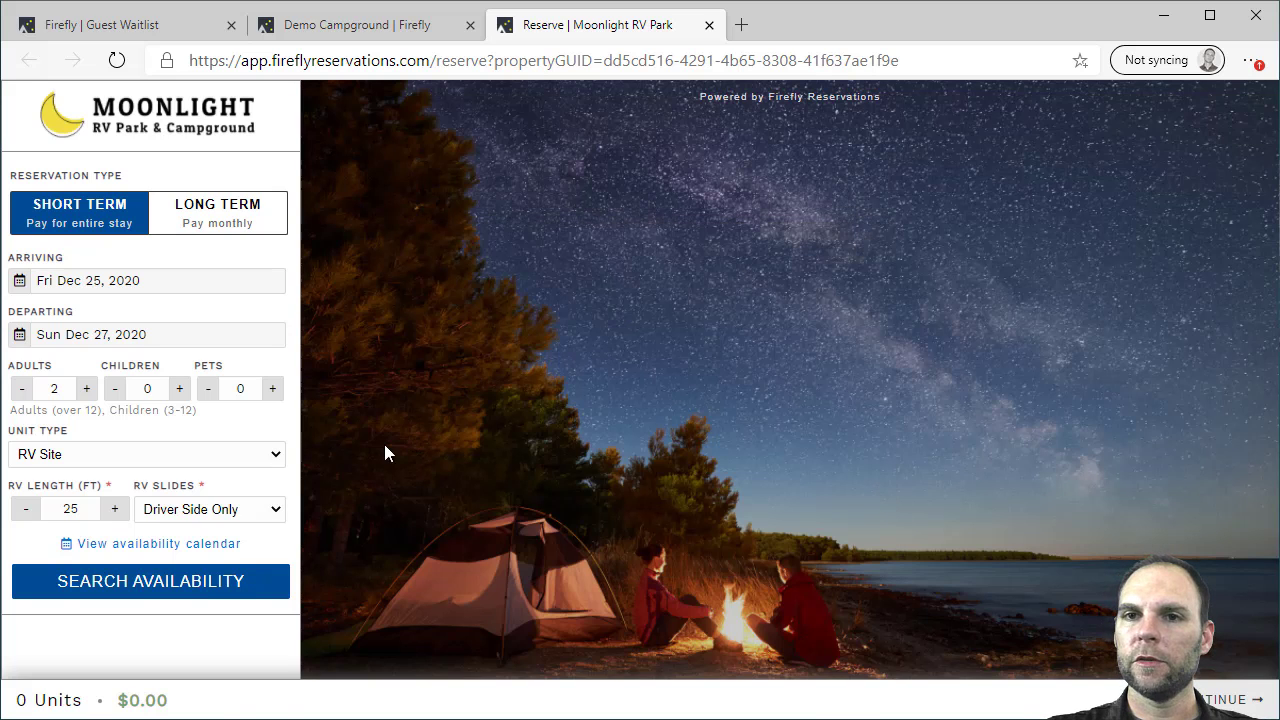
left_click(197, 580)
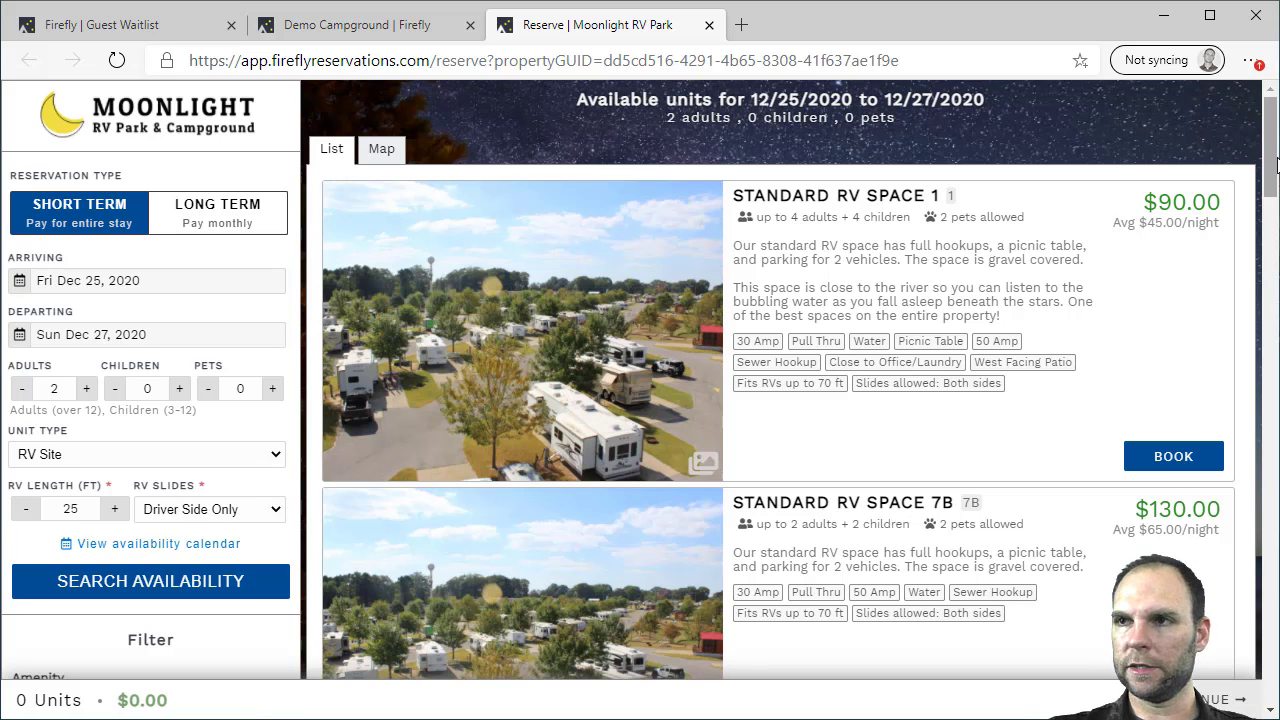
Browse Standard RV Space 1's photos and scroll through the available unit results
left_click_drag(1275, 163, 1275, 173)
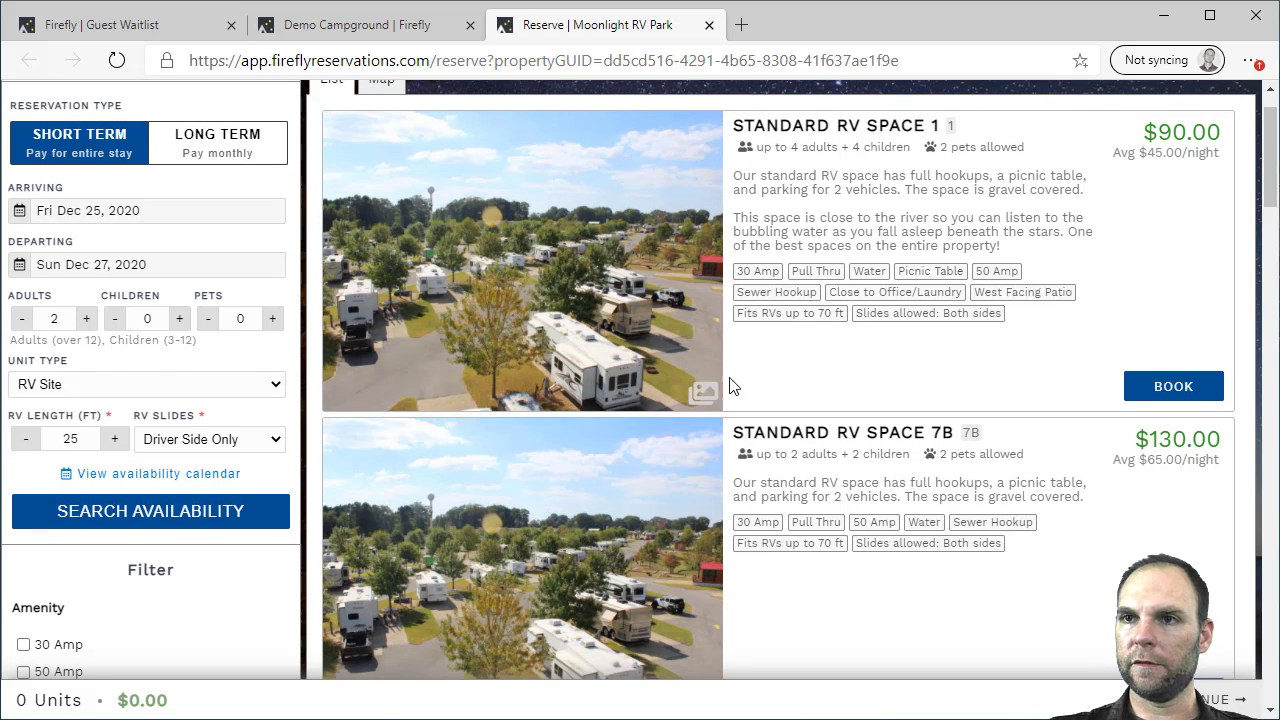
scroll(928, 155, "up", 1)
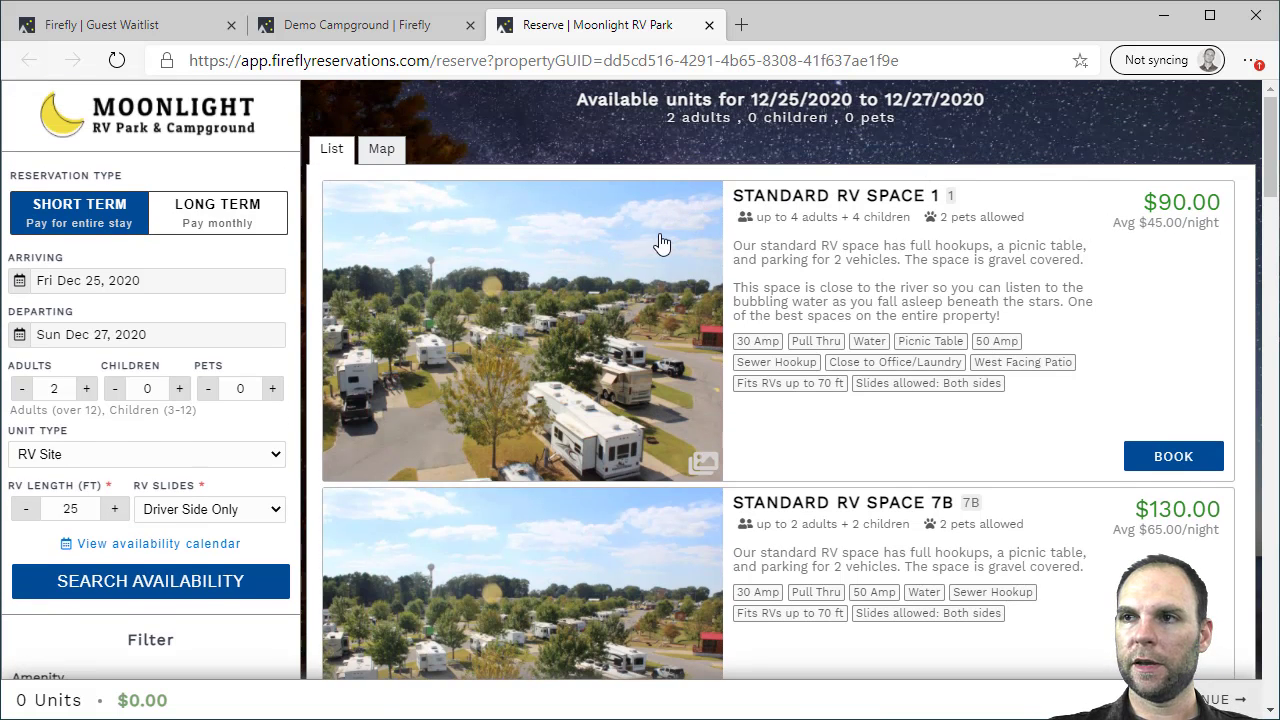
left_click(553, 280)
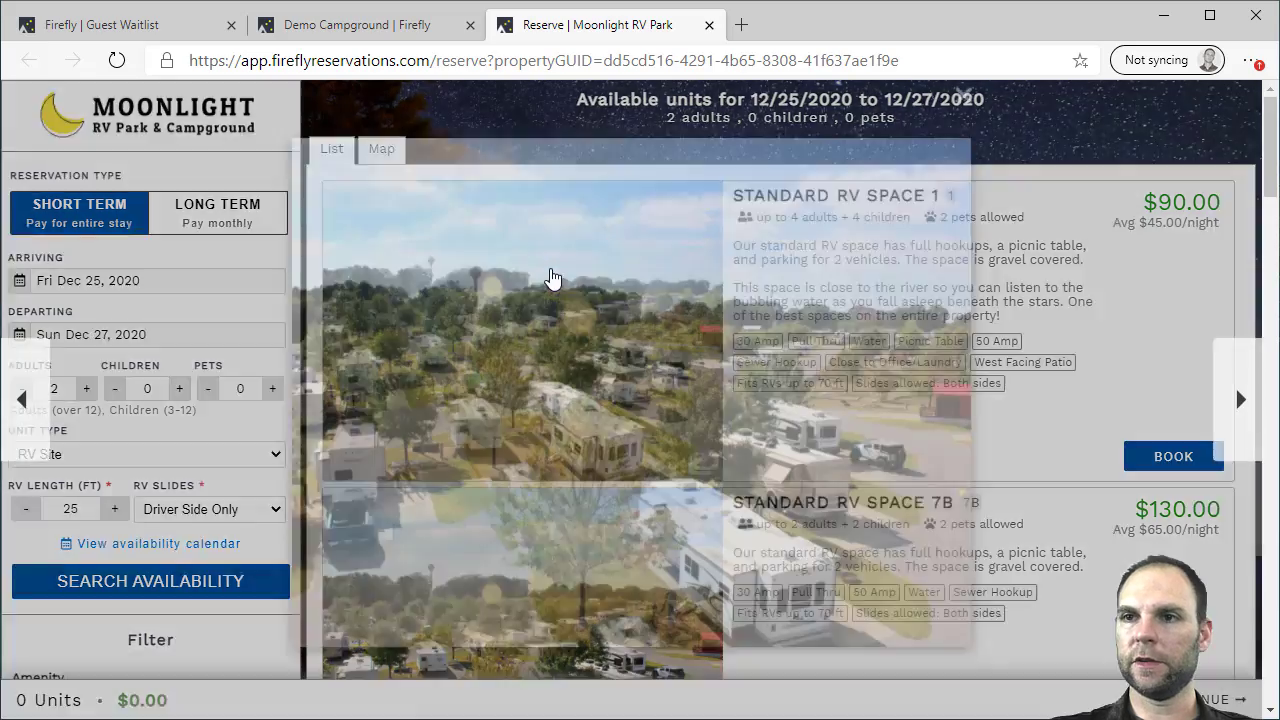
left_click(1233, 390)
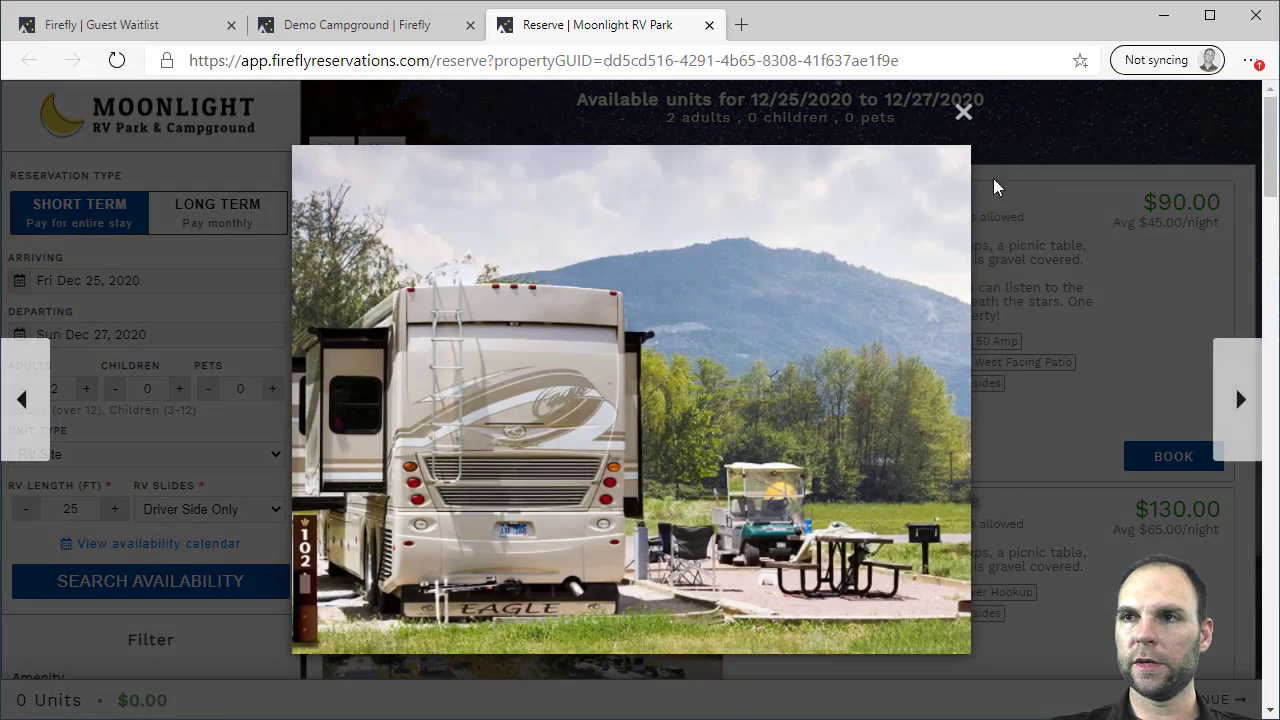
left_click(960, 128)
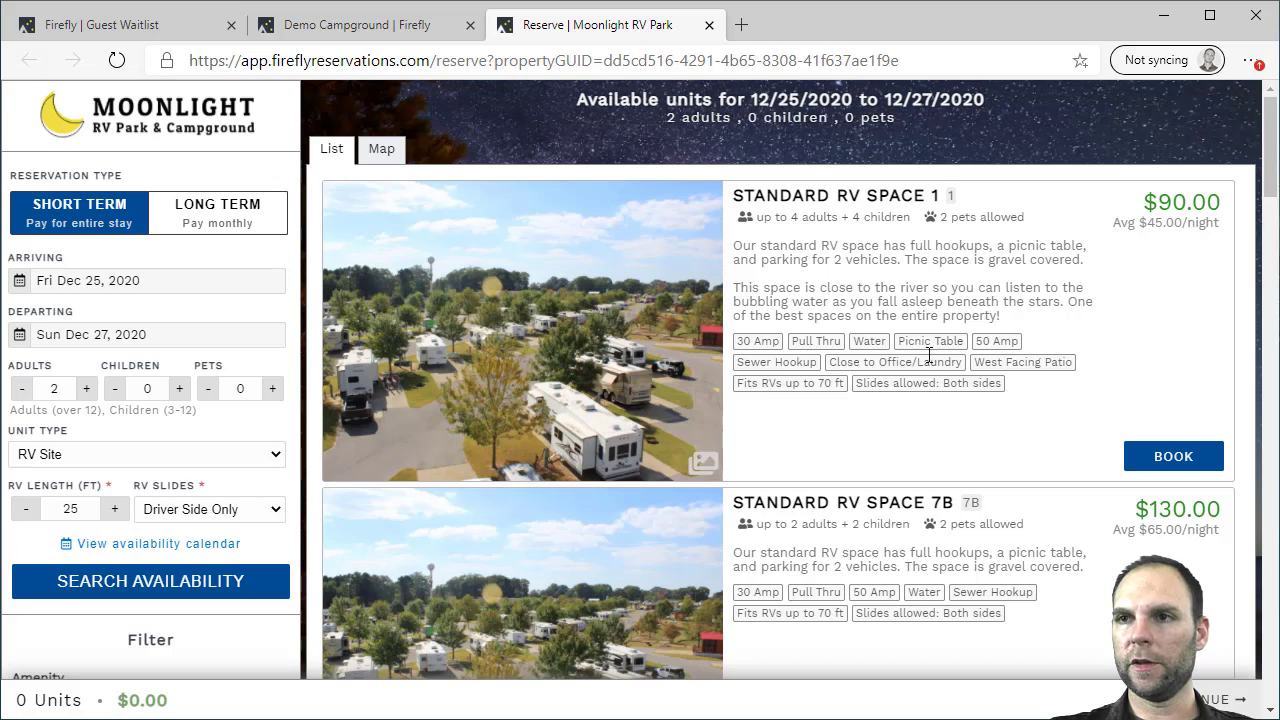
scroll(1050, 352, "down", 5)
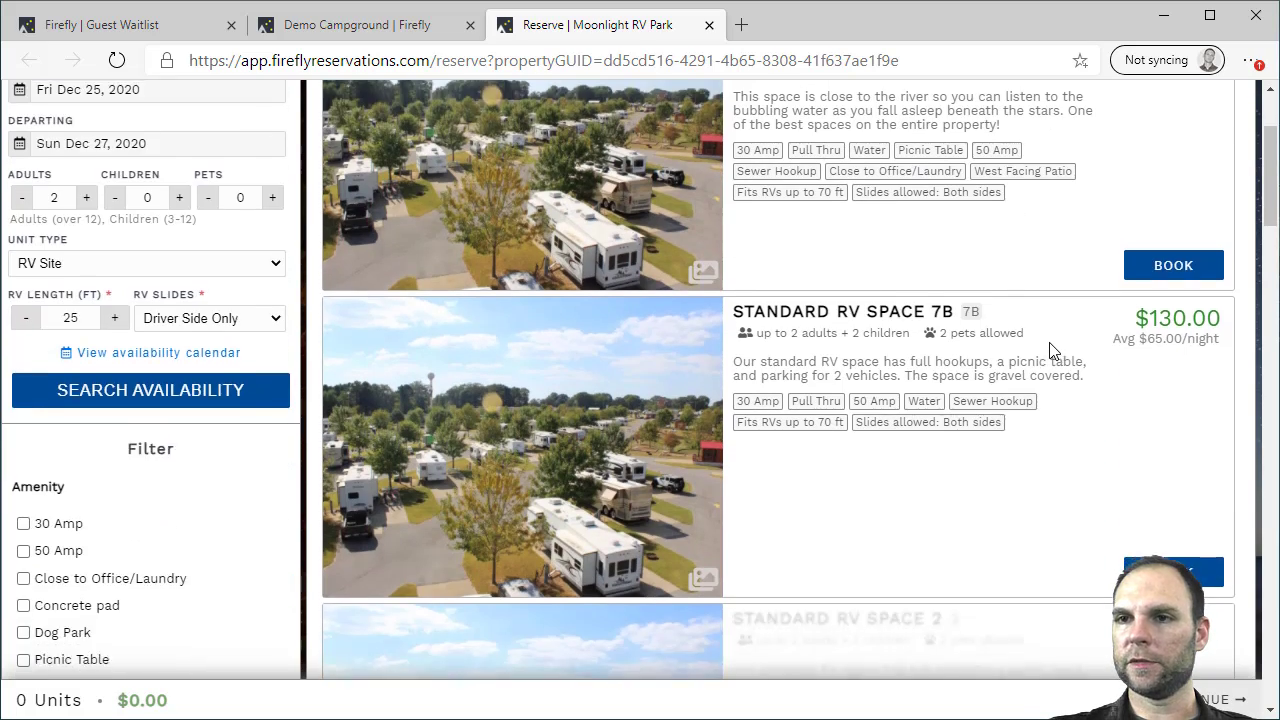
scroll(1050, 352, "down", 2)
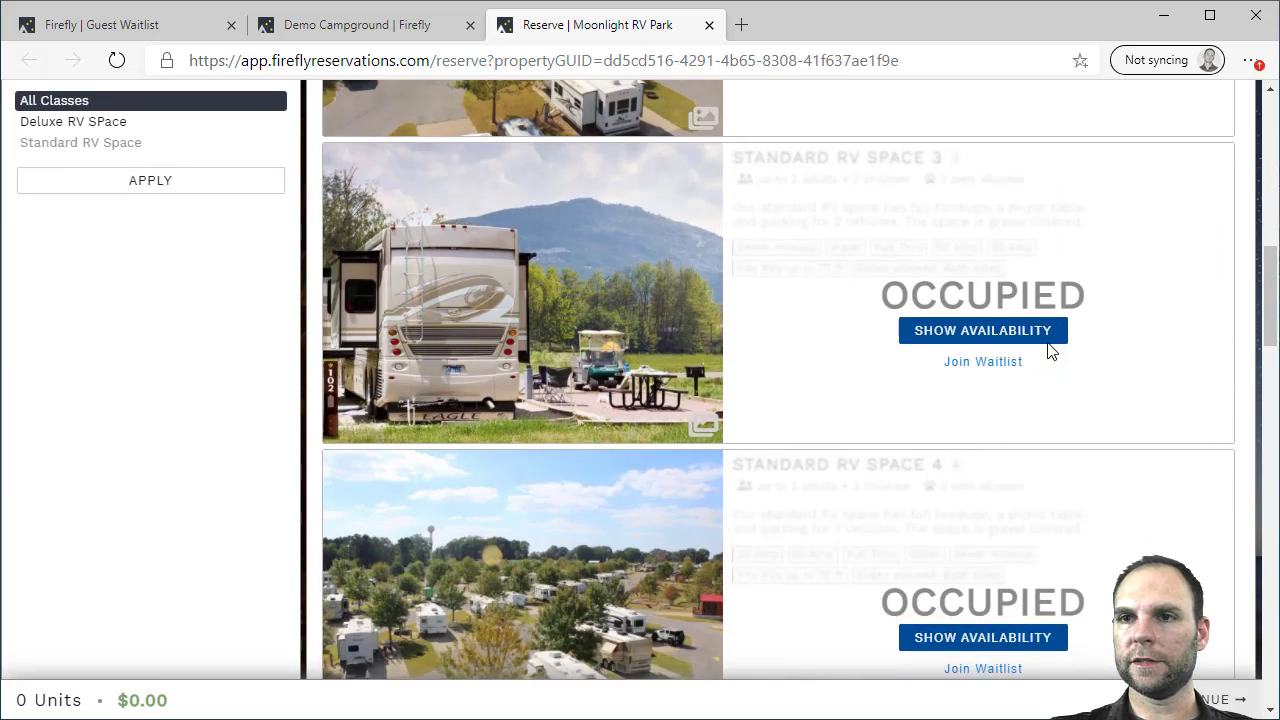
scroll(1050, 352, "up", 7)
scroll(1050, 352, "up", 3)
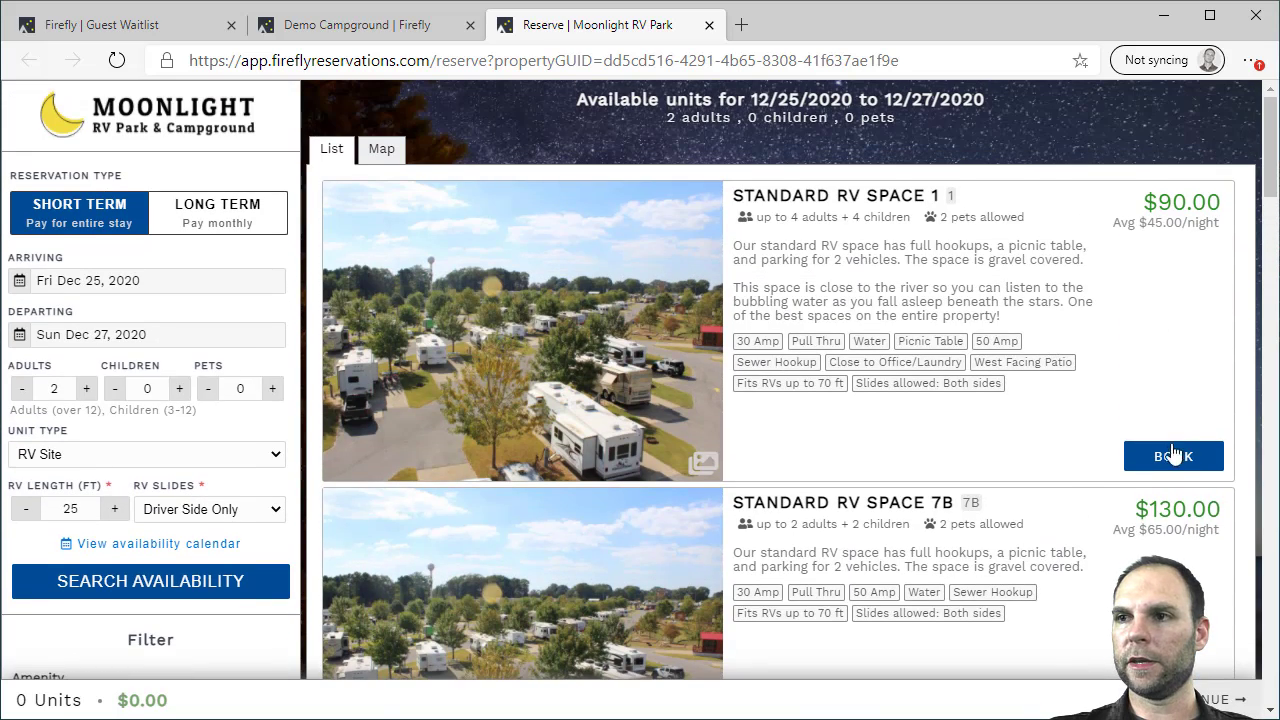
Add Standard RV Space 1 to the cart at $90.00 and collapse the cart summary
left_click(1165, 456)
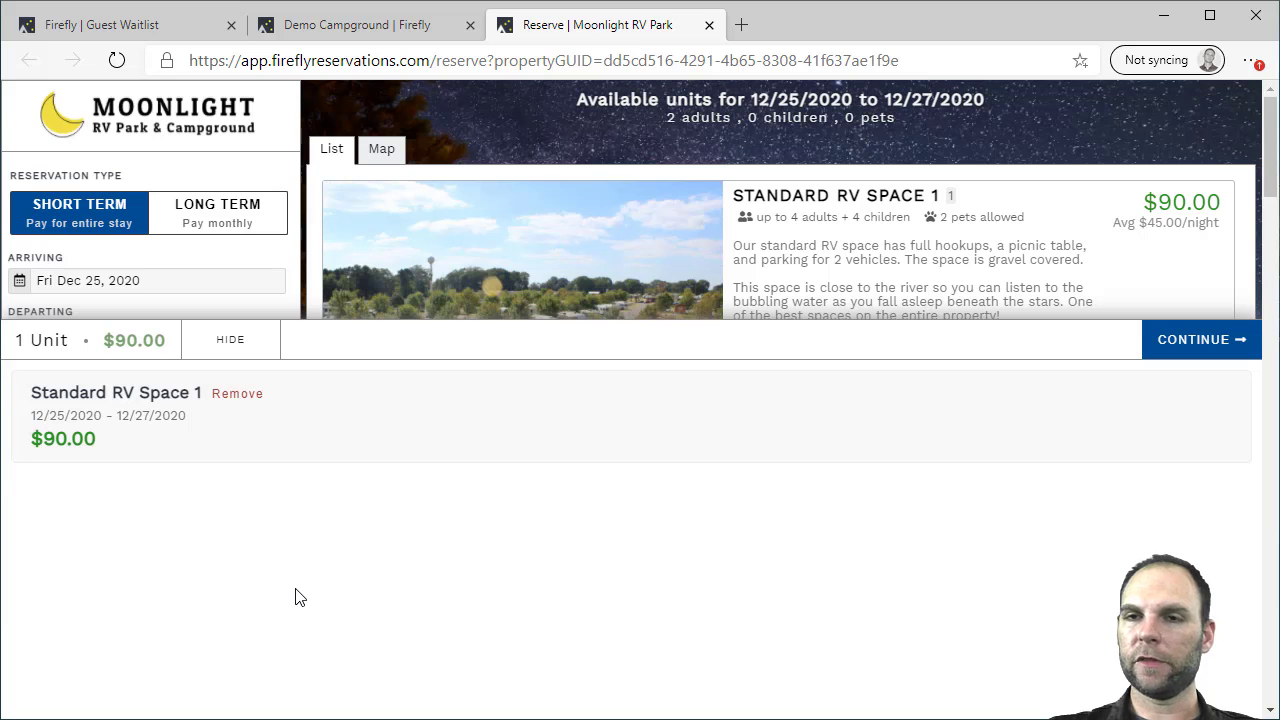
left_click(228, 339)
scroll(850, 410, "down", 3)
scroll(865, 378, "down", 5)
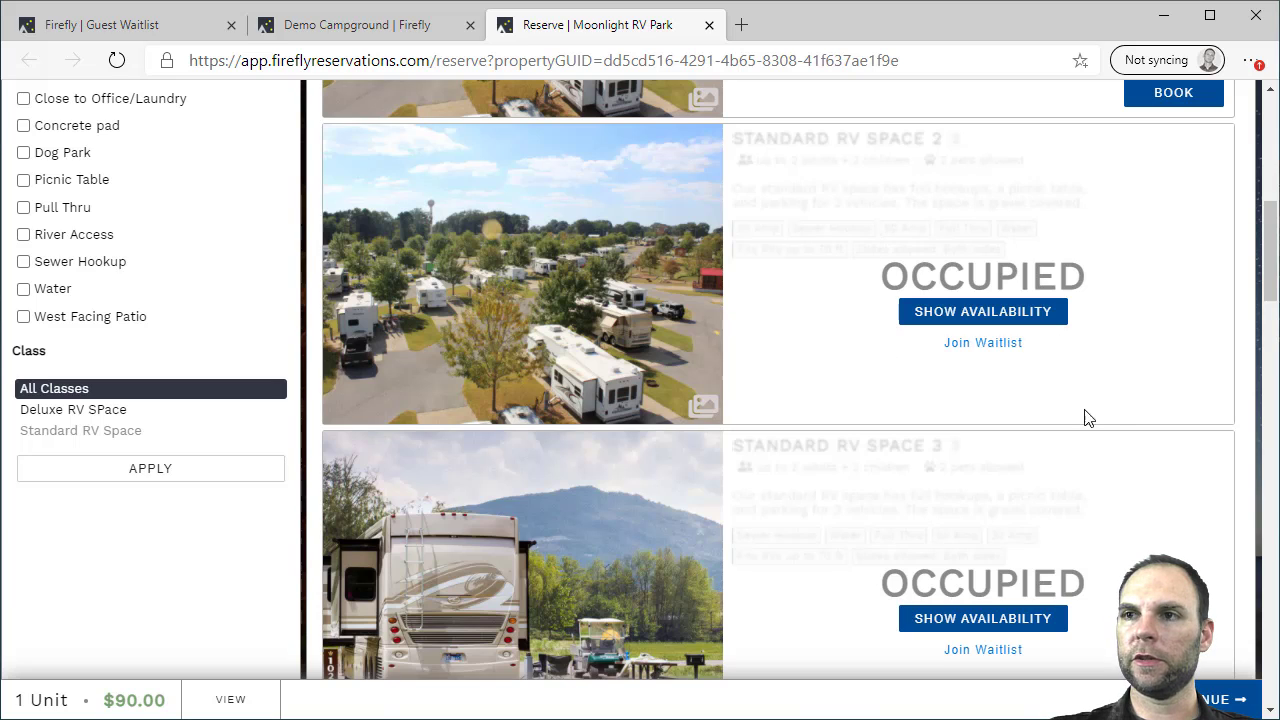
left_click_drag(1266, 258, 1252, 500)
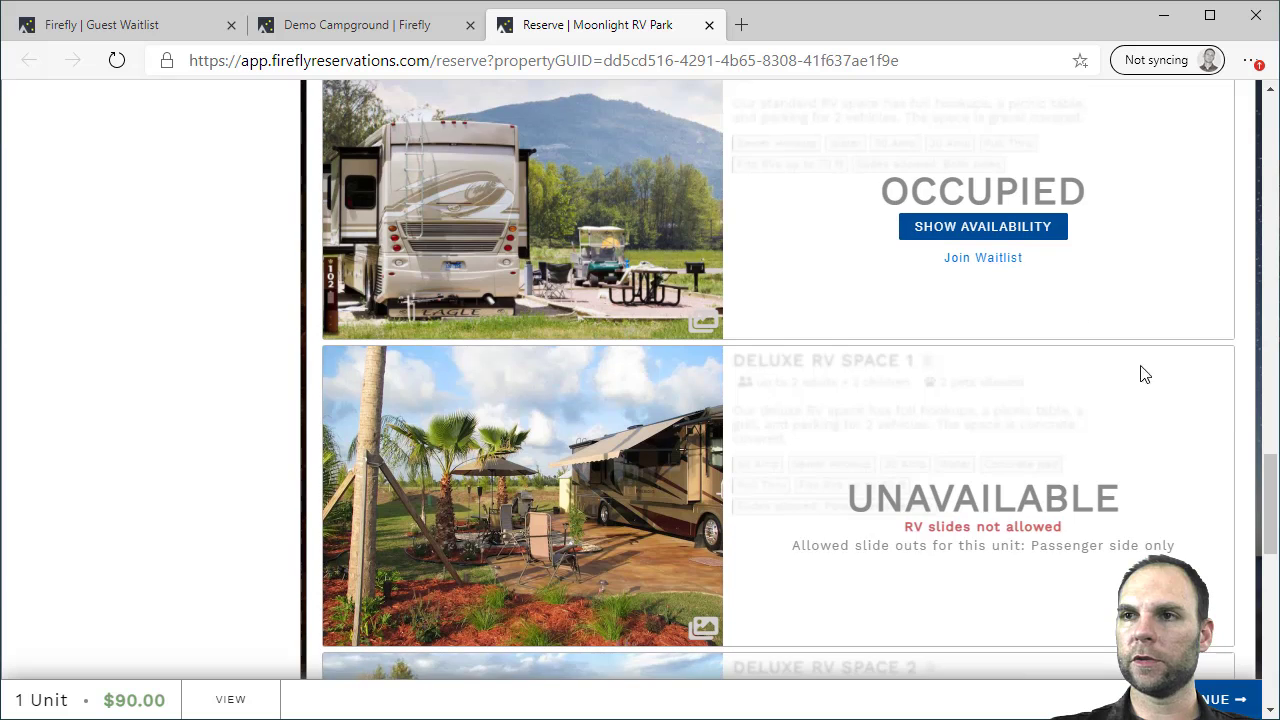
Check occupied Standard RV Space 7A's availability calendar, close it, and scroll the listings
left_click(963, 230)
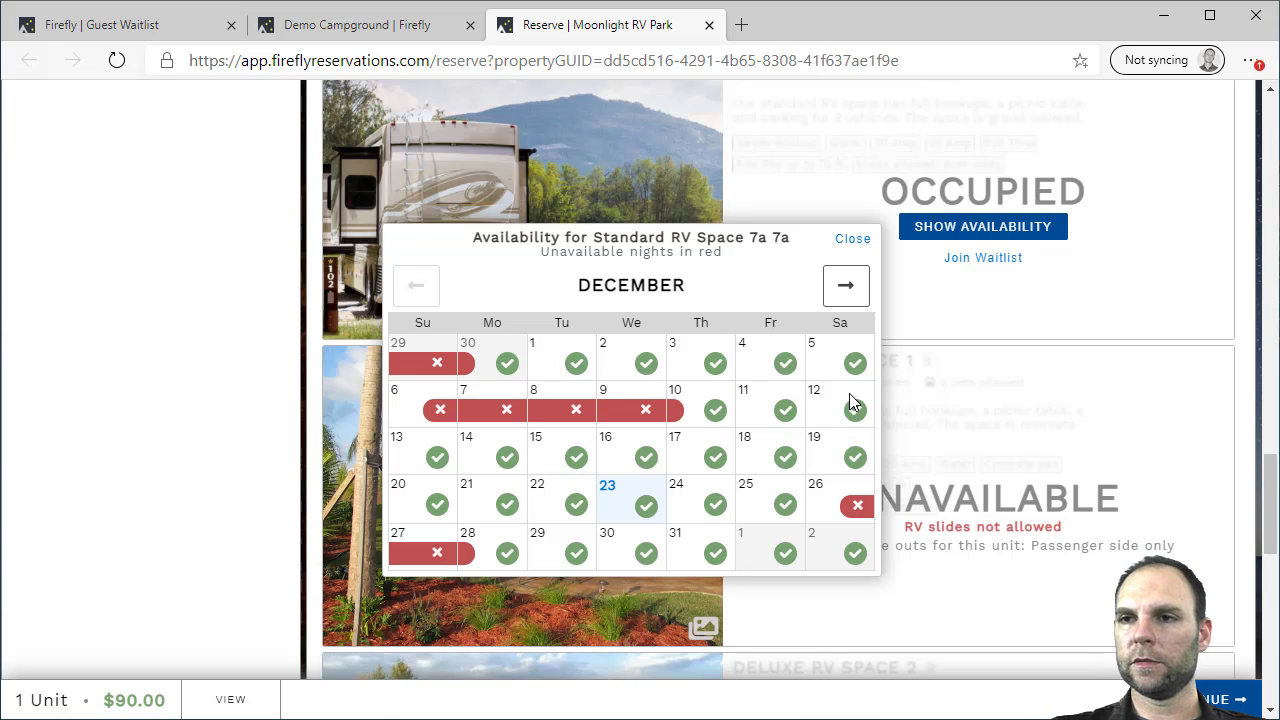
left_click(853, 240)
scroll(948, 323, "down", 2)
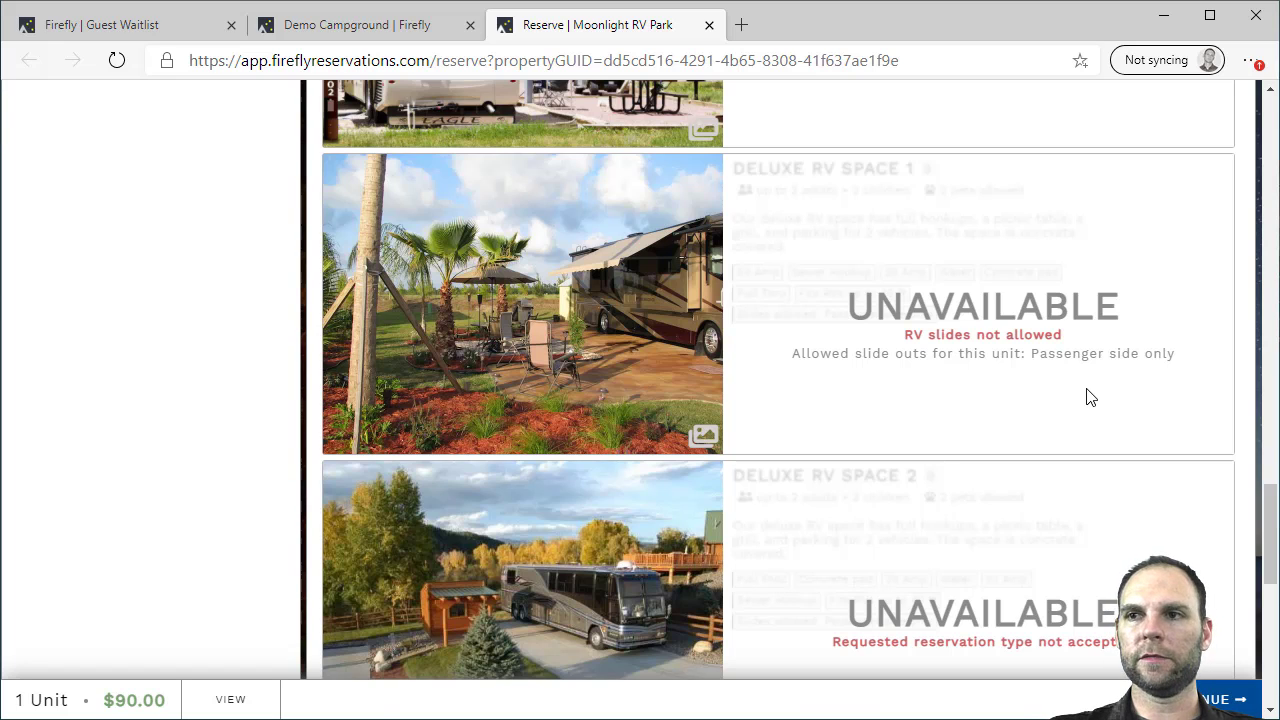
mouse_move(1268, 514)
left_mouse_down()
mouse_move(1273, 557)
mouse_move(1273, 537)
left_mouse_up()
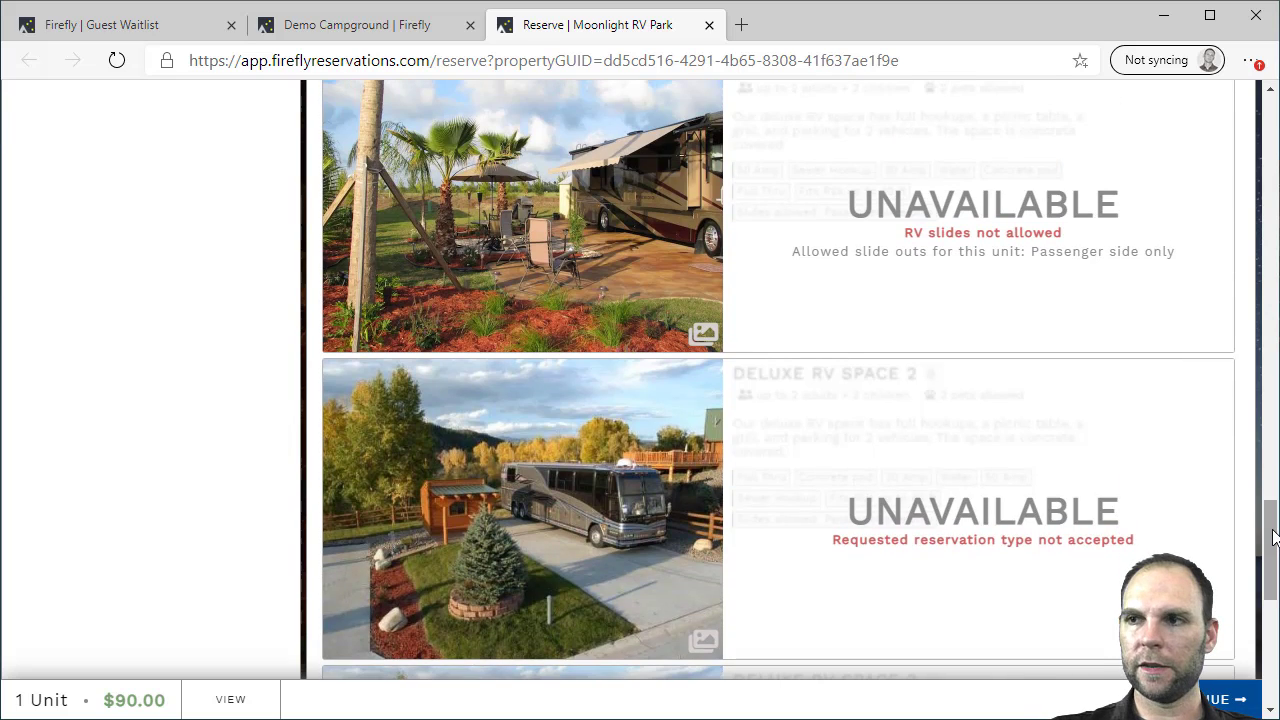
scroll(1273, 537, "down", 6)
scroll(1274, 593, "up", 9)
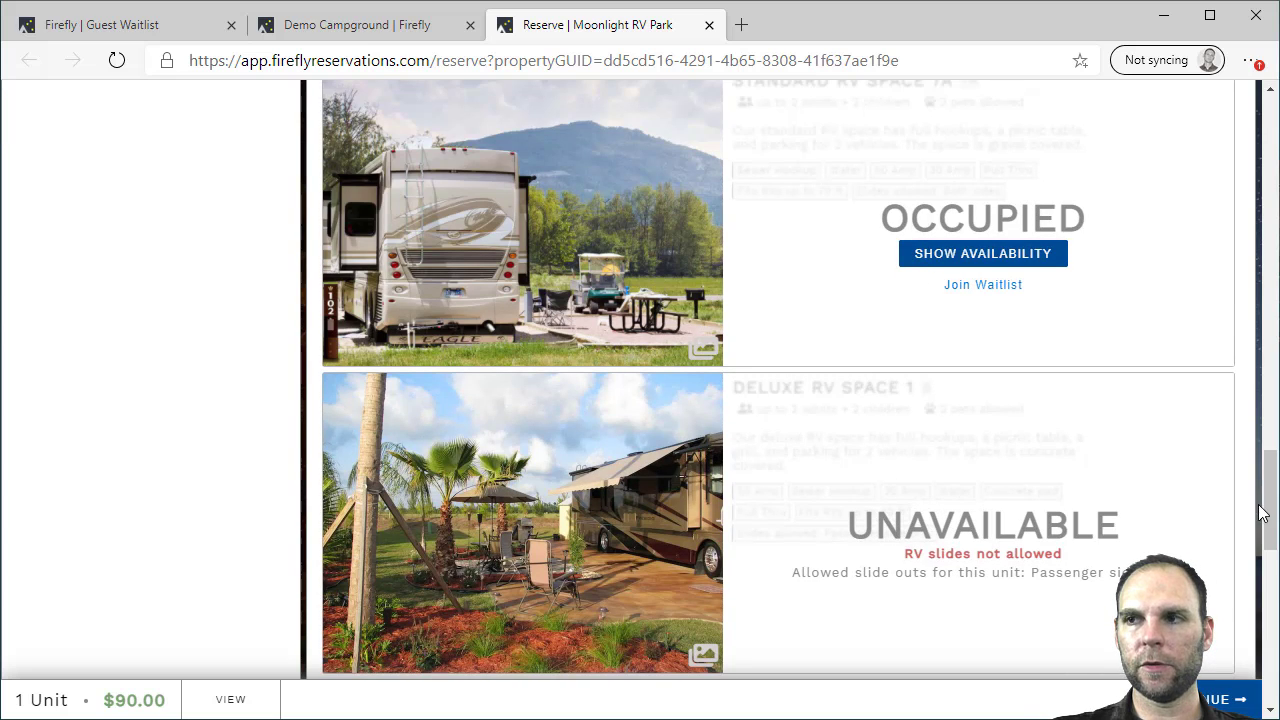
left_click_drag(1272, 513, 1274, 467)
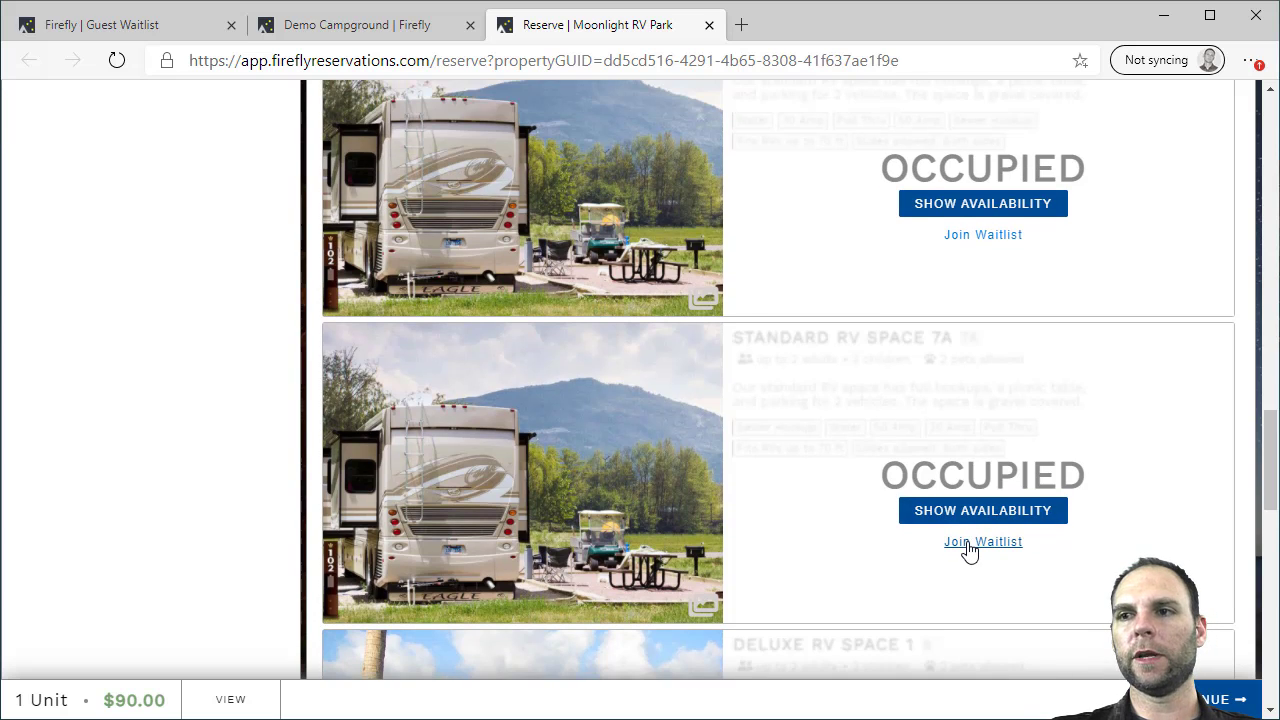
Preview Standard RV Space 7A's Join Waitlist form, then re-search Dec 25–27 availability
left_click(969, 545)
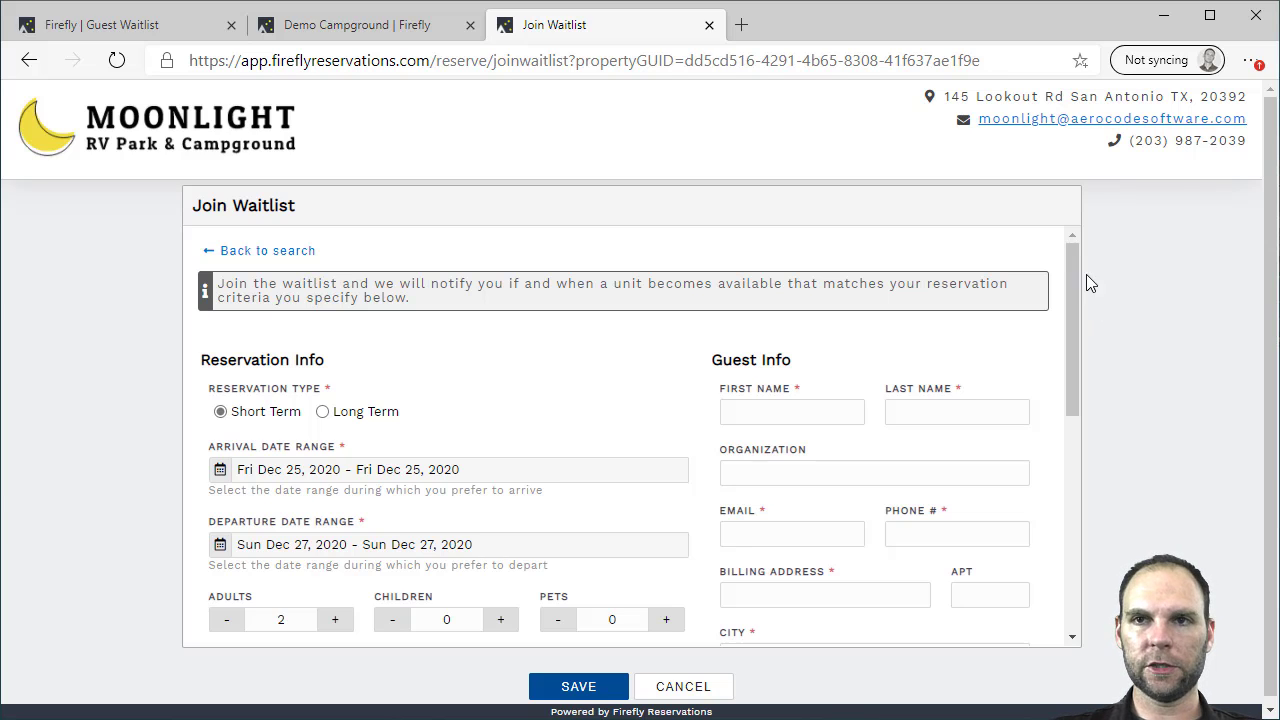
left_click_drag(1071, 257, 1058, 293)
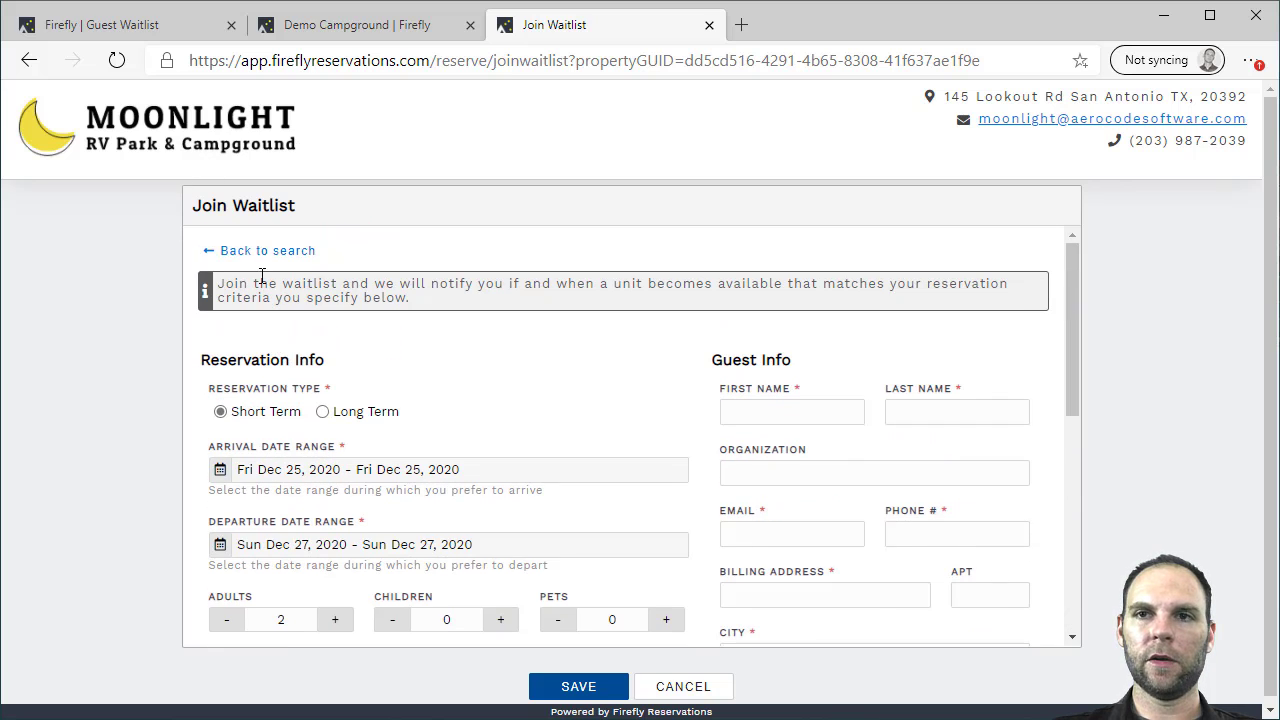
left_click(258, 250)
left_click(166, 584)
scroll(912, 340, "down", 6)
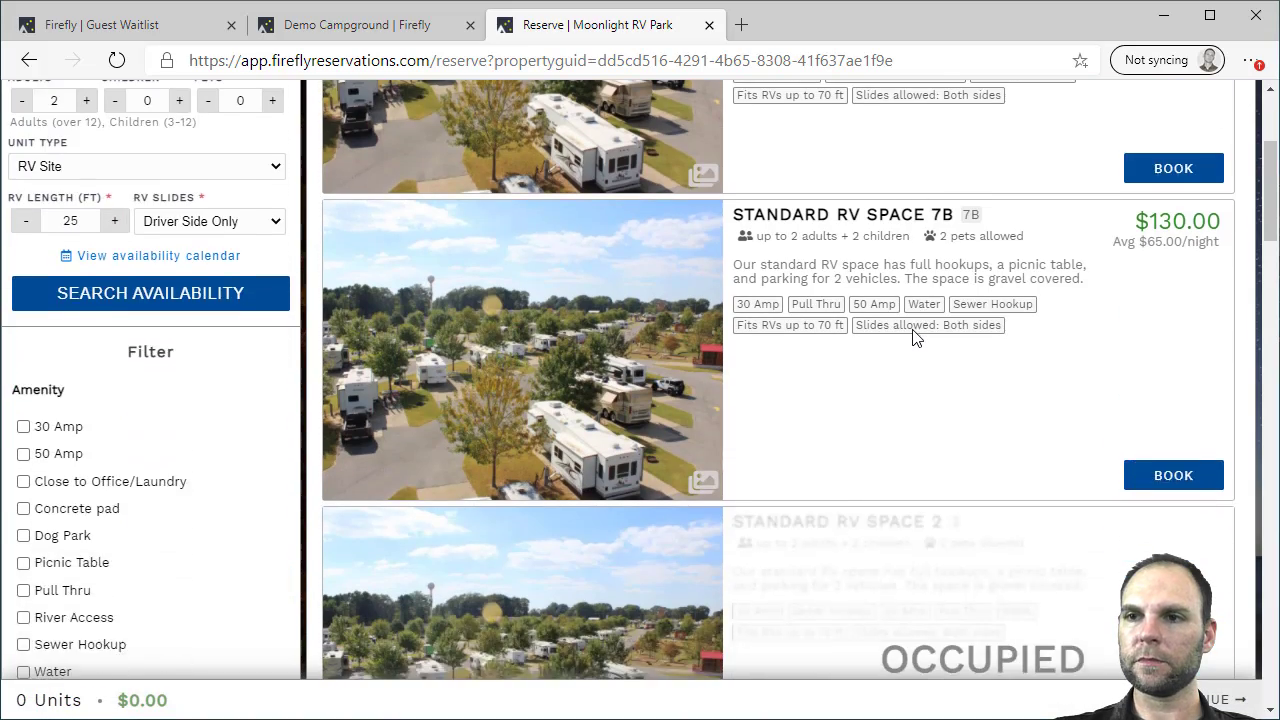
Add Standard RV Space 1 to the cart for $90.00 and collapse the cart summary
scroll(914, 334, "up", 6)
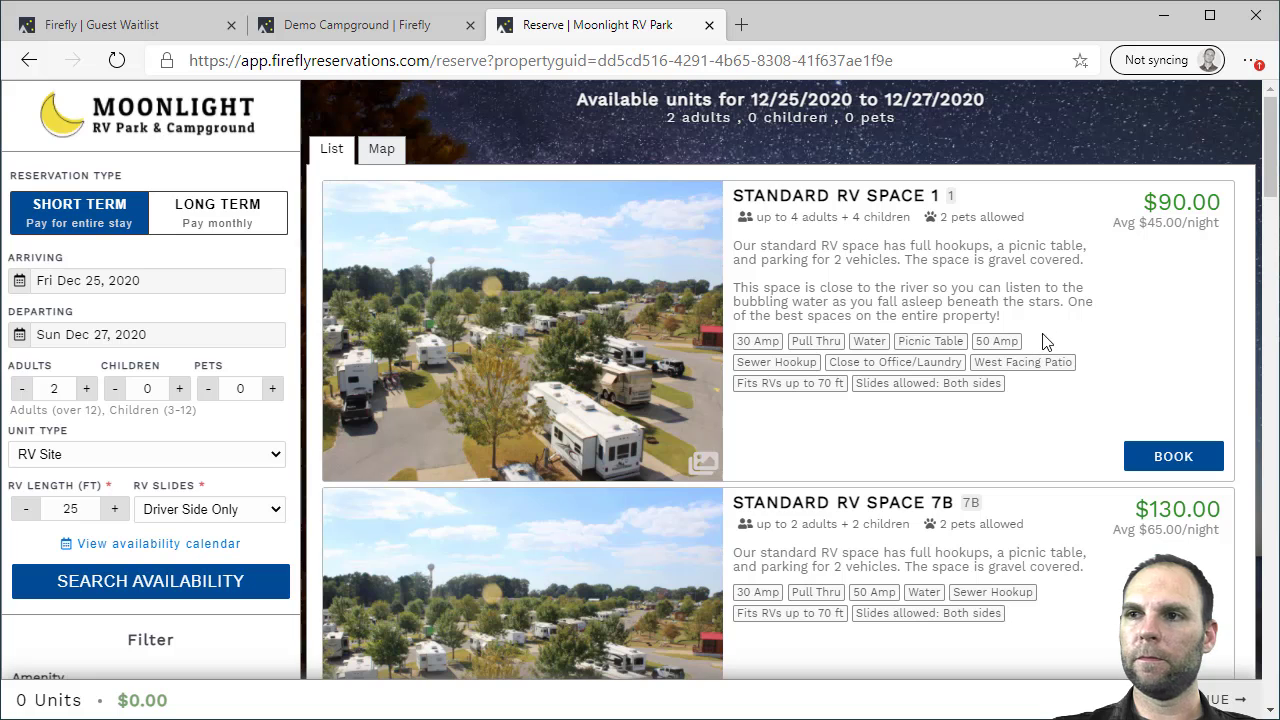
left_click(1165, 460)
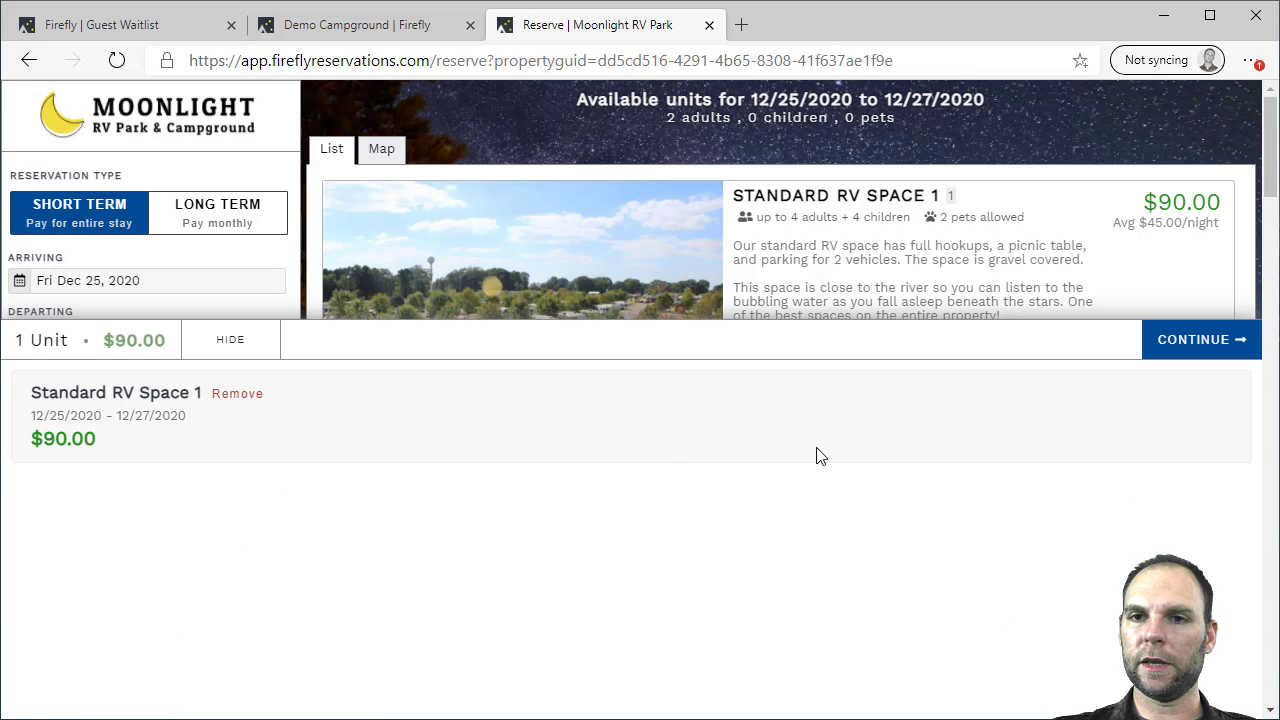
left_click(232, 345)
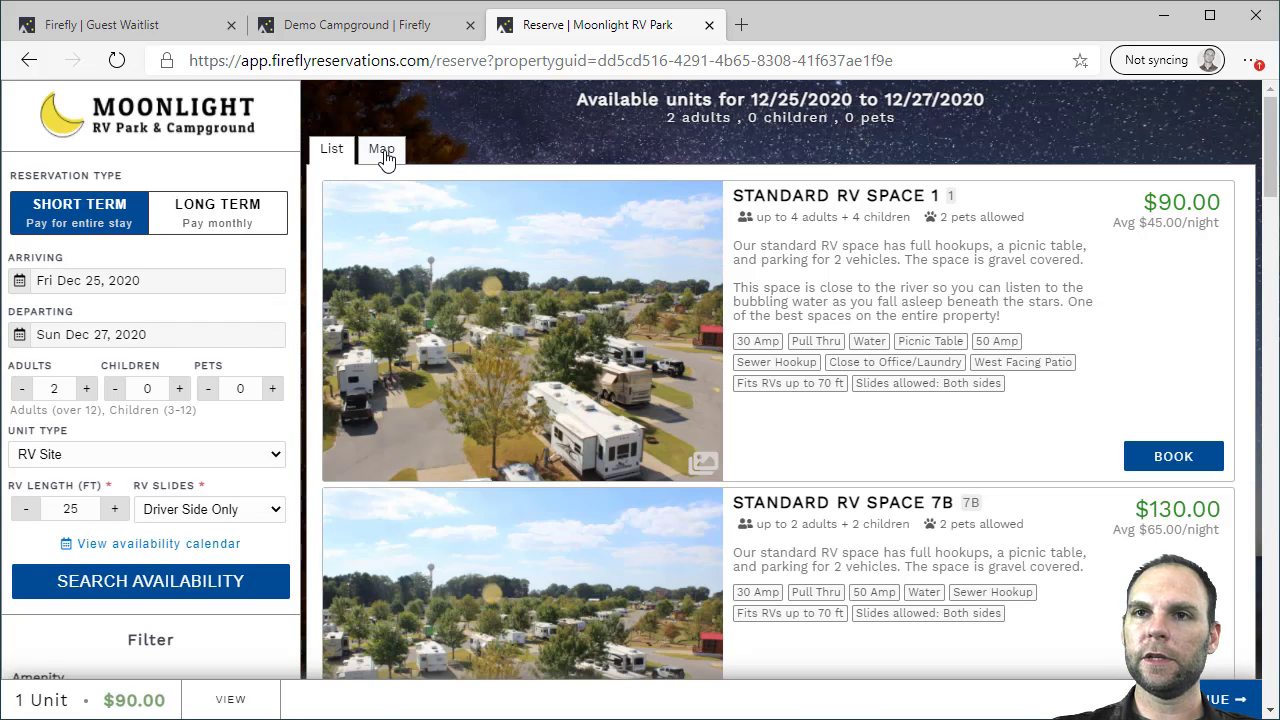
On the campground map, check site 7a's details and its availability calendar
left_click(383, 152)
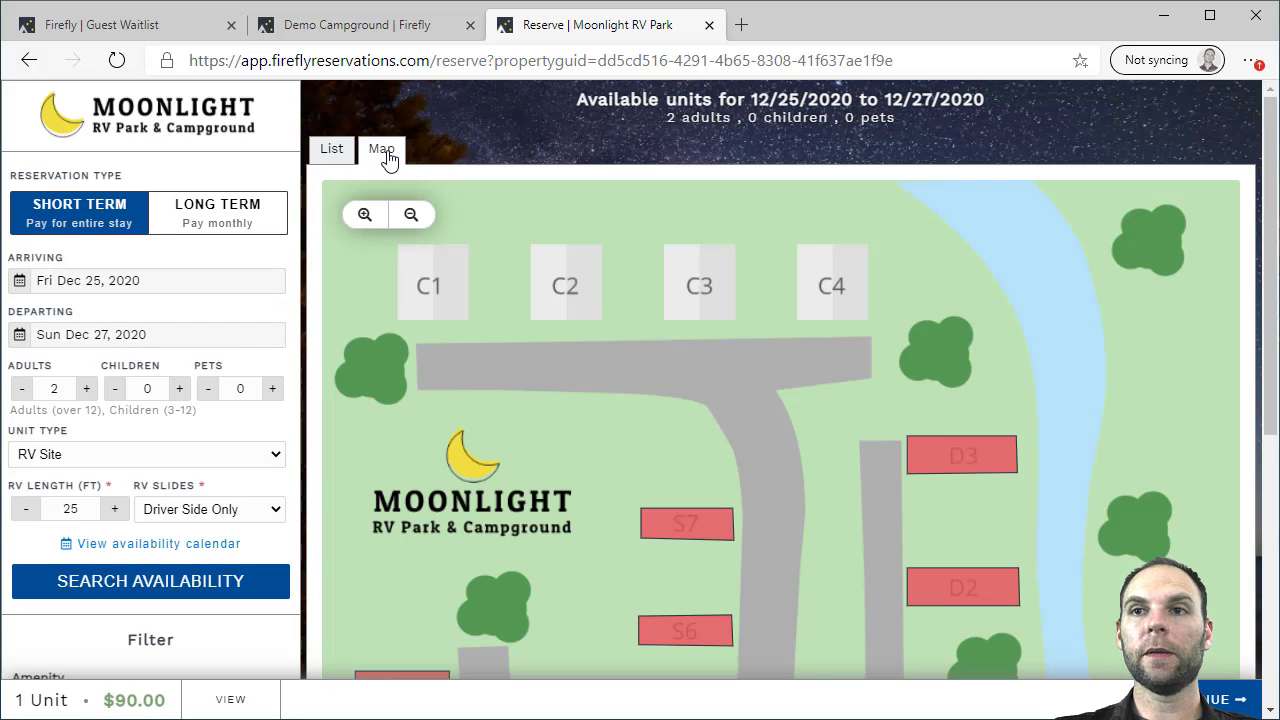
left_click_drag(1270, 222, 1266, 373)
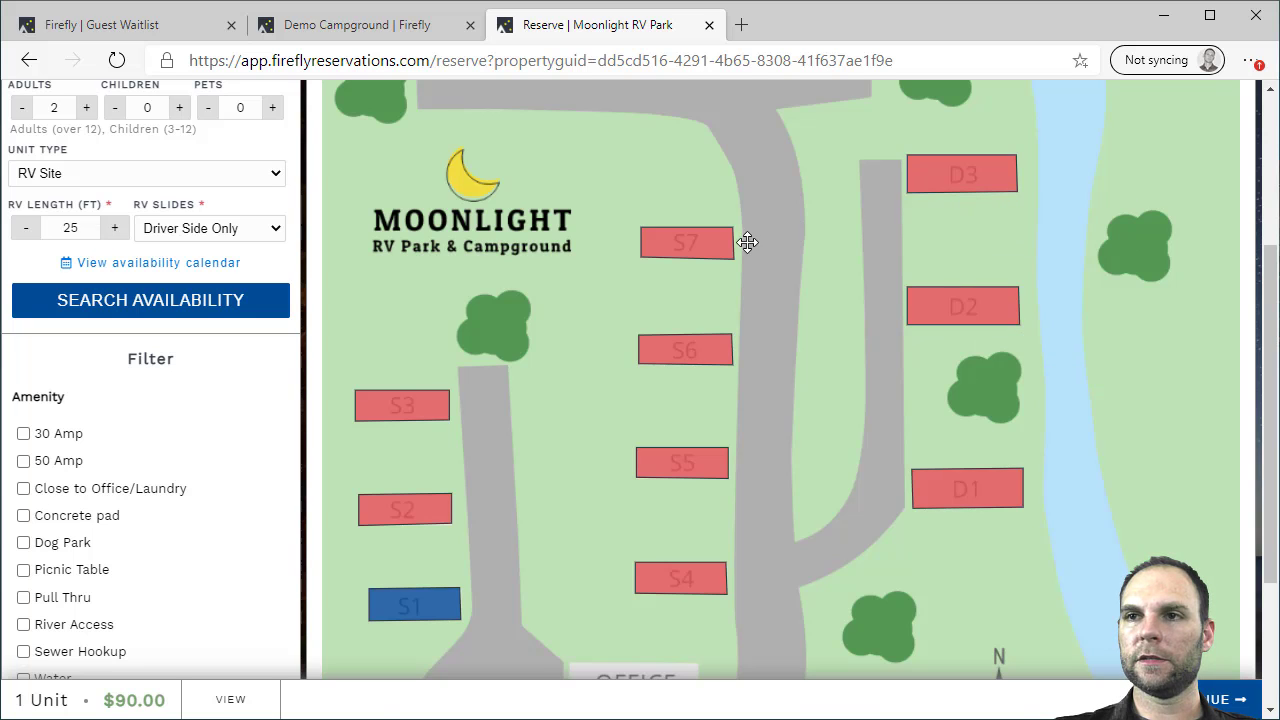
left_click(680, 250)
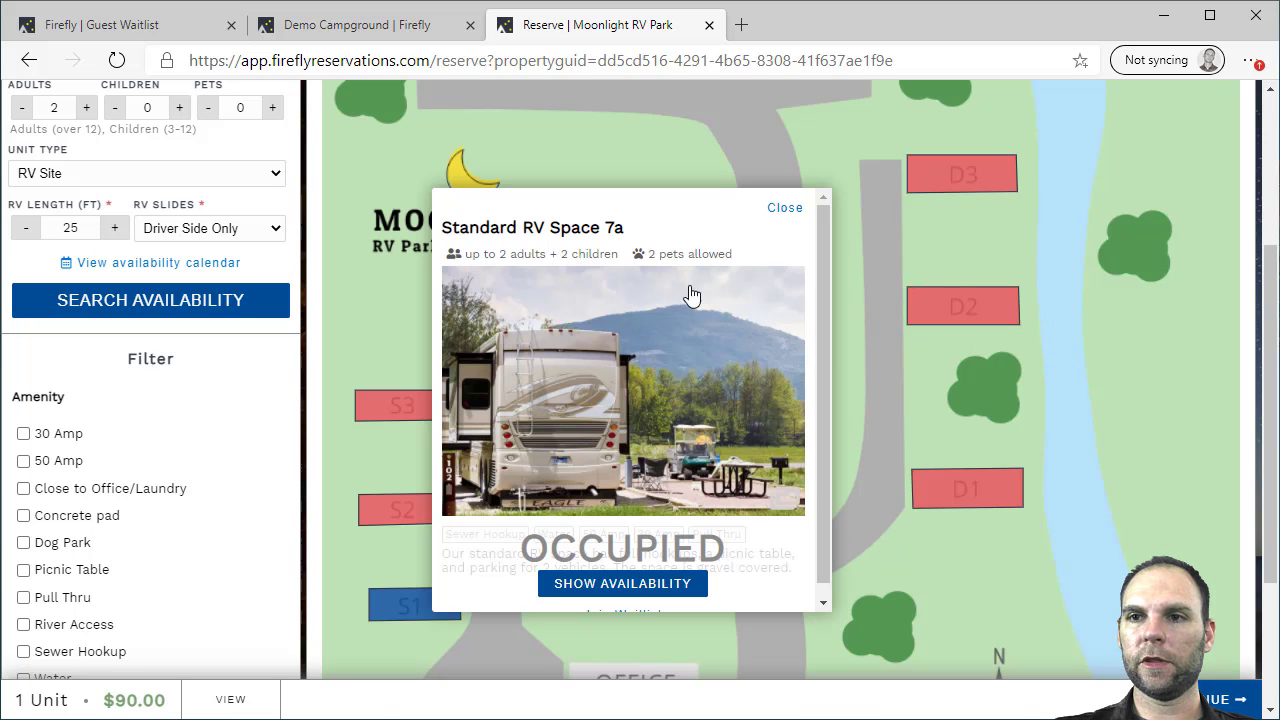
scroll(697, 363, "down", 1)
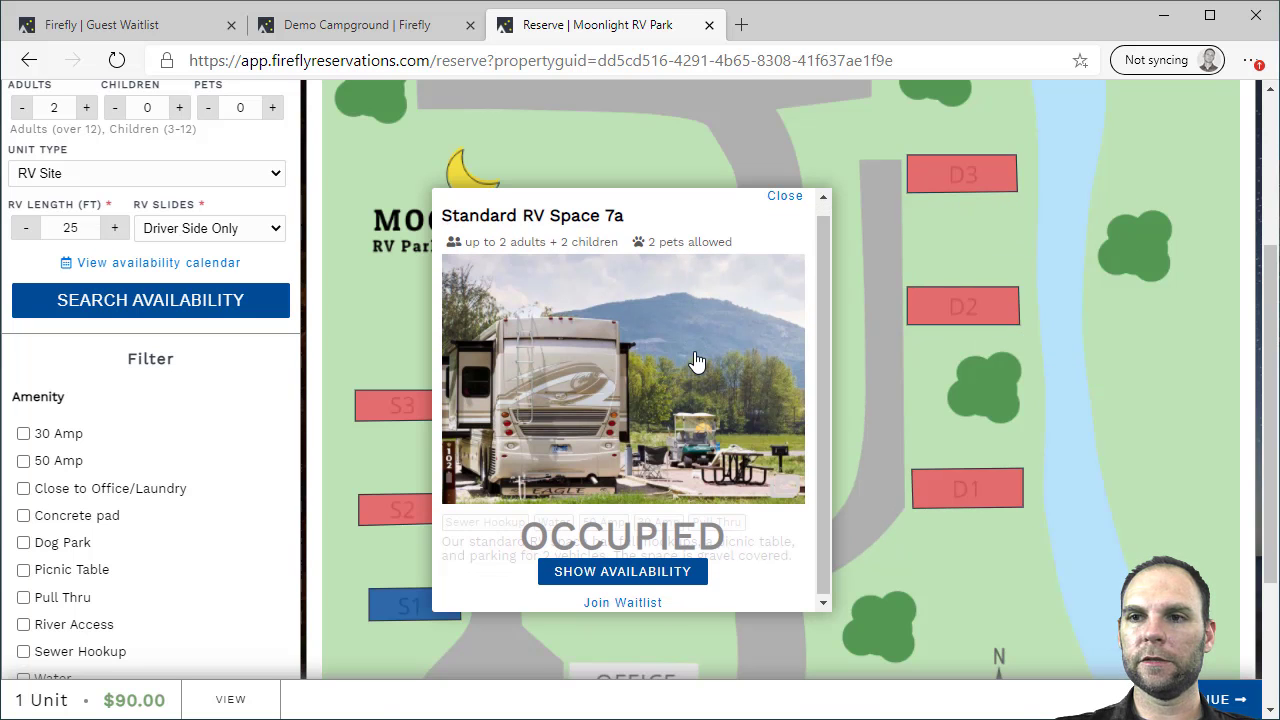
left_click(615, 572)
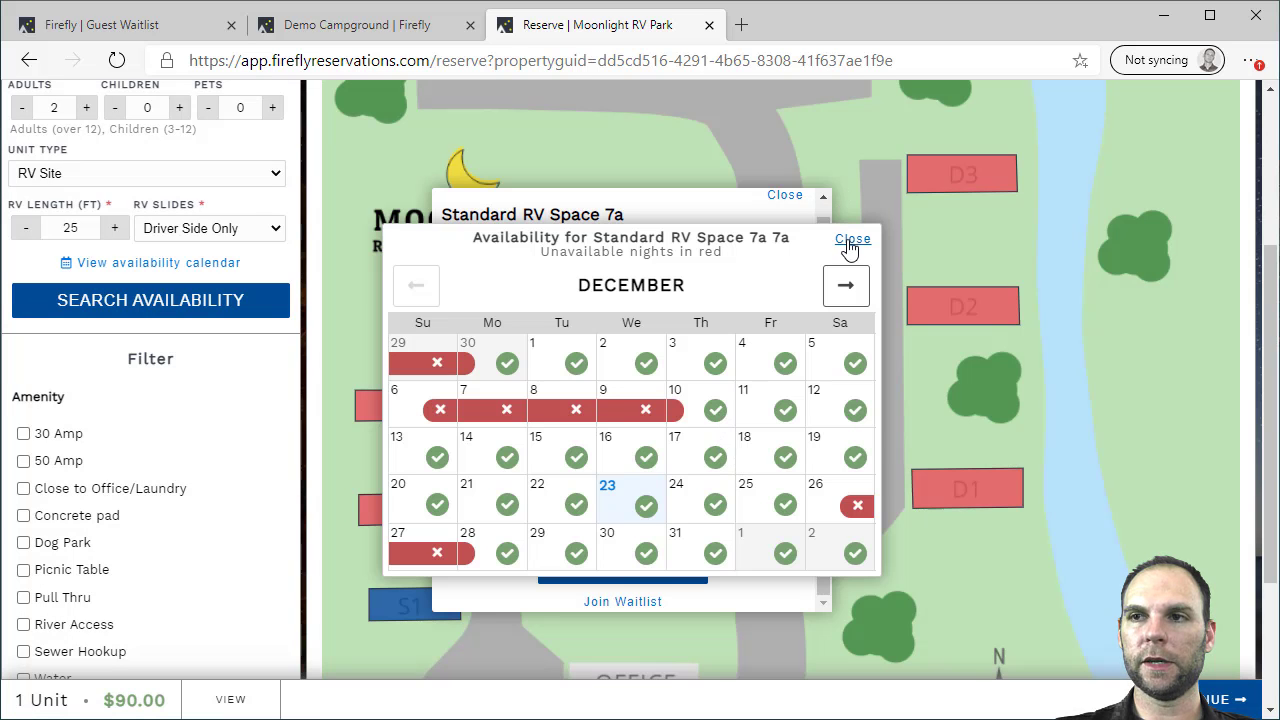
left_click(853, 238)
scroll(723, 306, "down", 1)
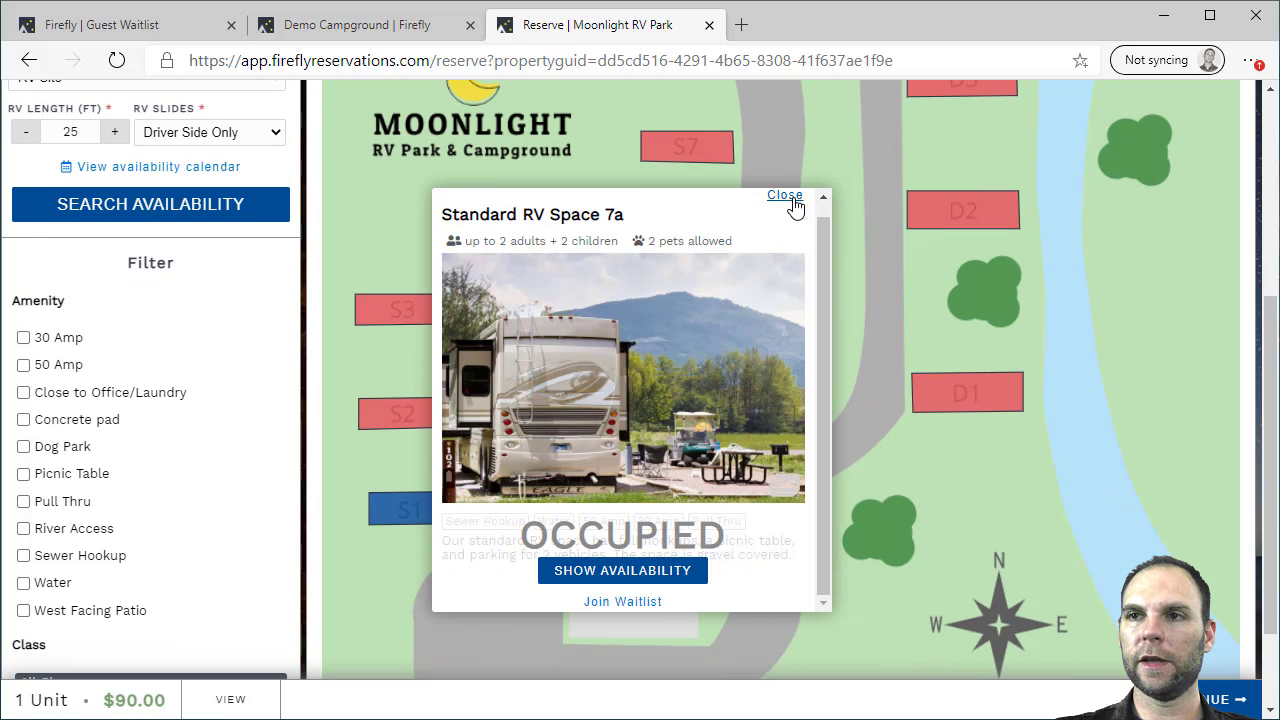
left_click(785, 195)
Inspect the details of site S1 (Standard RV Space 1) on the map
mouse_move(430, 520)
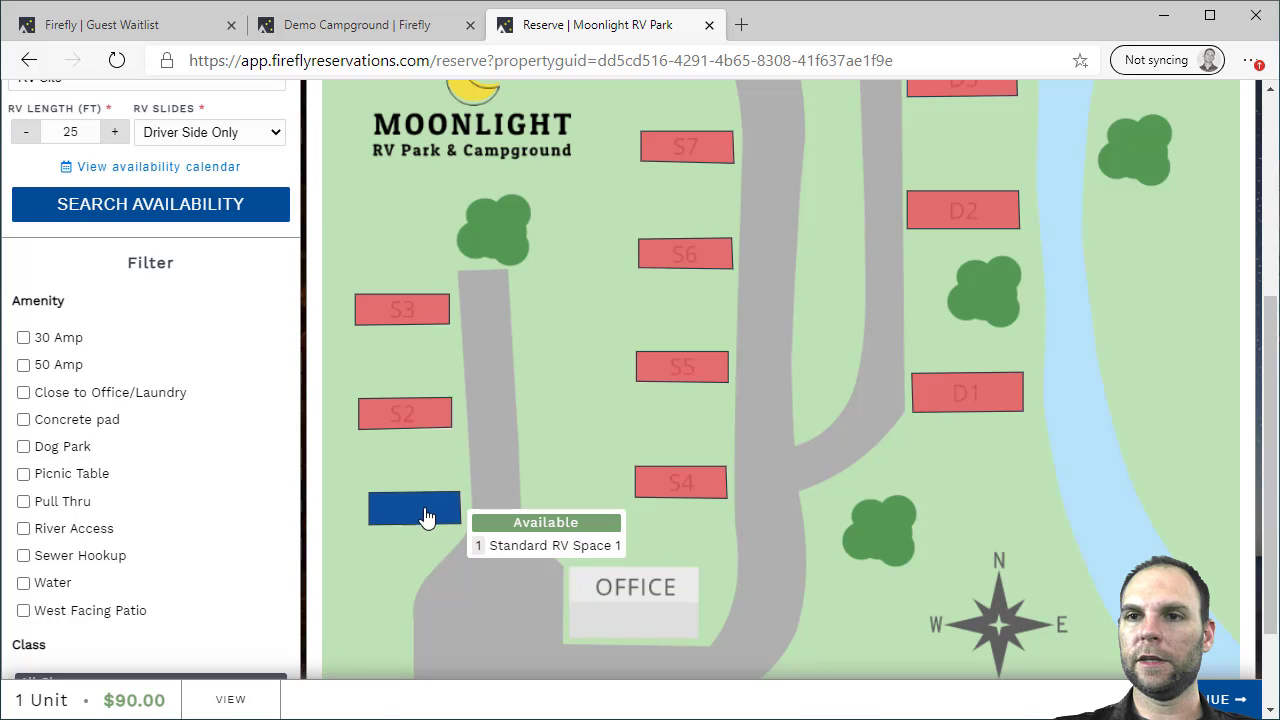
left_click(424, 515)
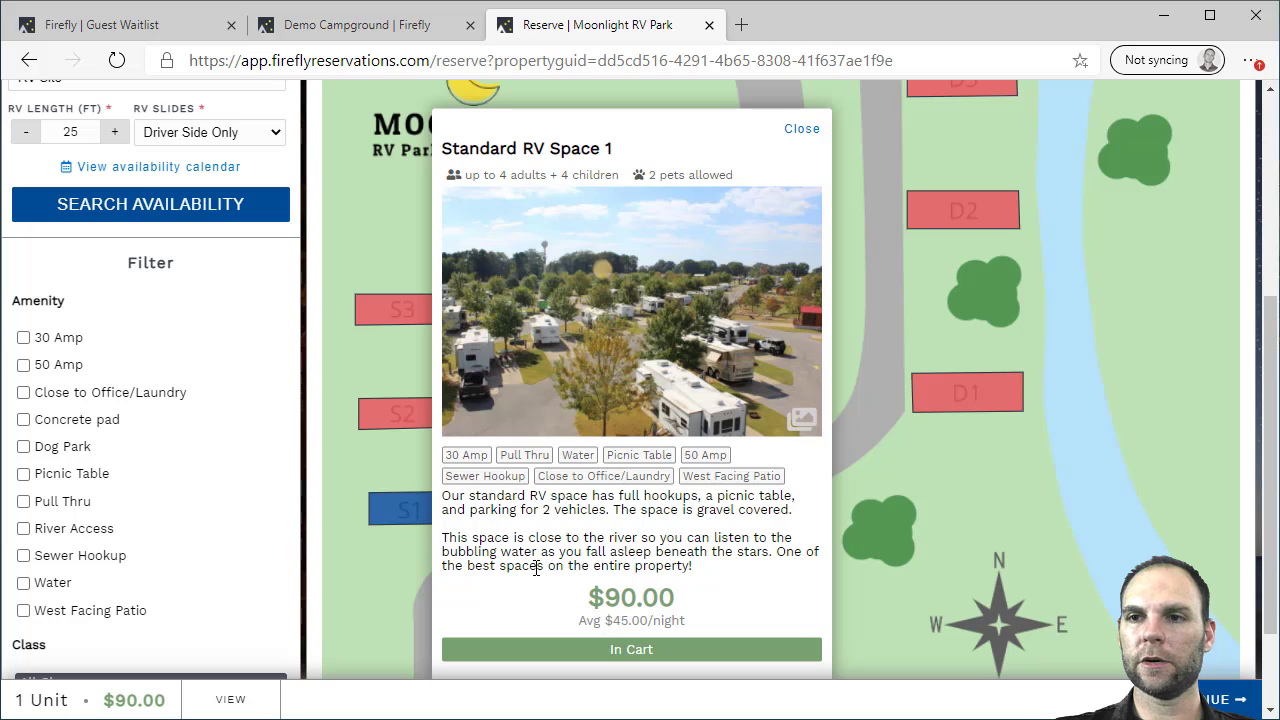
left_click(802, 138)
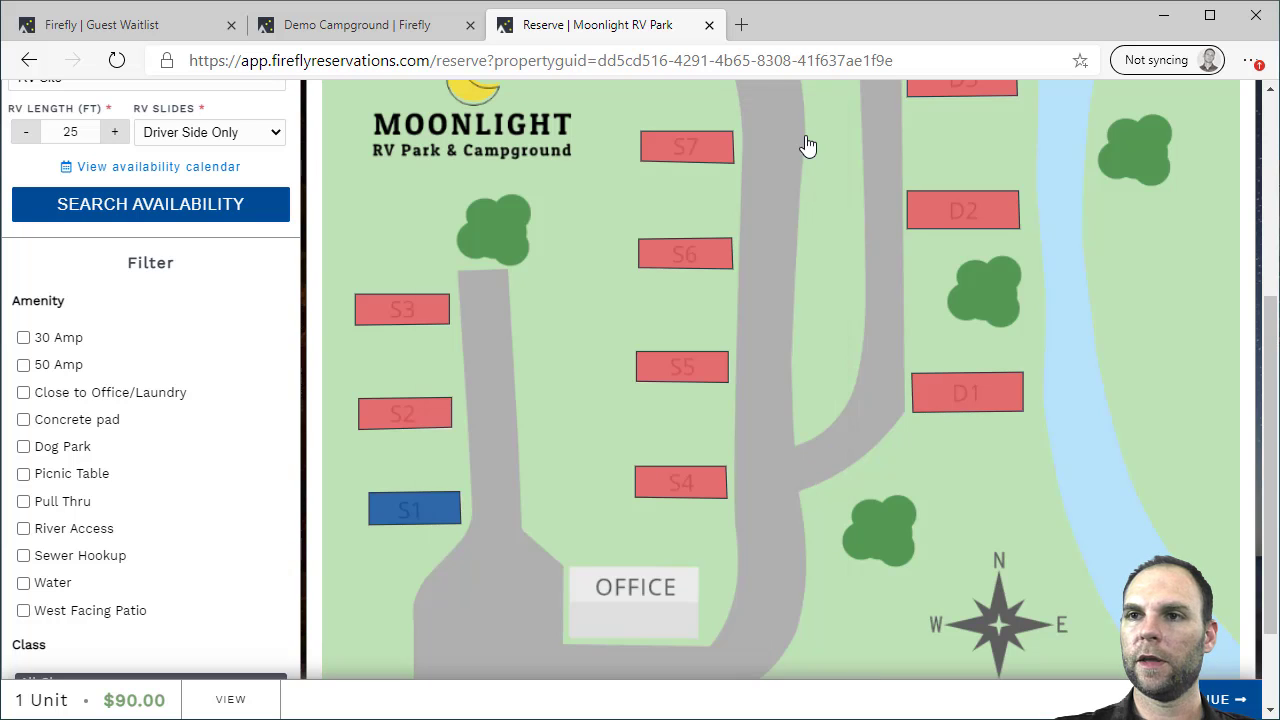
scroll(797, 251, "up", 2)
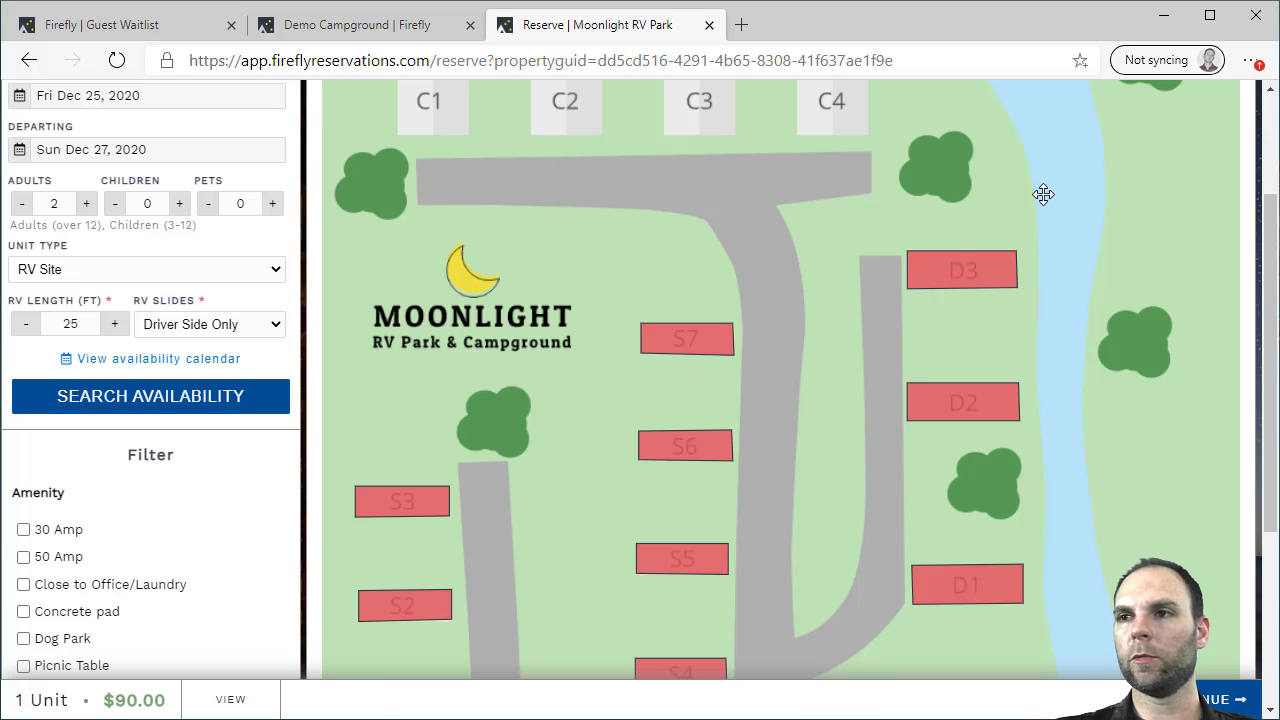
scroll(830, 223, "up", 1)
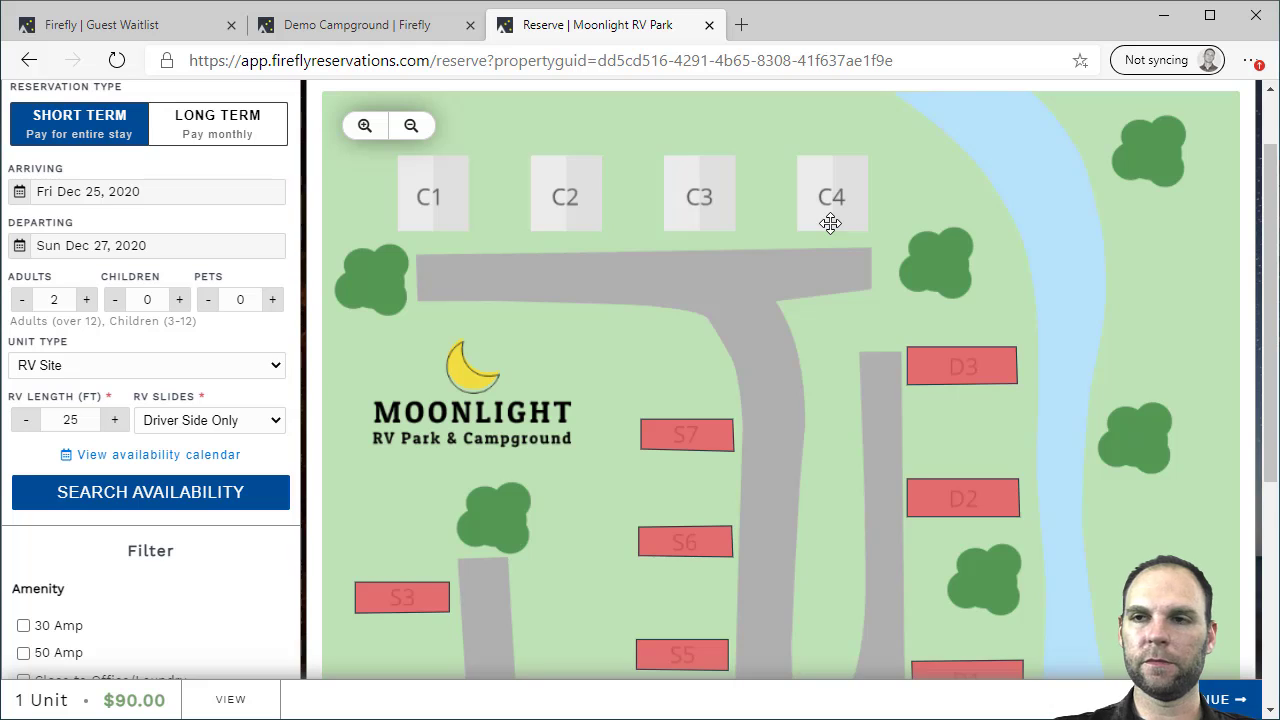
scroll(830, 223, "up", 1)
Return the results to the Dec 25–27 unit list view
left_click(333, 149)
left_click(381, 149)
scroll(614, 237, "down", 2)
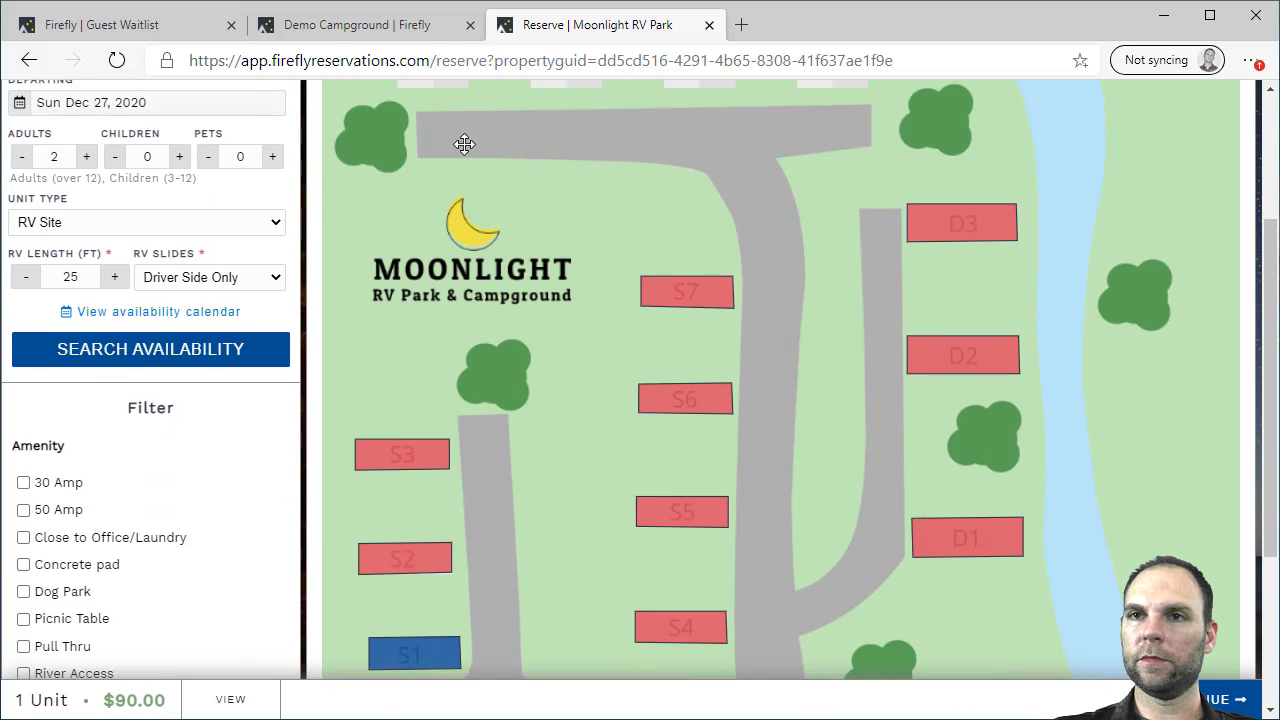
scroll(464, 144, "up", 3)
left_click(333, 149)
scroll(784, 287, "down", 2)
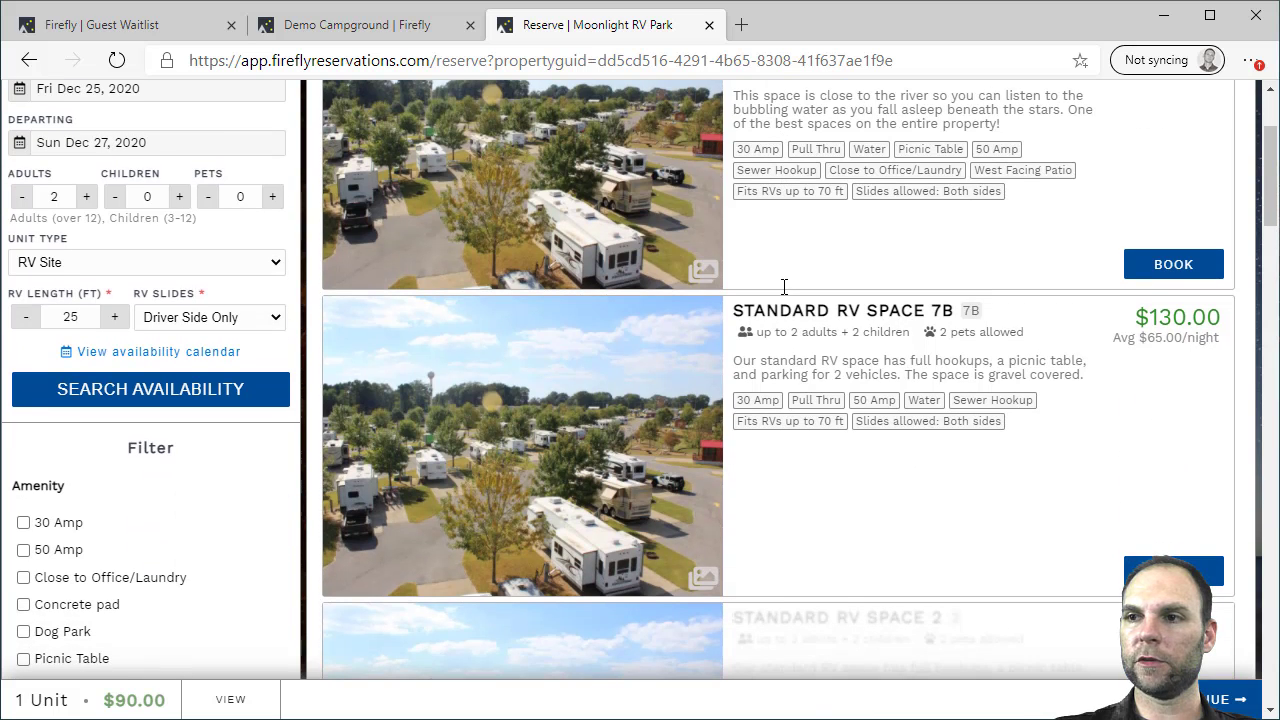
Continue from the cart bar to Unit Options, which offers a $5.00 site lock
scroll(784, 287, "down", 2)
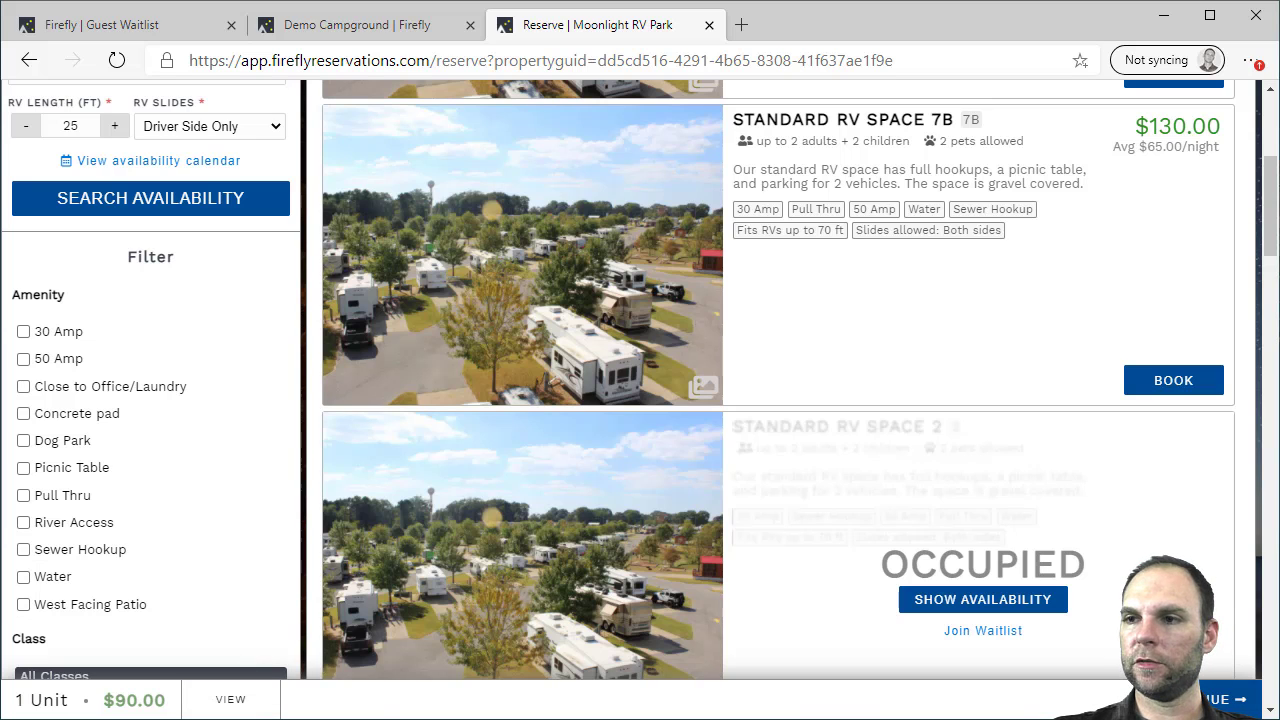
left_click(1225, 699)
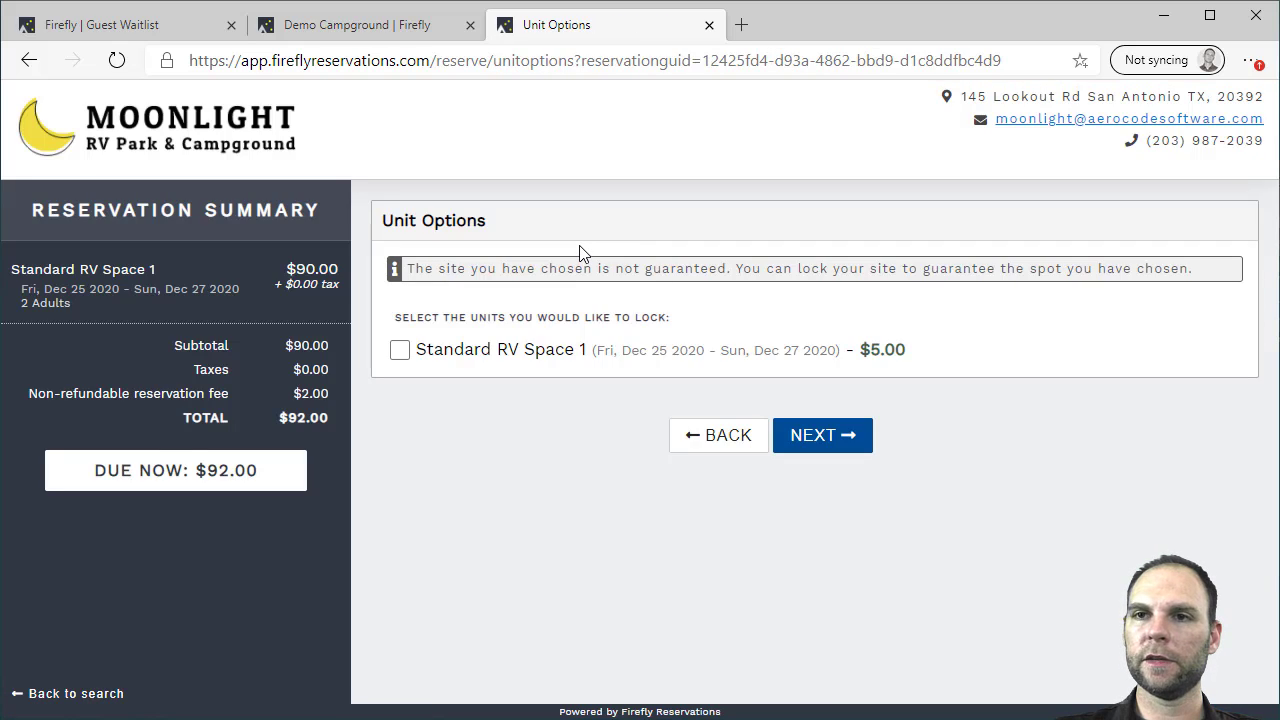
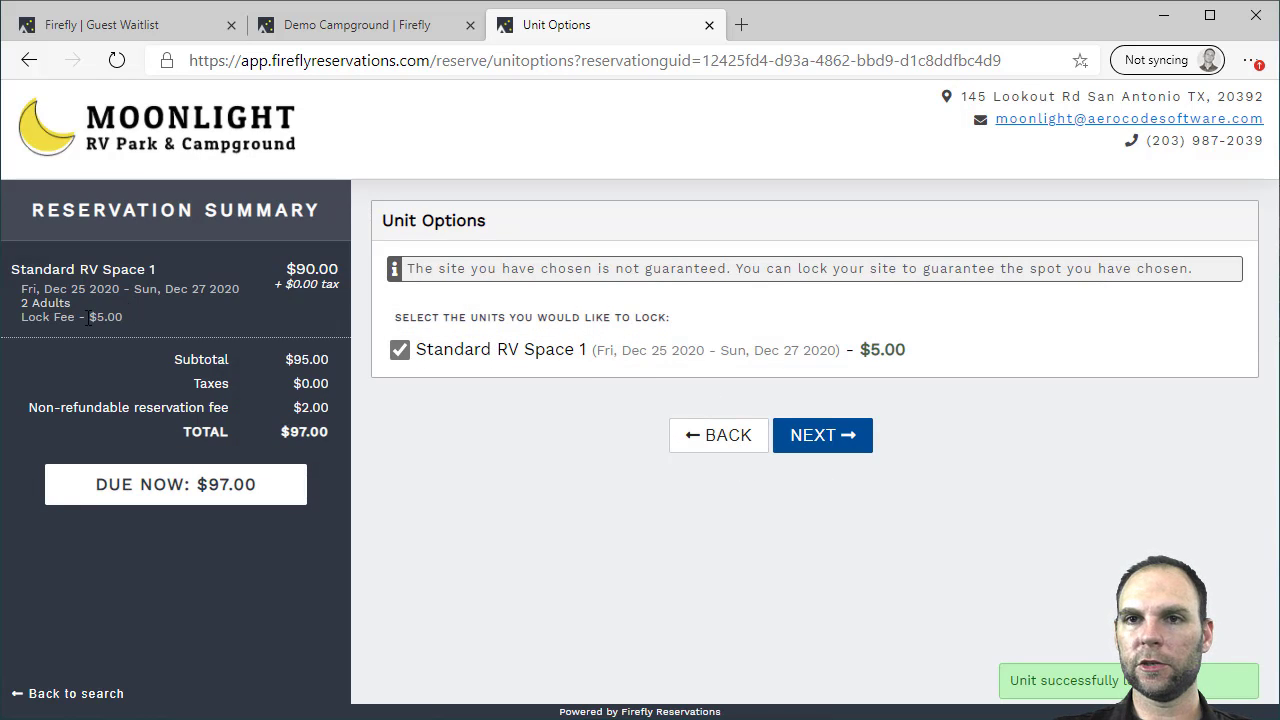
Add a Firewood Bundle and a Golf Cart rental to the locked RV space booking
left_click(838, 440)
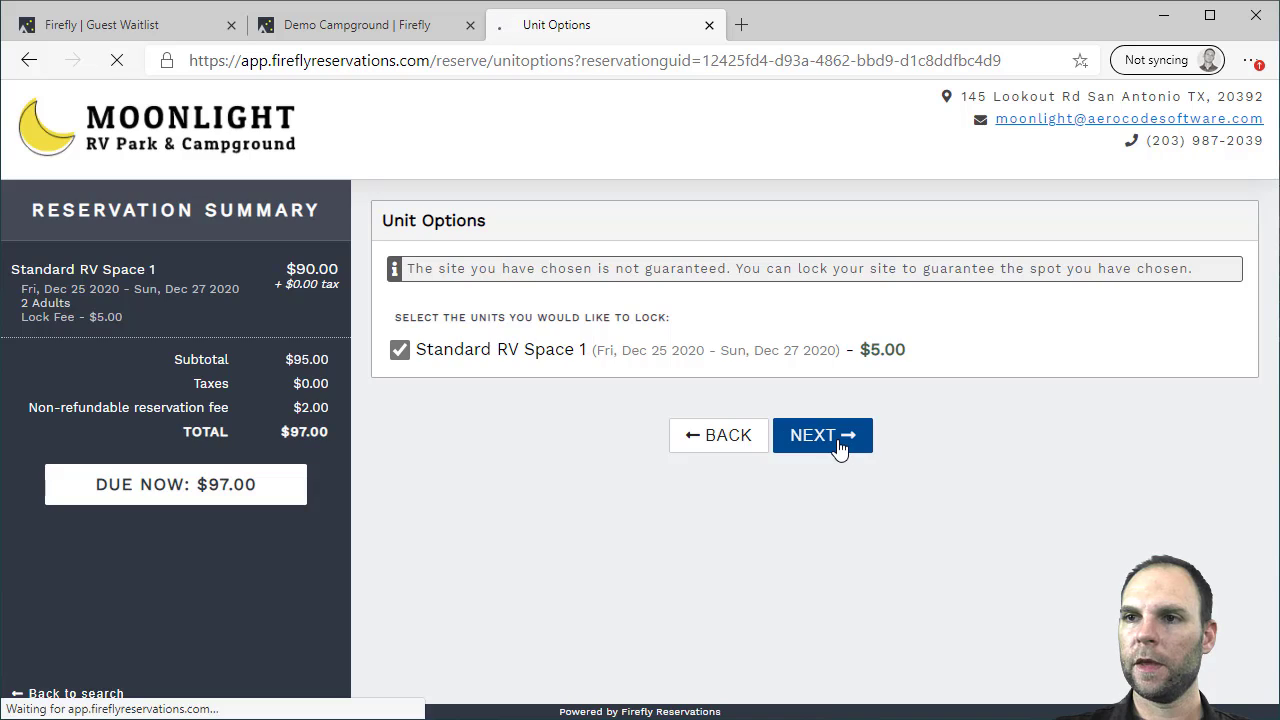
scroll(851, 424, "down", 1)
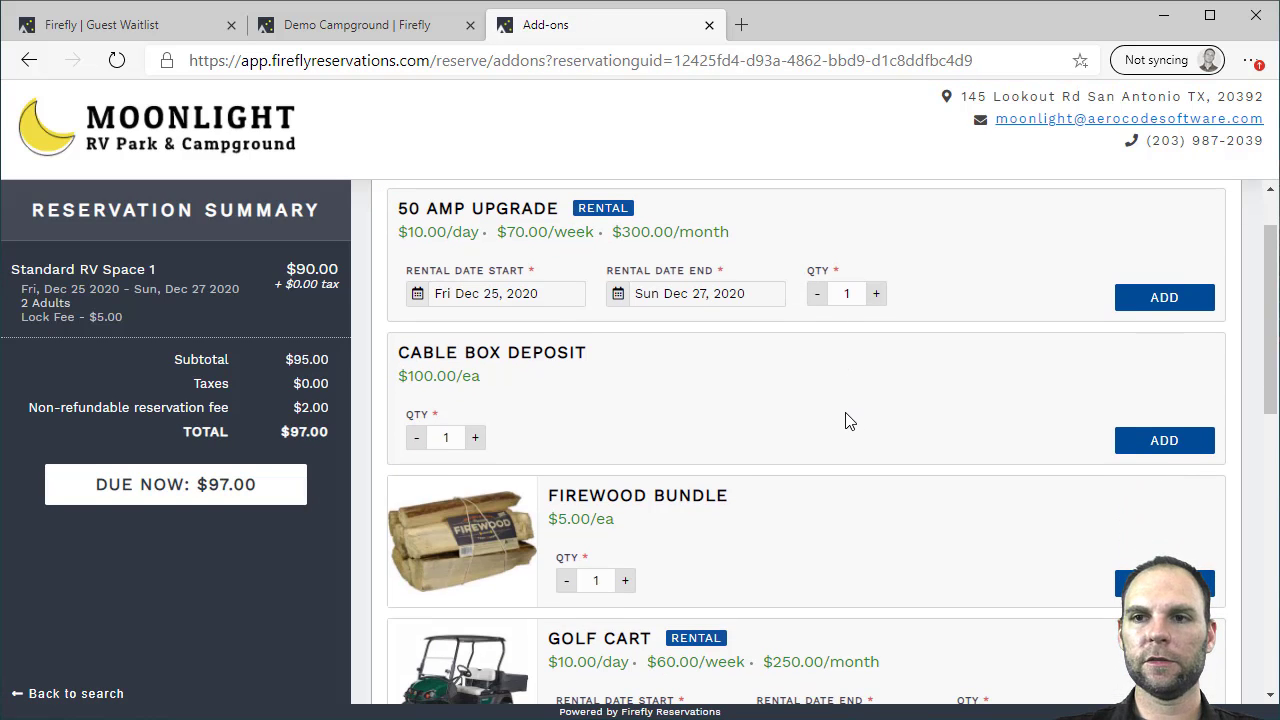
scroll(845, 421, "down", 3)
scroll(846, 420, "up", 2)
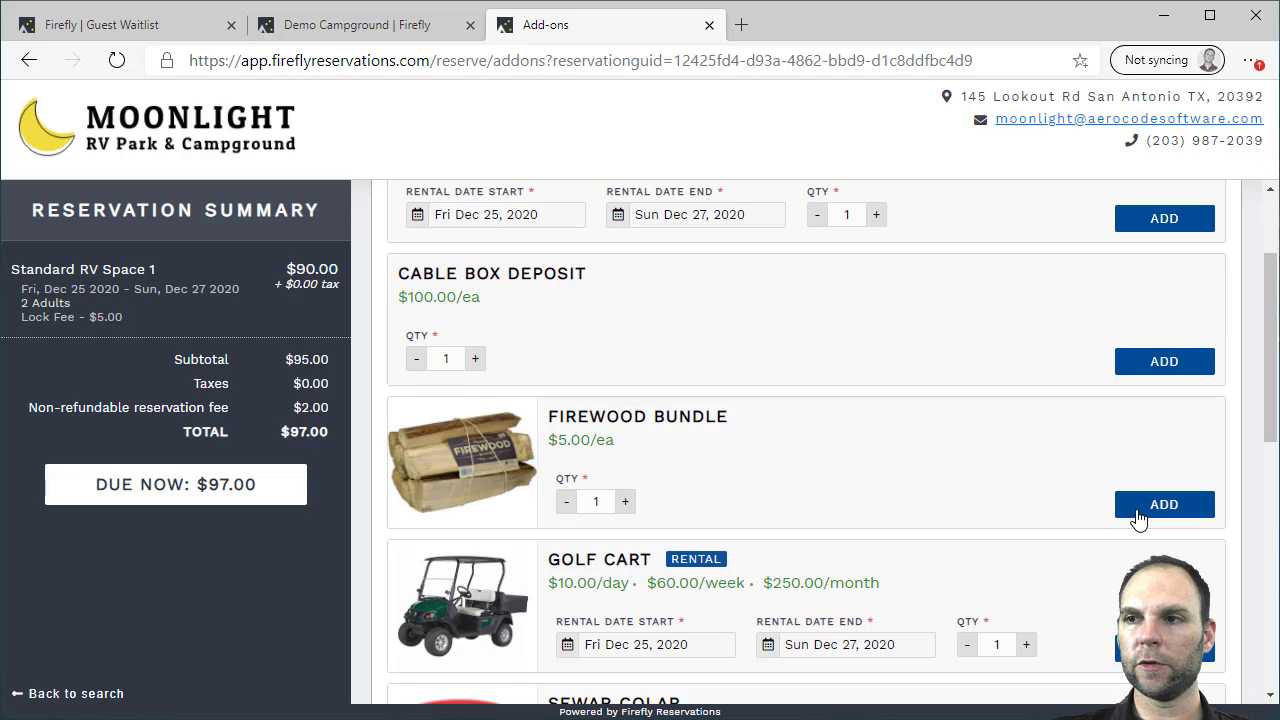
left_click(1138, 518)
scroll(803, 366, "down", 2)
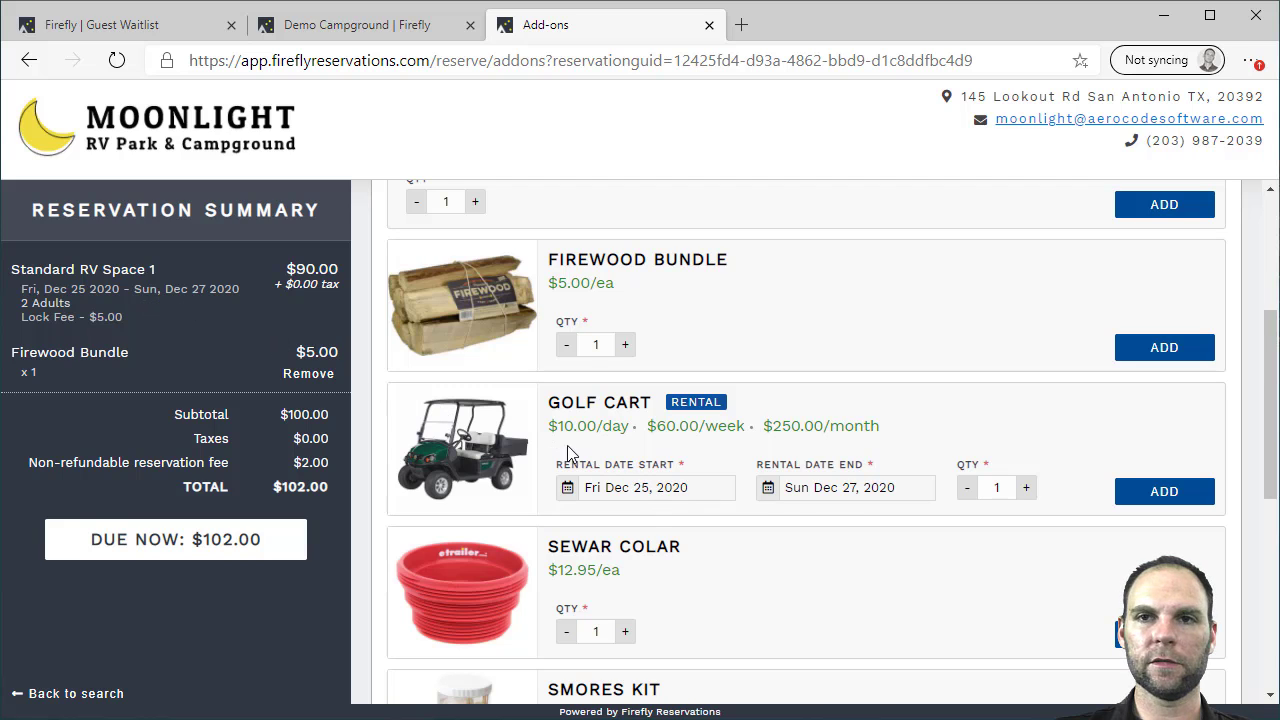
left_click(1166, 494)
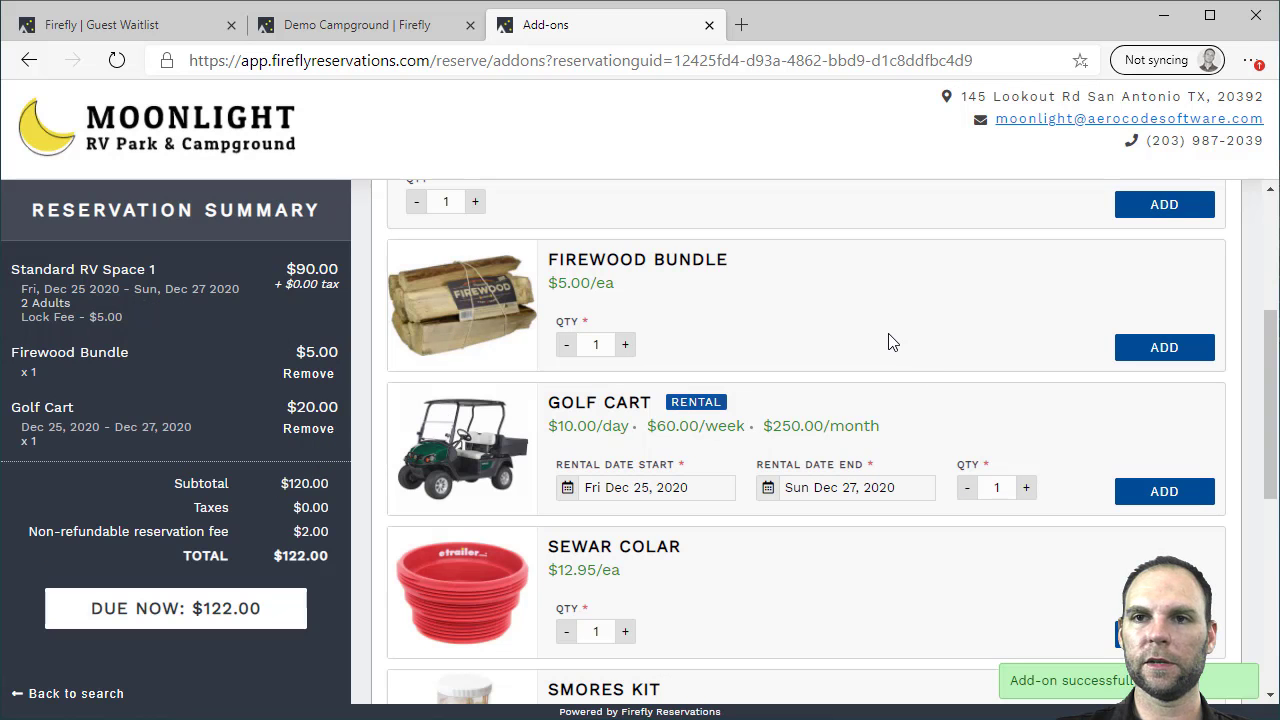
scroll(887, 345, "down", 5)
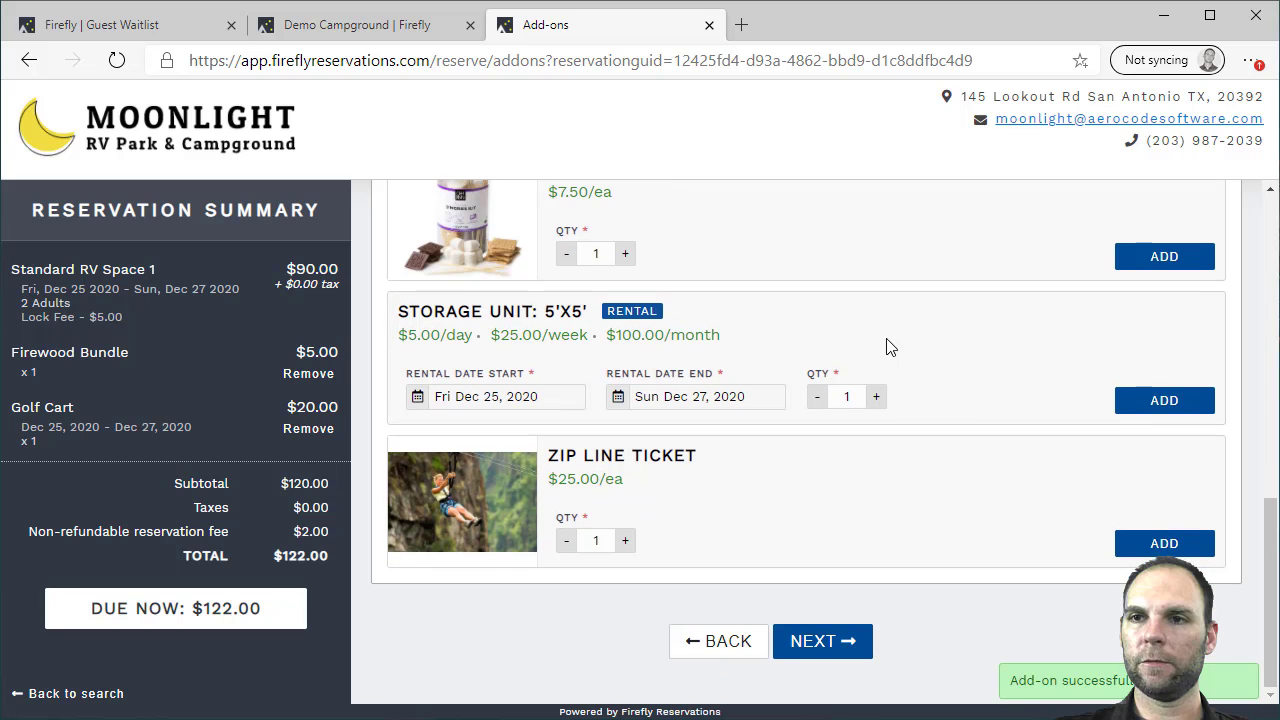
Read through and accept the park policies to reach the checkout form
left_click(820, 641)
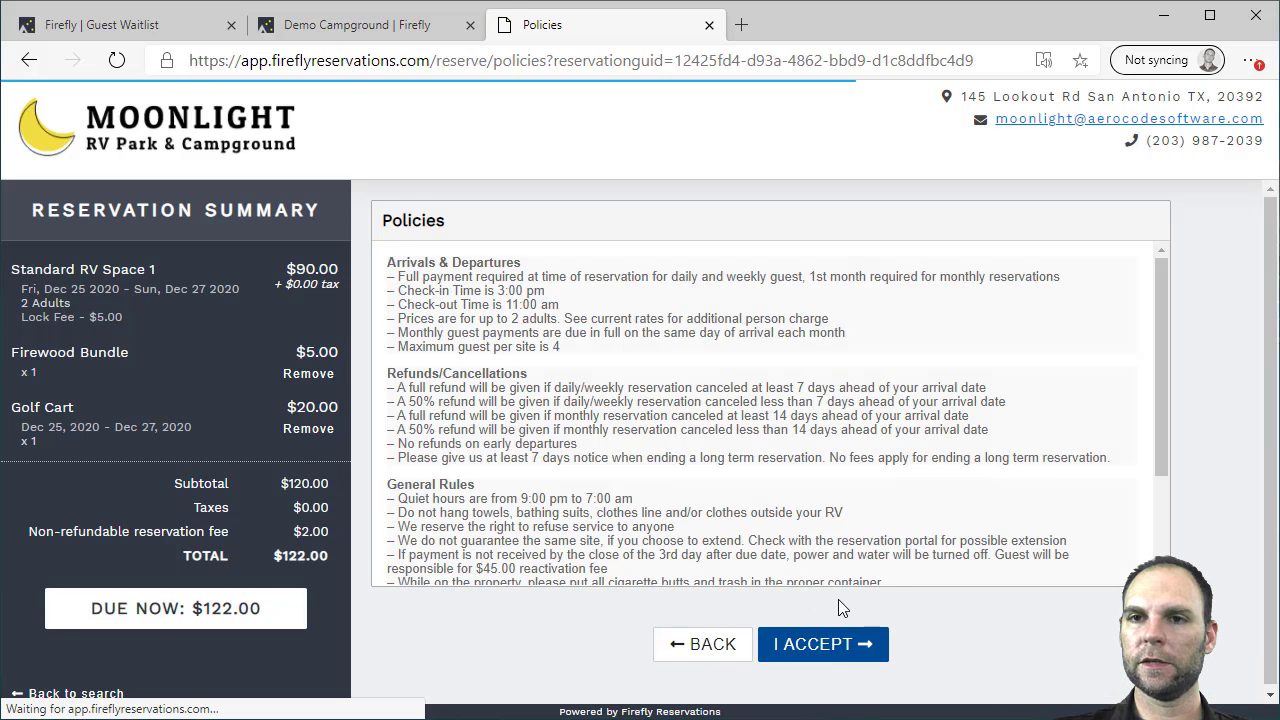
scroll(880, 368, "down", 3)
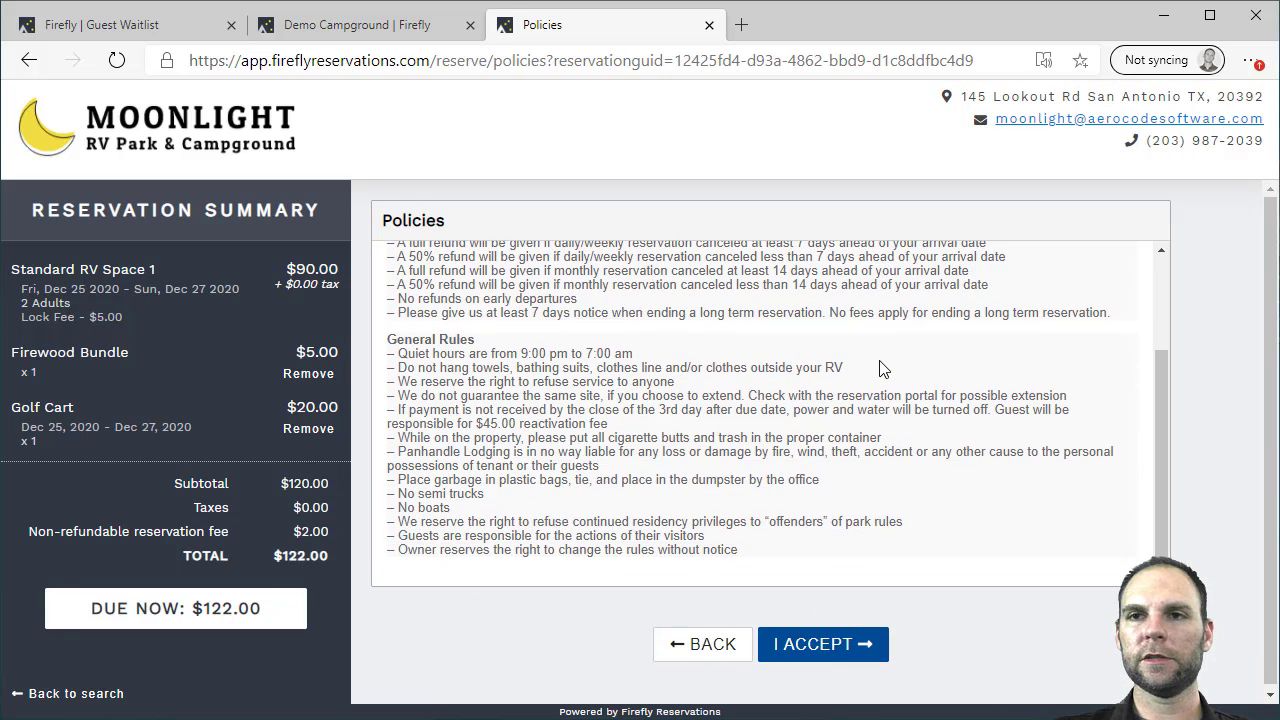
scroll(885, 330, "up", 3)
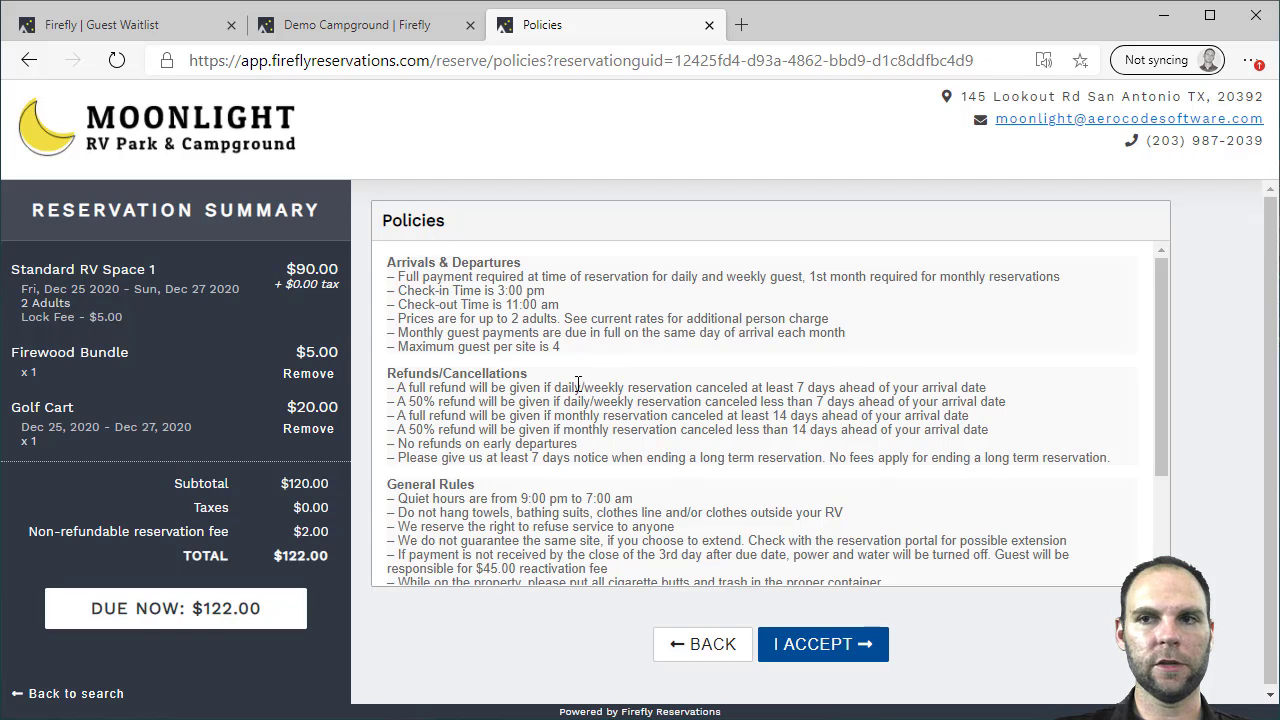
scroll(845, 382, "down", 3)
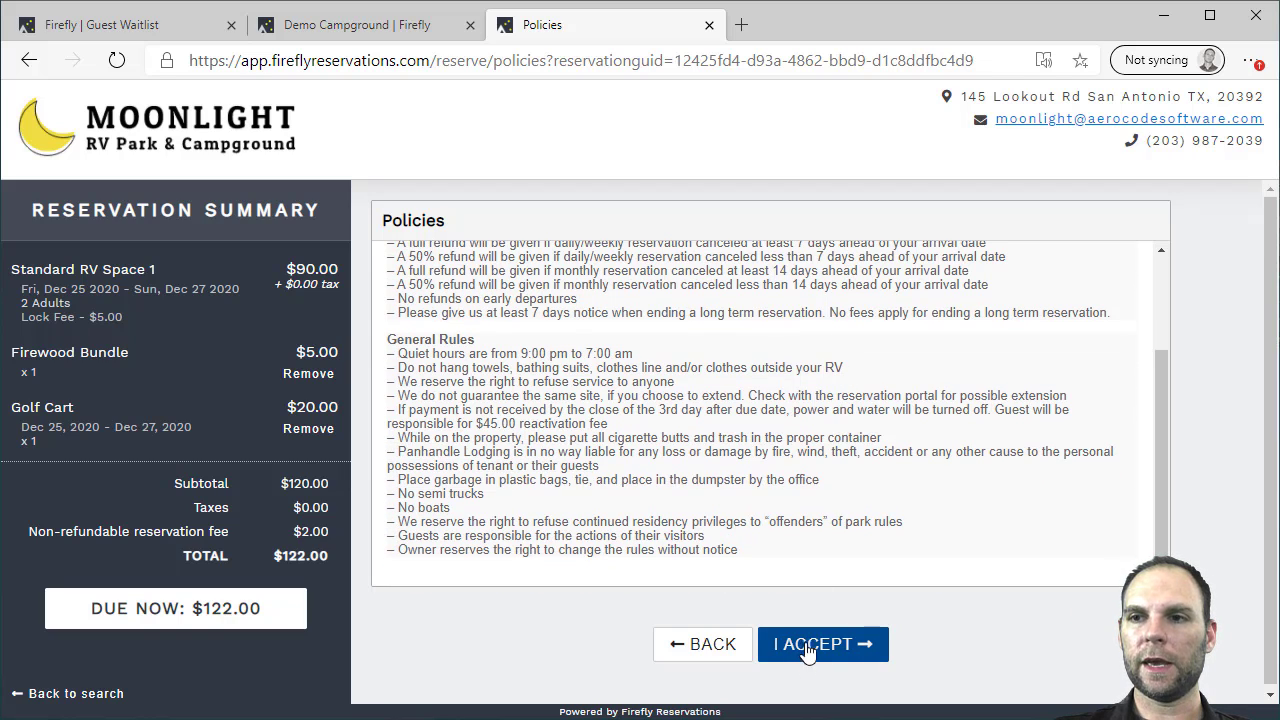
left_click(840, 644)
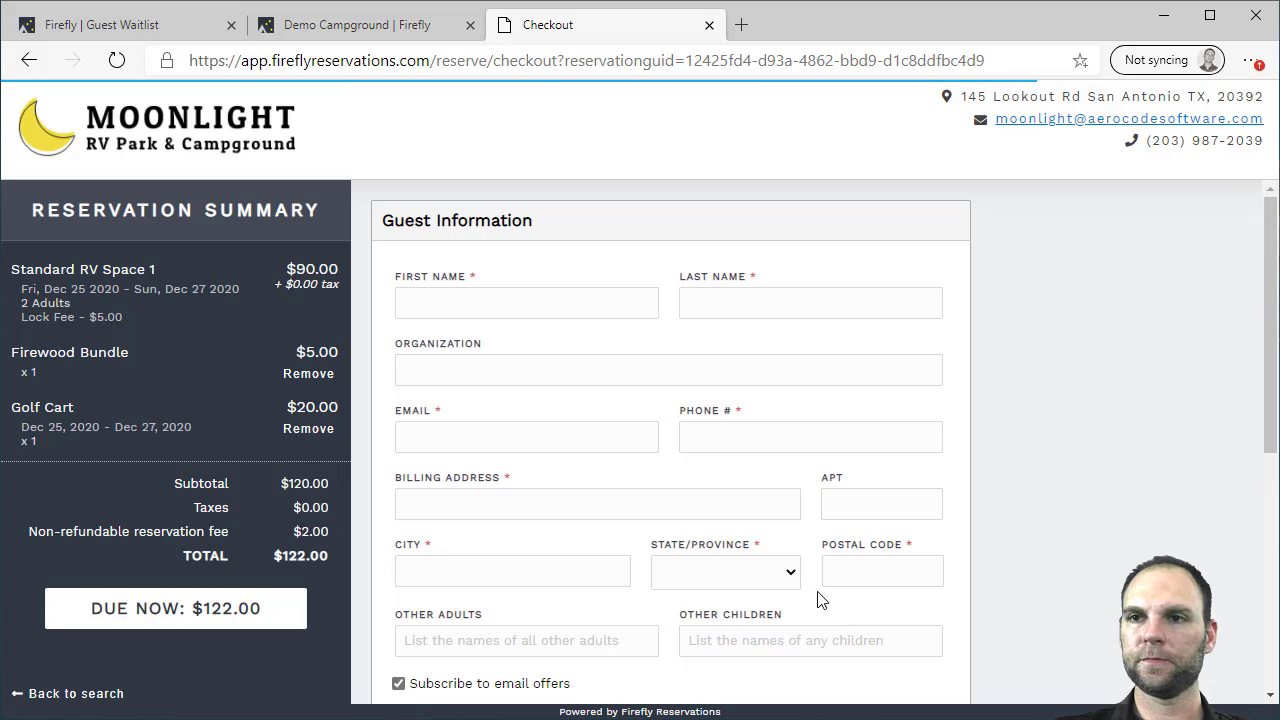
Review the checkout form and set the referral source to Google Search
scroll(1018, 280, "down", 4)
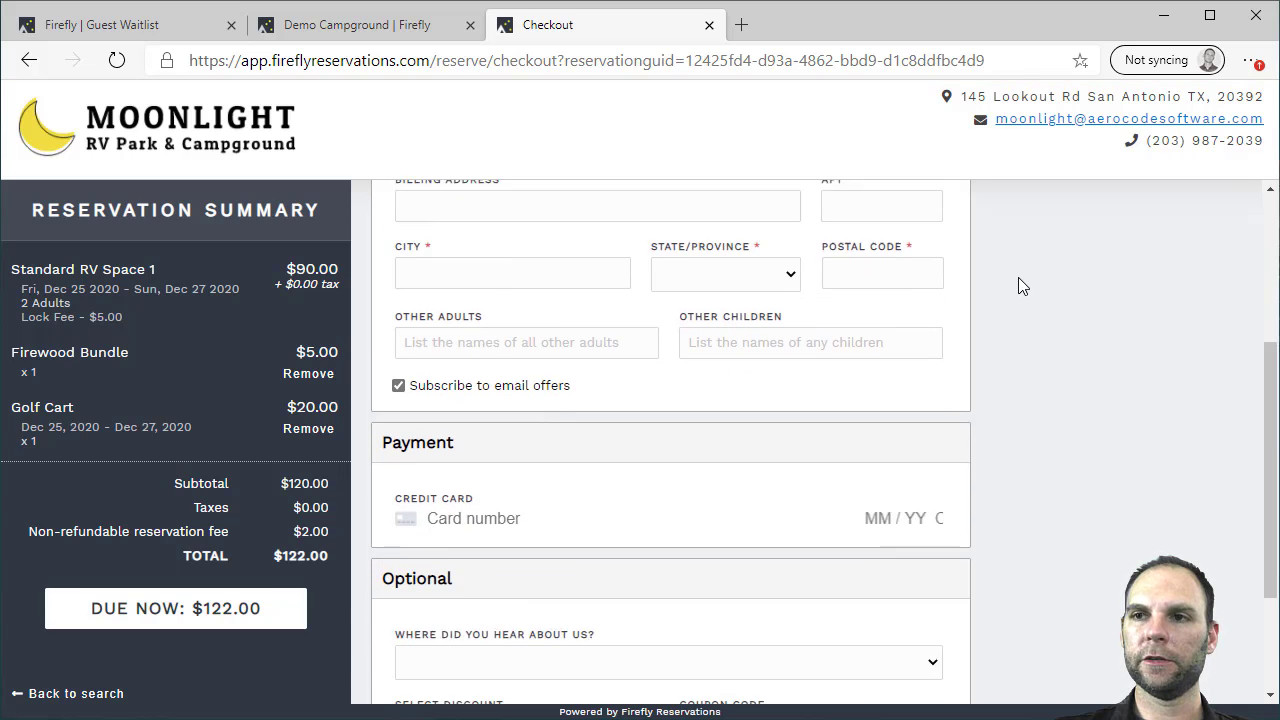
scroll(1018, 277, "up", 4)
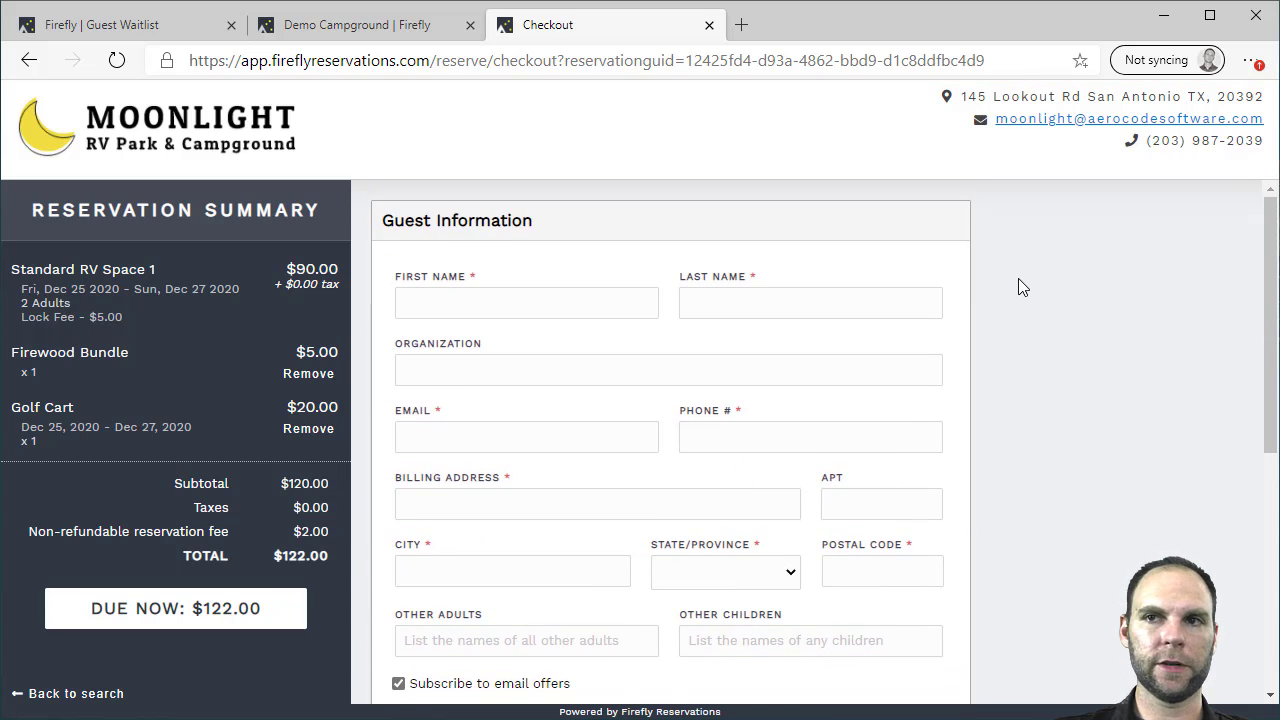
scroll(1018, 278, "down", 1)
scroll(1013, 284, "down", 4)
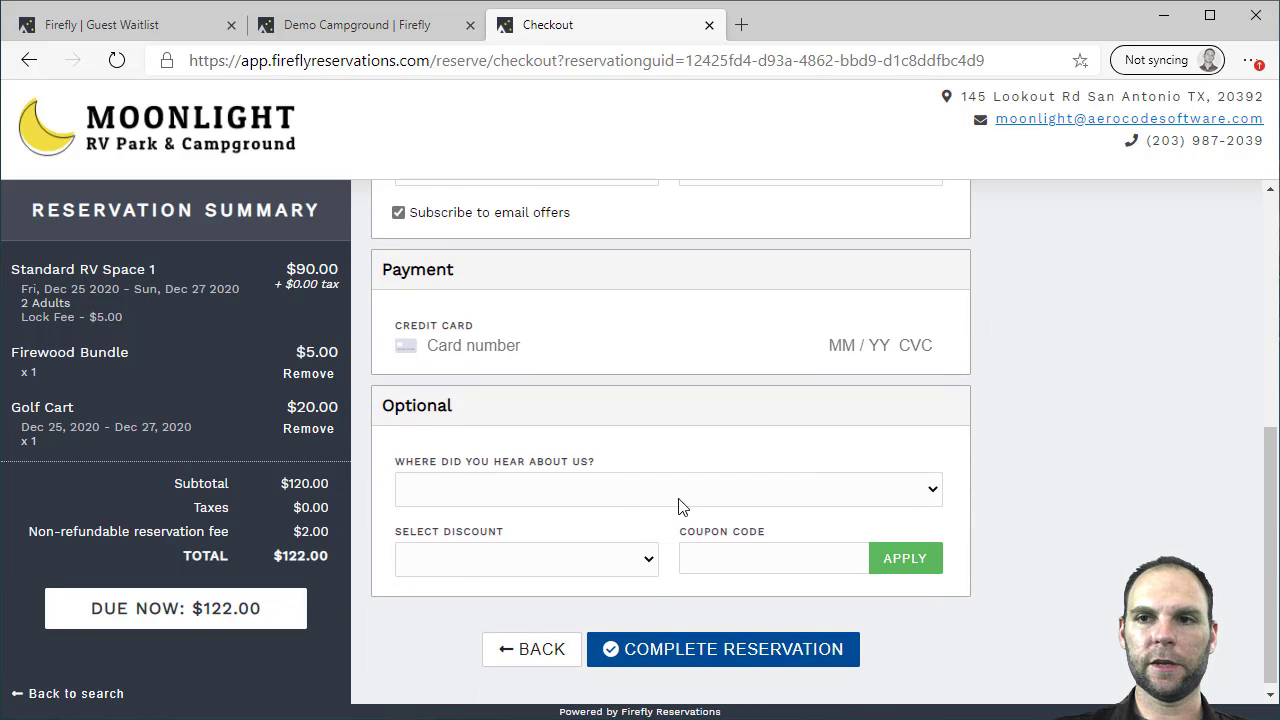
scroll(733, 535, "up", 5)
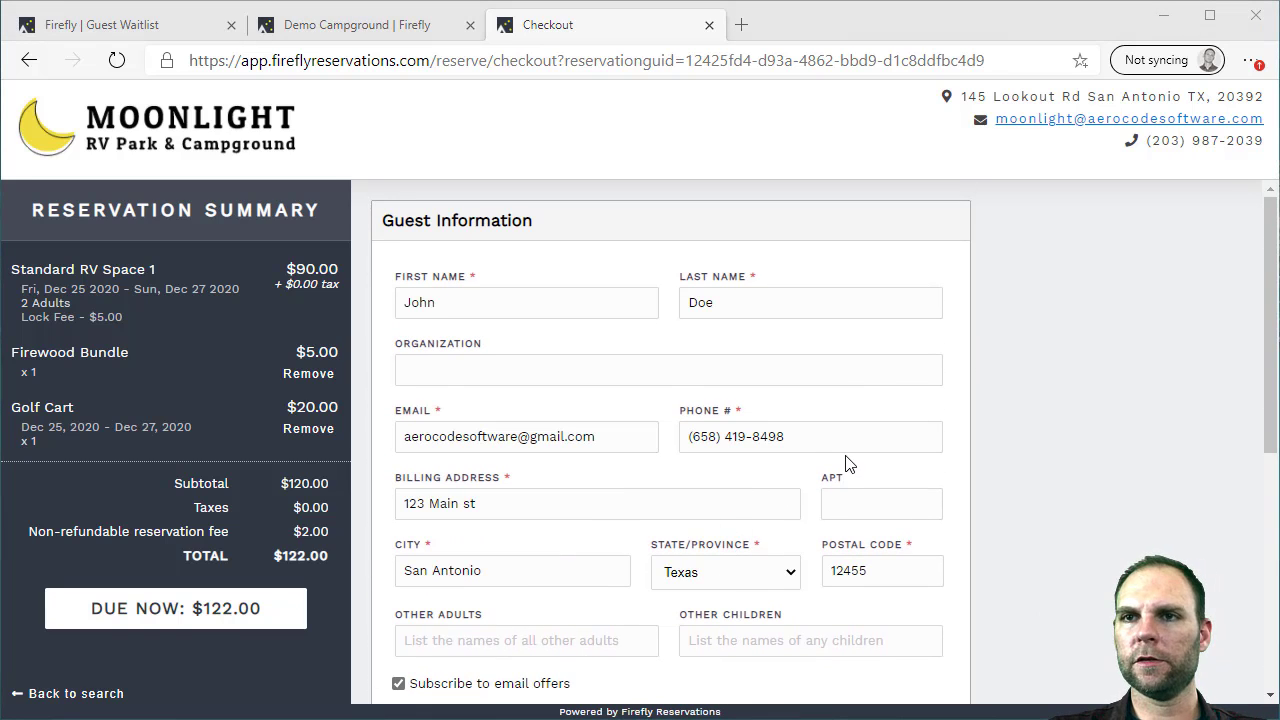
scroll(847, 467, "down", 4)
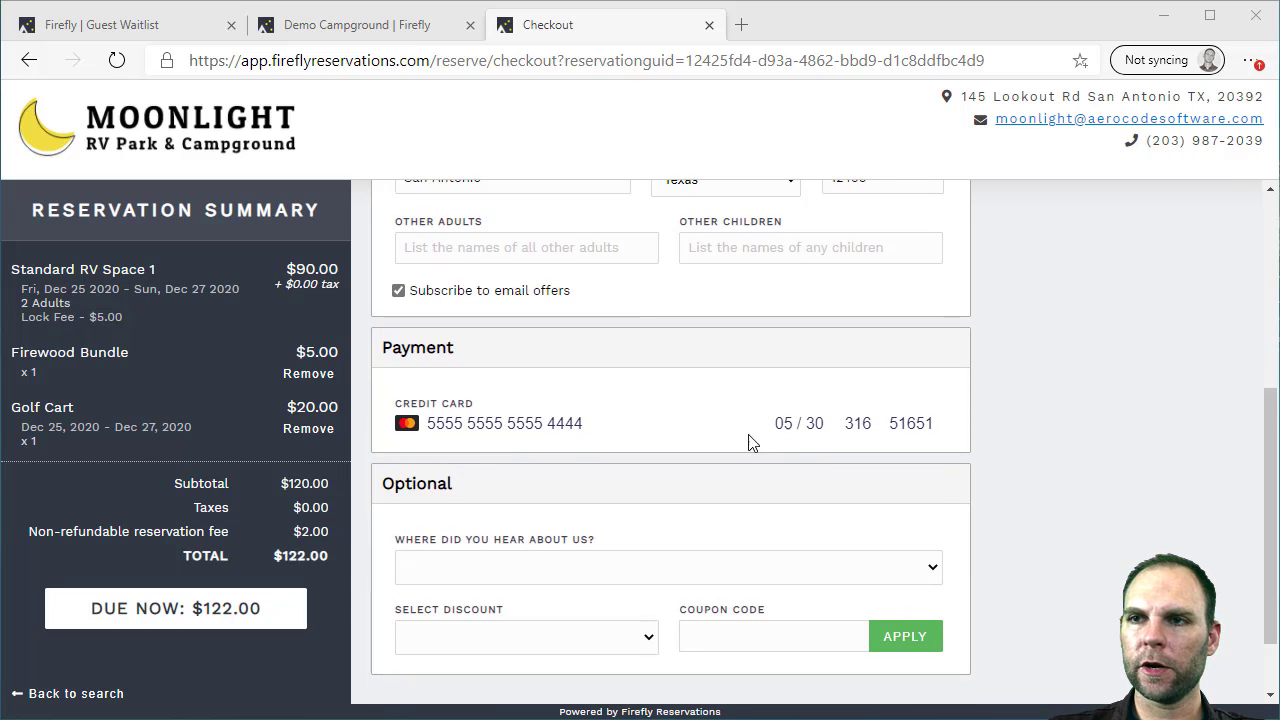
scroll(876, 447, "down", 1)
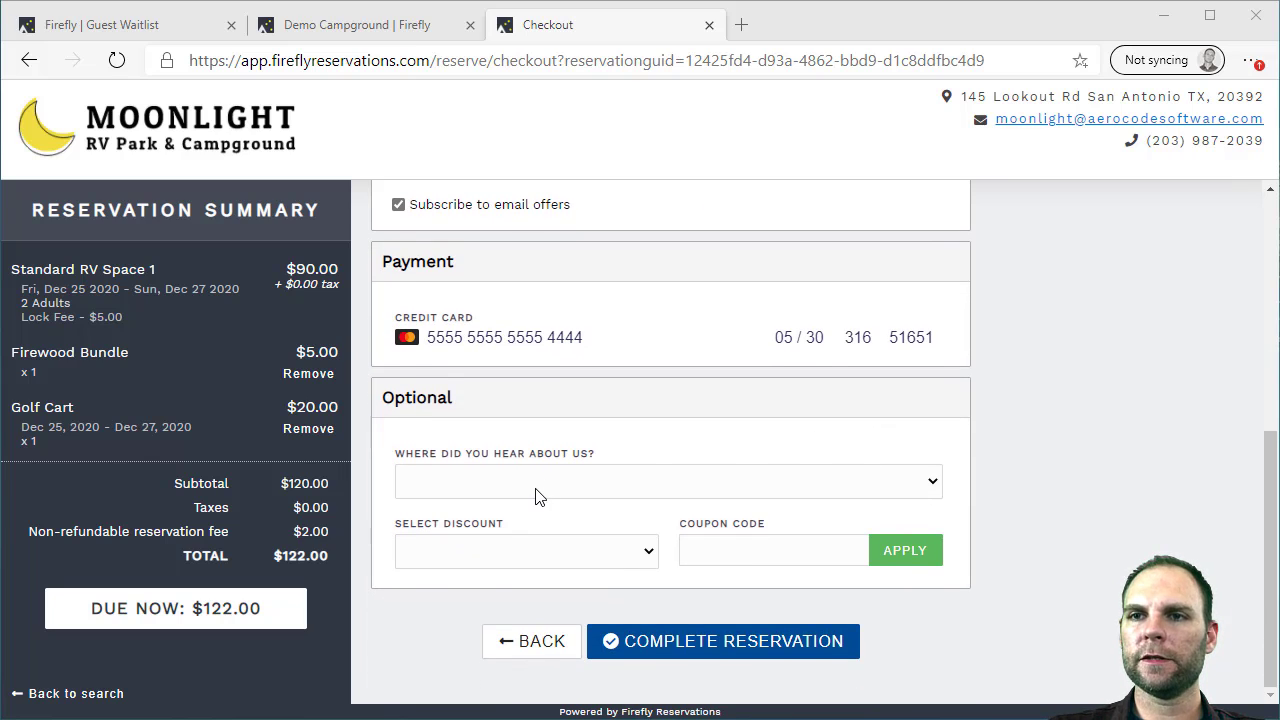
left_click(536, 484)
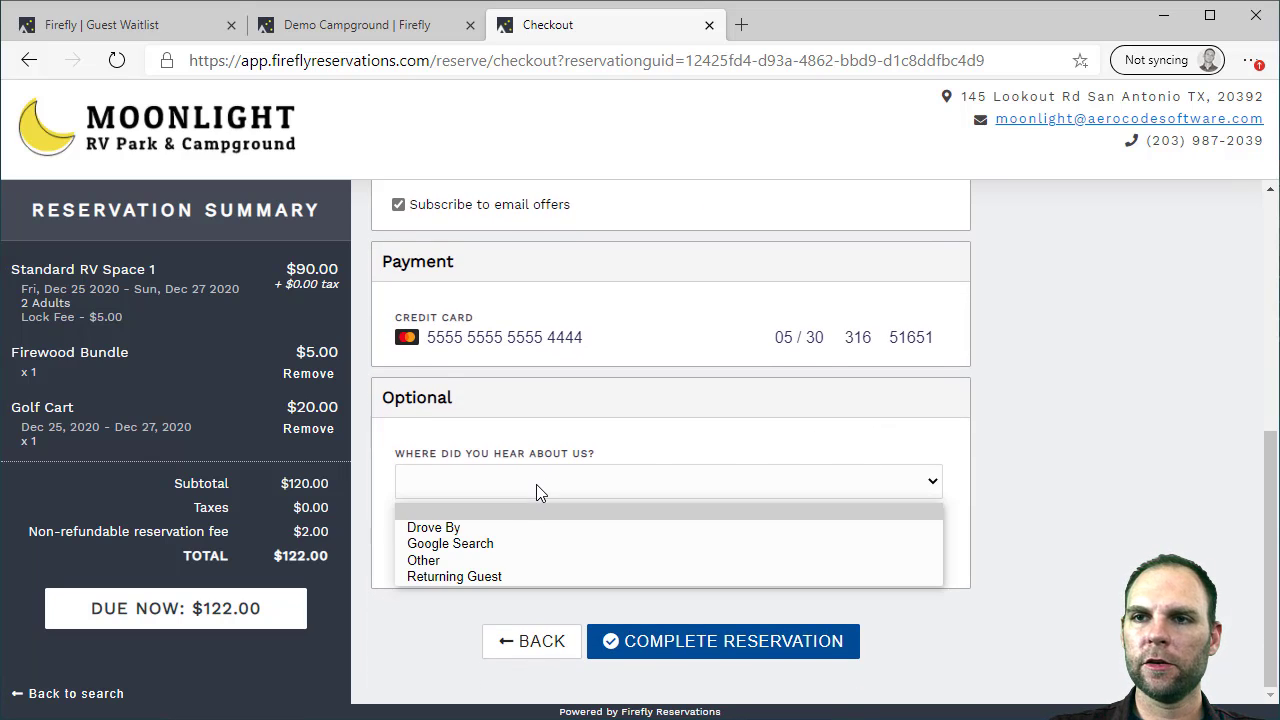
left_click(488, 543)
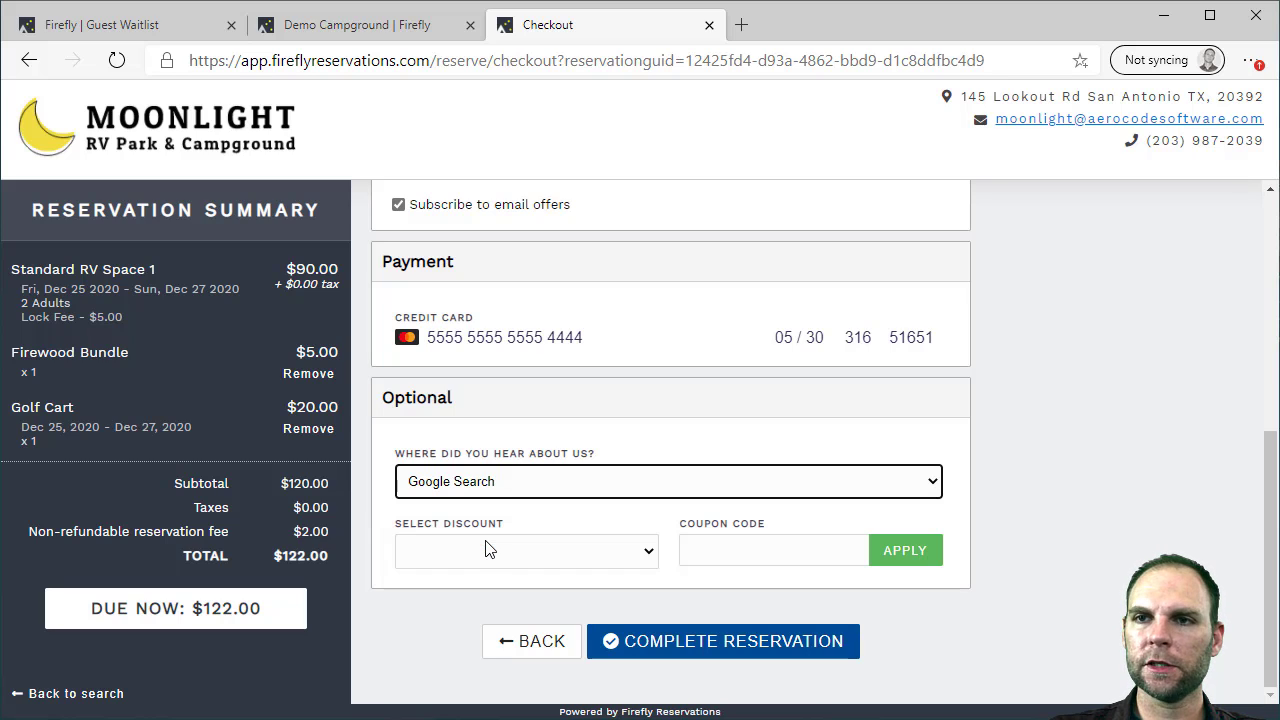
Apply the Senior Discount and submit the reservation, charging $110.00
left_click(608, 557)
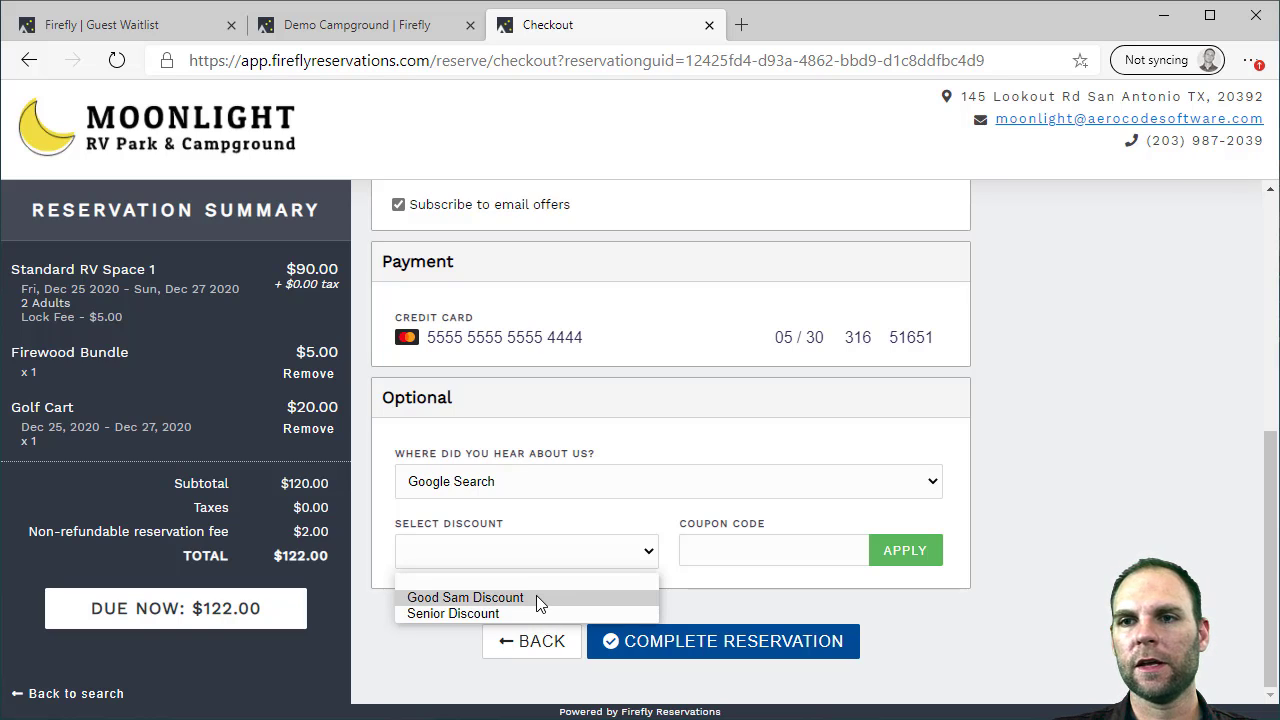
left_click(534, 614)
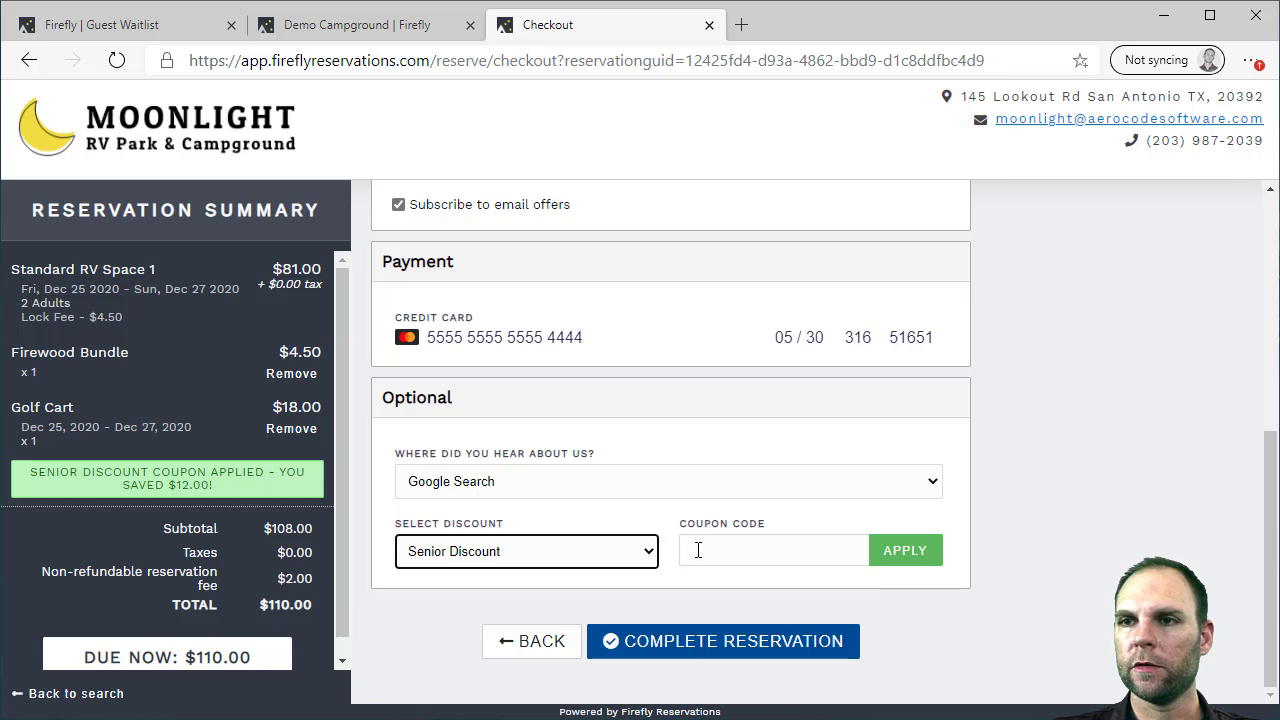
left_click(749, 555)
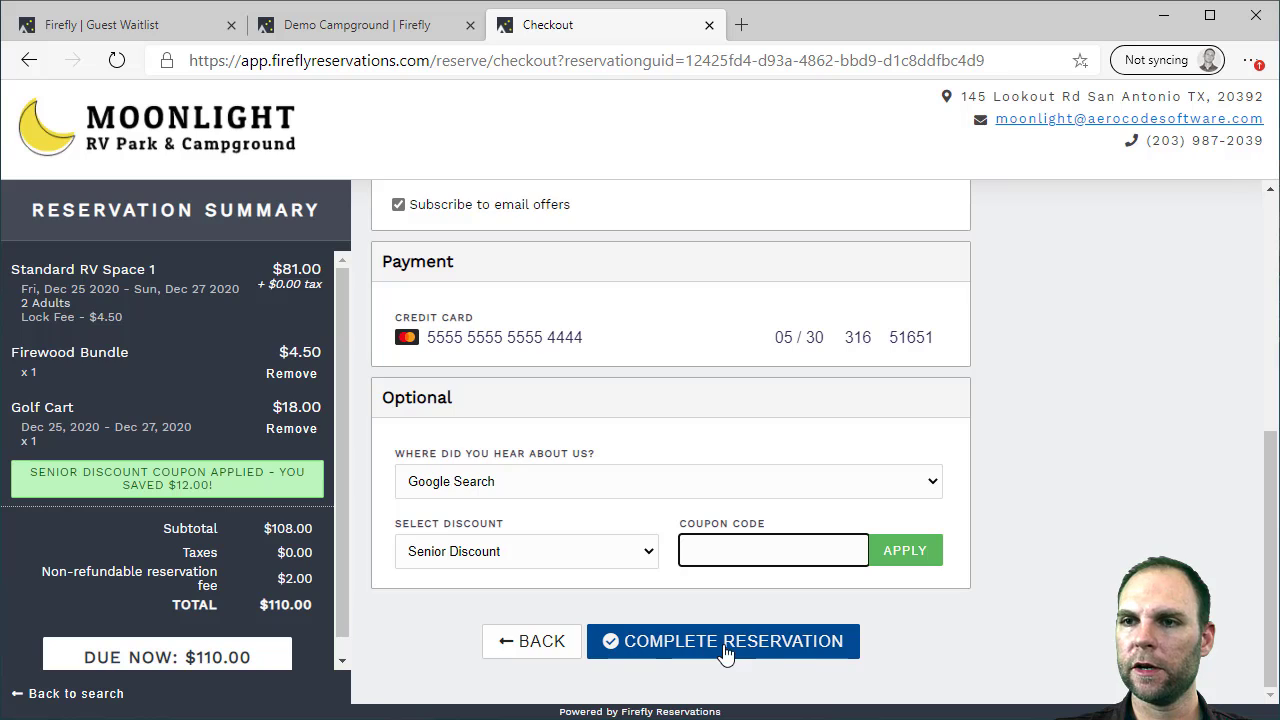
scroll(346, 614, "down", 1)
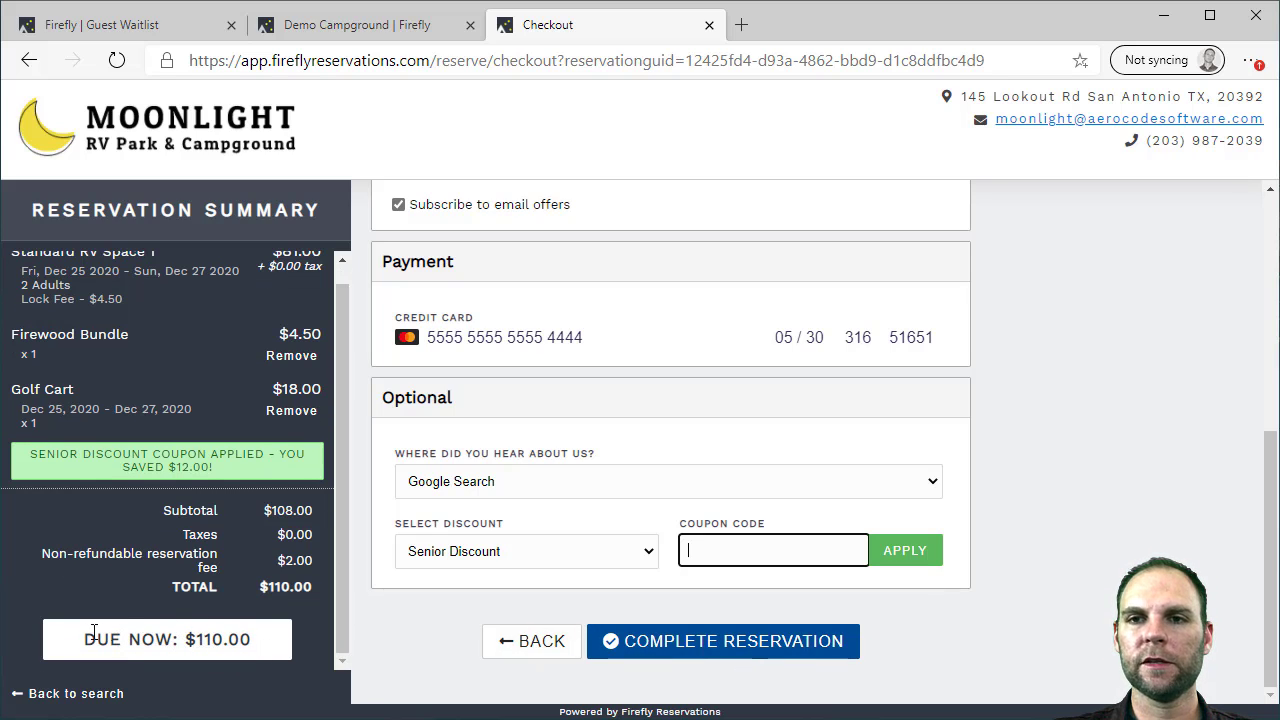
left_click_drag(342, 600, 341, 570)
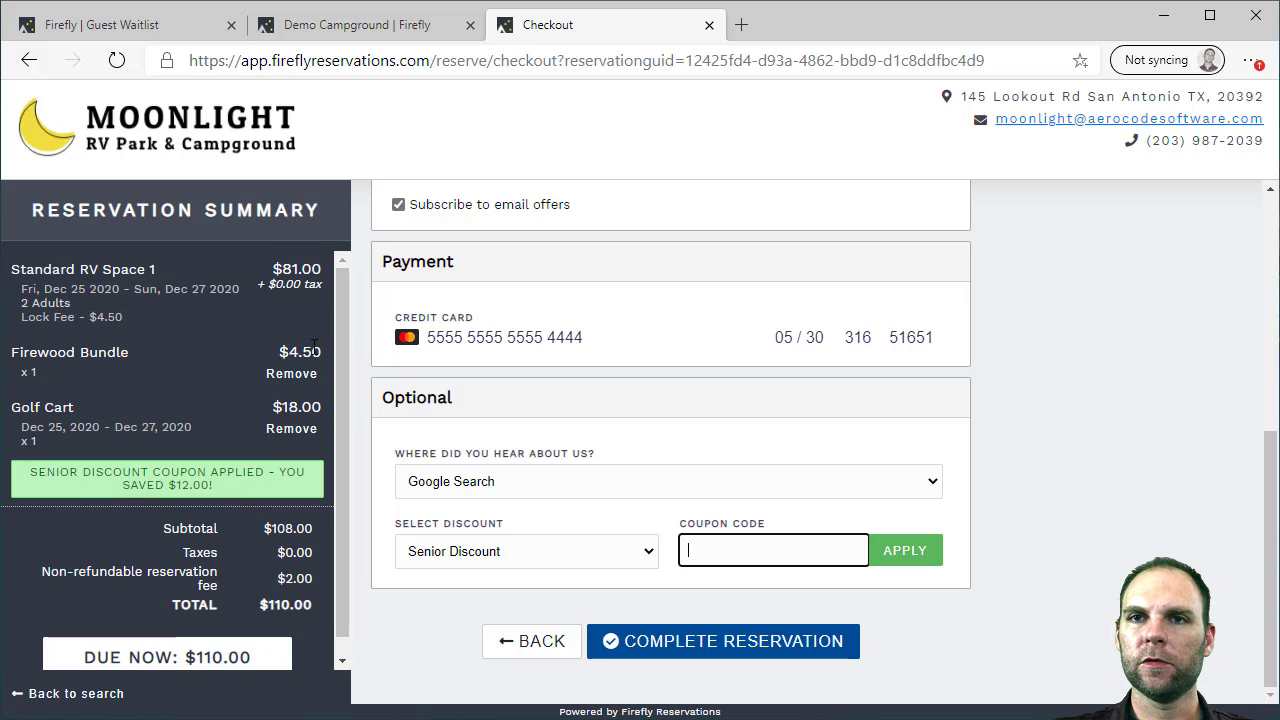
scroll(346, 320, "down", 1)
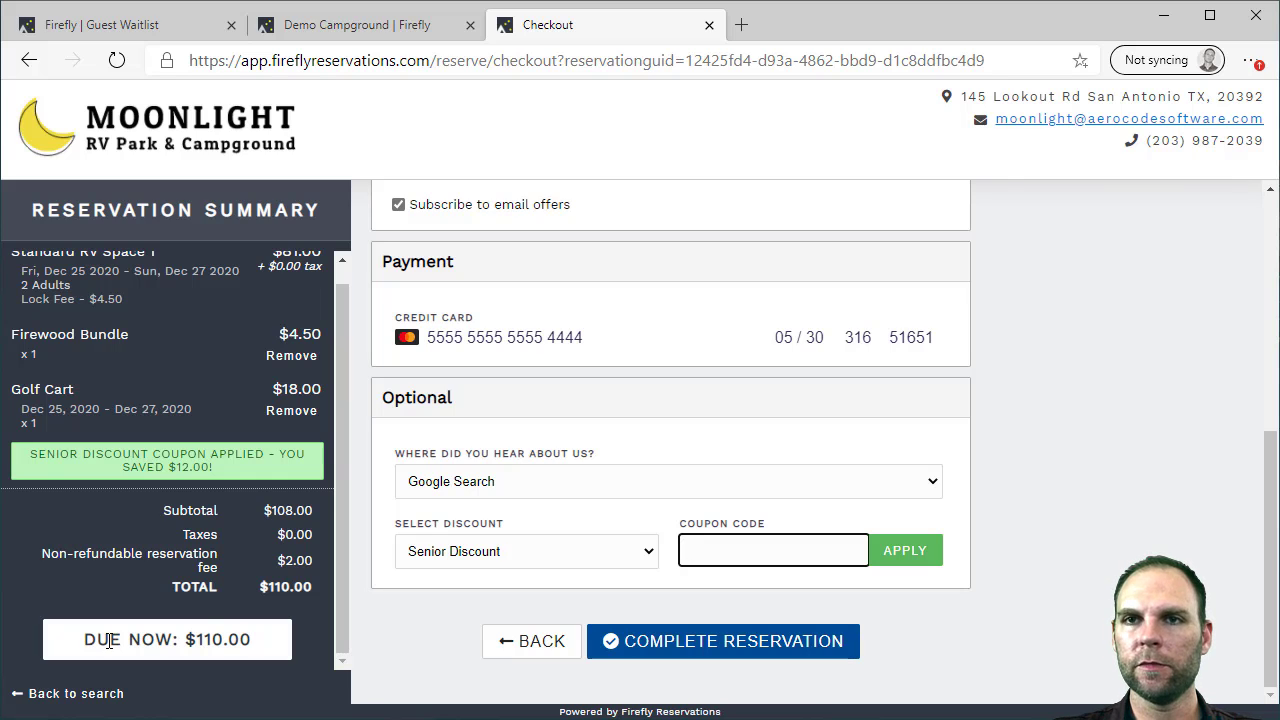
scroll(339, 504, "up", 1)
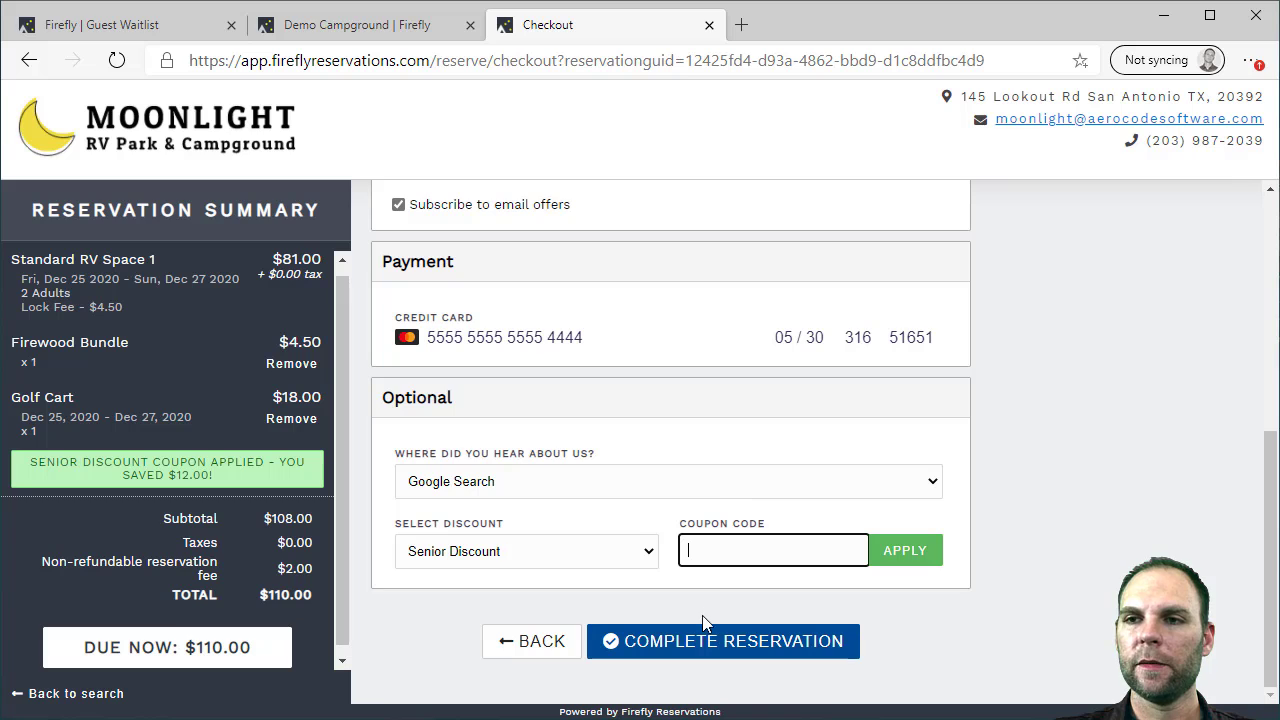
left_click(701, 648)
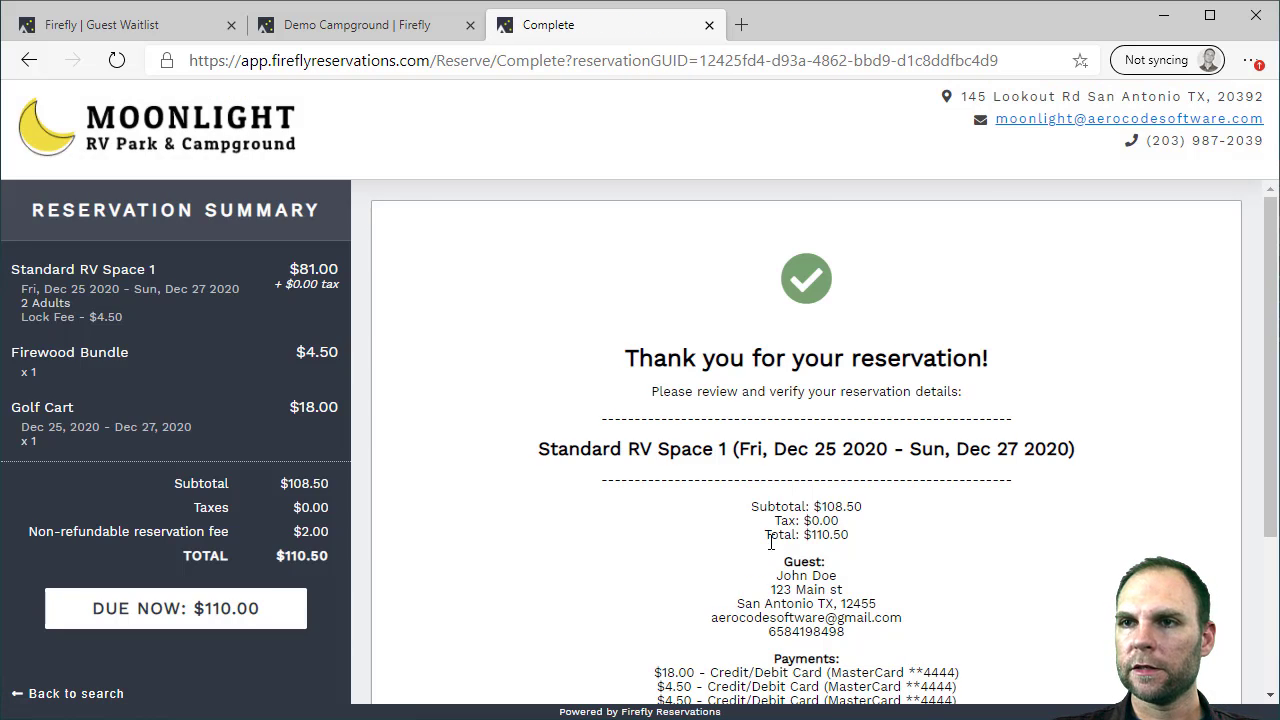
Look over the reservation confirmation, then go back to the admin Guest Waitlist page
scroll(770, 541, "down", 2)
scroll(882, 450, "up", 1)
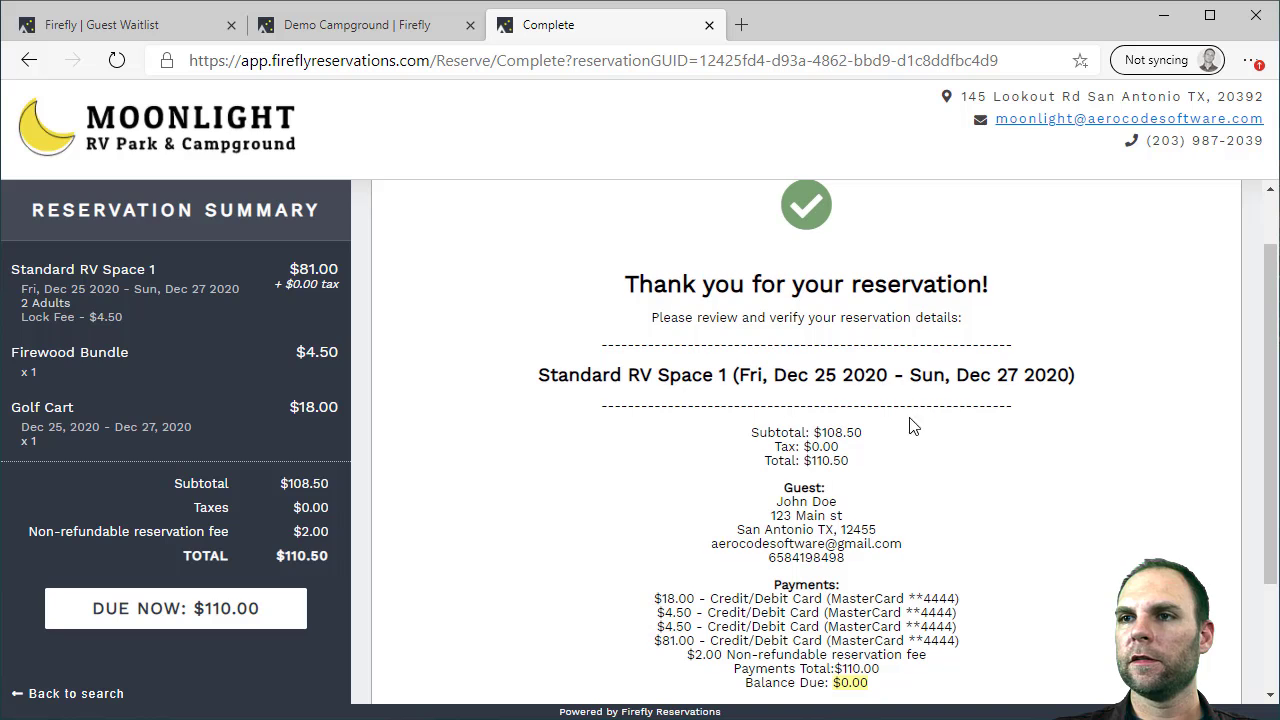
left_click_drag(1266, 277, 1266, 328)
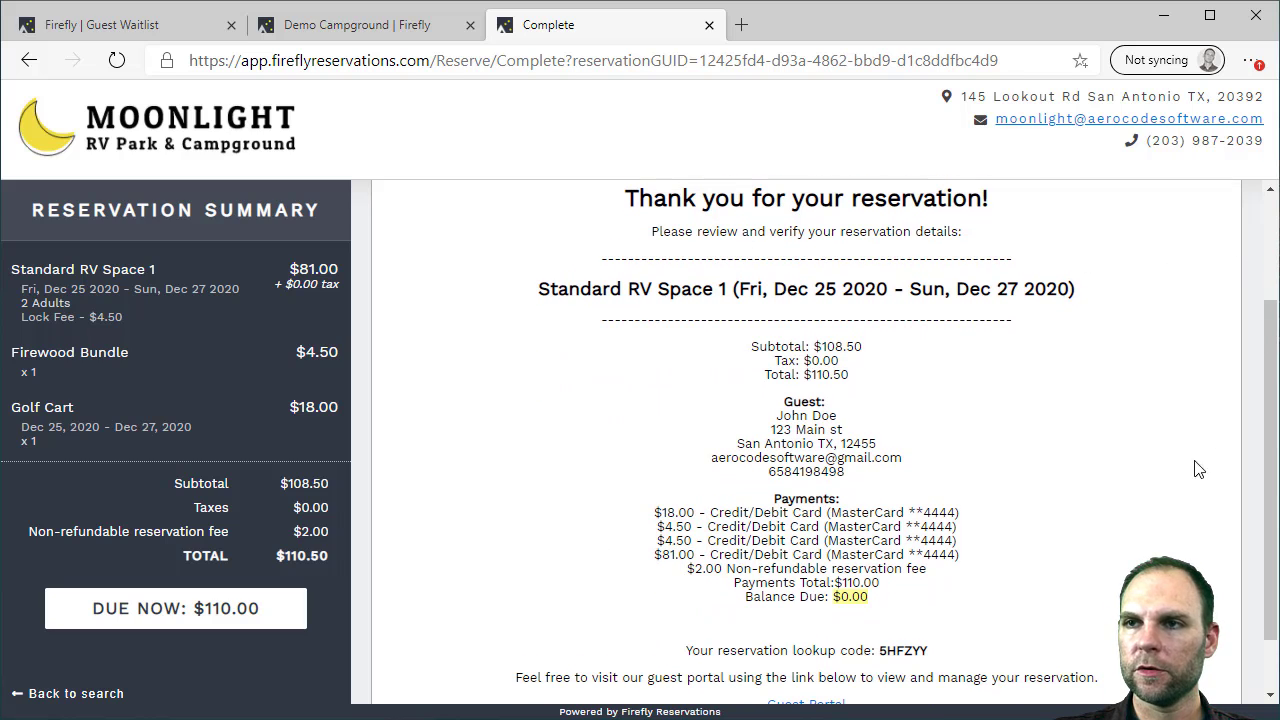
left_click_drag(1268, 405, 1270, 455)
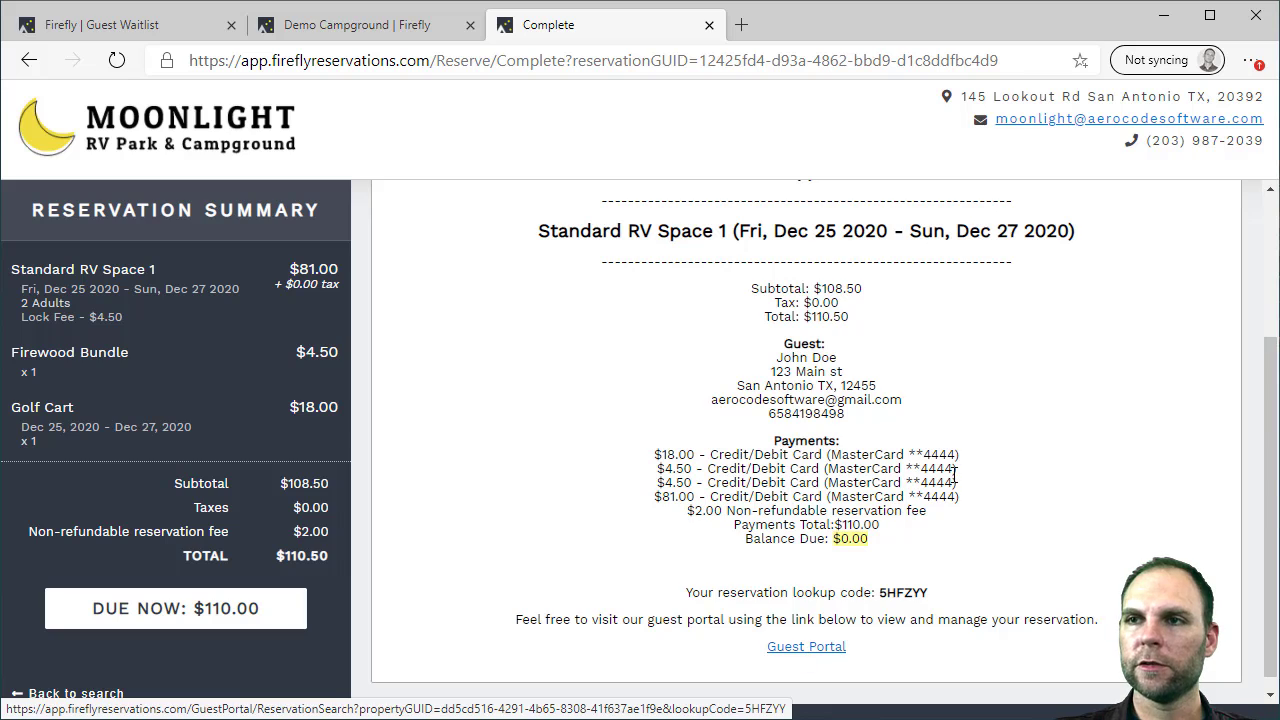
scroll(954, 475, "up", 2)
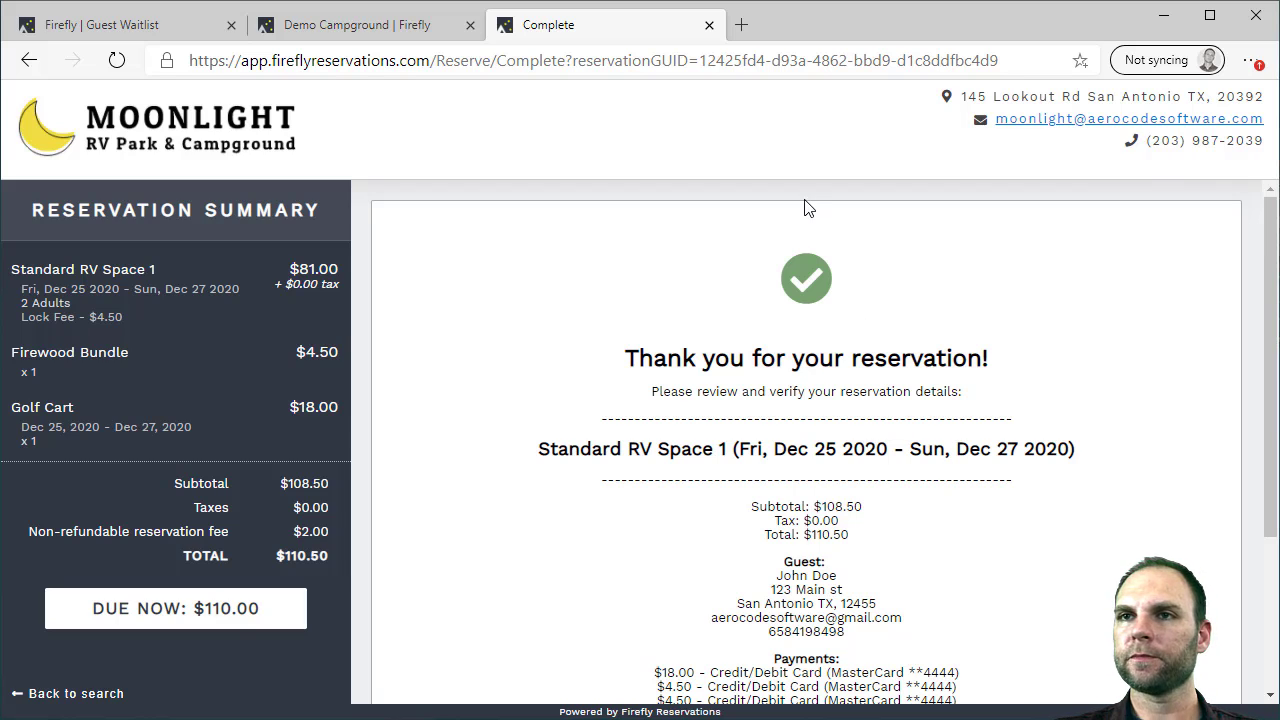
left_click(107, 24)
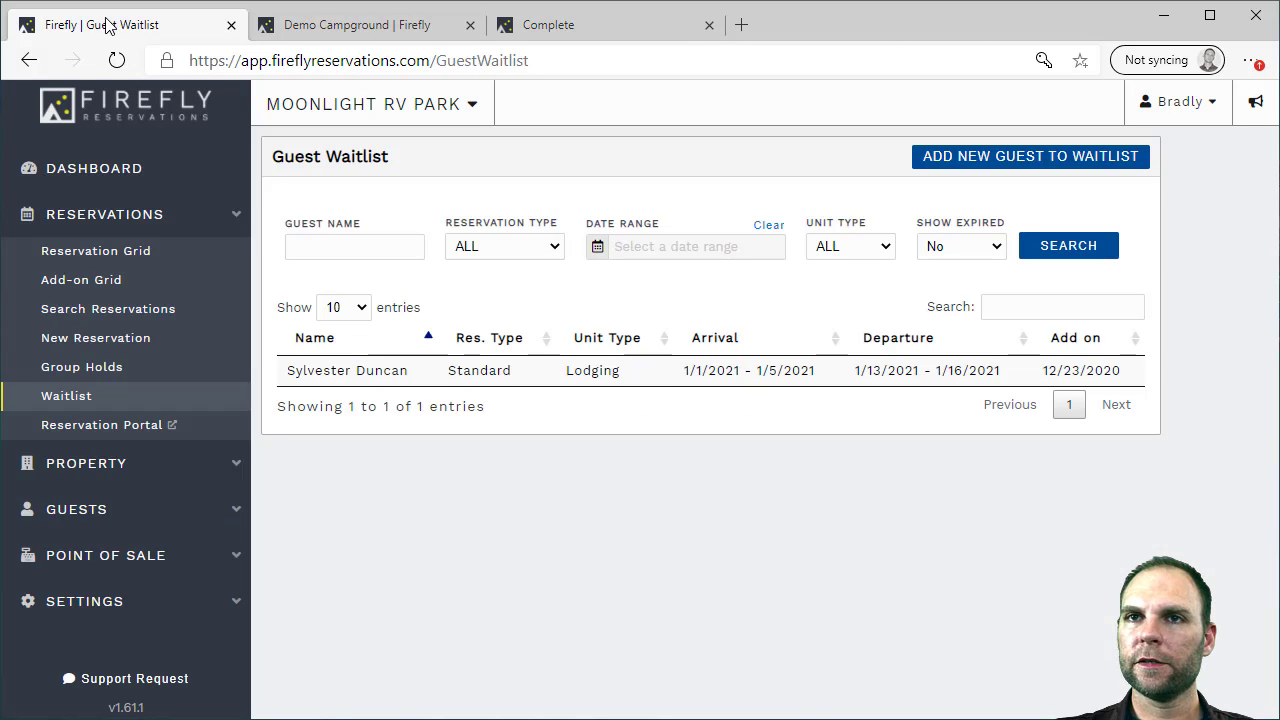
Reload the reservation grid and open the new Dec 25–27 Standard RV Space 1 booking
left_click(93, 253)
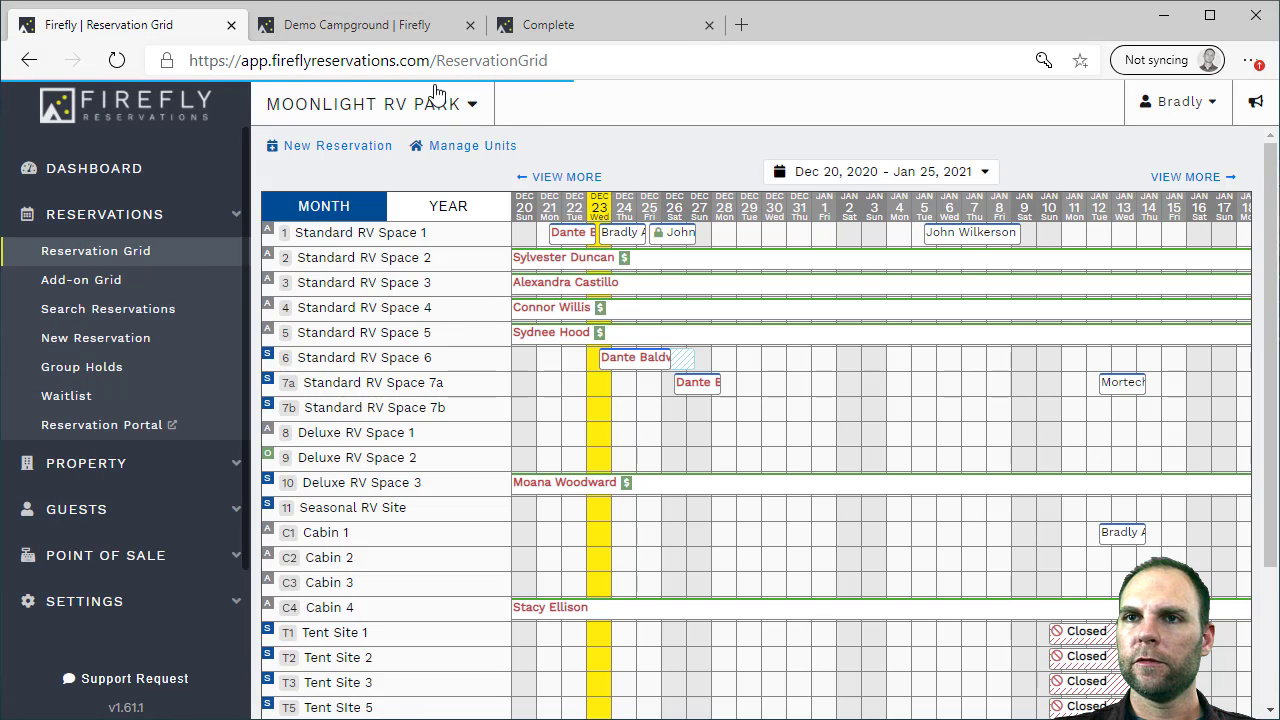
left_click(570, 28)
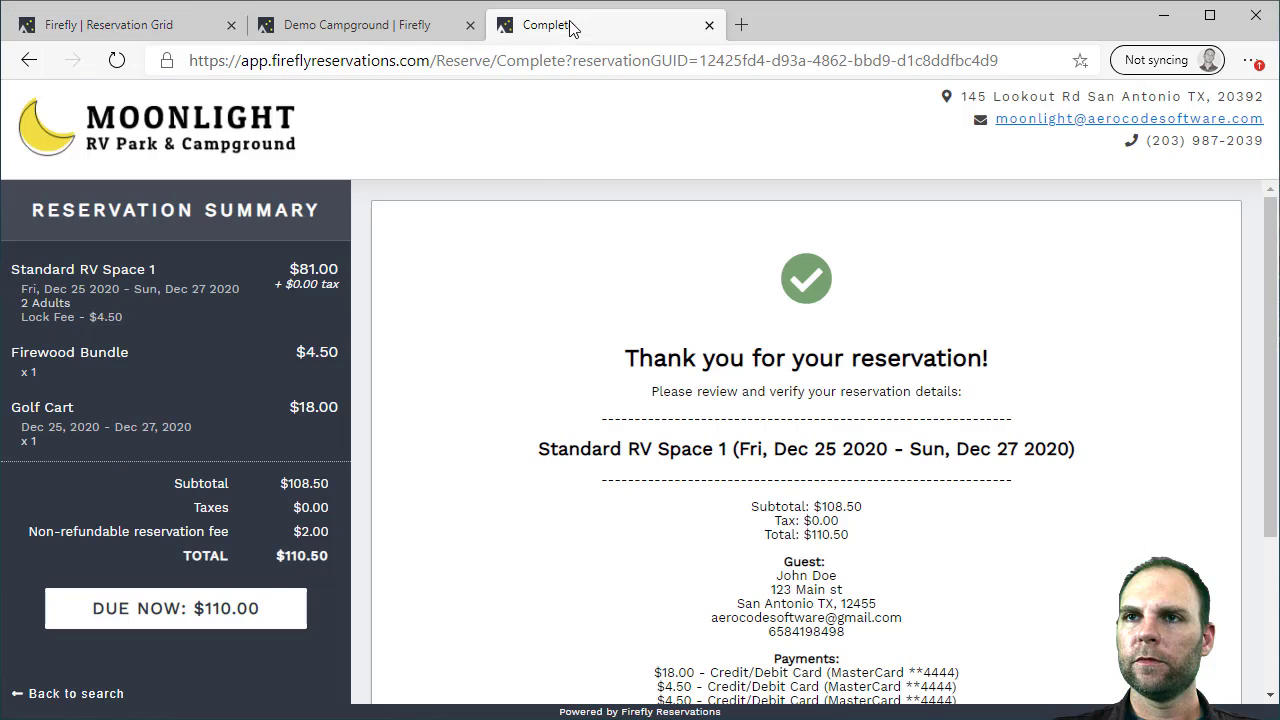
left_click(147, 28)
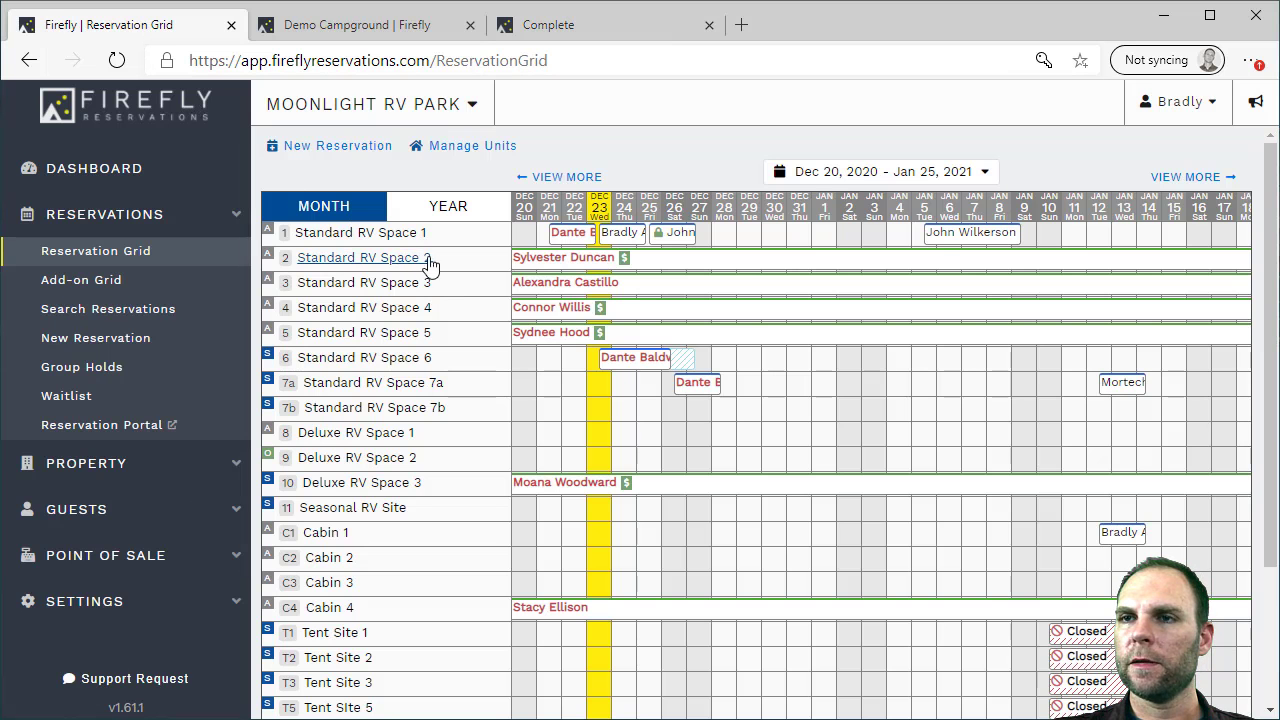
left_click(116, 61)
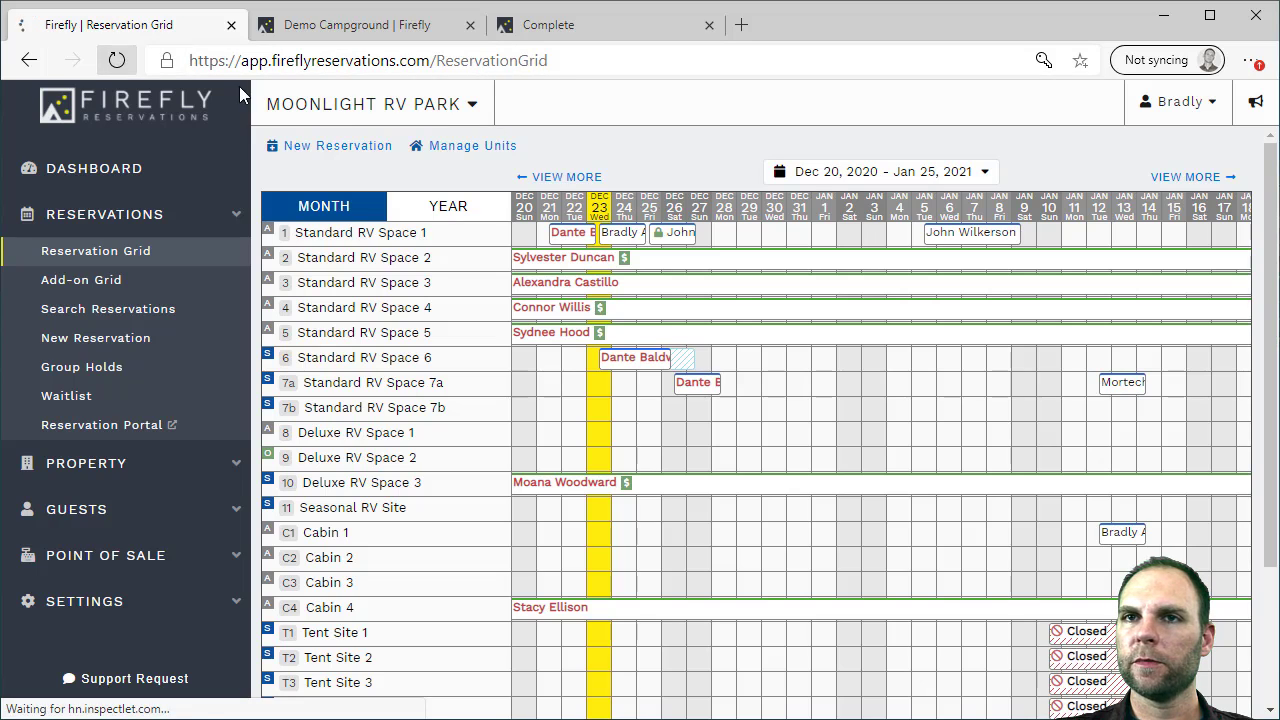
mouse_move(730, 277)
mouse_move(668, 238)
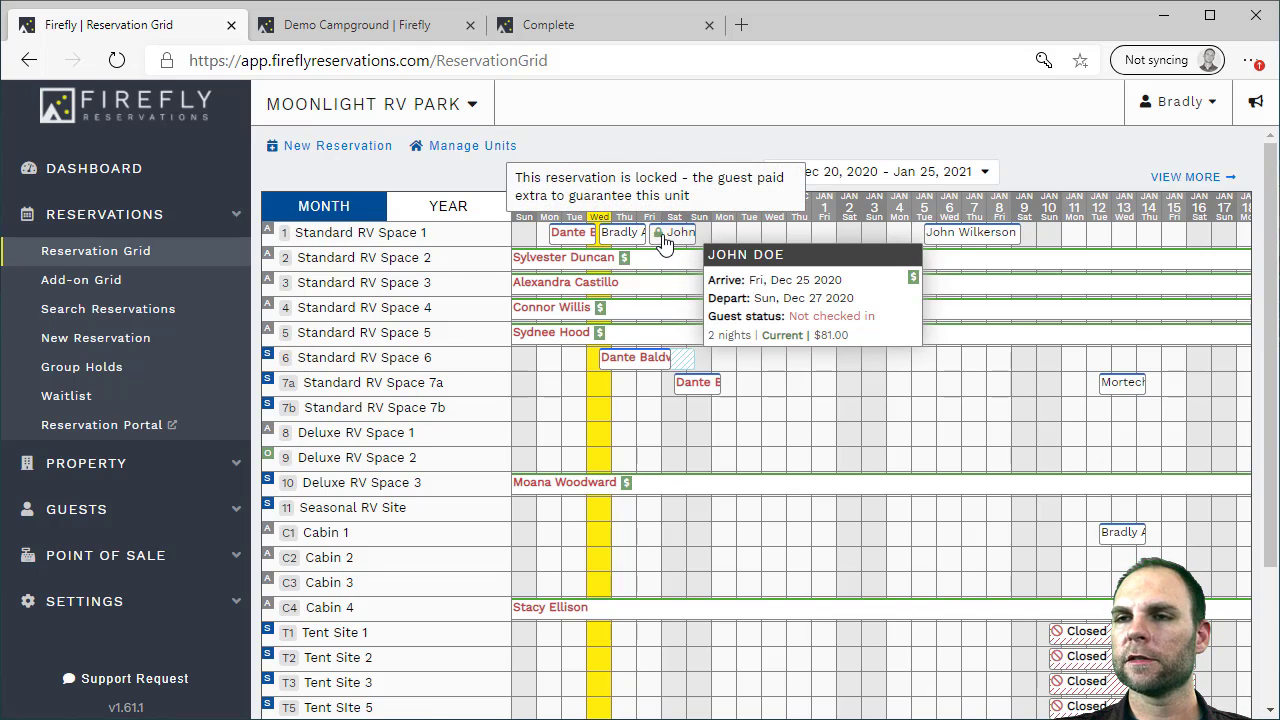
left_click(680, 242)
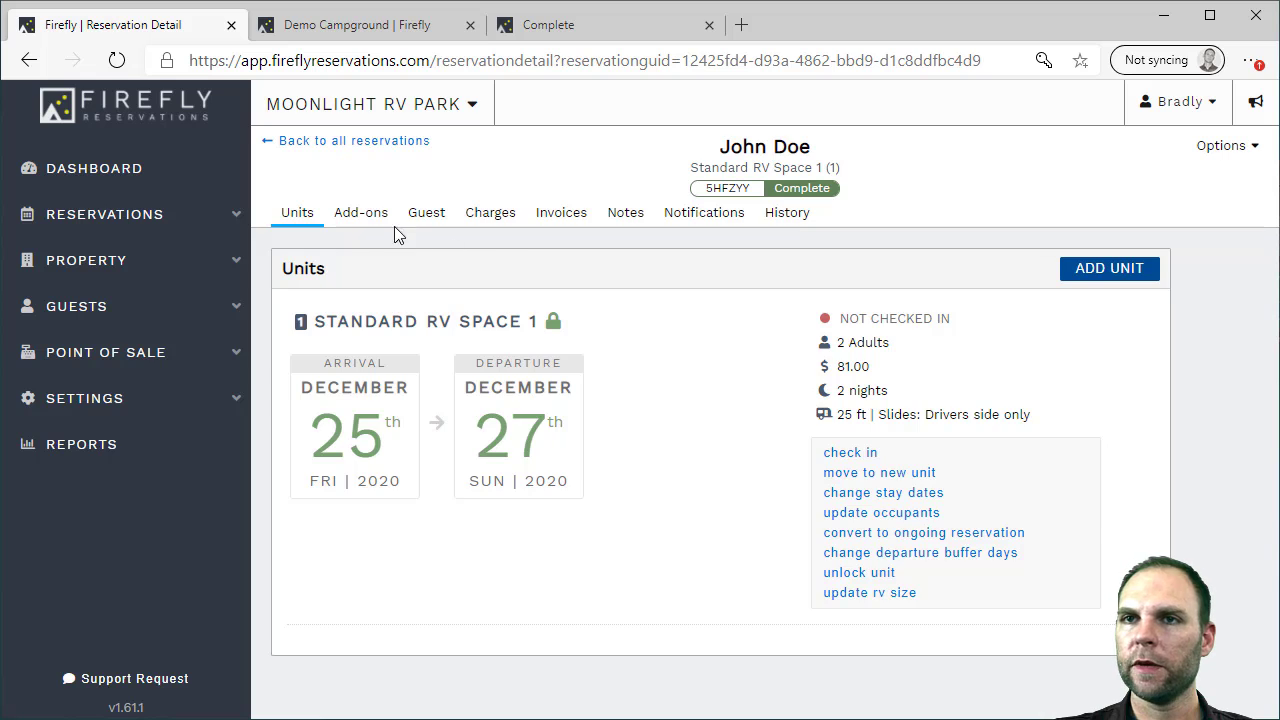
Review the booking's add-ons, guest details and paid charges
left_click(368, 218)
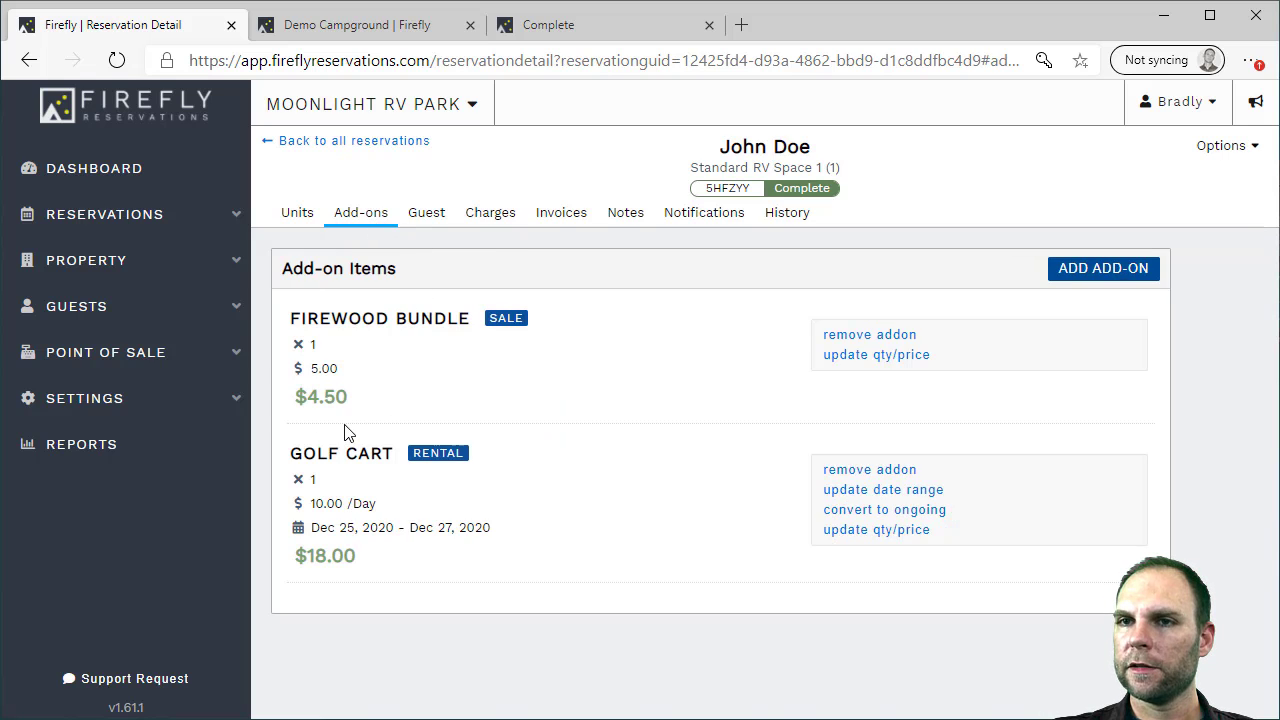
left_click(423, 216)
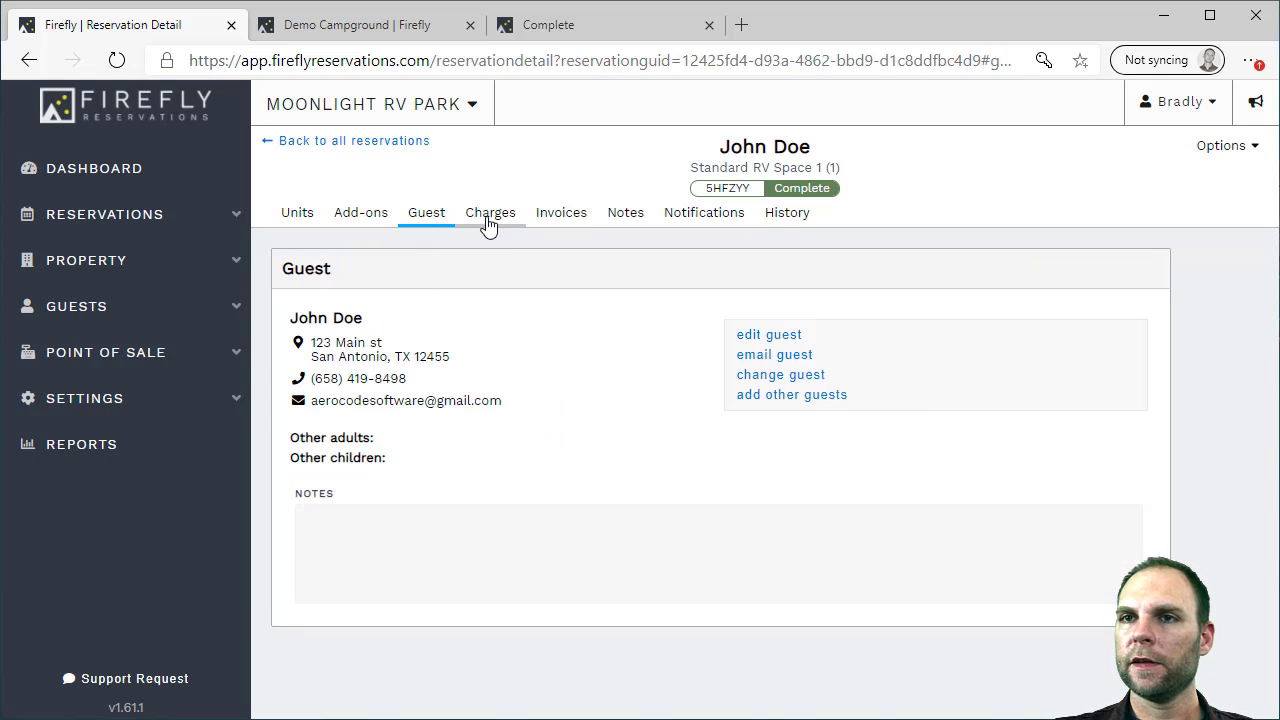
left_click(487, 226)
scroll(553, 316, "down", 3)
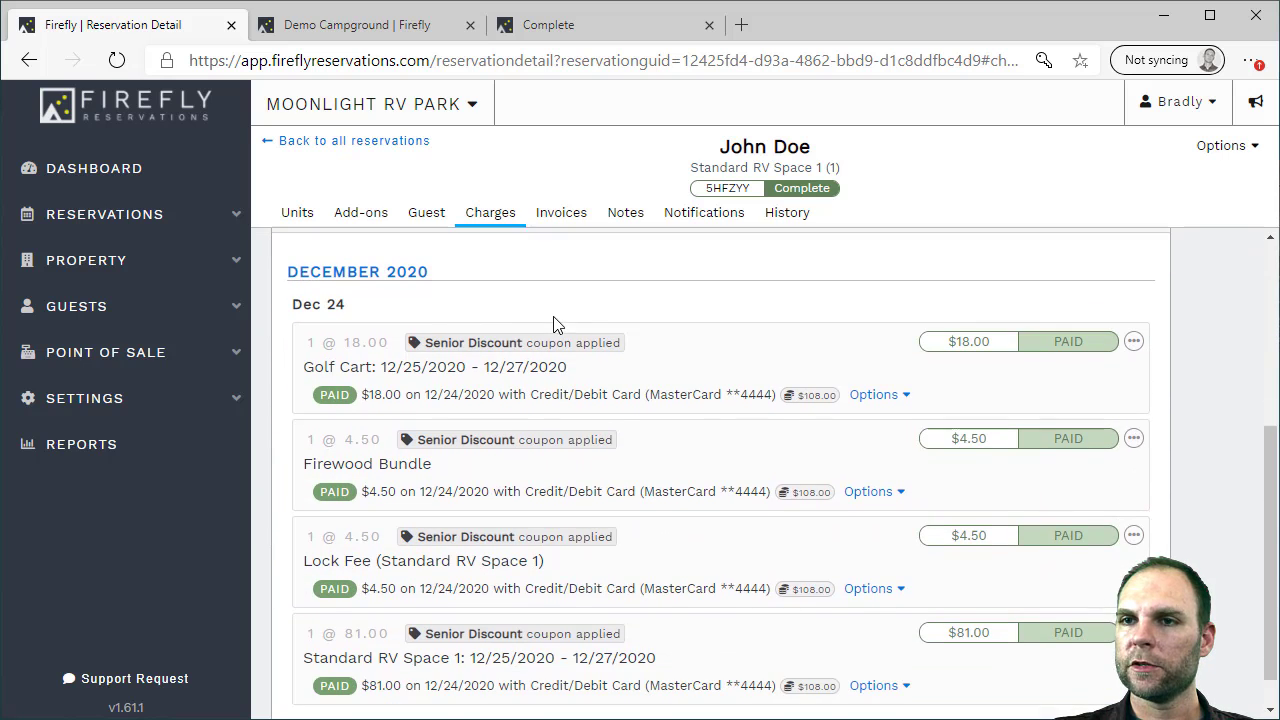
scroll(553, 316, "up", 2)
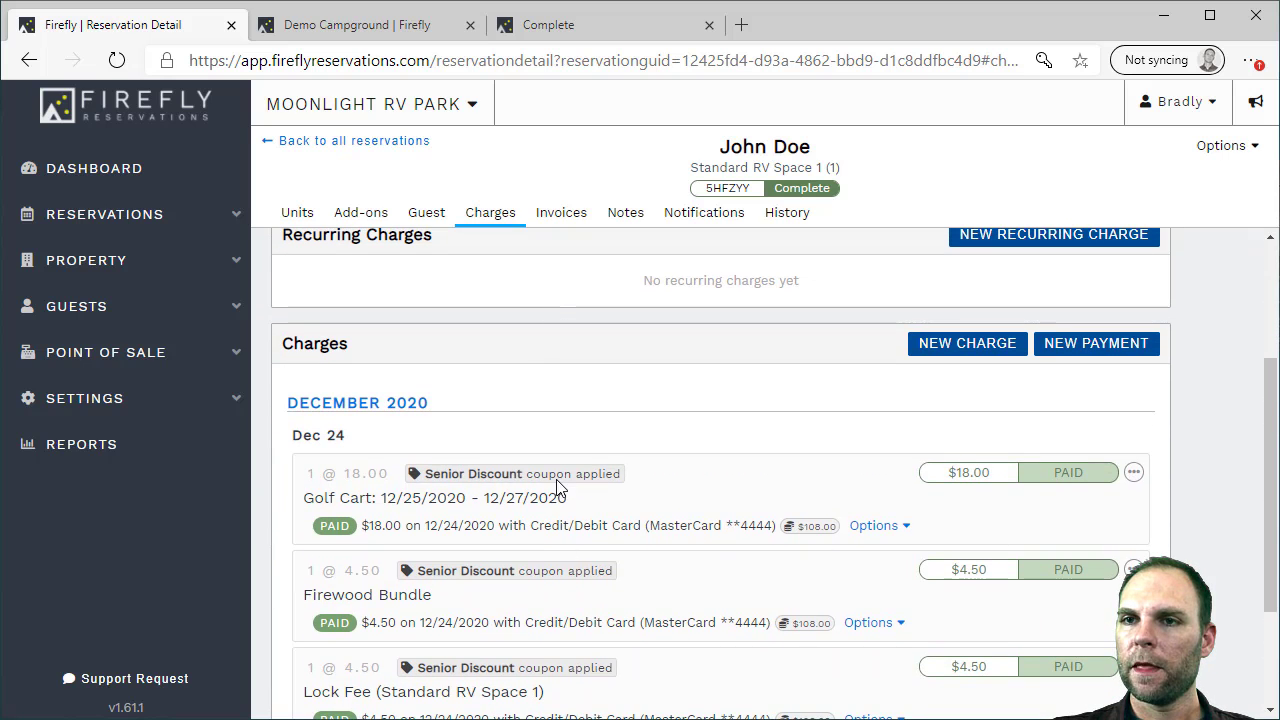
scroll(686, 450, "down", 2)
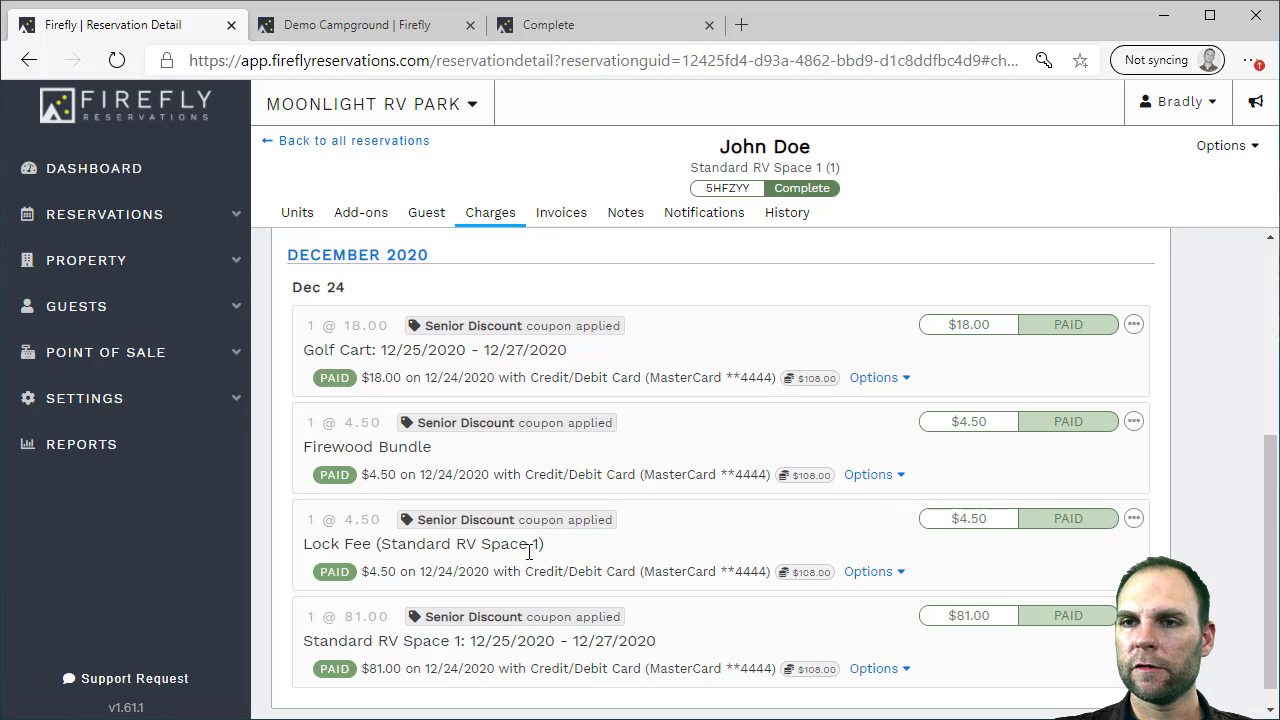
scroll(447, 443, "up", 1)
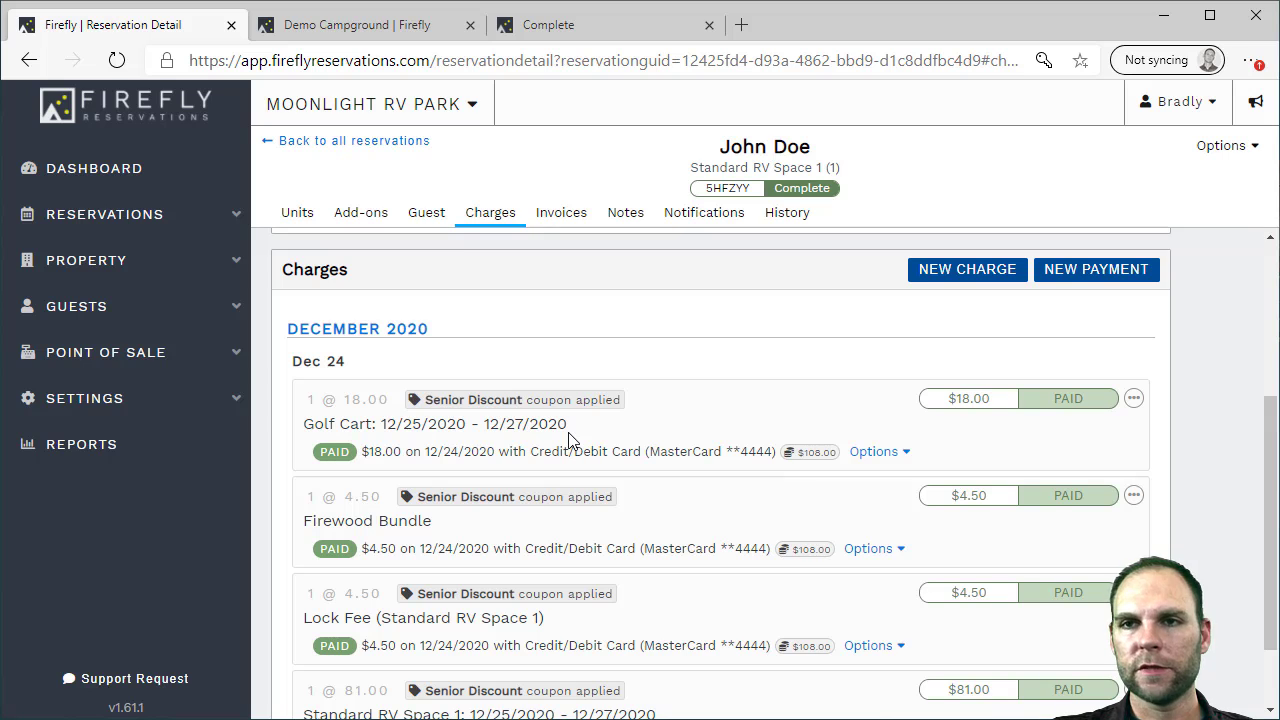
scroll(588, 443, "down", 1)
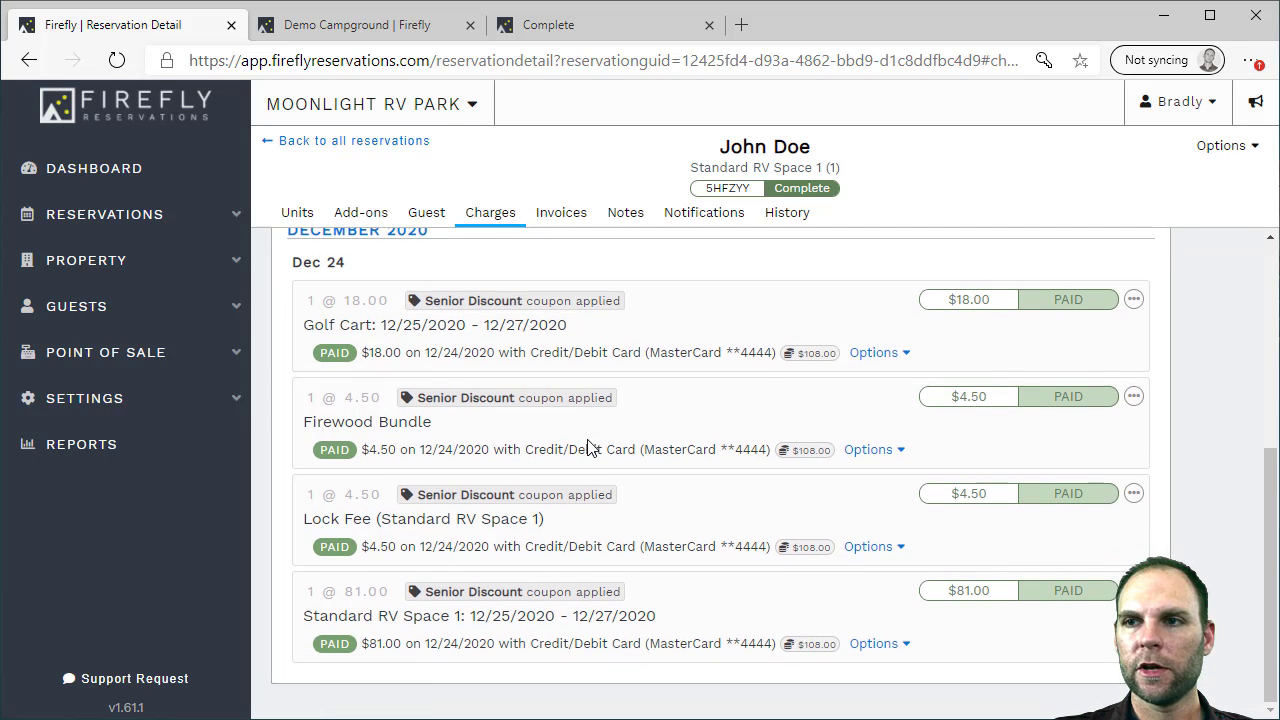
scroll(868, 537, "up", 4)
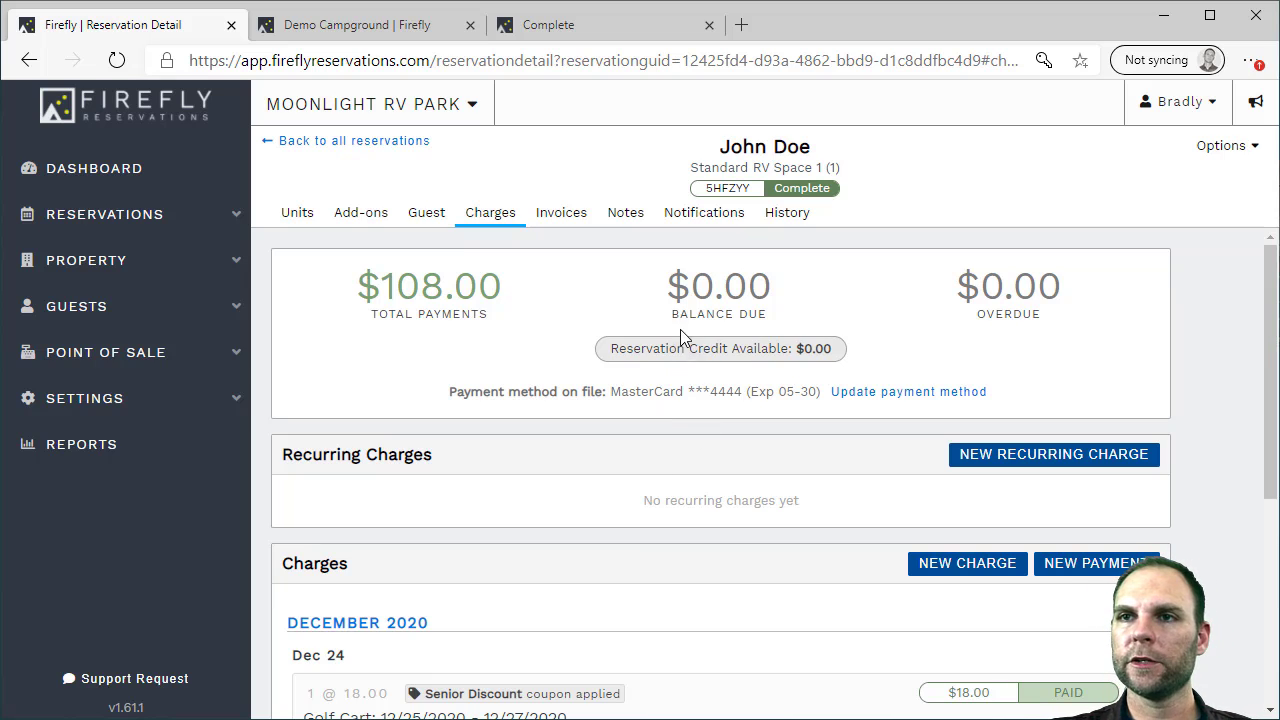
Preview the sent confirmation email from the Notifications email history
left_click(700, 215)
mouse_move(531, 551)
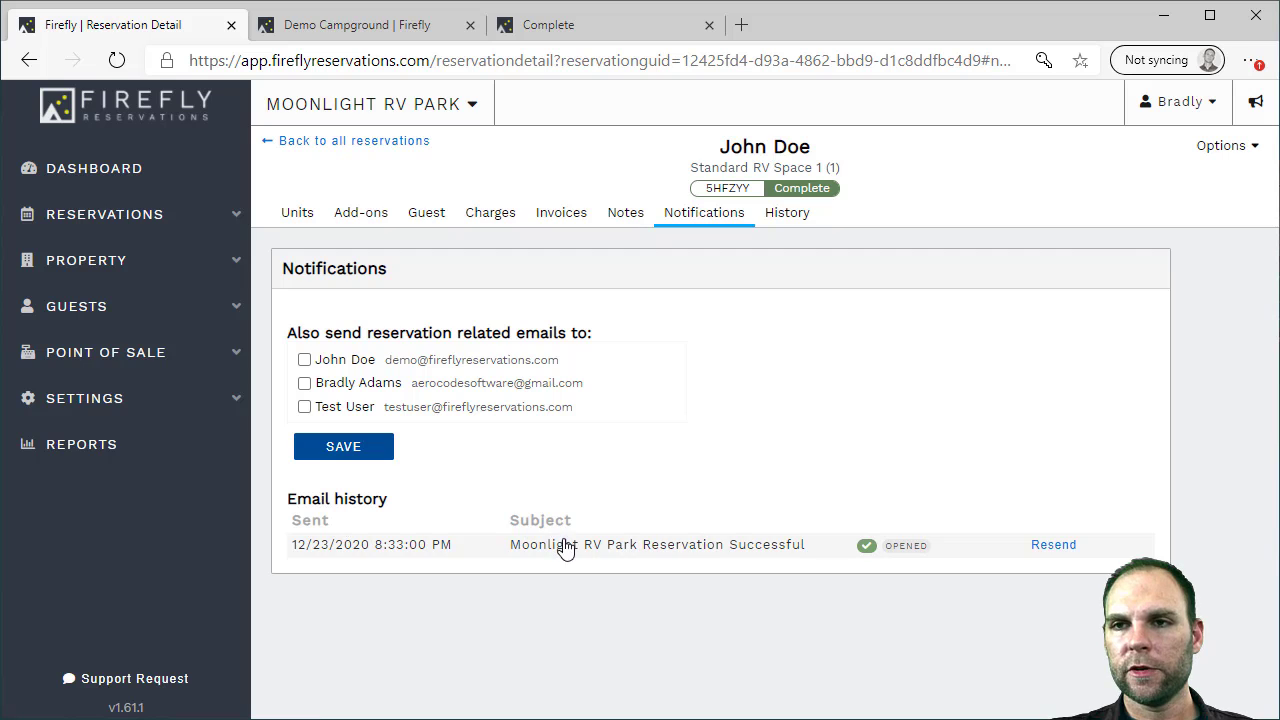
left_click(697, 548)
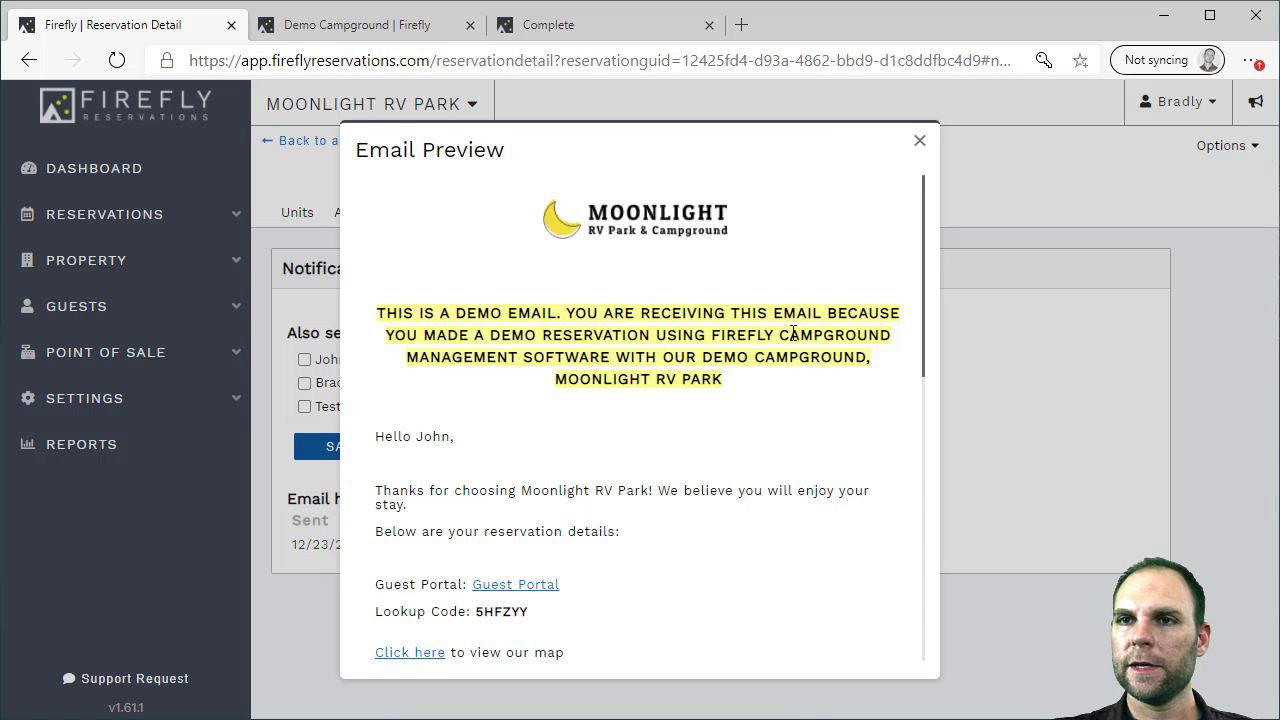
Read the 'Moonlight RV Park Reservation Successful' email preview and close it
scroll(793, 333, "down", 2)
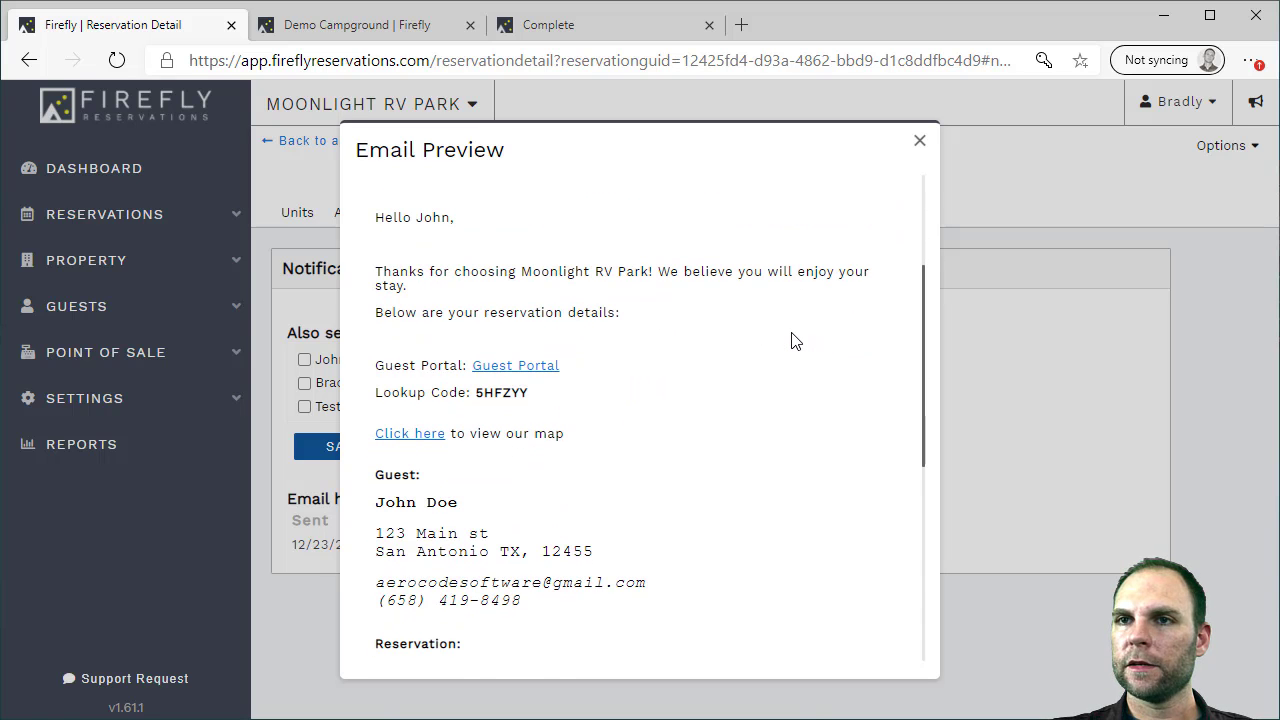
scroll(793, 341, "down", 3)
scroll(793, 341, "up", 2)
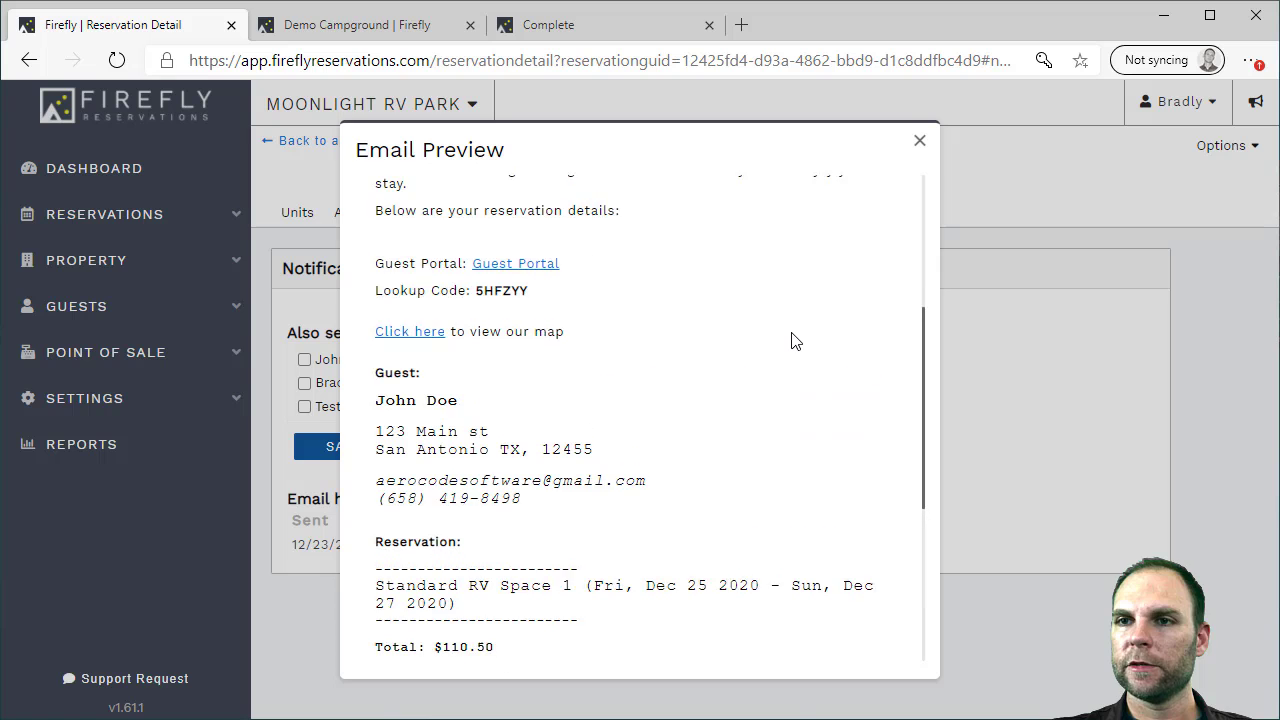
scroll(795, 338, "up", 3)
left_click(919, 140)
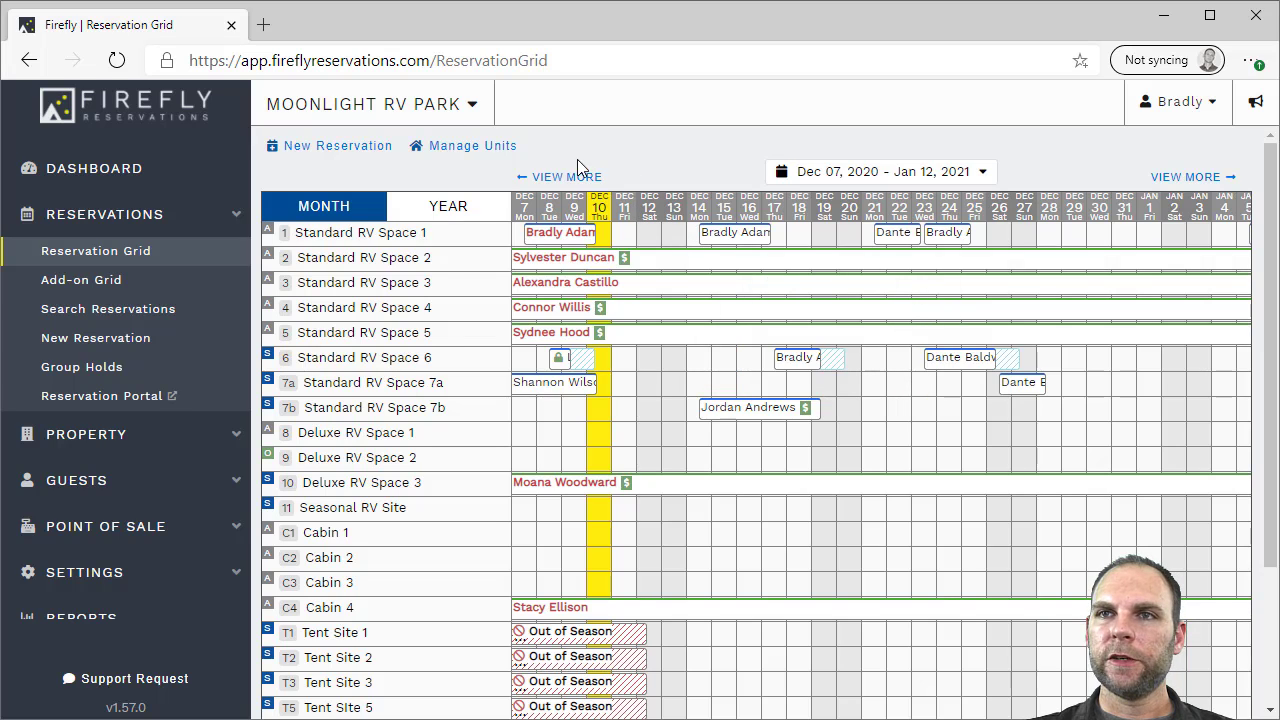
Switch the Add-on Grid to Golf Cart and inspect its bookings, including Jan 05–09
left_click(86, 281)
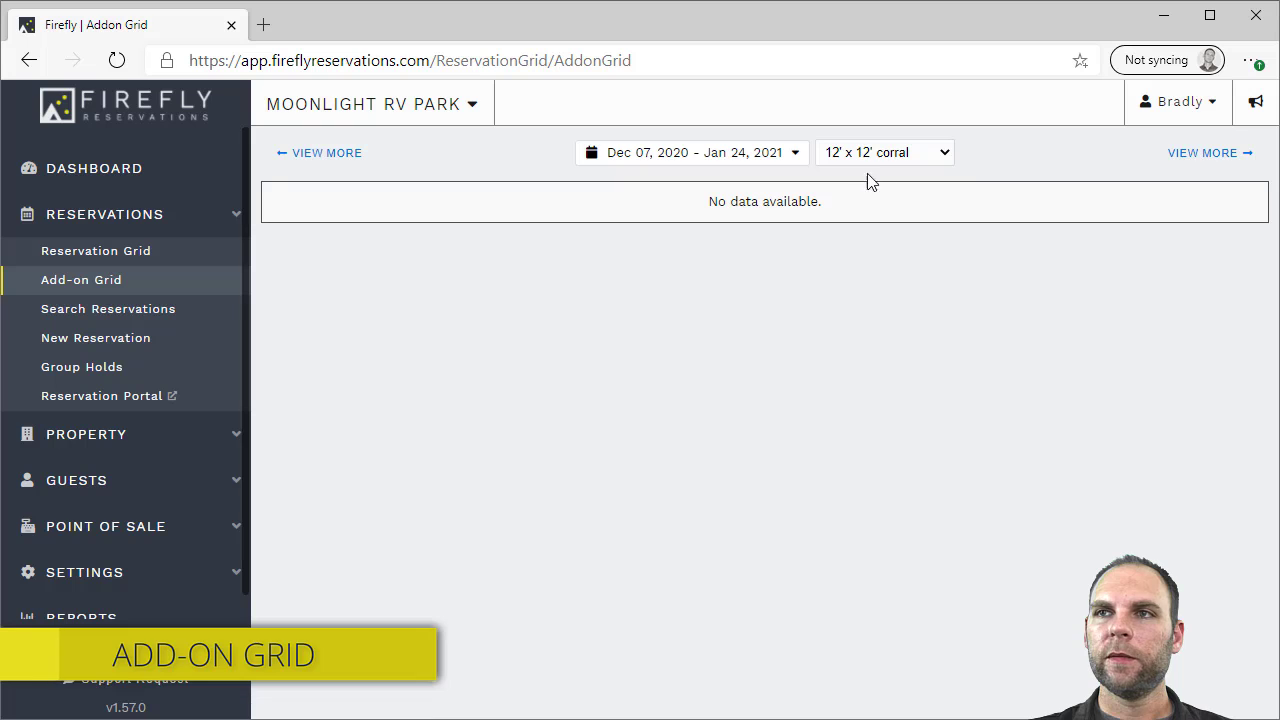
left_click(880, 152)
left_click(872, 226)
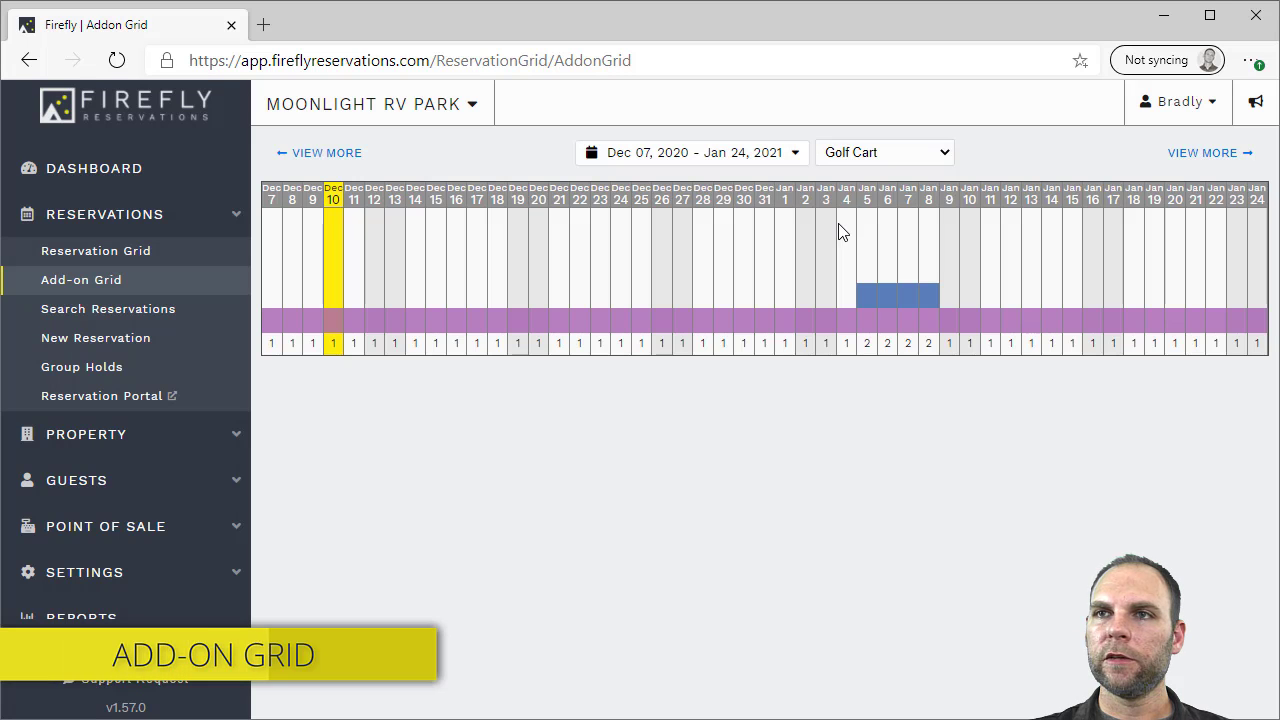
mouse_move(661, 333)
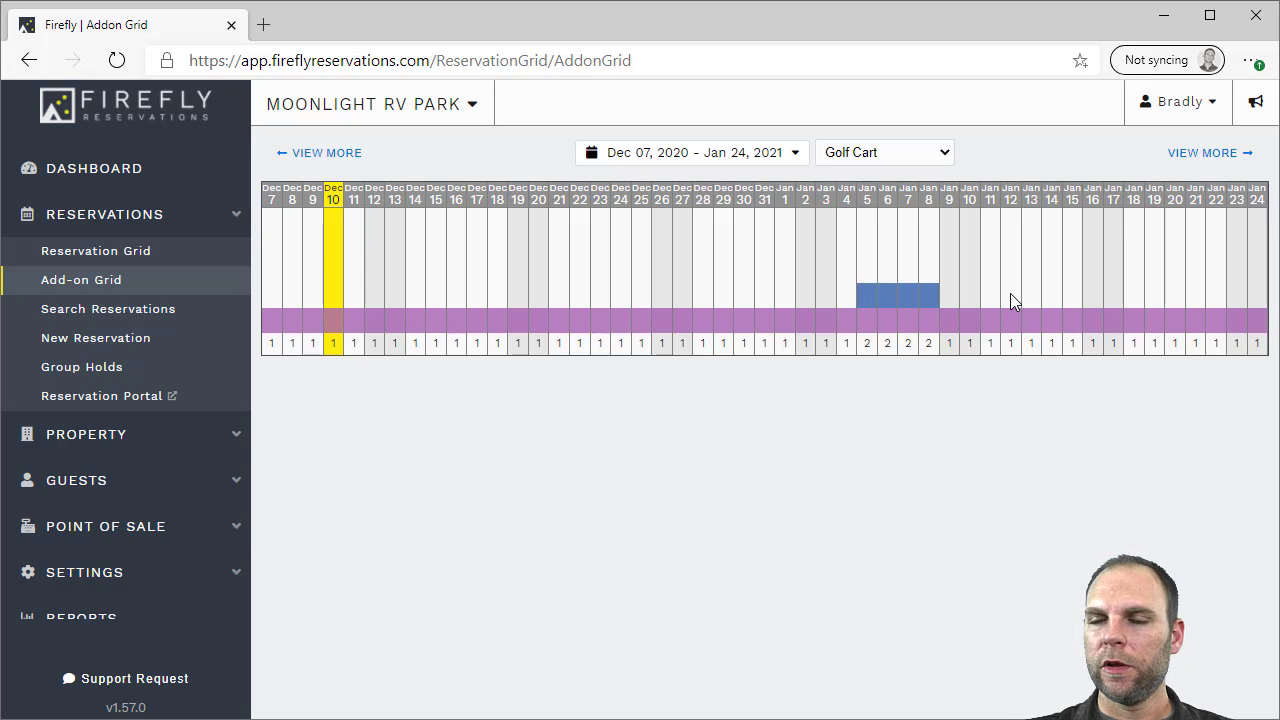
left_click(987, 273)
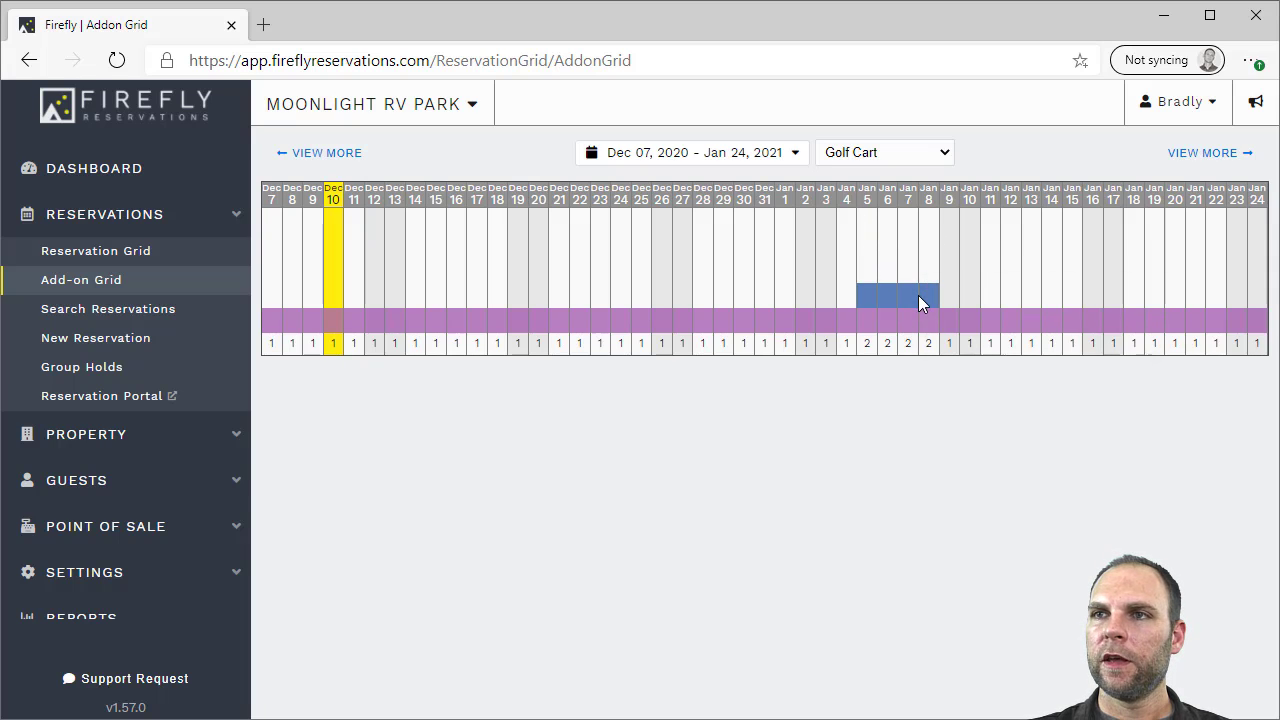
mouse_move(905, 301)
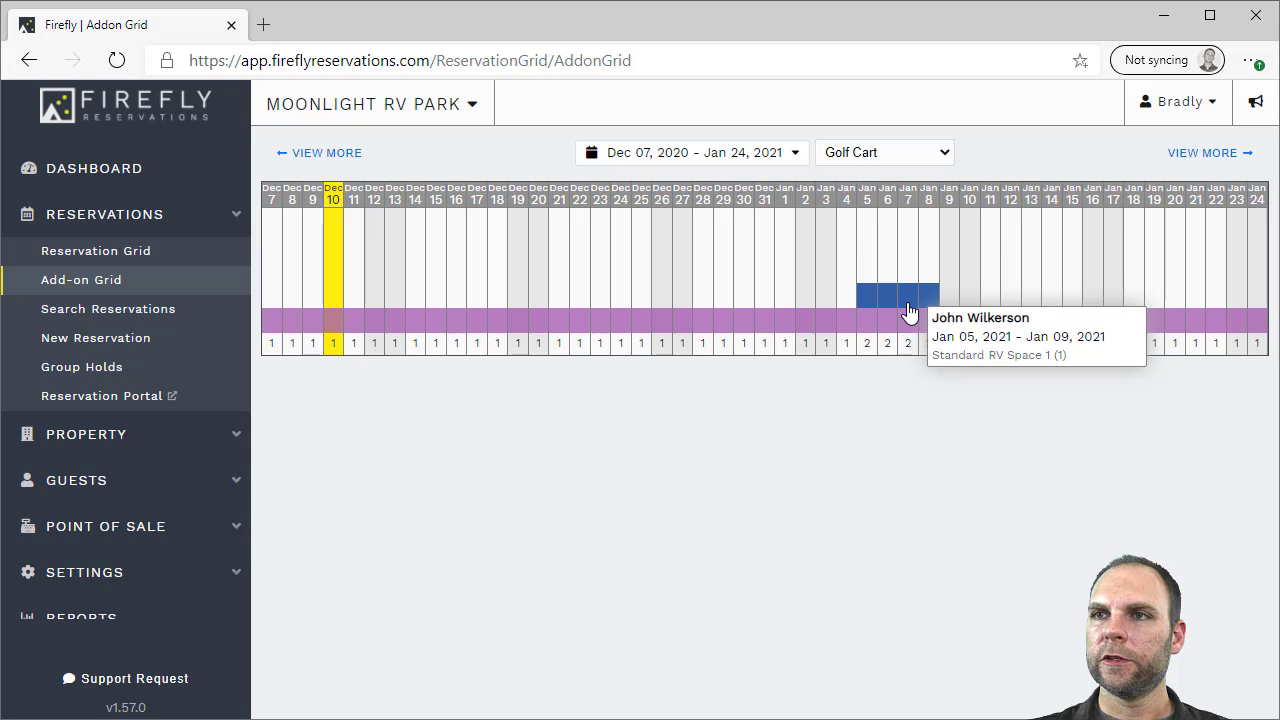
mouse_move(908, 326)
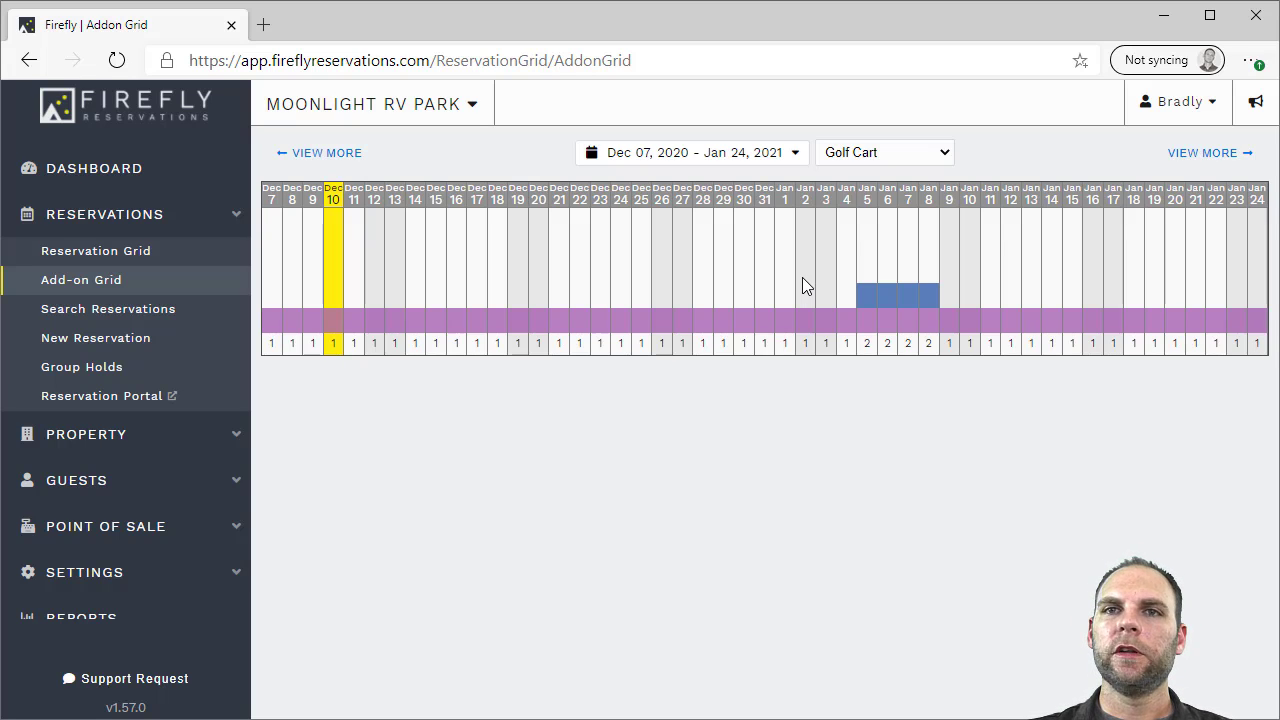
Search reservations by the guest's name, keeping date search on creation date
left_click(162, 310)
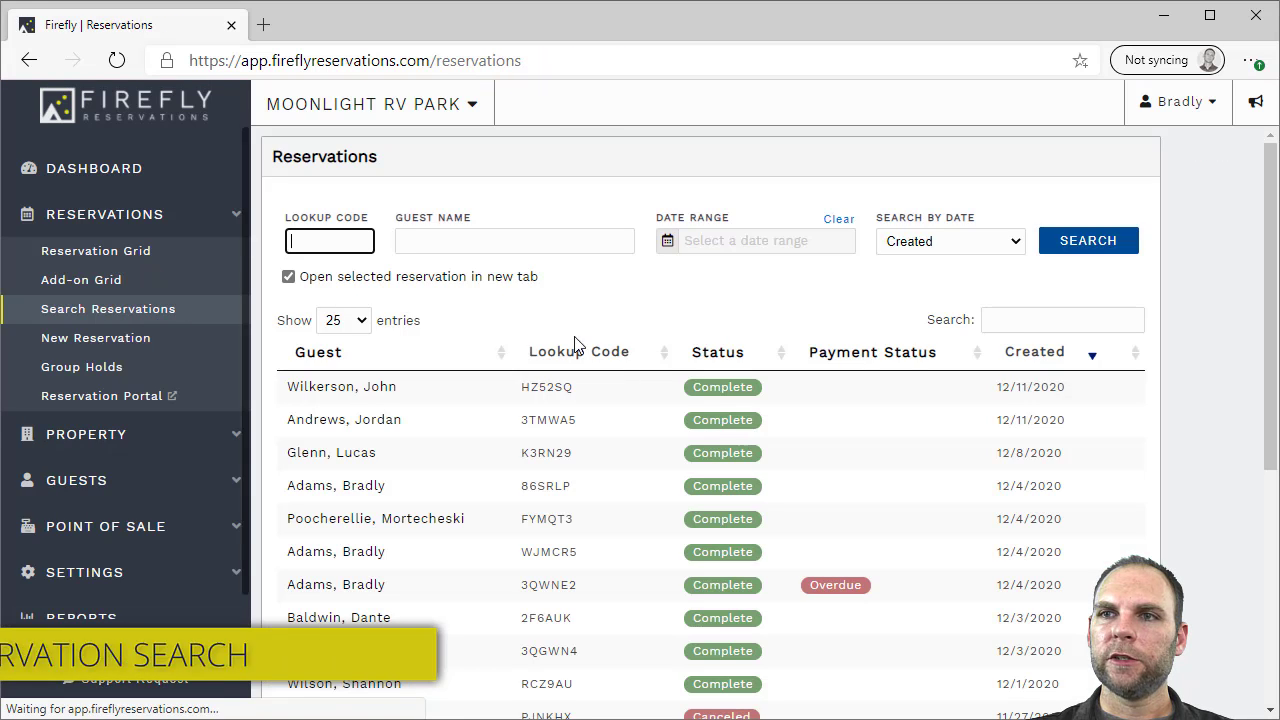
scroll(1275, 278, "down", 3)
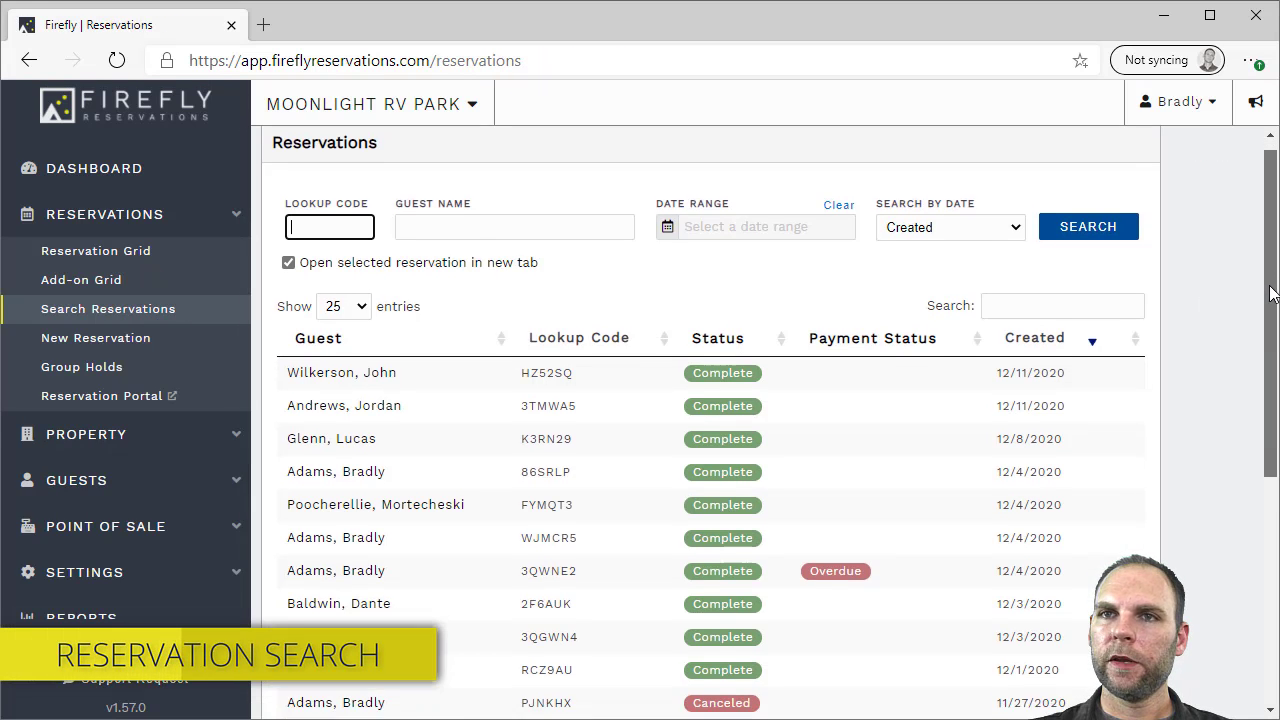
scroll(1275, 278, "up", 1)
scroll(1272, 300, "up", 1)
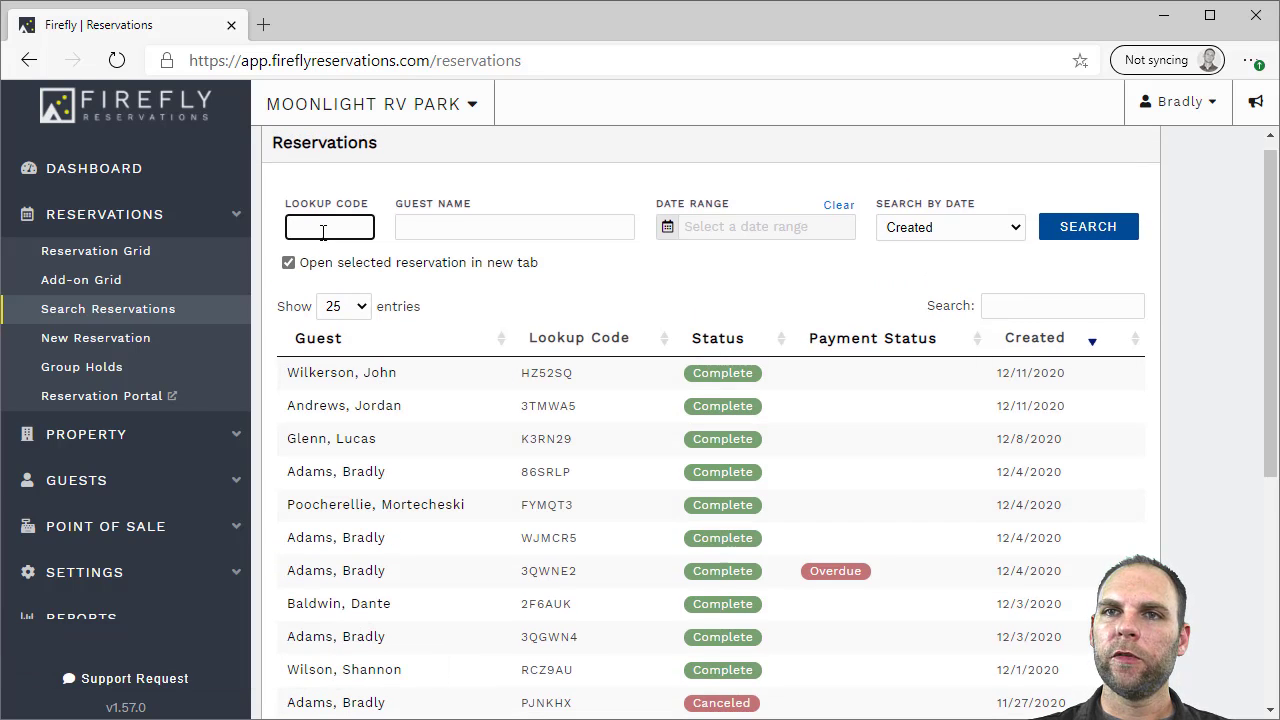
left_click(494, 229)
type("bradly")
key("Return")
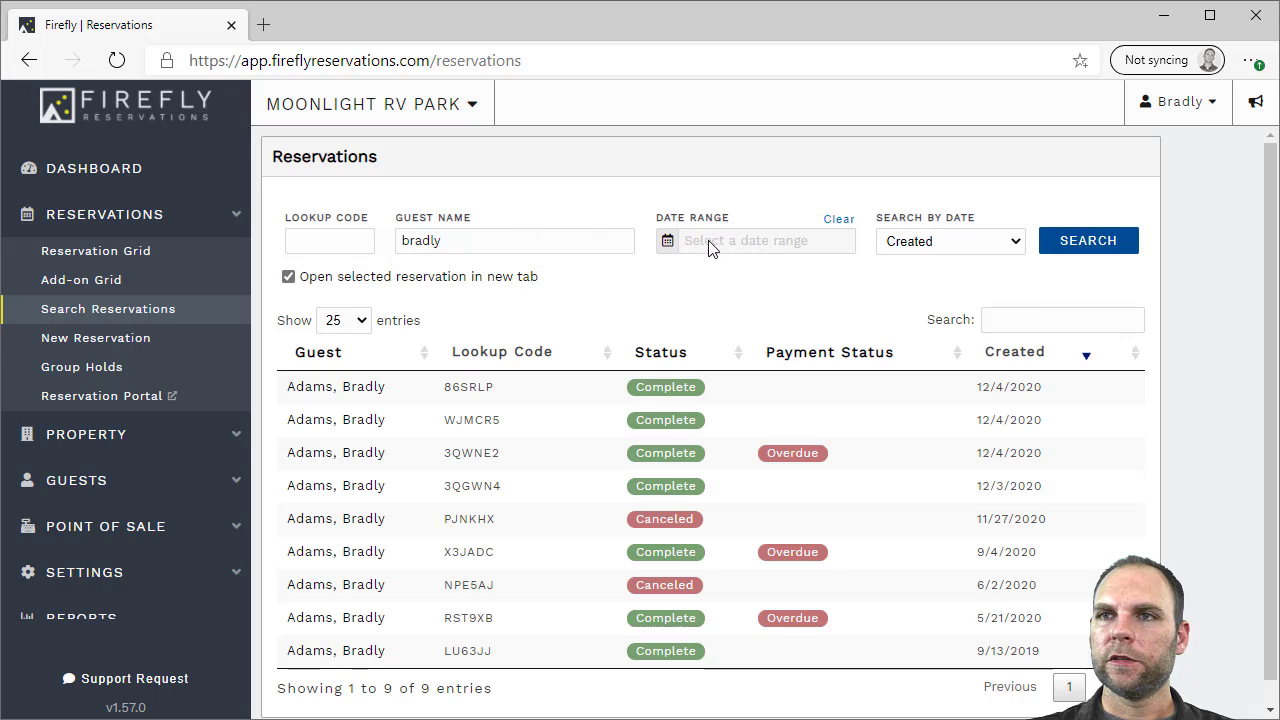
left_click(932, 242)
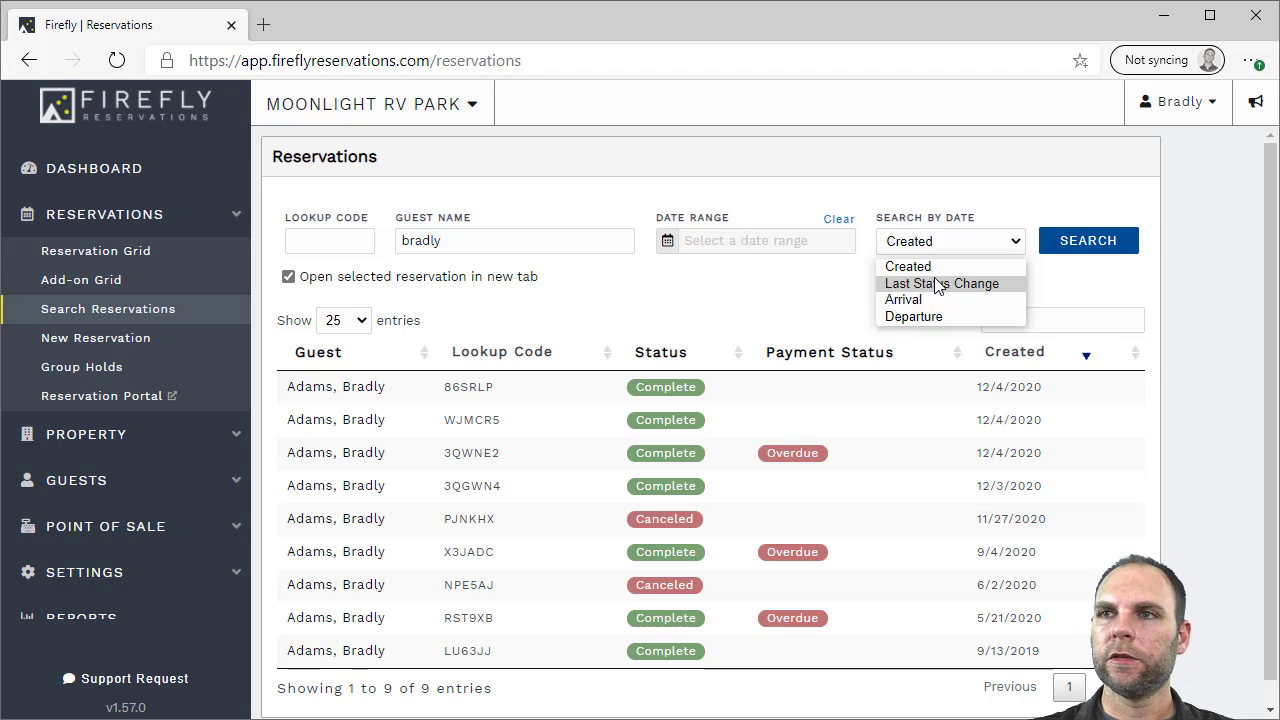
left_click(955, 195)
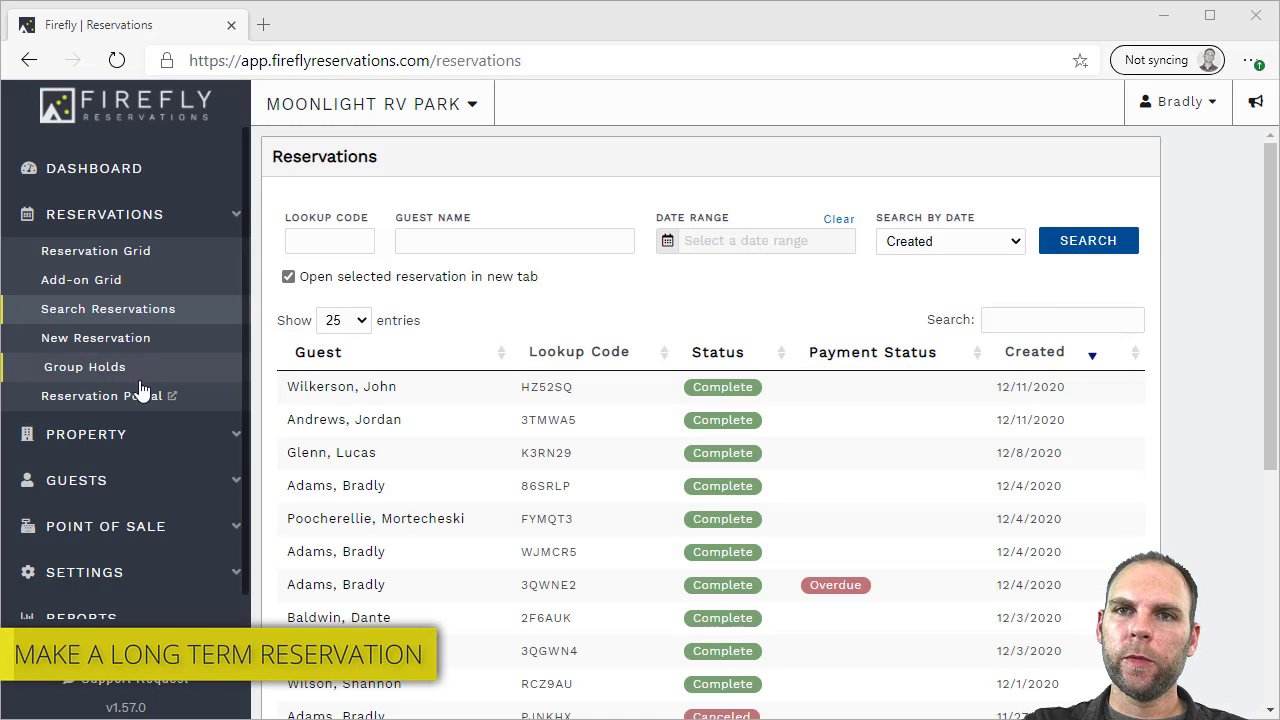
Start a long-term Lodging search in the booking portal and check availability by date
left_click(142, 398)
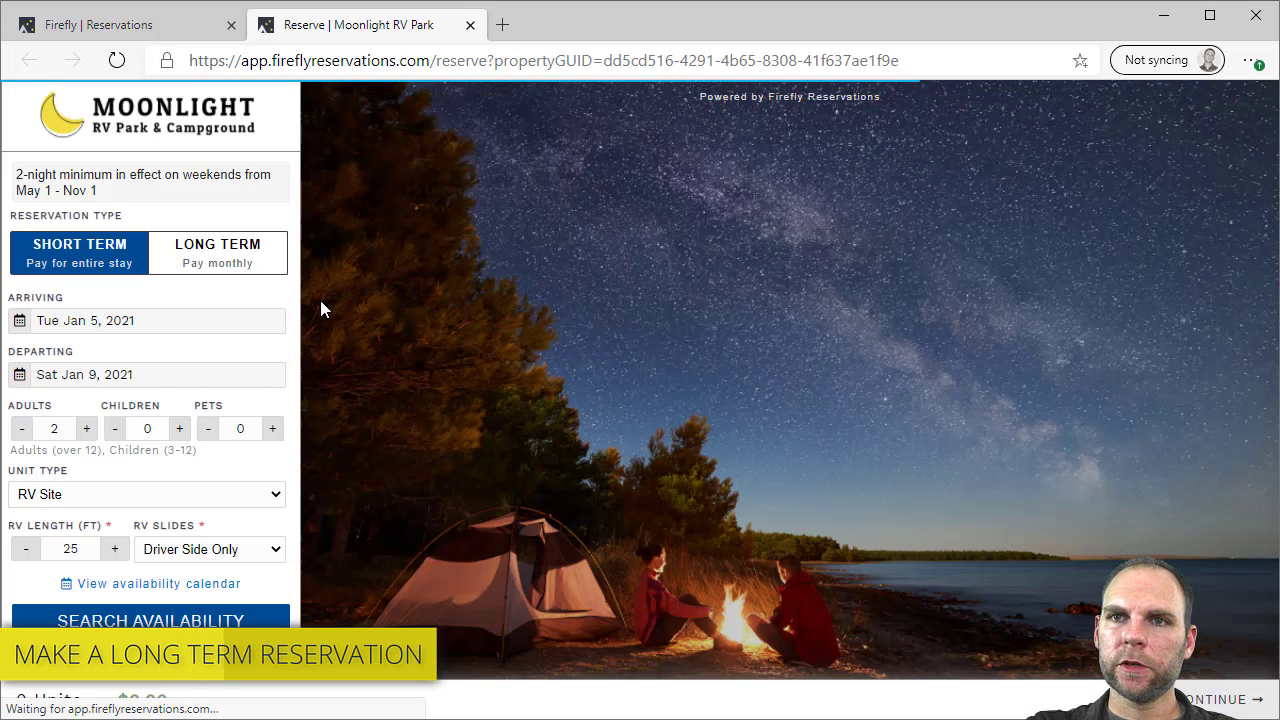
left_click(250, 265)
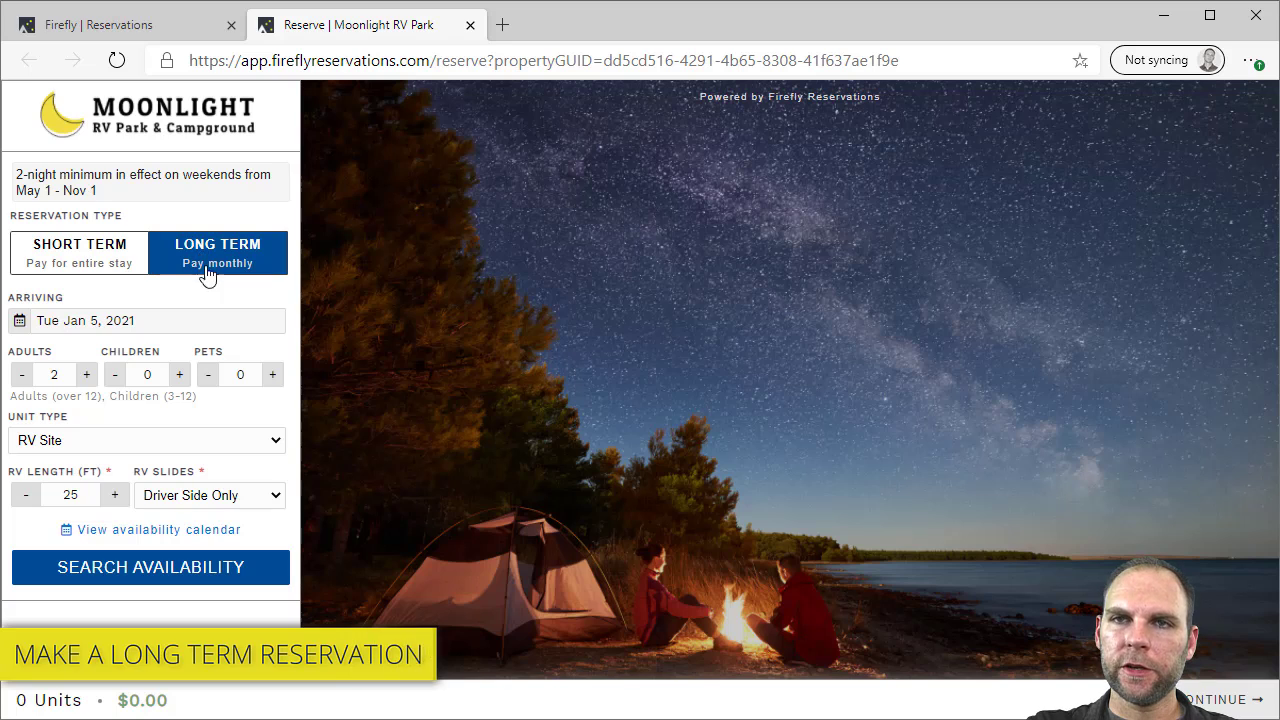
left_click(70, 326)
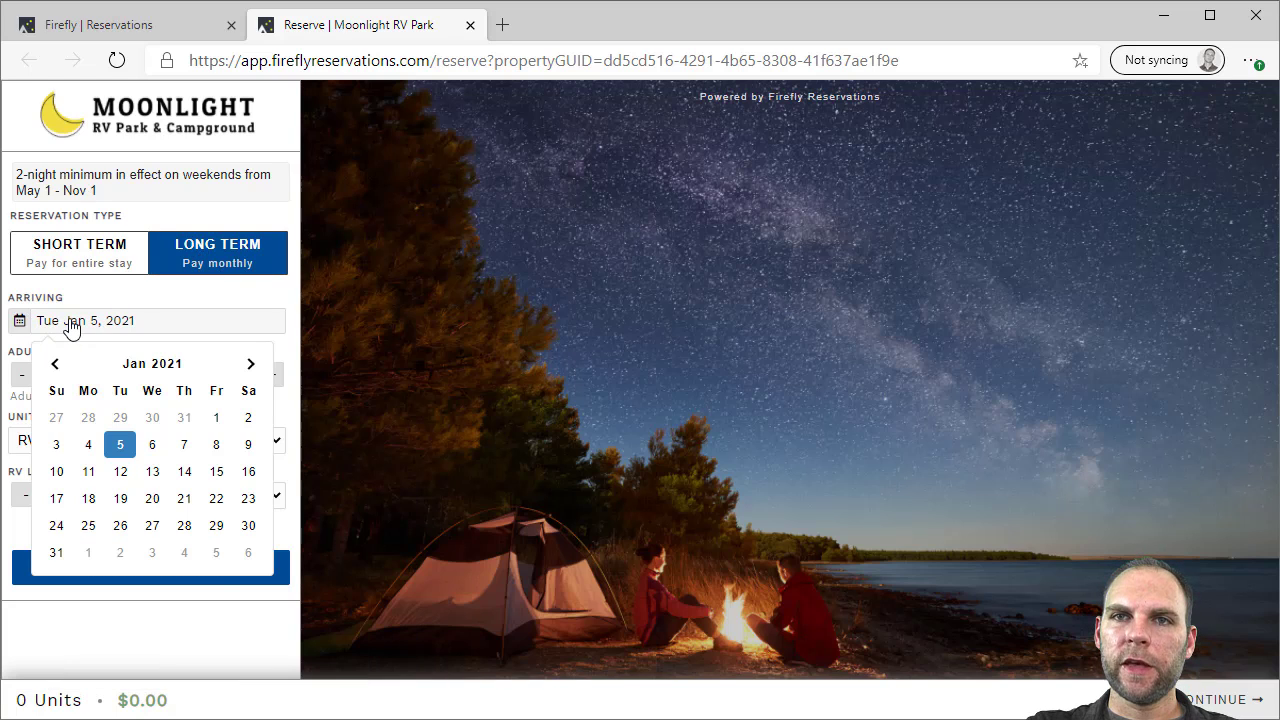
left_click(186, 446)
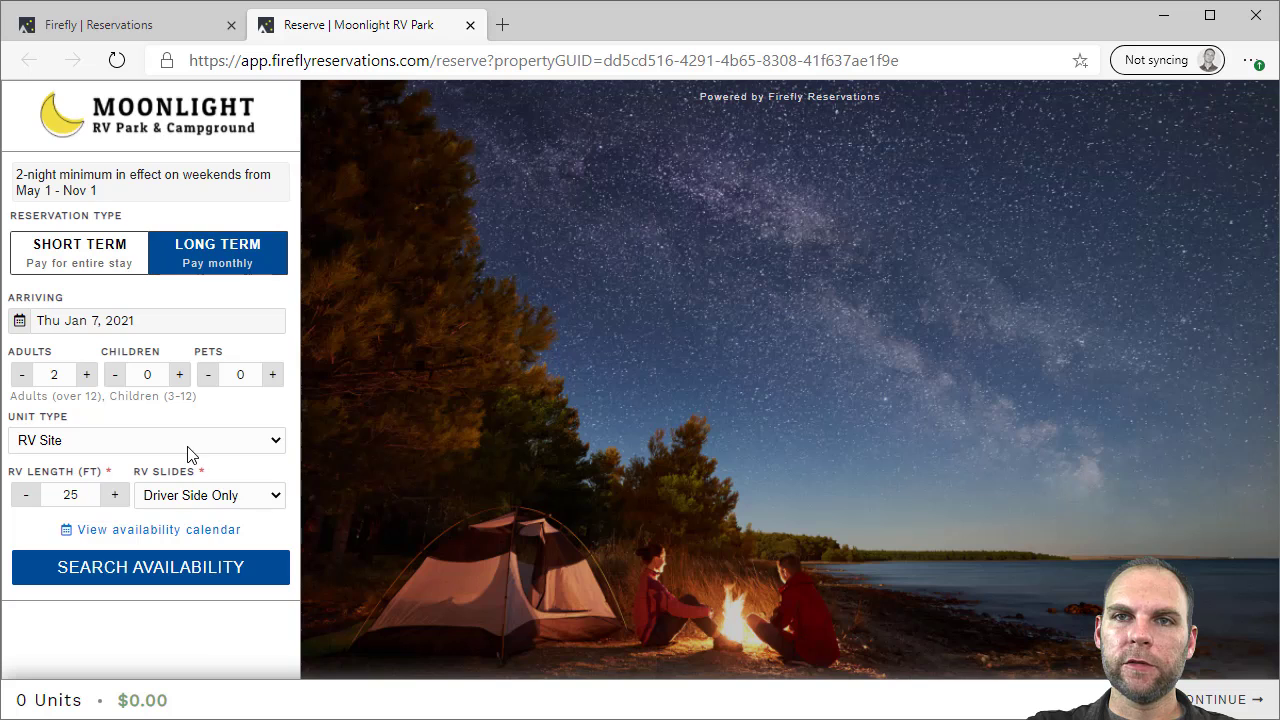
left_click(58, 448)
left_click(50, 464)
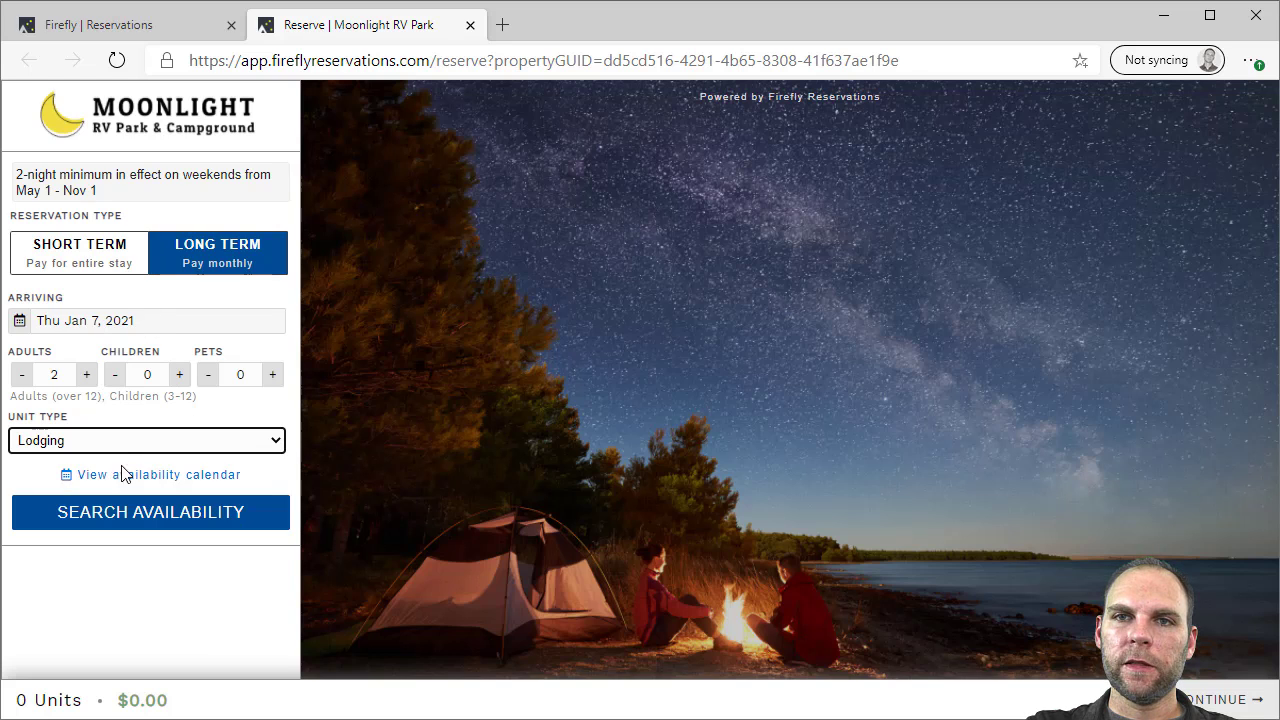
left_click(129, 516)
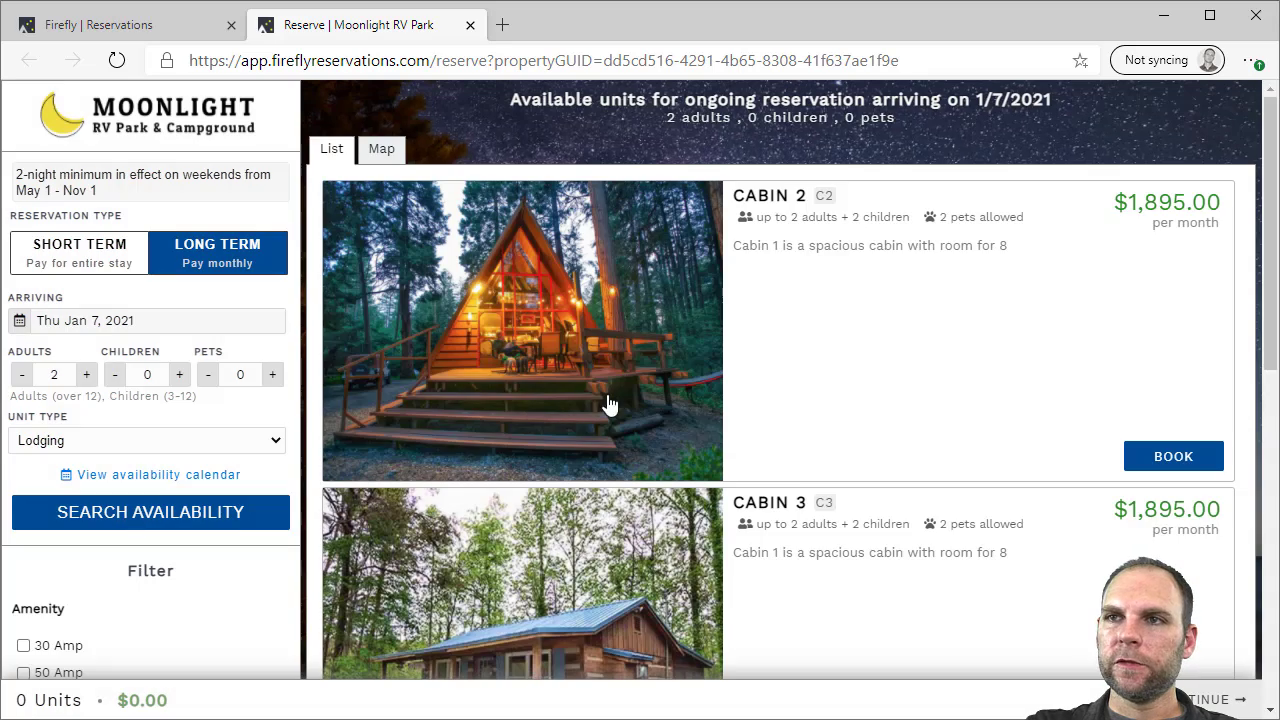
scroll(860, 240, "down", 3)
scroll(871, 314, "up", 3)
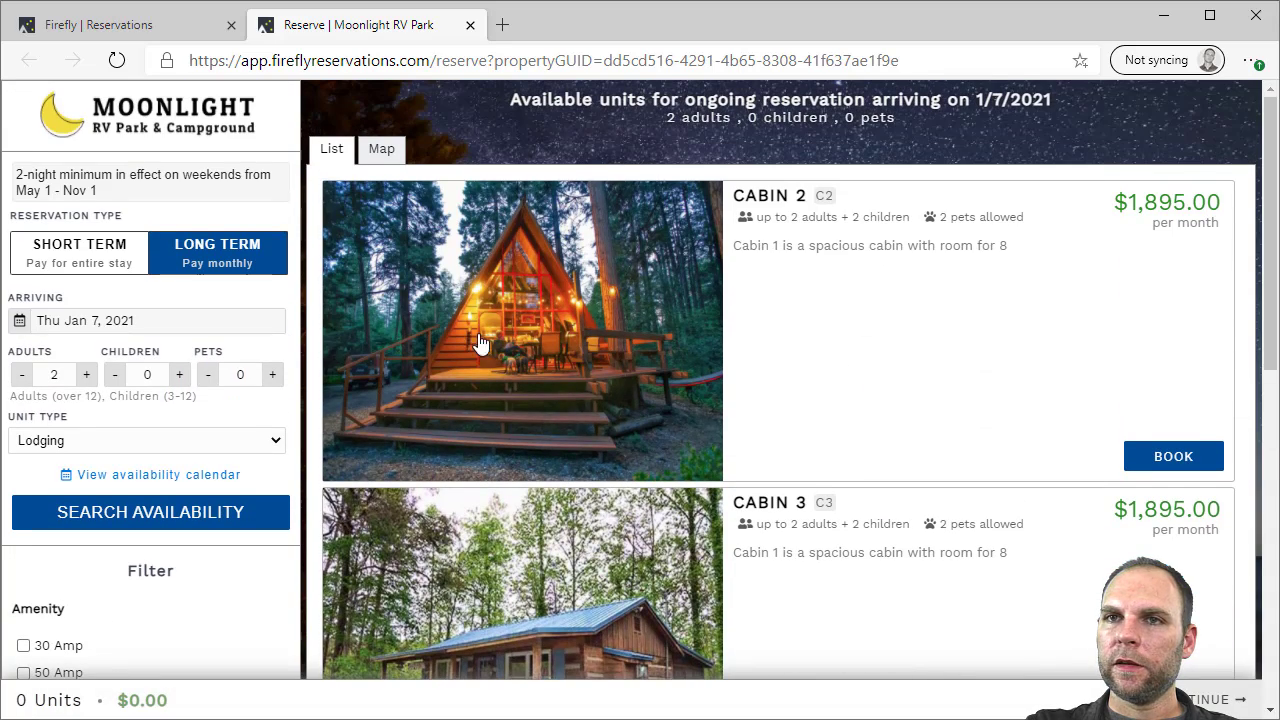
left_click(165, 476)
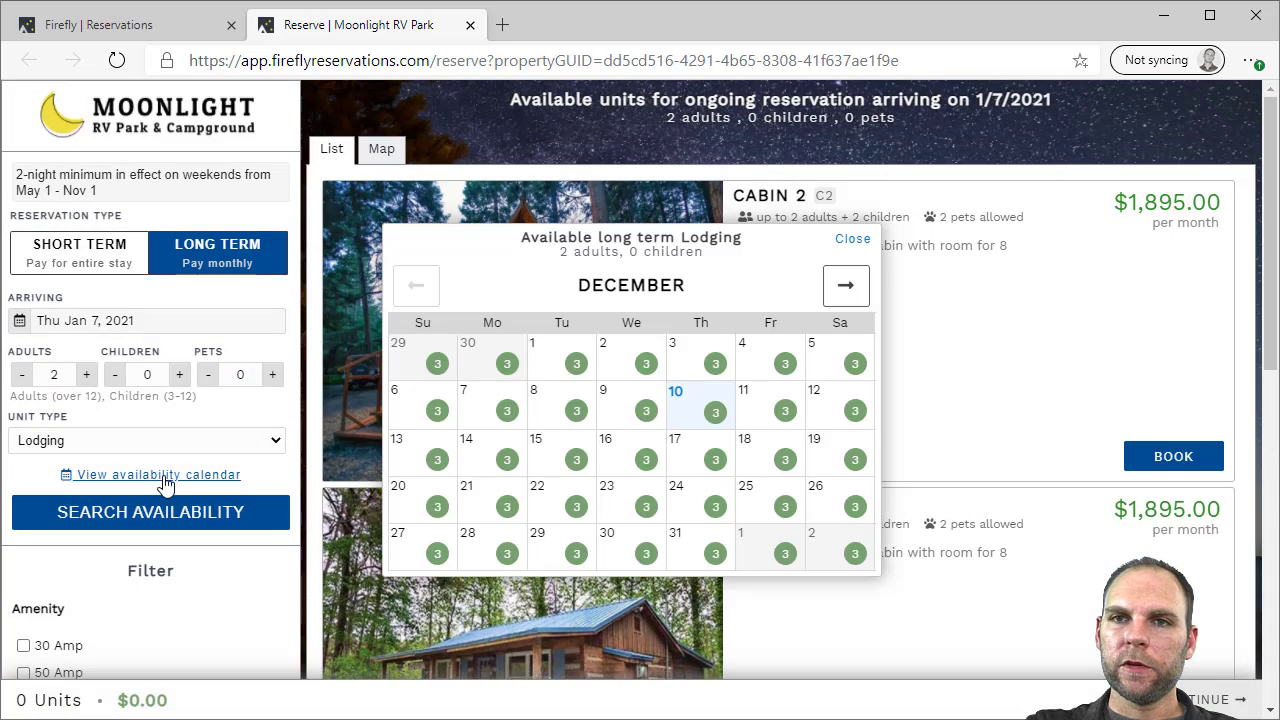
left_click(848, 242)
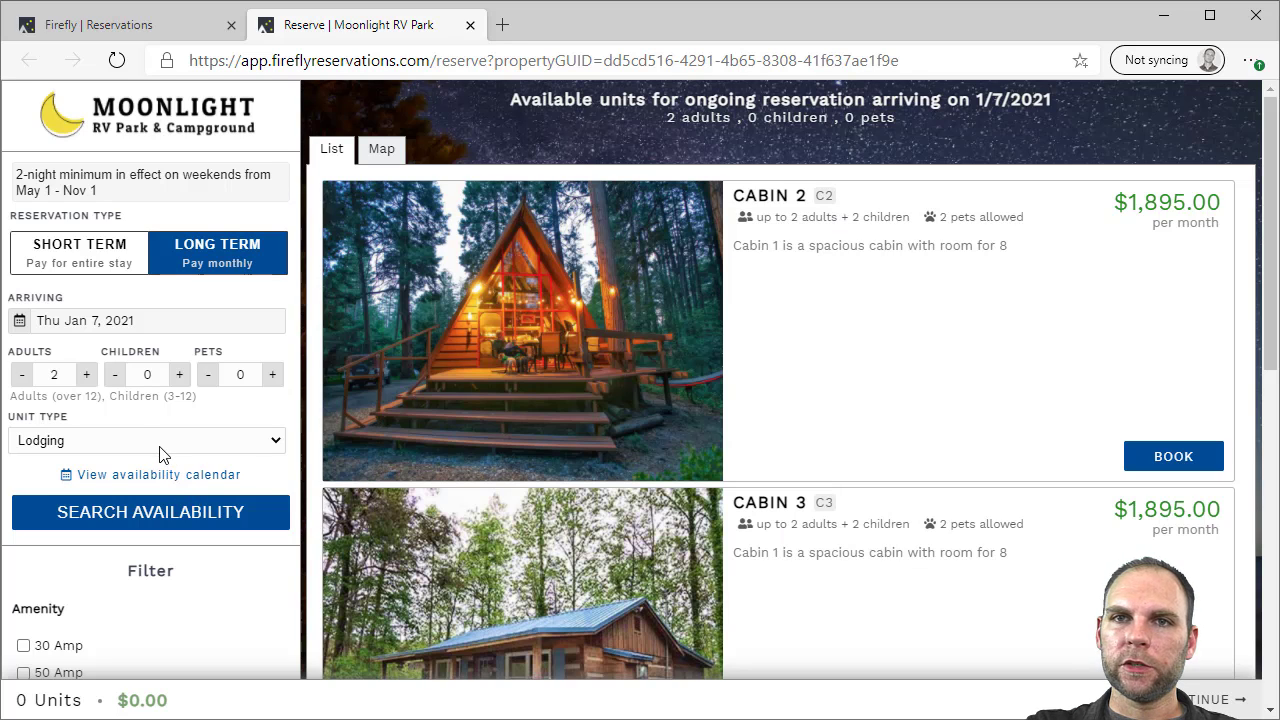
Set arrival to Jan 22, 2021 and put Cabin 1 in the cart
left_click(126, 322)
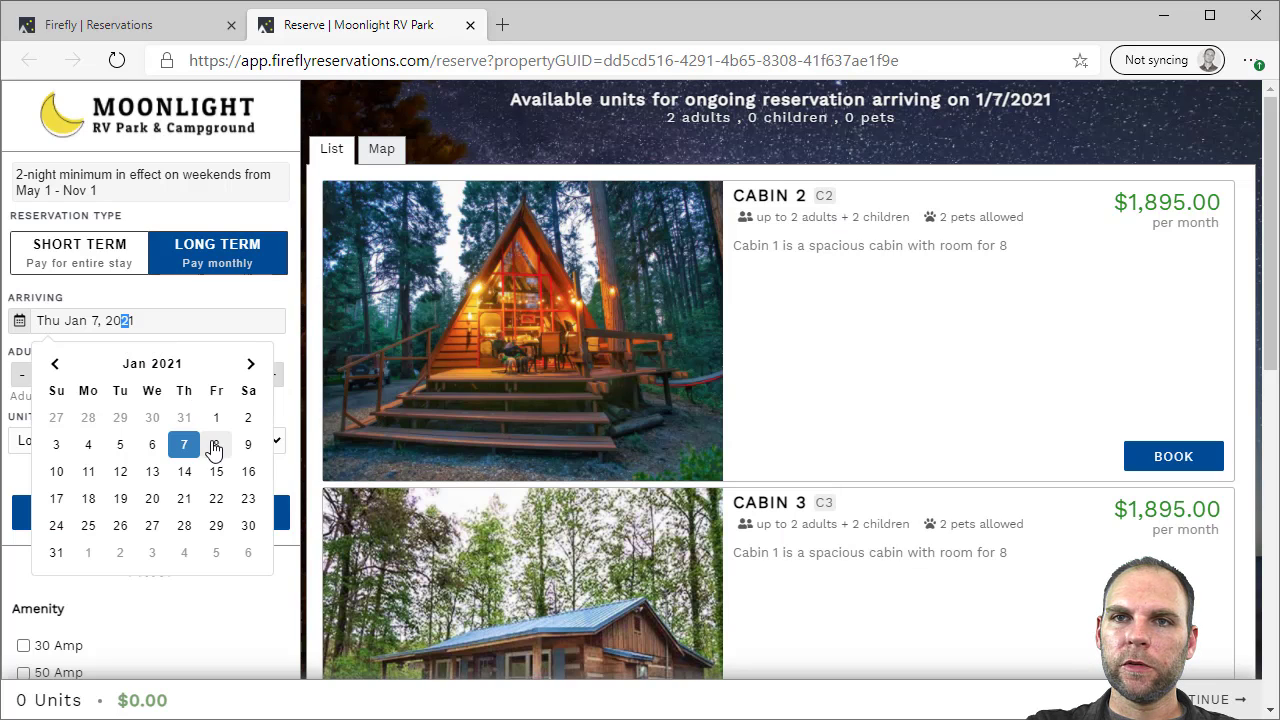
left_click(216, 498)
left_click(117, 528)
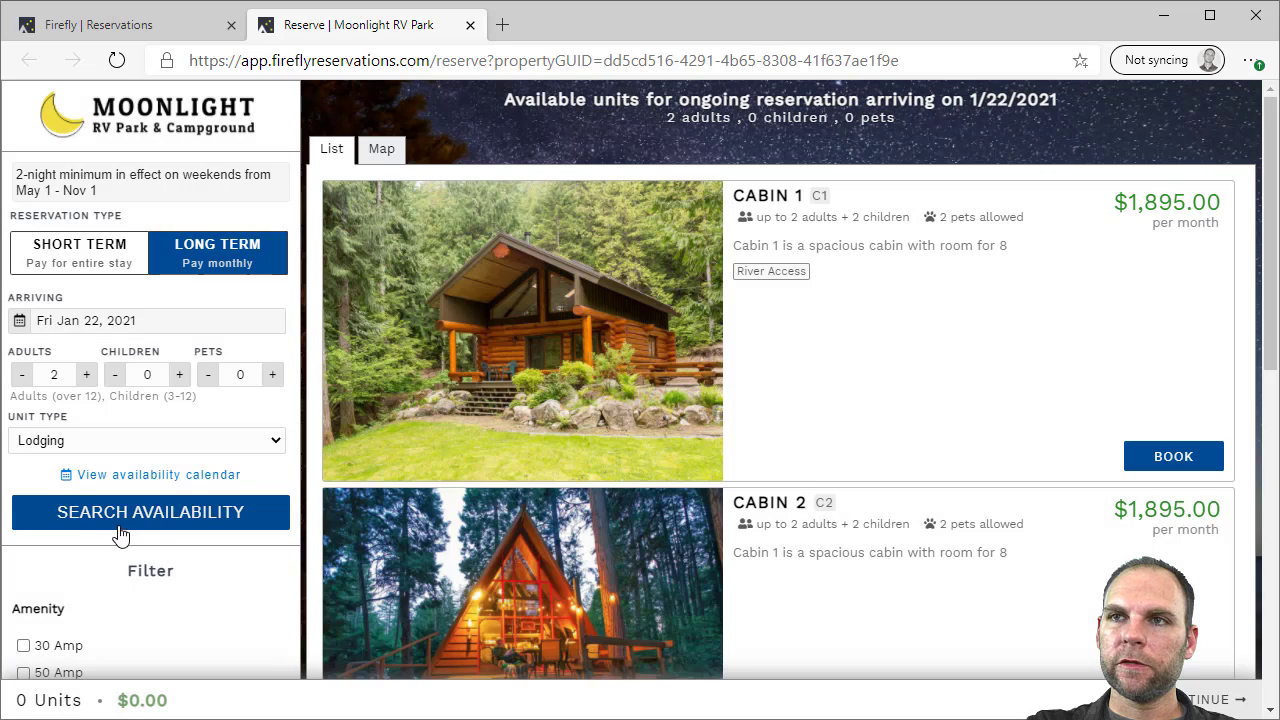
left_click(1152, 455)
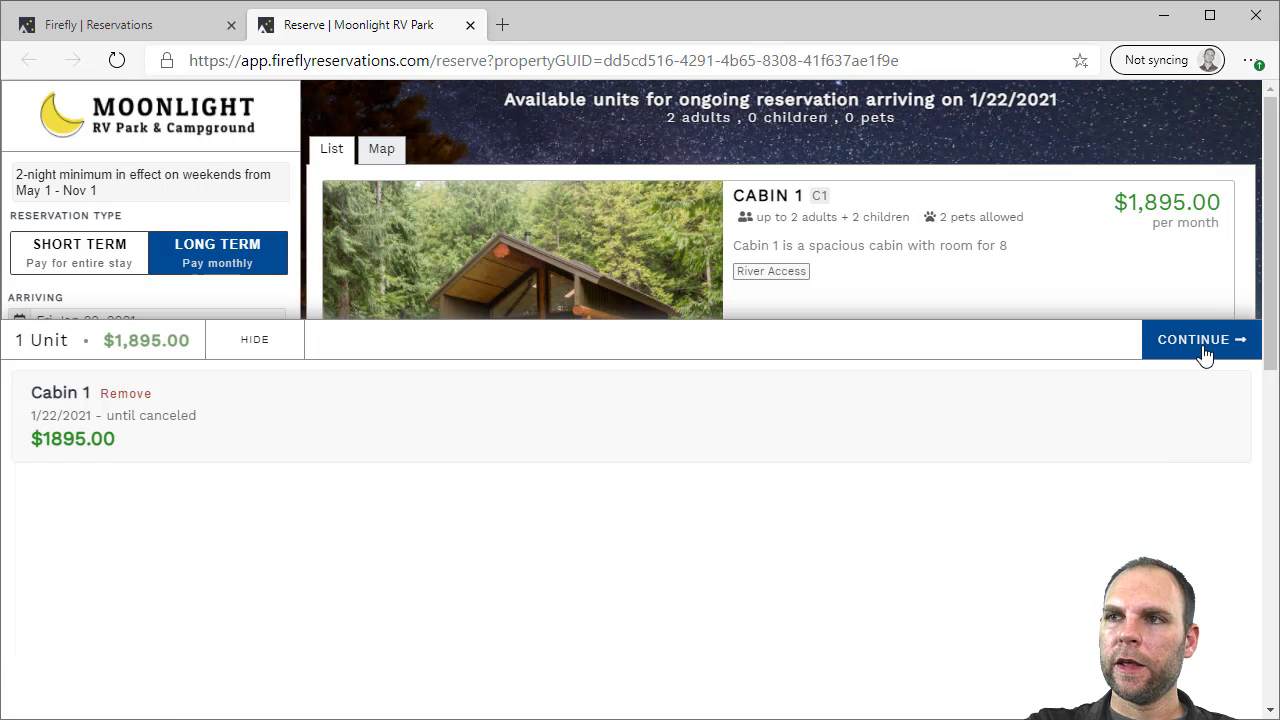
Lock Cabin 1 for $10 in the unit options
left_click(1203, 352)
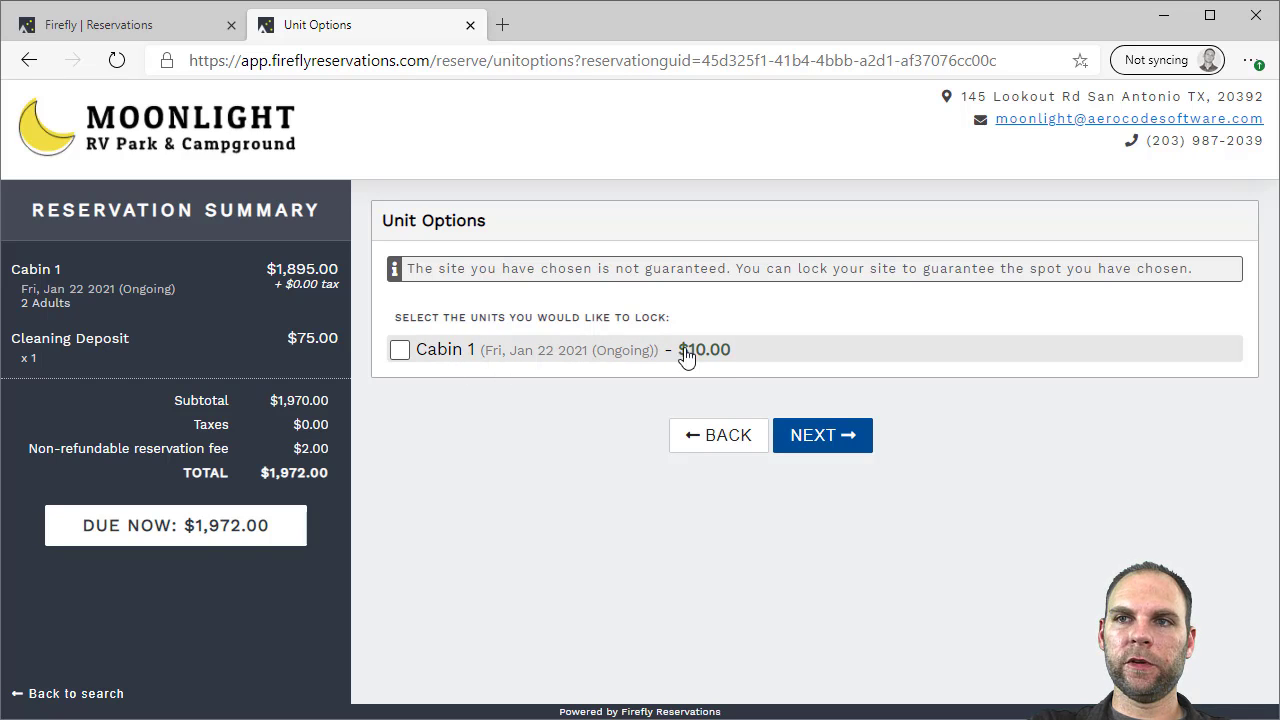
left_click(476, 357)
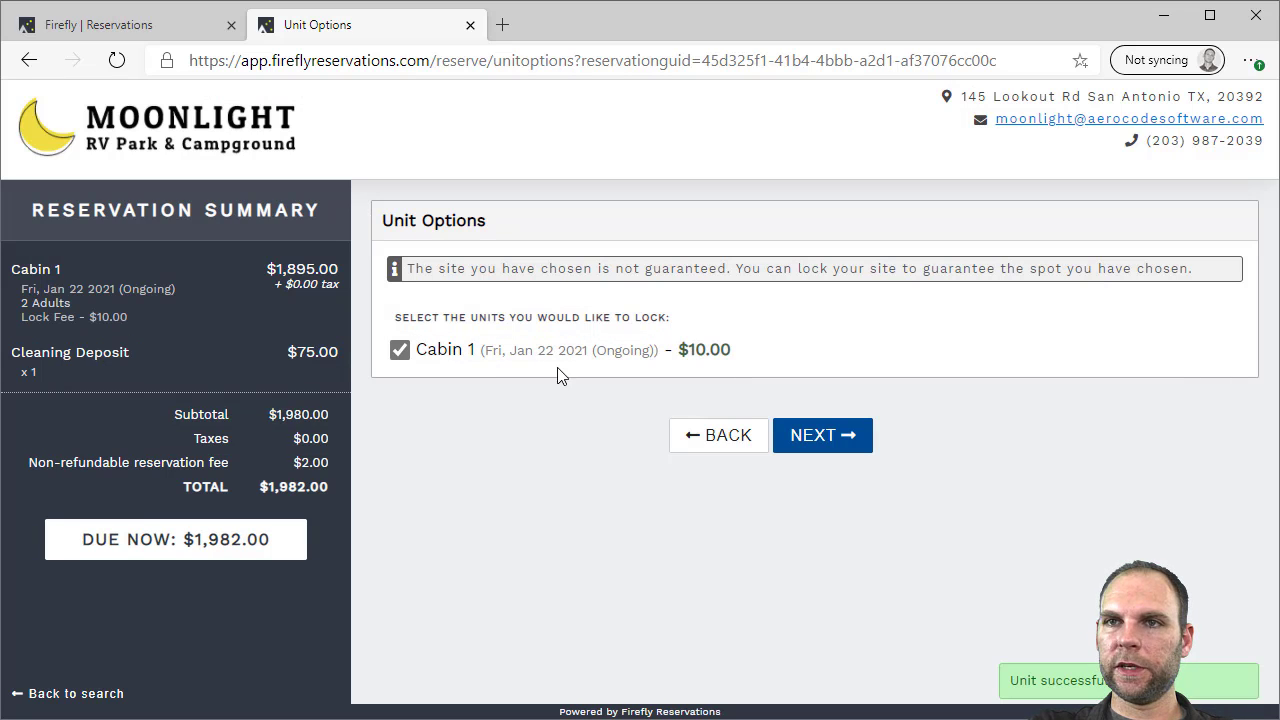
left_click(810, 436)
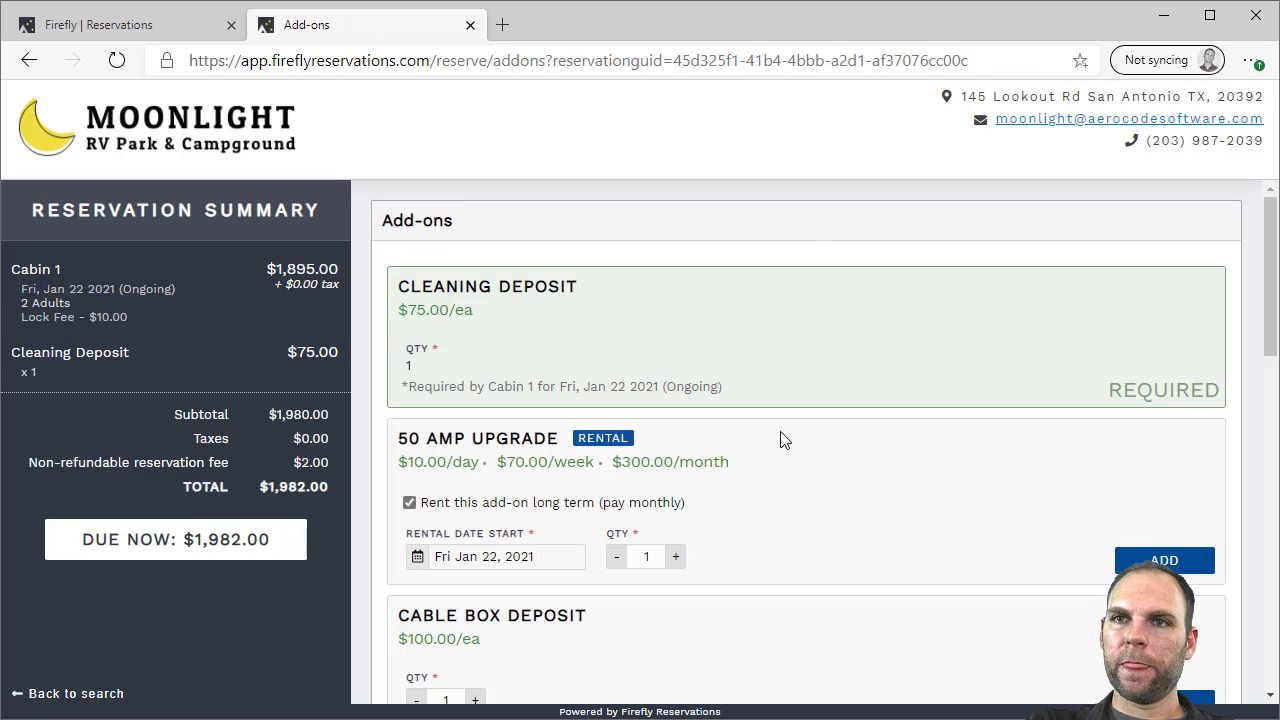
Add a Smores Kit, bringing the total to $1,990.12, and move on to policies
left_click_drag(1271, 311, 1274, 322)
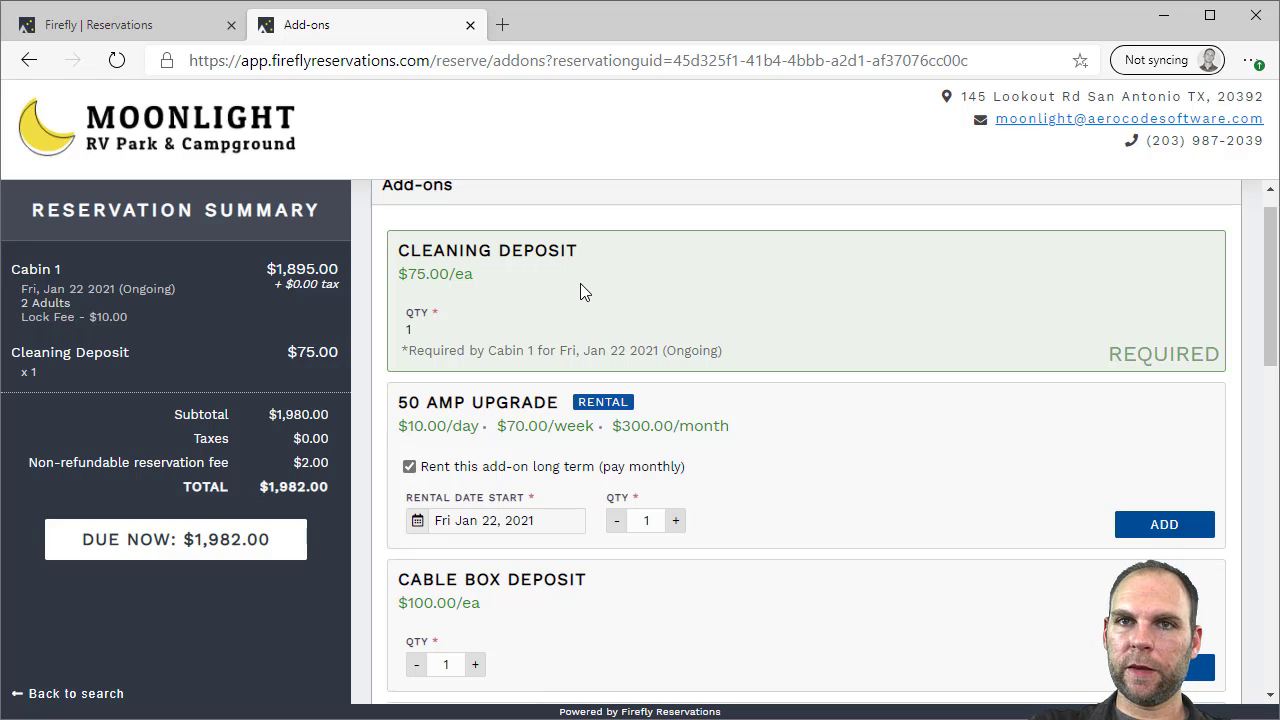
scroll(691, 288, "down", 5)
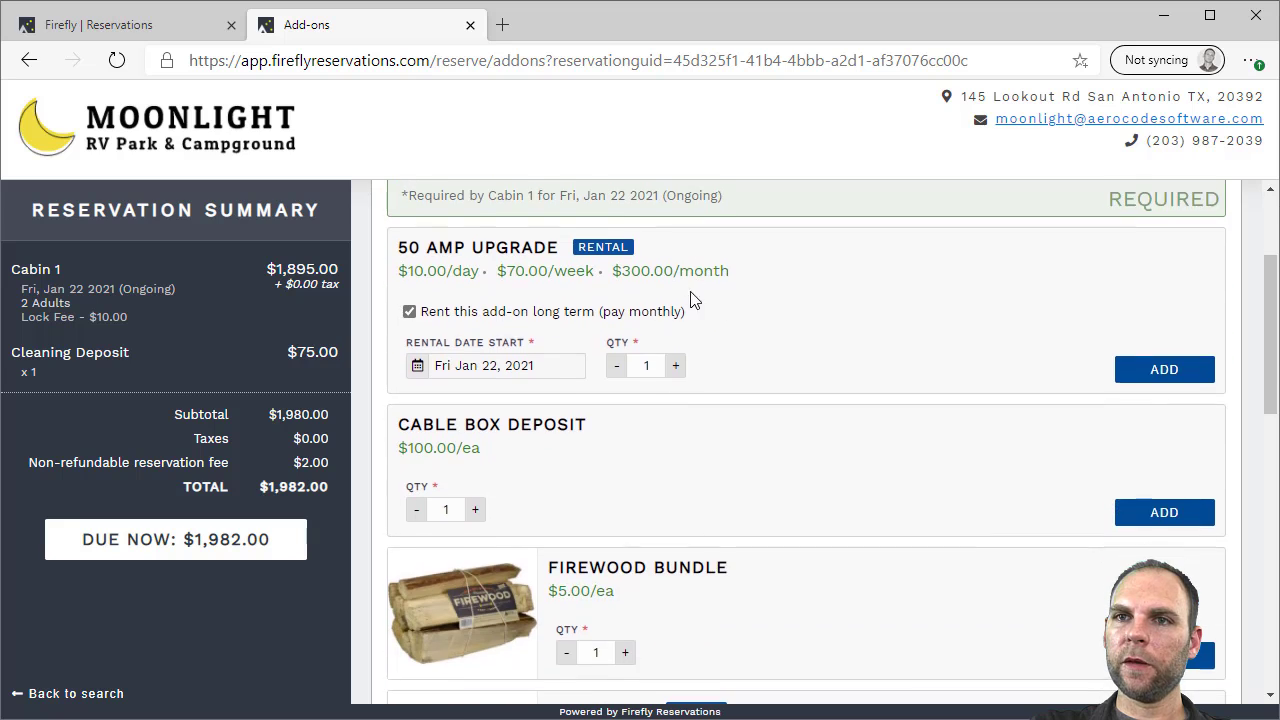
scroll(579, 400, "down", 3)
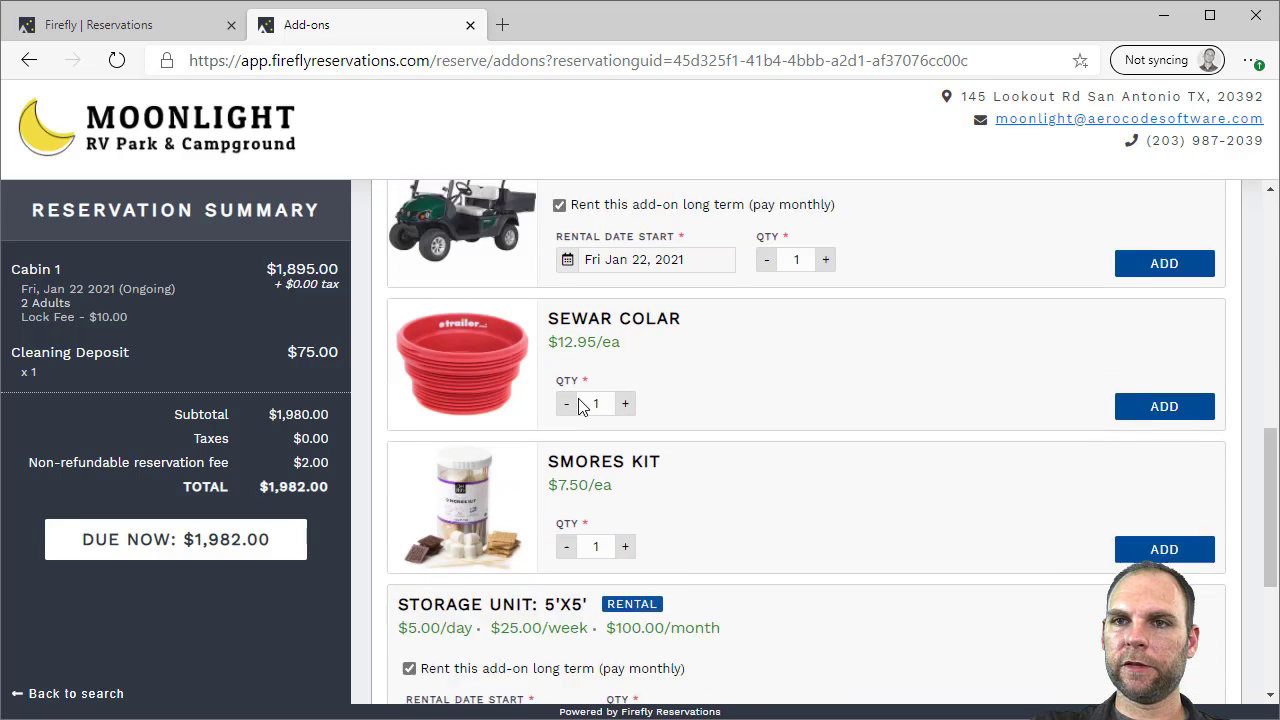
left_click(1138, 500)
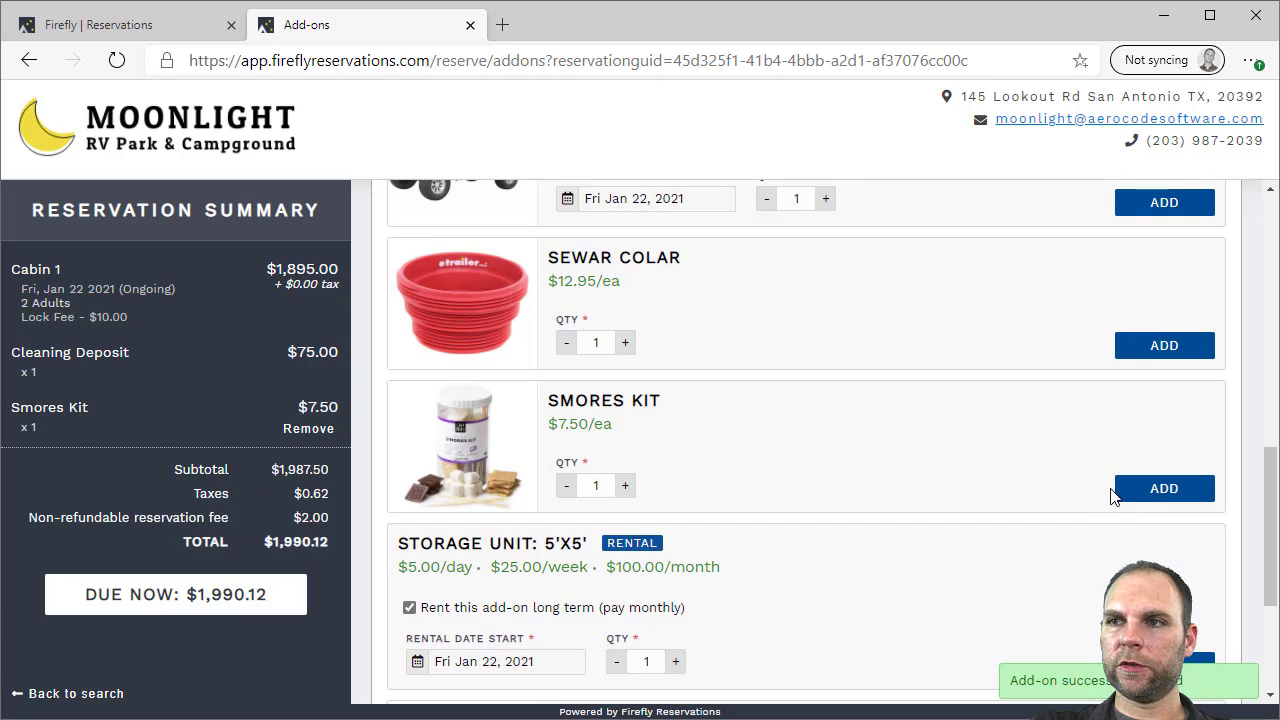
scroll(1114, 491, "down", 3)
left_click(853, 641)
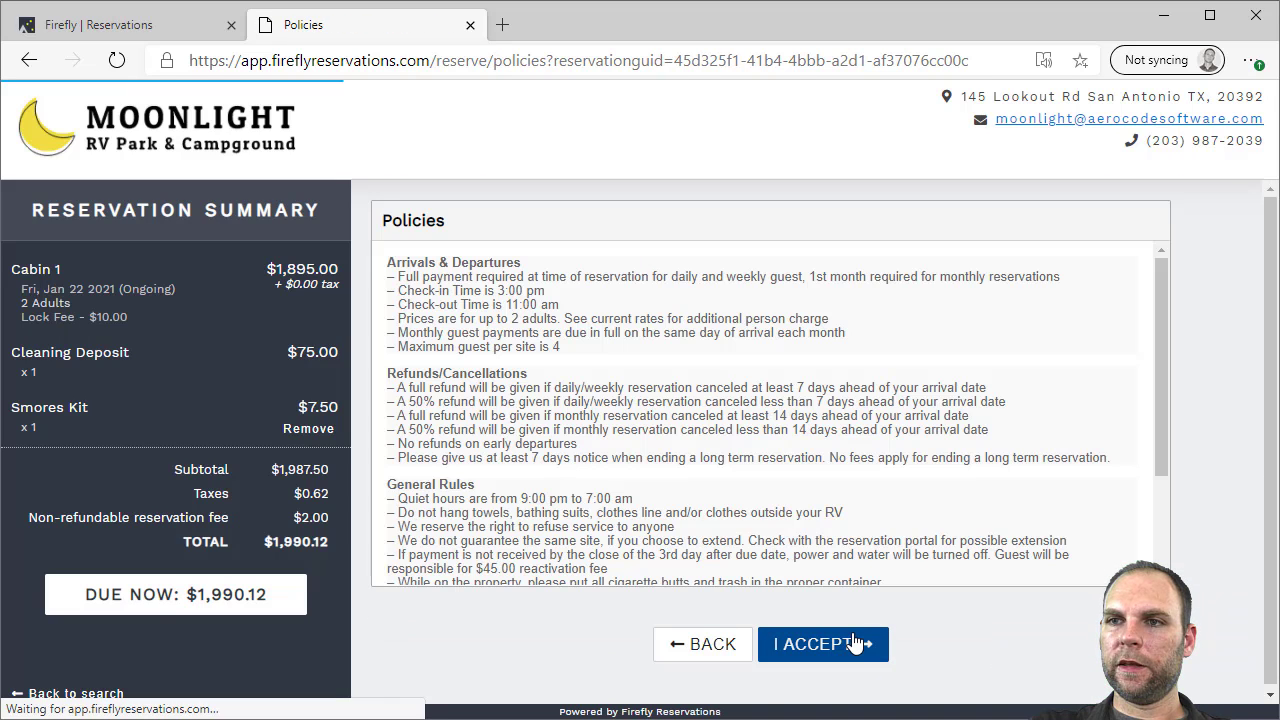
Accept the policies, enter guest details, complete the $1,990.12 Cabin 1 booking, then close the portal
left_click(851, 641)
left_click(518, 304)
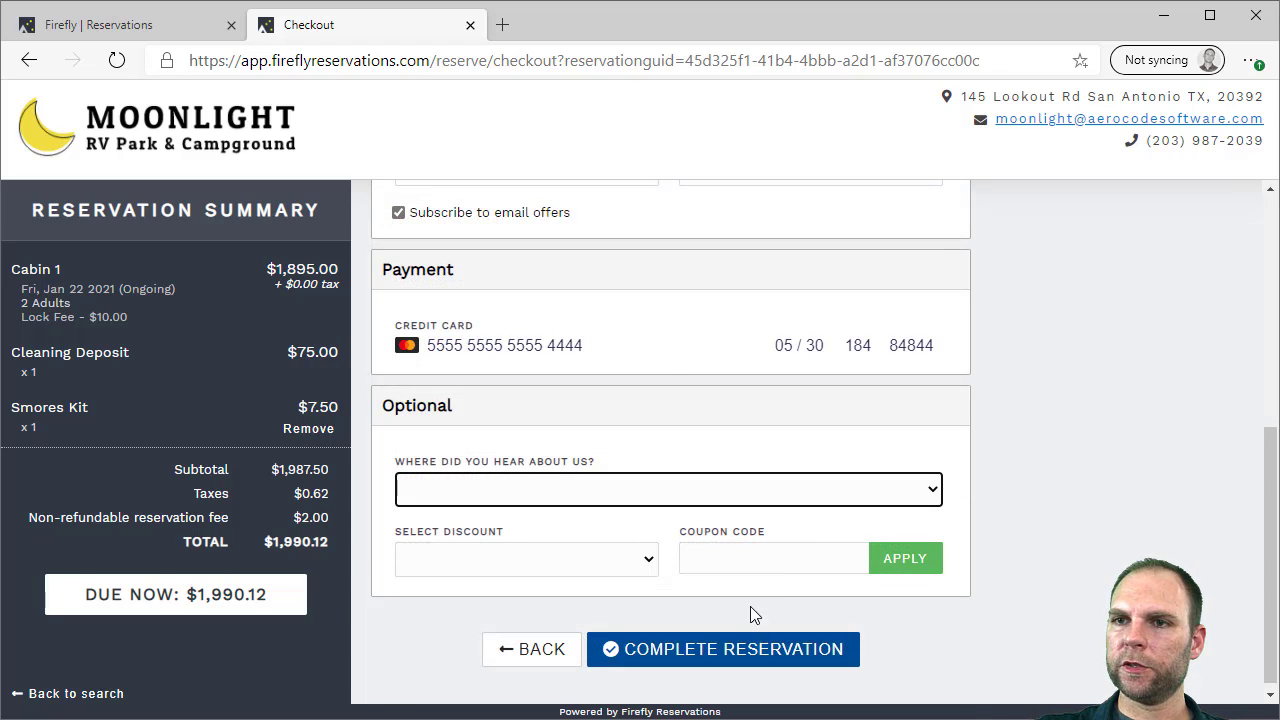
left_click(709, 649)
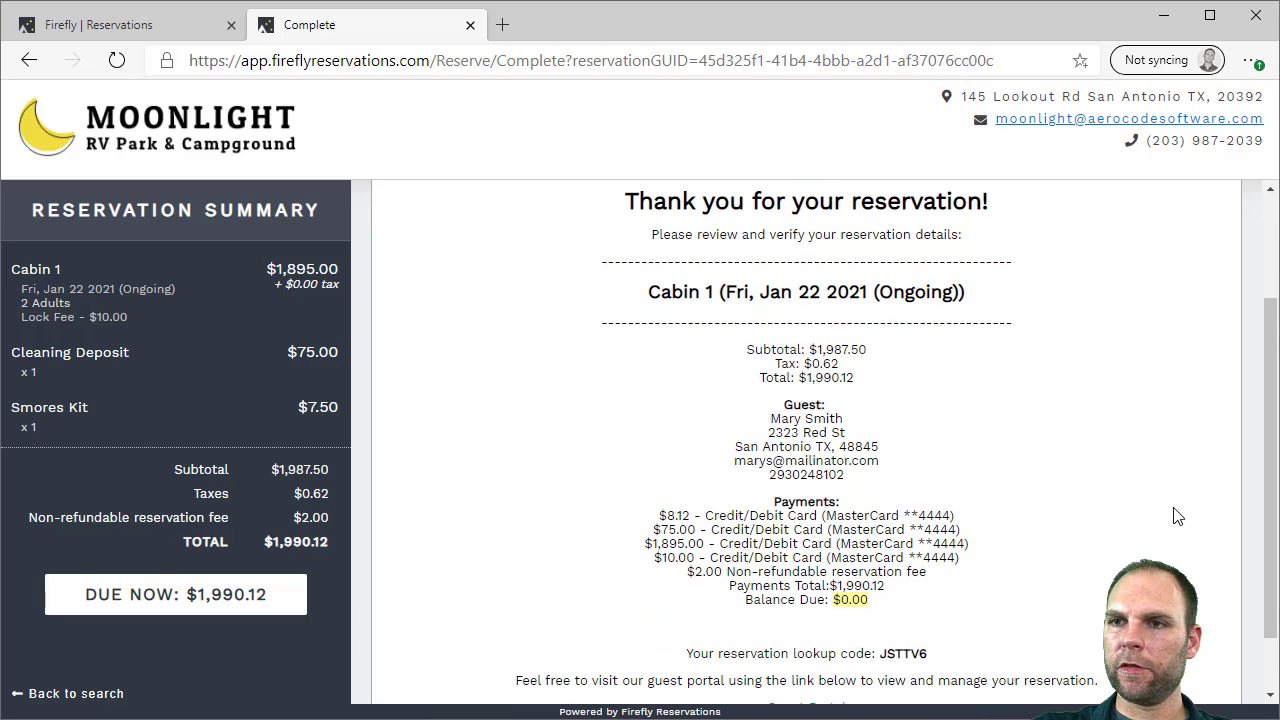
scroll(1178, 516, "down", 1)
scroll(1000, 400, "up", 3)
left_click(470, 24)
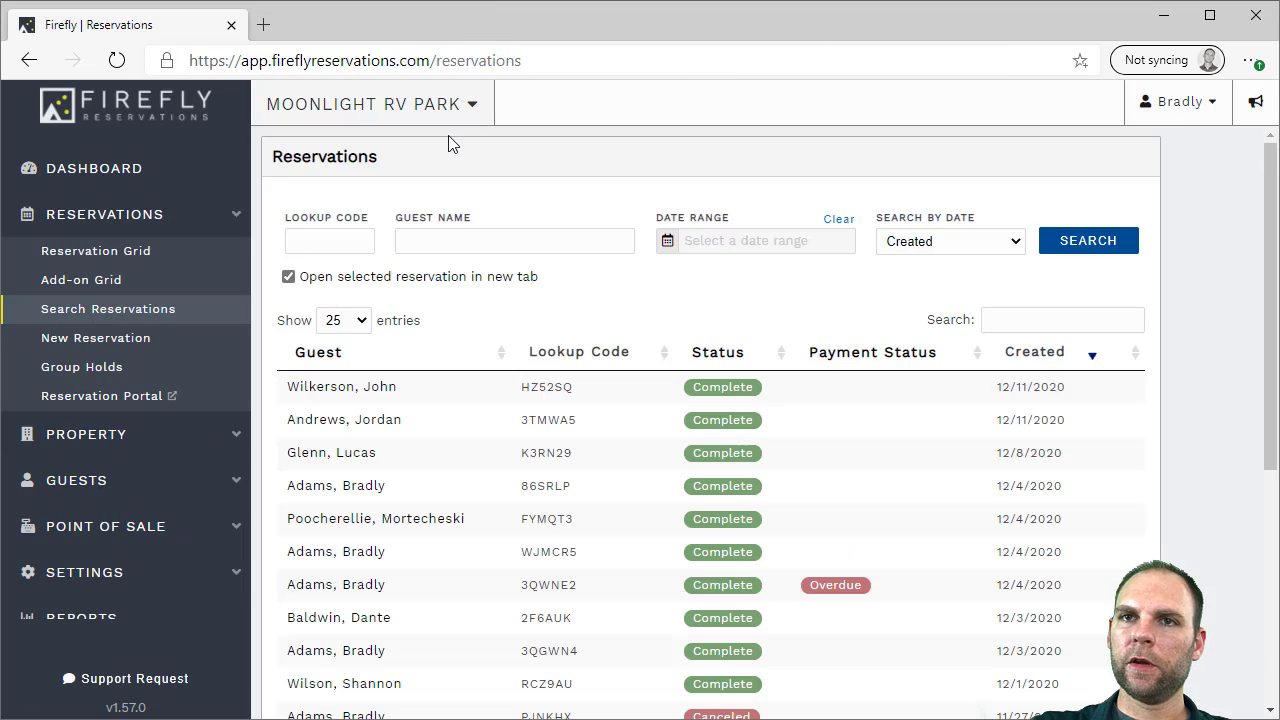
Extend the reservation grid and open the ongoing Cabin 1 booking arriving Jan 22, 2021
left_click(94, 251)
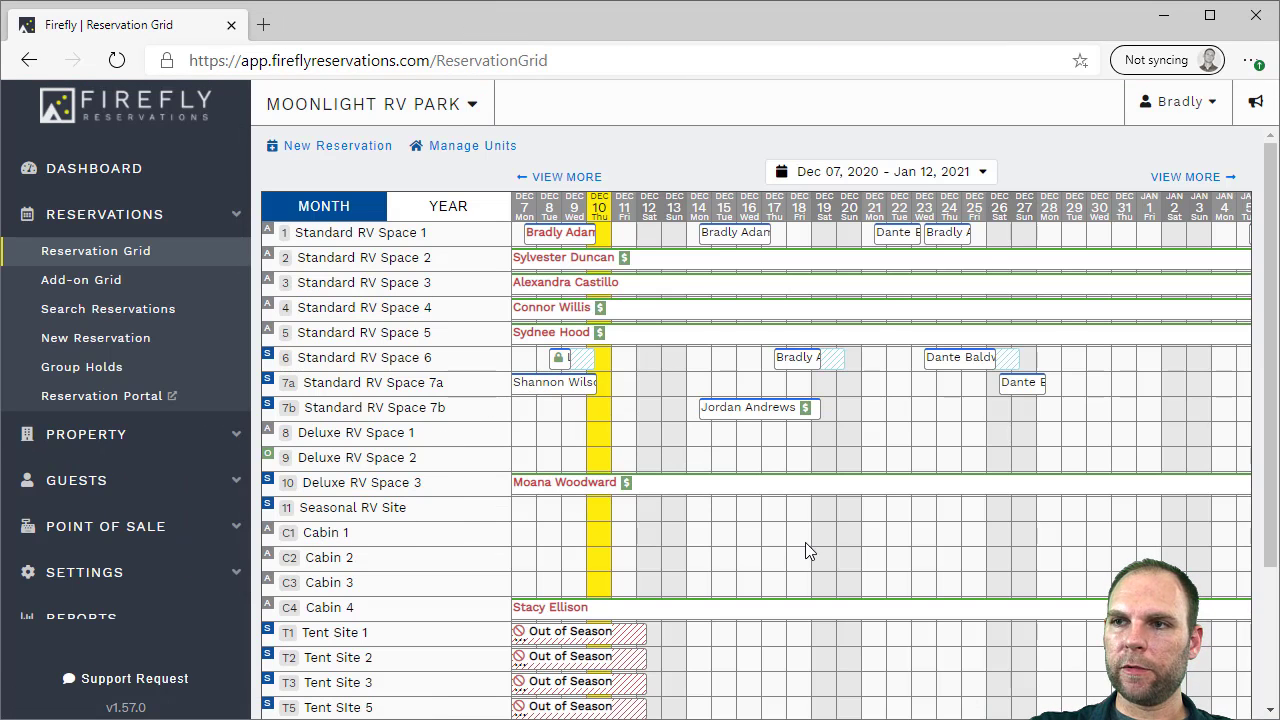
scroll(800, 570, "down", 3)
left_click_drag(900, 714, 1085, 714)
scroll(1150, 300, "up", 3)
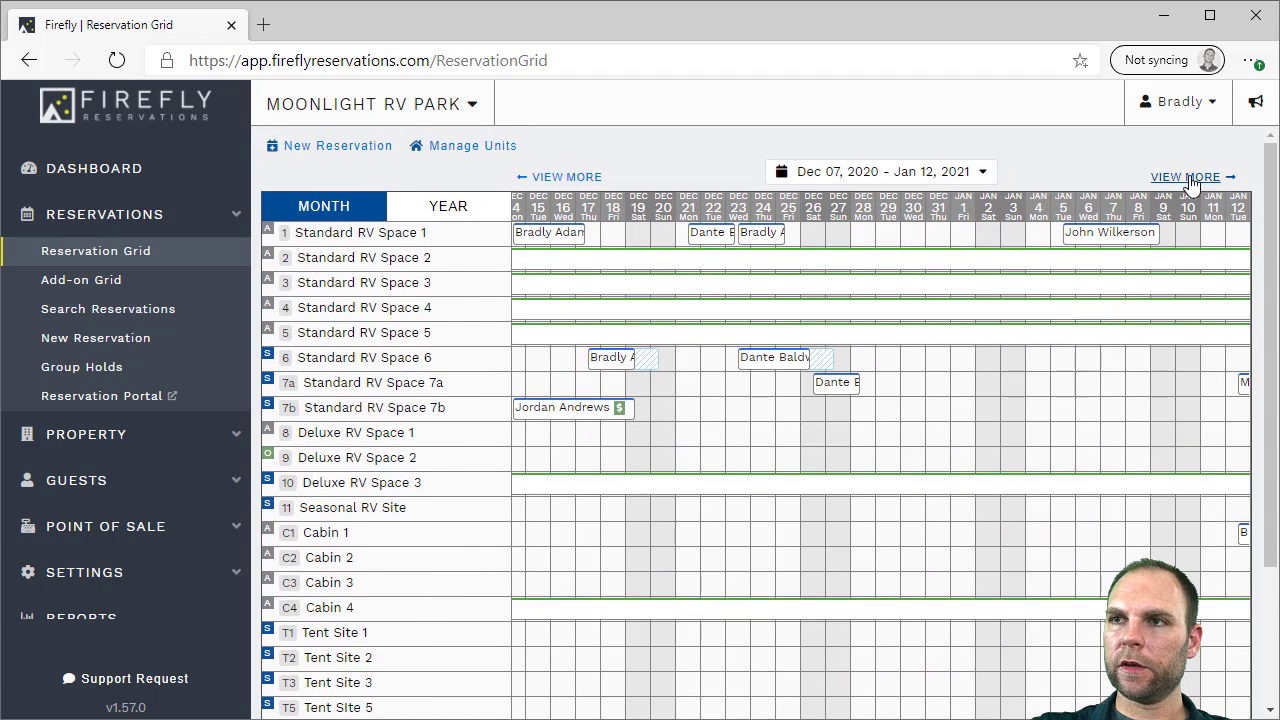
left_click(1188, 177)
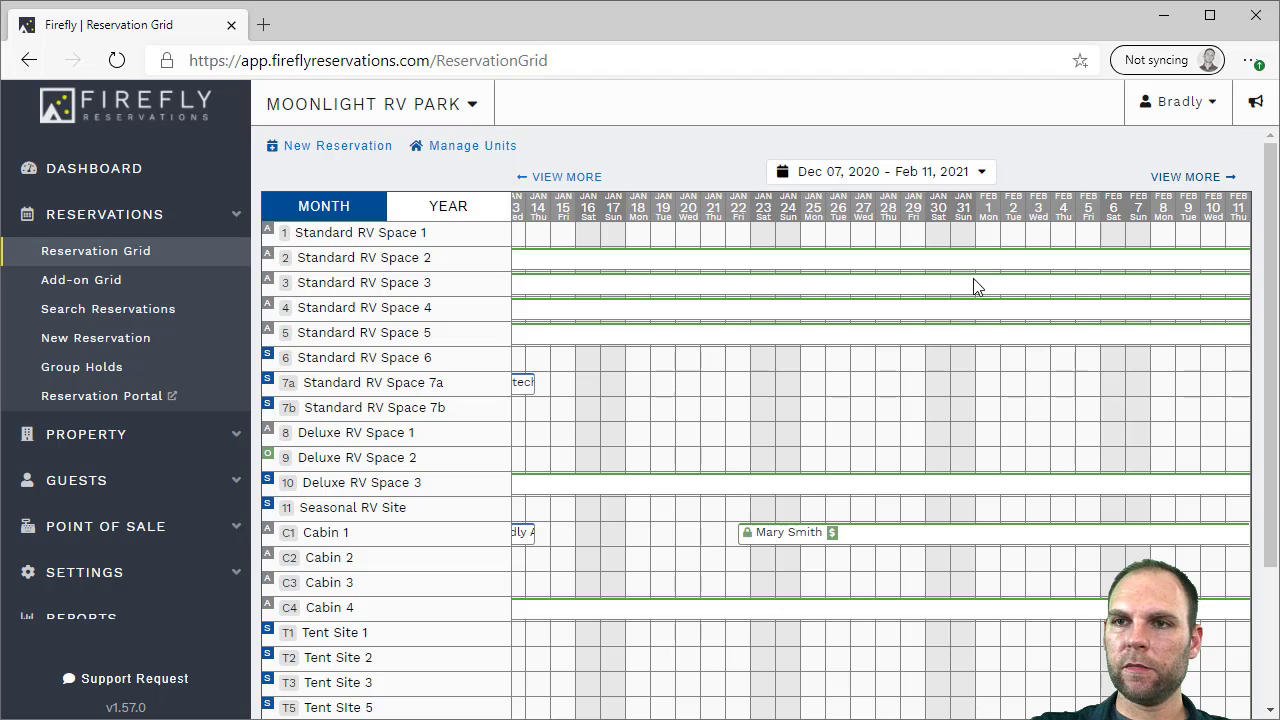
mouse_move(770, 538)
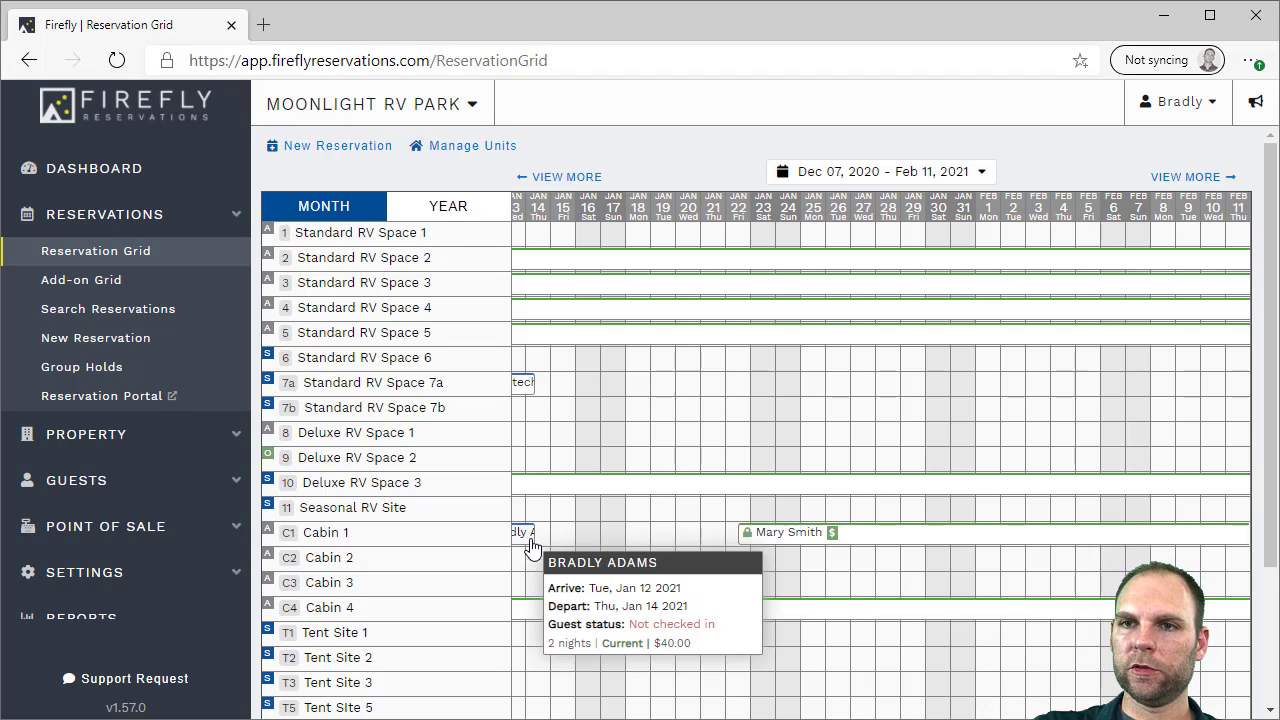
left_click(760, 540)
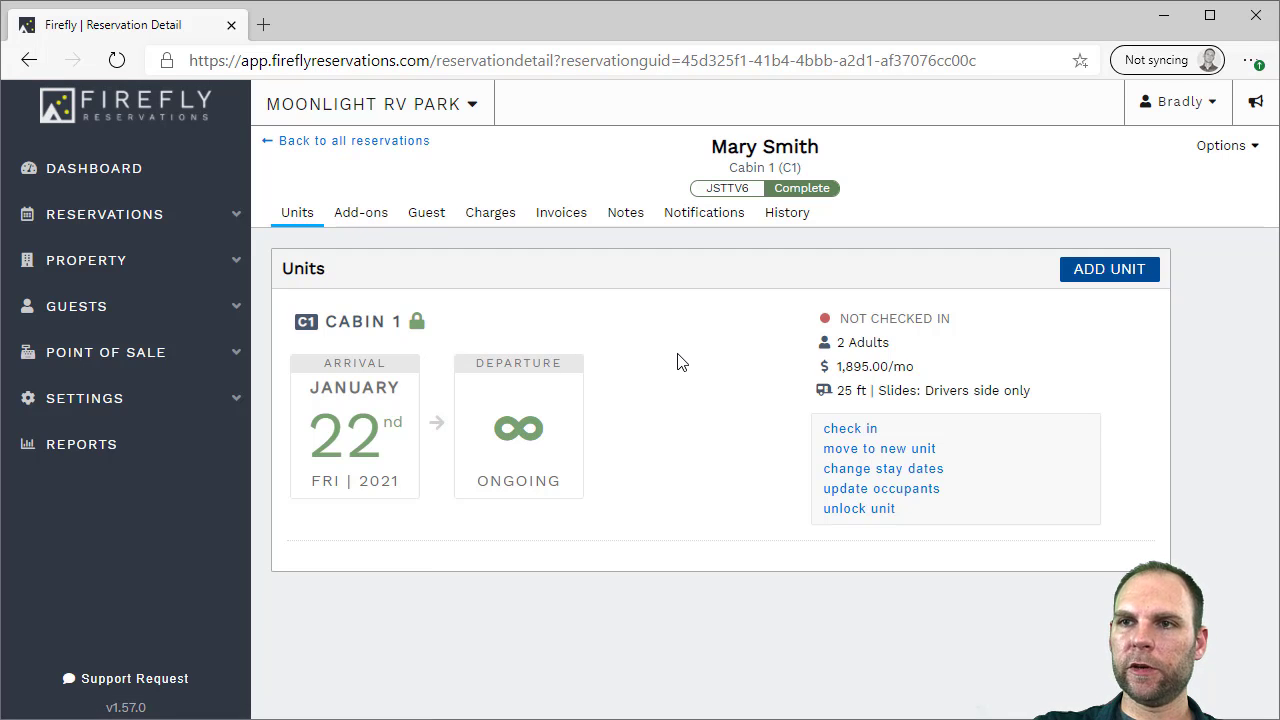
left_click(503, 222)
scroll(558, 407, "down", 3)
scroll(558, 407, "down", 2)
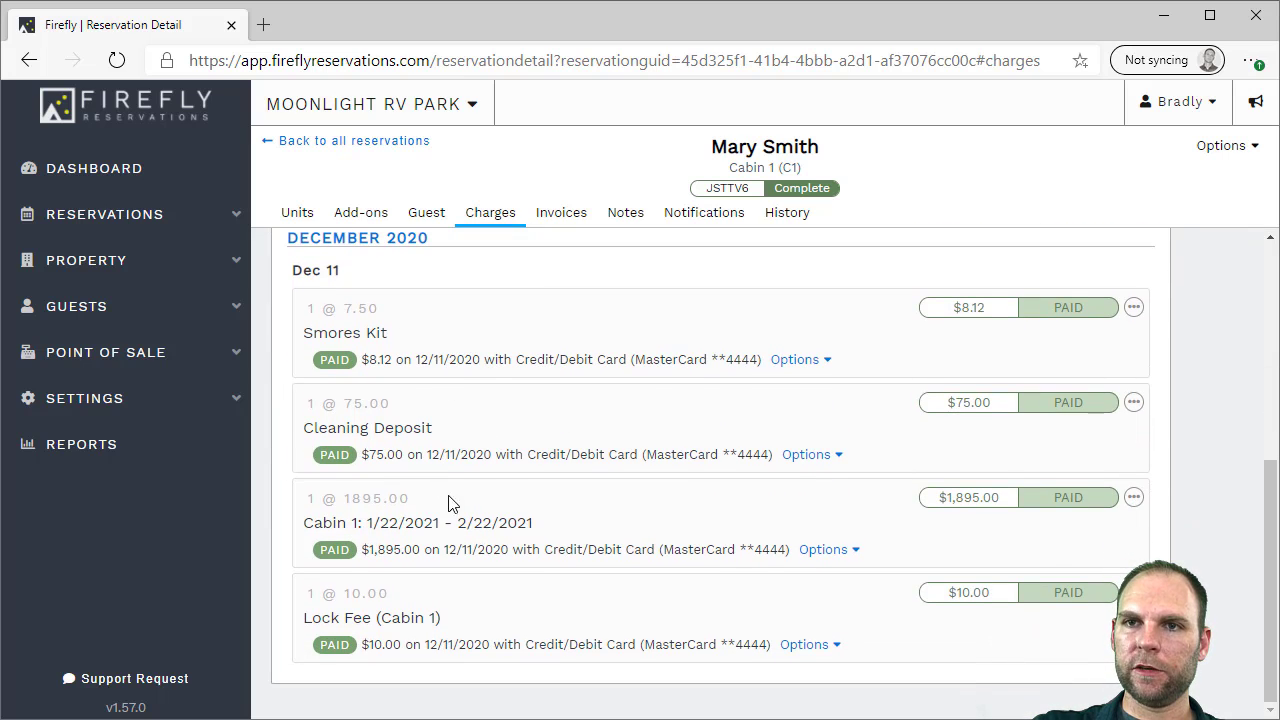
left_click_drag(344, 618, 401, 618)
left_click(400, 618)
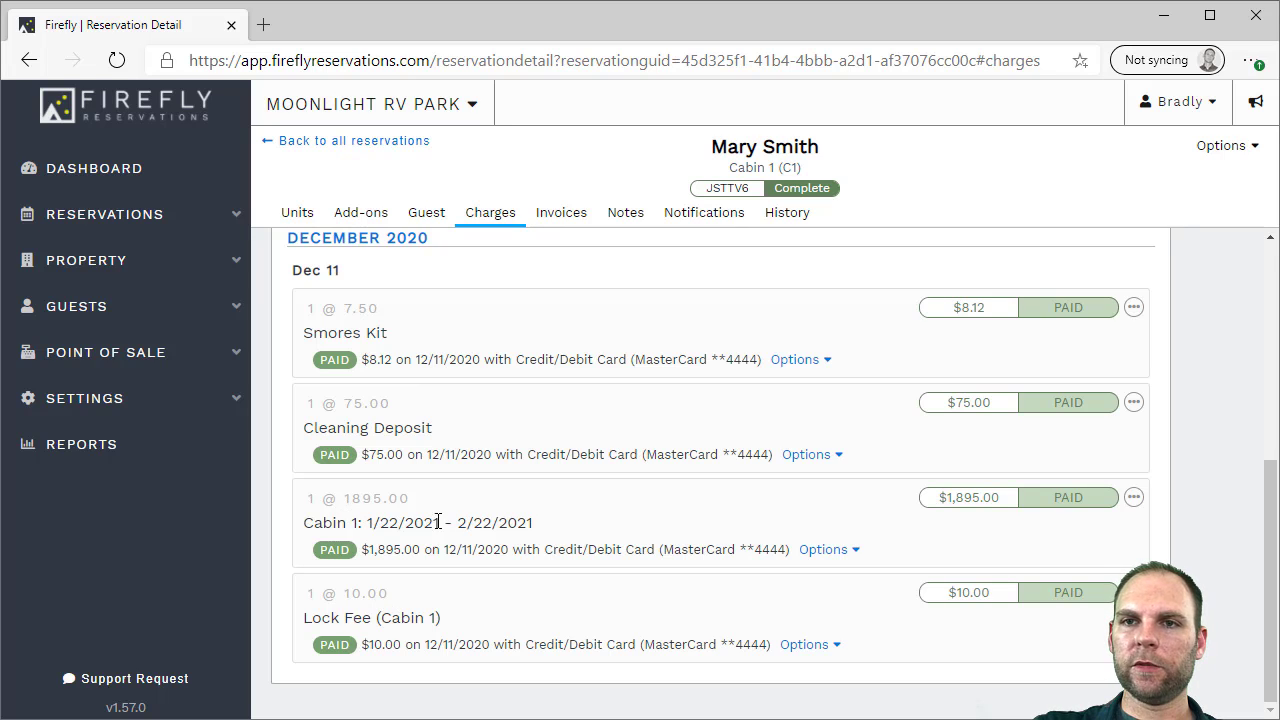
left_click_drag(502, 522, 399, 522)
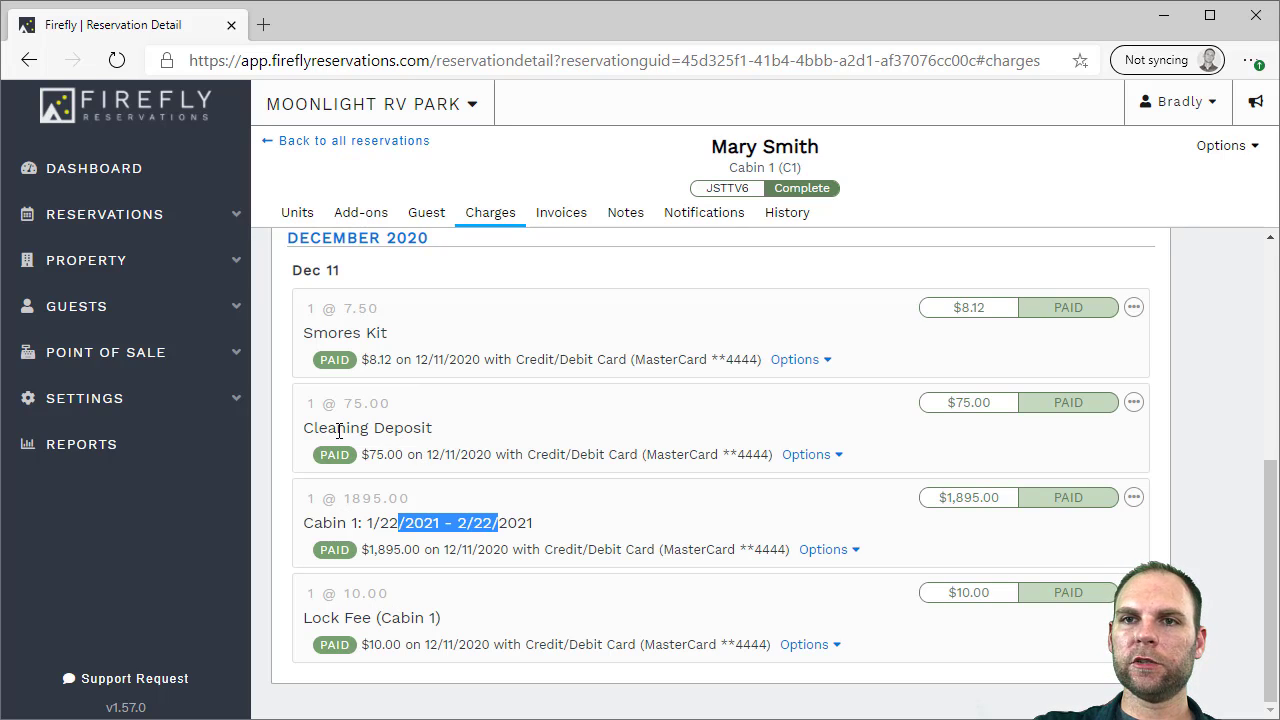
left_click_drag(361, 428, 435, 430)
left_click(435, 428)
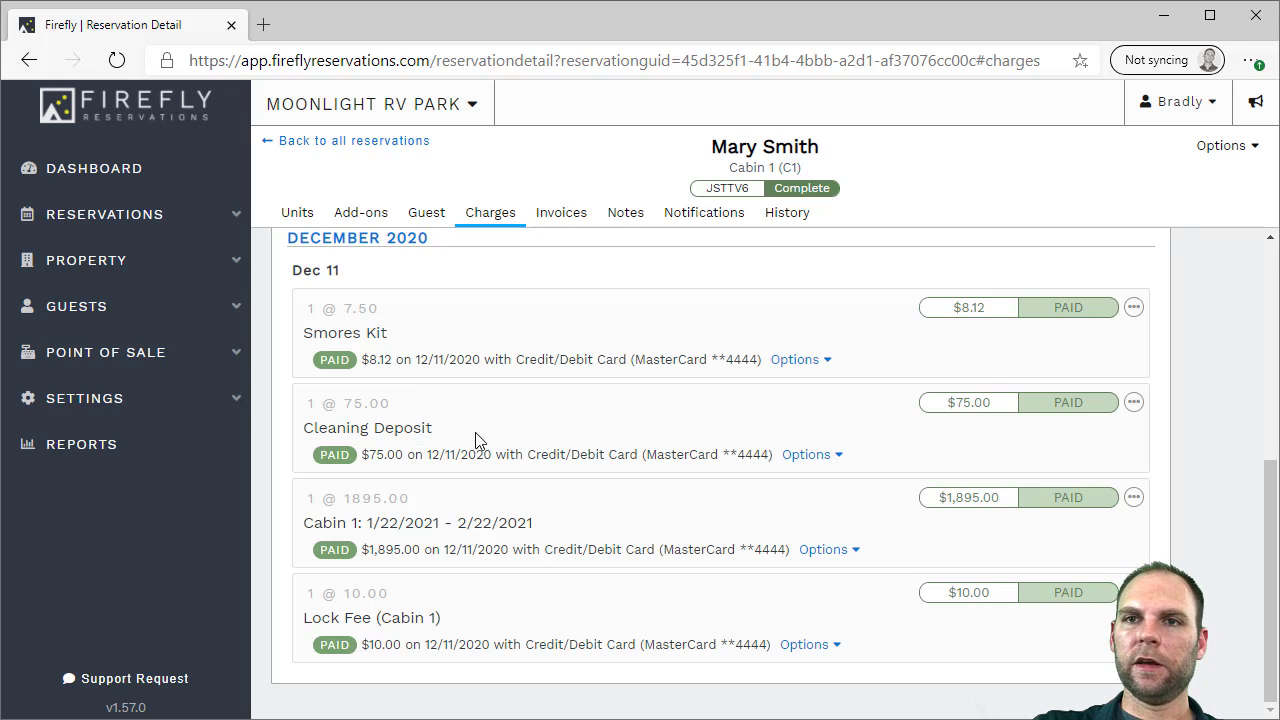
left_click(808, 454)
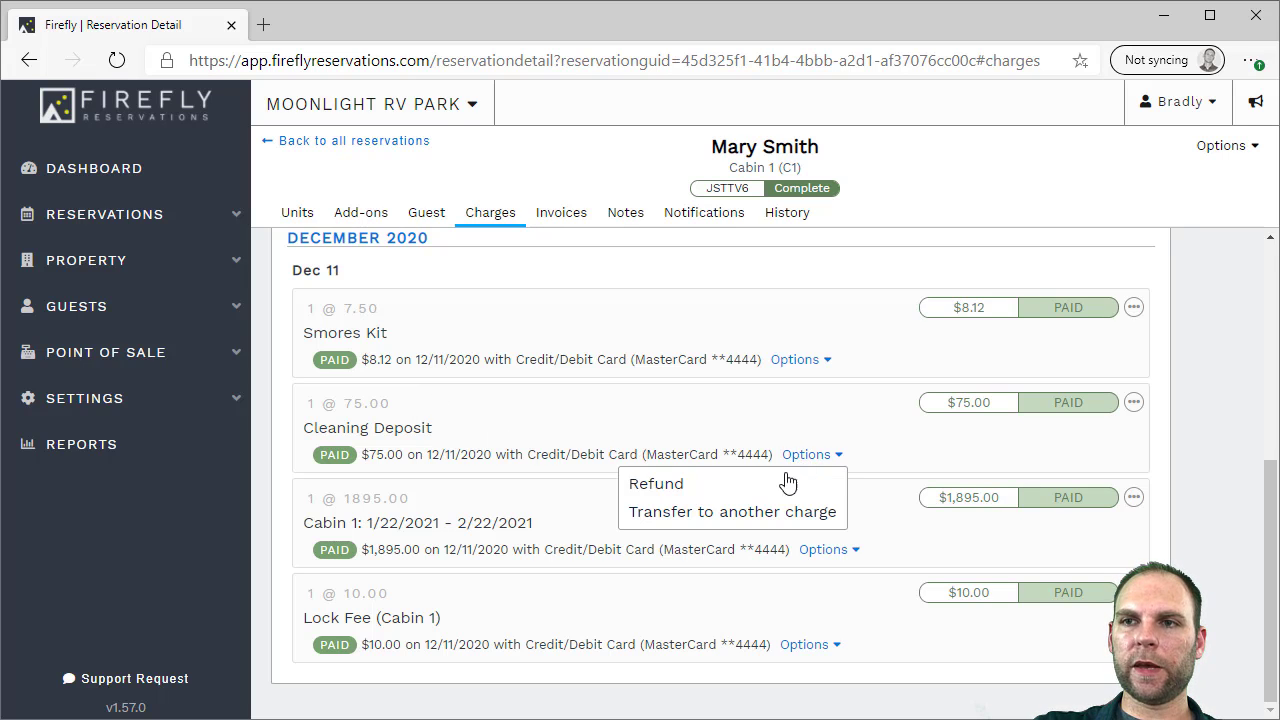
left_click(700, 485)
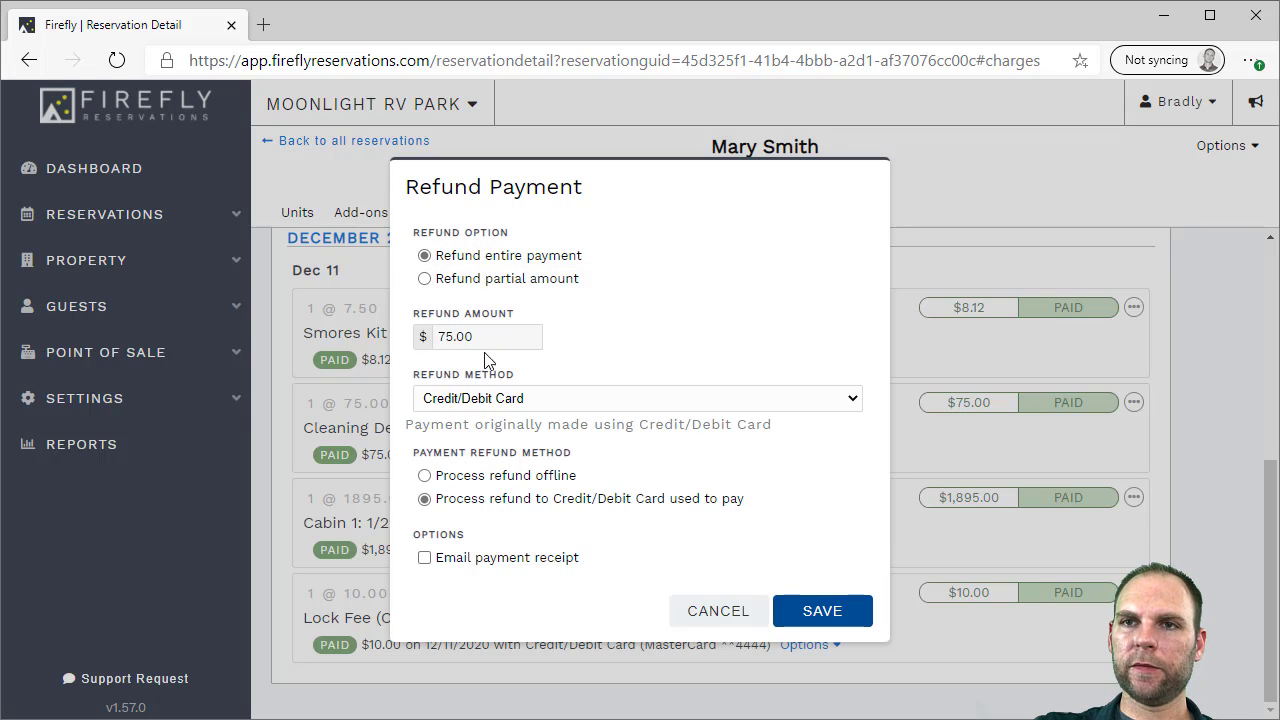
left_click(491, 398)
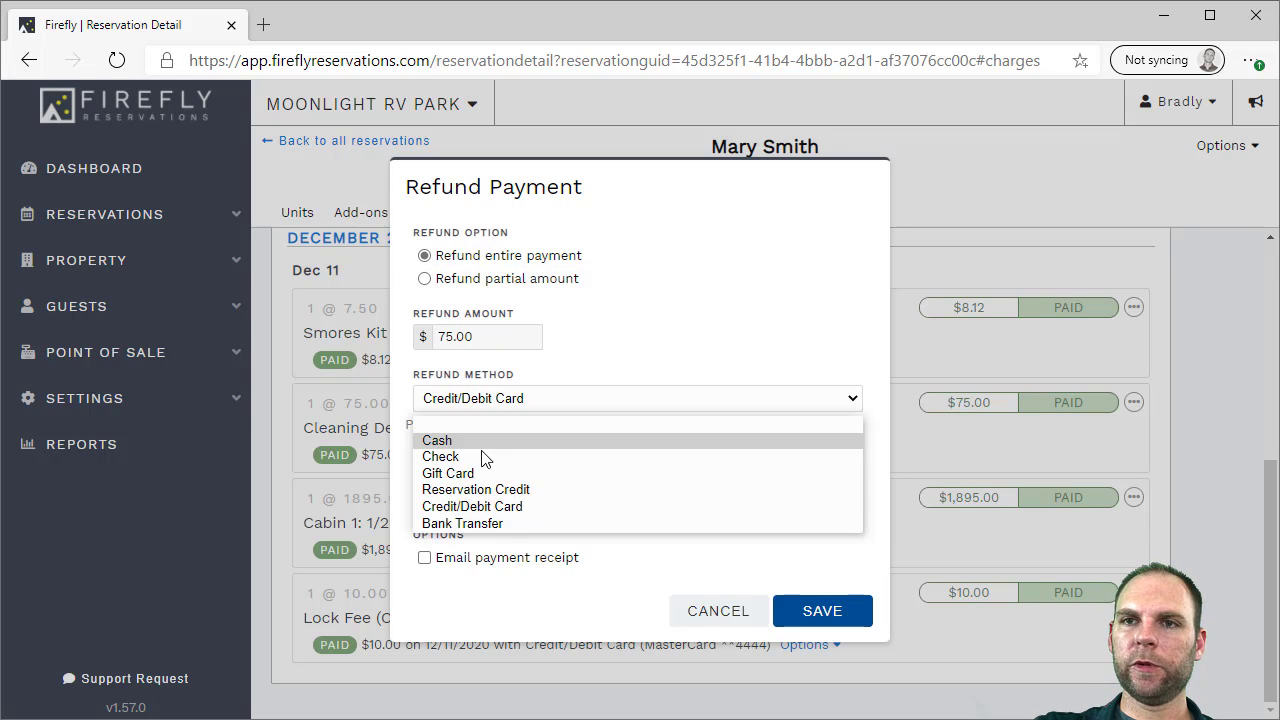
left_click(660, 347)
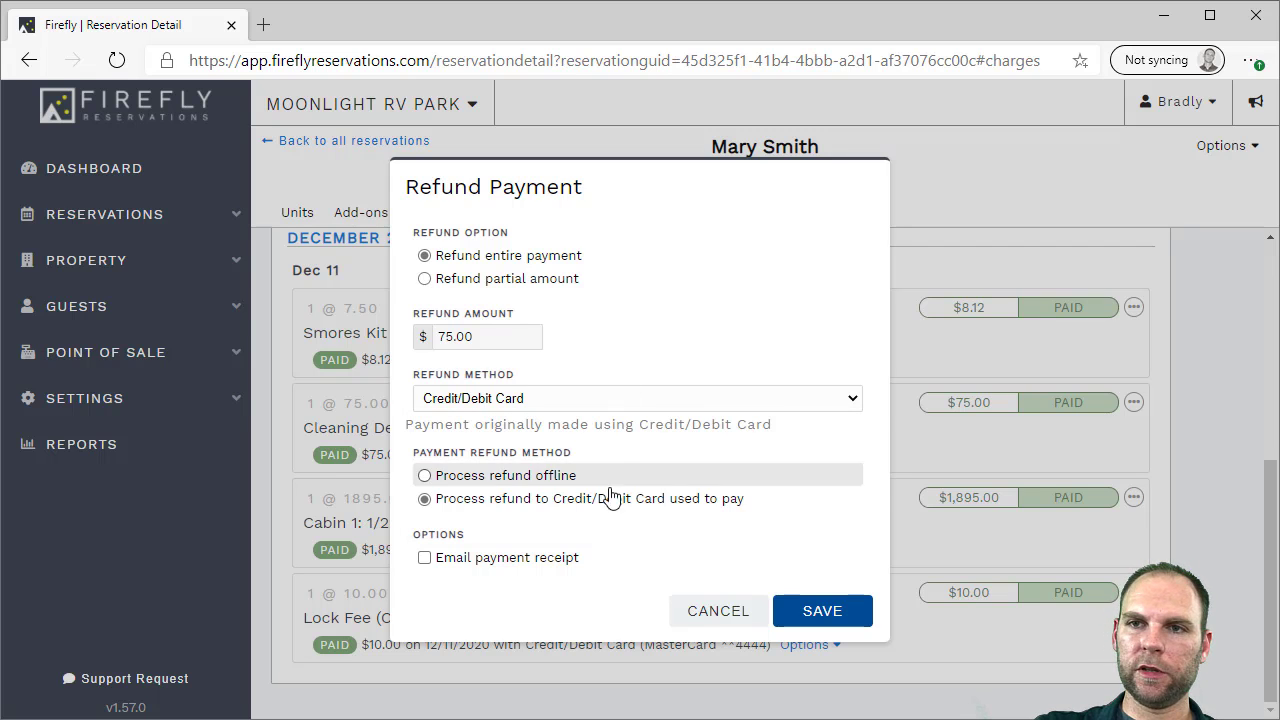
left_click(712, 611)
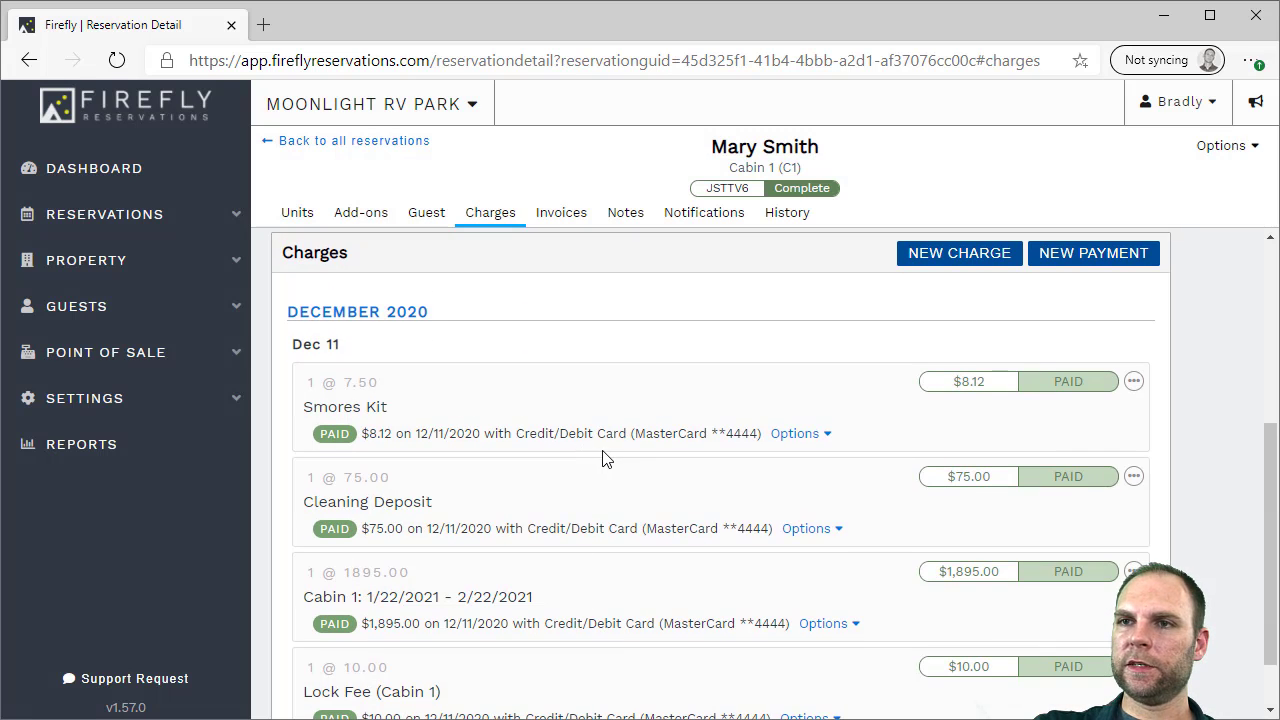
scroll(607, 449, "up", 2)
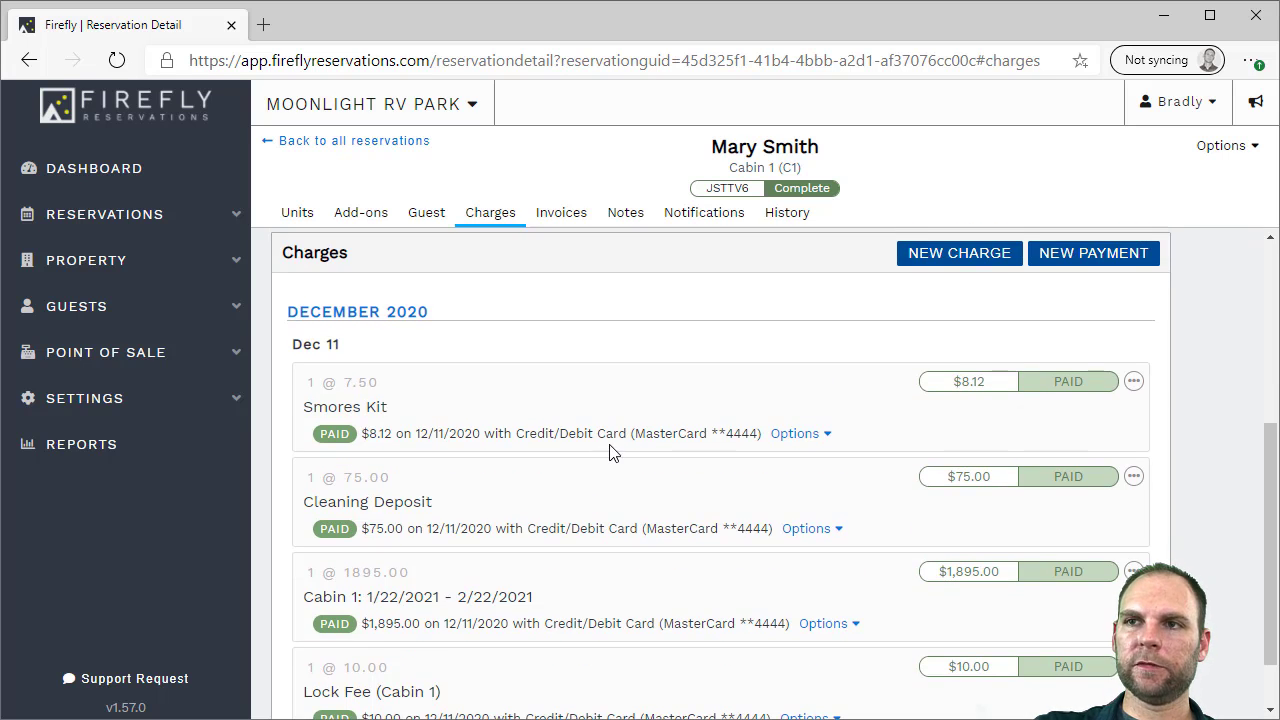
scroll(1194, 373, "down", 2)
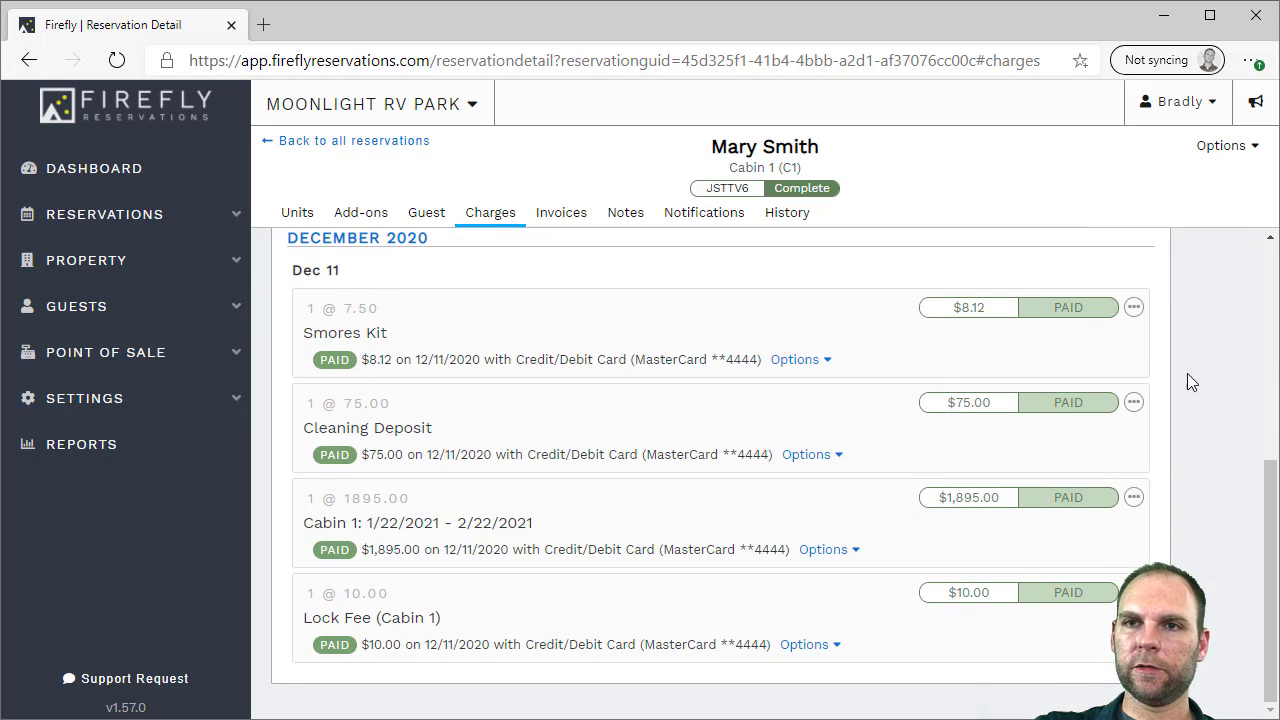
scroll(810, 370, "up", 2)
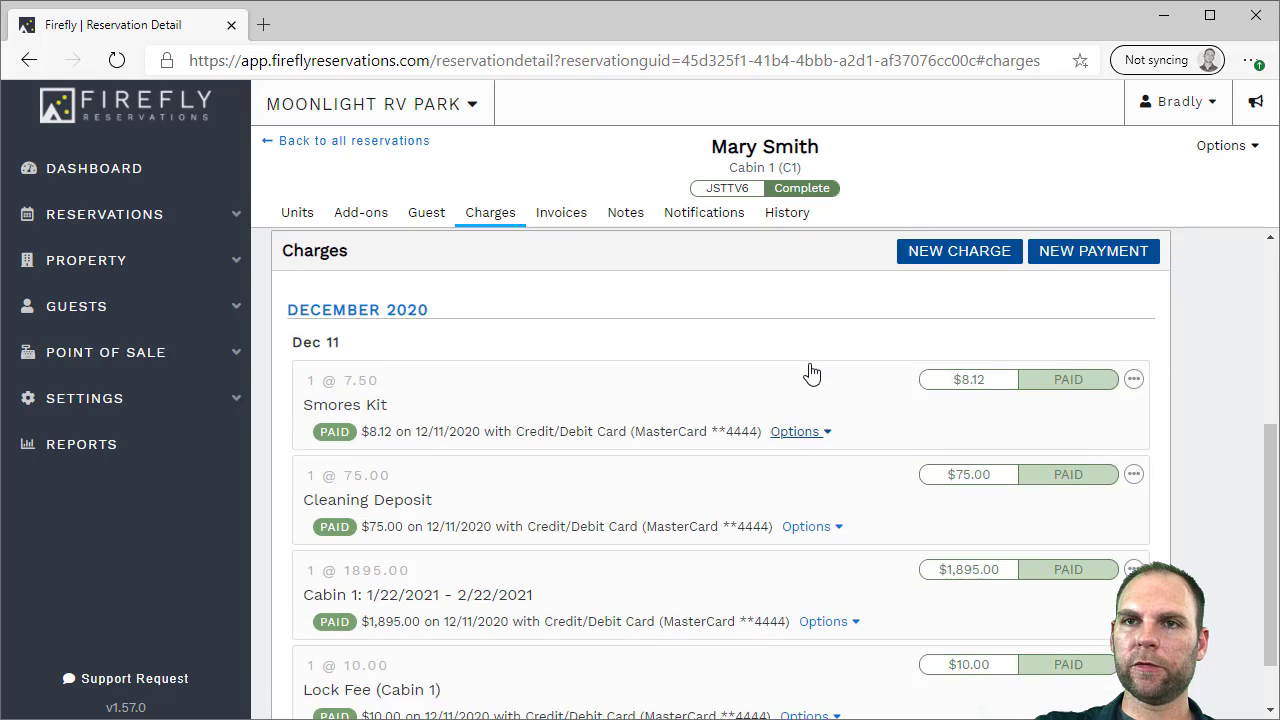
scroll(810, 372, "up", 1)
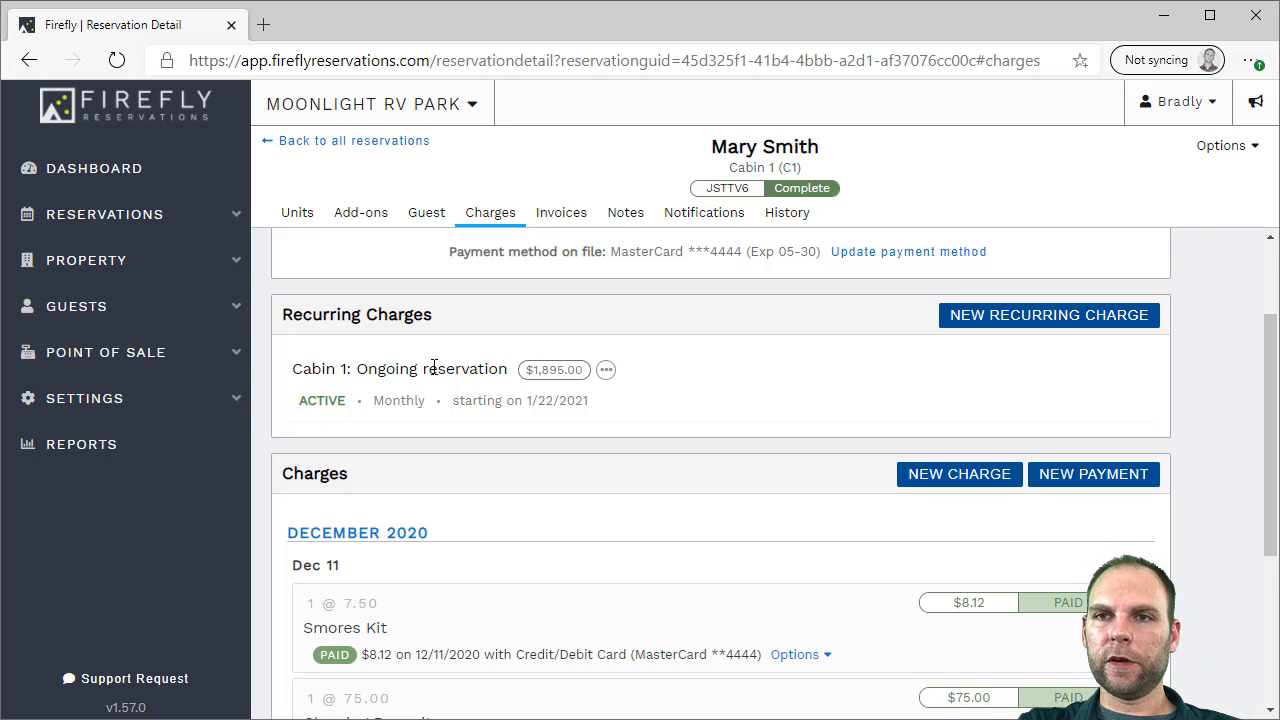
Open the edit form for Cabin 1's $1,895.00 monthly recurring charge
left_click_drag(535, 369, 568, 369)
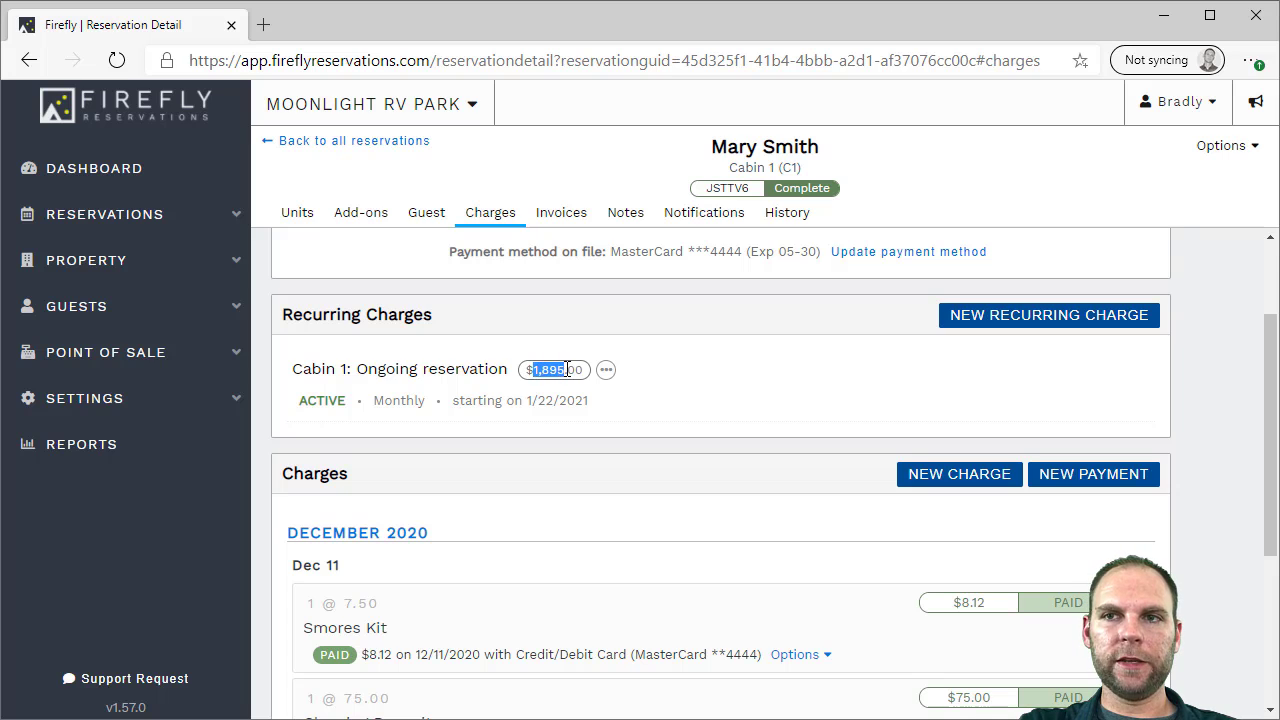
left_click(566, 369)
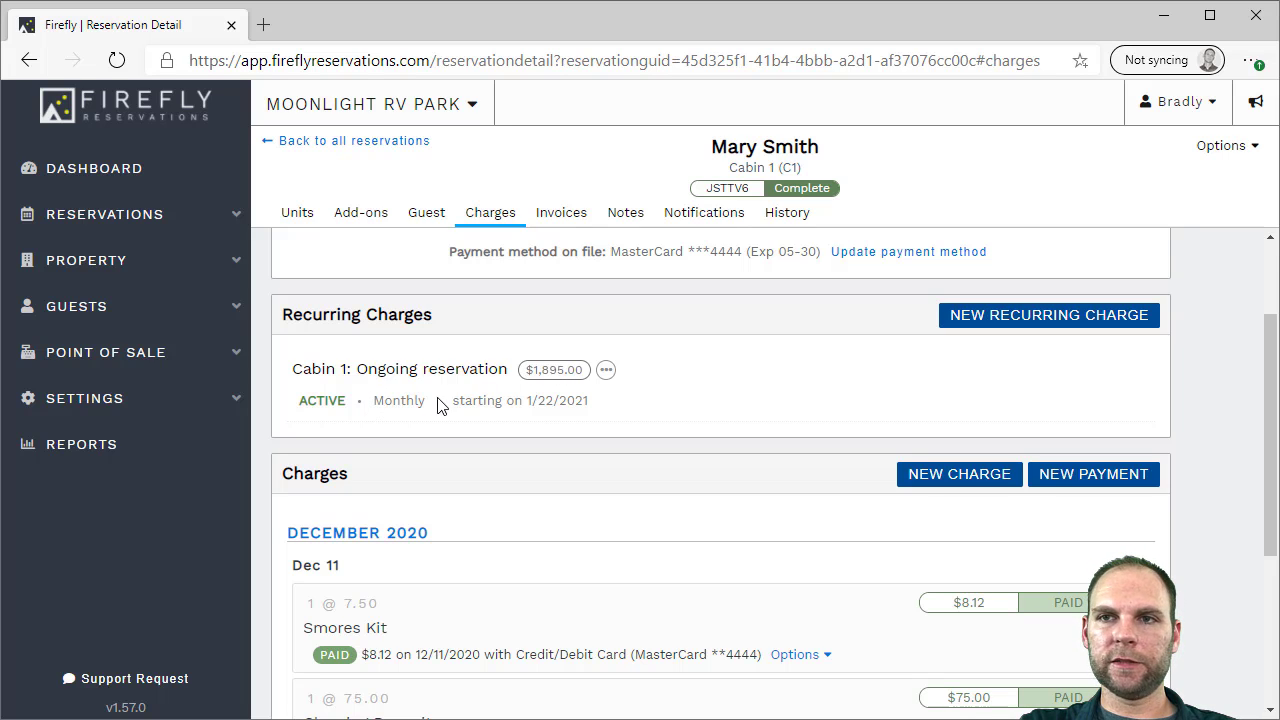
scroll(526, 405, "down", 1)
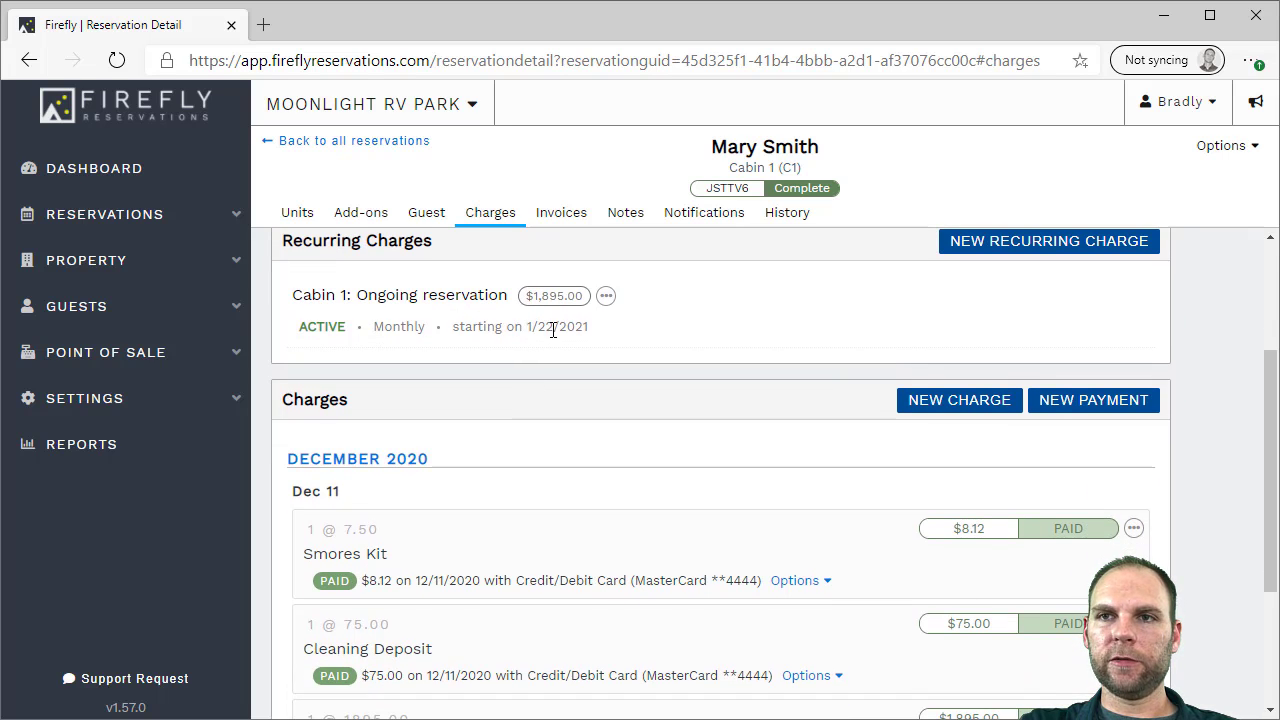
left_click(606, 296)
left_click(555, 333)
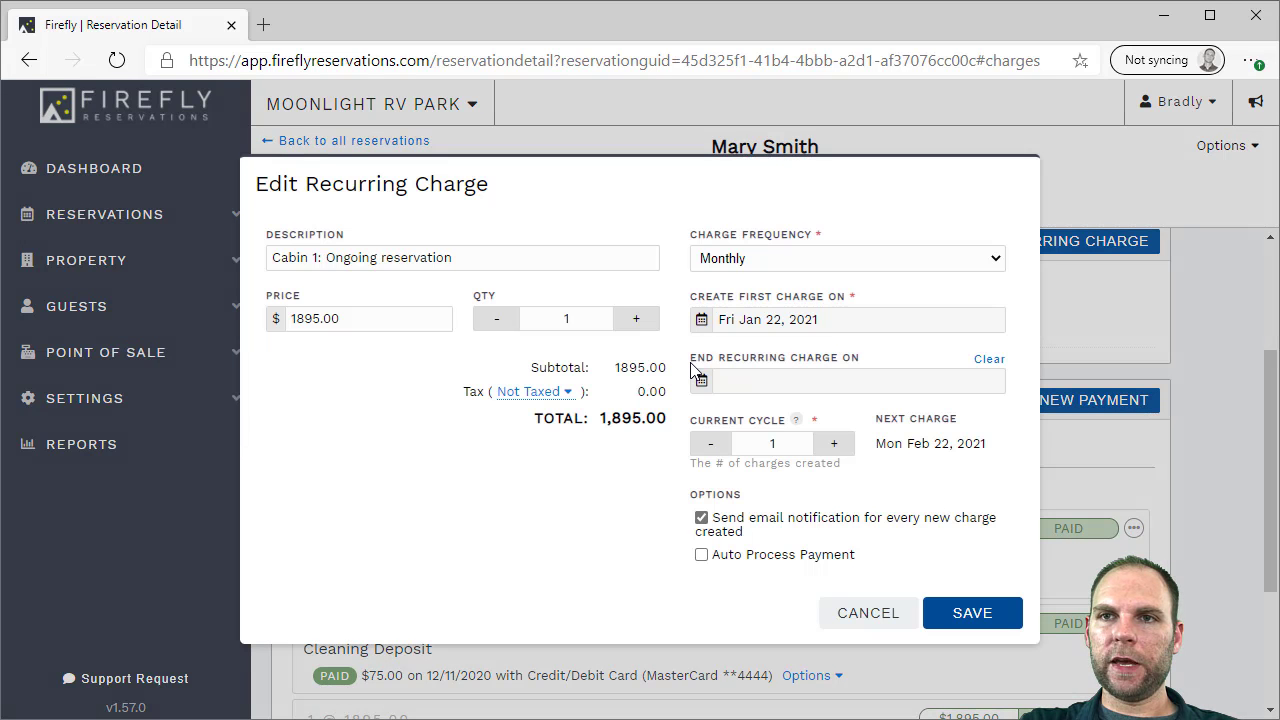
Enable auto-processed payments with an email notice before each payment, and save the charge
left_click(735, 556)
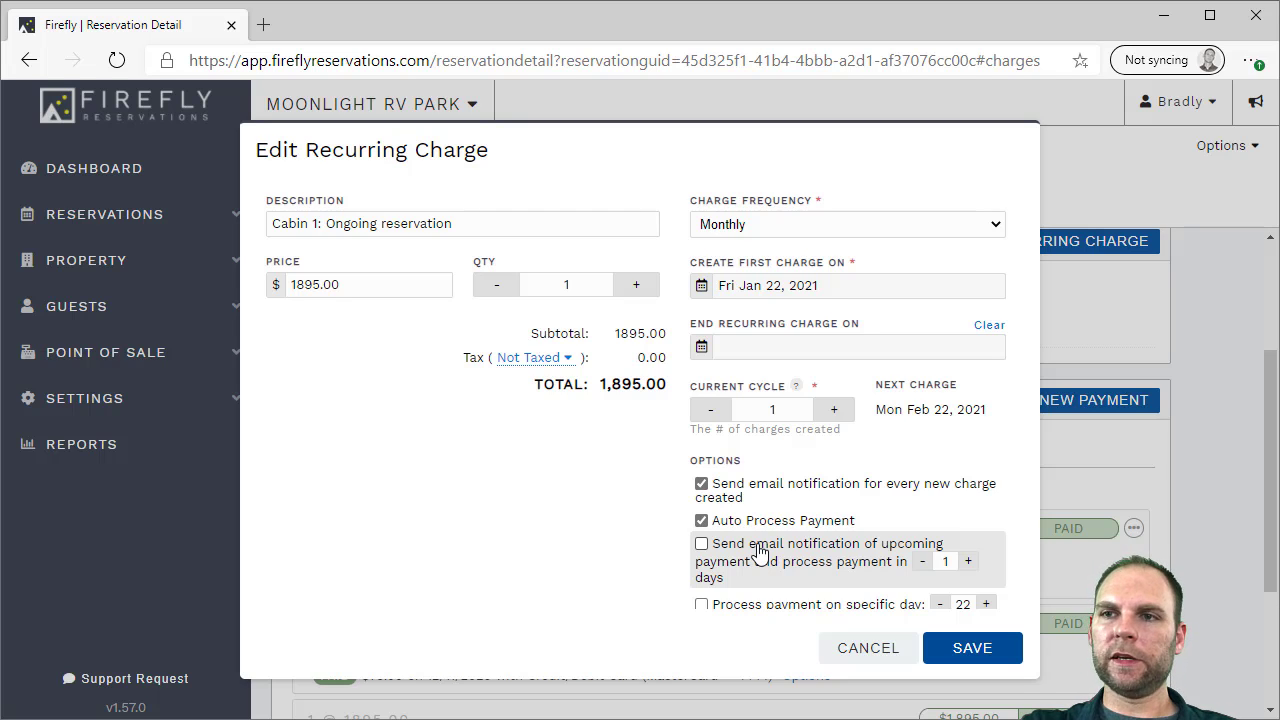
left_click(700, 544)
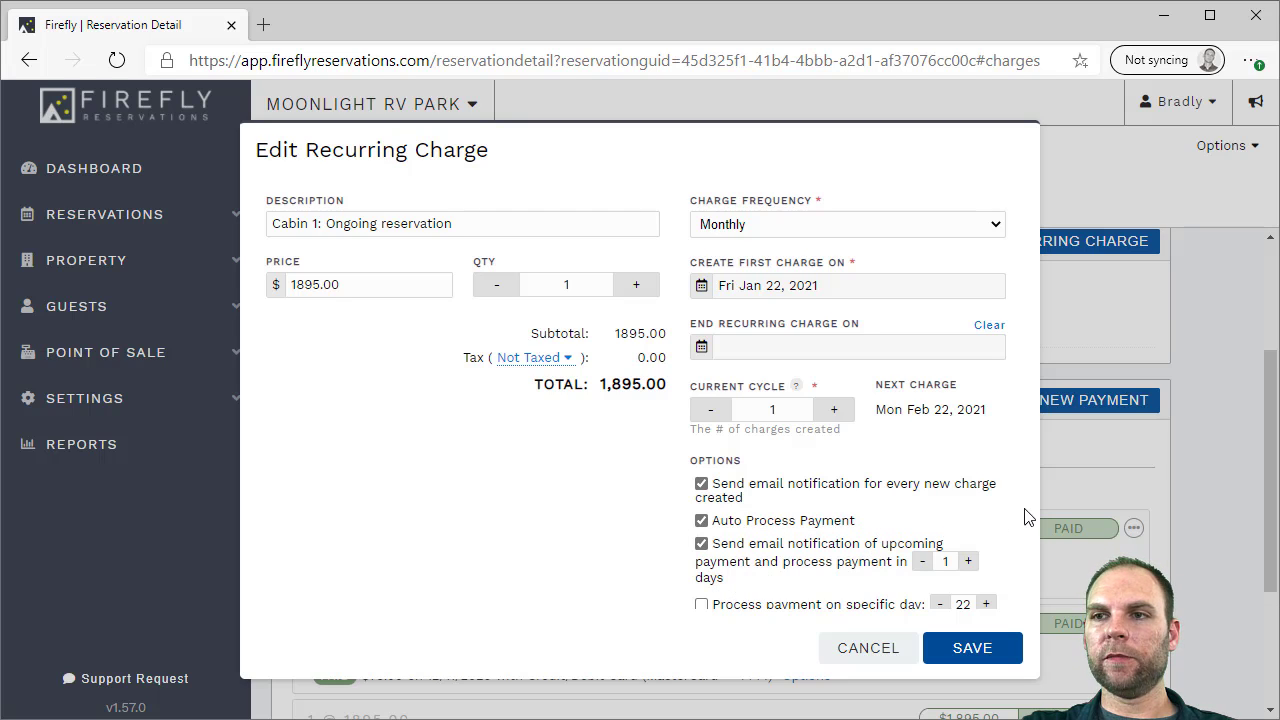
left_click(738, 605)
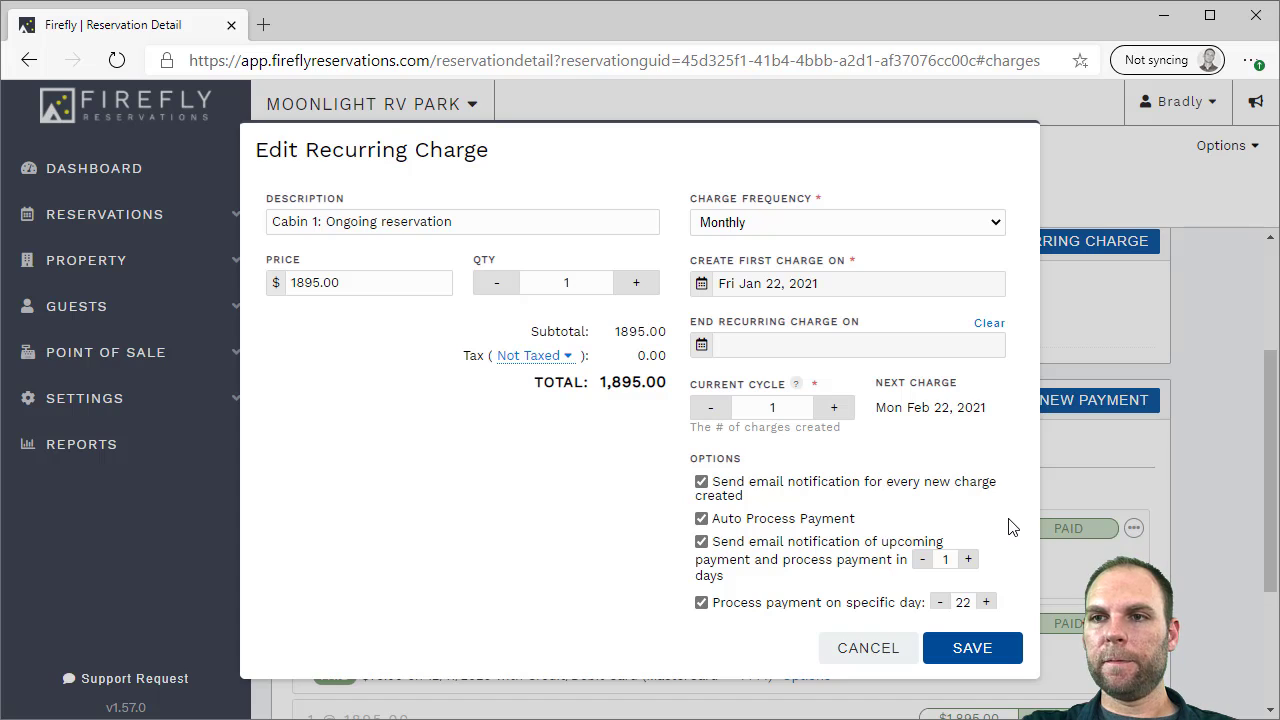
left_click(785, 603)
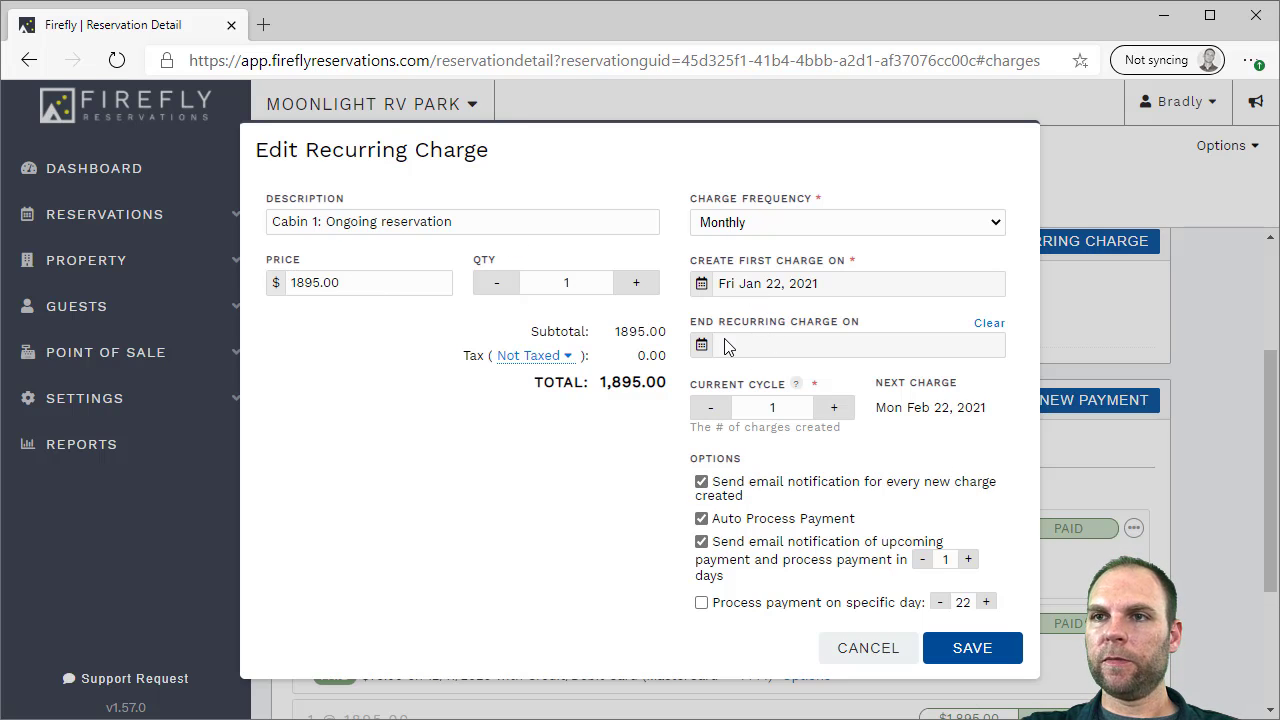
left_click(962, 645)
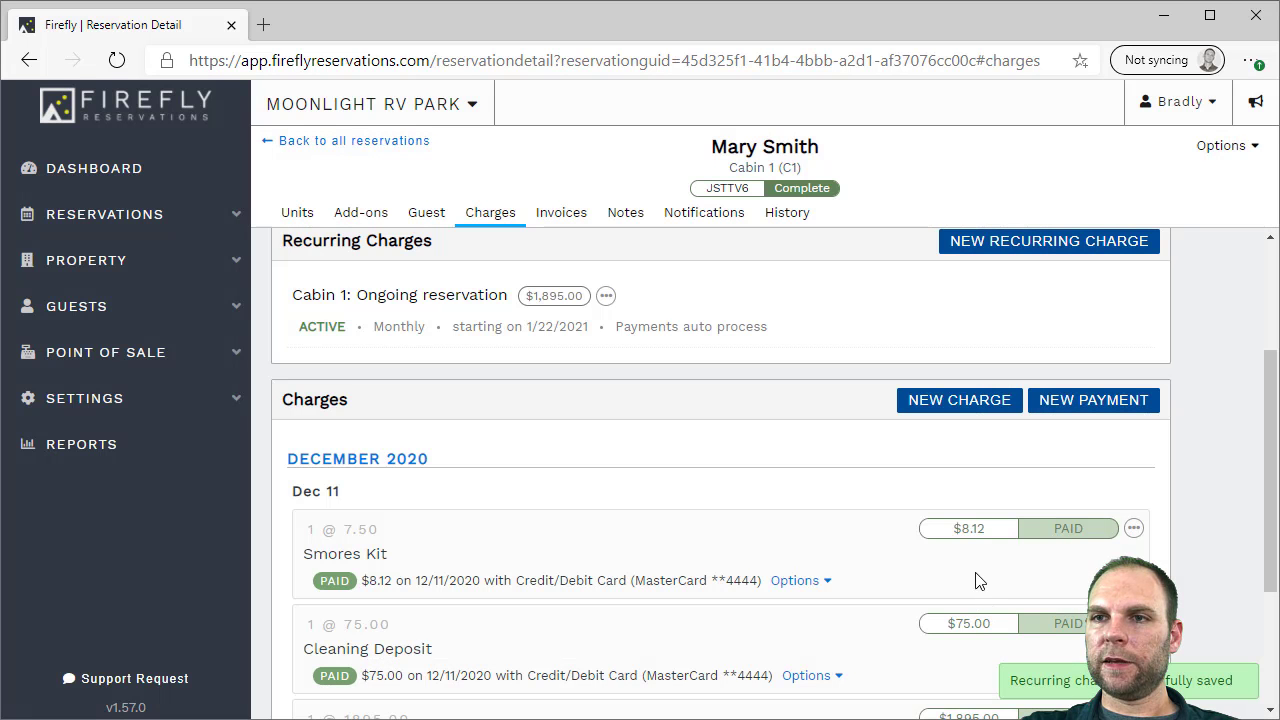
left_click_drag(617, 326, 700, 326)
Review the booking's Notifications and Units tabs, then expand Reservations in the sidebar
left_click(741, 329)
scroll(740, 329, "down", 2)
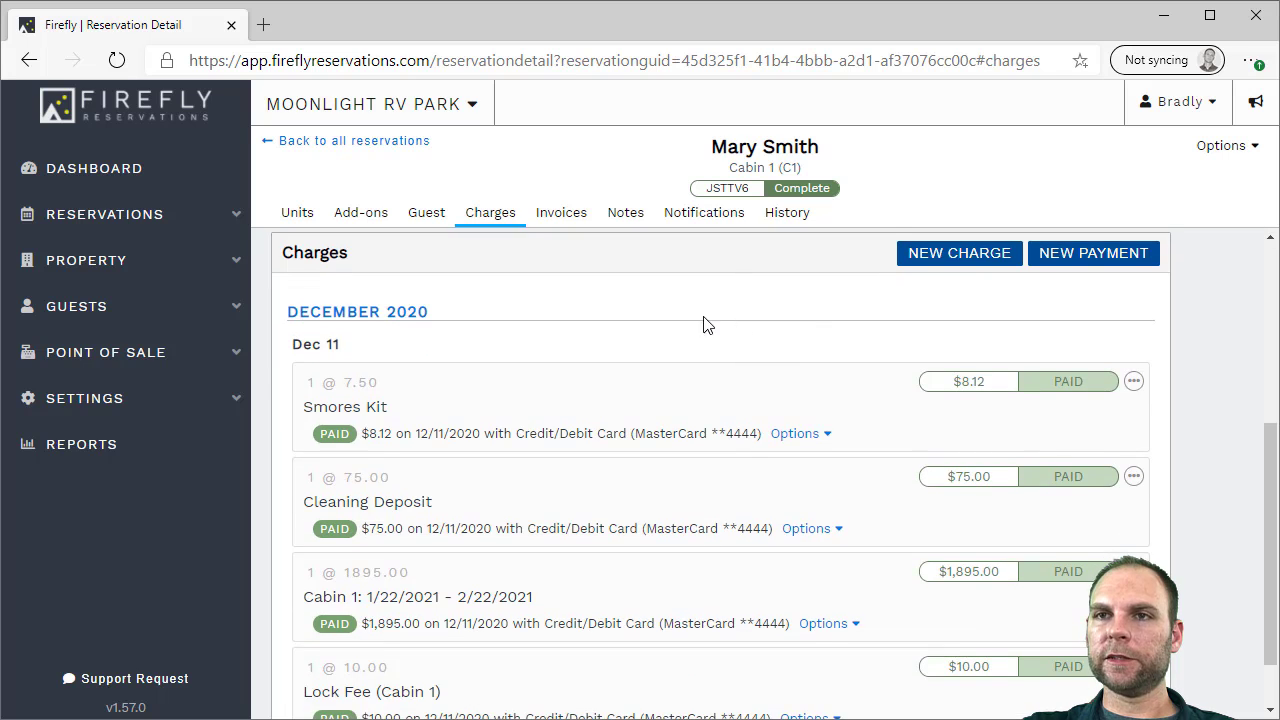
scroll(709, 323, "up", 2)
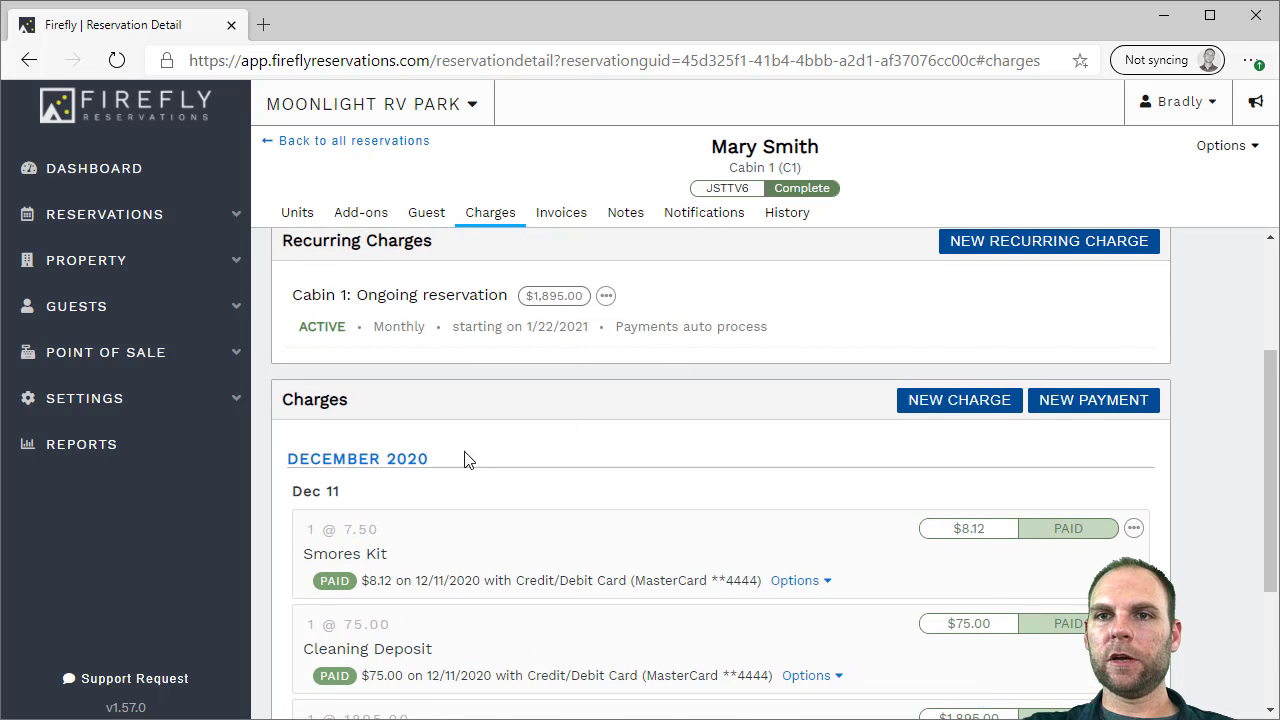
scroll(433, 404, "down", 2)
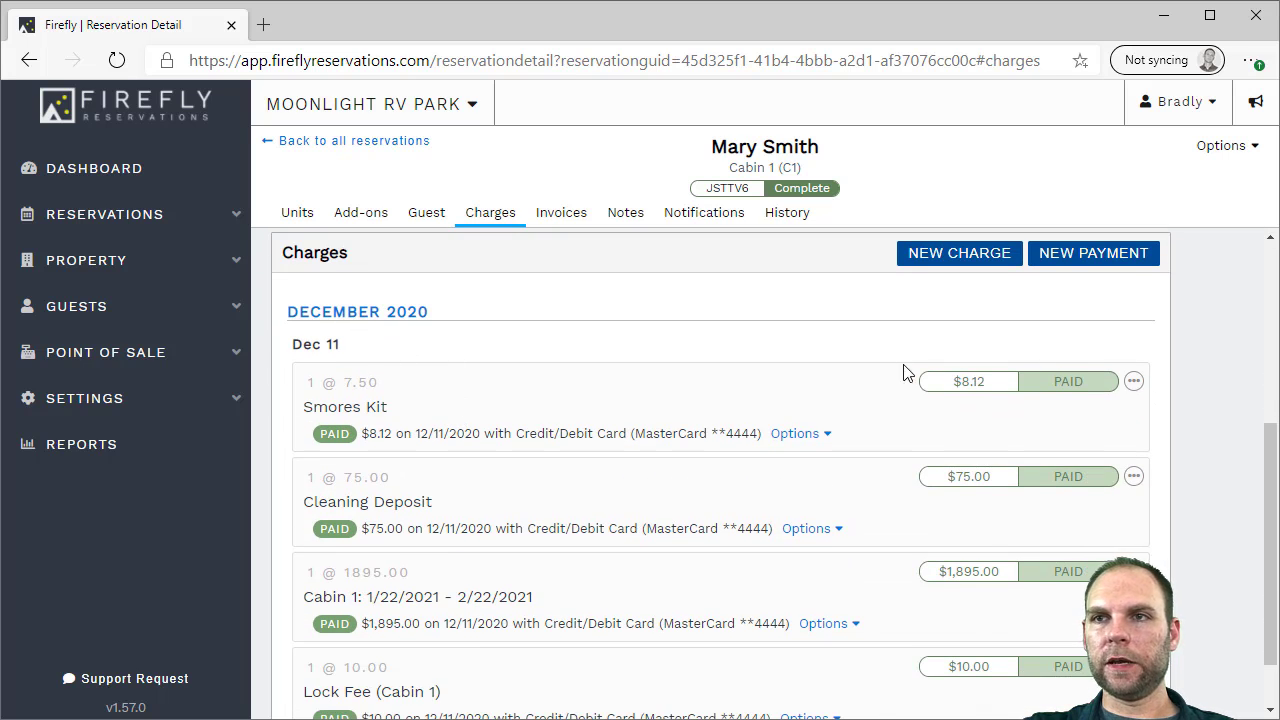
scroll(1224, 372, "down", 1)
scroll(1219, 363, "up", 4)
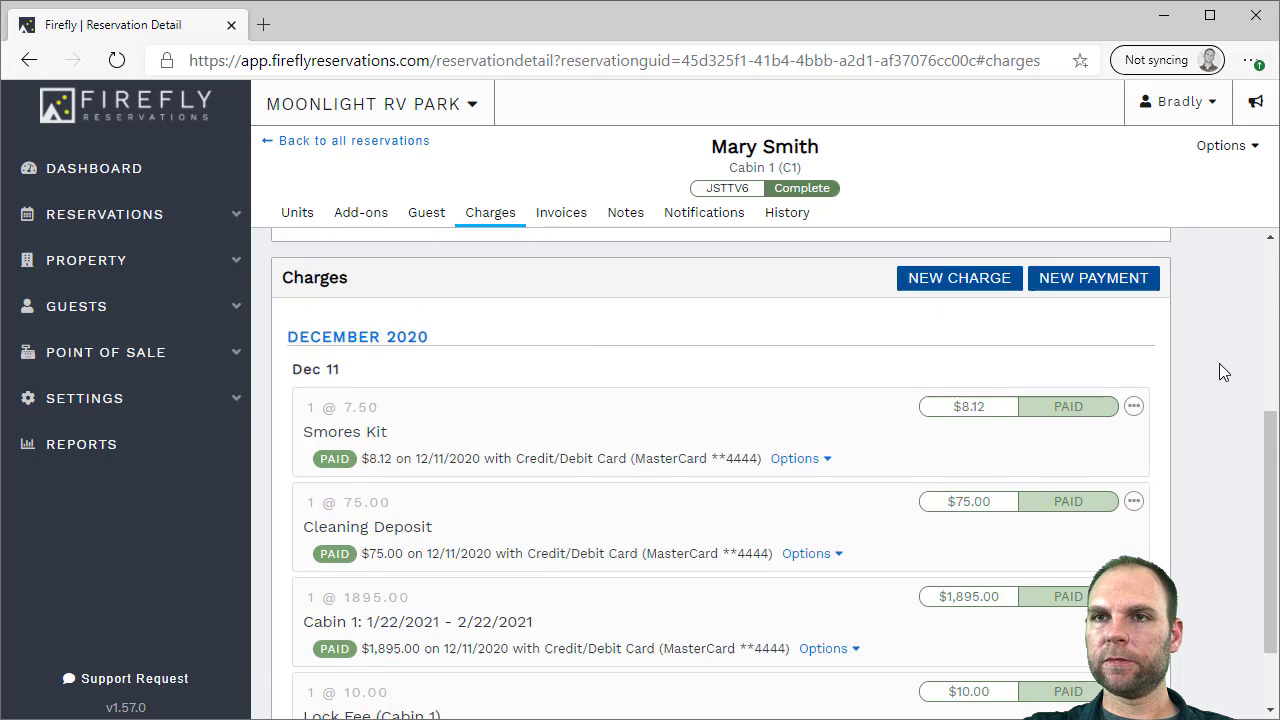
left_click(689, 220)
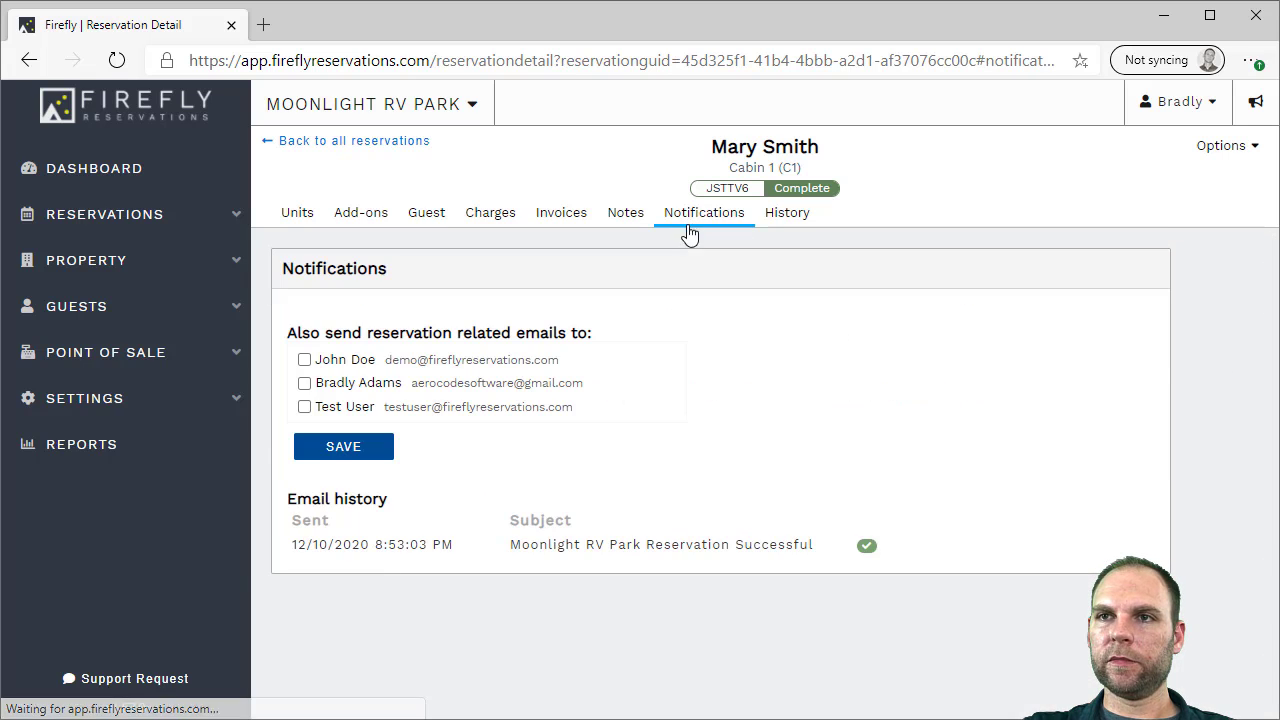
left_click(285, 216)
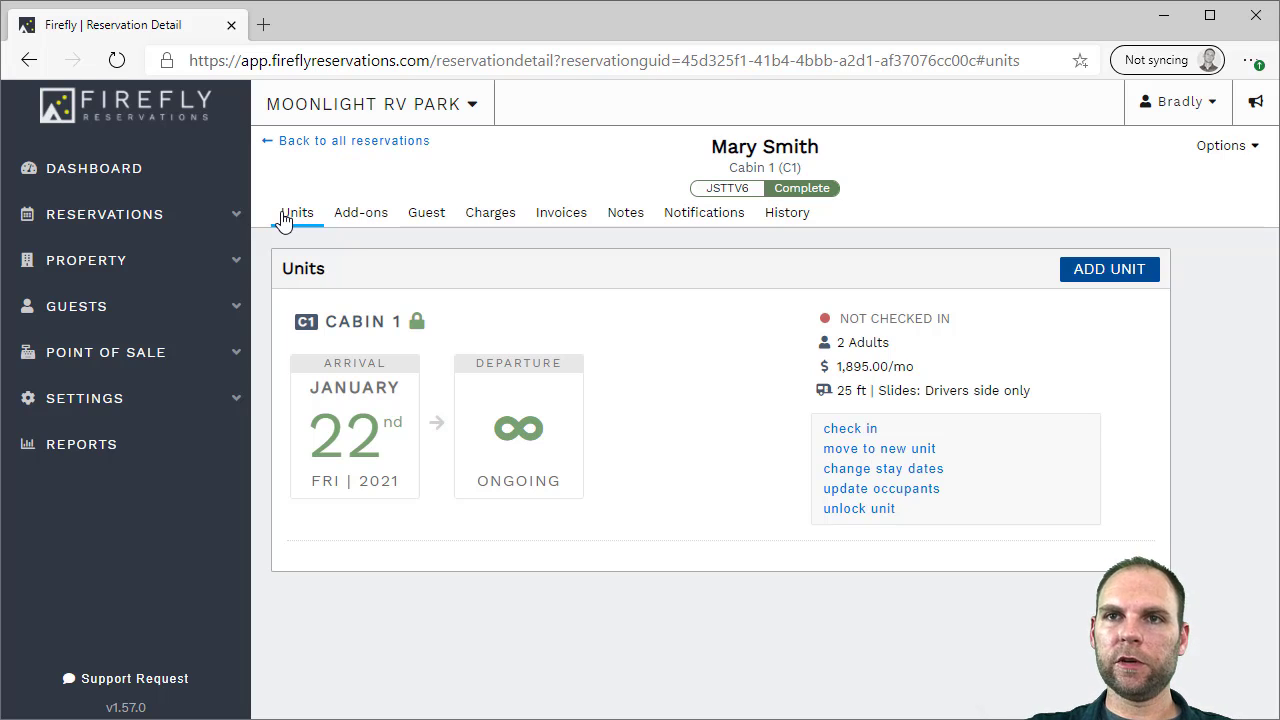
left_click(88, 216)
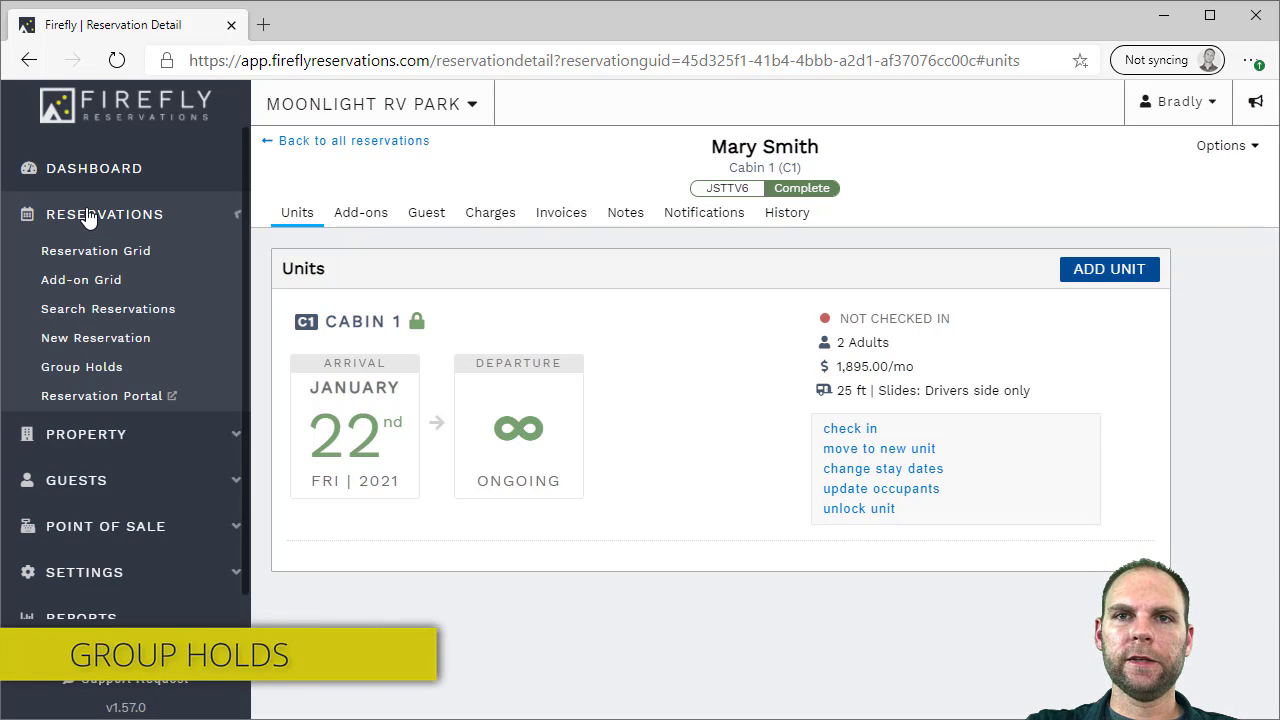
Start a new group hold with code SMITH expiring Dec 15, 2020
left_click(96, 366)
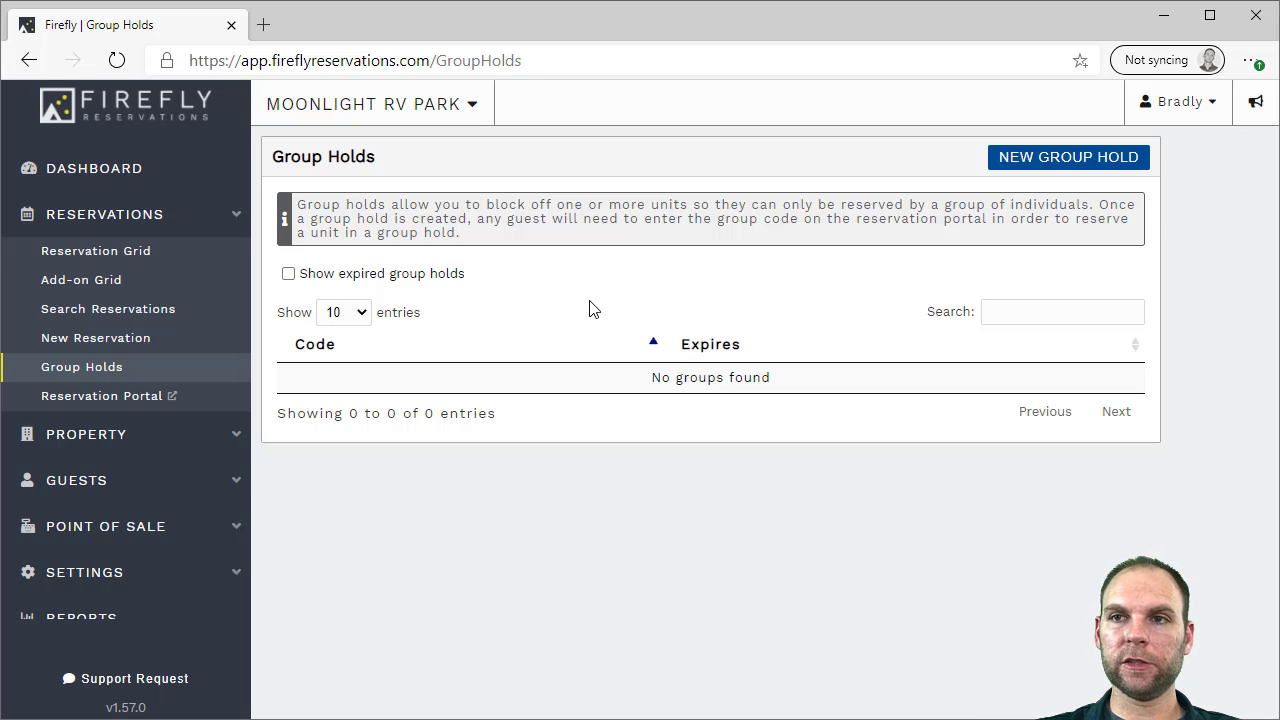
left_click(1066, 157)
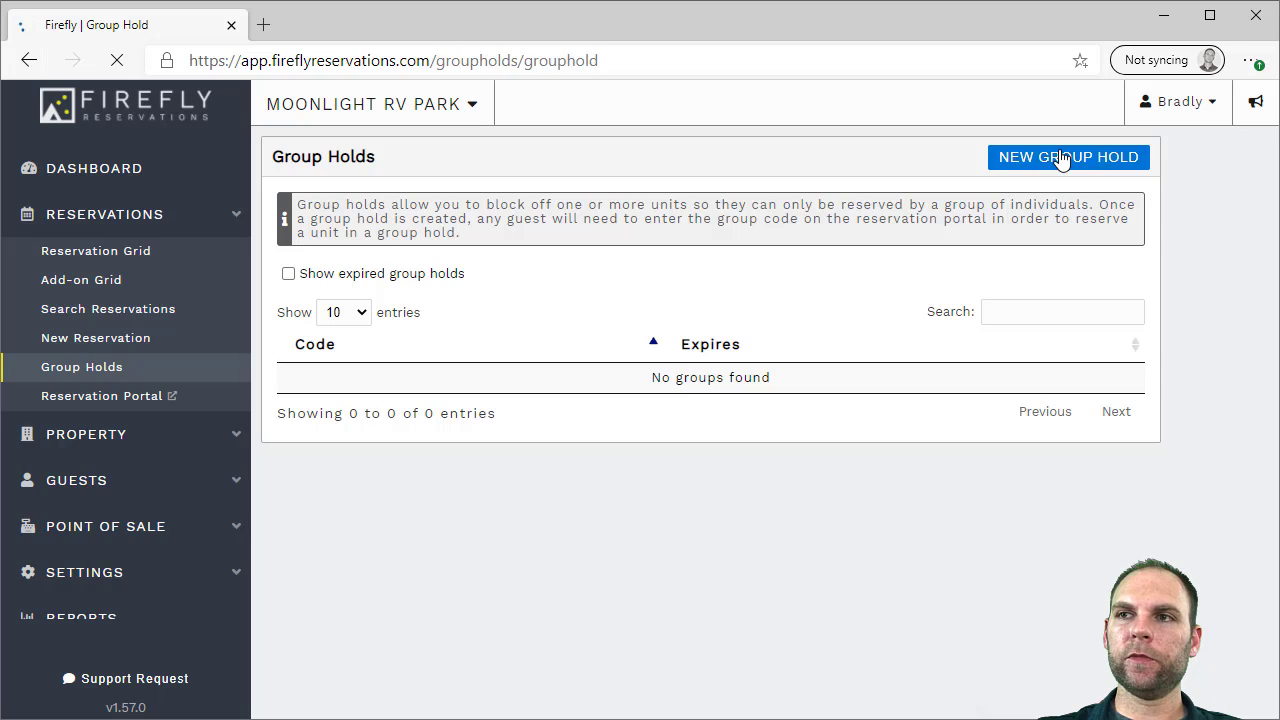
left_click(389, 295)
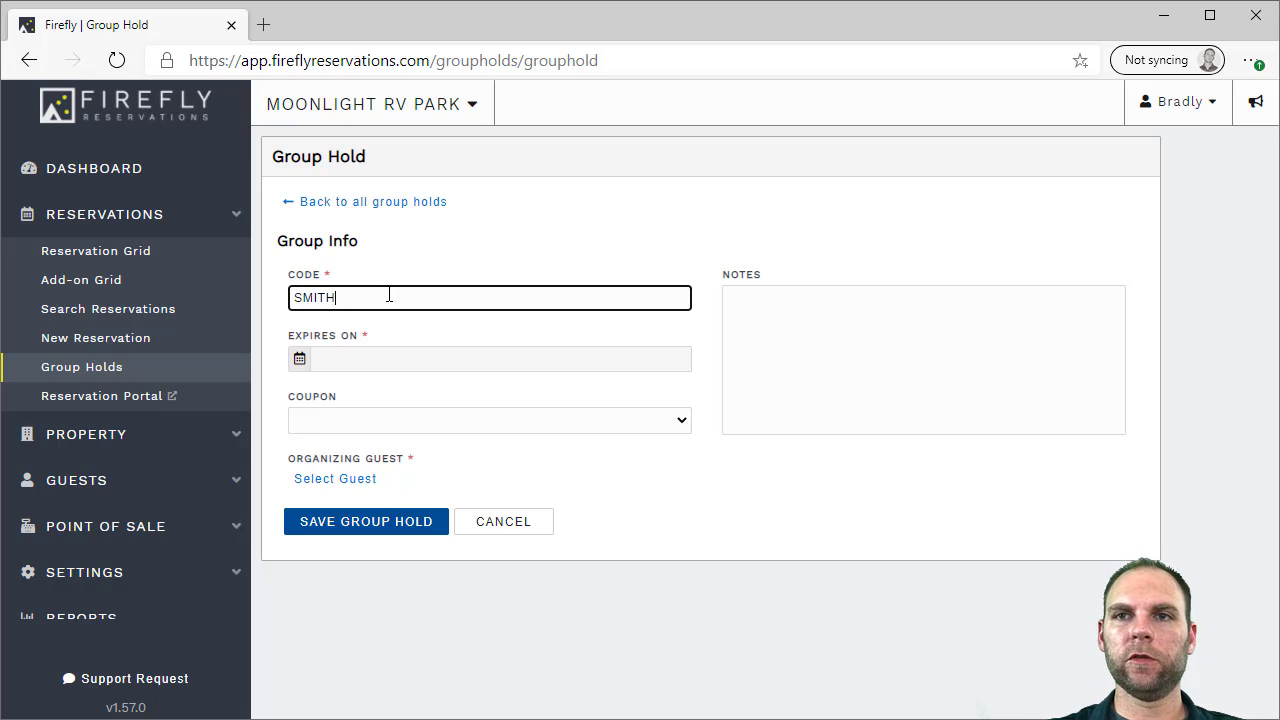
type("SMITH")
left_click(362, 366)
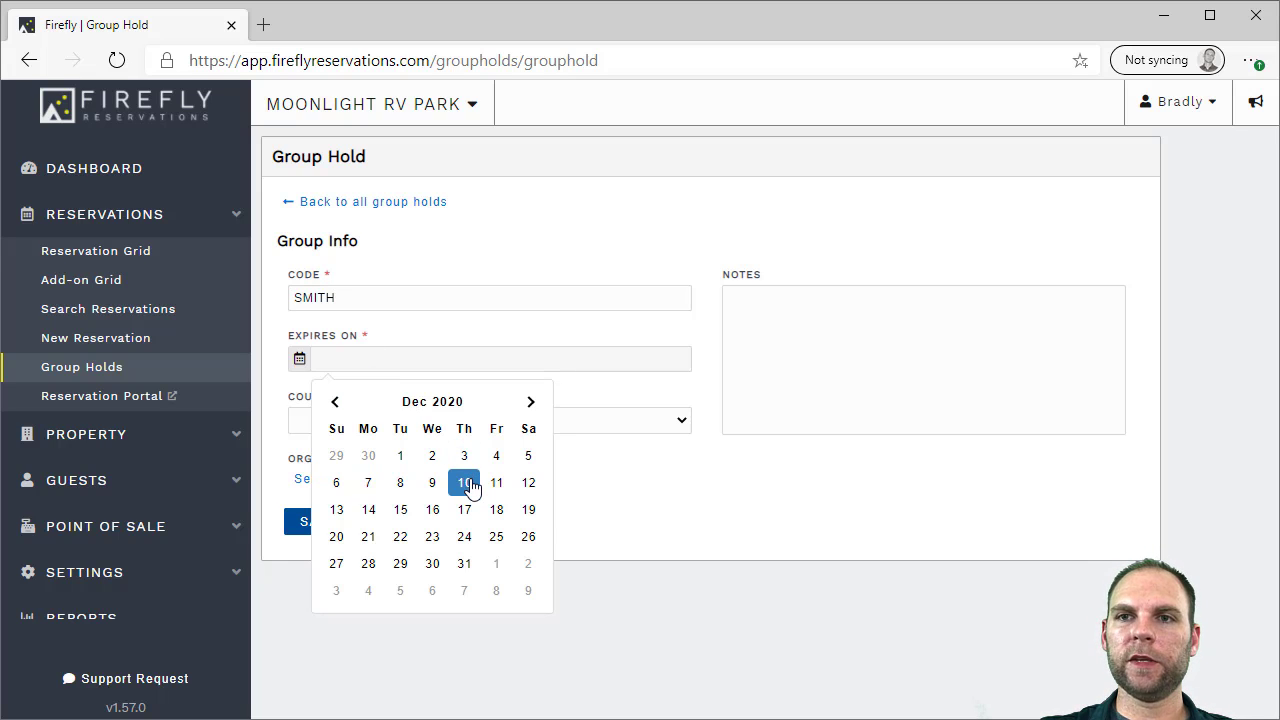
left_click(408, 511)
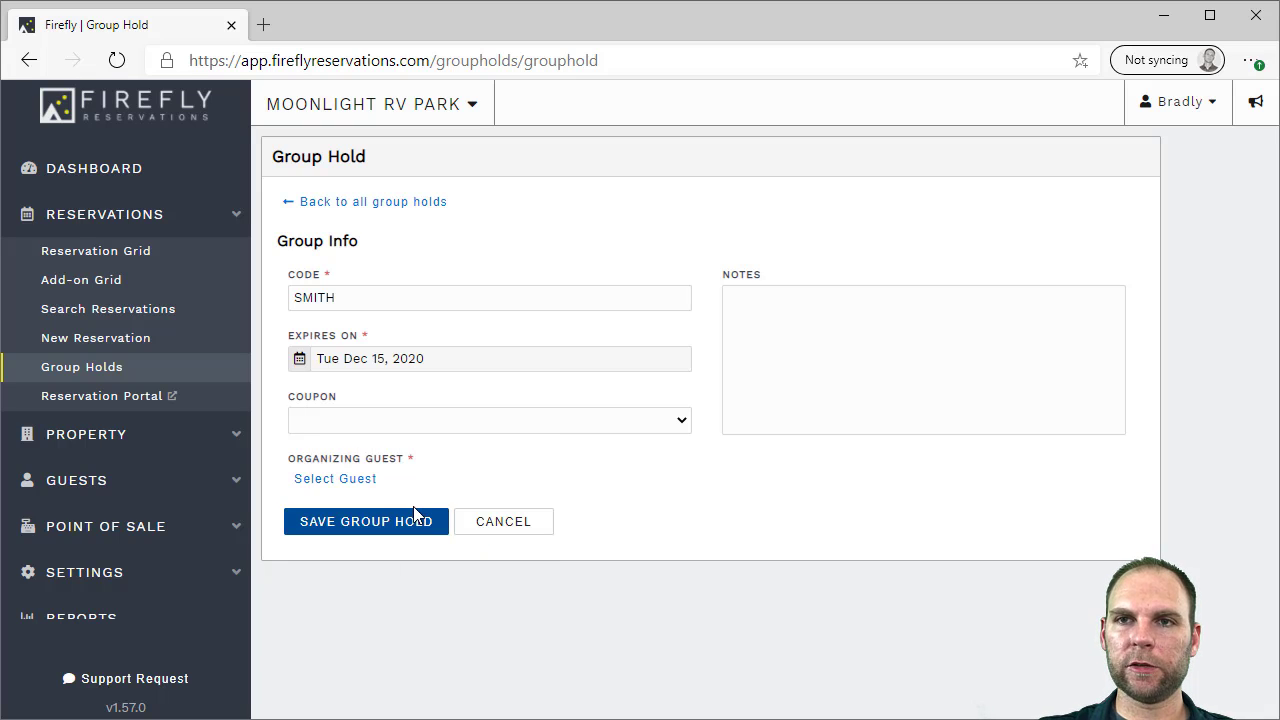
Pick a returning guest found by first name as organizer and save the SMITH hold
left_click(352, 480)
left_click(421, 230)
type("a")
left_click(322, 330)
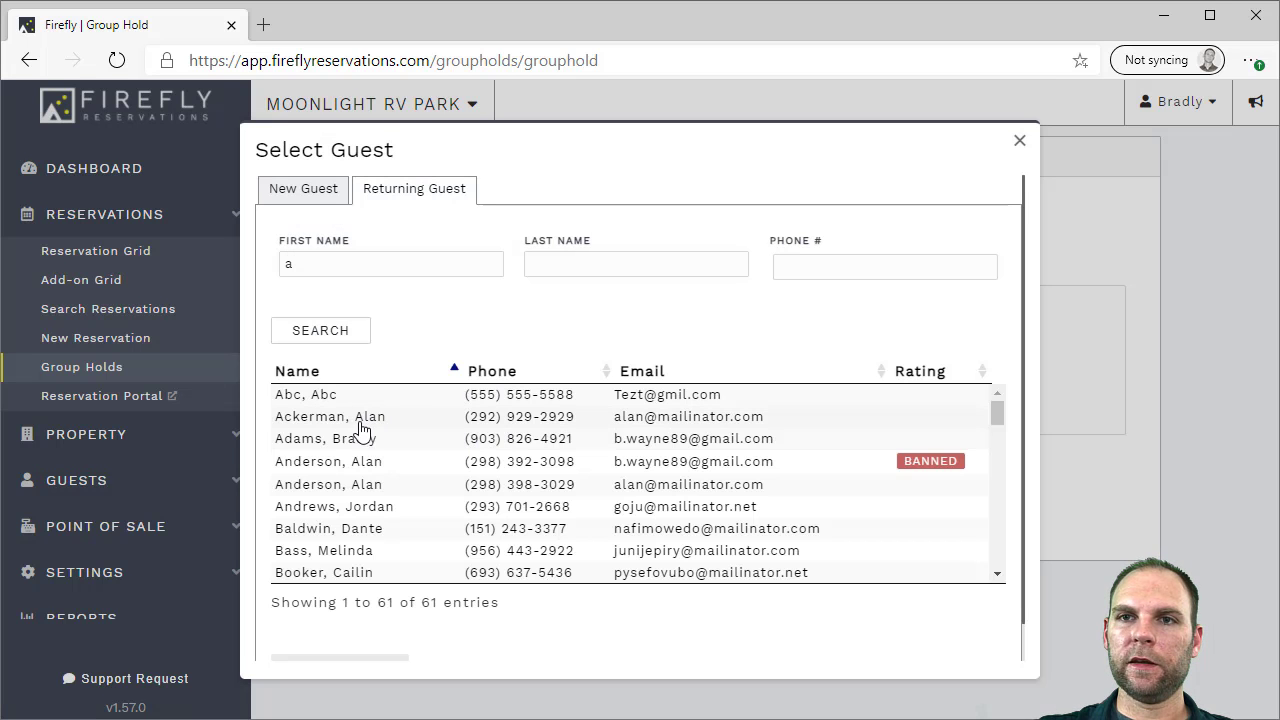
left_click(360, 438)
scroll(440, 638, "down", 1)
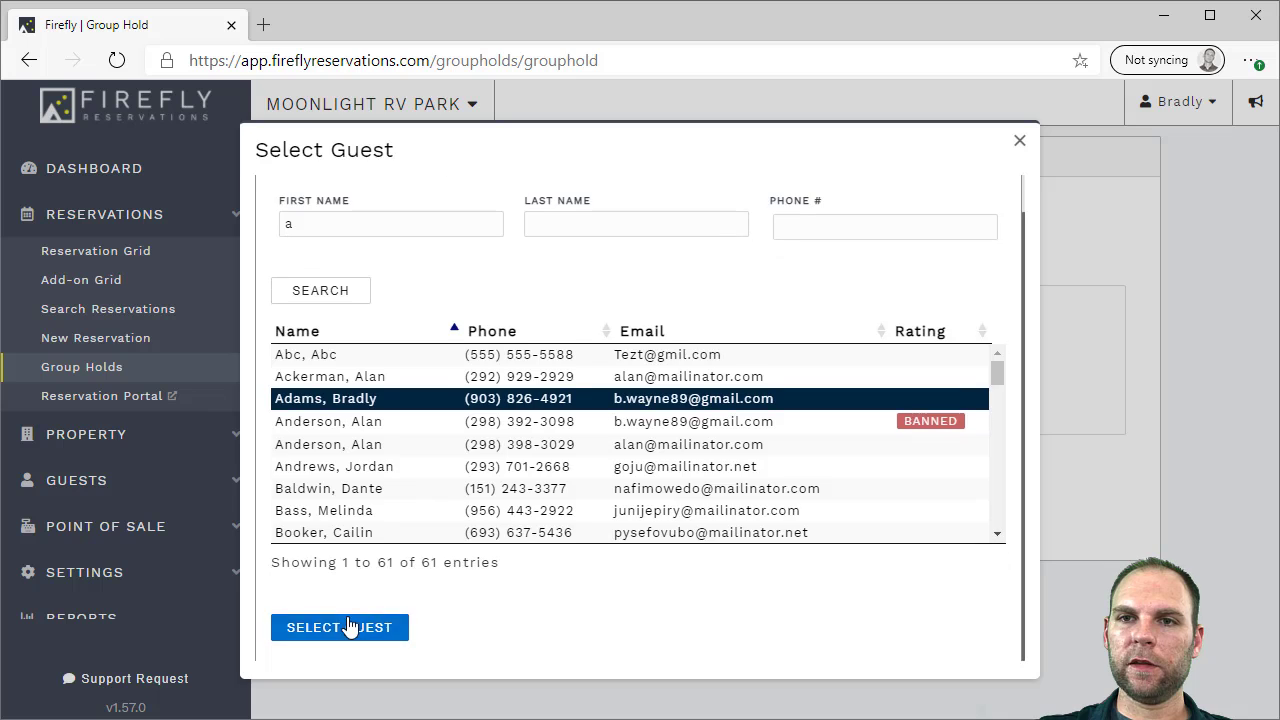
left_click(350, 627)
left_click(368, 538)
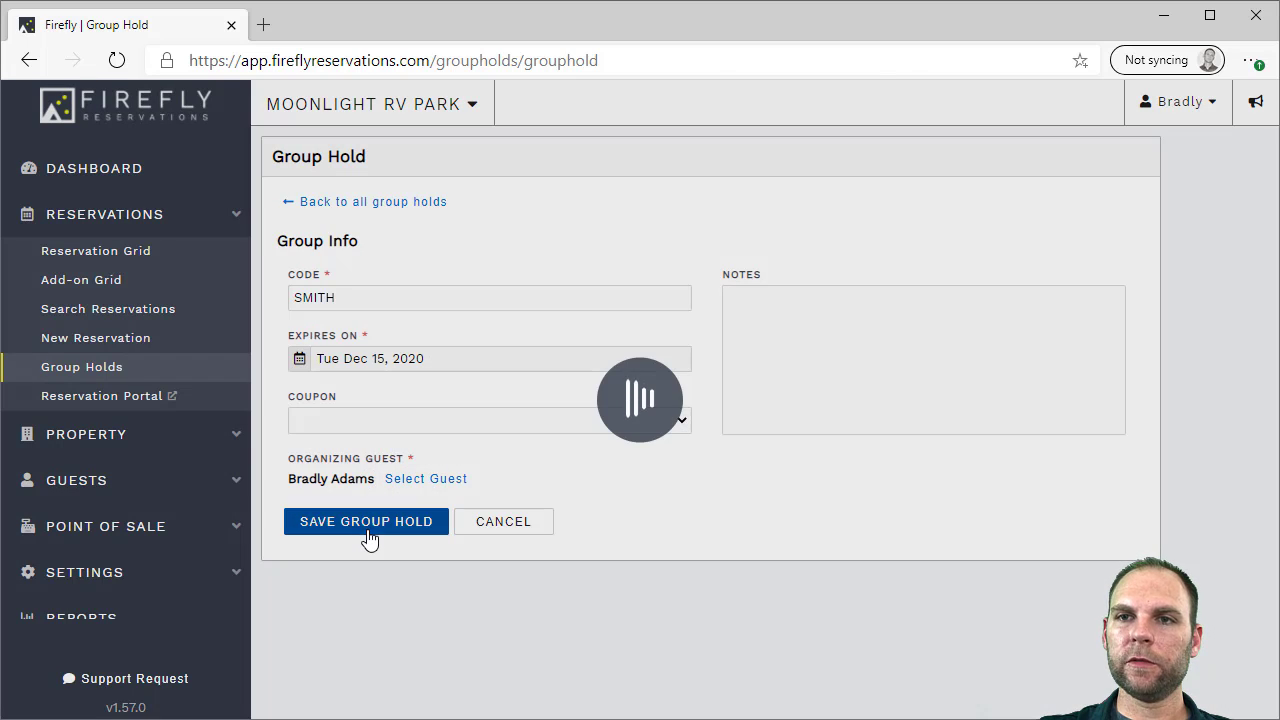
scroll(423, 466, "down", 5)
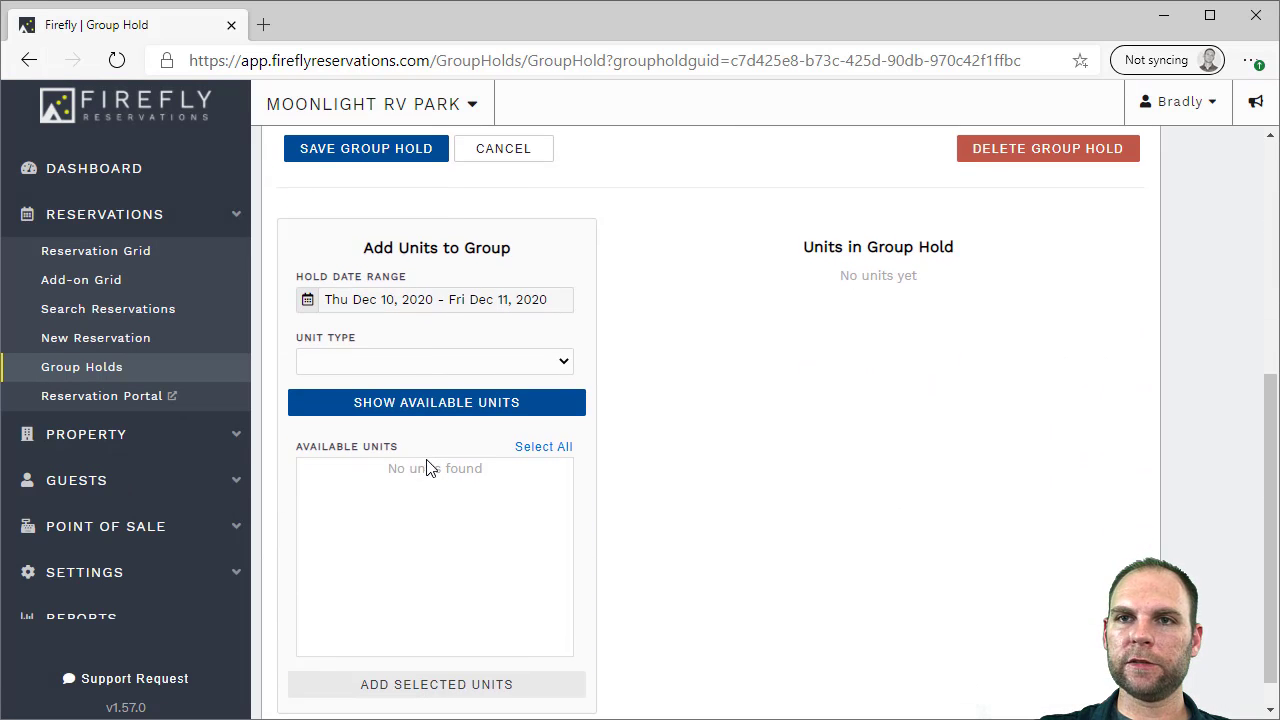
Set the hold's unit type to Lodging and its date range to Dec 14–18, 2020
left_click(378, 364)
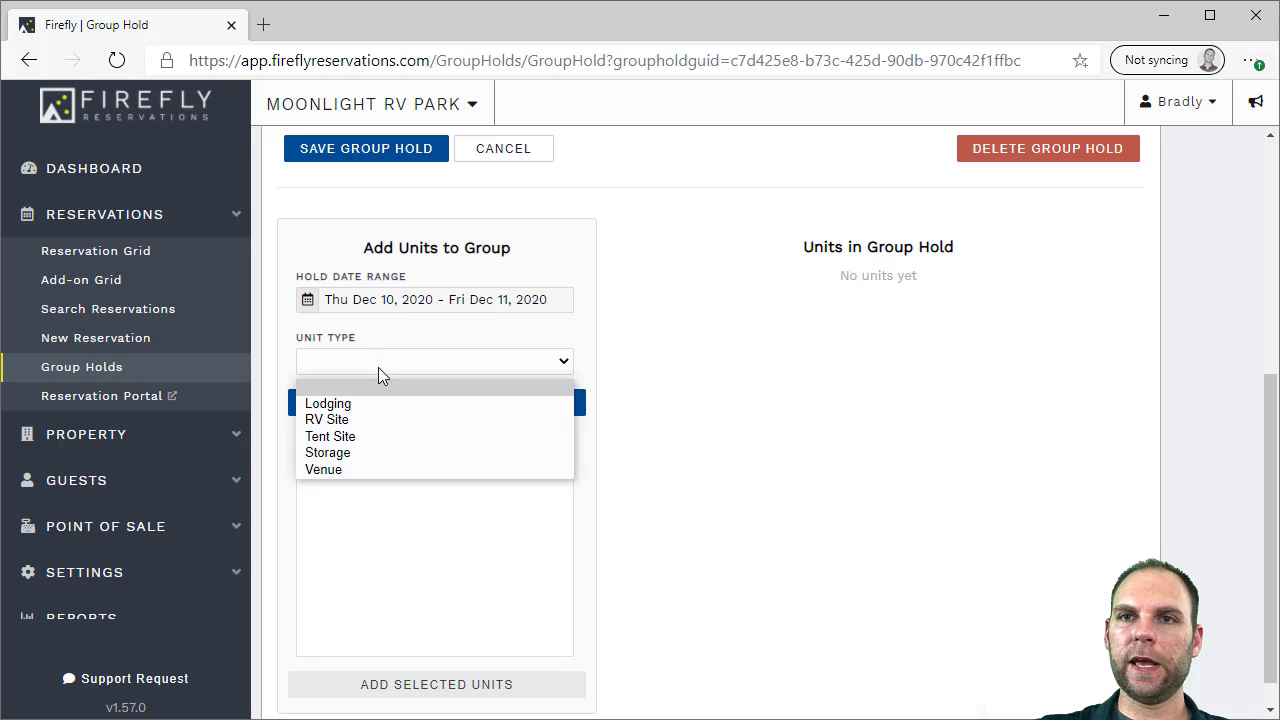
left_click(340, 403)
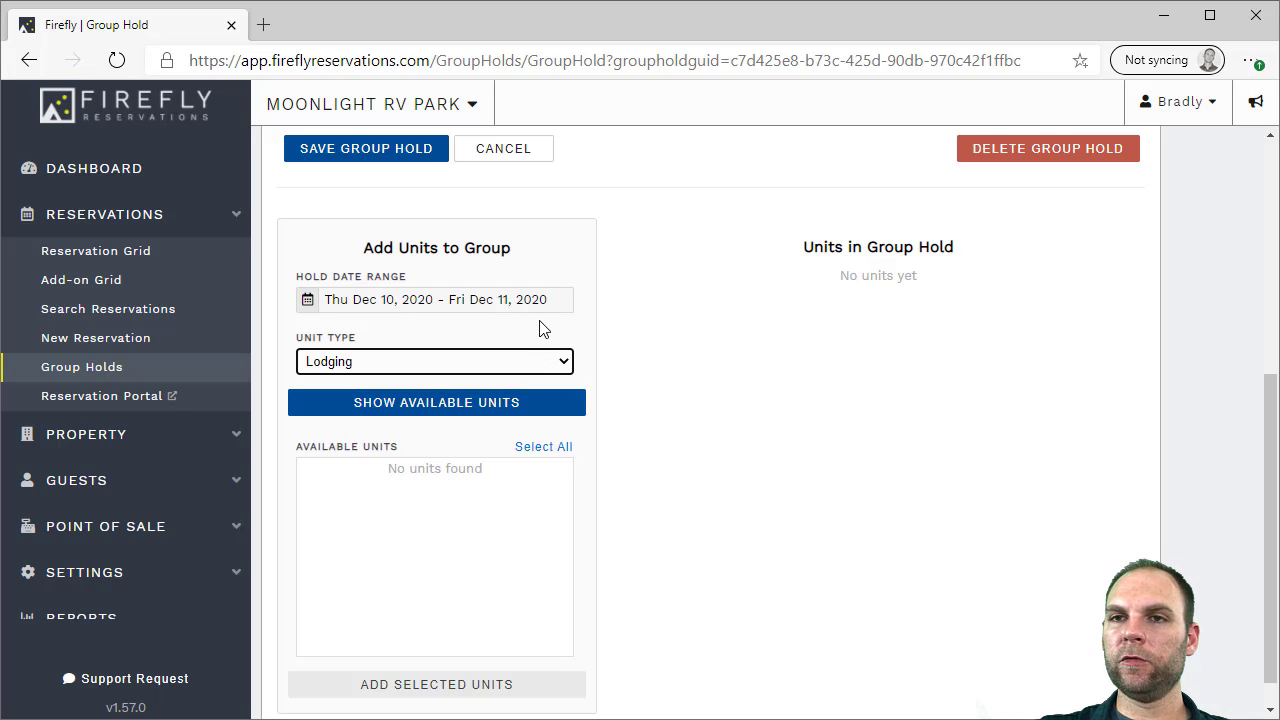
left_click(437, 408)
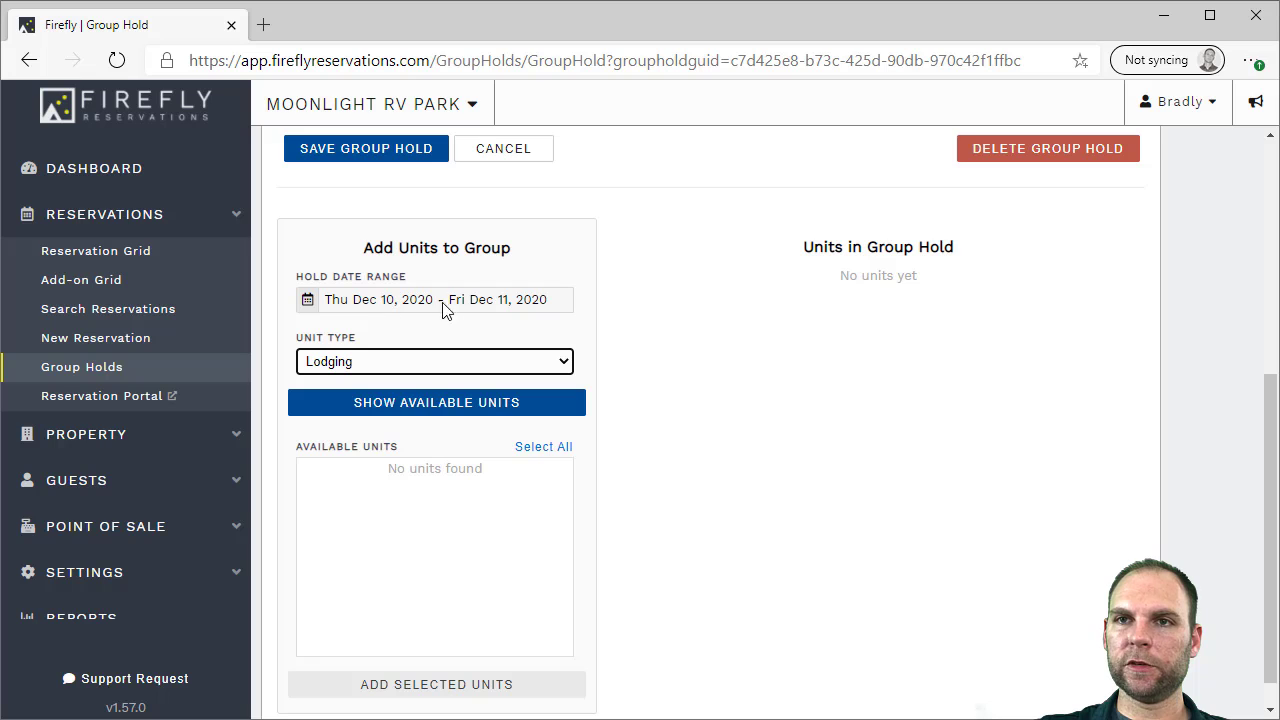
left_click(497, 310)
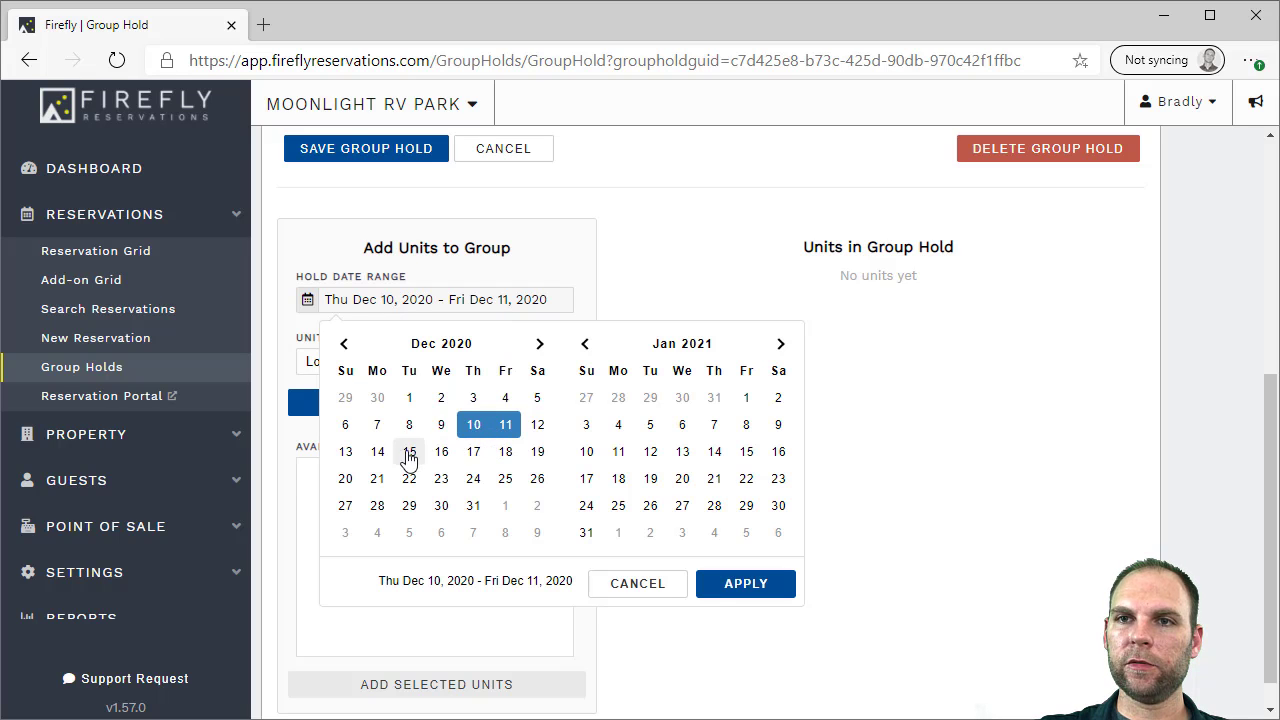
left_click(377, 451)
left_click(506, 452)
left_click(736, 586)
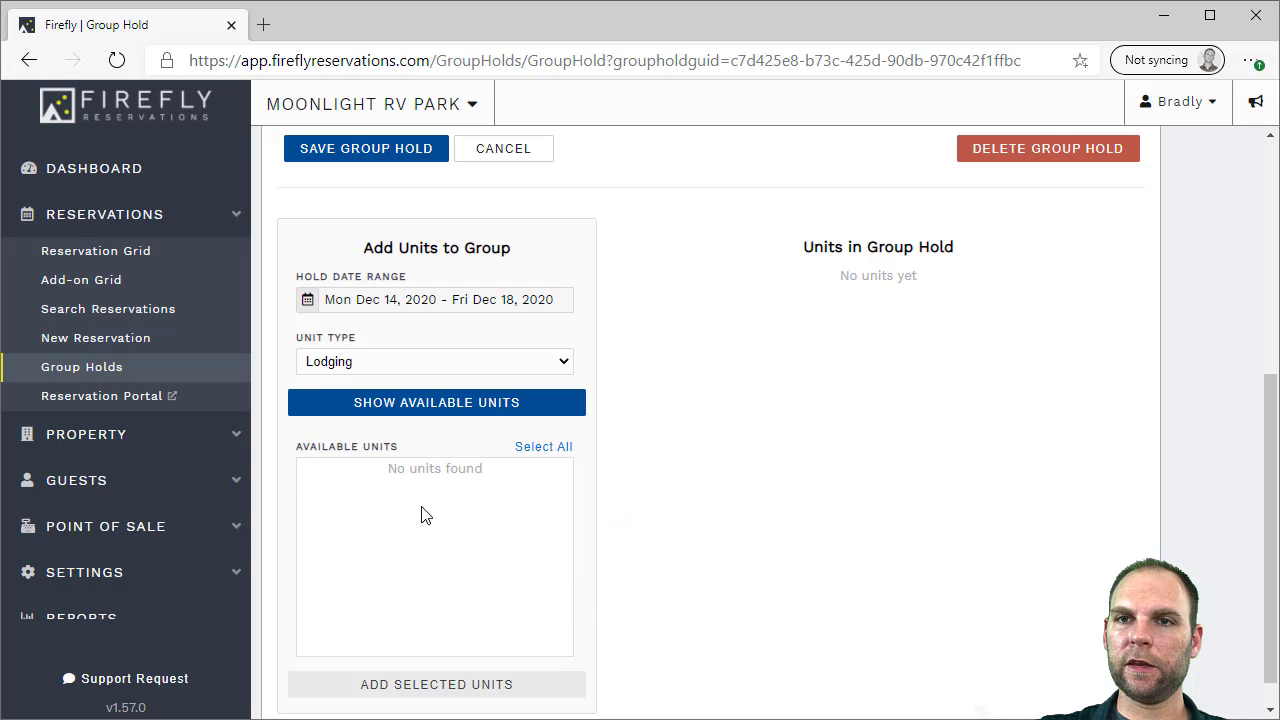
List available lodging and add Cabins 1, 2 and 3 to the group hold
left_click(448, 404)
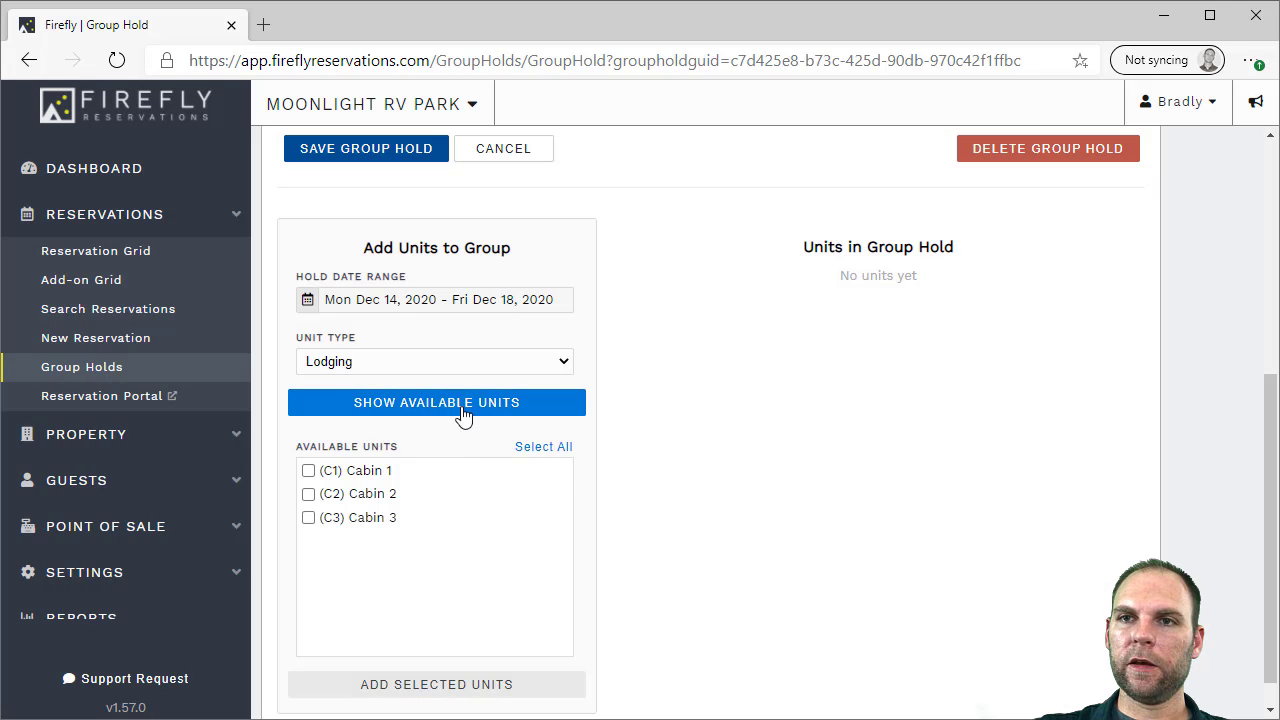
left_click(420, 480)
left_click(403, 497)
left_click(391, 522)
left_click(478, 684)
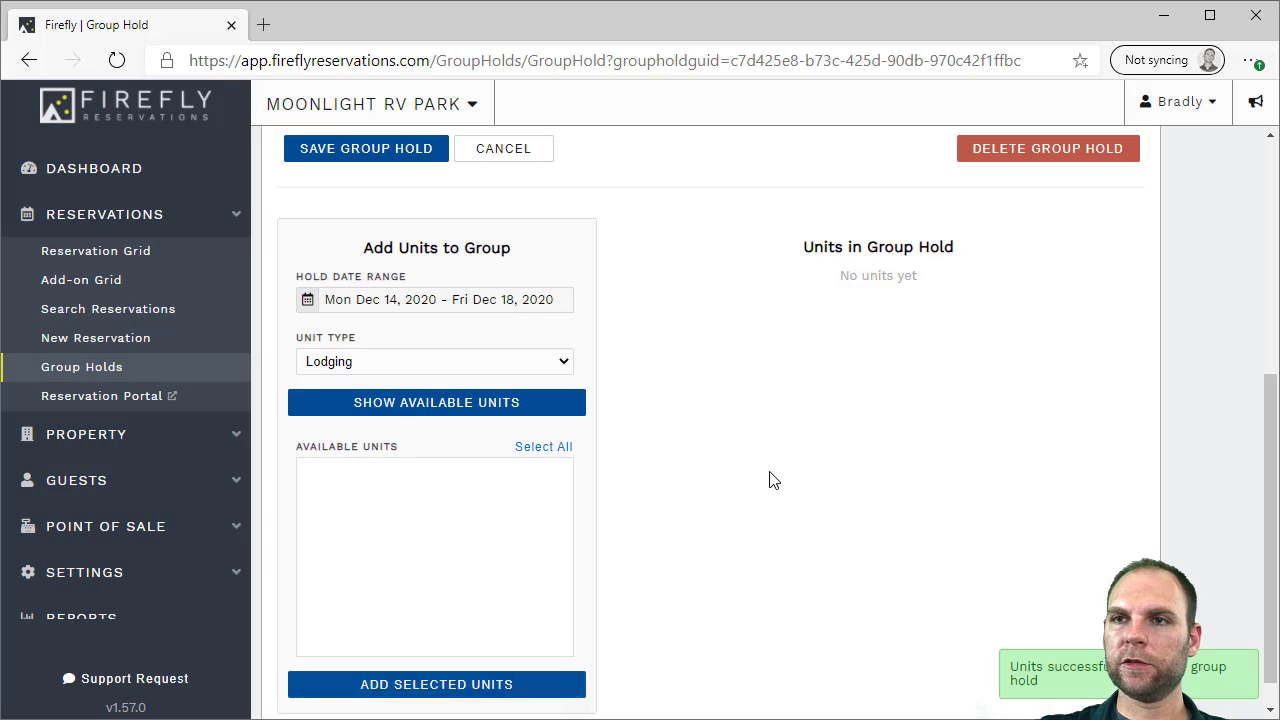
scroll(818, 427, "down", 1)
scroll(940, 412, "up", 3)
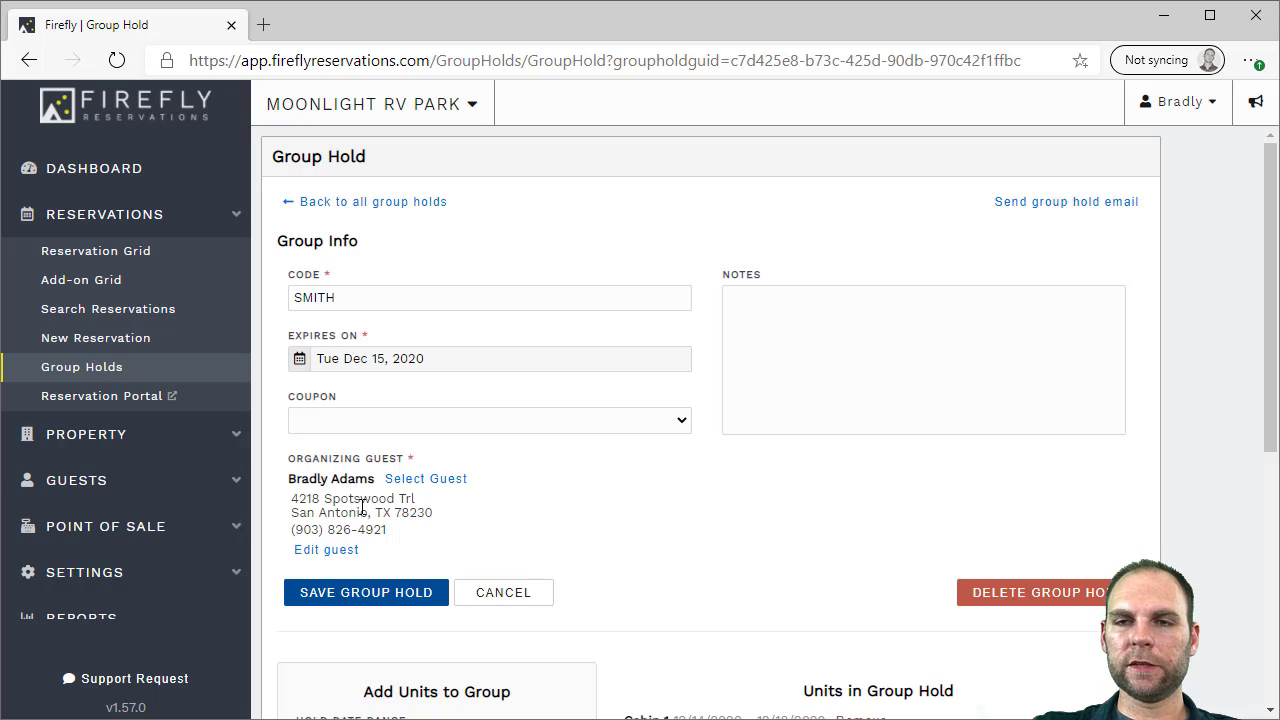
Point out the SMITH group code and view the held cabins on the reservation grid
left_click_drag(344, 298, 310, 297)
left_click(328, 300)
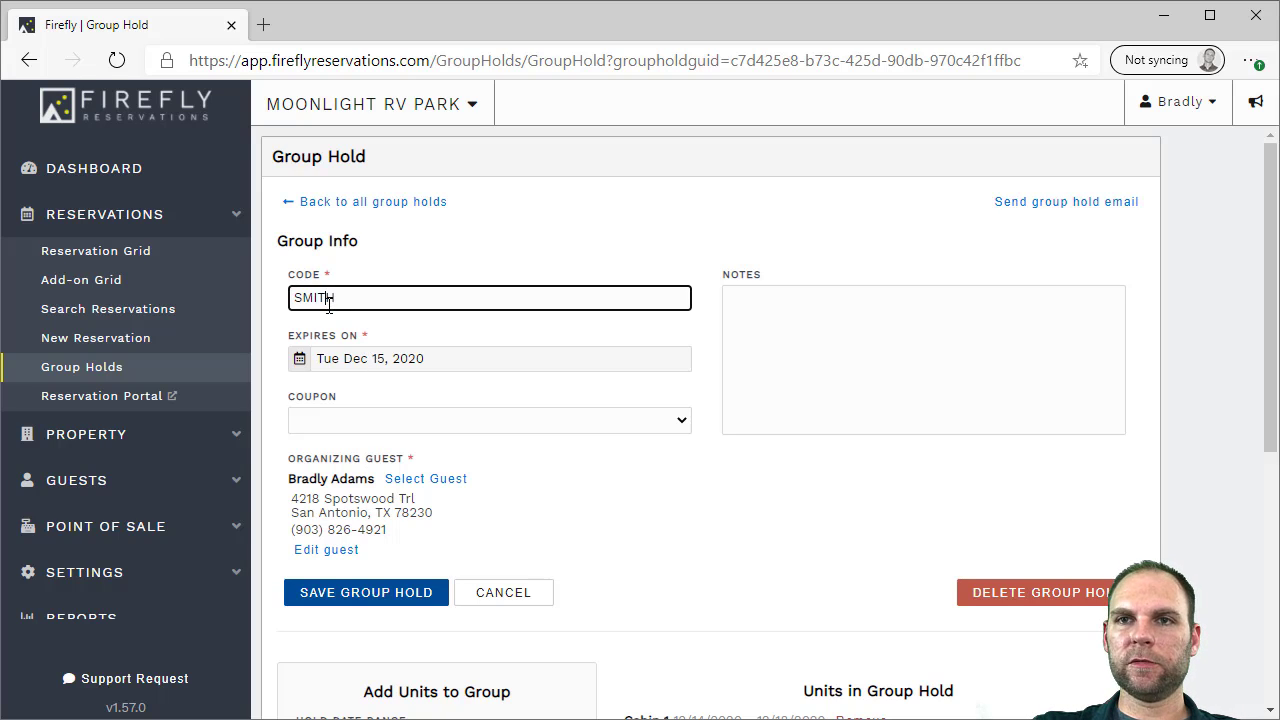
scroll(570, 573, "down", 3)
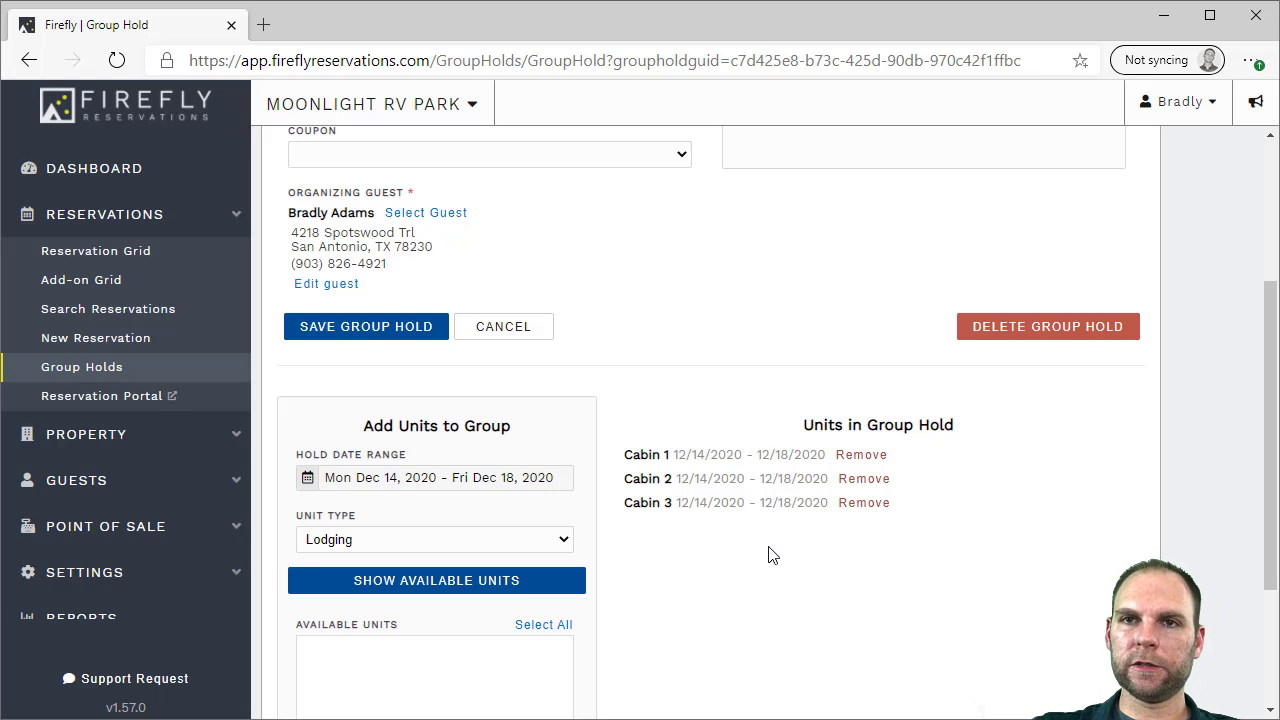
left_click(90, 251)
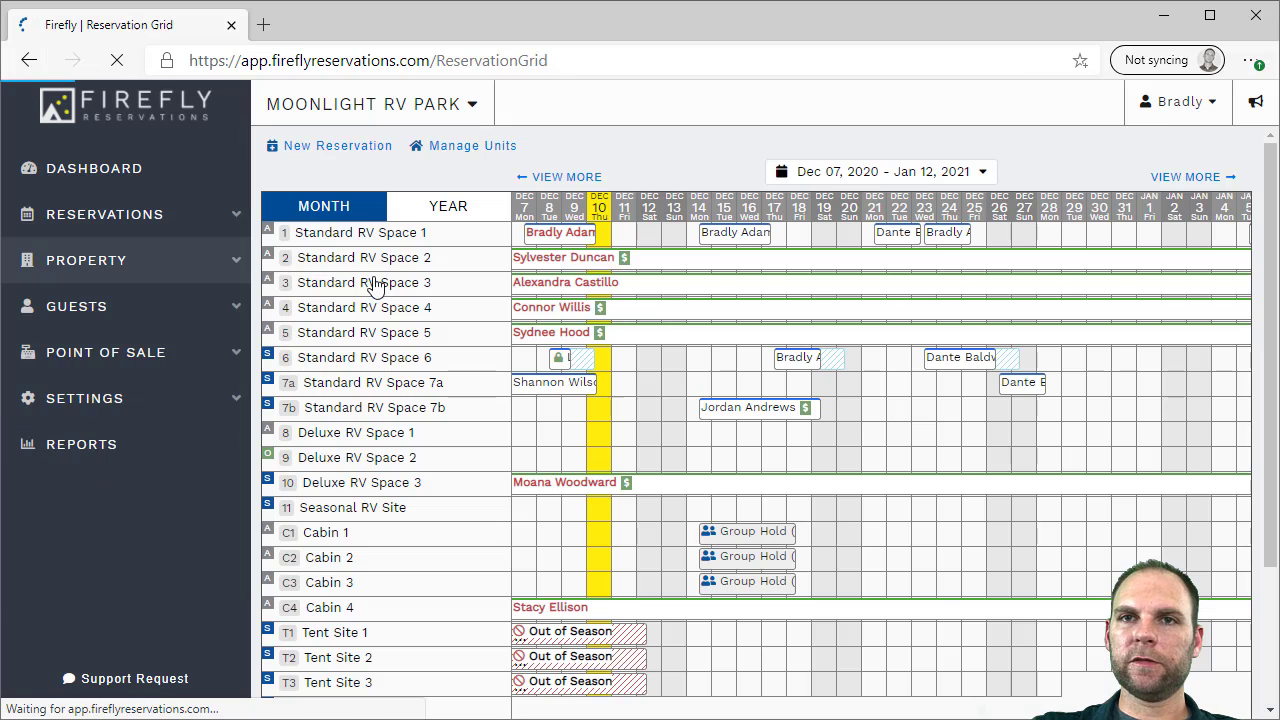
mouse_move(728, 568)
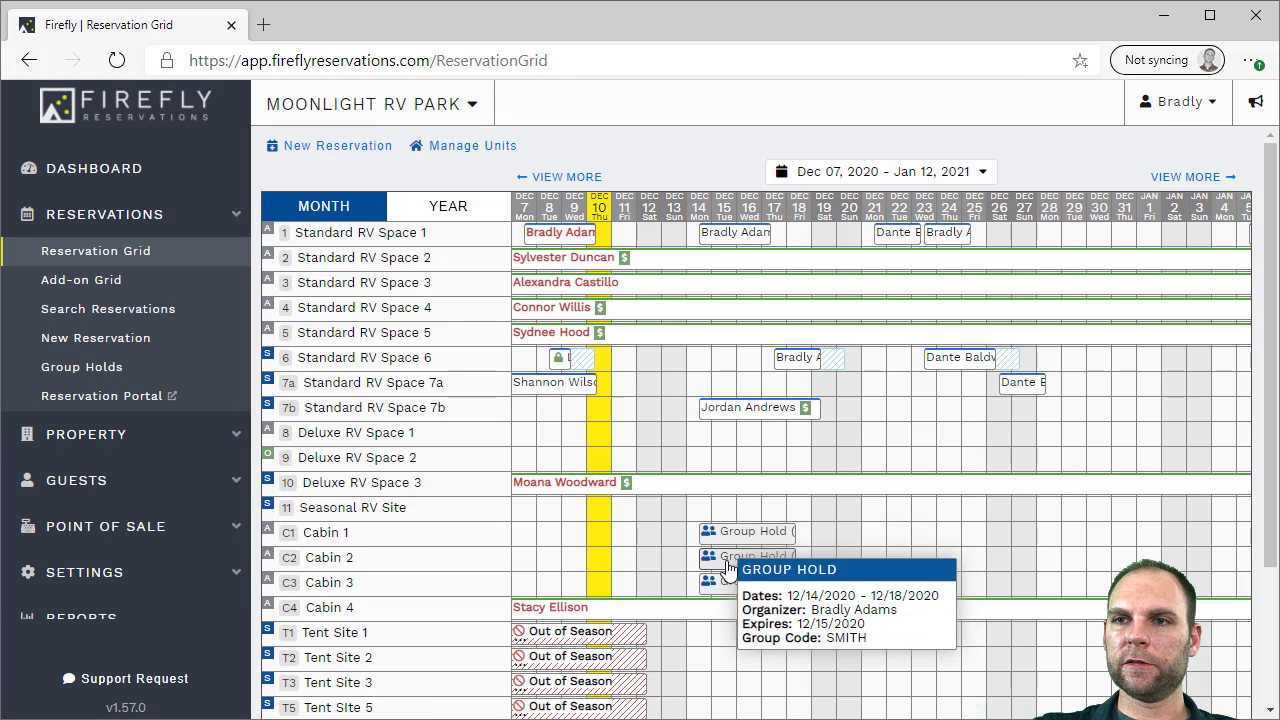
In the booking portal, search short-term lodging availability for Dec 14–18, 2020
left_click(110, 396)
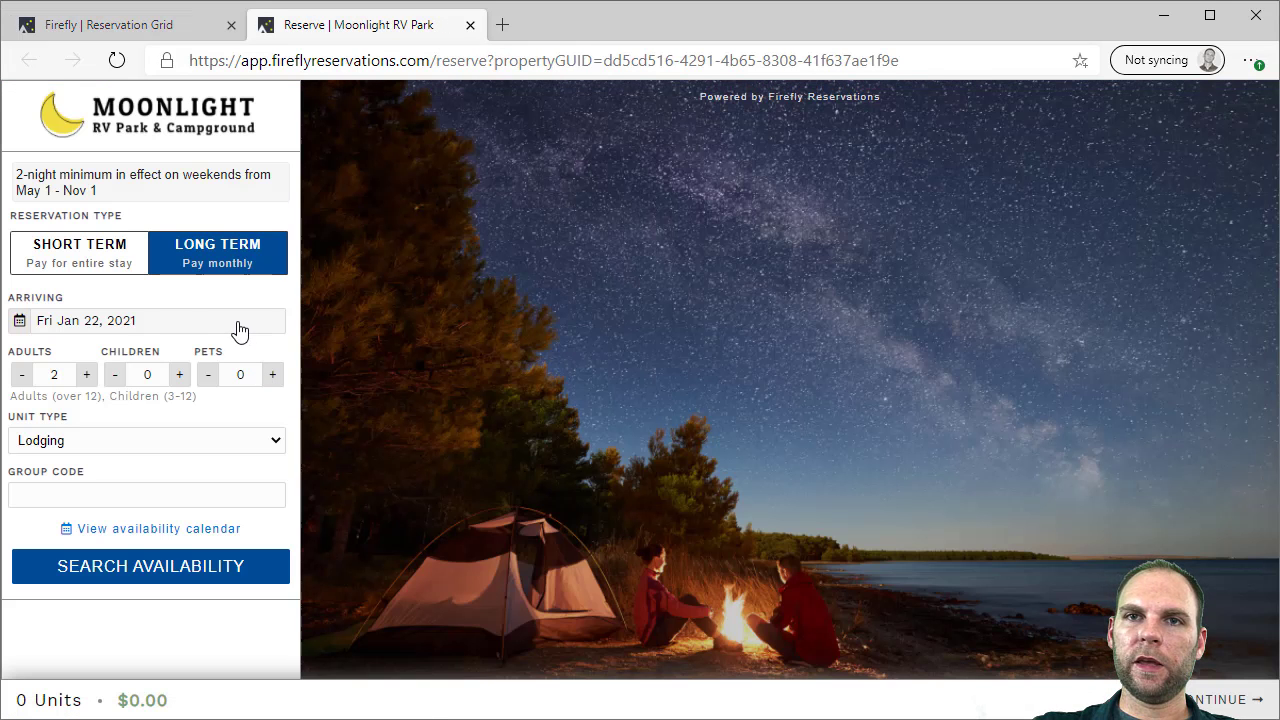
left_click(91, 268)
left_click(91, 322)
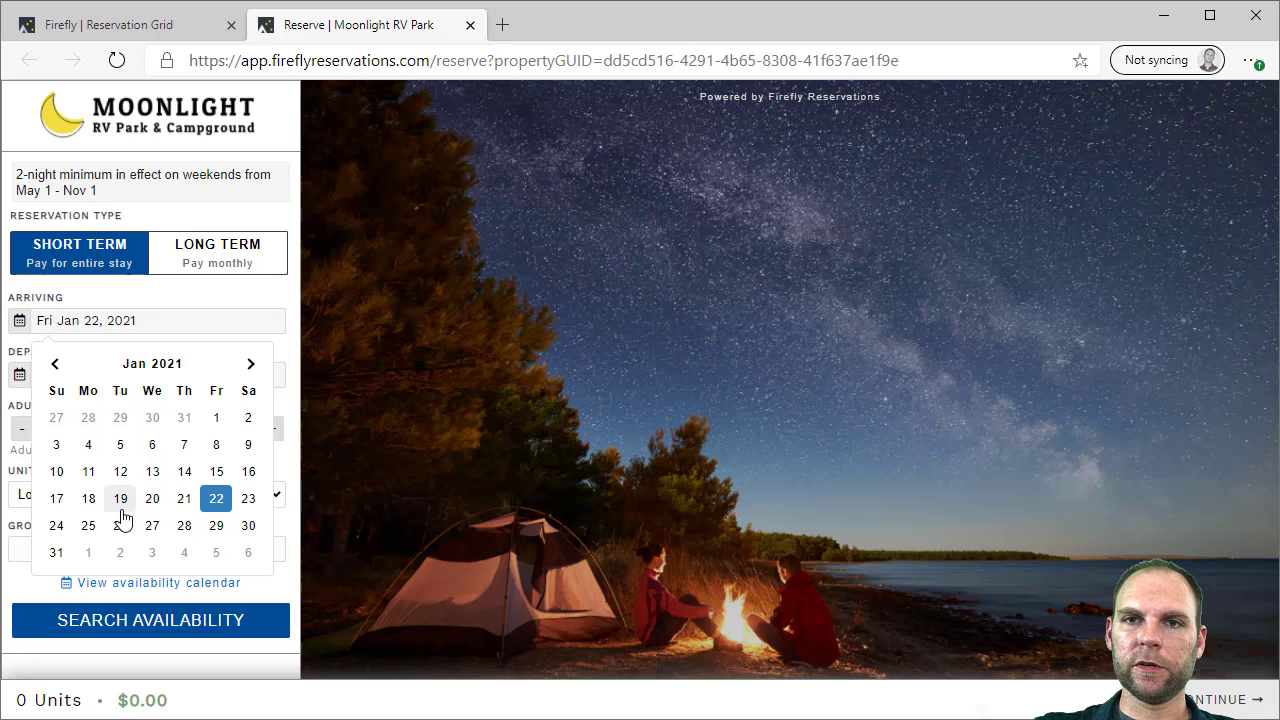
left_click(56, 364)
left_click(89, 473)
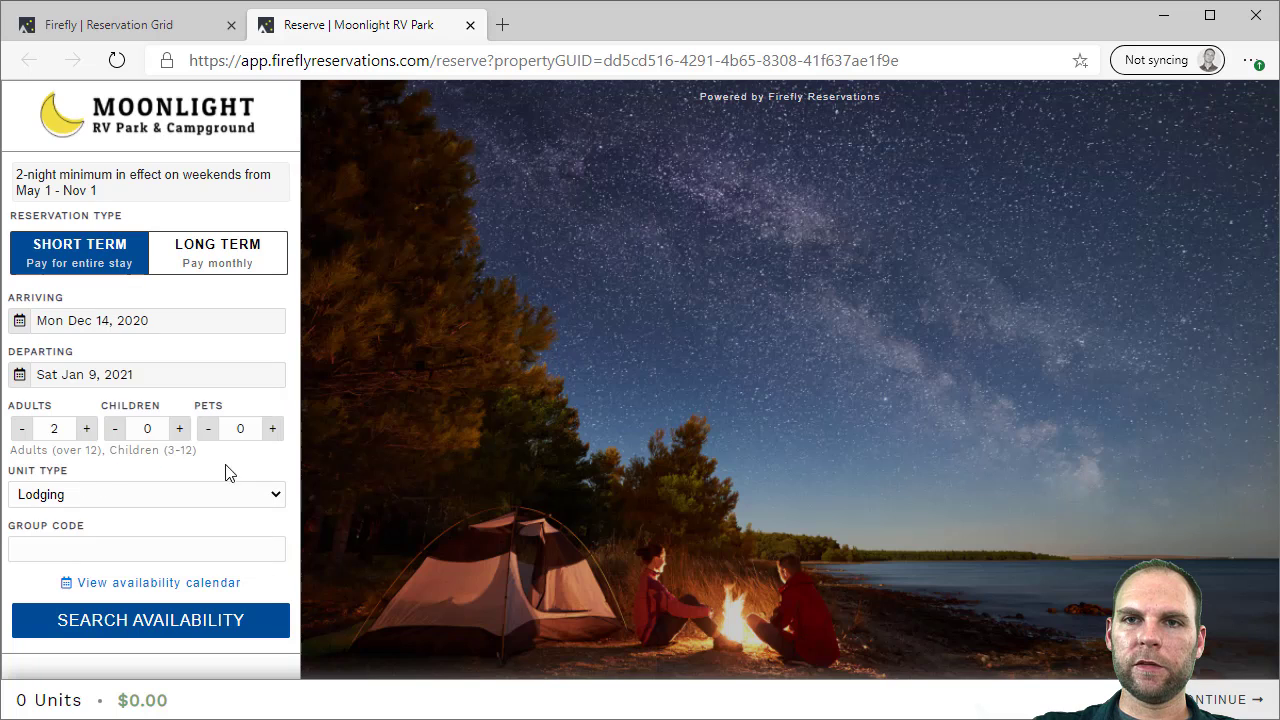
left_click(55, 417)
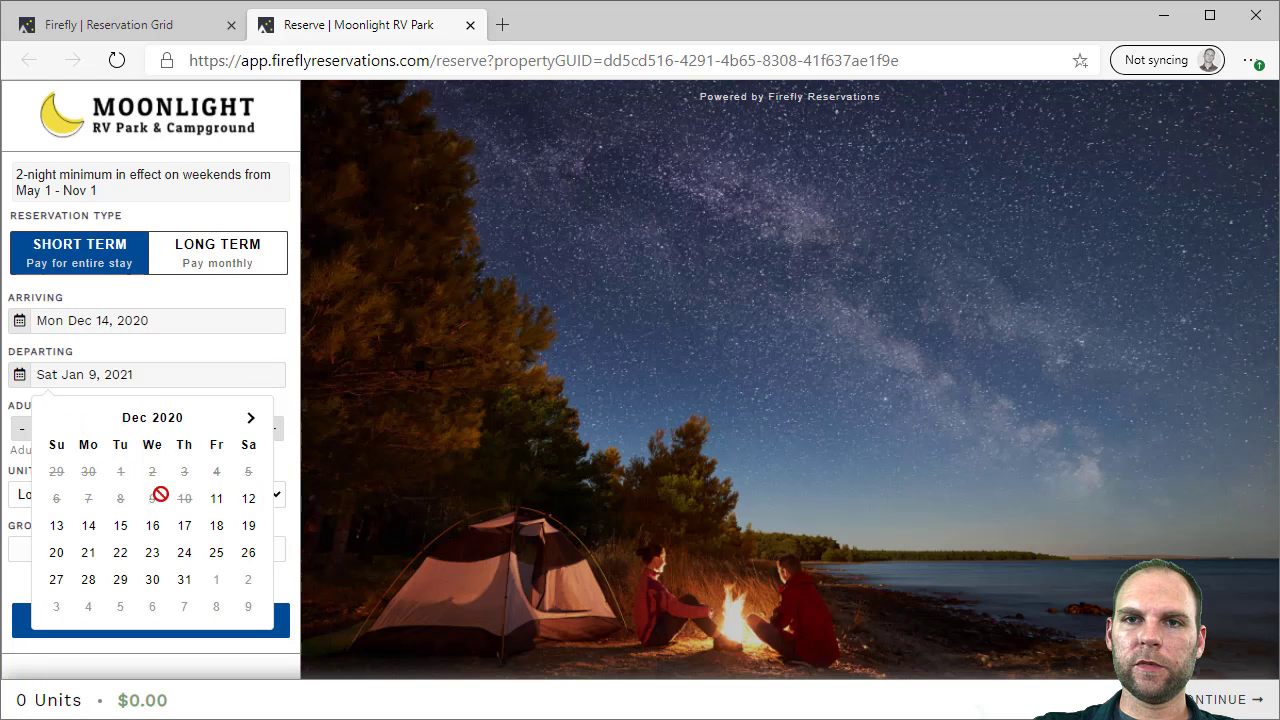
left_click(217, 527)
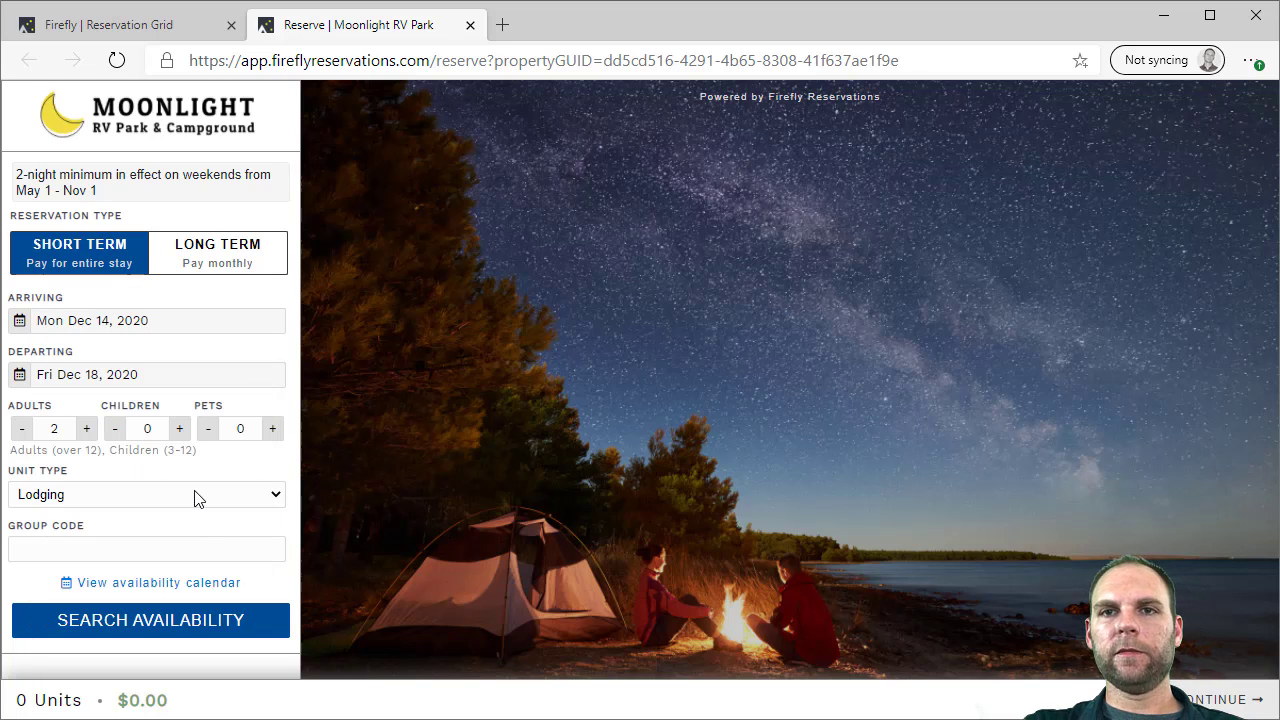
left_click(126, 626)
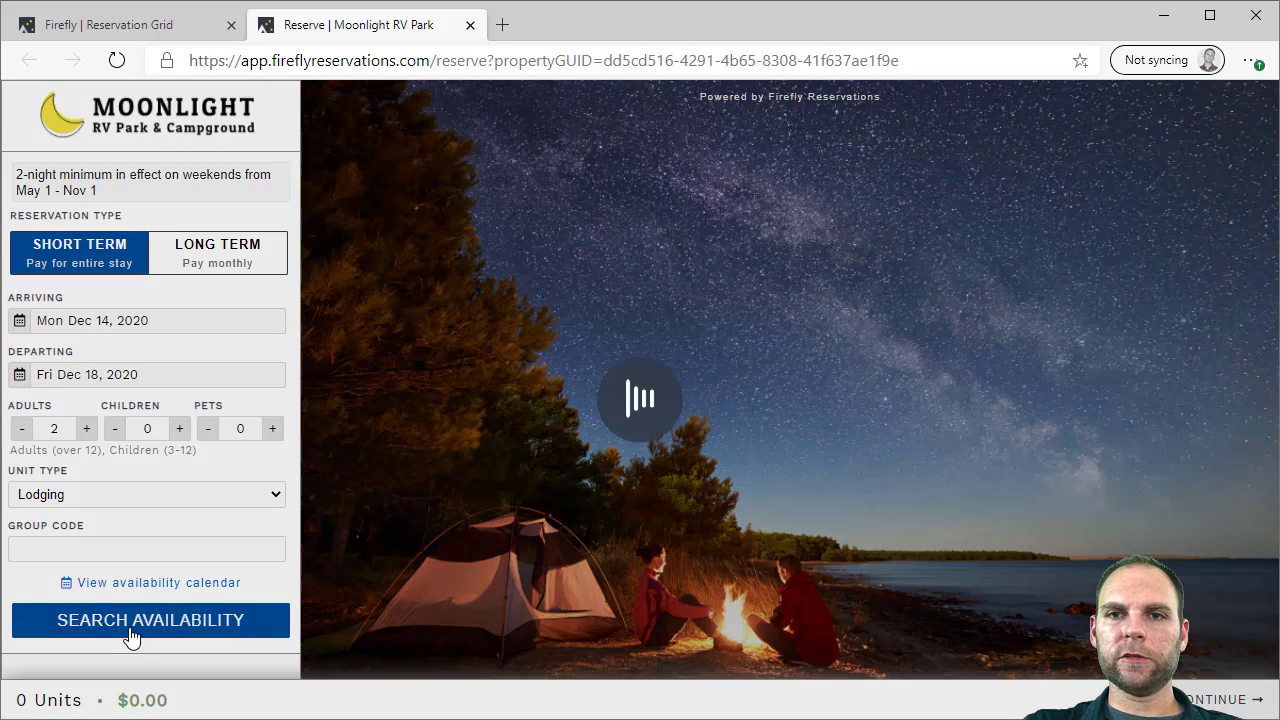
scroll(811, 417, "down", 8)
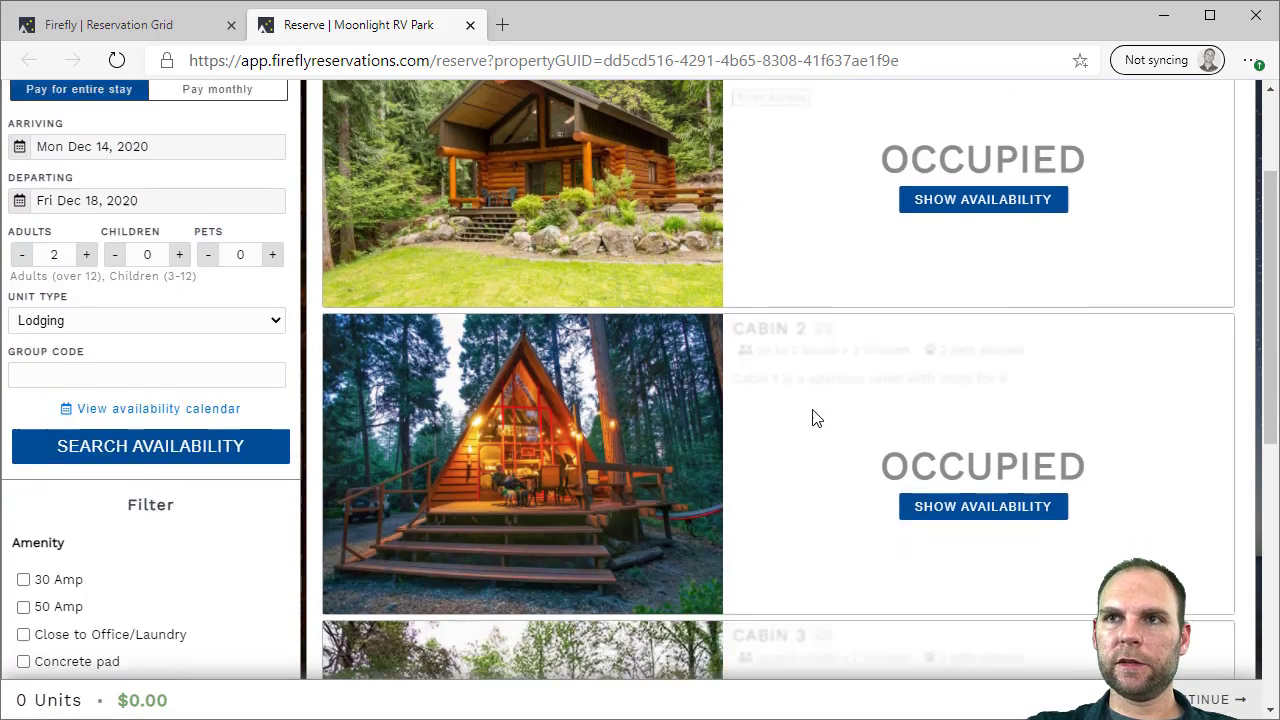
scroll(811, 417, "up", 3)
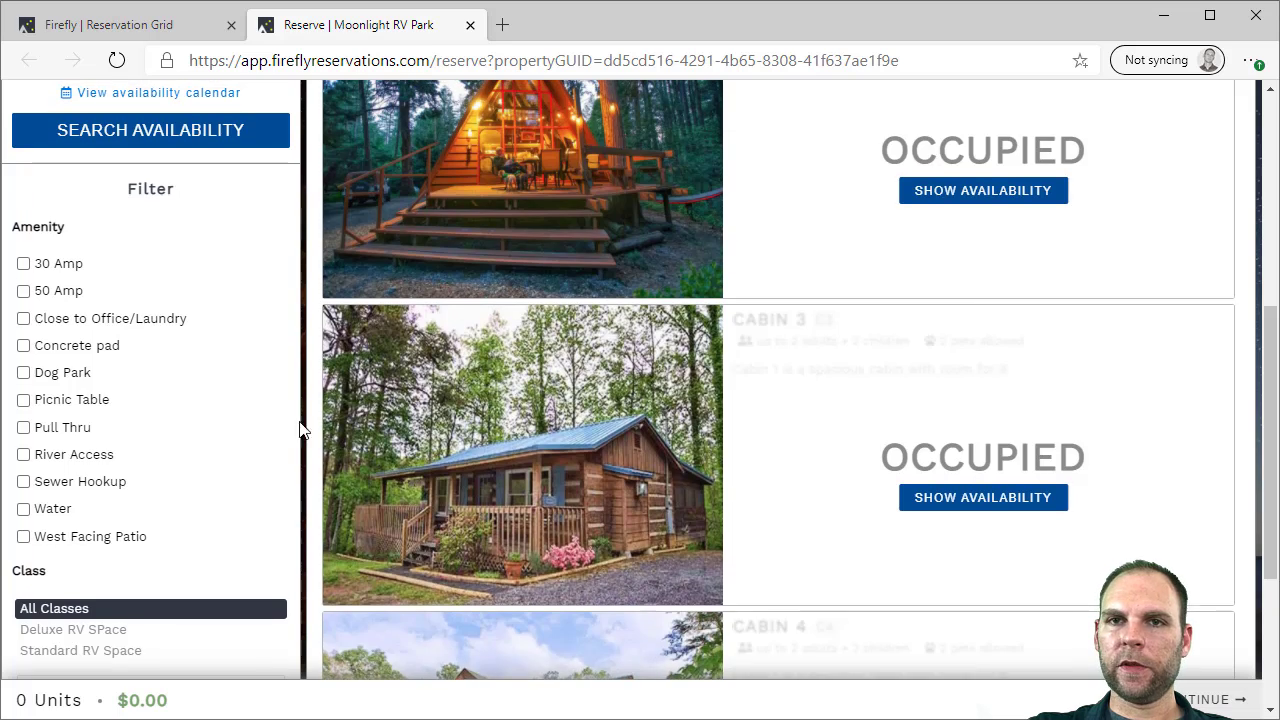
scroll(250, 415, "up", 3)
Search again with group code SMITH to reveal the held cabins, then close the portal
left_click(110, 349)
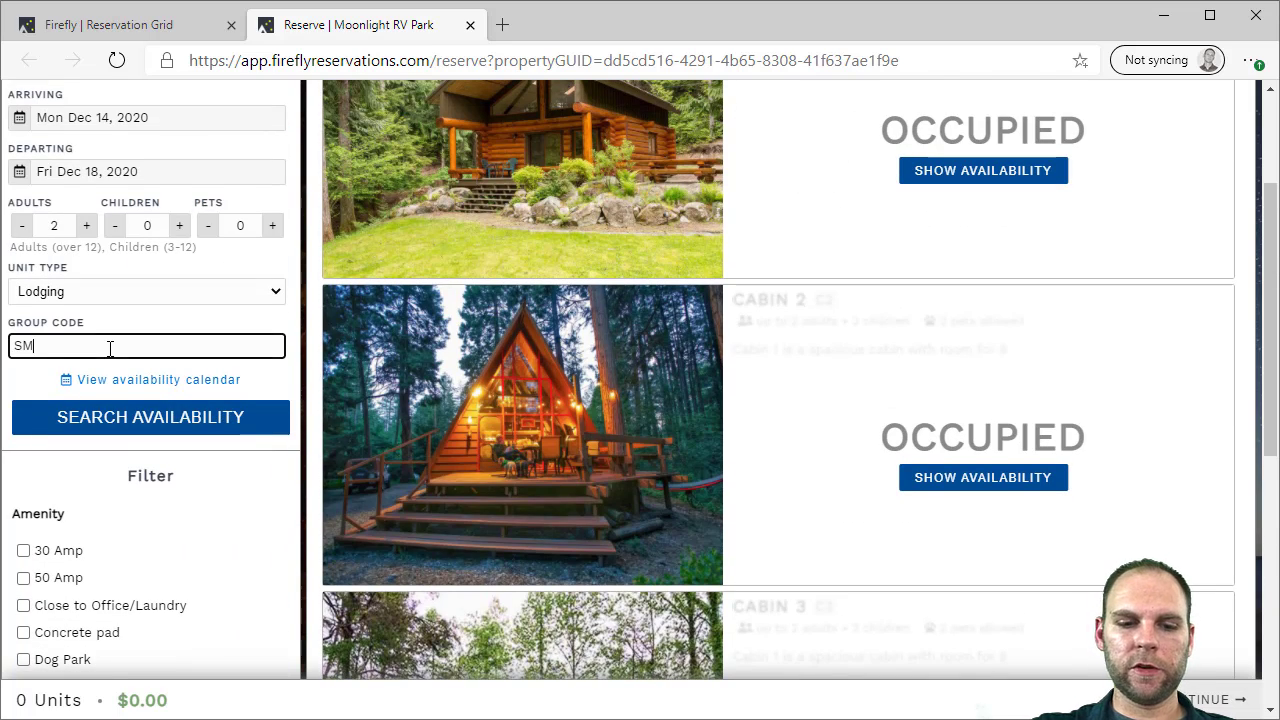
left_click(94, 417)
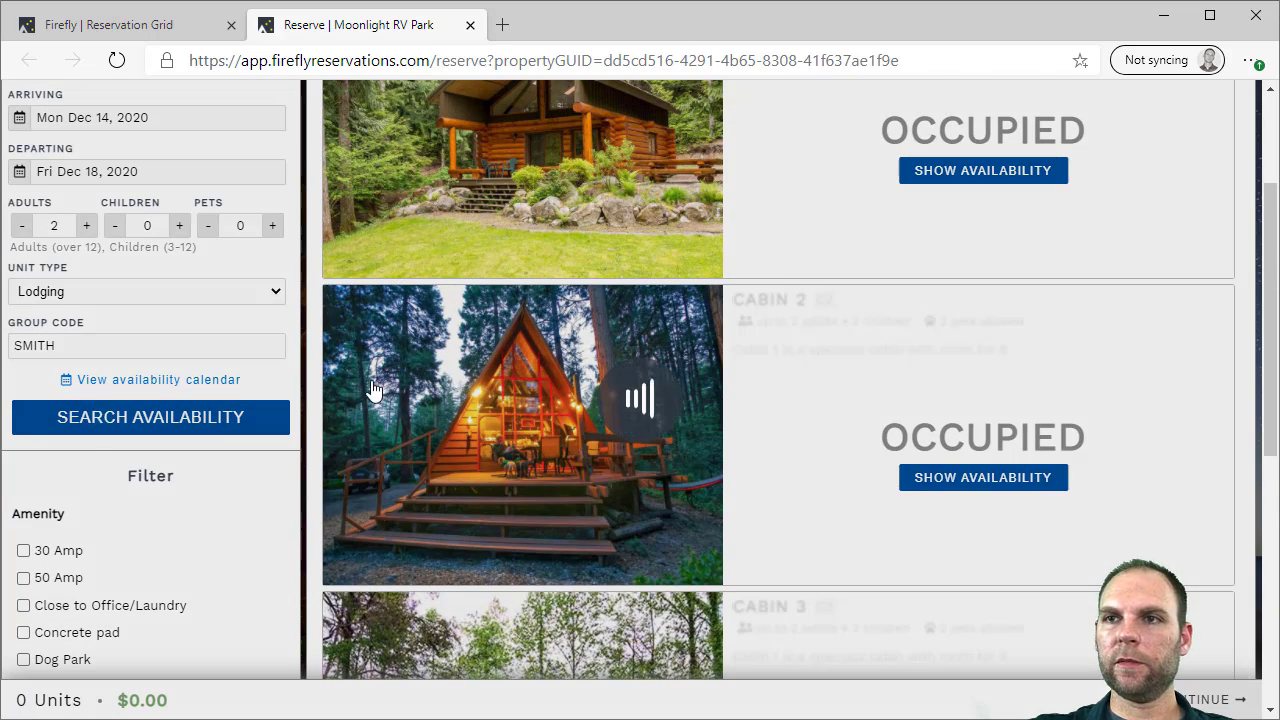
scroll(949, 322, "down", 2)
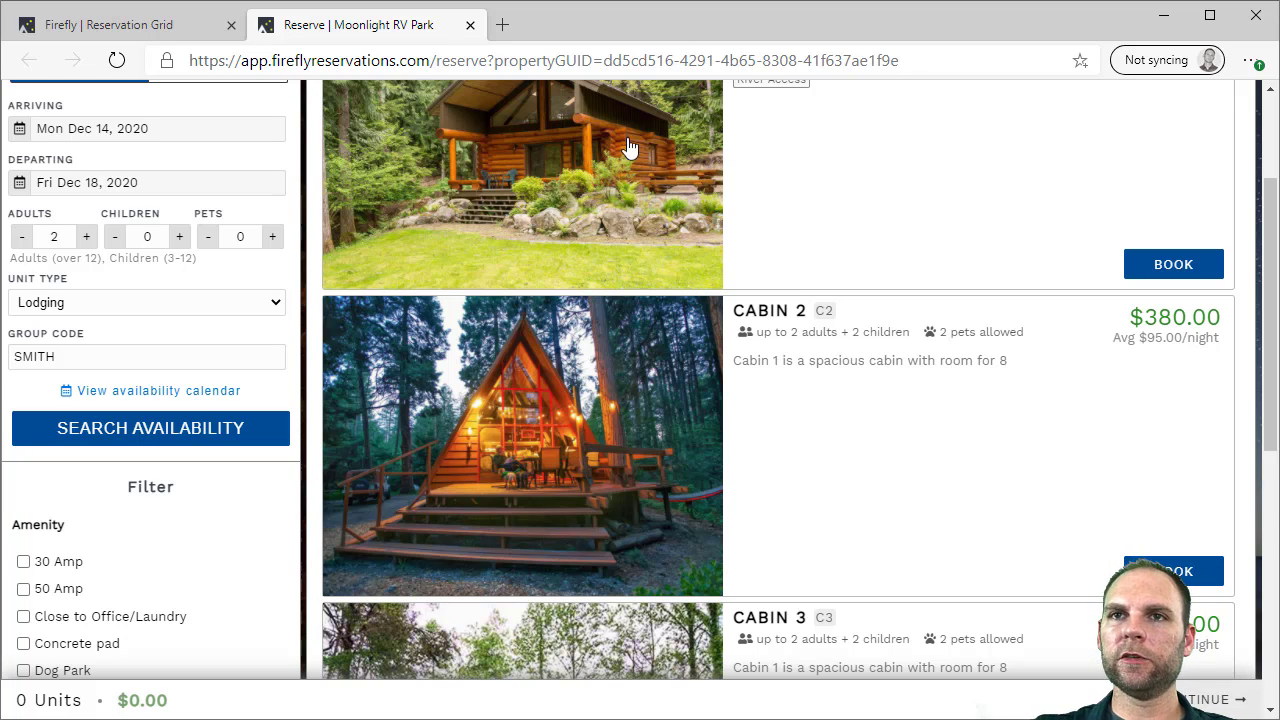
left_click(470, 24)
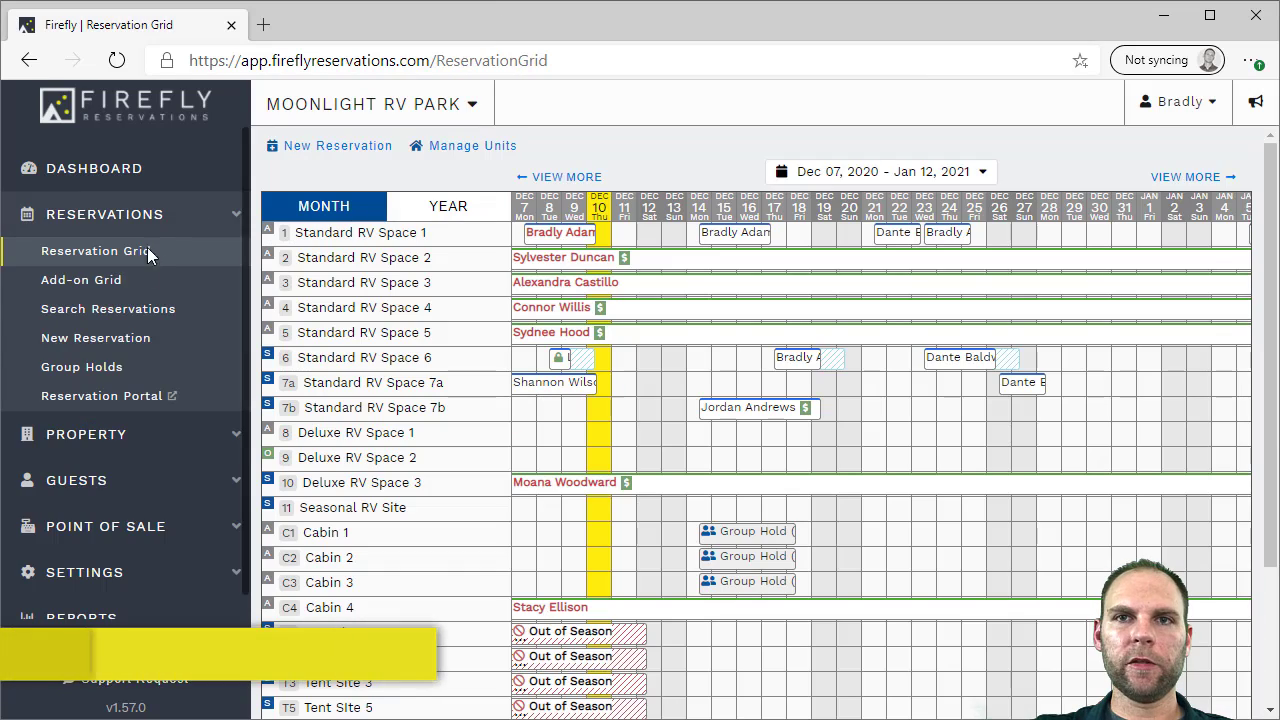
Start a new blocked unit group active from Jan 10 to Jan 16, 2021
left_click(113, 436)
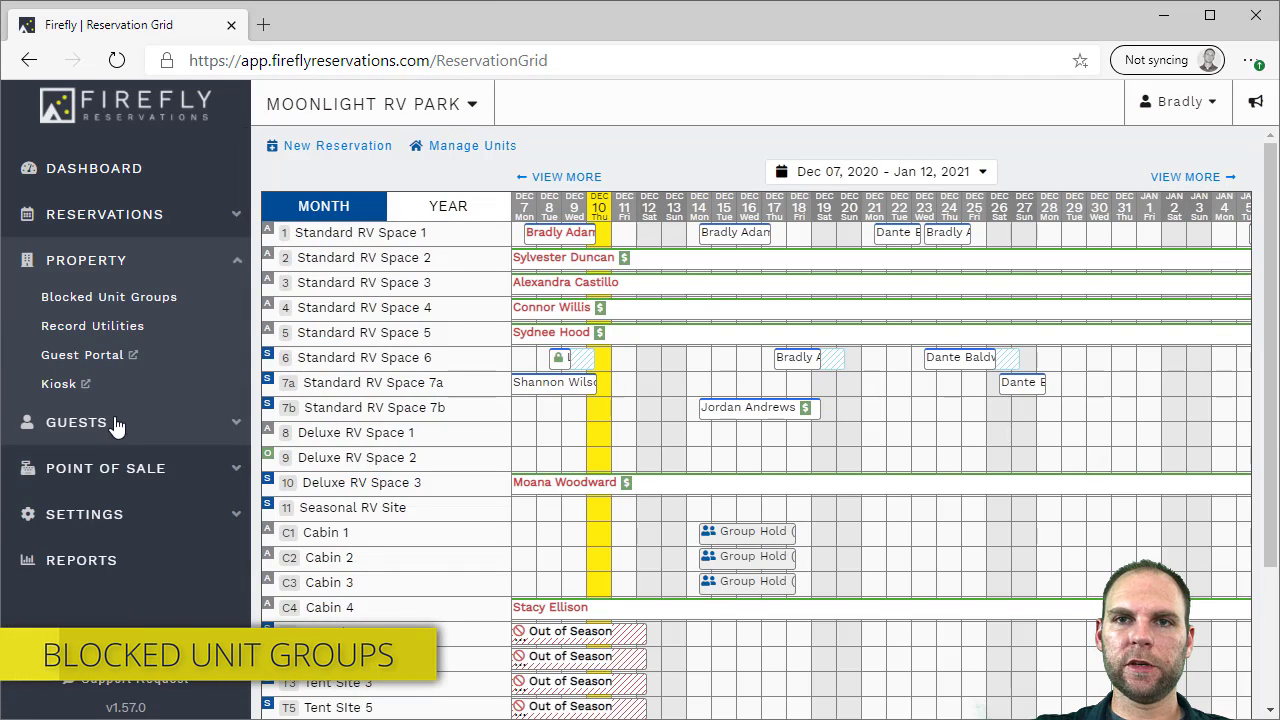
left_click(88, 310)
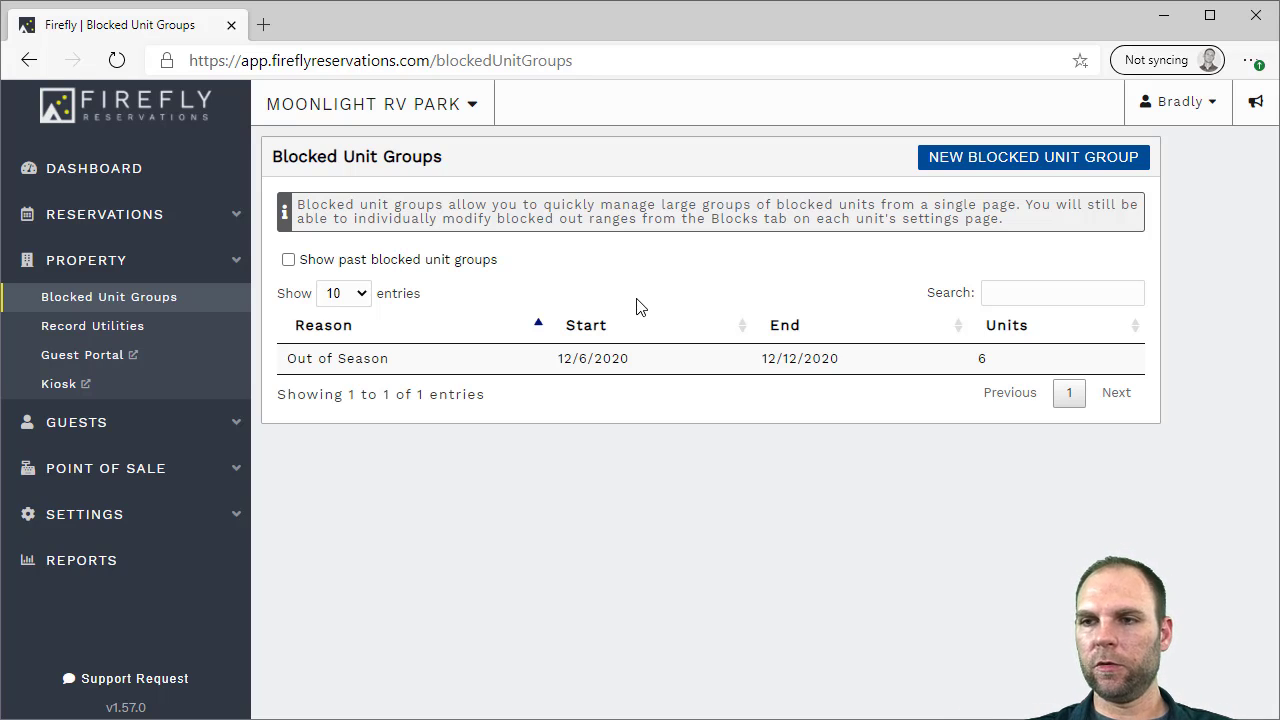
left_click(952, 158)
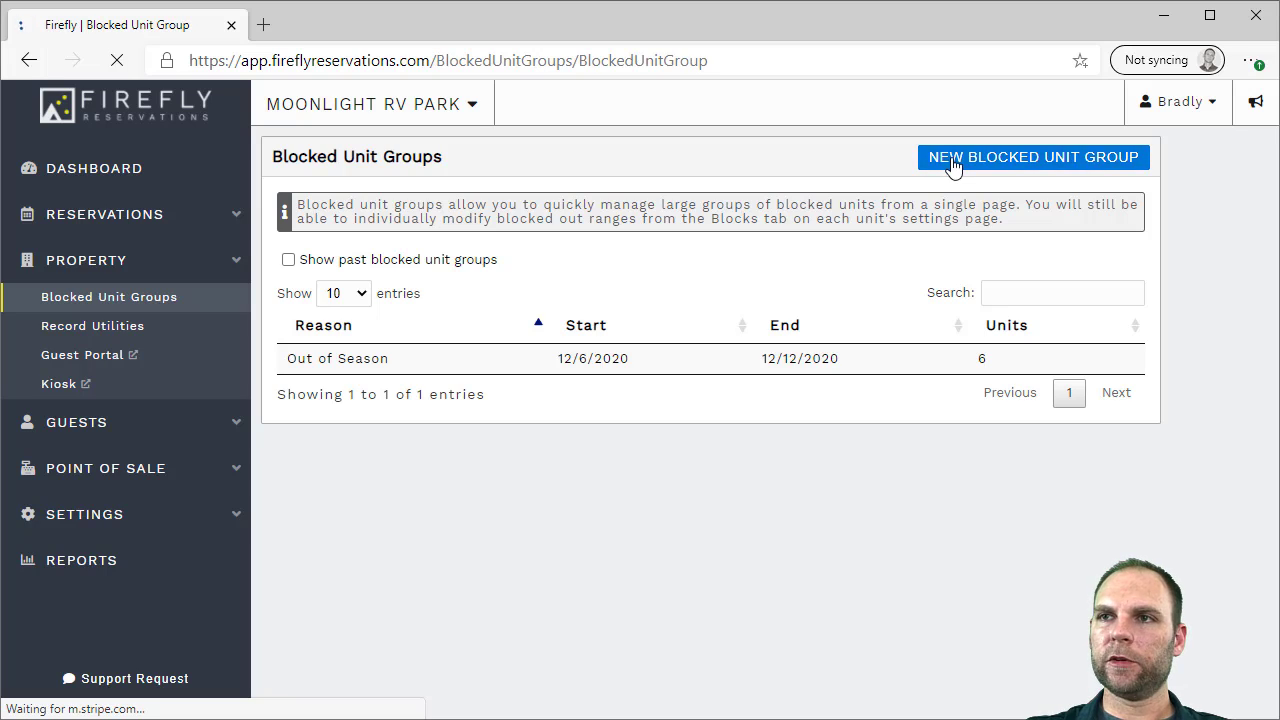
left_click(521, 262)
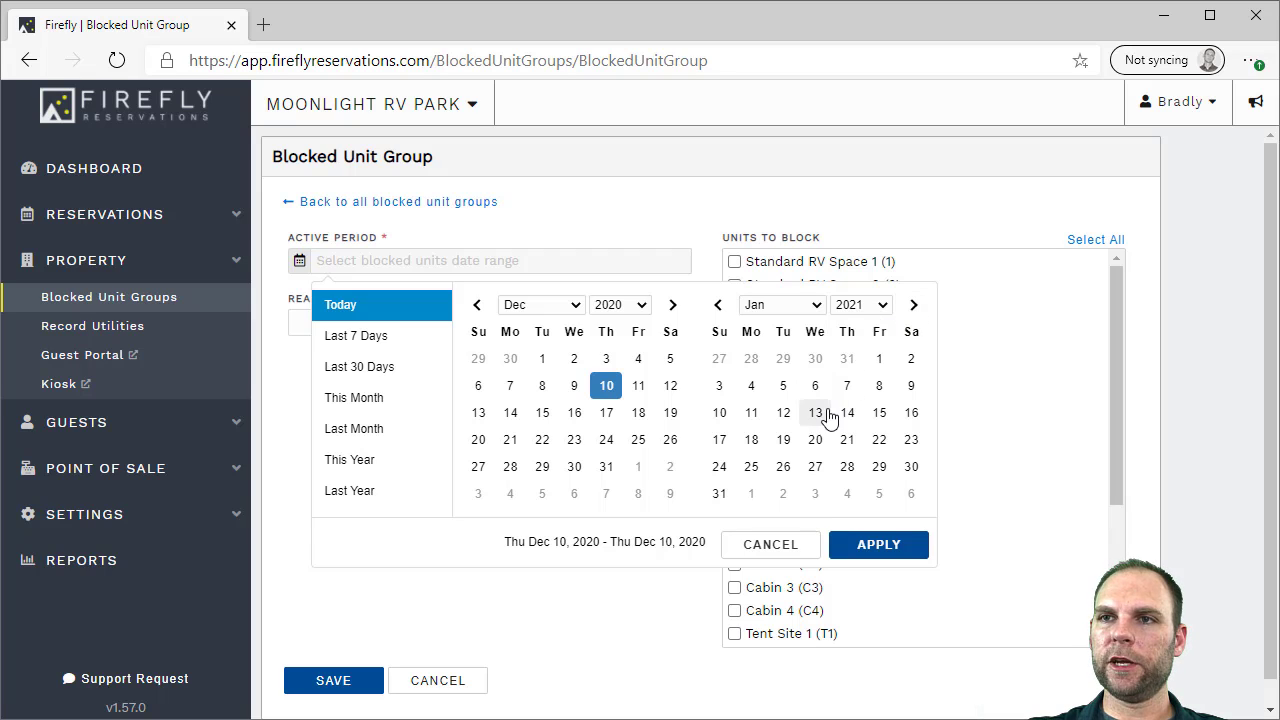
left_click(719, 412)
left_click(911, 412)
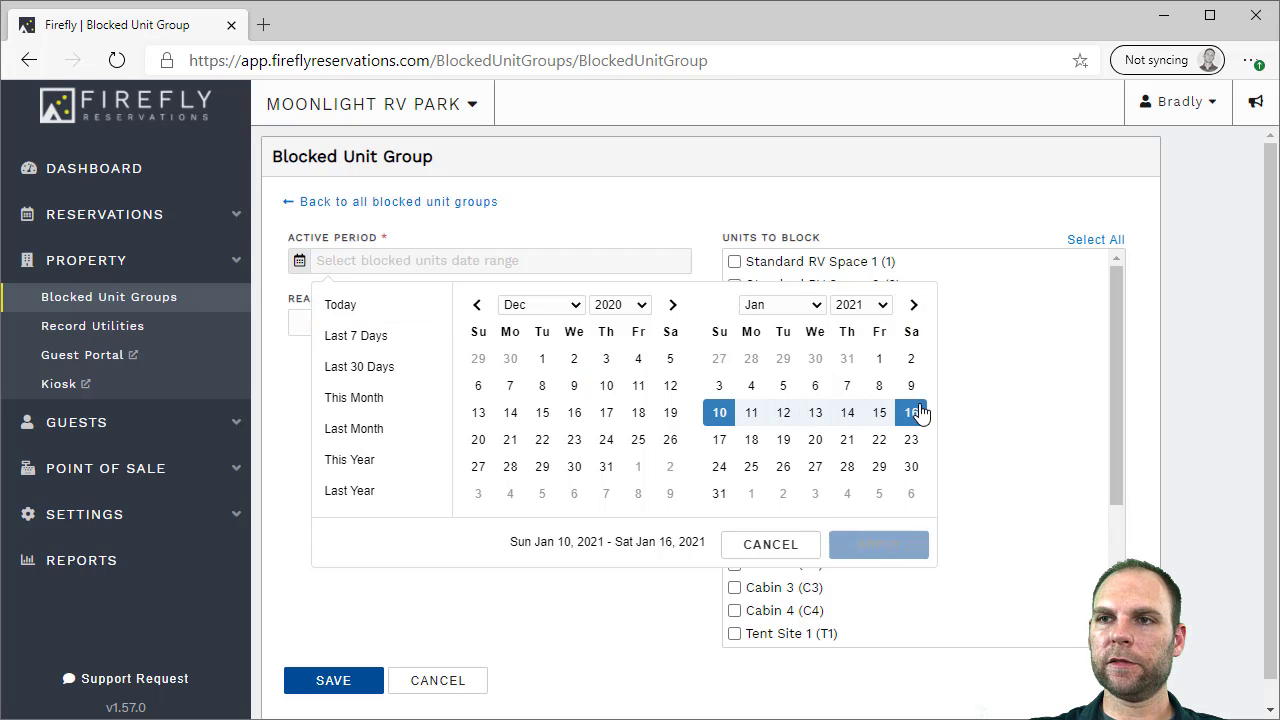
left_click(878, 547)
Set the reason to Closed, include Tent Sites 1, 2, 3, 5, 6 and 7, and save
left_click(410, 320)
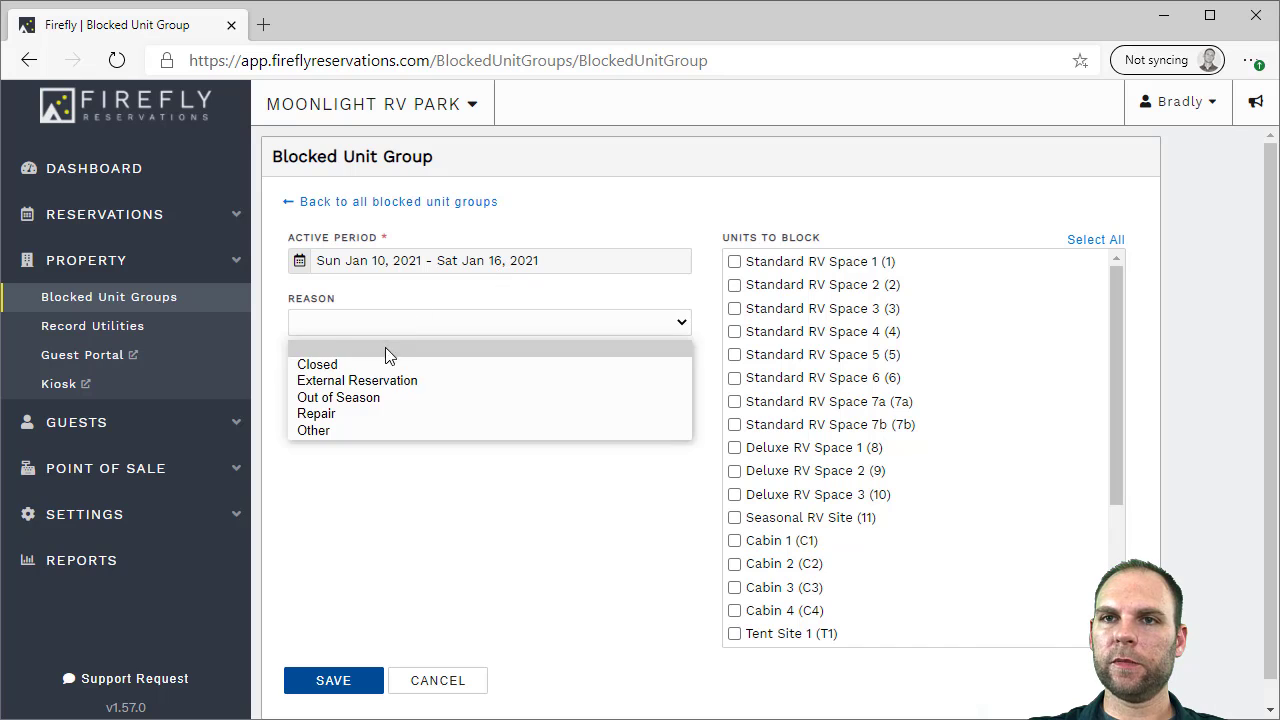
left_click(362, 366)
scroll(943, 445, "down", 1)
scroll(943, 446, "down", 3)
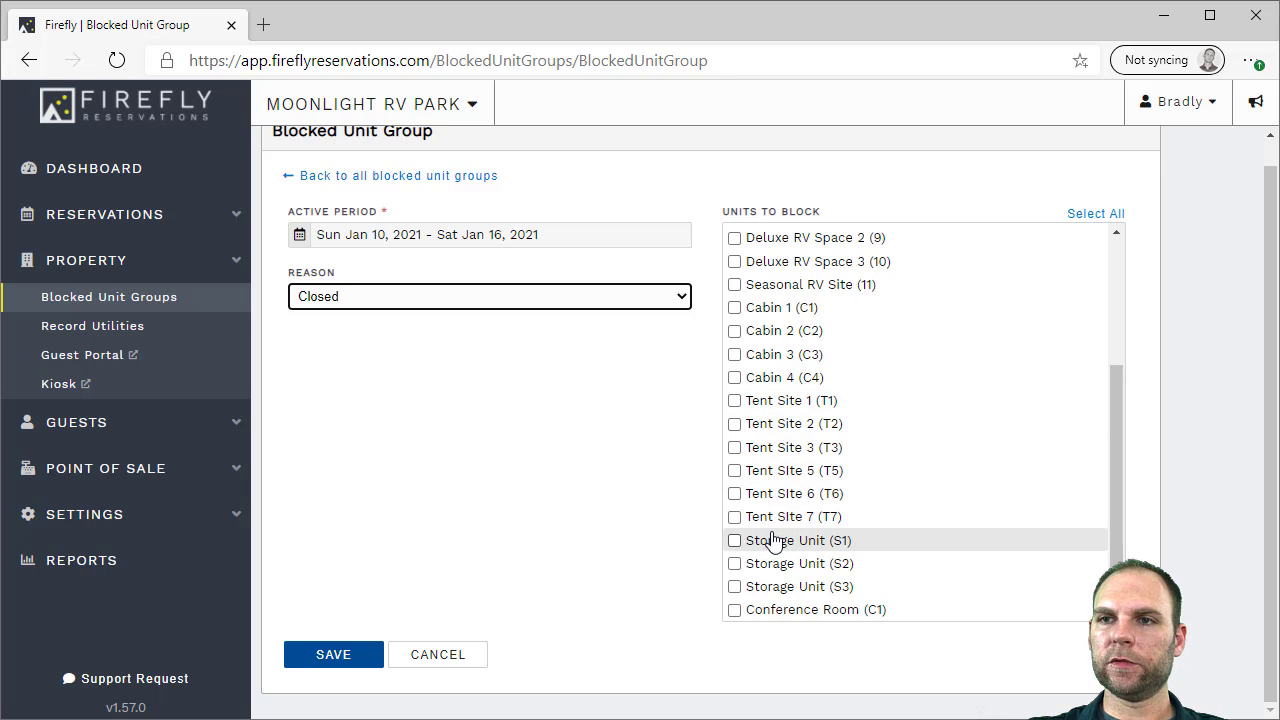
left_click(772, 516)
left_click(770, 493)
left_click(768, 470)
left_click(766, 447)
left_click(764, 423)
left_click(764, 401)
left_click(368, 655)
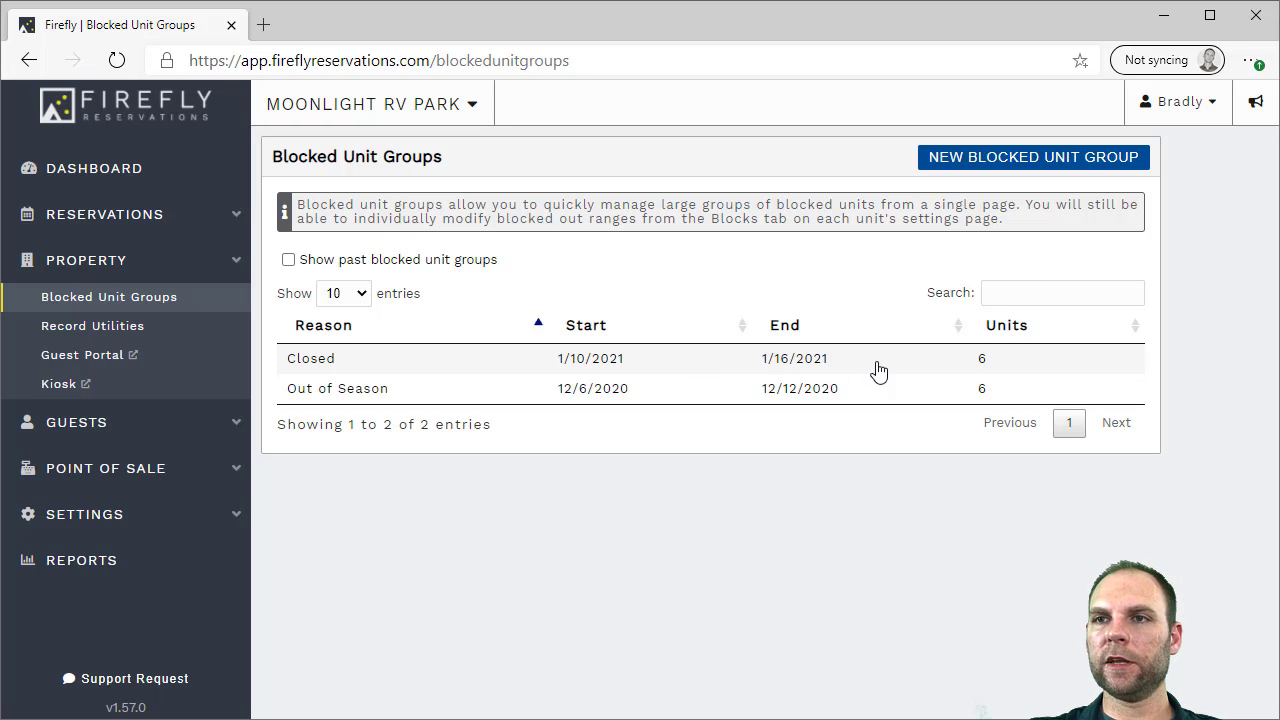
left_click(150, 220)
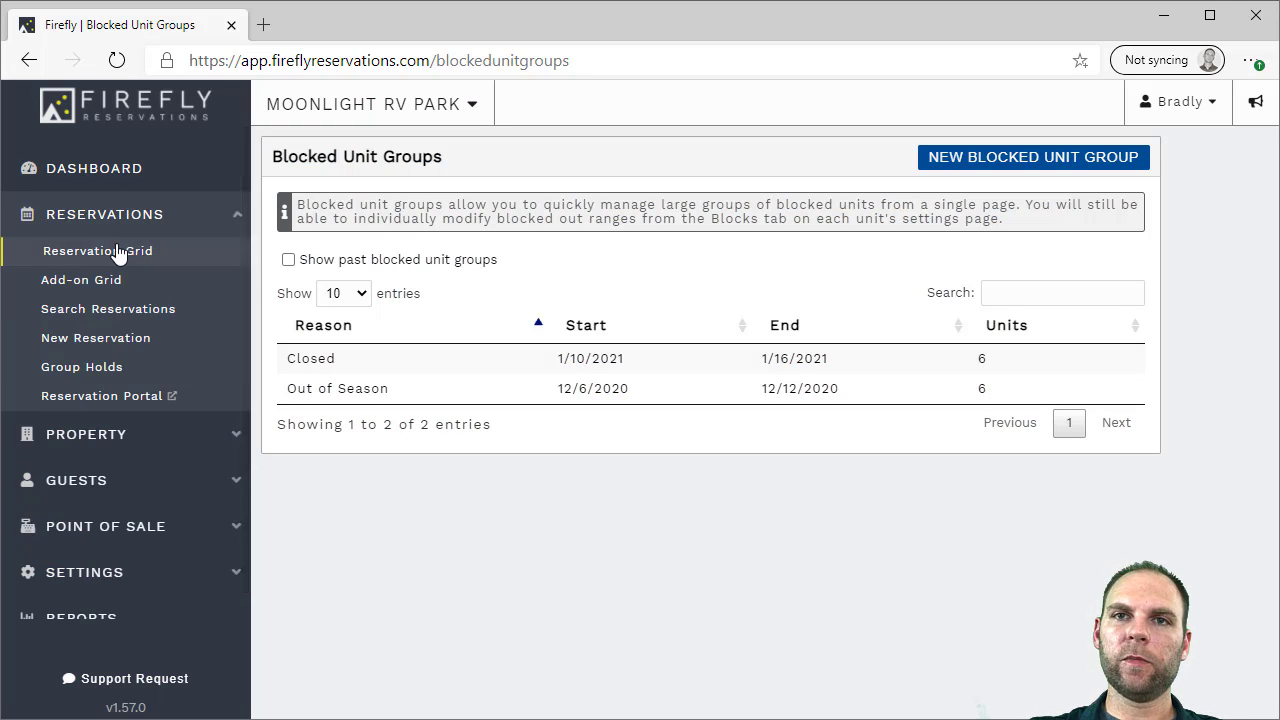
left_click(118, 250)
scroll(686, 389, "down", 2)
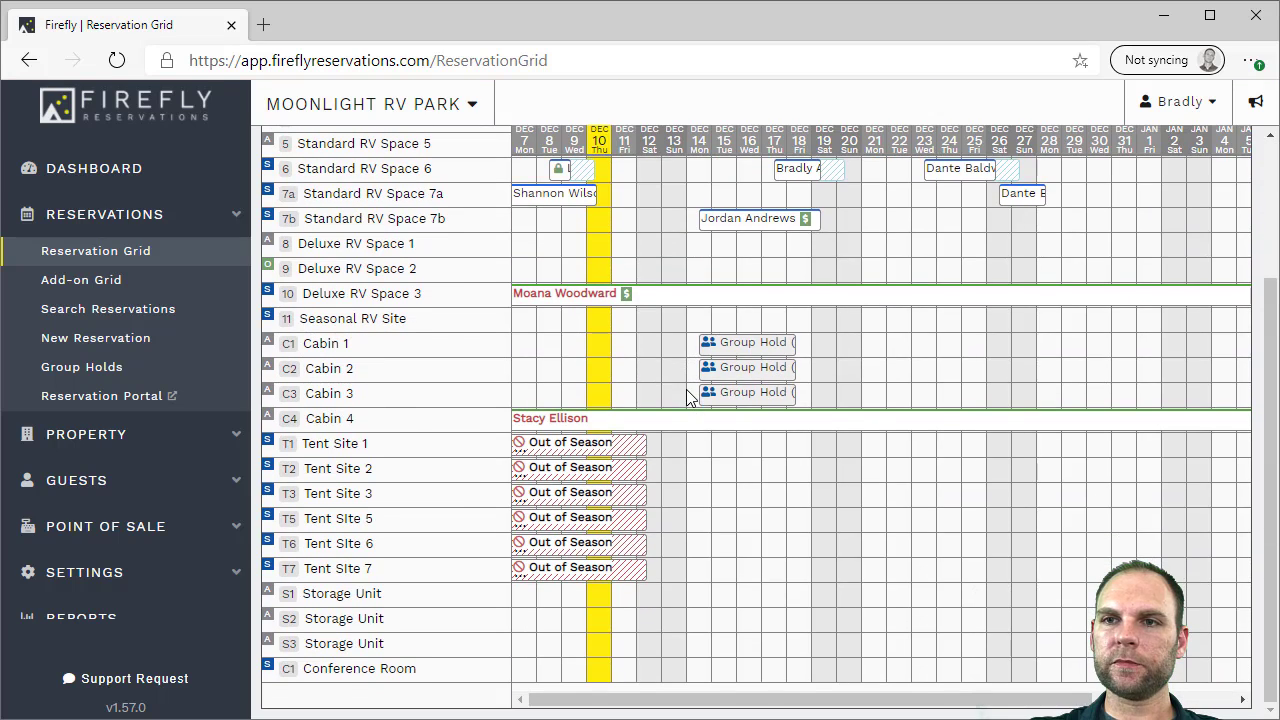
scroll(971, 480, "up", 2)
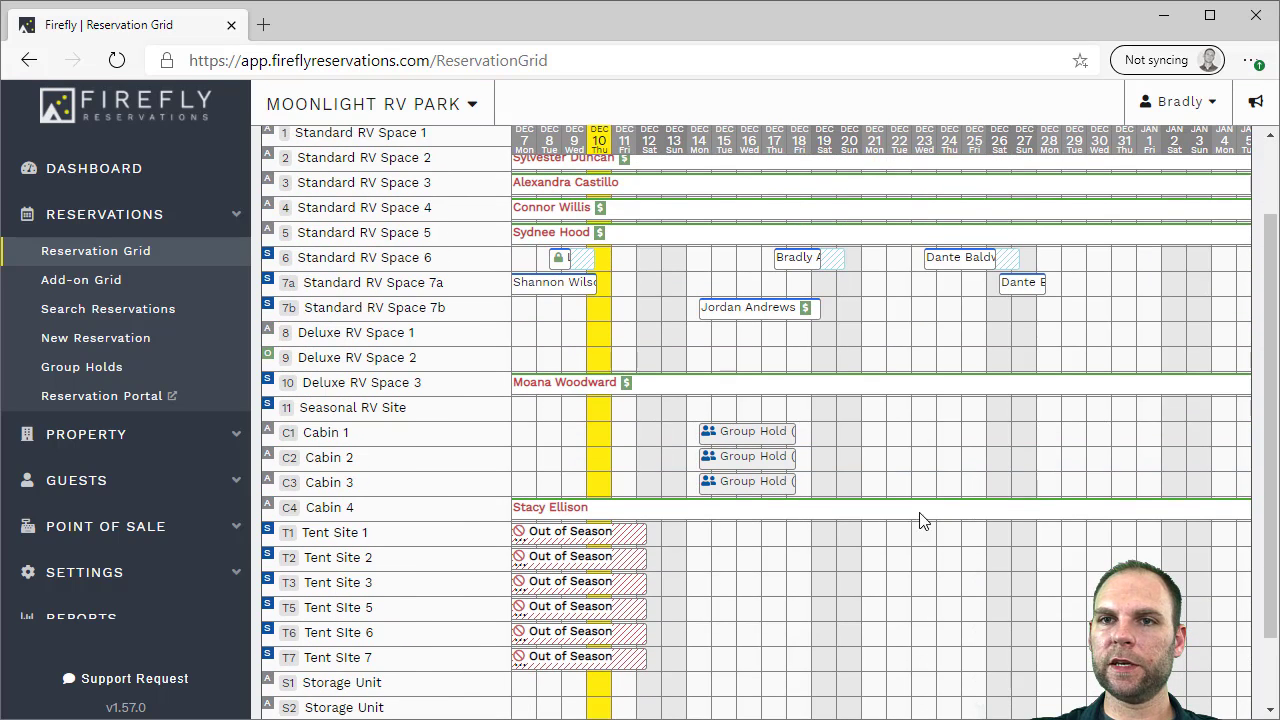
mouse_move(590, 541)
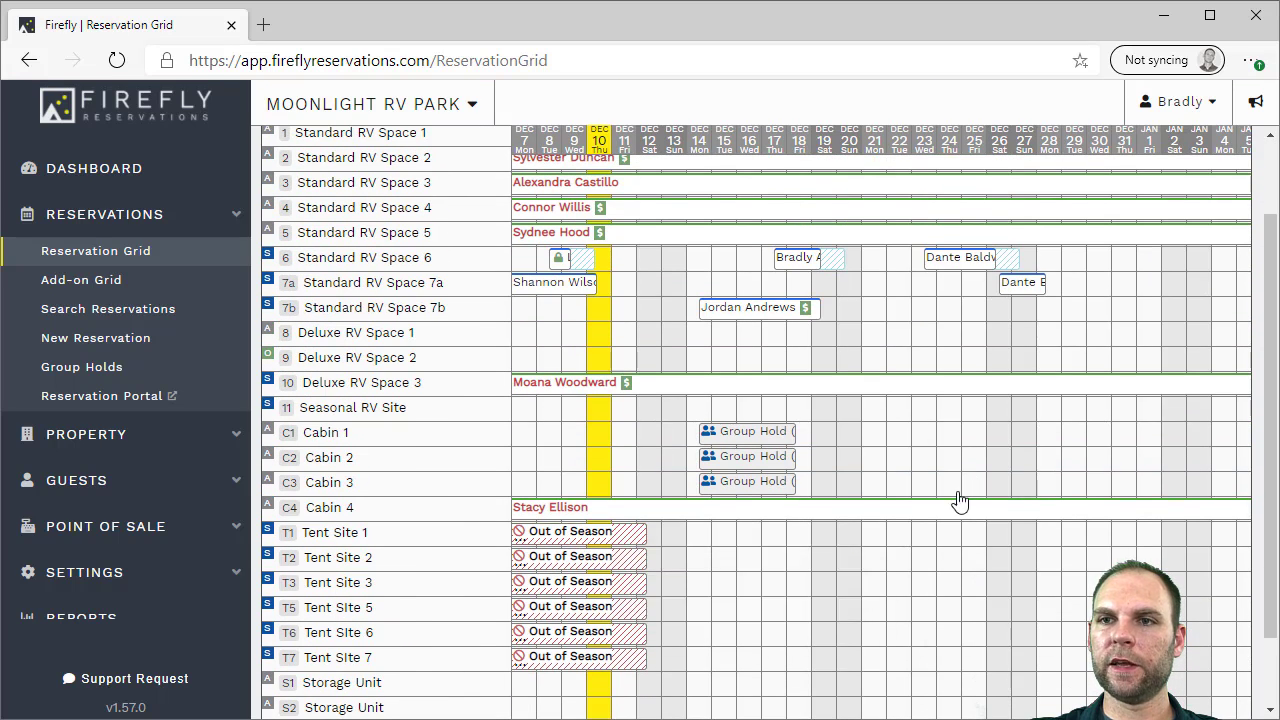
scroll(1210, 212, "up", 2)
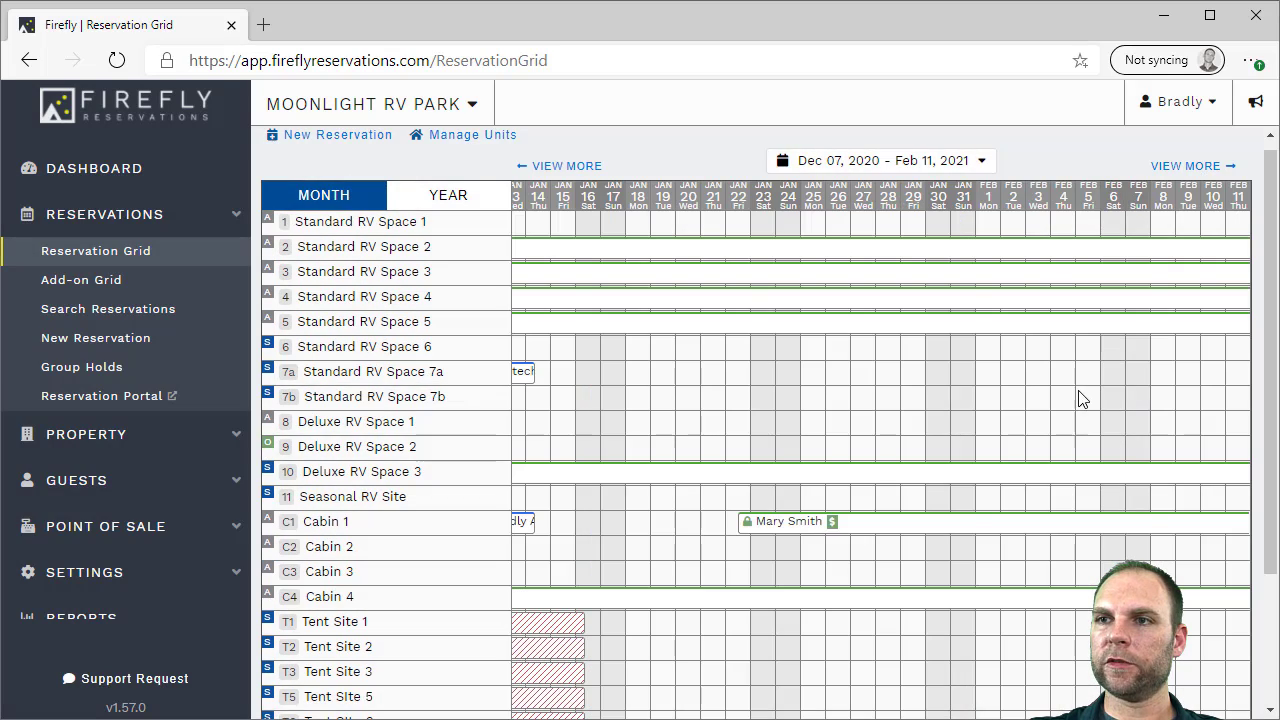
scroll(1078, 400, "down", 2)
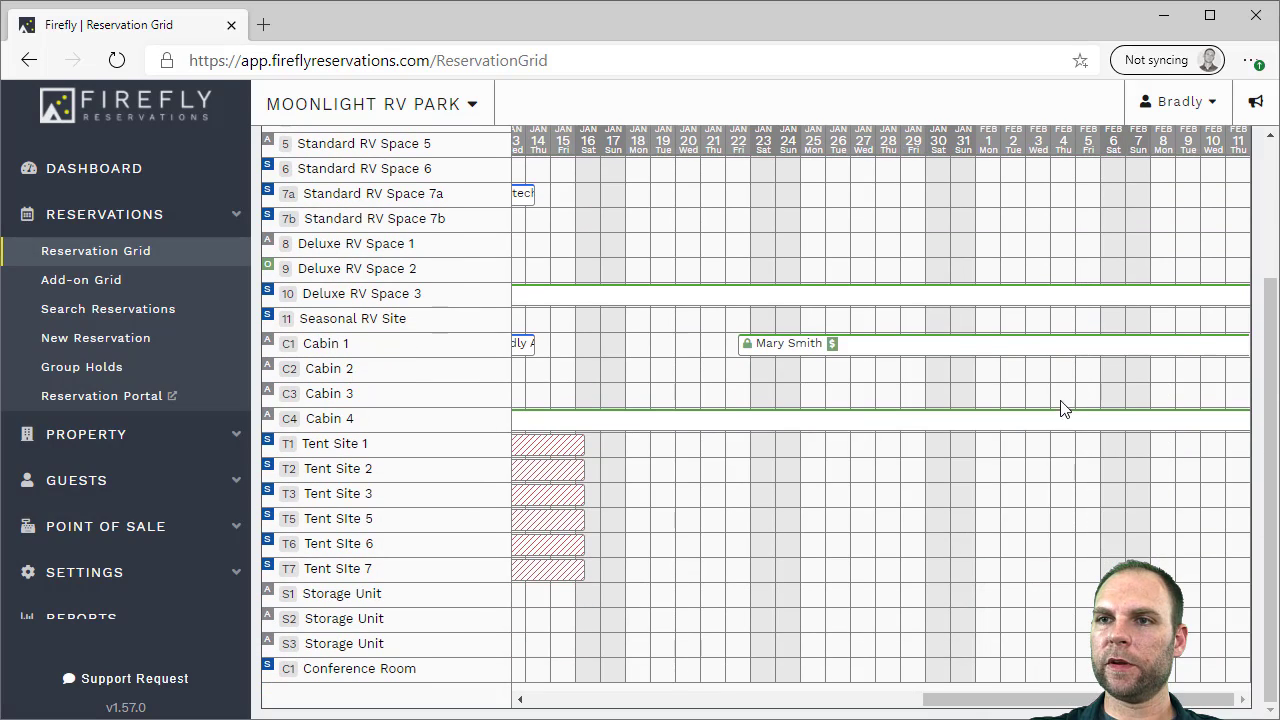
scroll(957, 703, "left", 5)
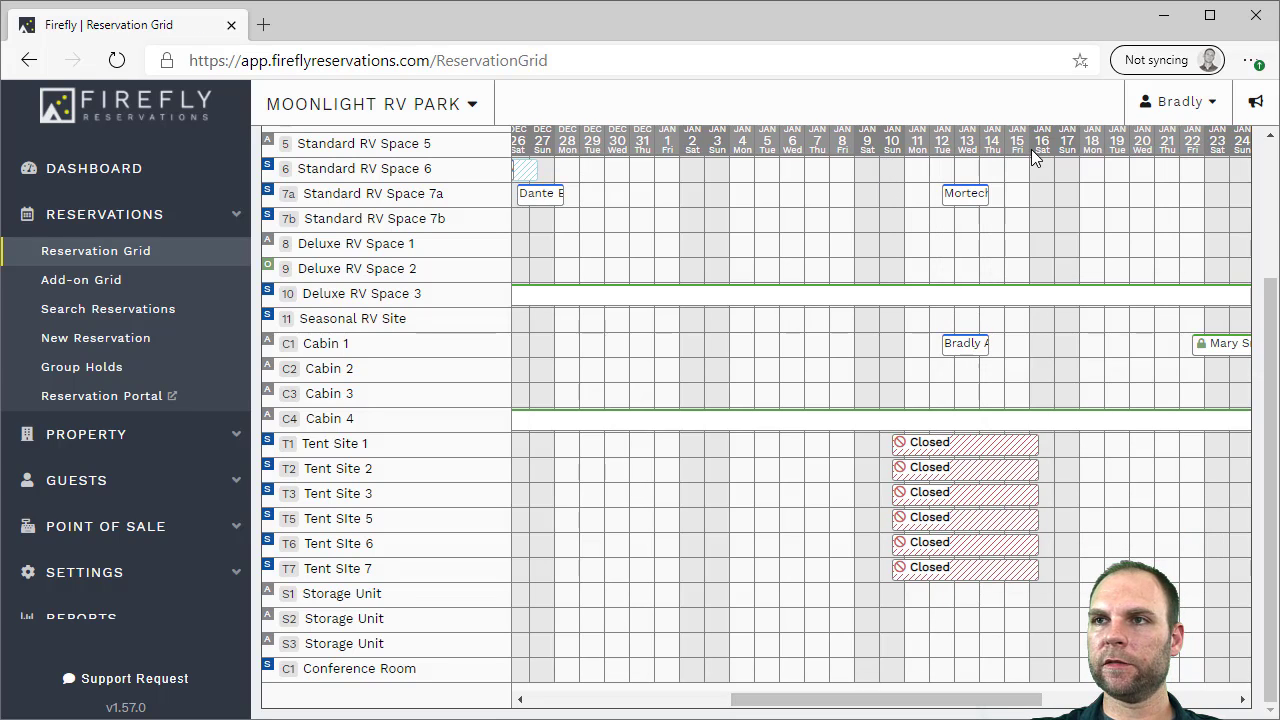
mouse_move(917, 484)
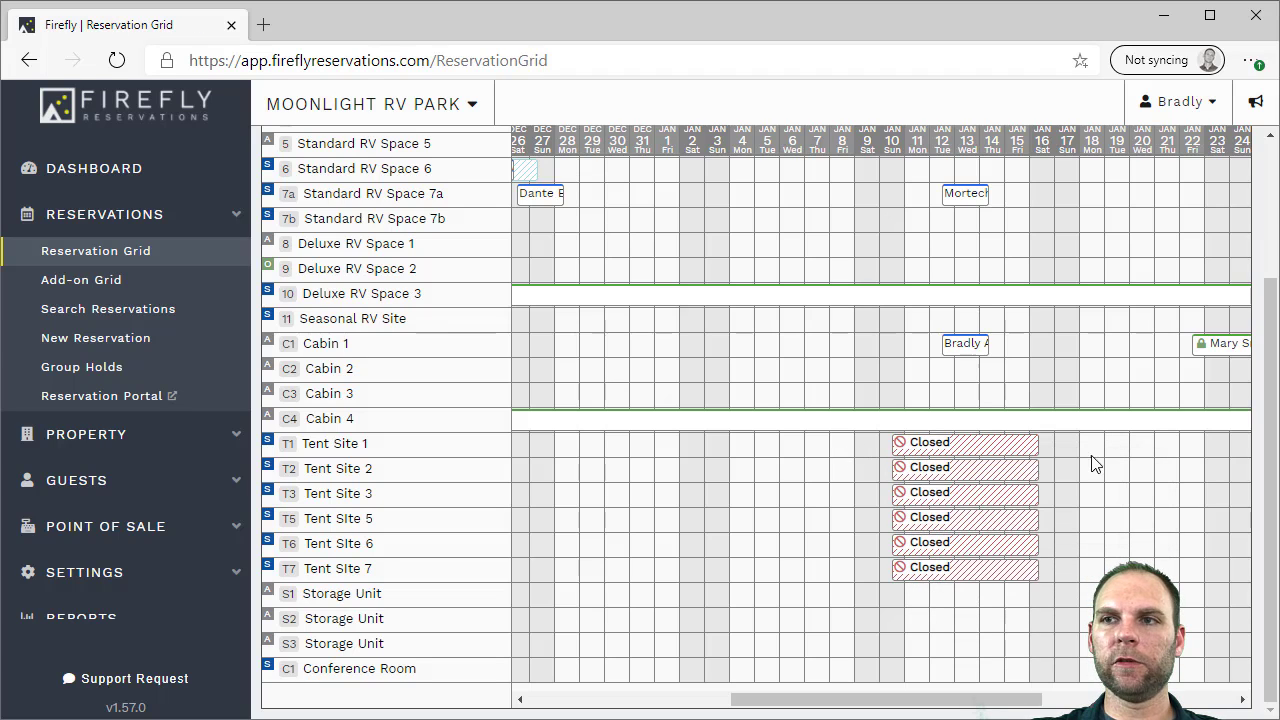
left_click(1005, 467)
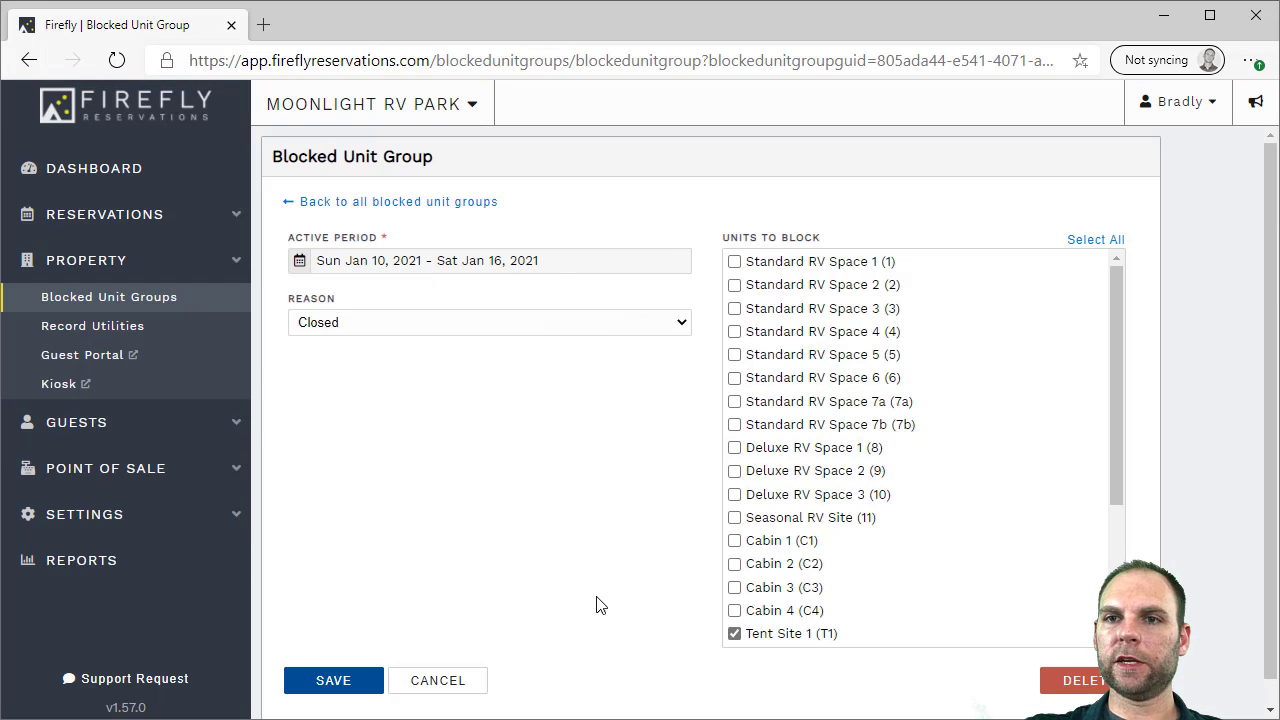
left_click(450, 680)
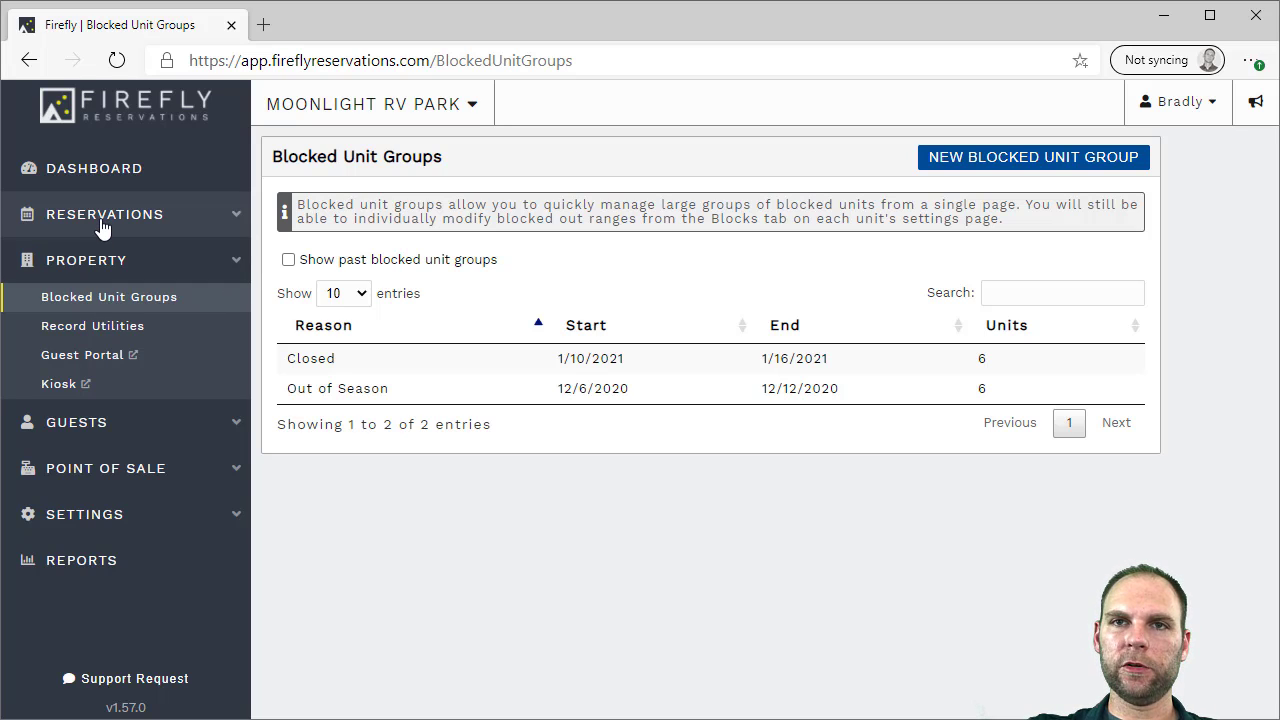
Record Electricity utilities and assign Standard RV Space 4 to its ongoing Apr 06, 2020 reservation
left_click(92, 328)
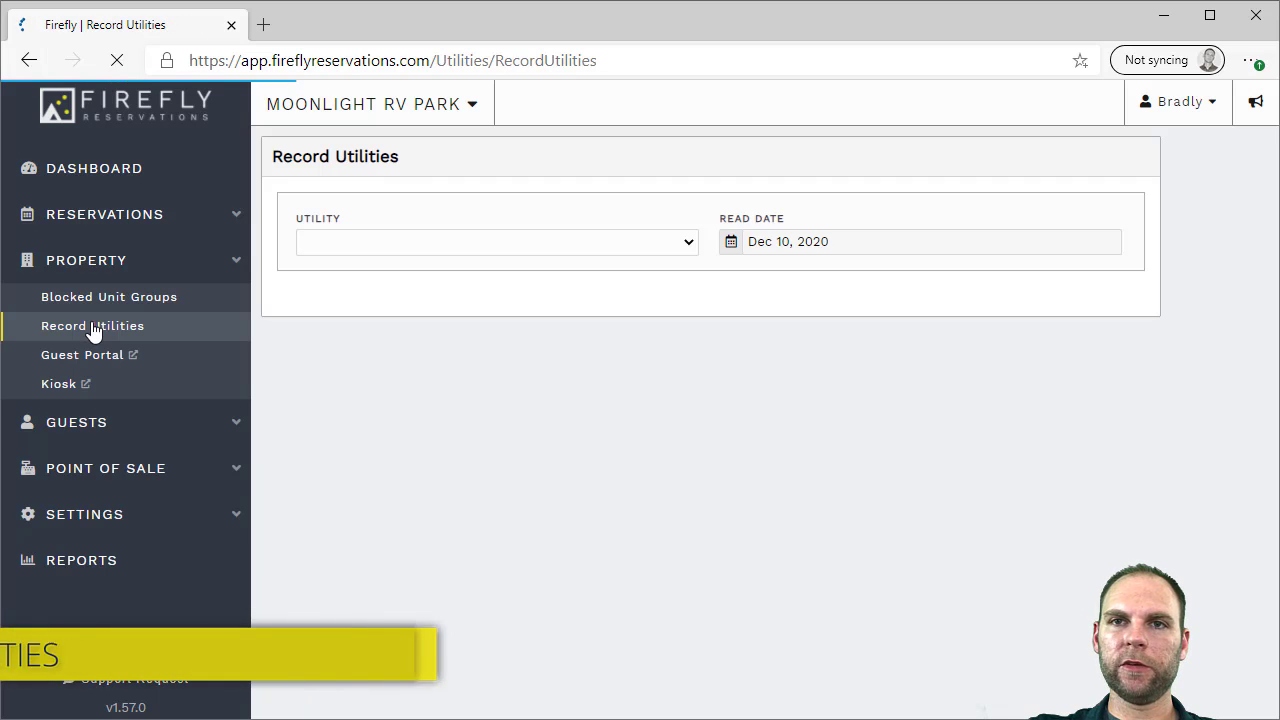
left_click(394, 243)
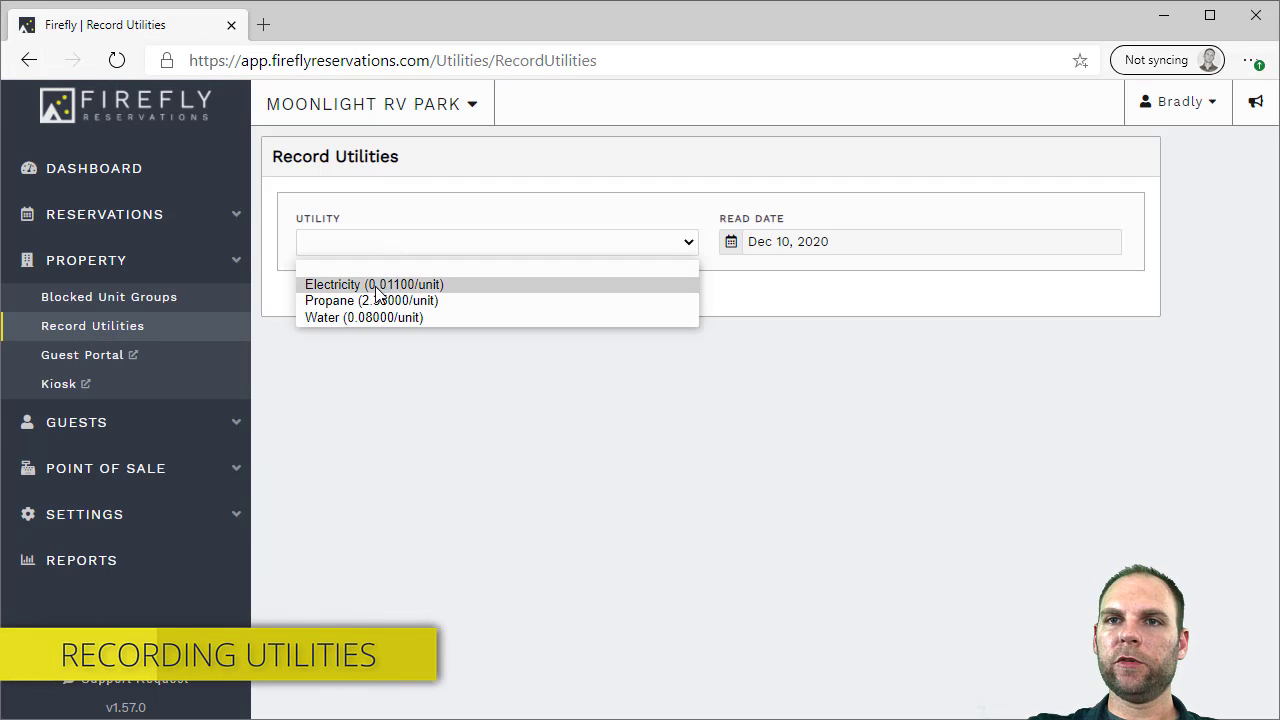
left_click(376, 287)
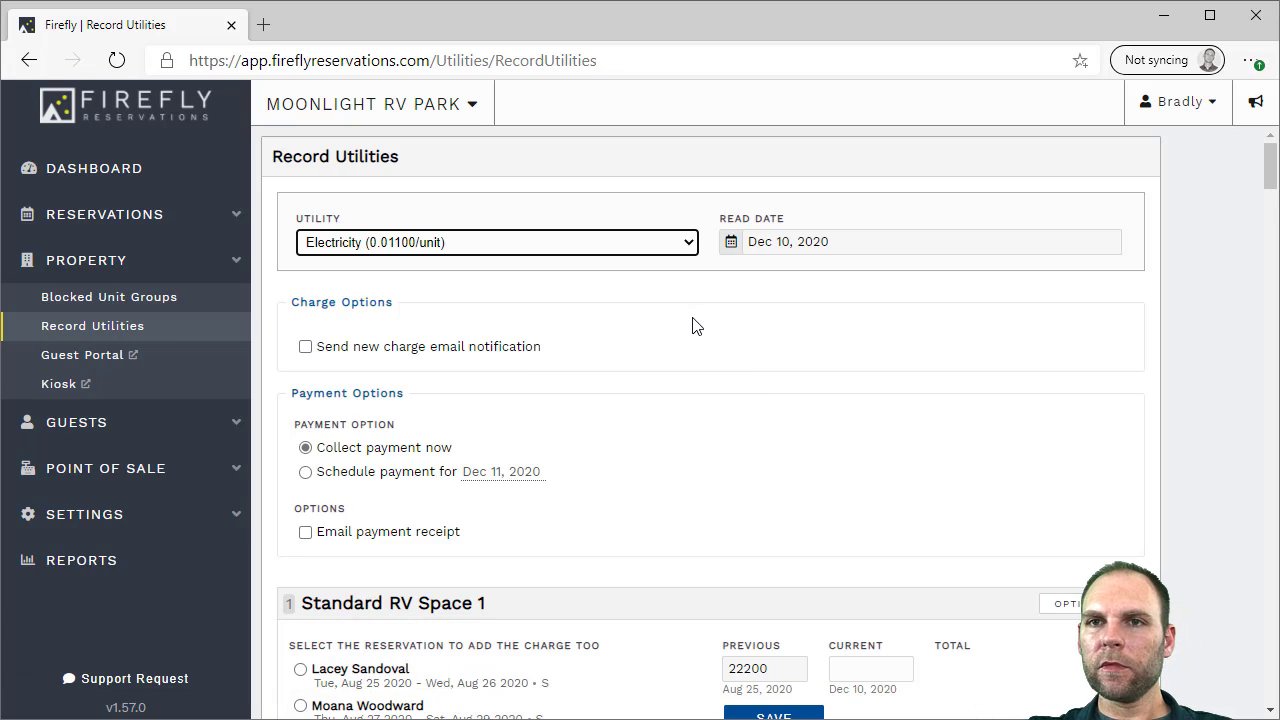
scroll(697, 325, "down", 1)
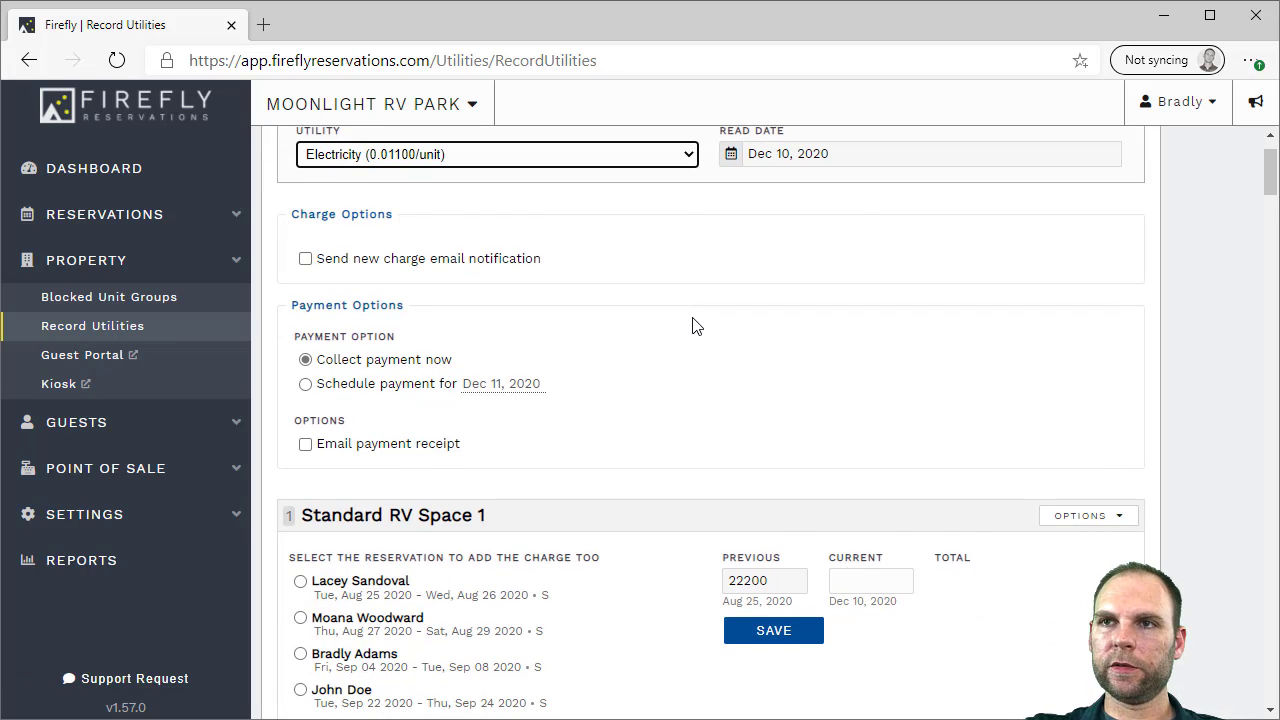
scroll(697, 325, "down", 3)
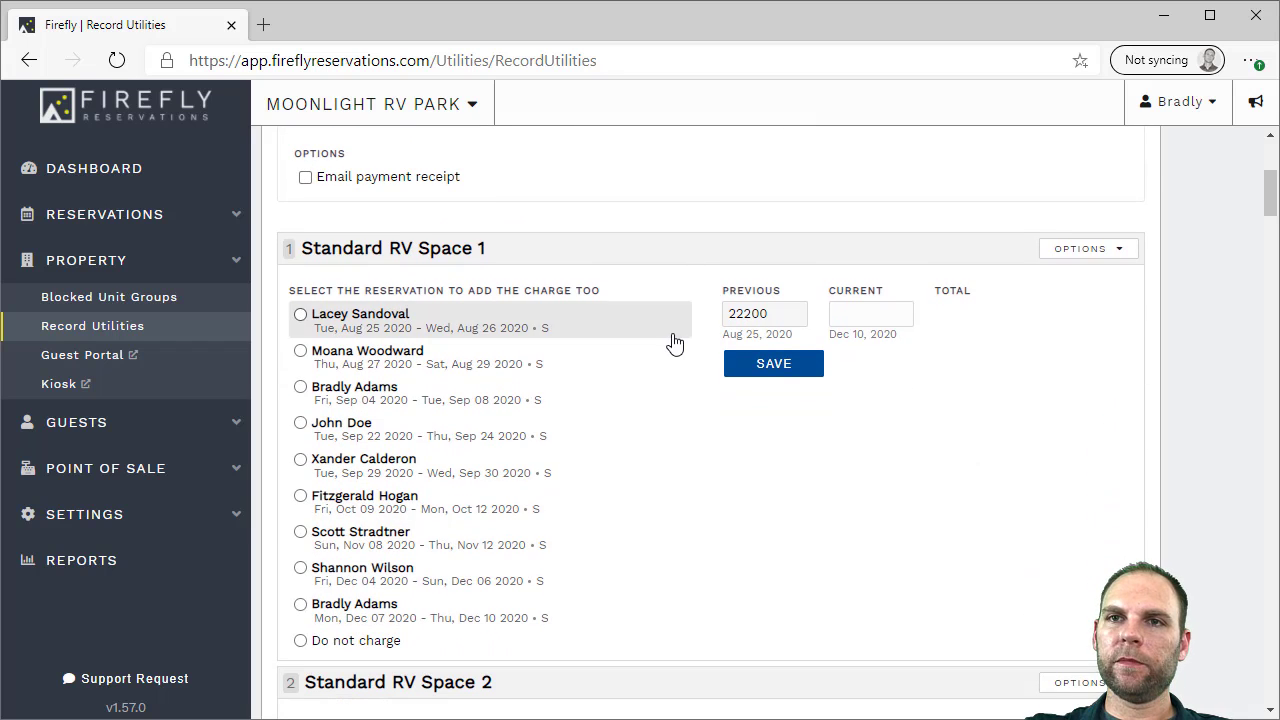
left_click_drag(1271, 203, 1264, 265)
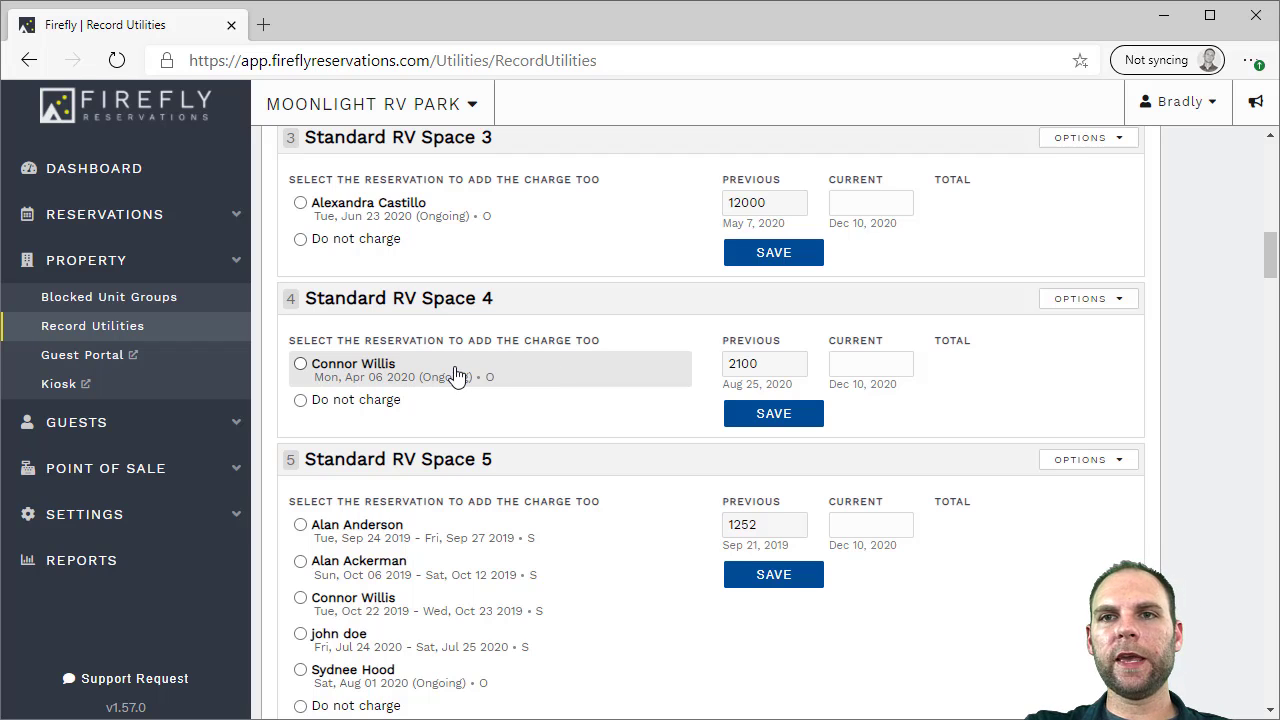
left_click_drag(735, 389, 752, 390)
left_click(752, 390)
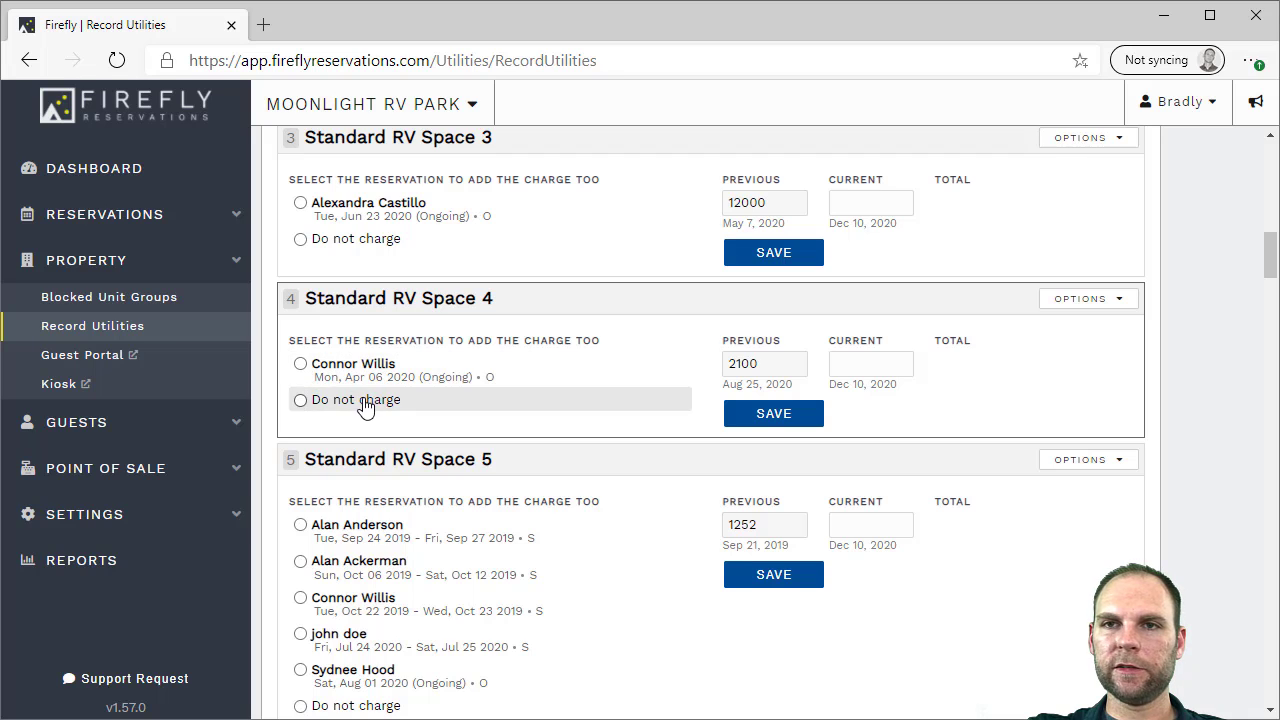
left_click(336, 371)
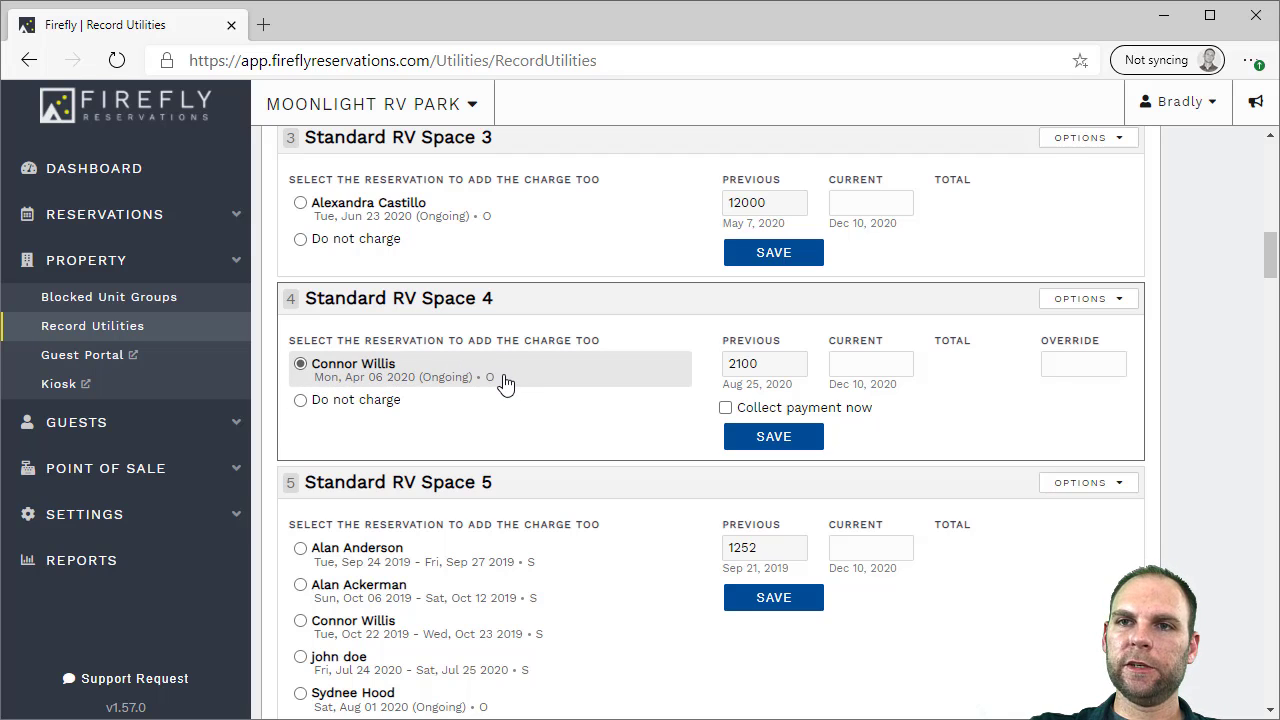
Enter a current electric meter reading of 3500 for Standard RV Space 4
left_click(840, 364)
type("3500")
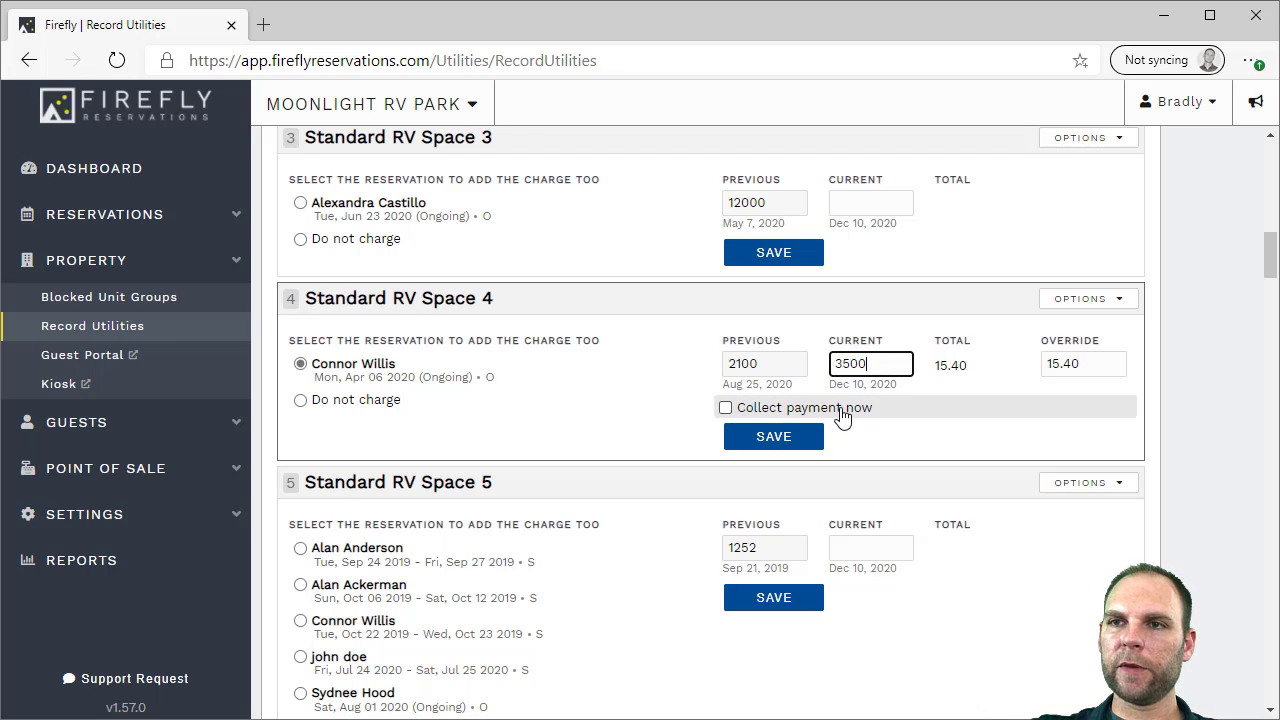
scroll(752, 416, "up", 15)
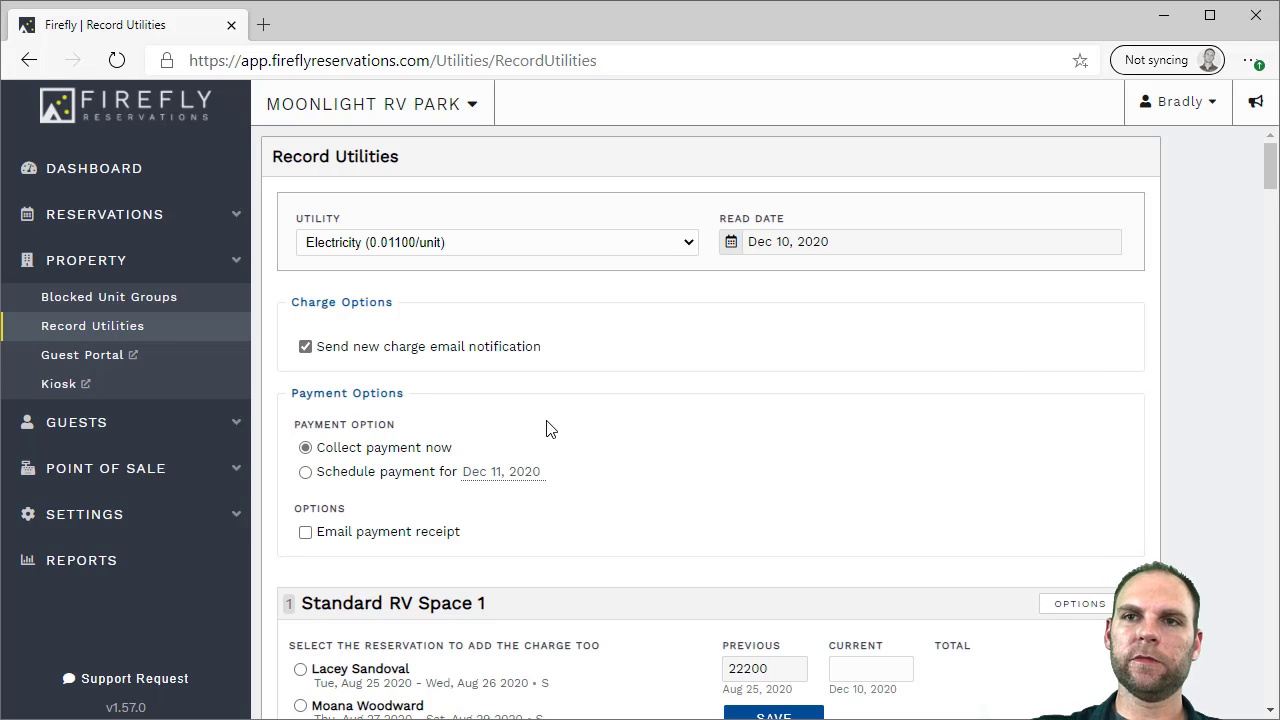
scroll(543, 429, "down", 2)
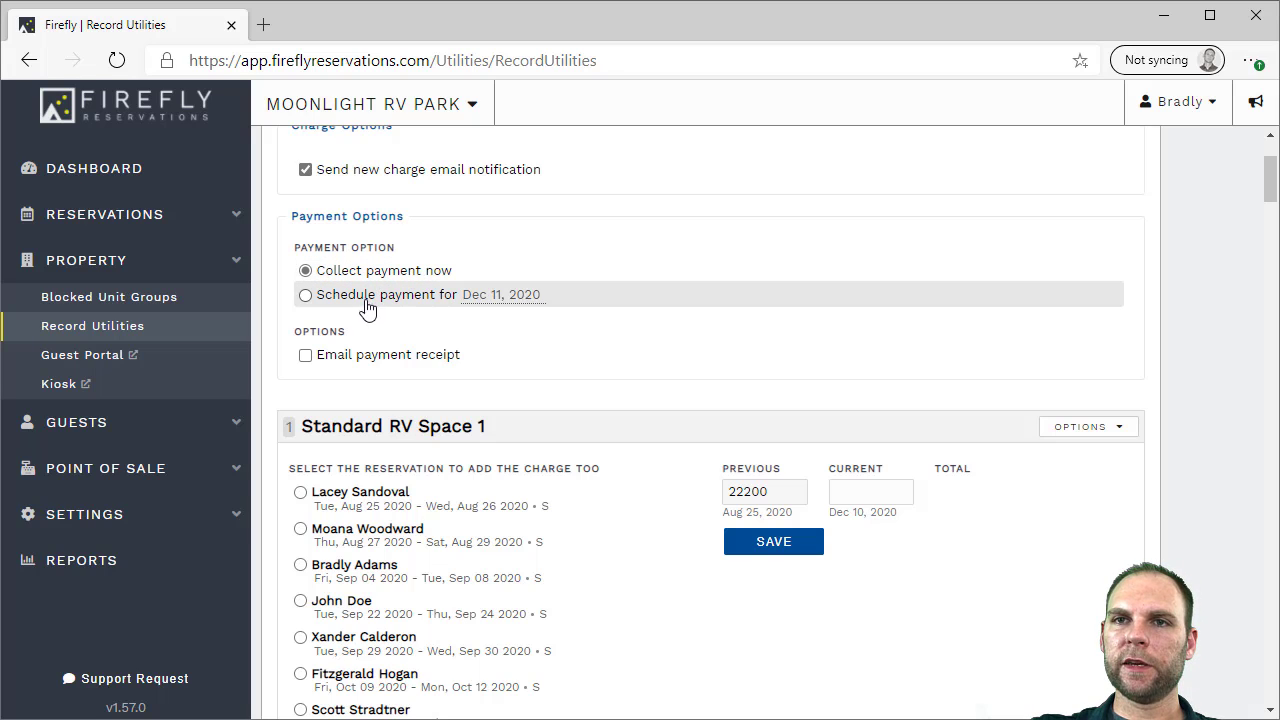
Schedule the $15.40 payment for Dec 15, 2020 with an email notice, and save
left_click(487, 298)
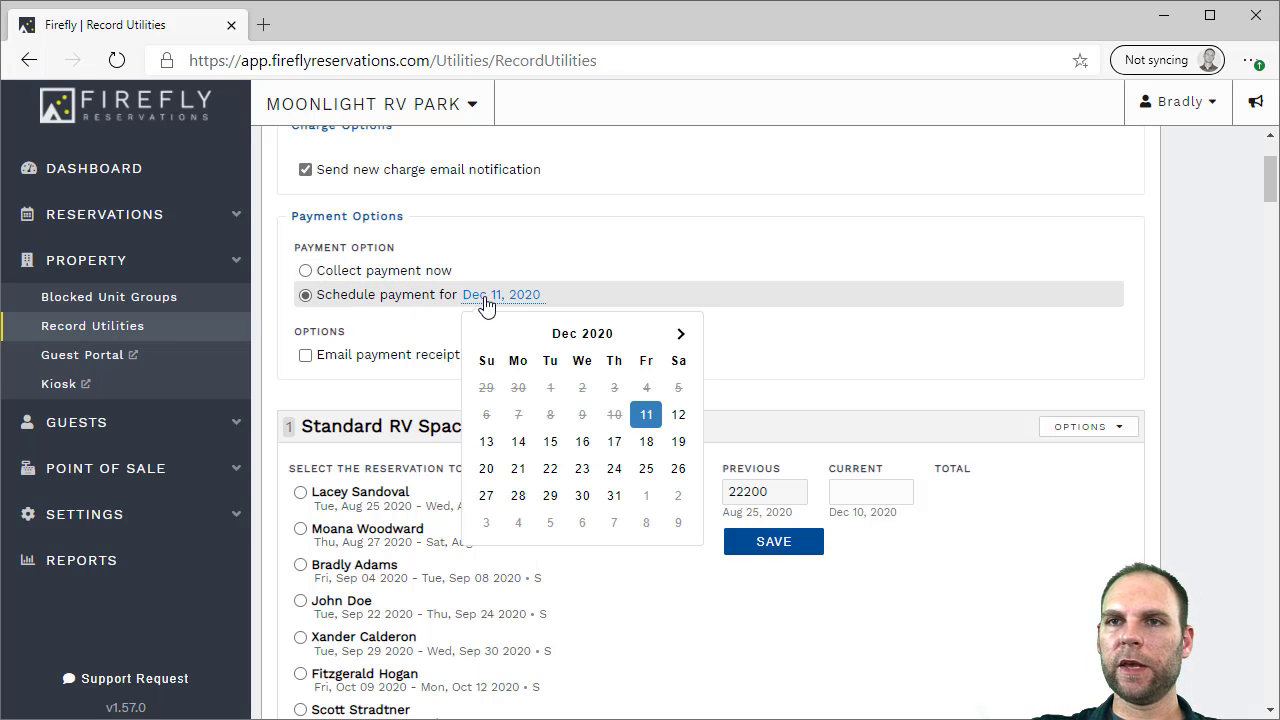
left_click(549, 442)
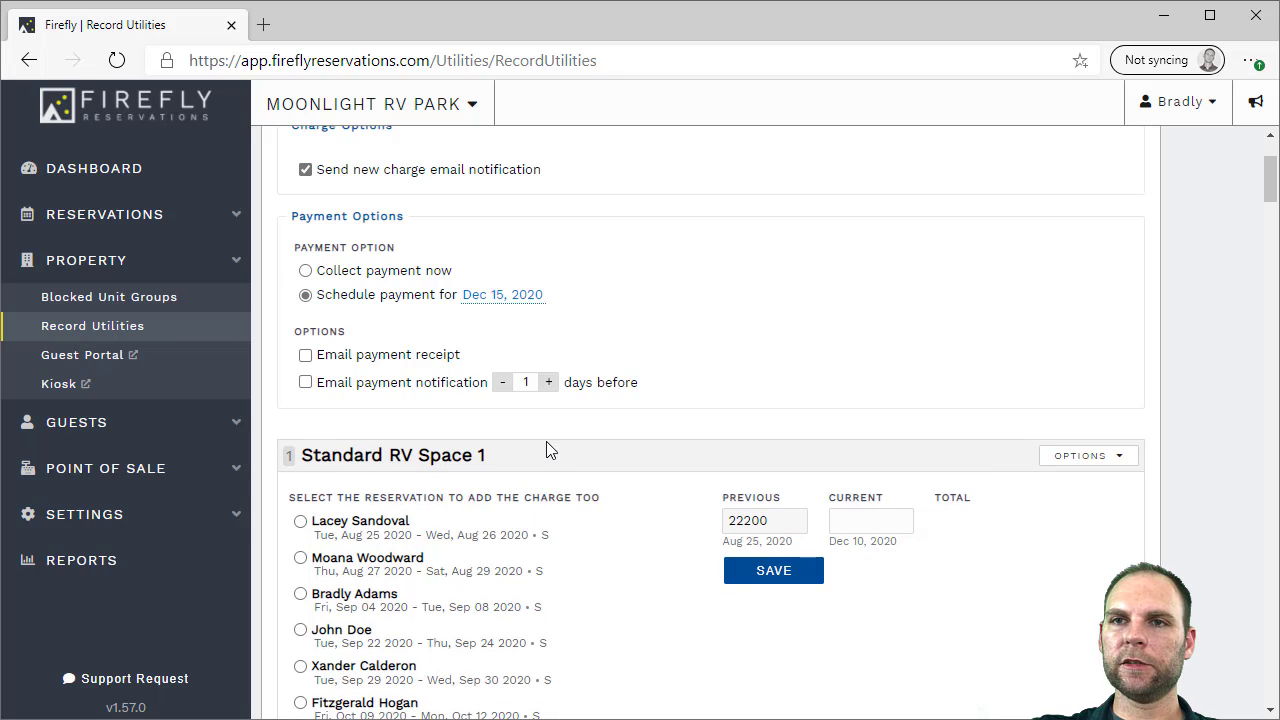
left_click(330, 389)
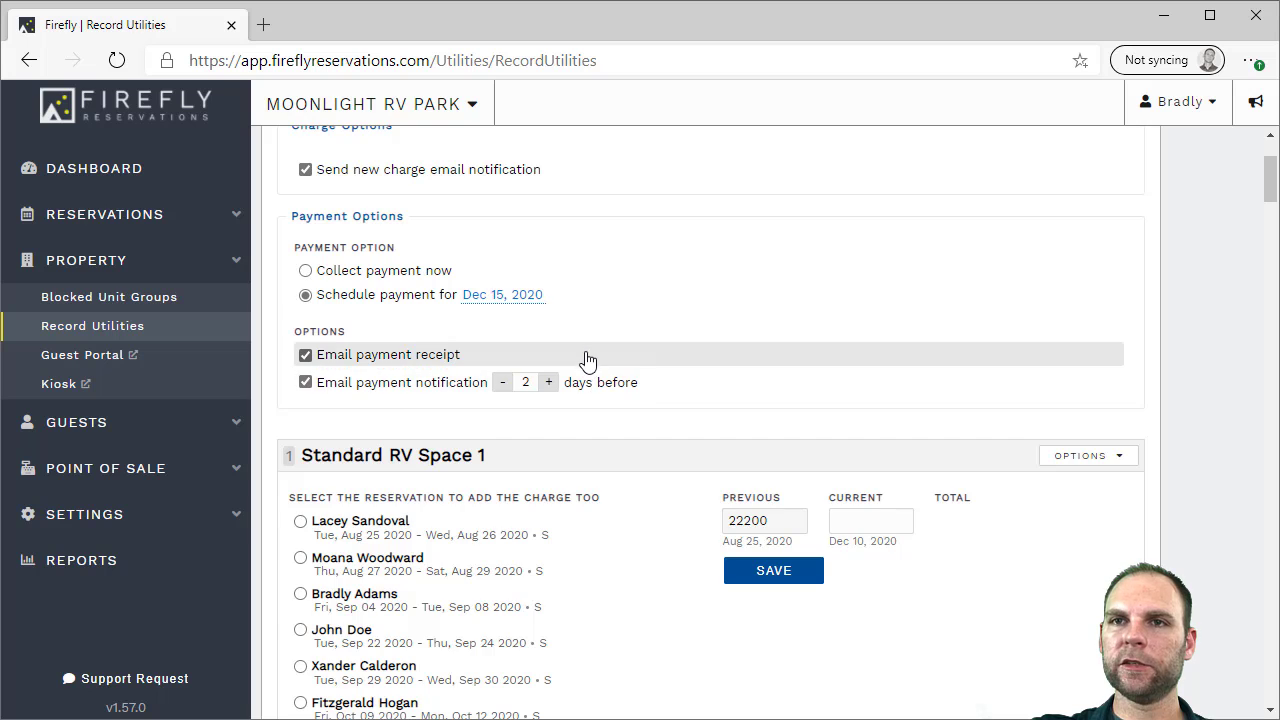
scroll(585, 360, "up", 1)
scroll(1212, 437, "down", 12)
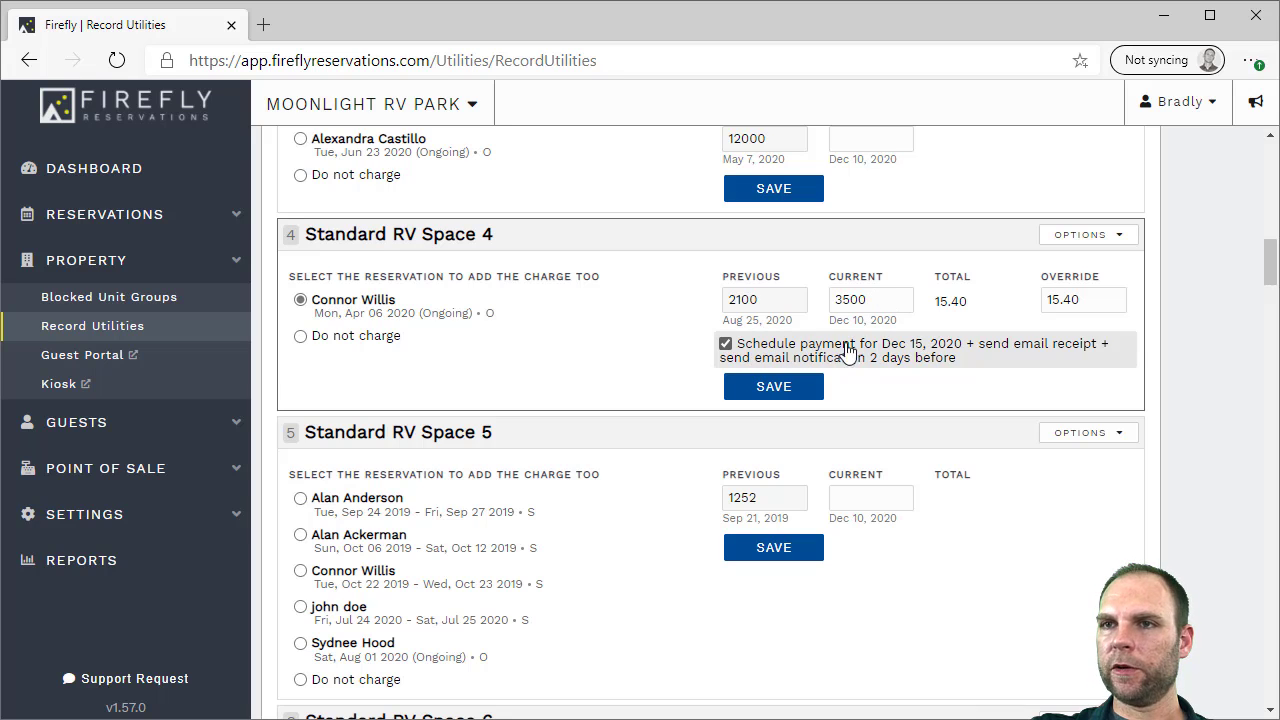
left_click(773, 386)
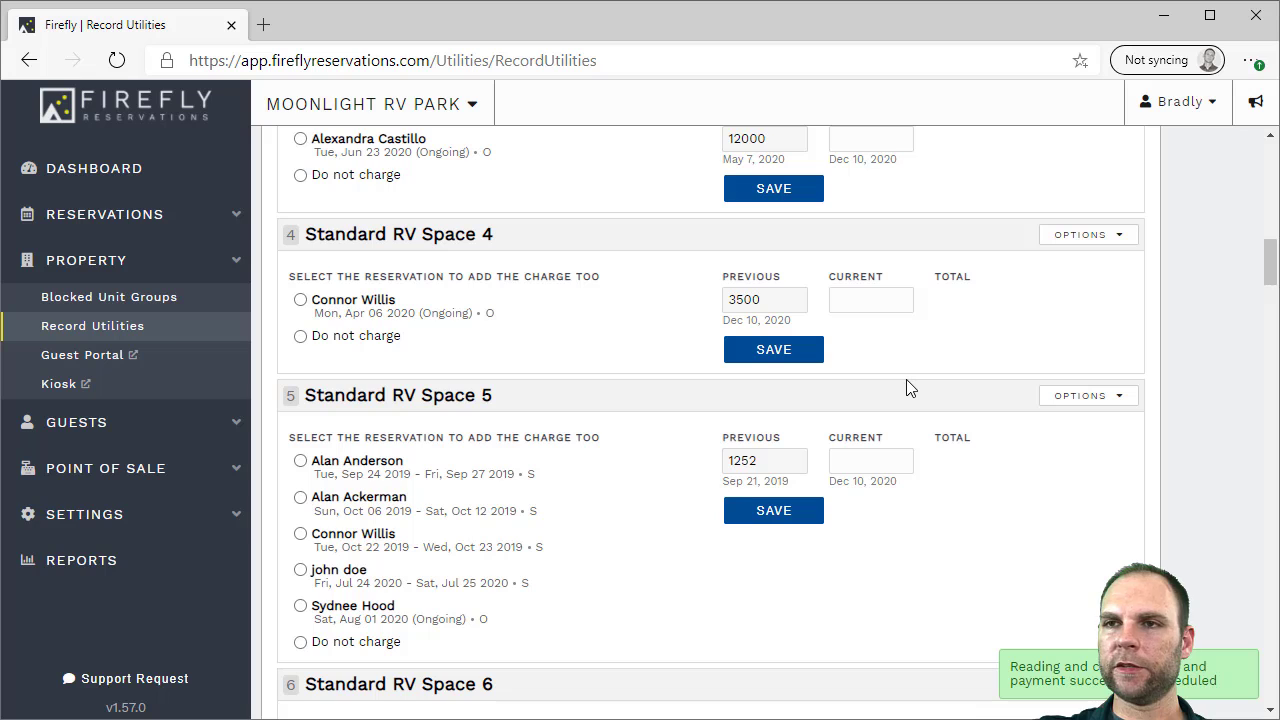
mouse_move(1272, 268)
left_mouse_down()
mouse_move(1275, 300)
mouse_move(1275, 285)
left_mouse_up()
Save a 2700 meter reading for Standard RV Space 5 with 'Do not charge' selected
scroll(428, 293, "up", 1)
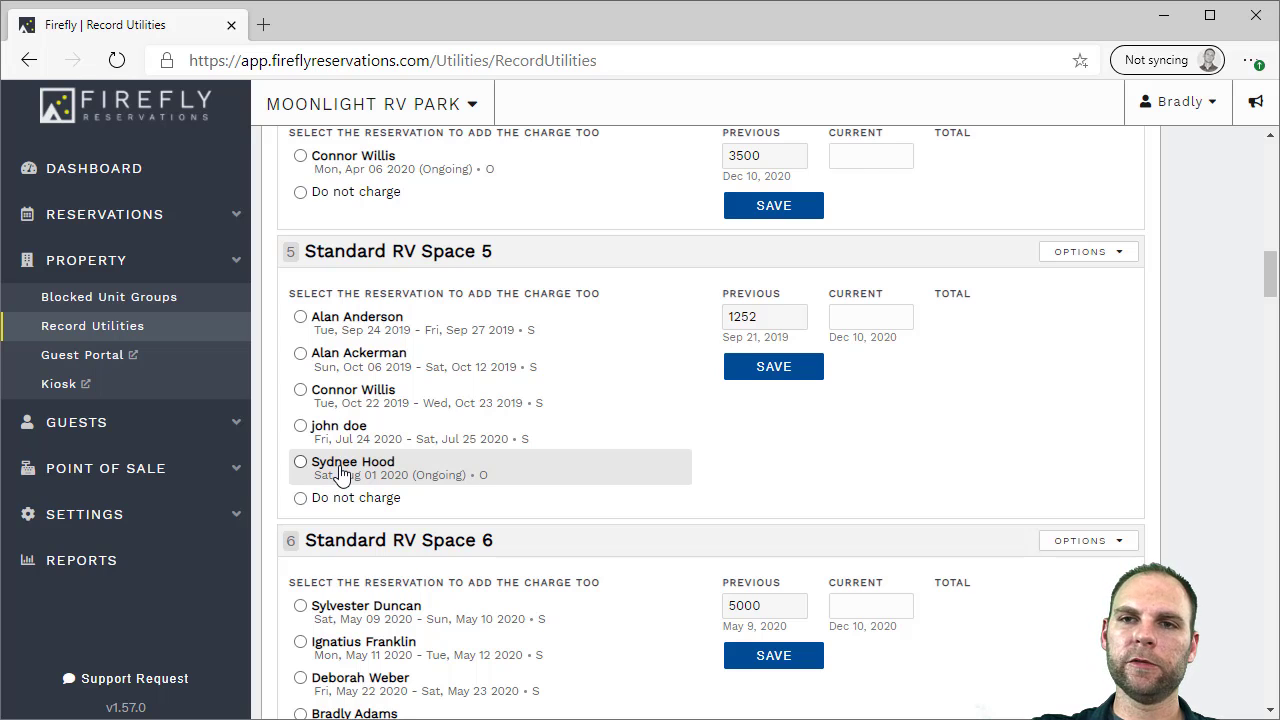
left_click(335, 508)
left_click(851, 318)
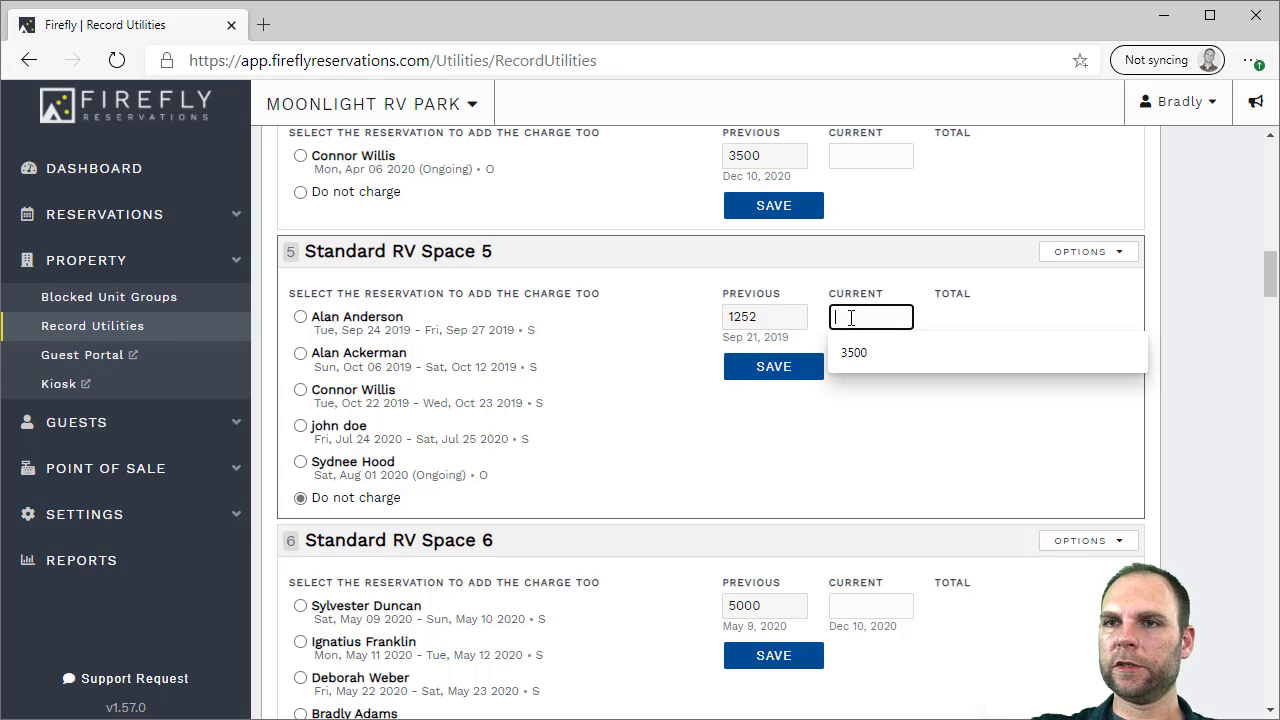
type("2700")
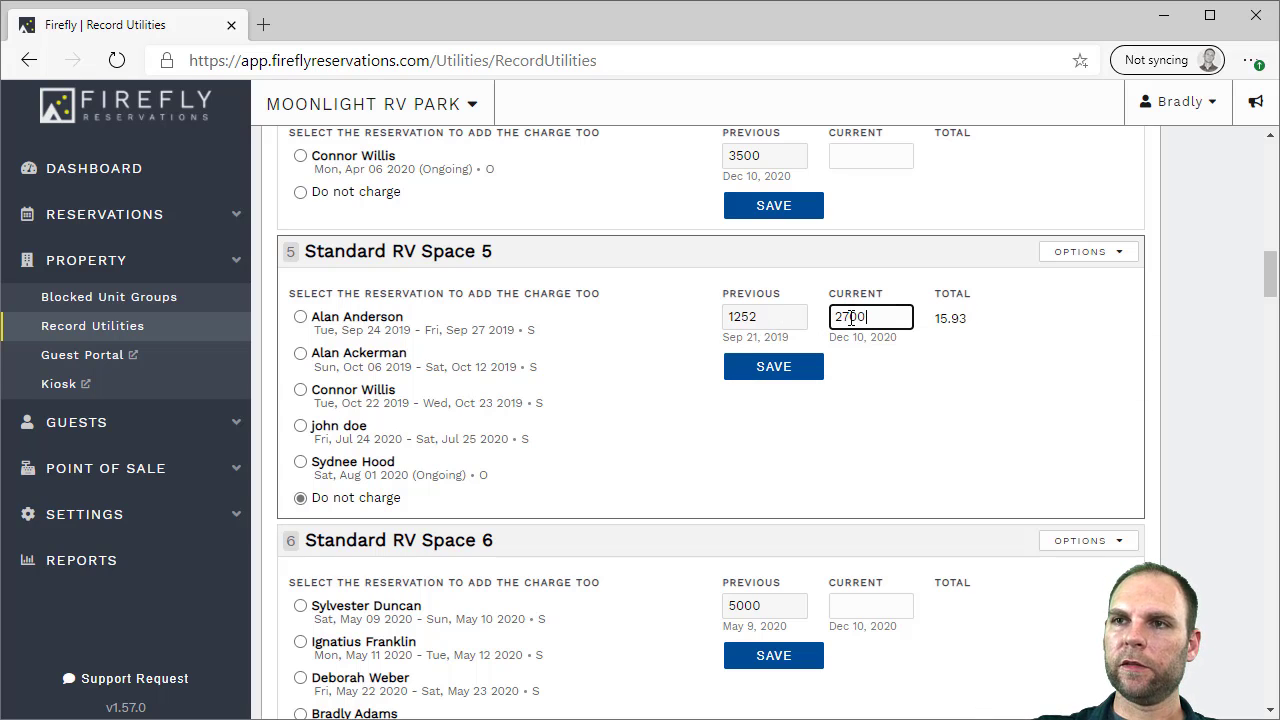
left_click(774, 366)
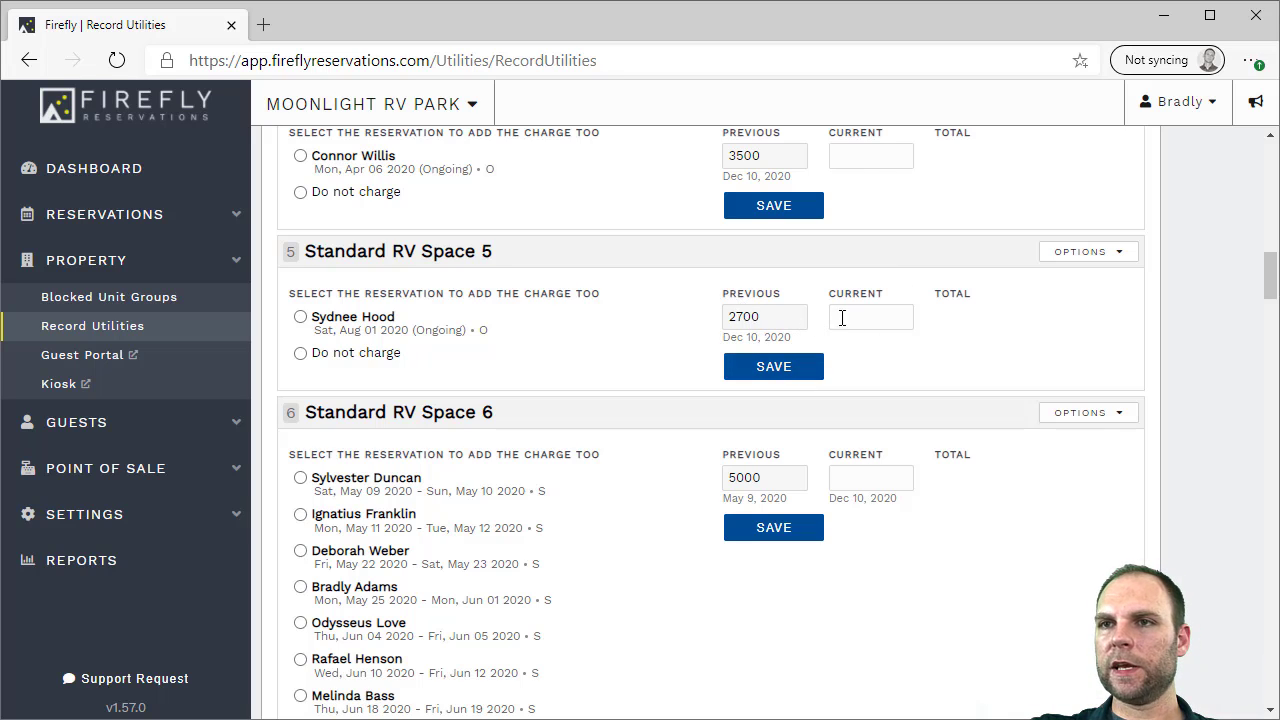
left_click_drag(1275, 285, 1272, 180)
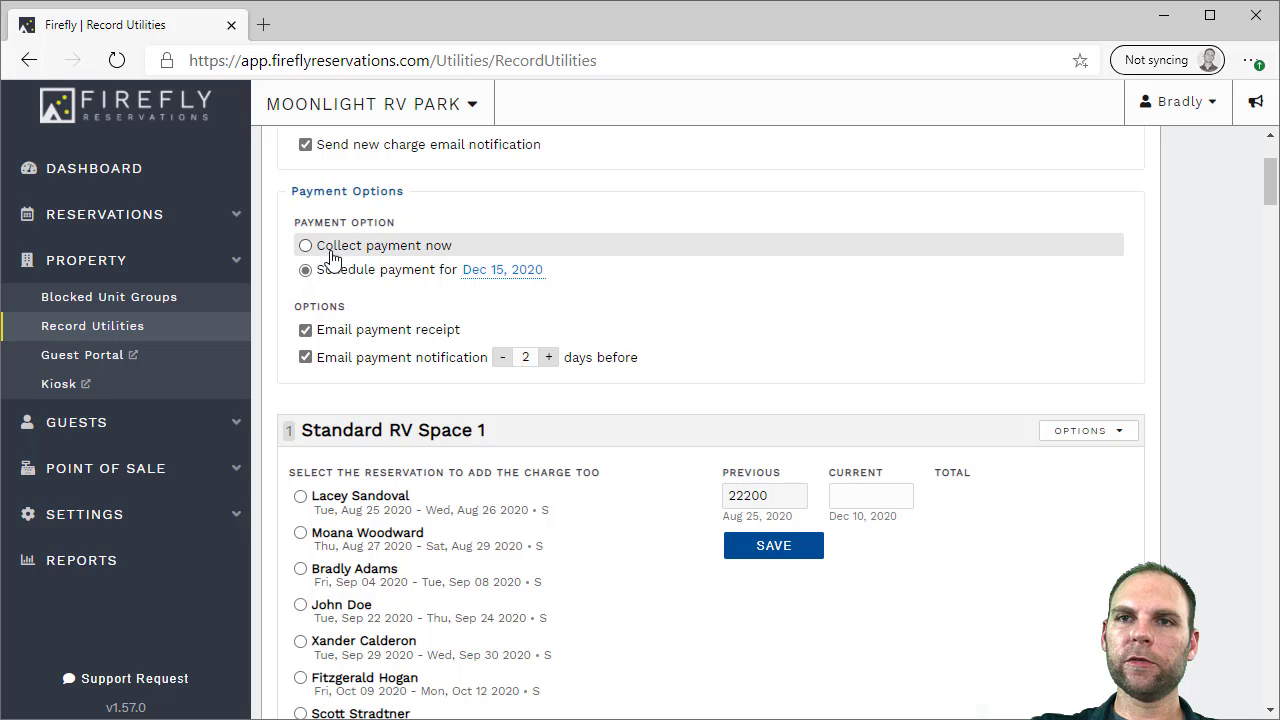
left_click(230, 222)
Open the Standard RV Space 4 reservation from the grid and review its $15.40 electricity charge
left_click(114, 251)
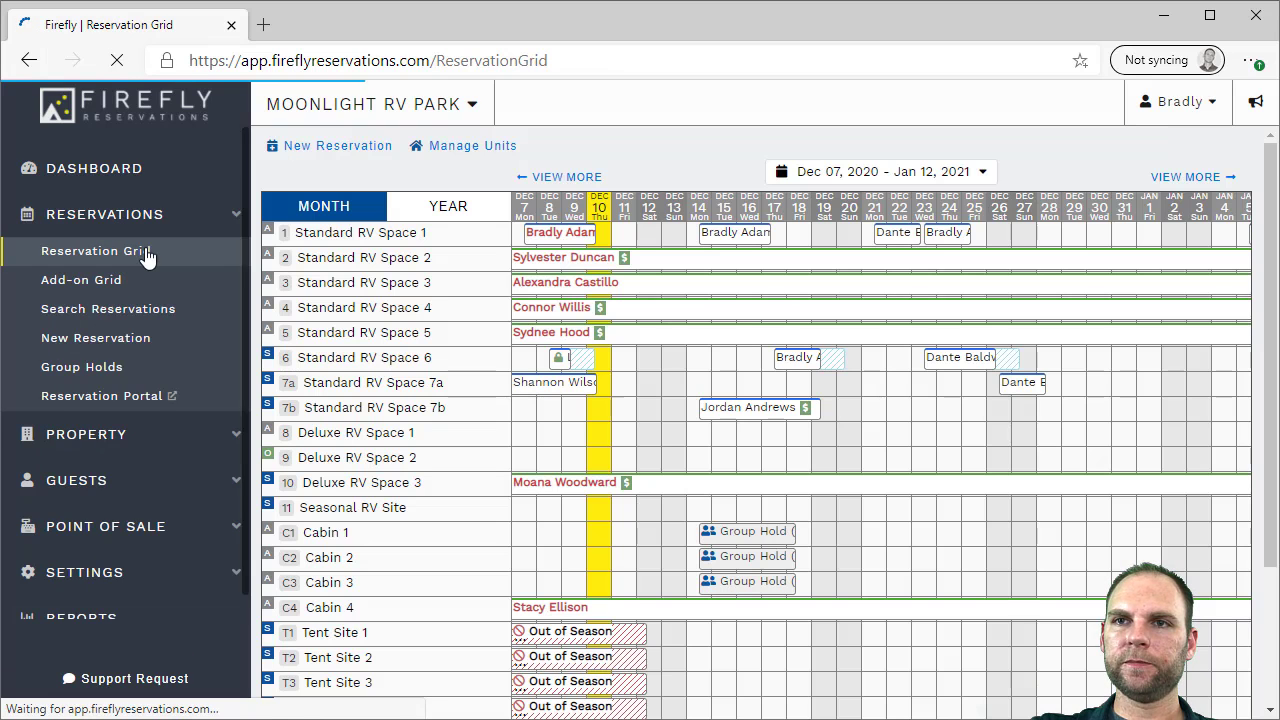
mouse_move(556, 314)
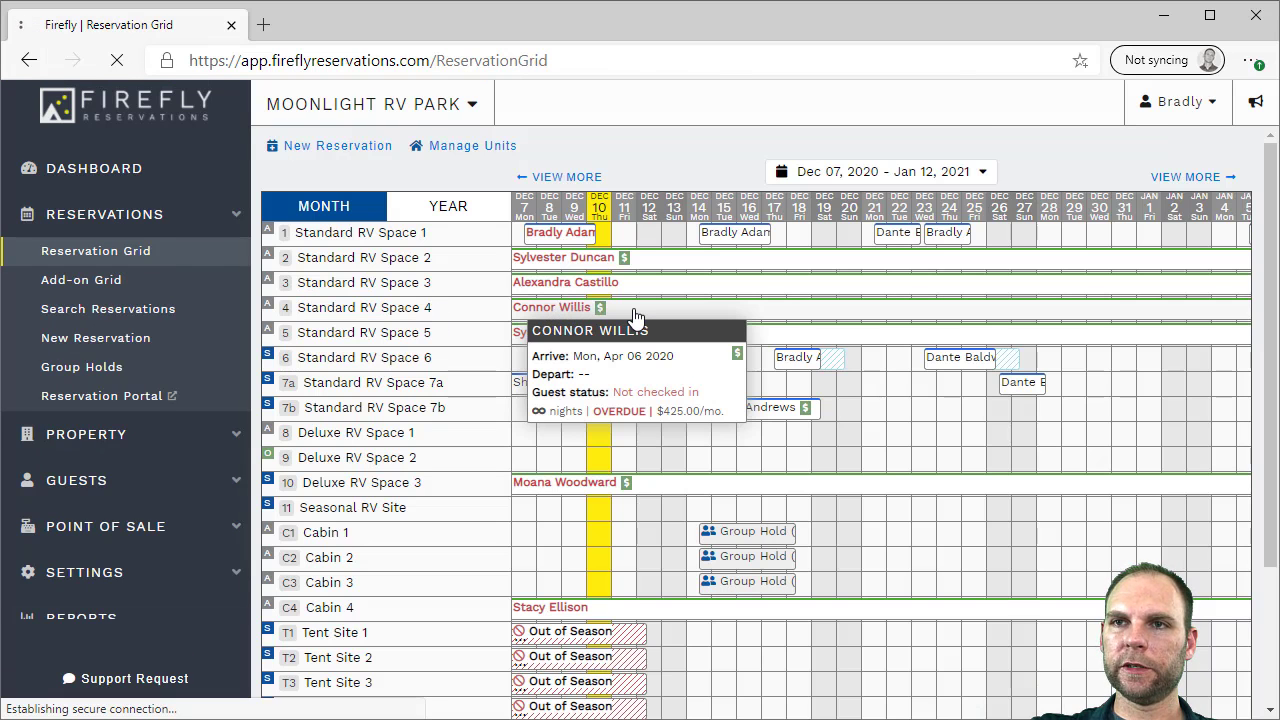
left_click(636, 316)
left_click(486, 224)
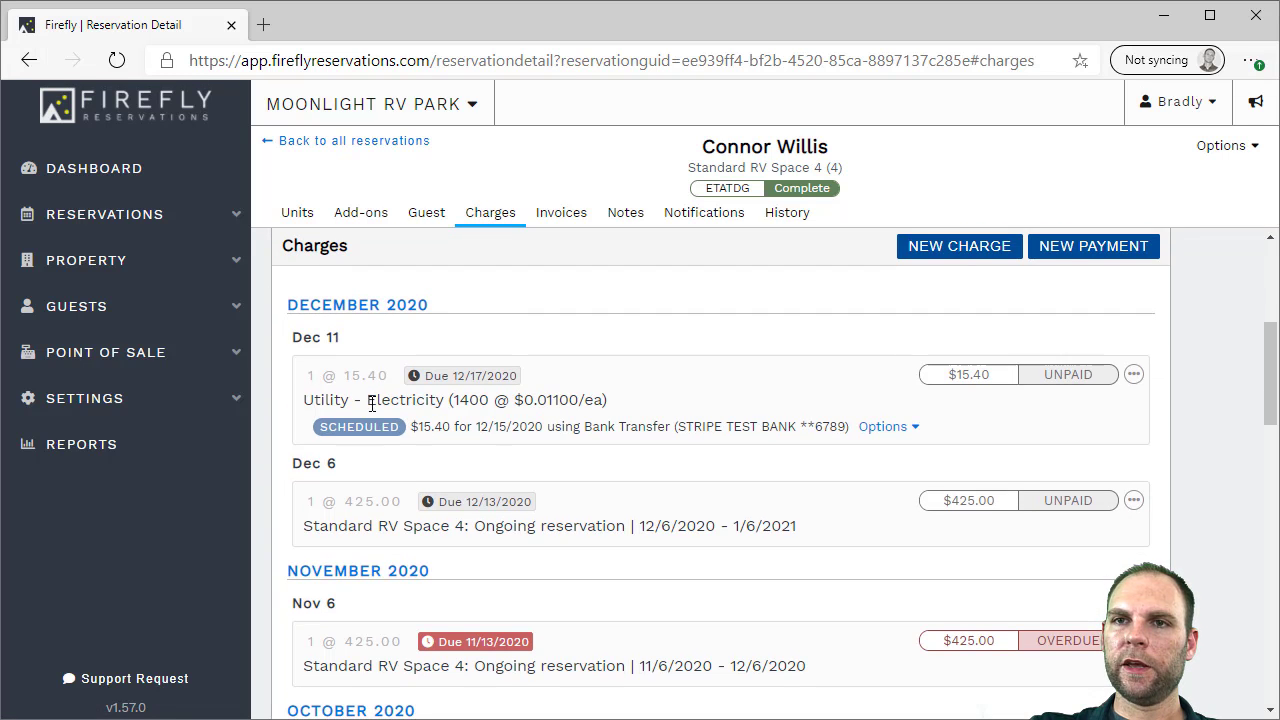
left_click_drag(332, 401, 551, 403)
left_click(551, 403)
left_click_drag(469, 426, 775, 428)
left_click(775, 428)
Check the reservation's email notifications and its units
scroll(697, 232, "up", 1)
left_click(697, 230)
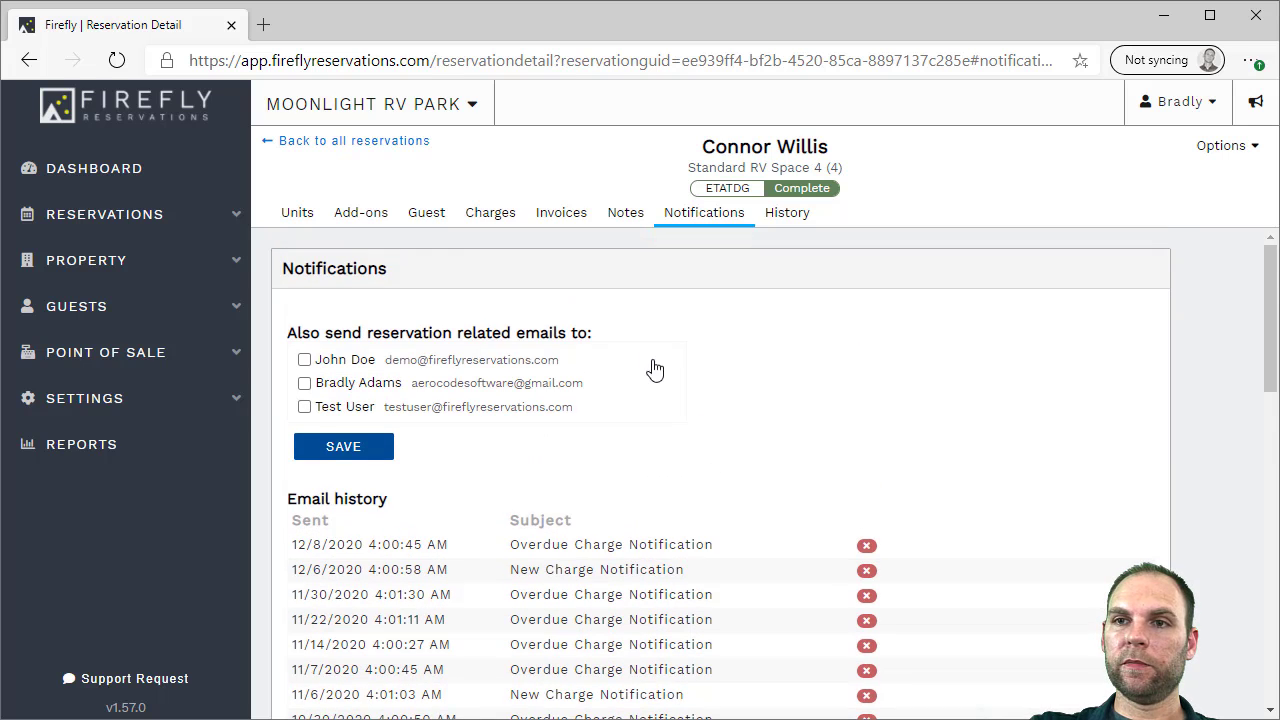
left_click(305, 220)
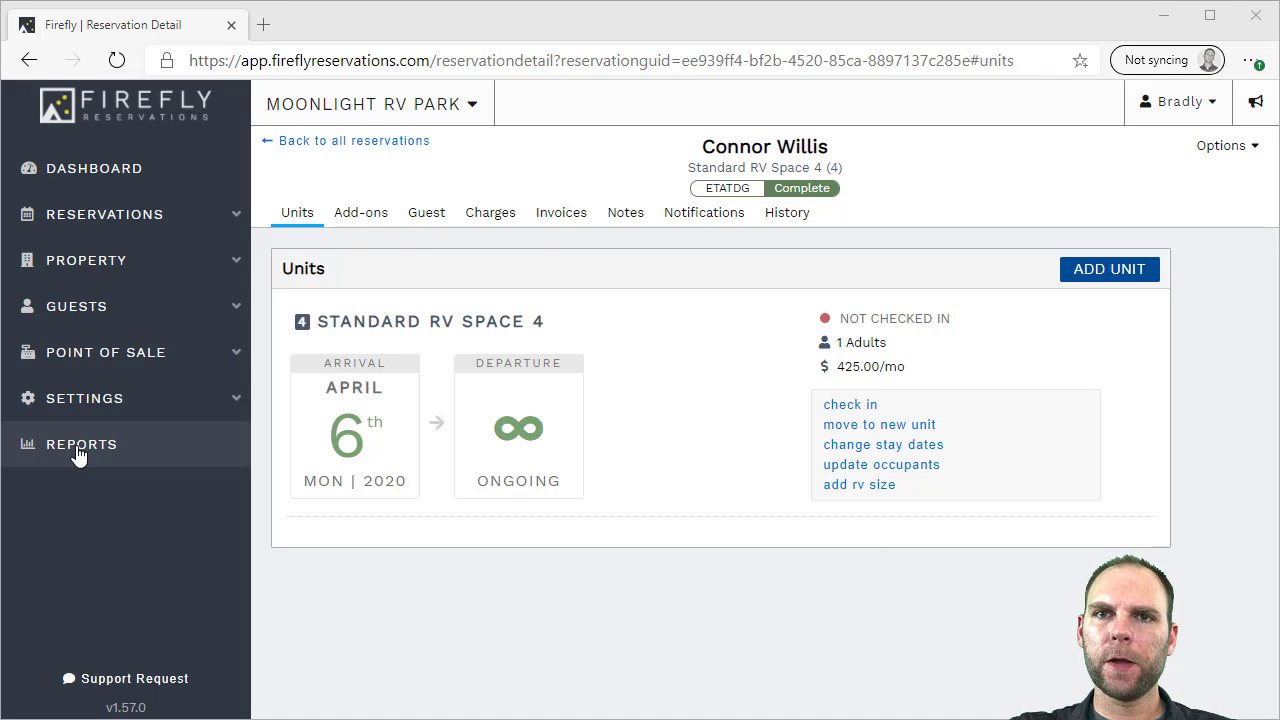
left_click(74, 168)
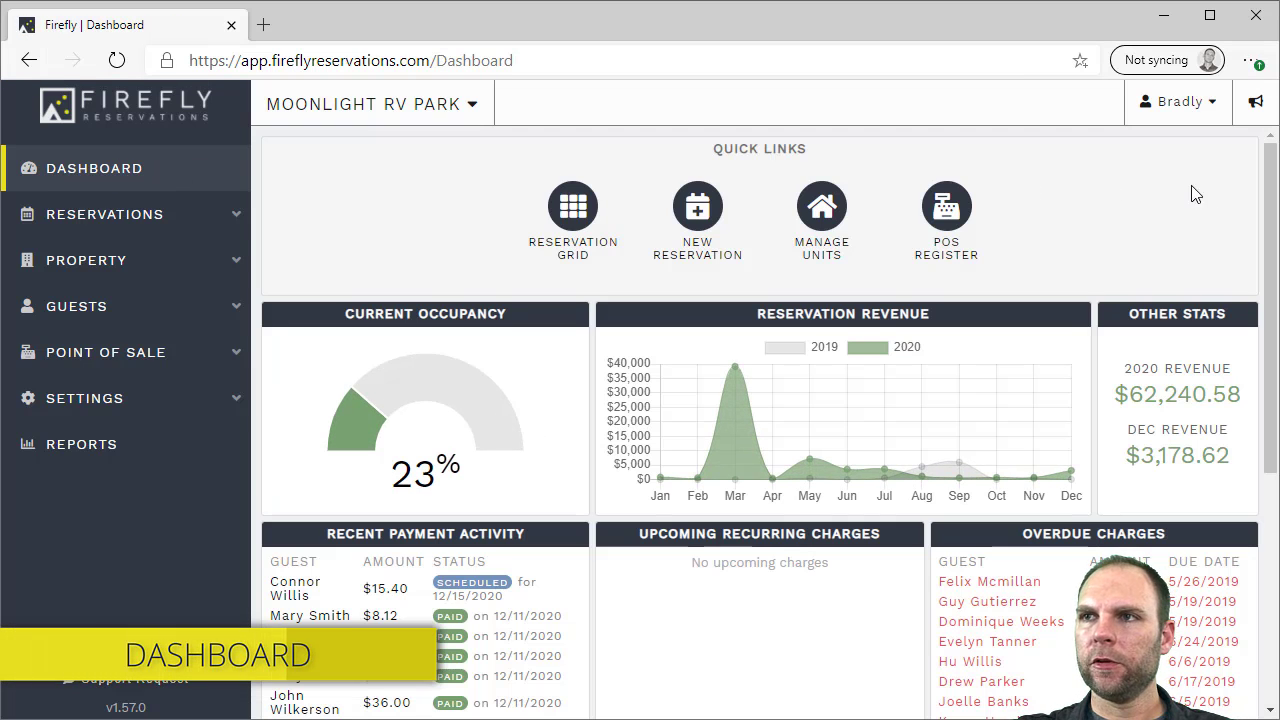
Scroll the dashboard panels: $62,240.58 revenue for 2020, $3,178.62 for December, overdue charges from 2019
left_click_drag(1266, 190, 1272, 245)
mouse_move(335, 310)
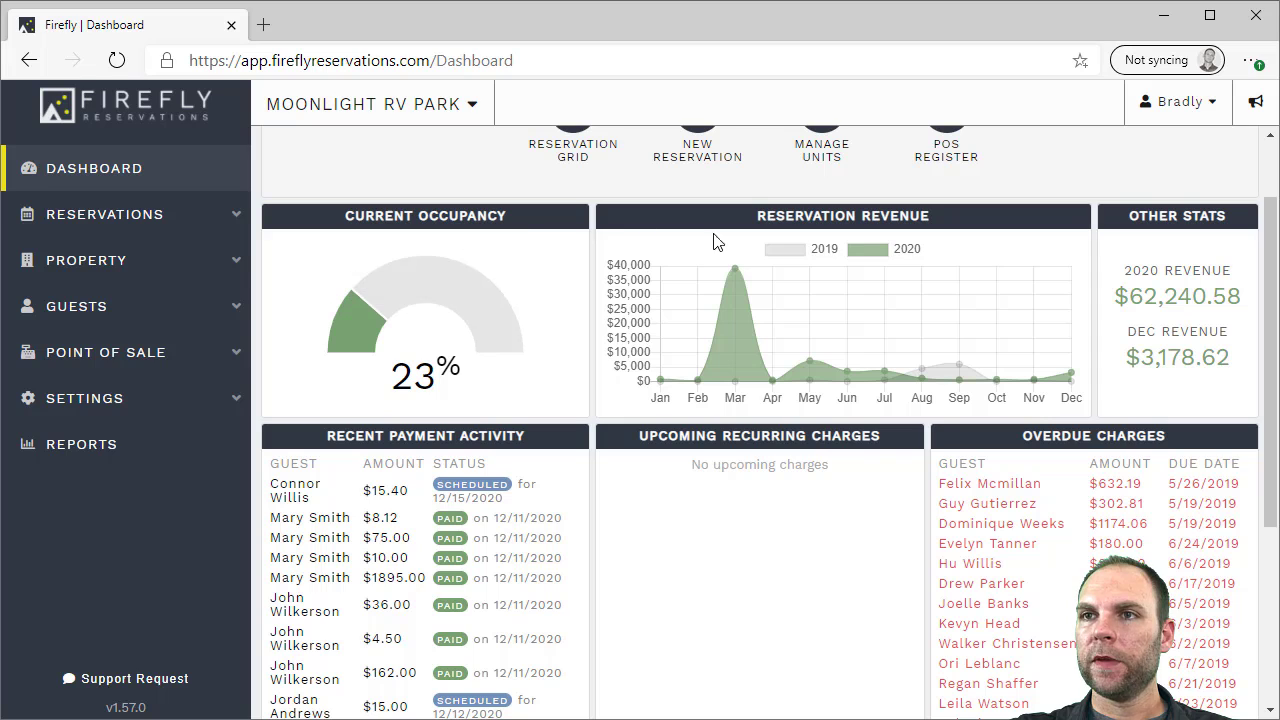
scroll(920, 338, "down", 1)
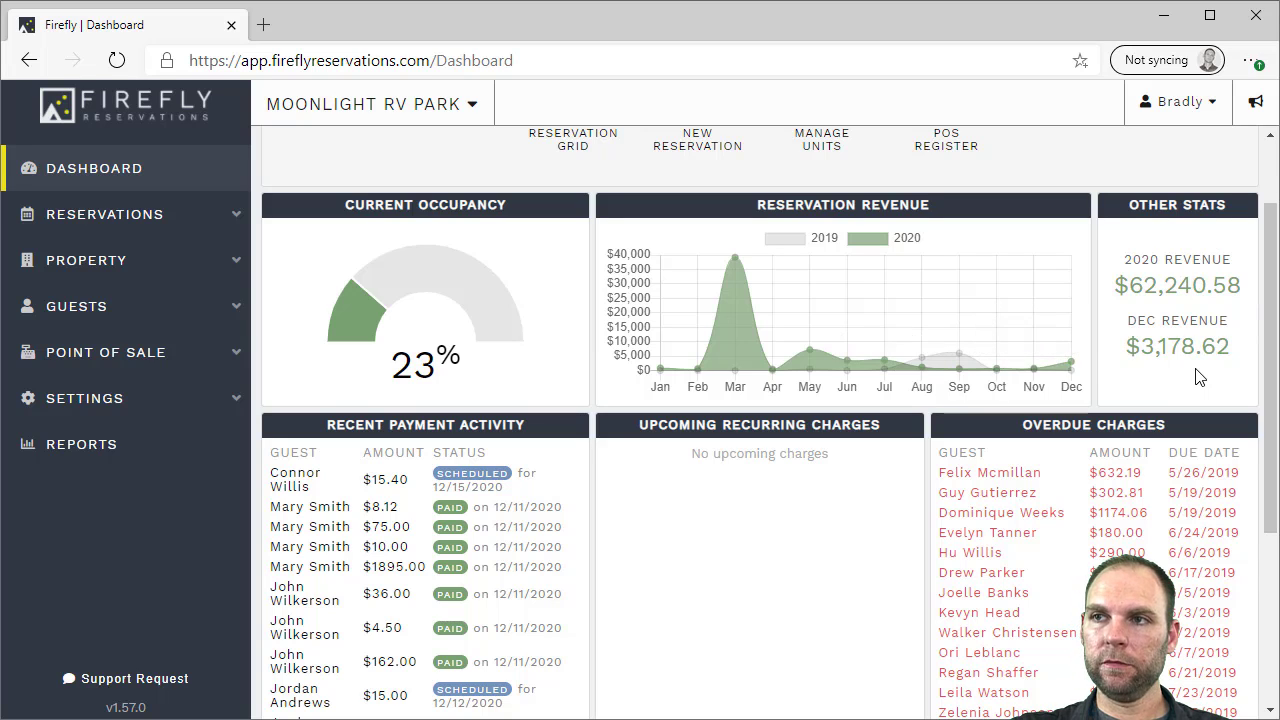
left_click_drag(1270, 318, 1275, 434)
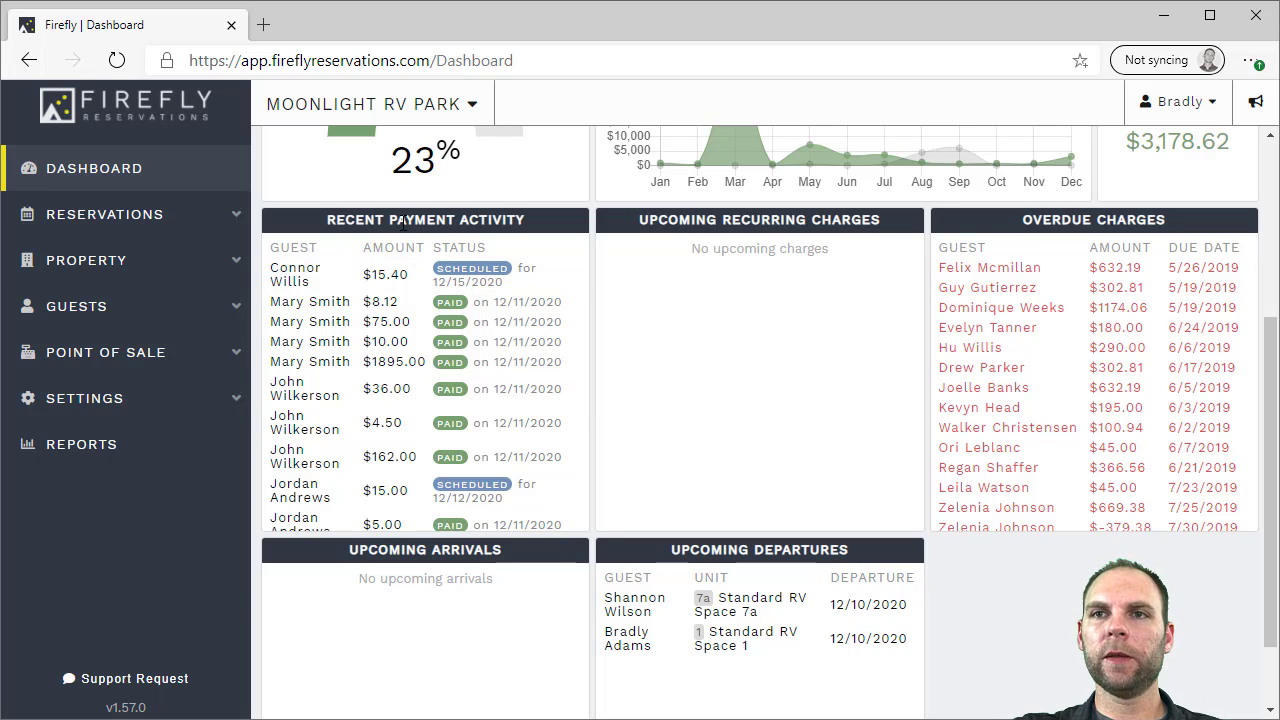
scroll(330, 357, "down", 3)
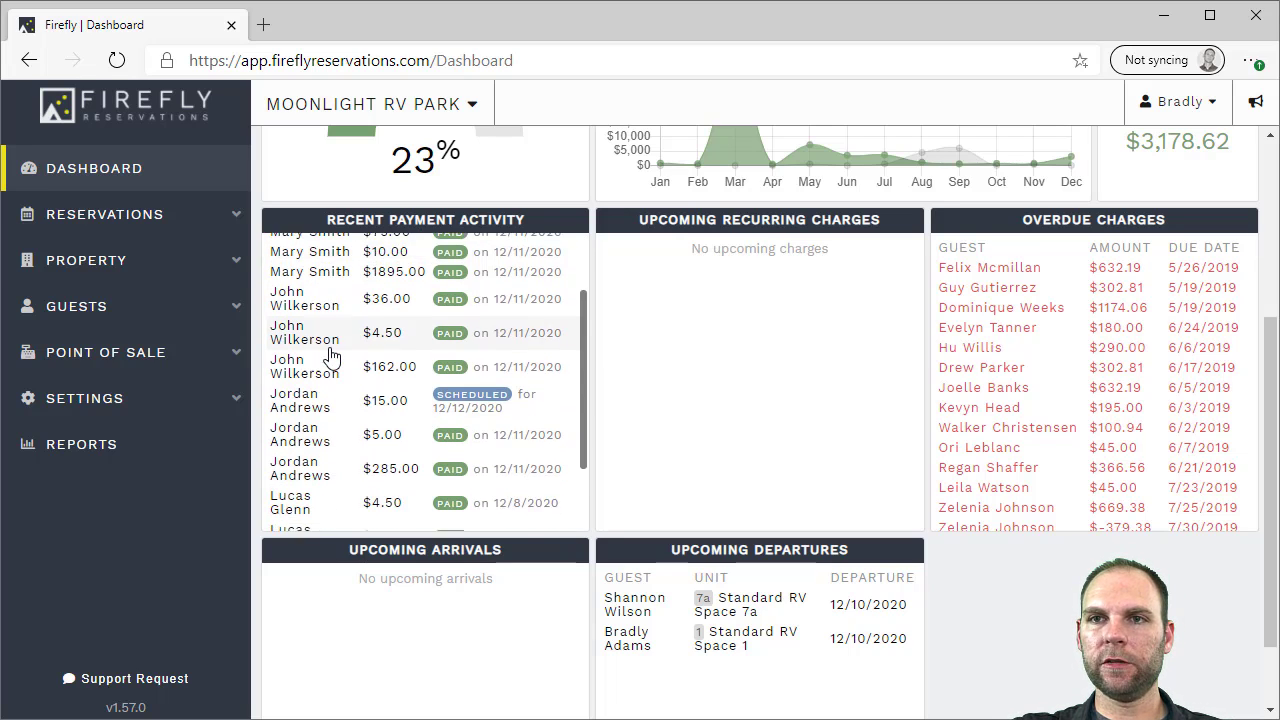
scroll(330, 357, "up", 3)
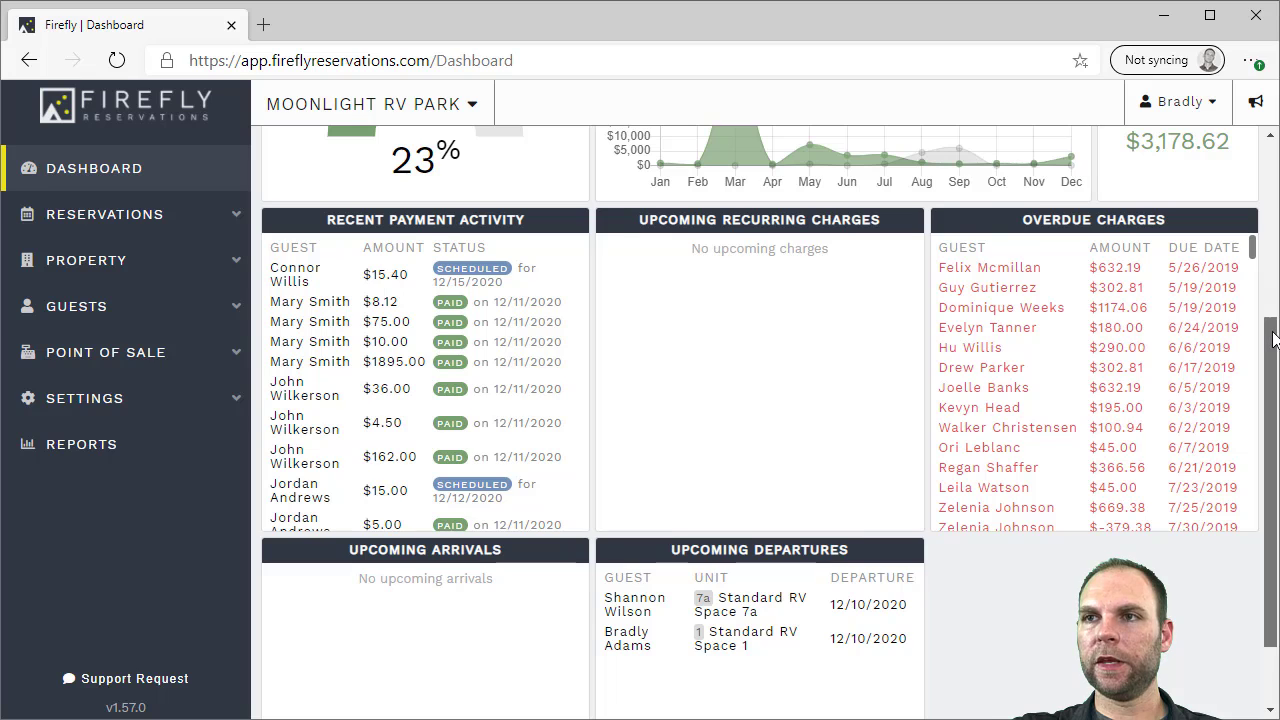
scroll(995, 300, "up", 1)
scroll(1005, 321, "down", 2)
scroll(1005, 330, "up", 2)
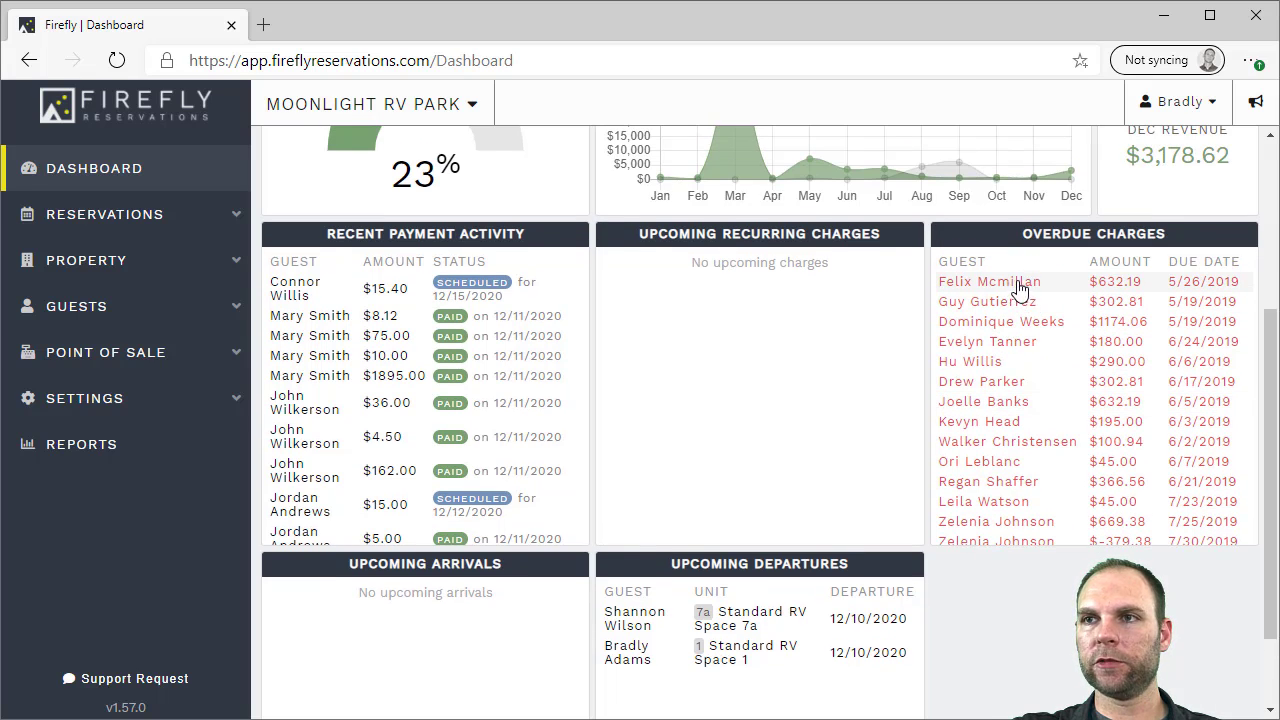
scroll(706, 370, "down", 2)
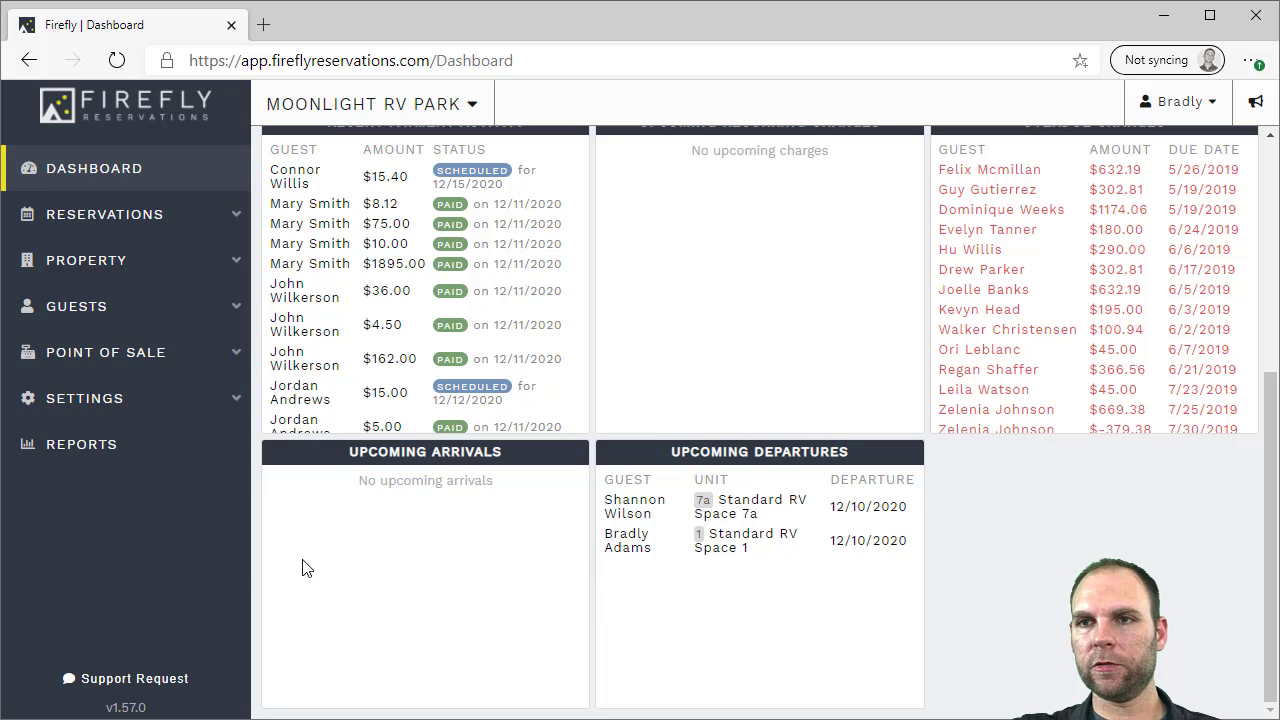
scroll(726, 587, "up", 5)
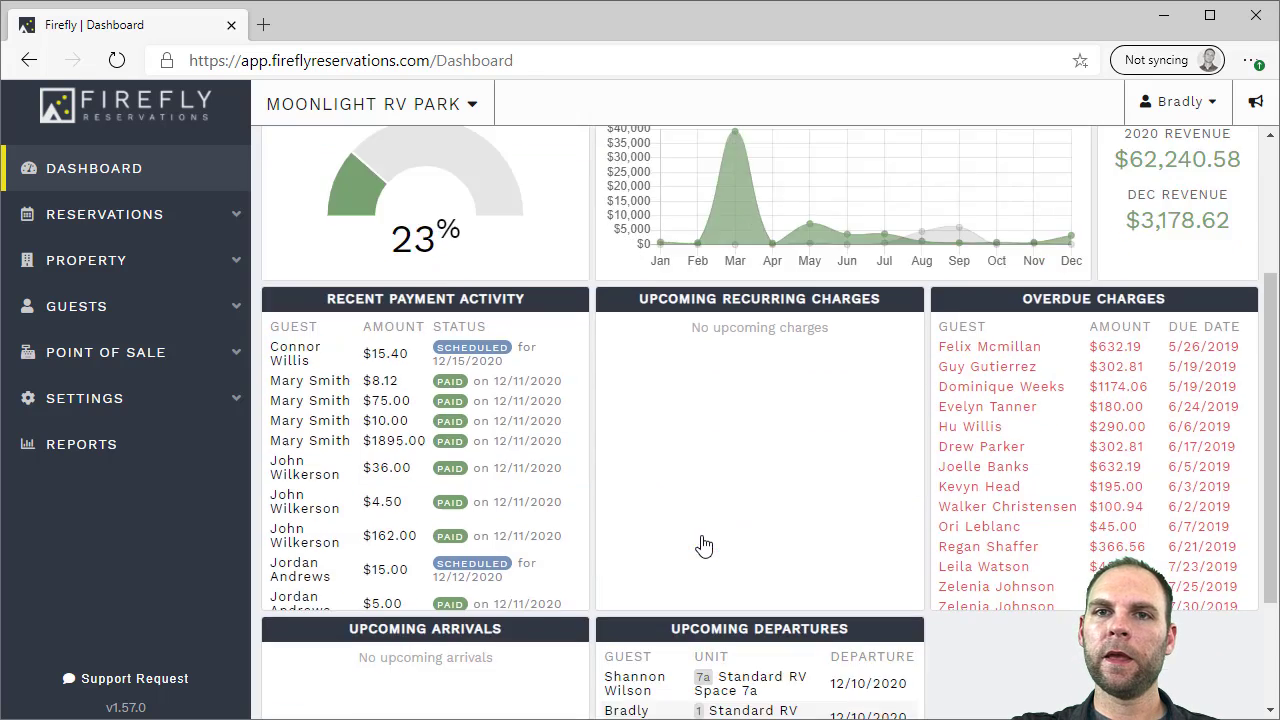
Set up the Payments Received report for Last Month, Credit Card payment method and Charge source
left_click(113, 443)
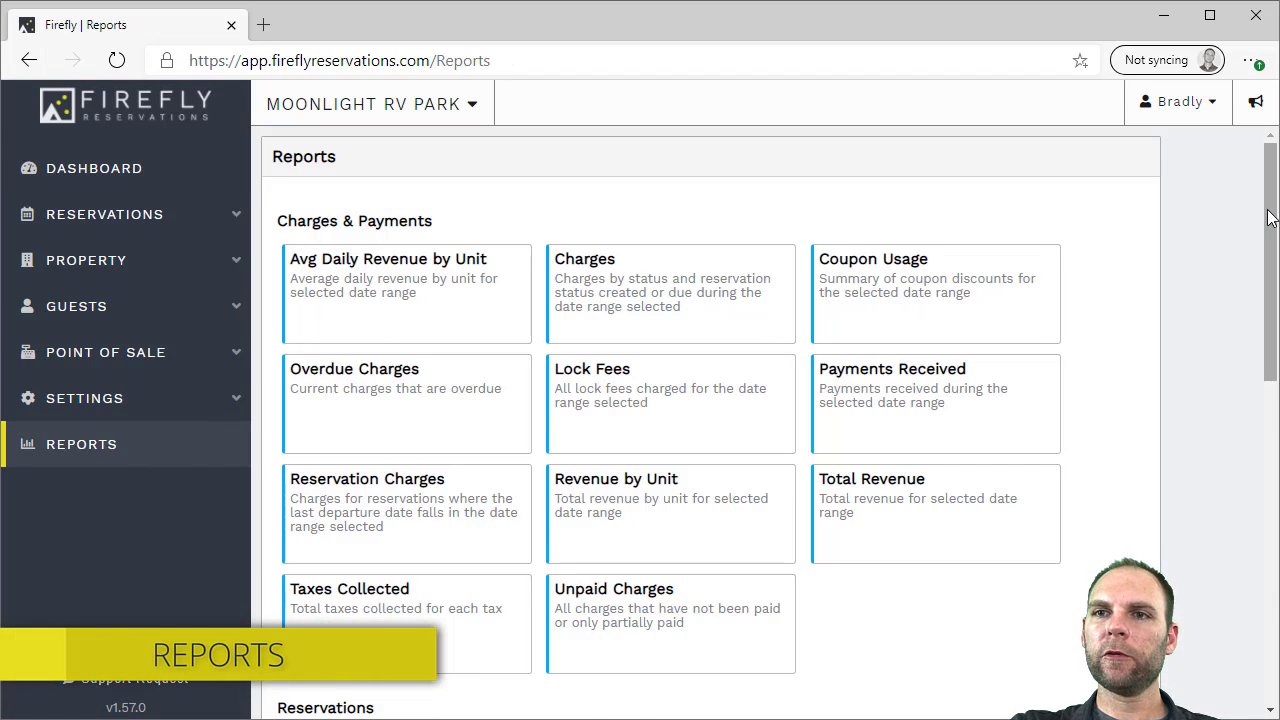
mouse_move(1268, 218)
left_mouse_down()
mouse_move(1260, 516)
mouse_move(1256, 198)
left_mouse_up()
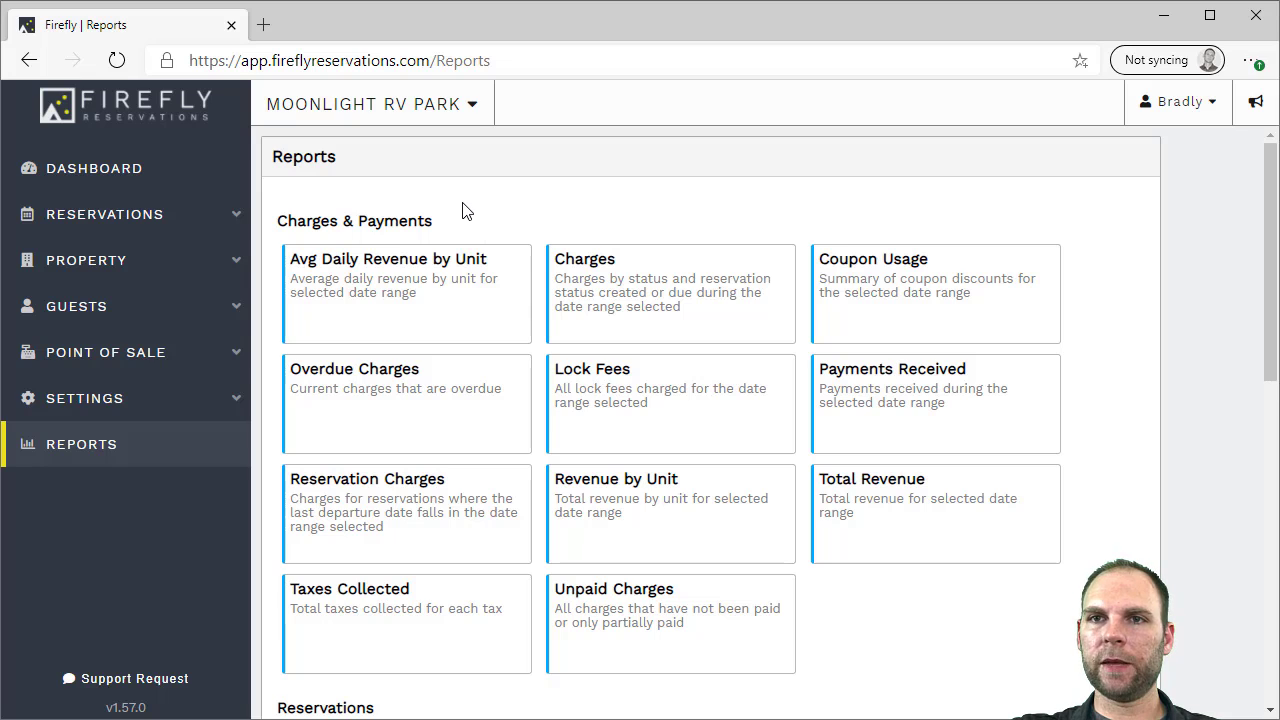
left_click(893, 392)
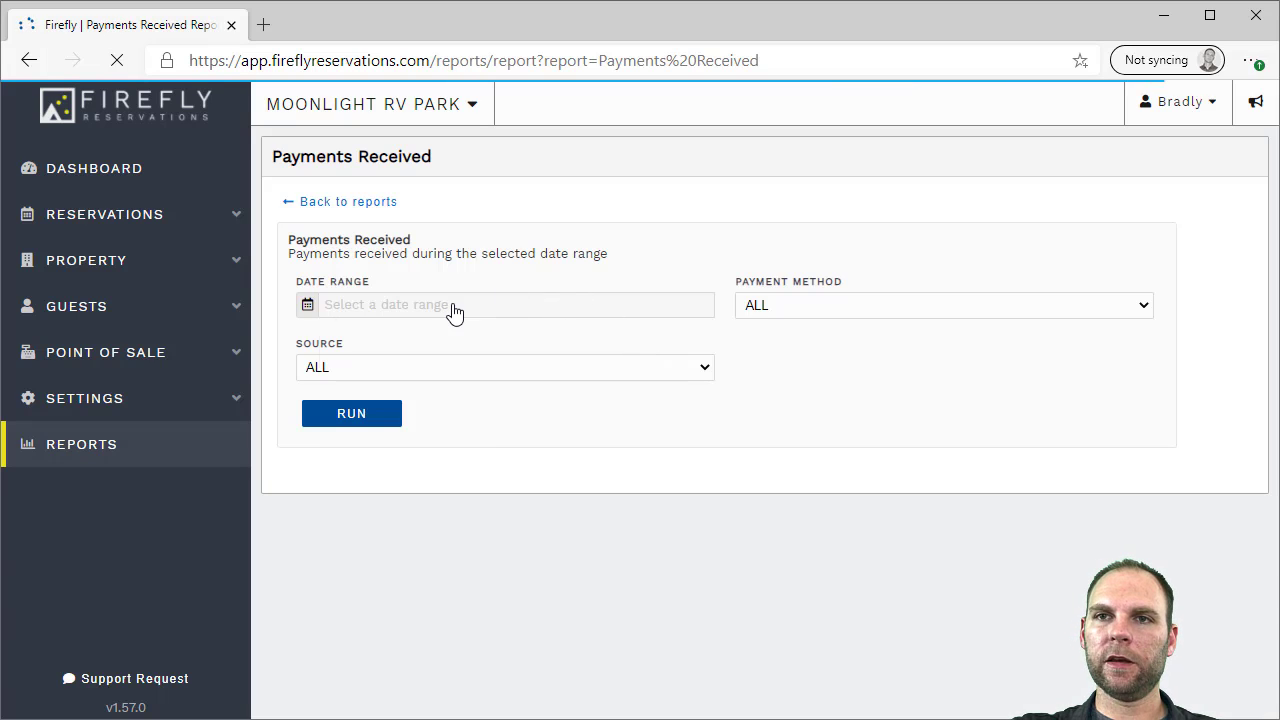
left_click(455, 312)
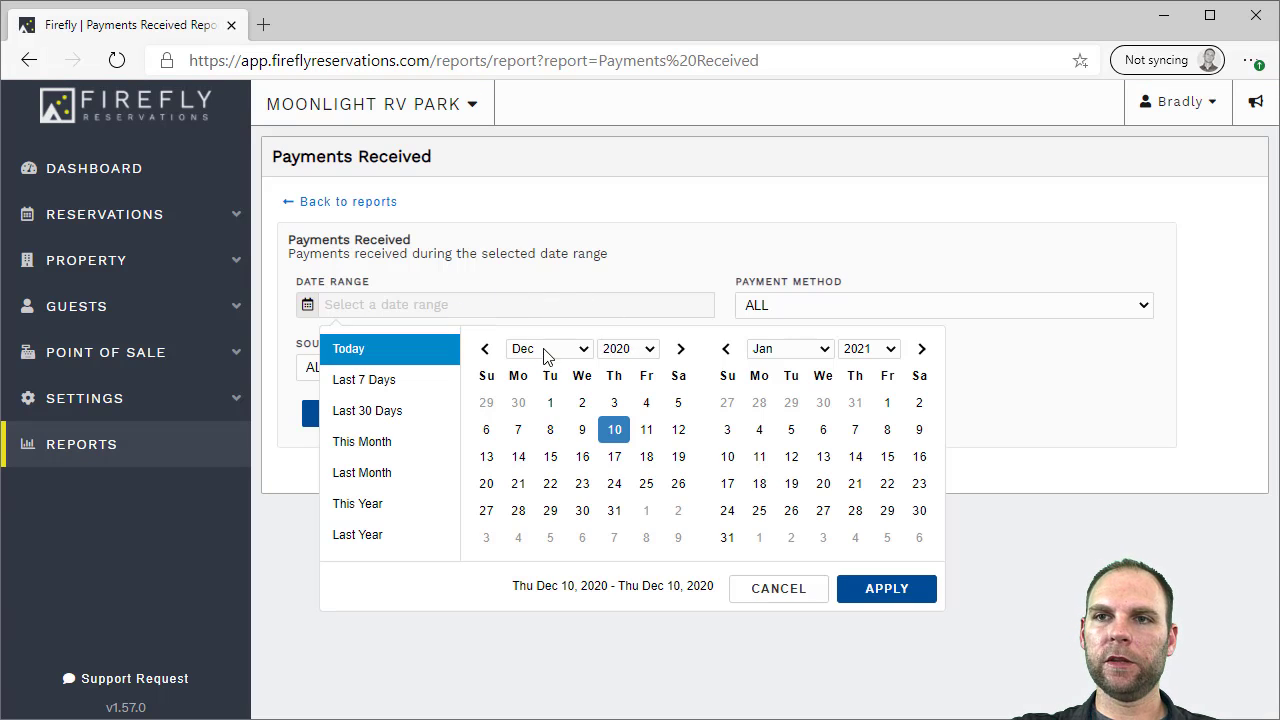
left_click(366, 473)
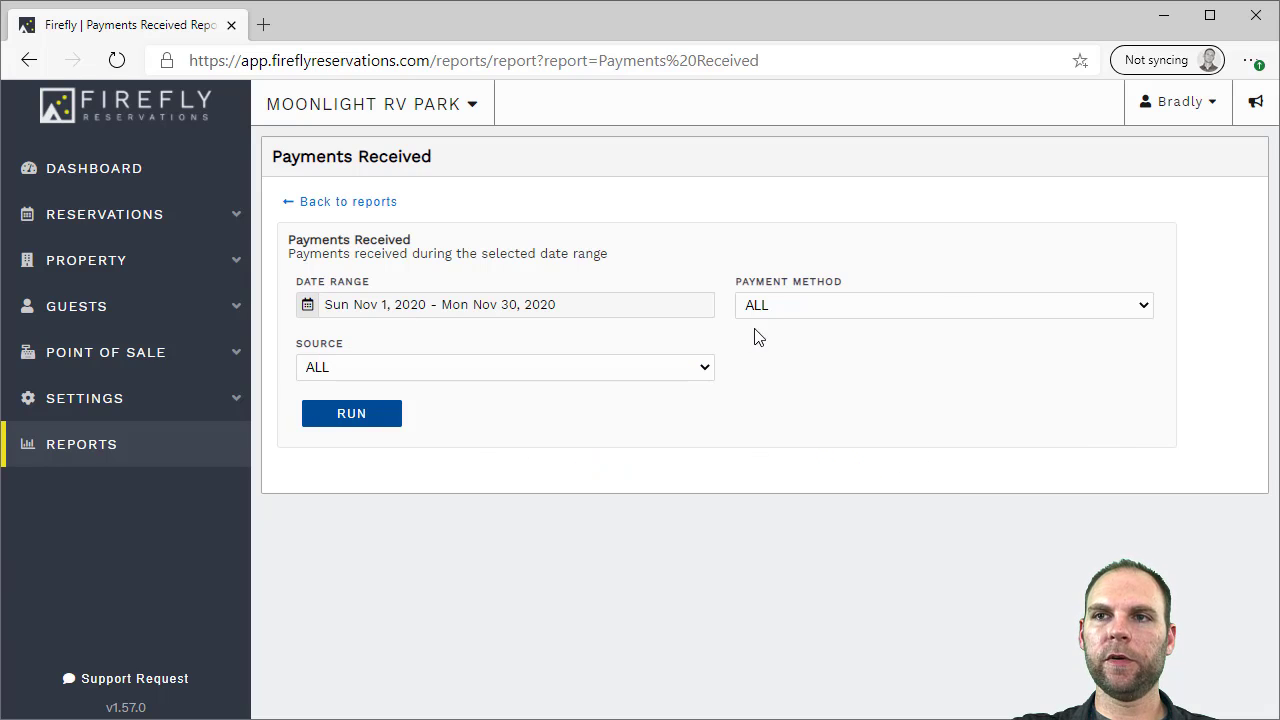
left_click(800, 308)
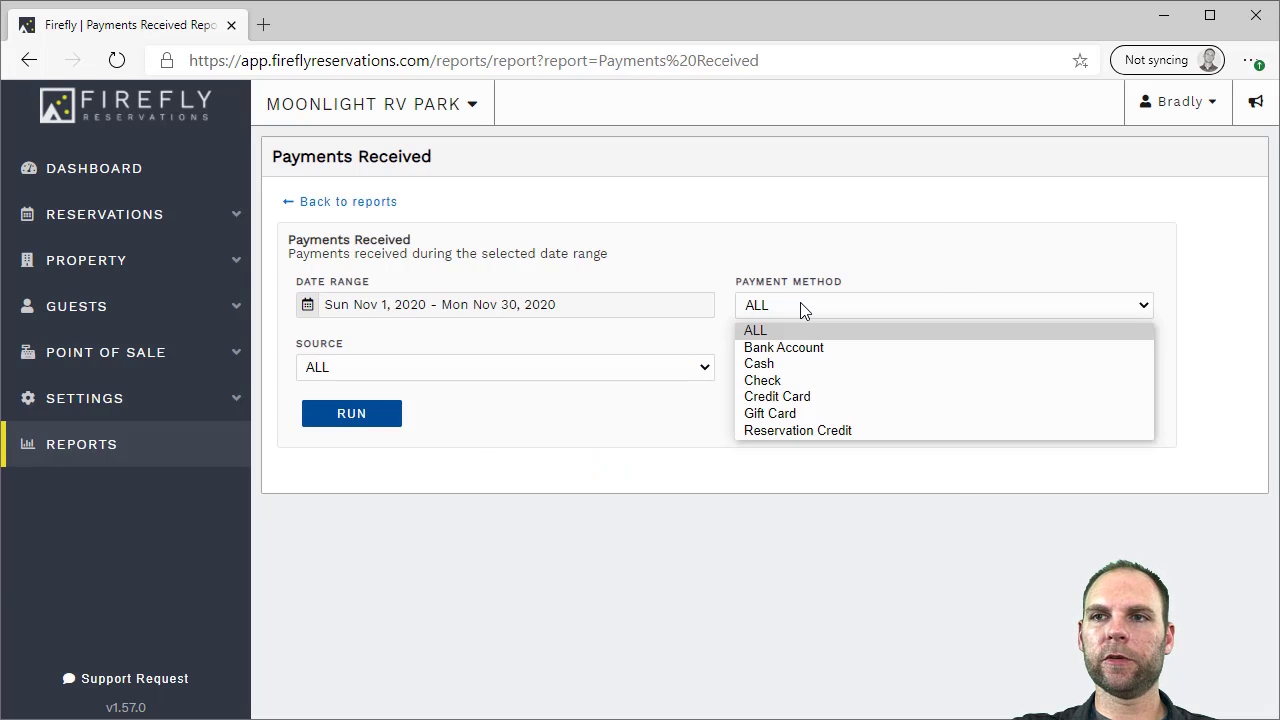
left_click(792, 397)
left_click(479, 368)
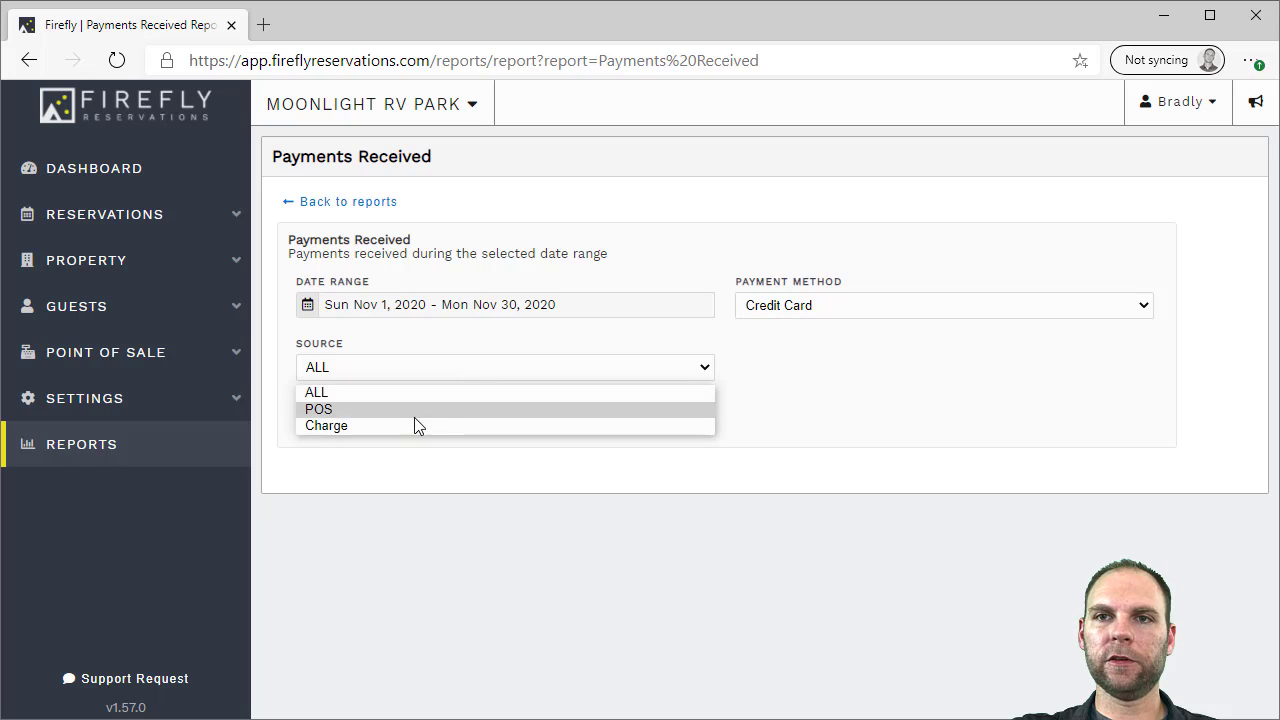
left_click(350, 424)
Run the report, showing 8 payments totaling $828.89, and return to the reports list
left_click(351, 418)
scroll(1163, 449, "down", 3)
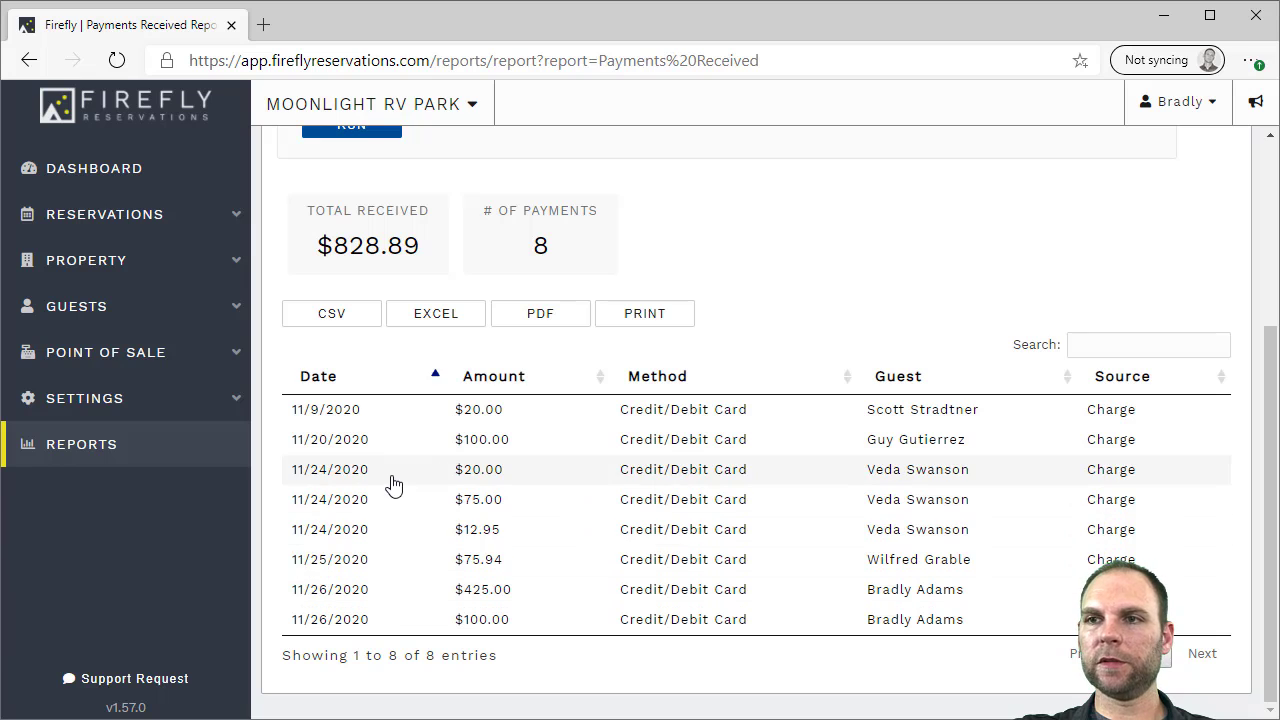
scroll(836, 404, "up", 2)
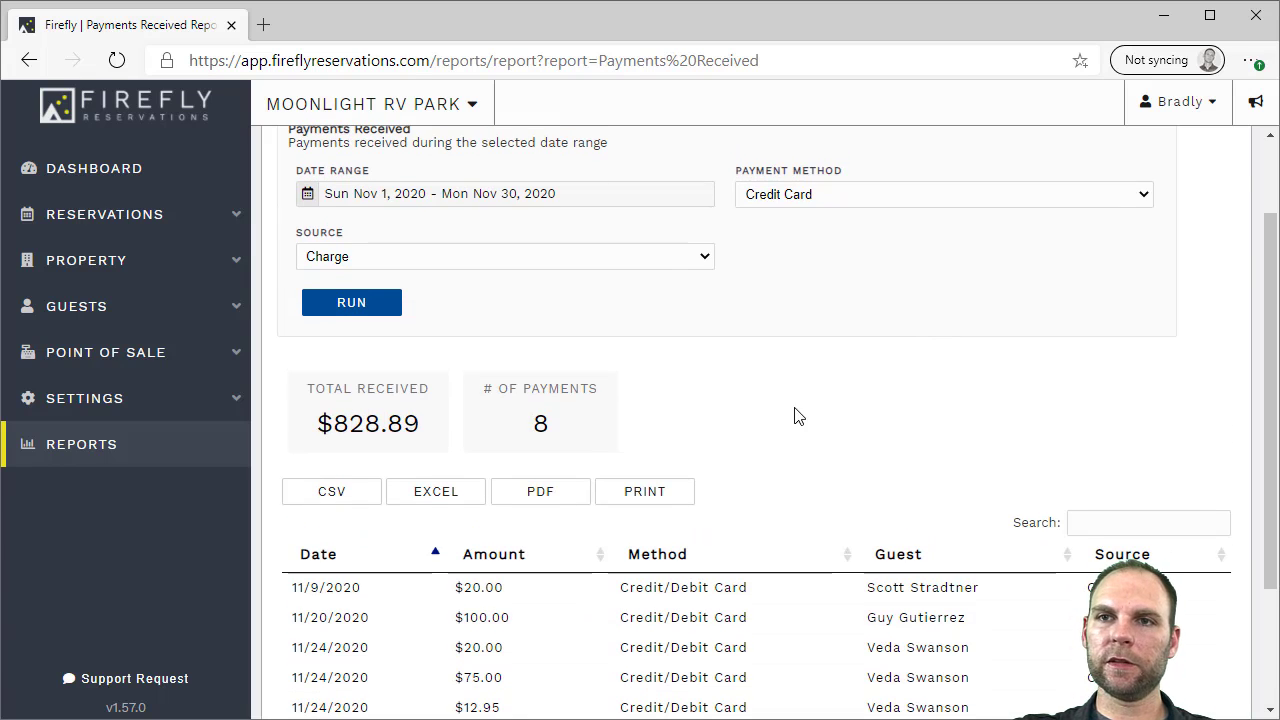
scroll(676, 416, "up", 1)
left_click(318, 201)
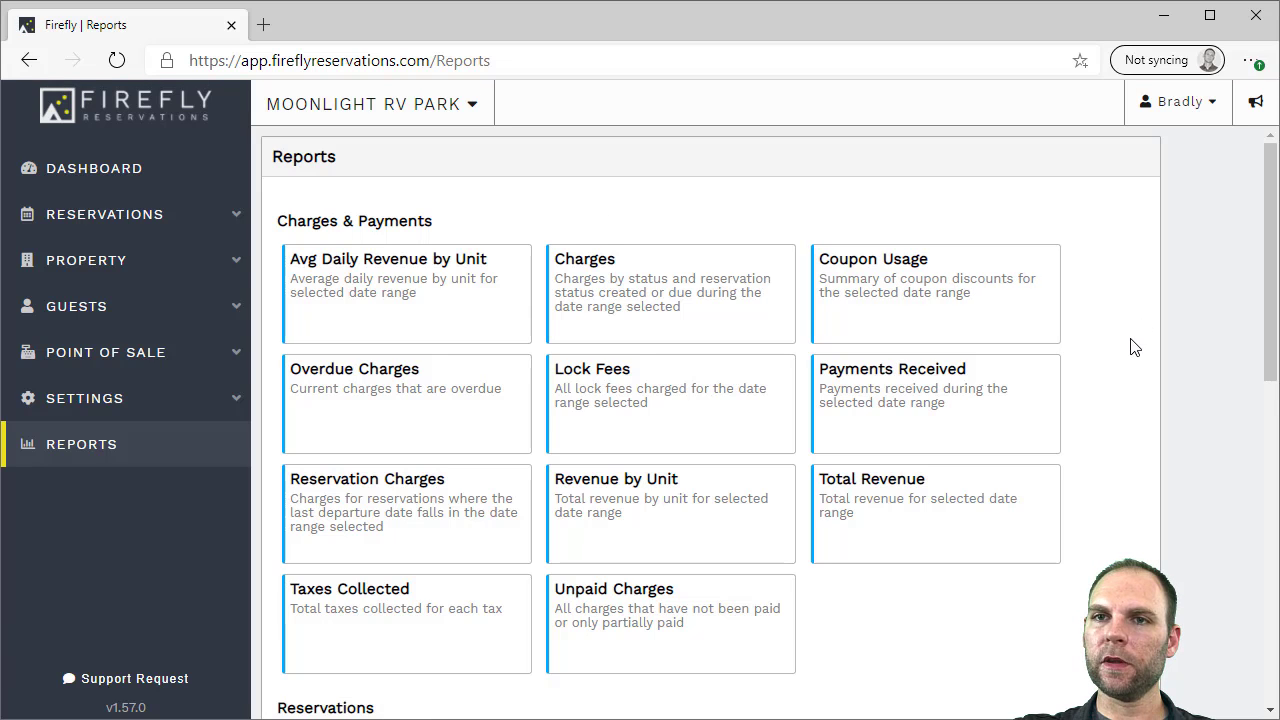
scroll(1135, 360, "down", 1)
Run the Revenue by Unit report for last month (November 2020), then go back to reports
left_click(616, 422)
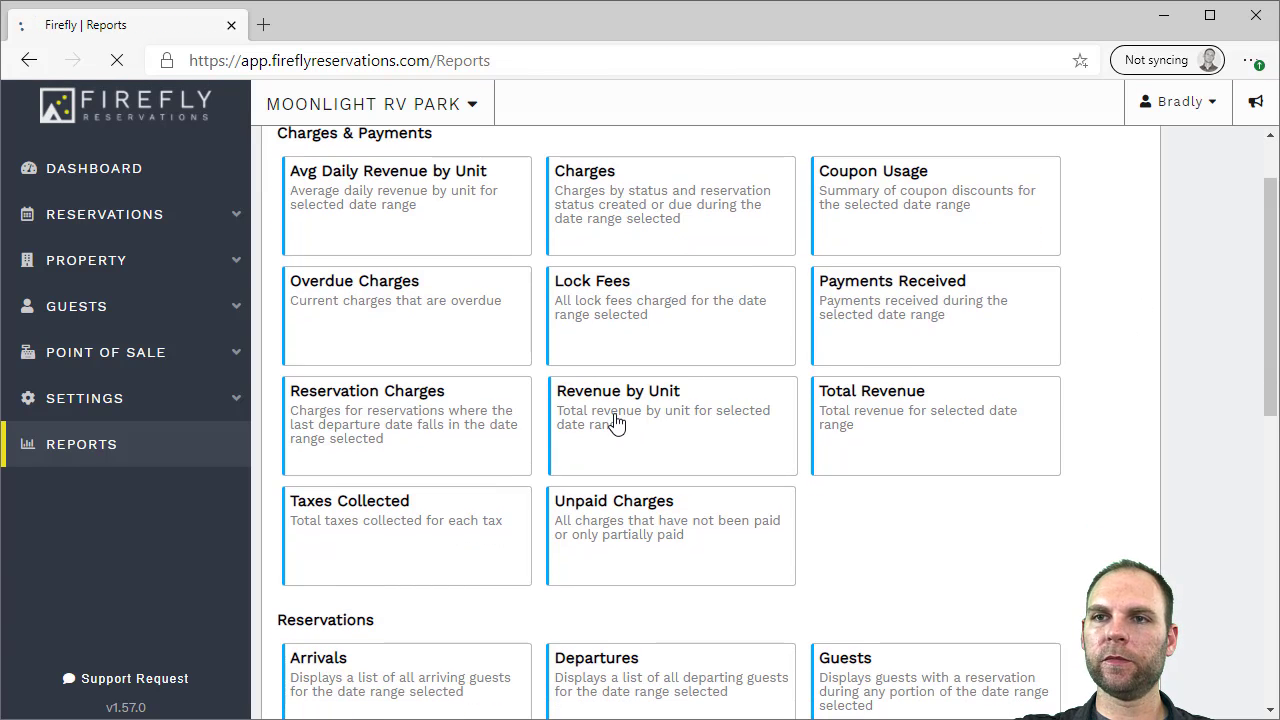
left_click(453, 312)
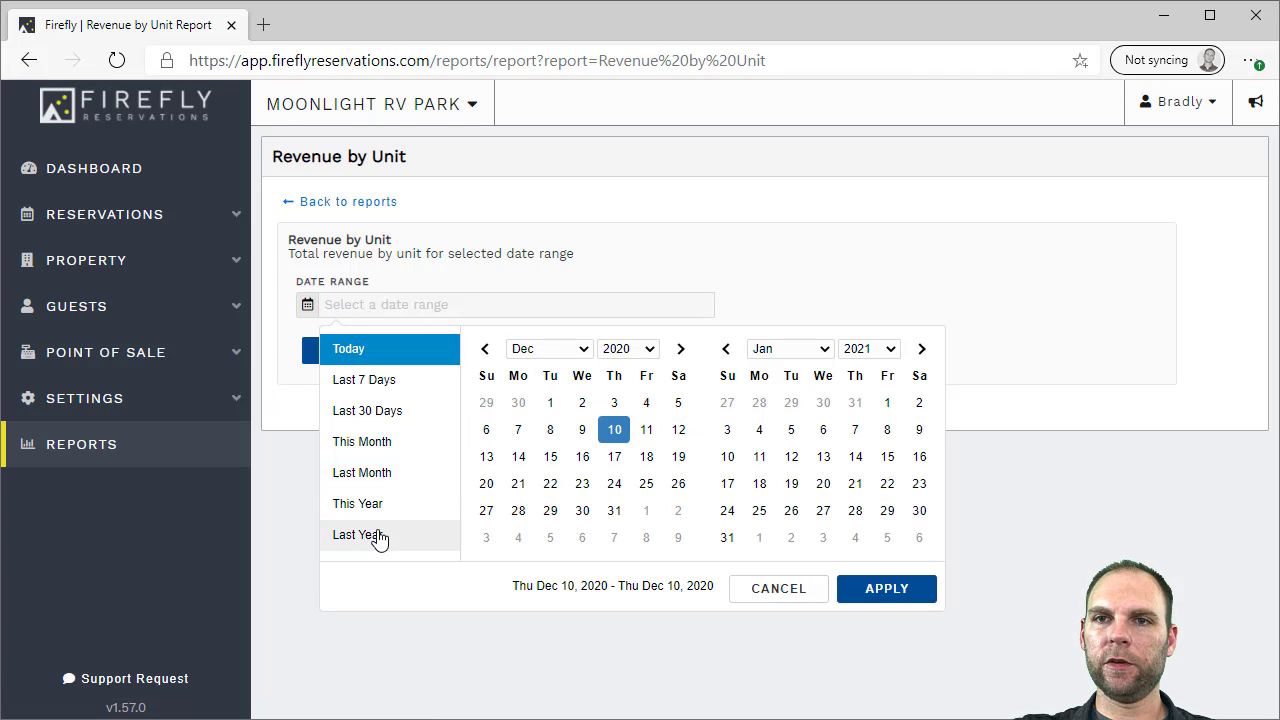
left_click(366, 486)
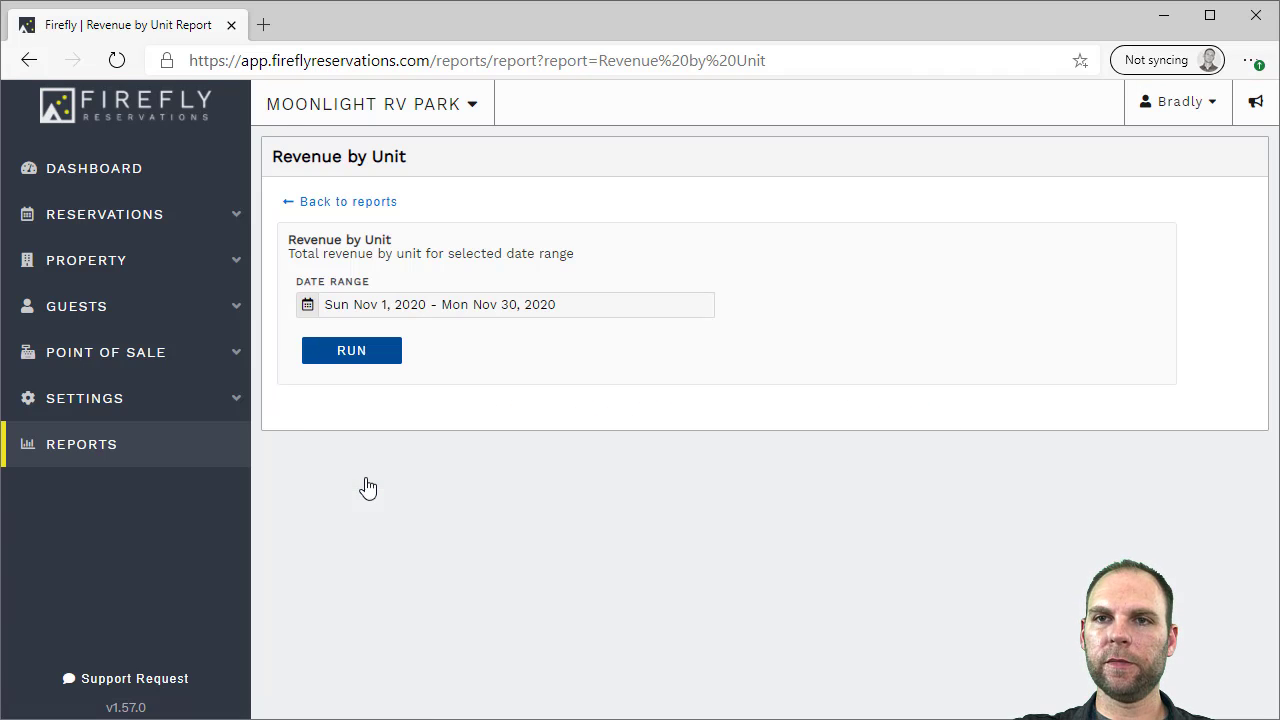
left_click(362, 362)
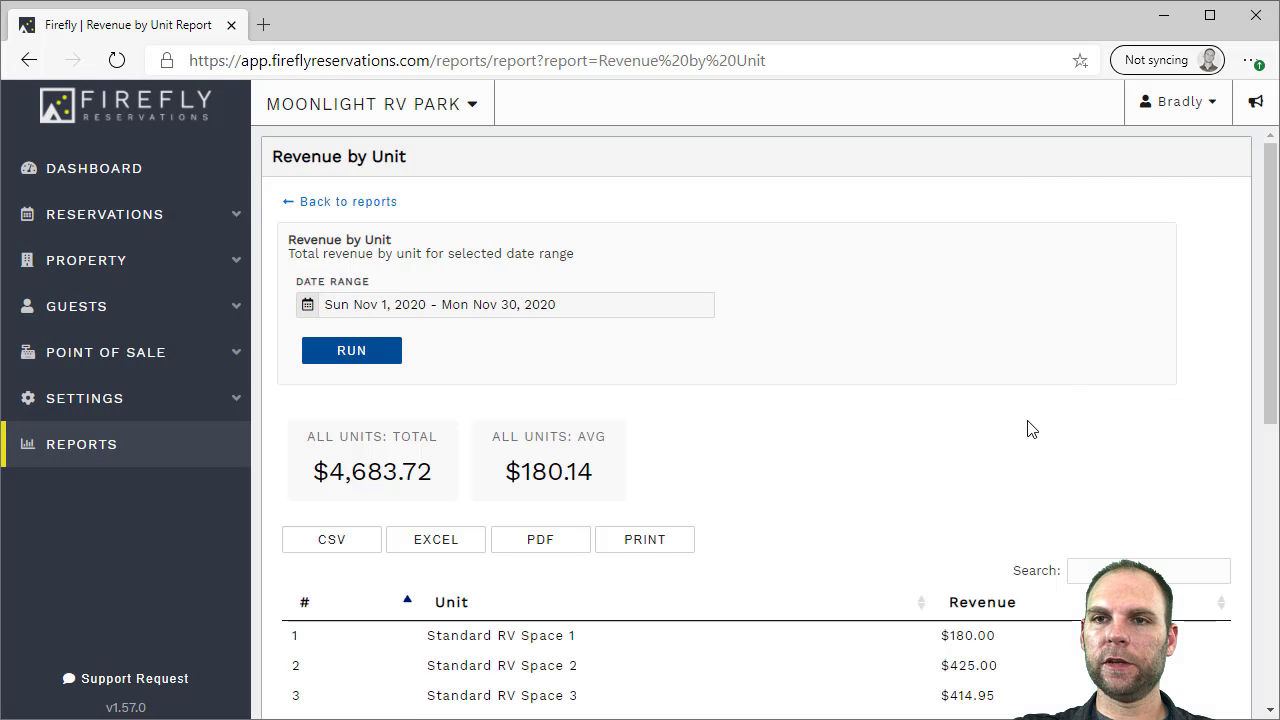
scroll(1034, 430, "down", 2)
scroll(1034, 431, "down", 4)
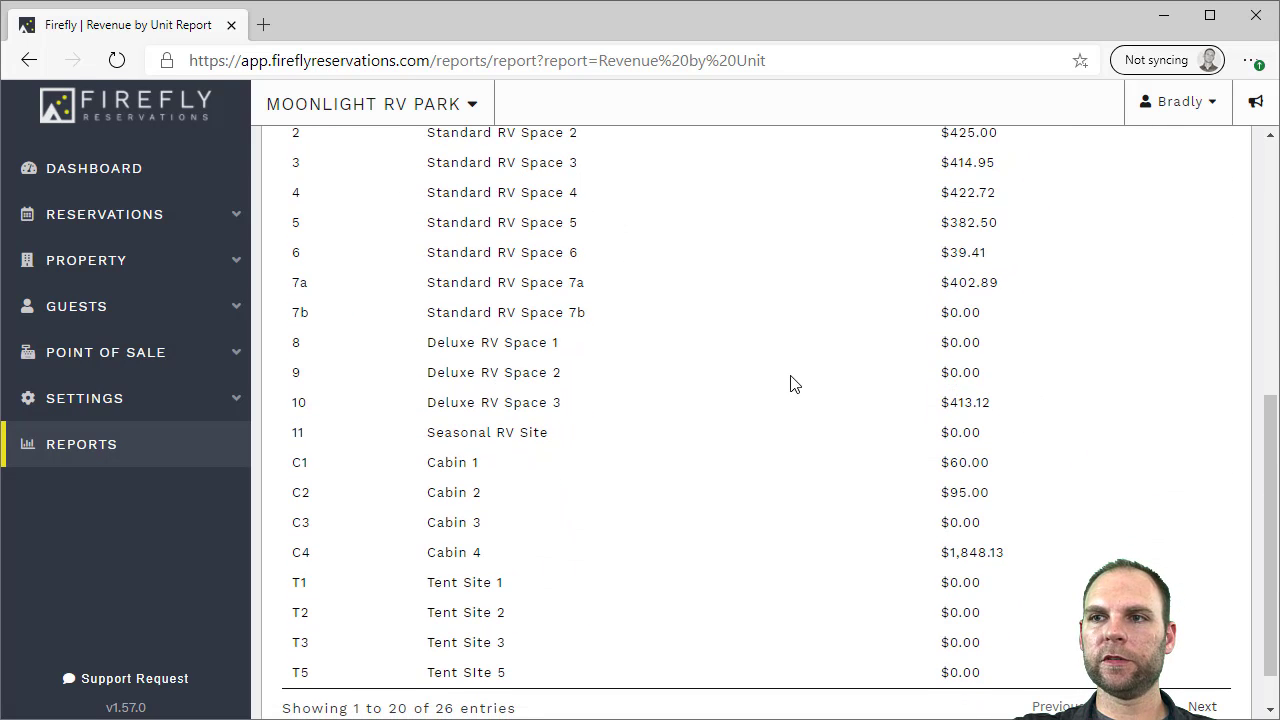
scroll(1004, 390, "up", 1)
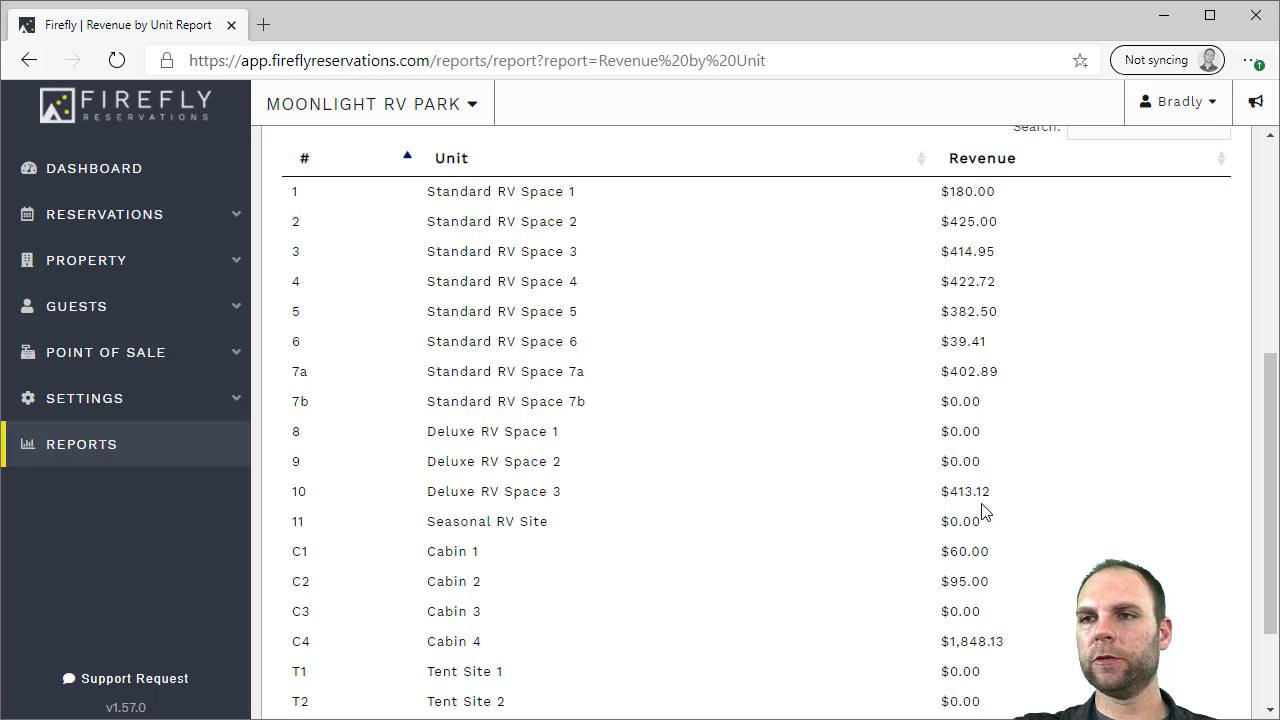
scroll(982, 511, "up", 5)
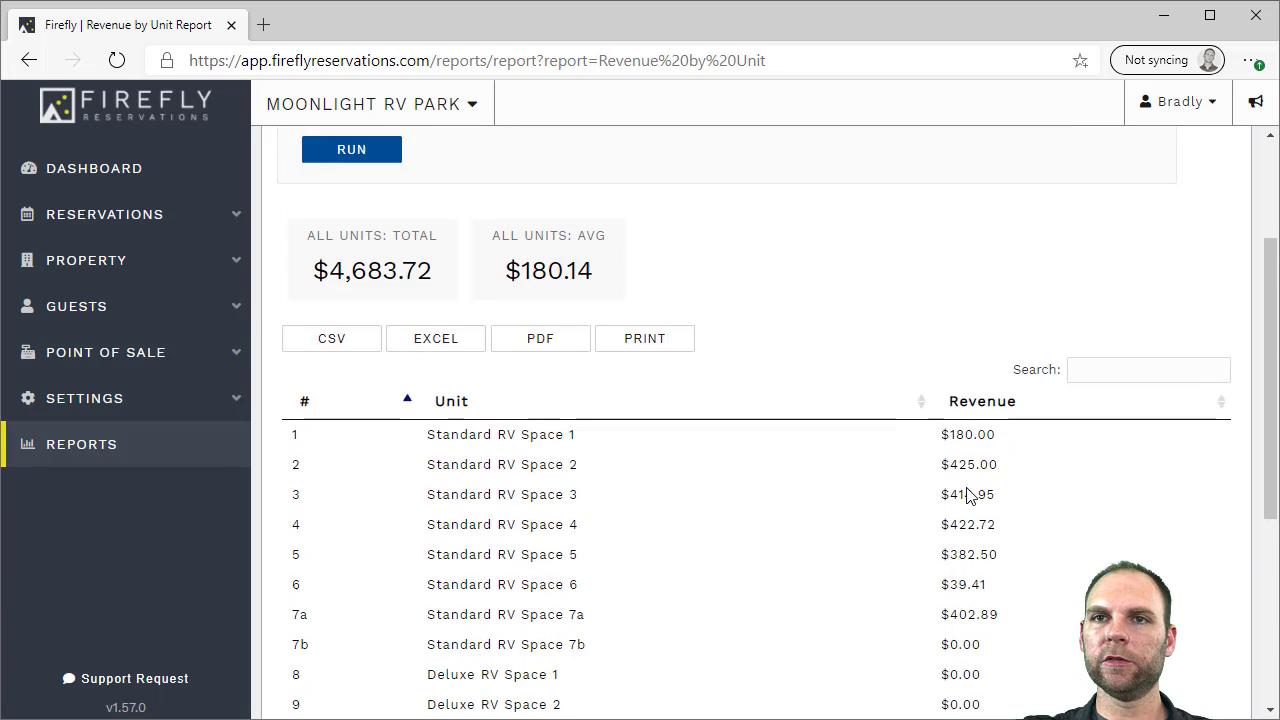
left_click(338, 205)
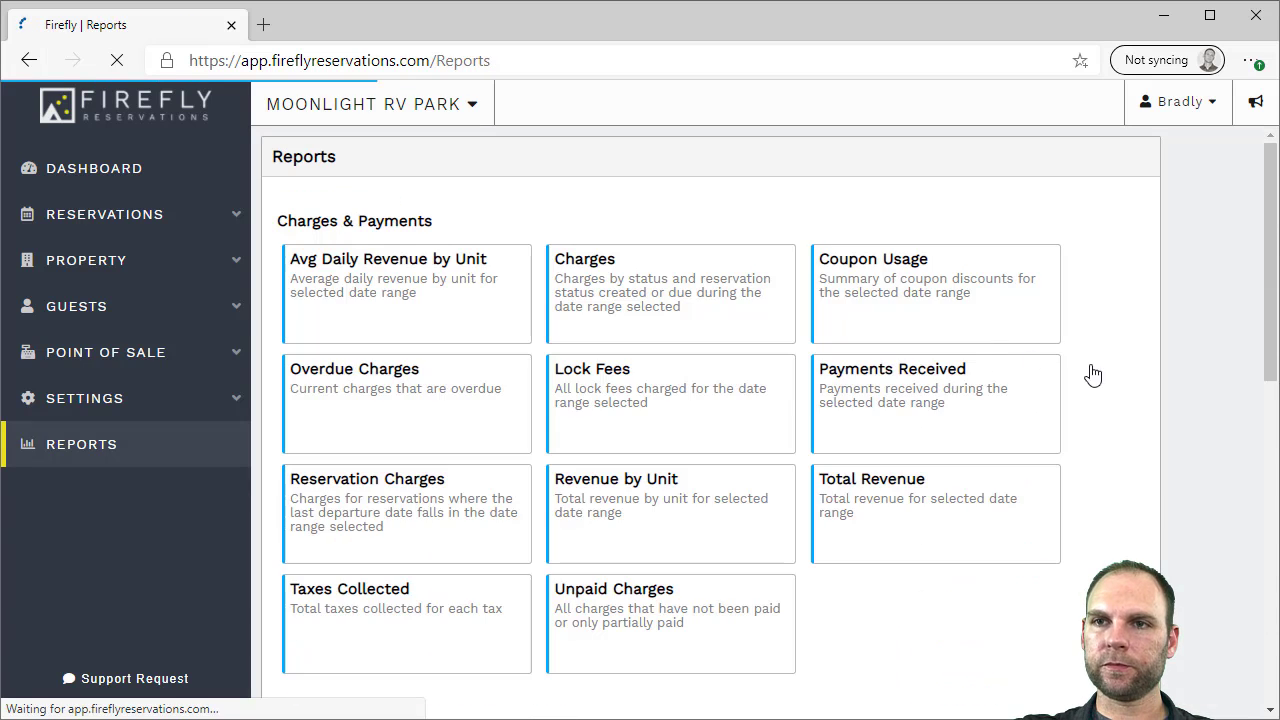
Run the Arrivals report for Dec 14–15, 2020, showing 2 arrivals with 5 occupants
scroll(1162, 402, "down", 1)
scroll(1162, 399, "down", 1)
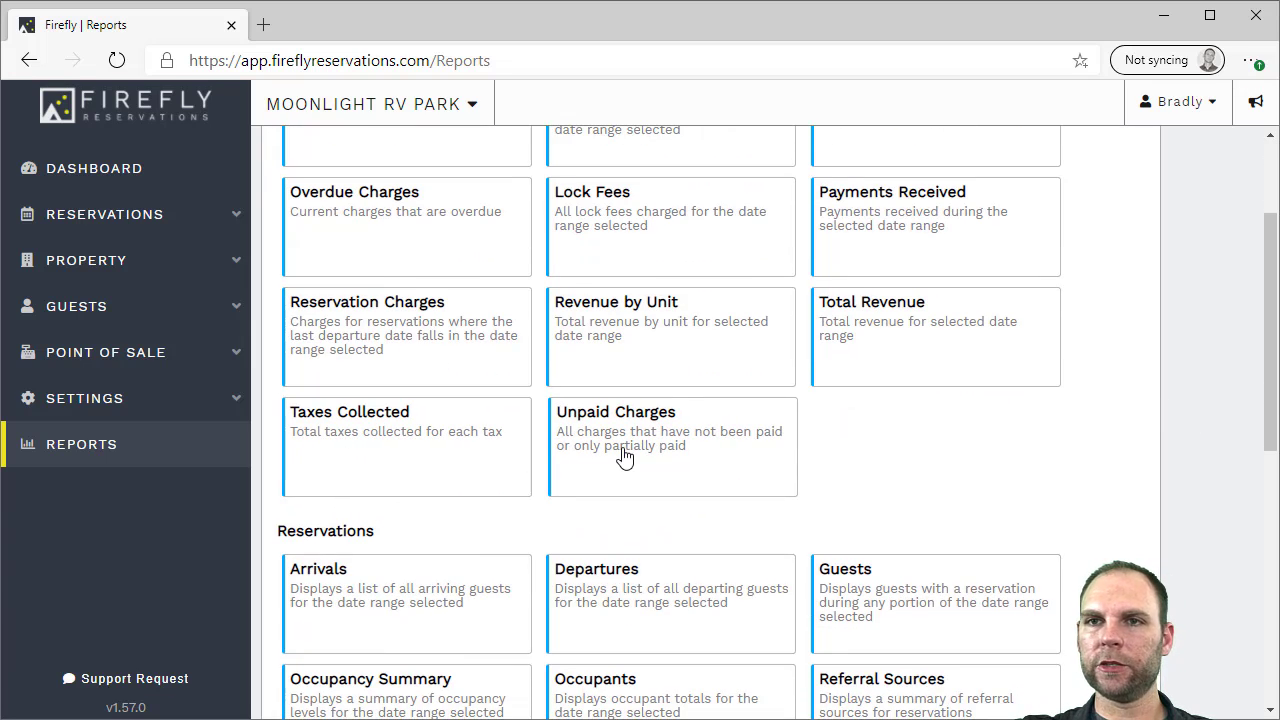
scroll(440, 450, "up", 2)
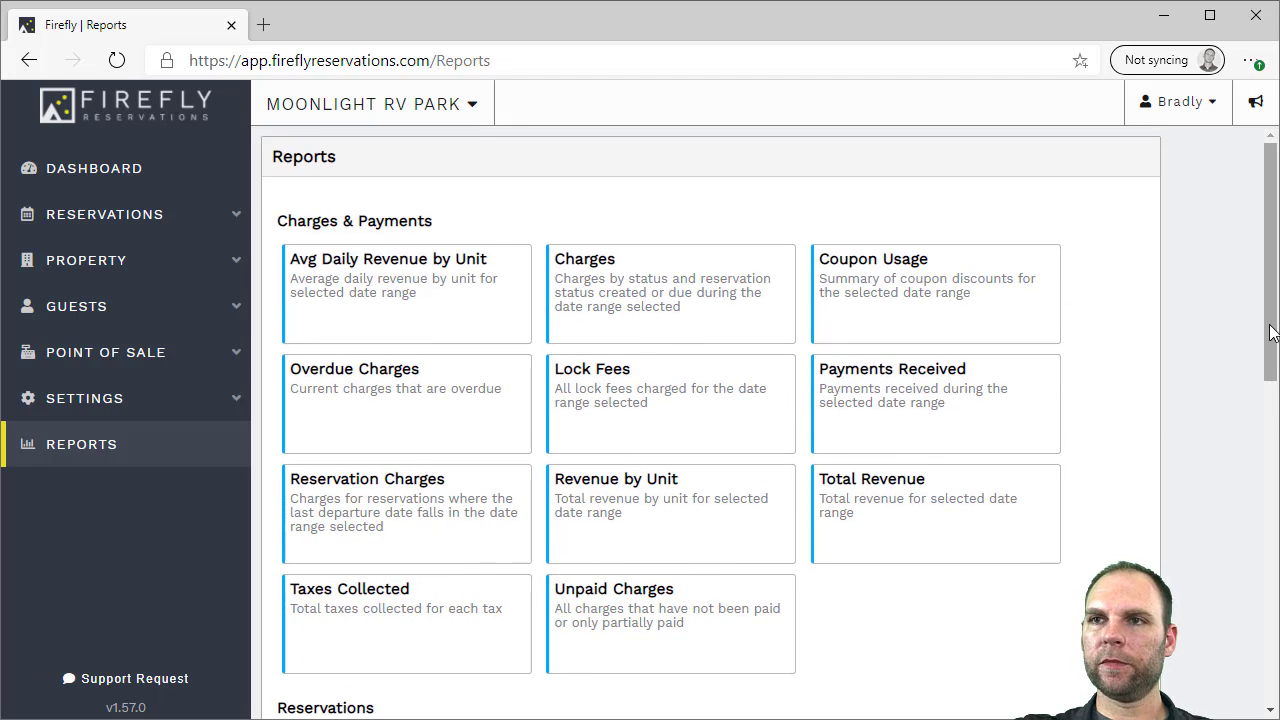
scroll(1272, 333, "down", 1)
left_click_drag(1274, 234, 1257, 429)
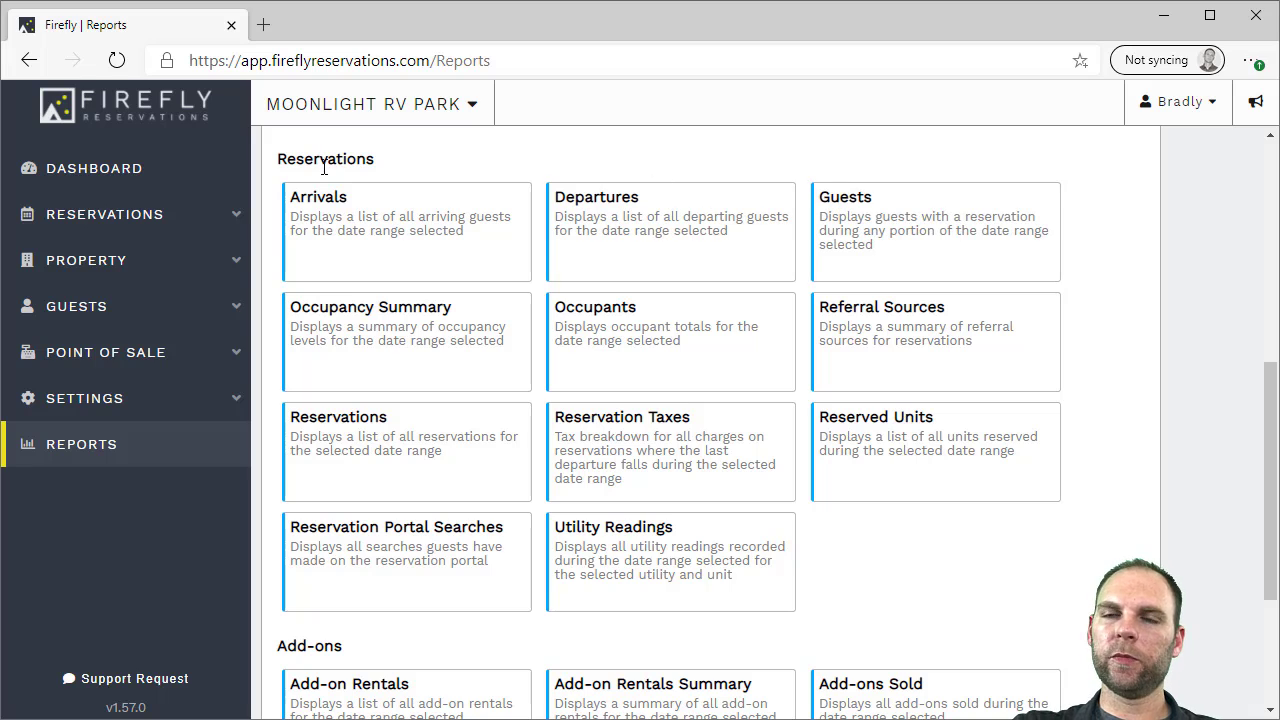
left_click(367, 241)
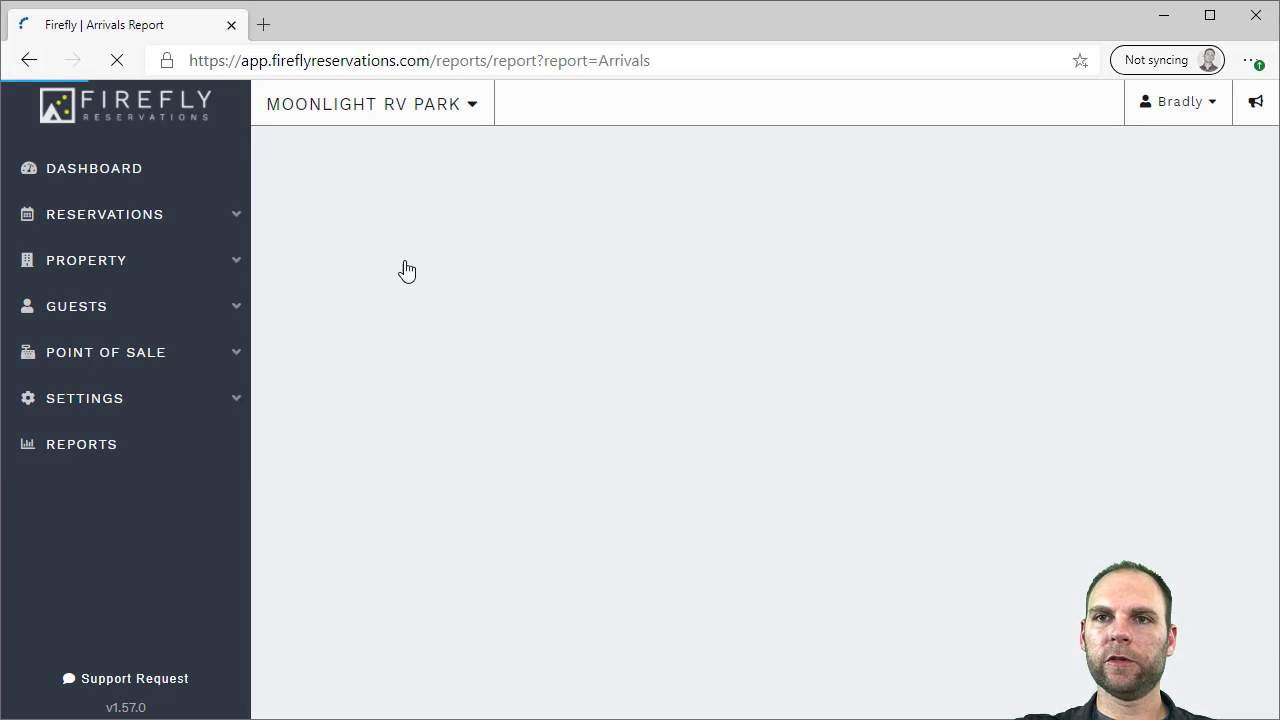
left_click(395, 305)
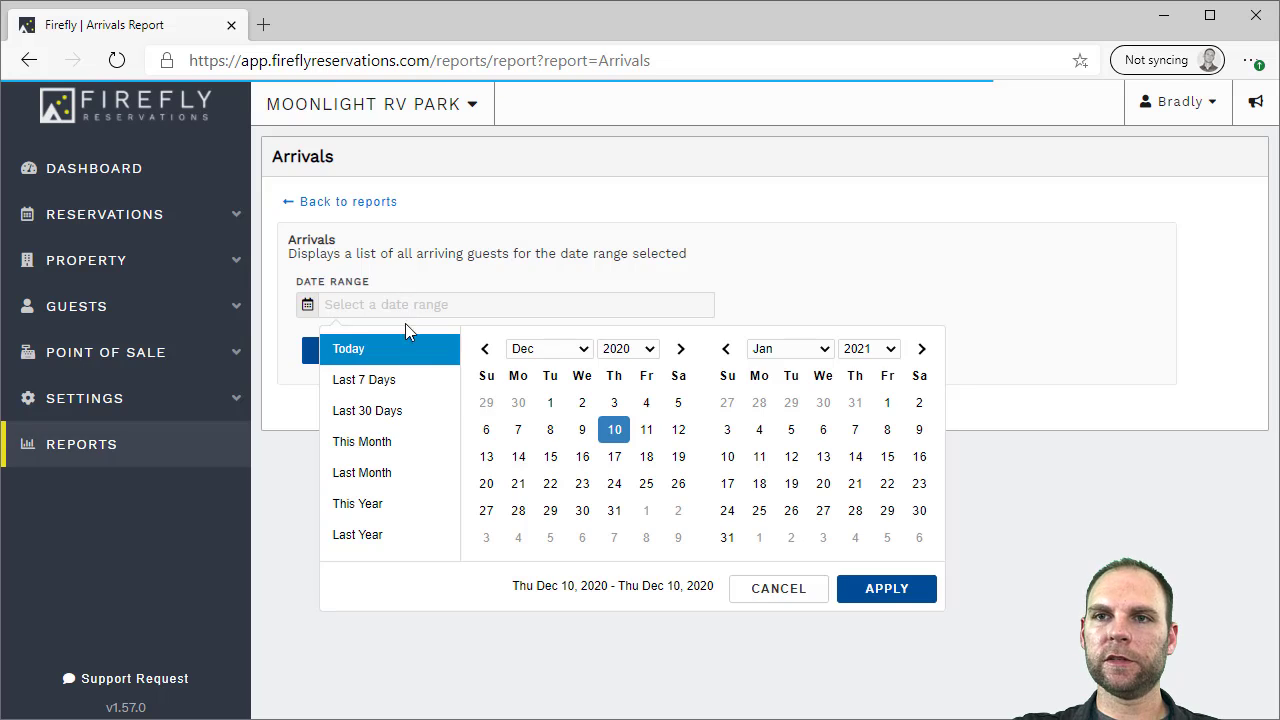
left_click(518, 457)
left_click(551, 462)
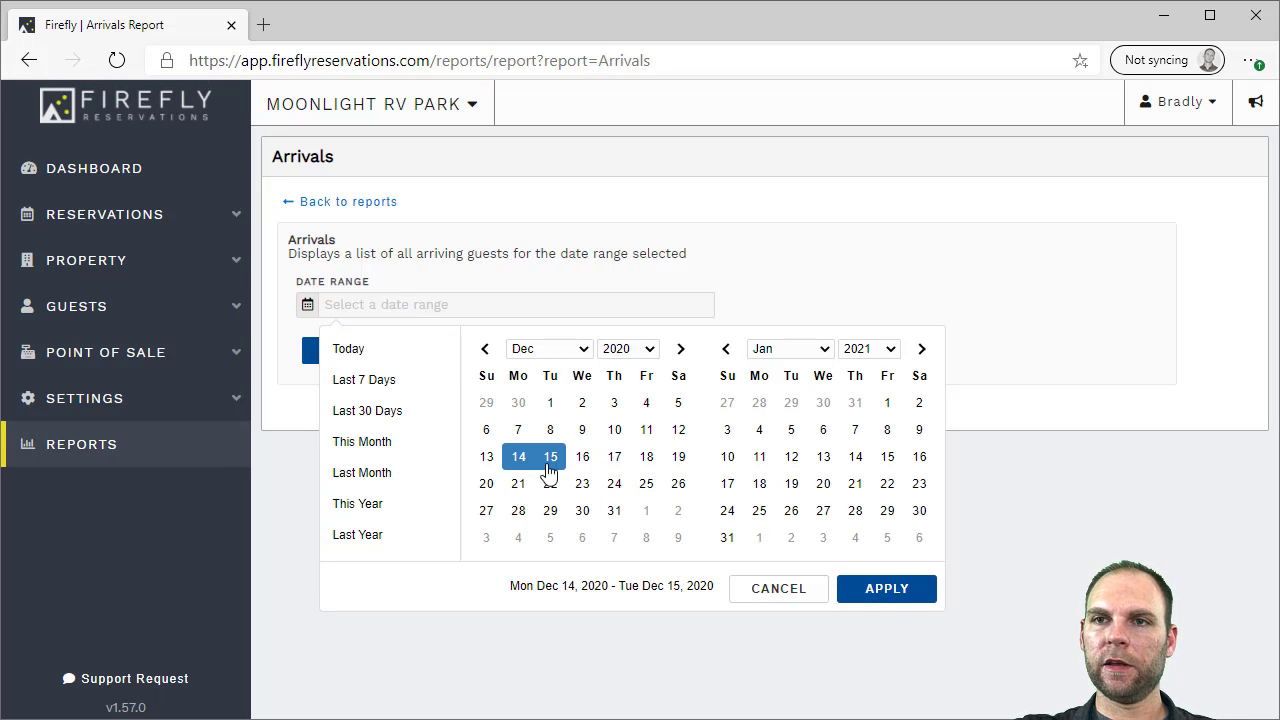
left_click(882, 590)
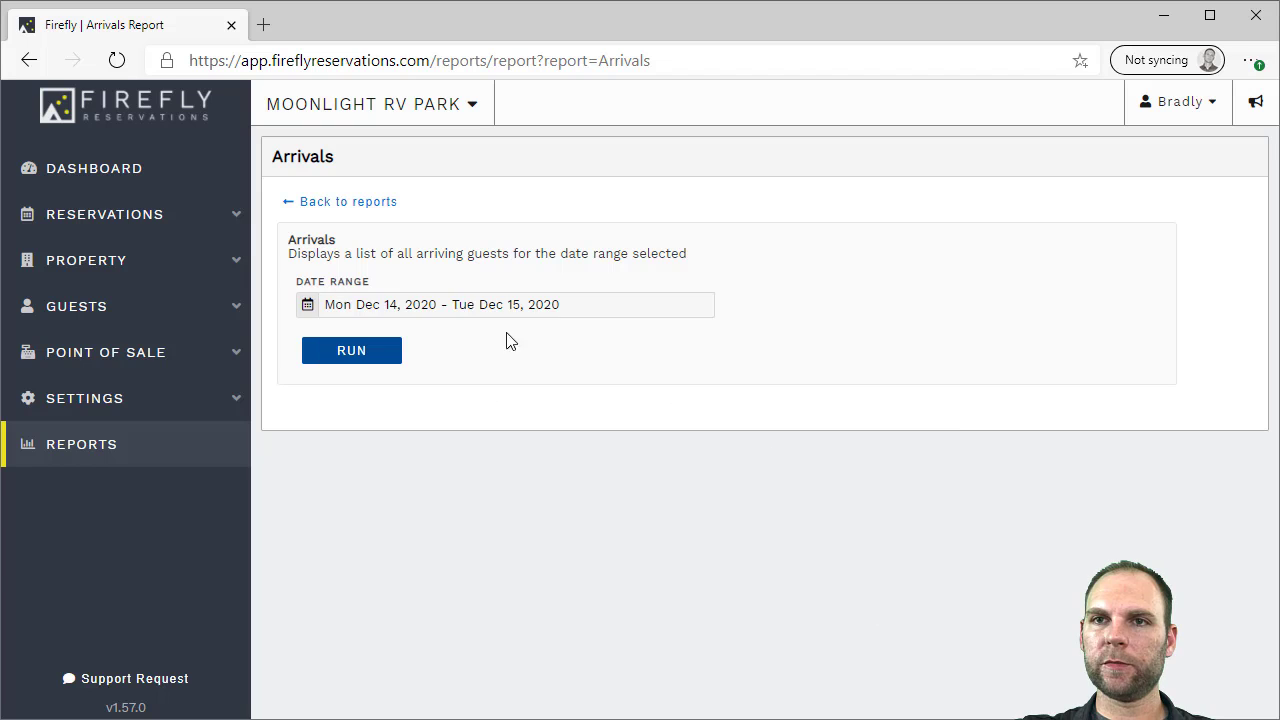
left_click(356, 358)
scroll(690, 451, "down", 1)
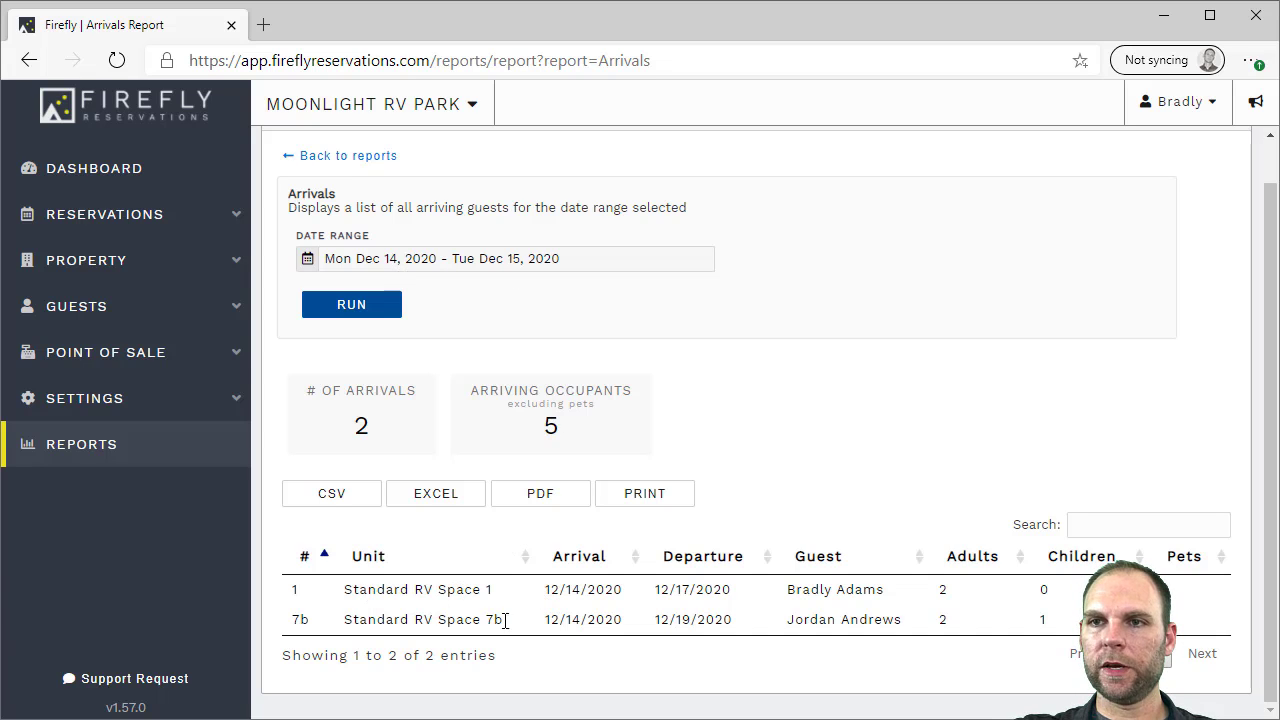
Return to the reports list and browse the available reports
left_click(349, 160)
scroll(755, 352, "down", 2)
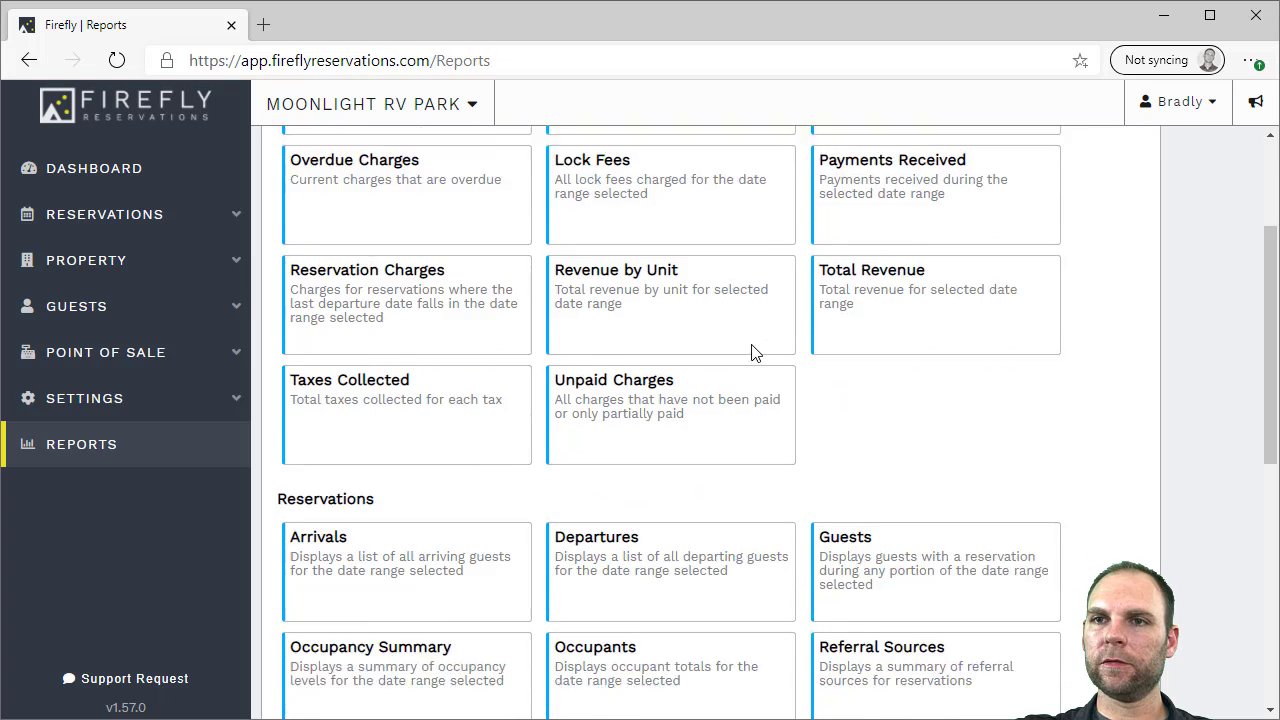
scroll(755, 352, "down", 5)
scroll(903, 342, "up", 1)
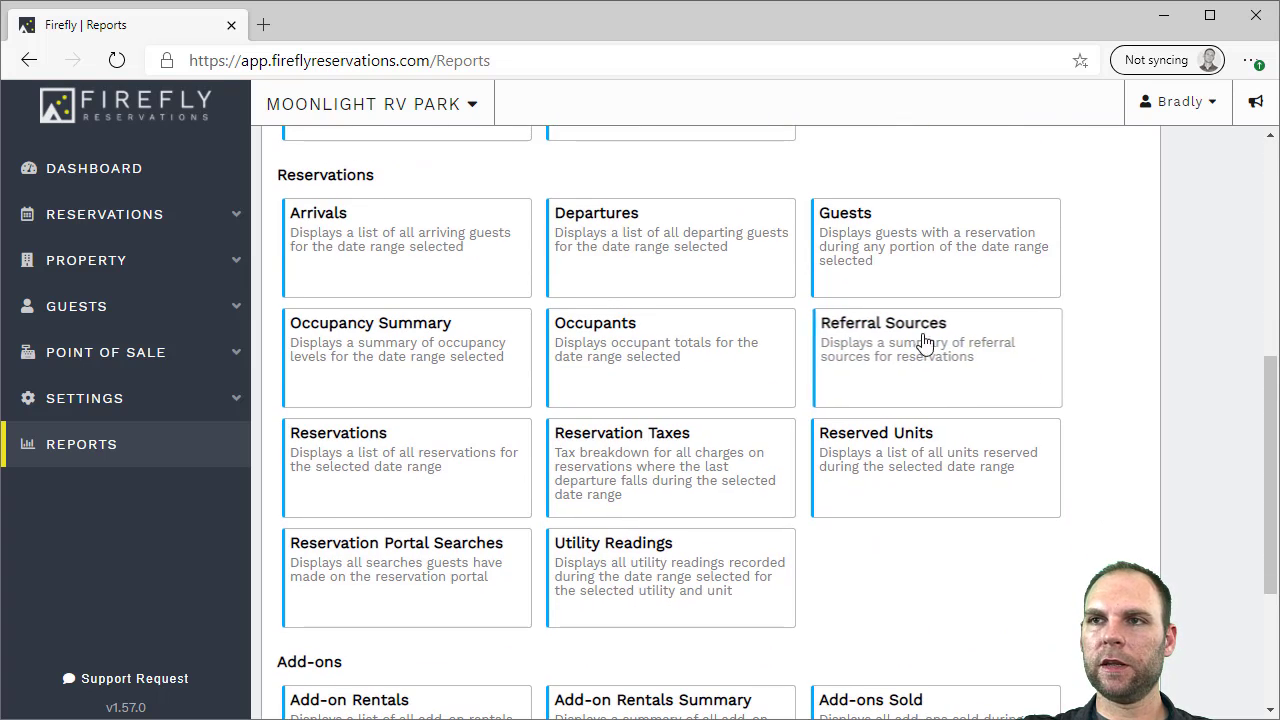
scroll(1051, 609, "down", 2)
scroll(1060, 509, "up", 1)
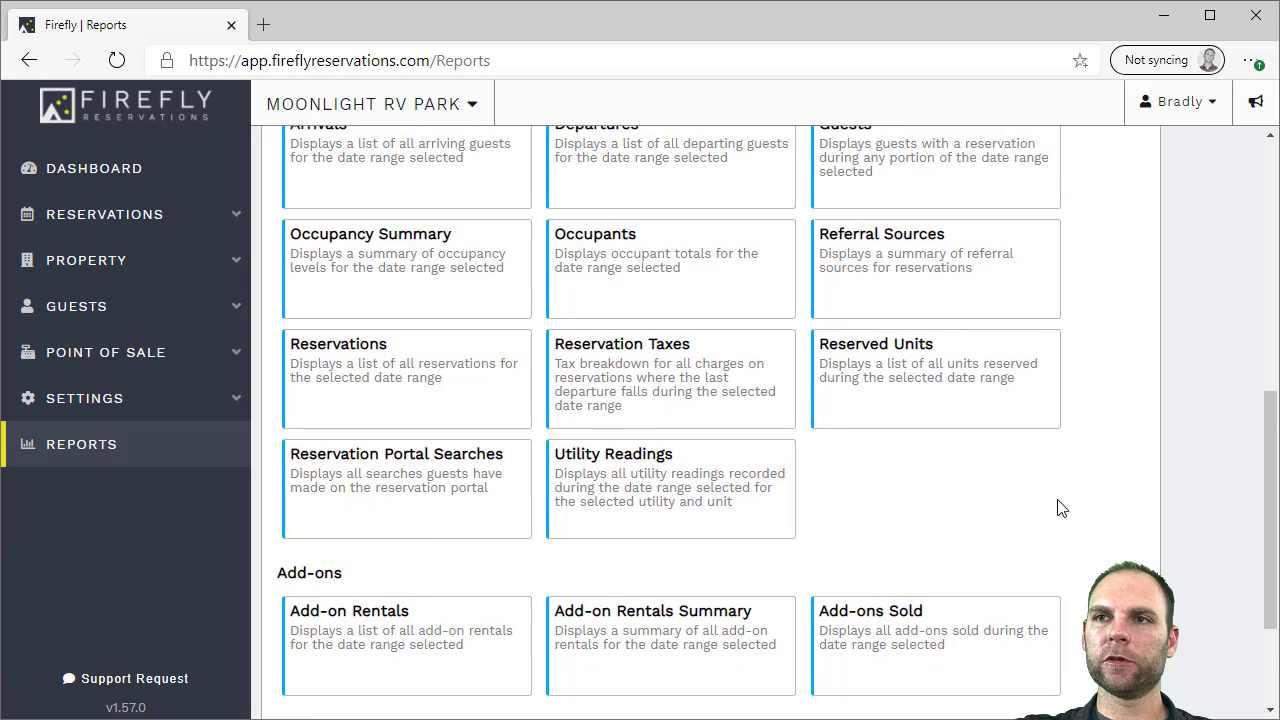
Run Referral Sources for last month, showing Google Search at 100%, and return to reports
left_click(874, 281)
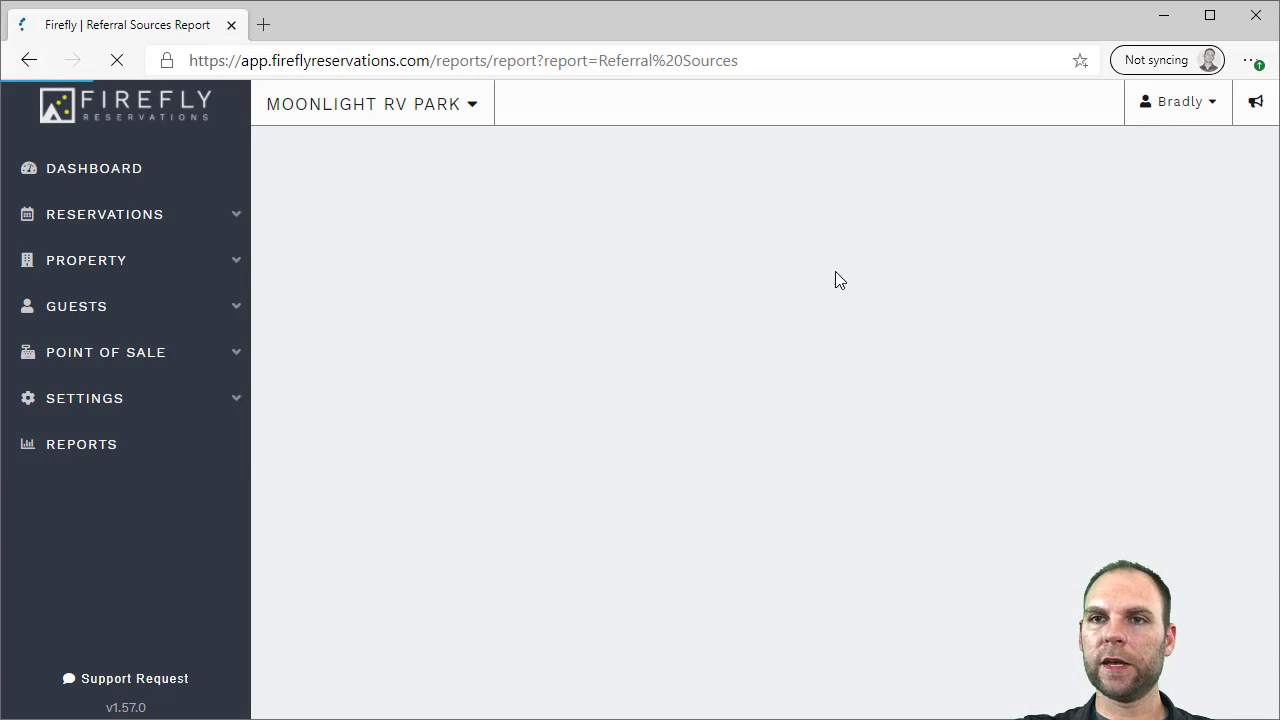
left_click(390, 306)
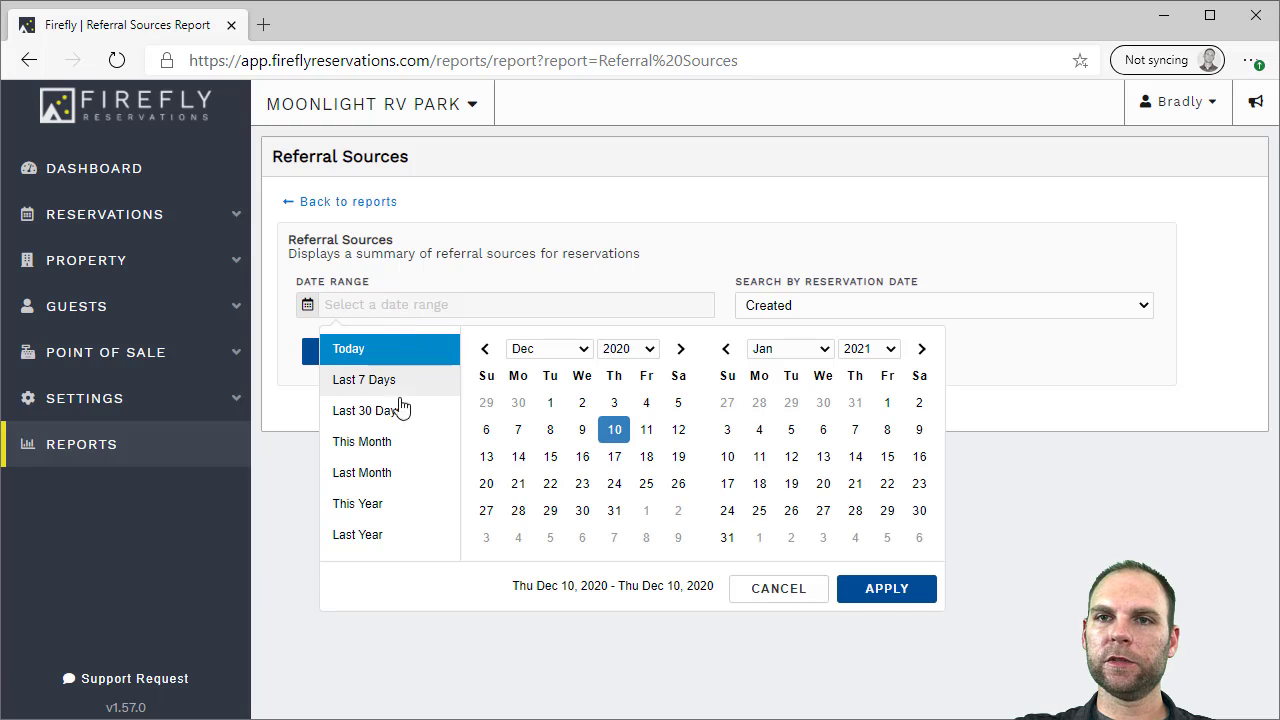
left_click(383, 480)
left_click(363, 358)
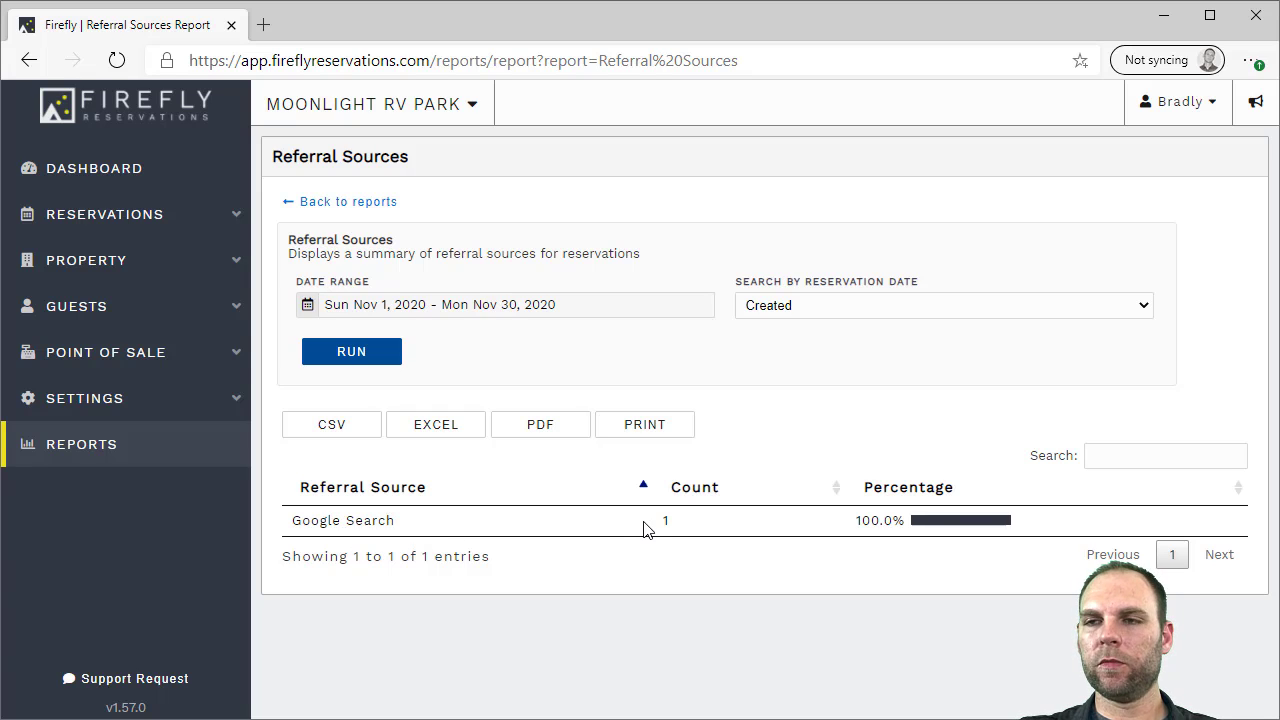
left_click(355, 201)
scroll(1048, 495, "down", 5)
scroll(1048, 495, "down", 2)
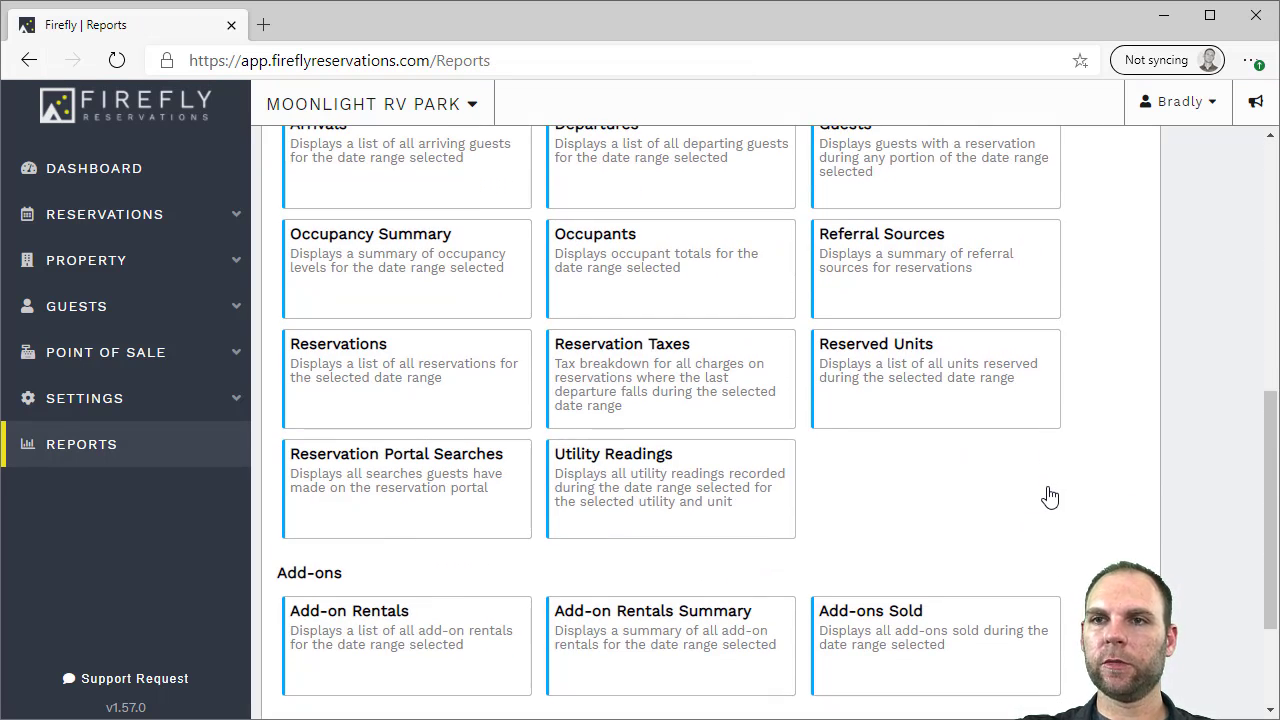
scroll(1048, 495, "down", 1)
scroll(1104, 465, "down", 1)
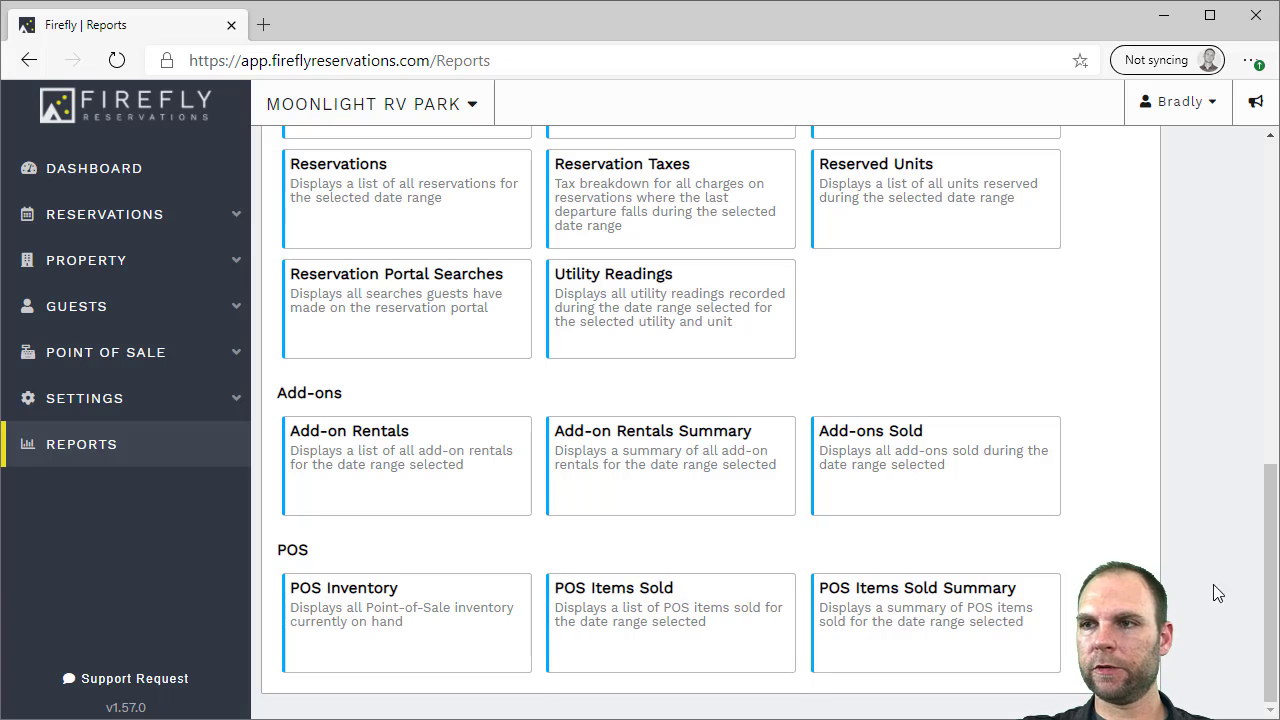
left_click_drag(1270, 560, 1262, 262)
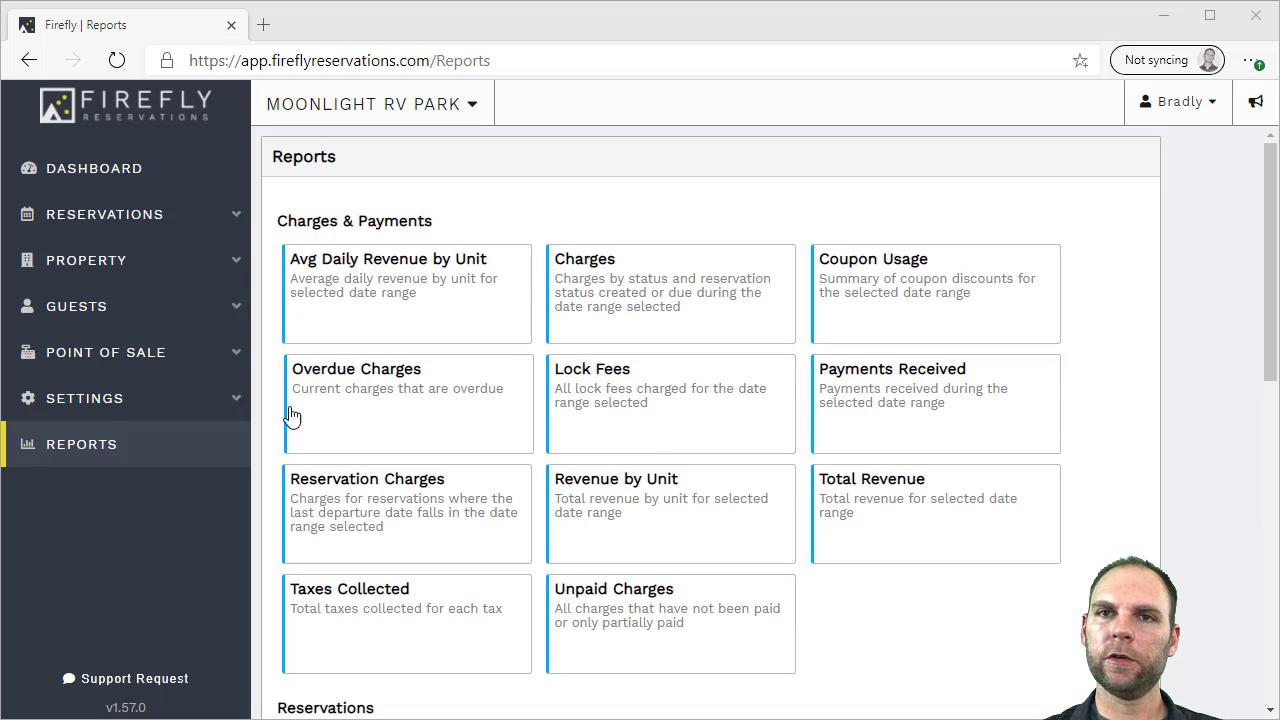
Start a new guest email with all six current guests selected as recipients
left_click(107, 307)
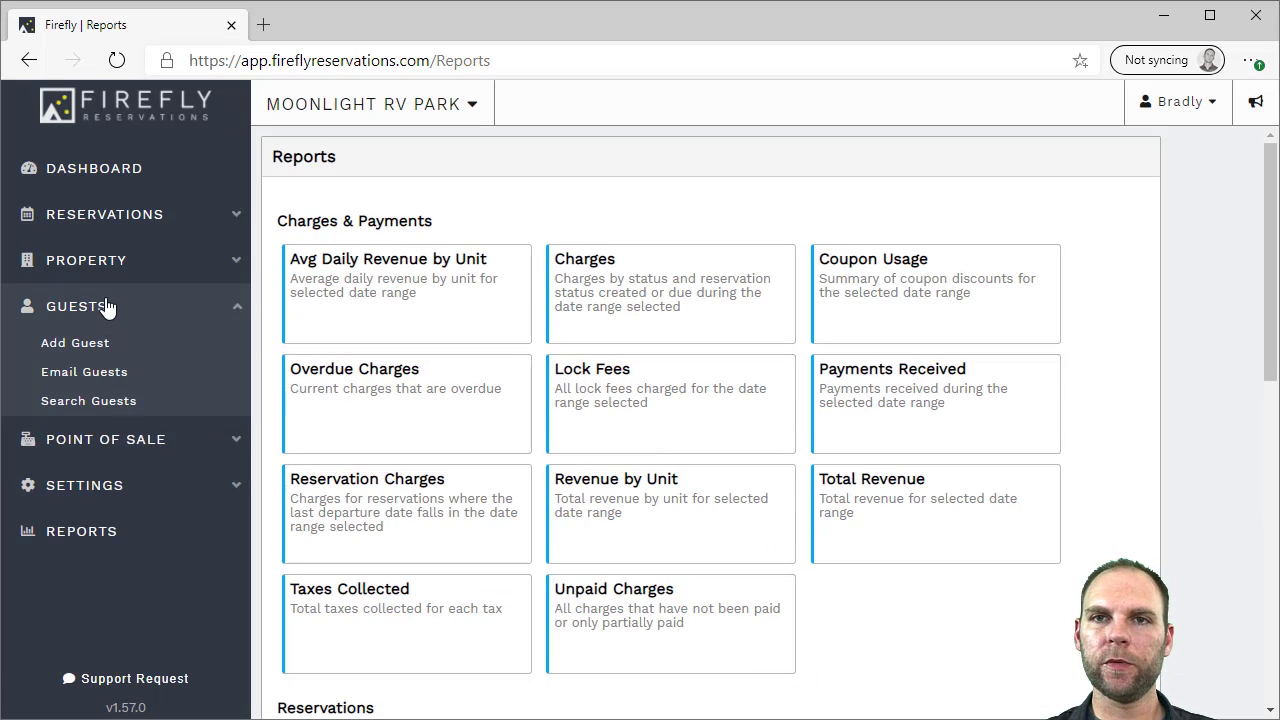
left_click(100, 378)
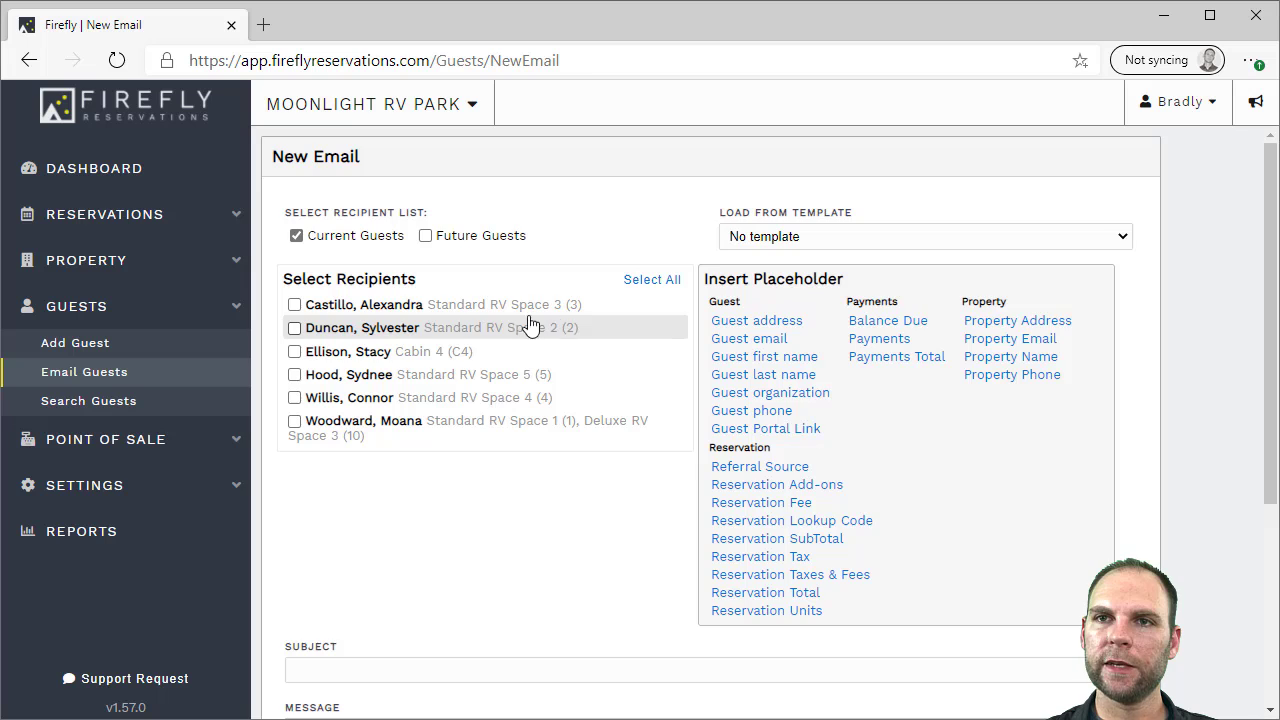
scroll(510, 340, "down", 1)
scroll(600, 300, "up", 1)
left_click(645, 283)
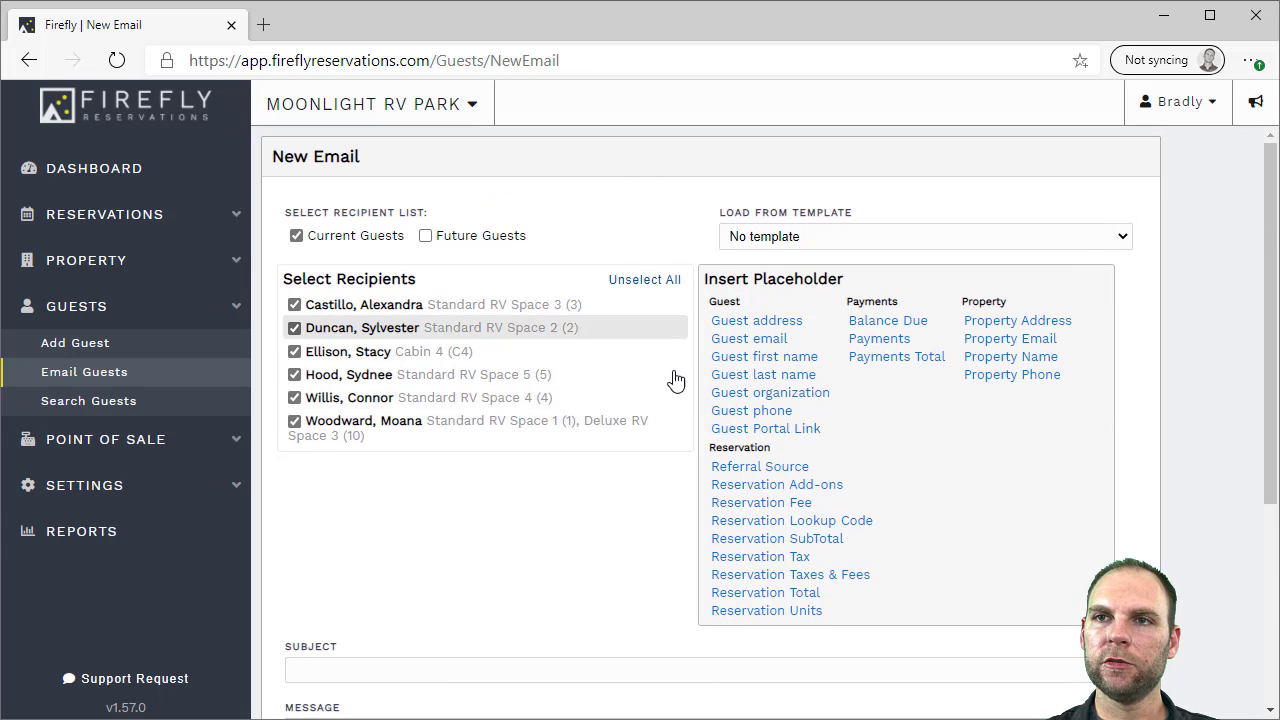
Bring up the Load from Template dropdown of saved email templates
scroll(630, 530, "down", 3)
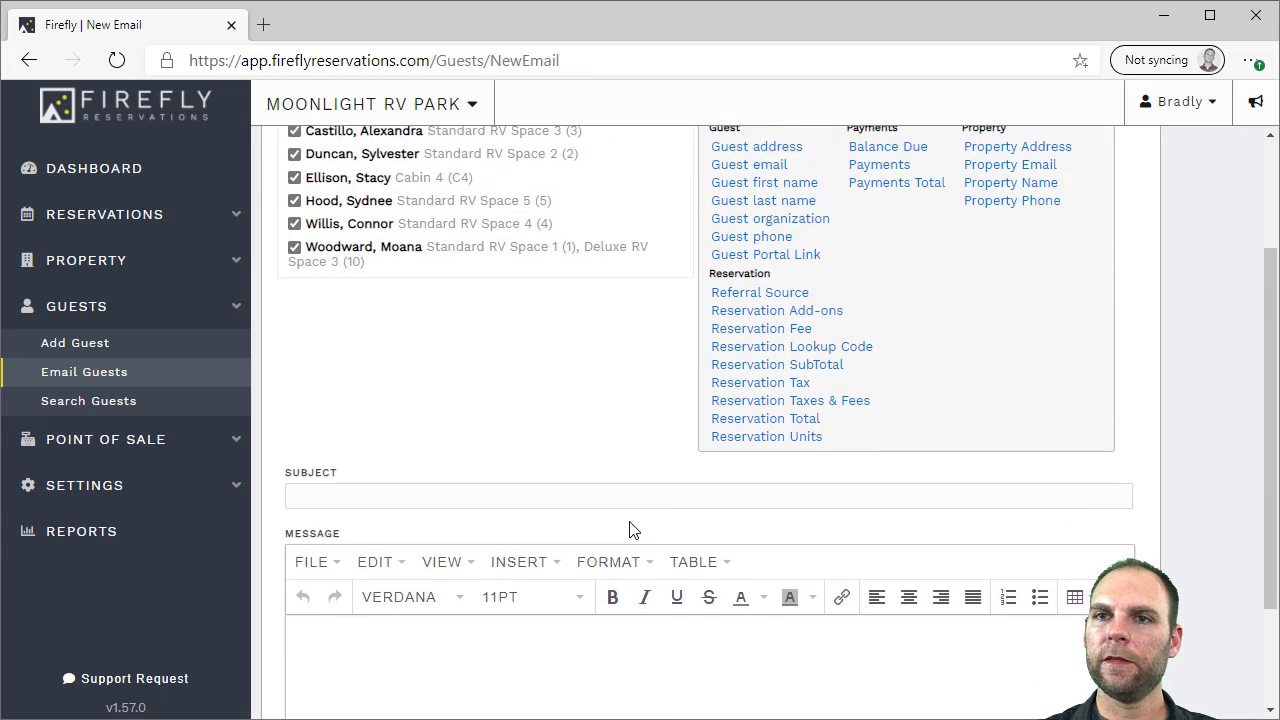
scroll(632, 500, "up", 2)
scroll(632, 497, "up", 1)
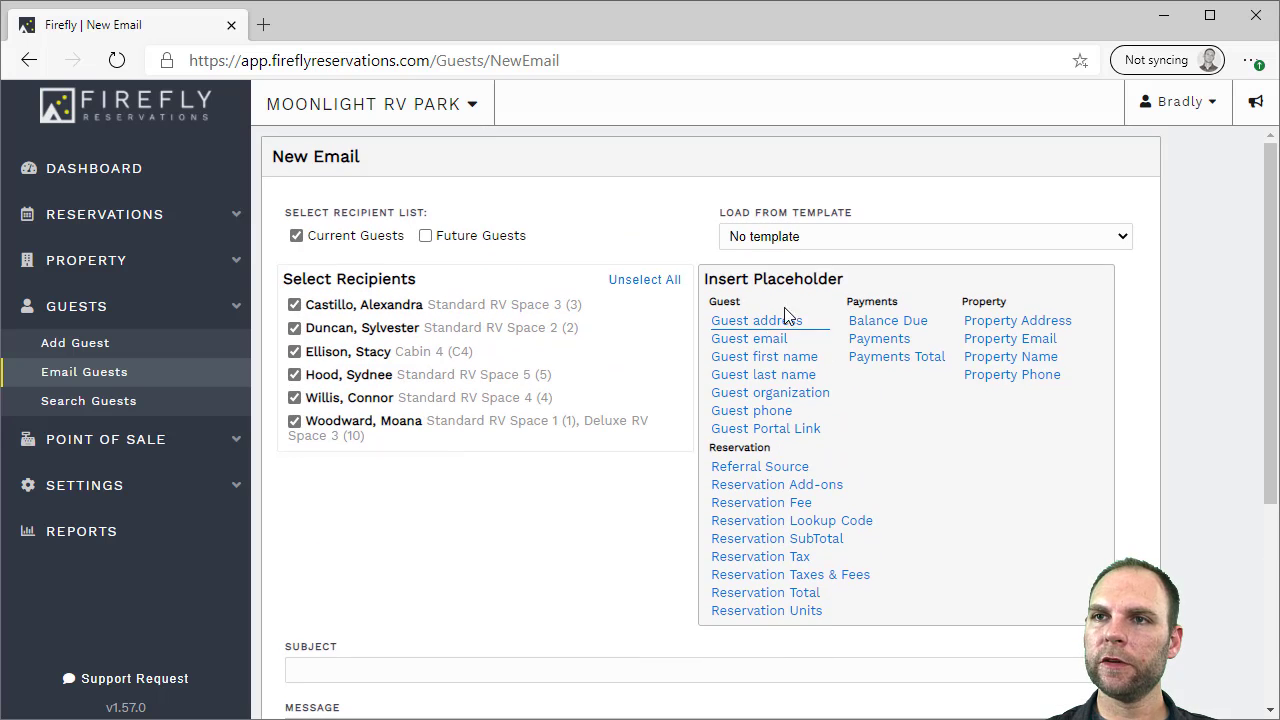
left_click(808, 242)
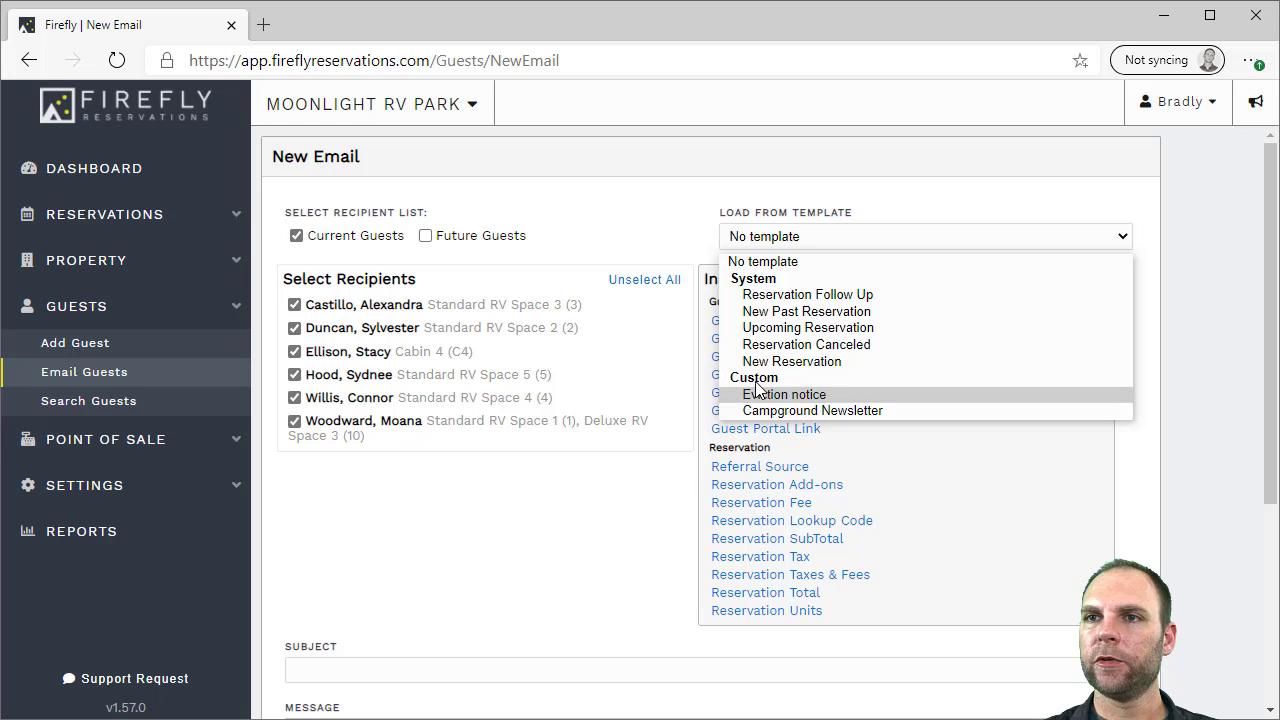
left_click(851, 410)
scroll(617, 445, "down", 1)
scroll(617, 445, "down", 3)
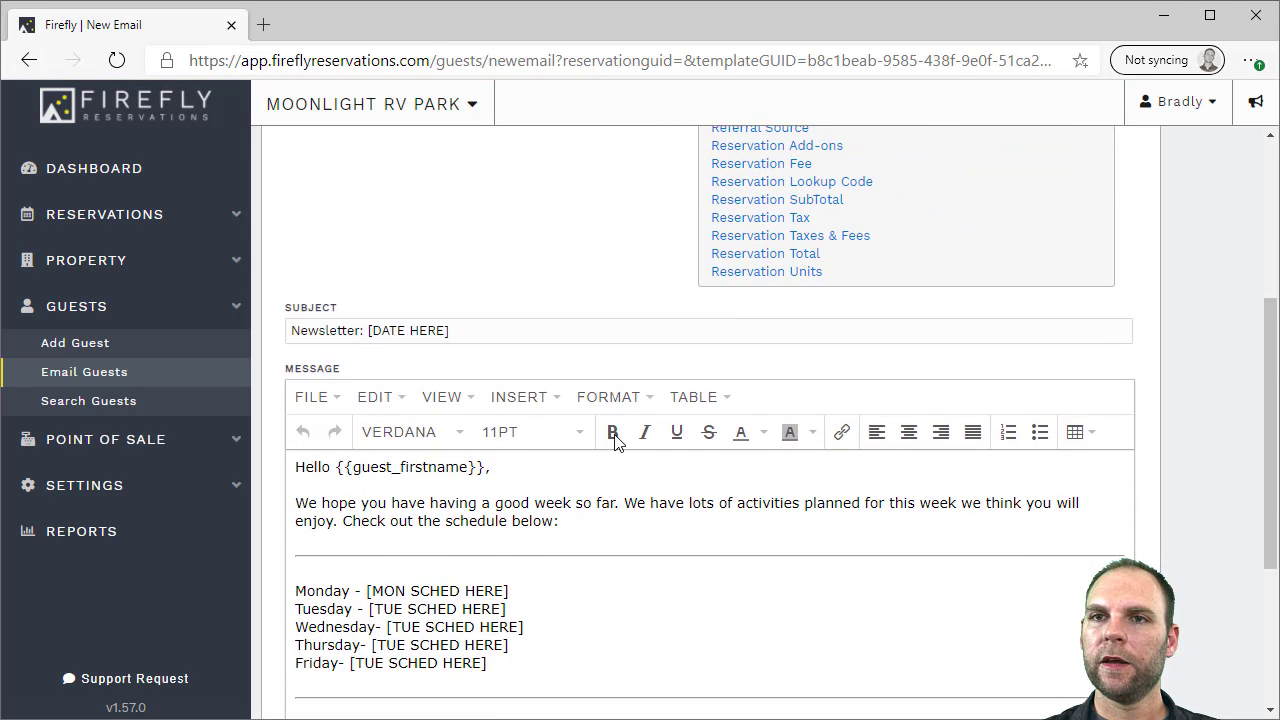
left_click_drag(466, 318, 386, 318)
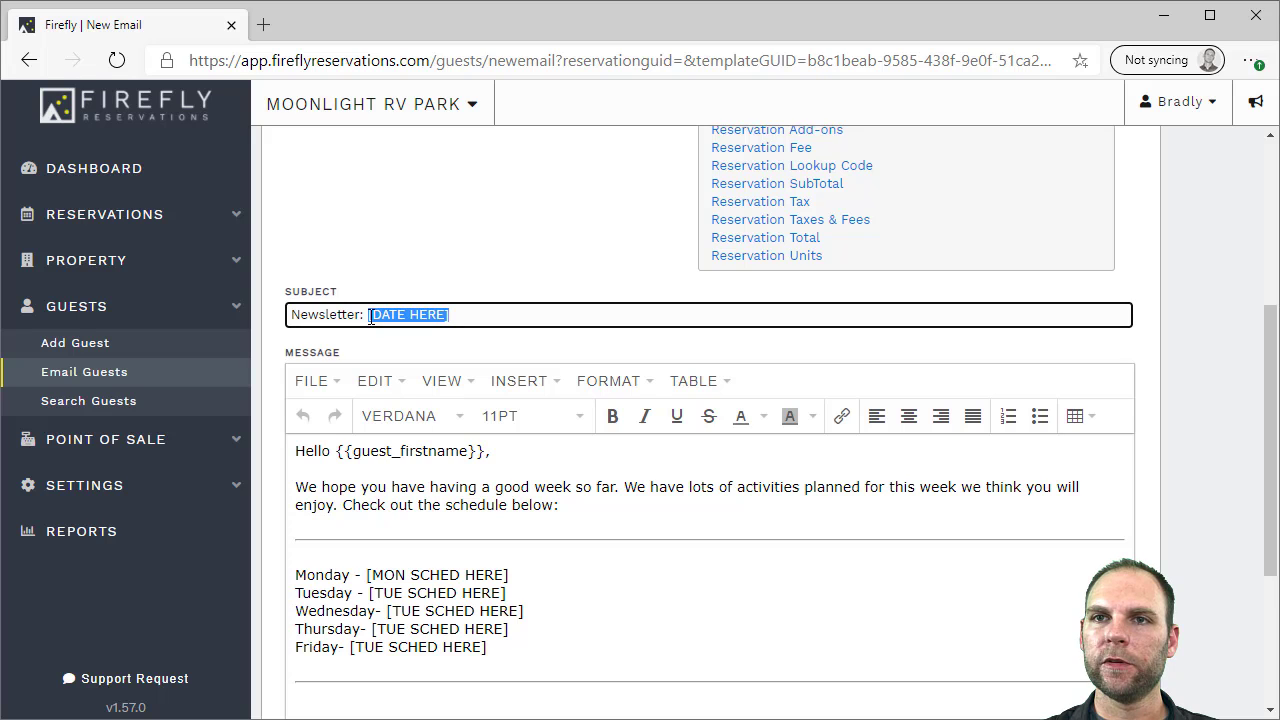
scroll(540, 507, "down", 1)
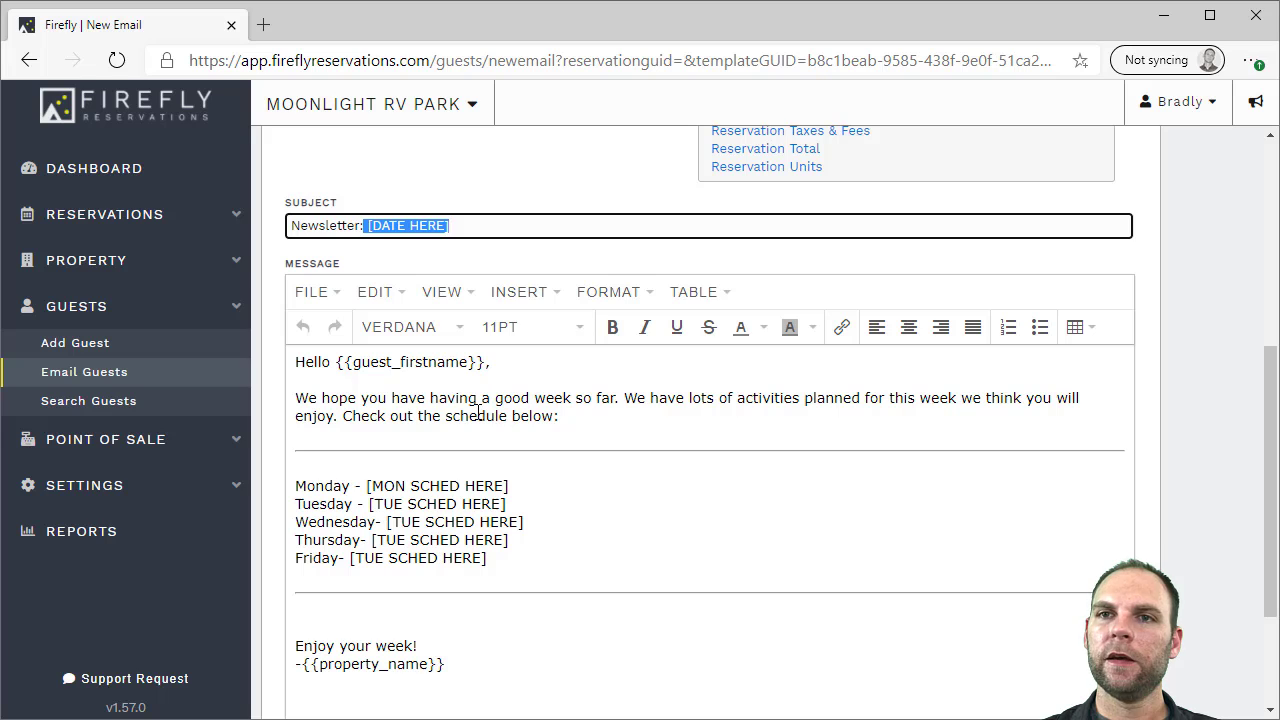
left_click_drag(337, 362, 493, 362)
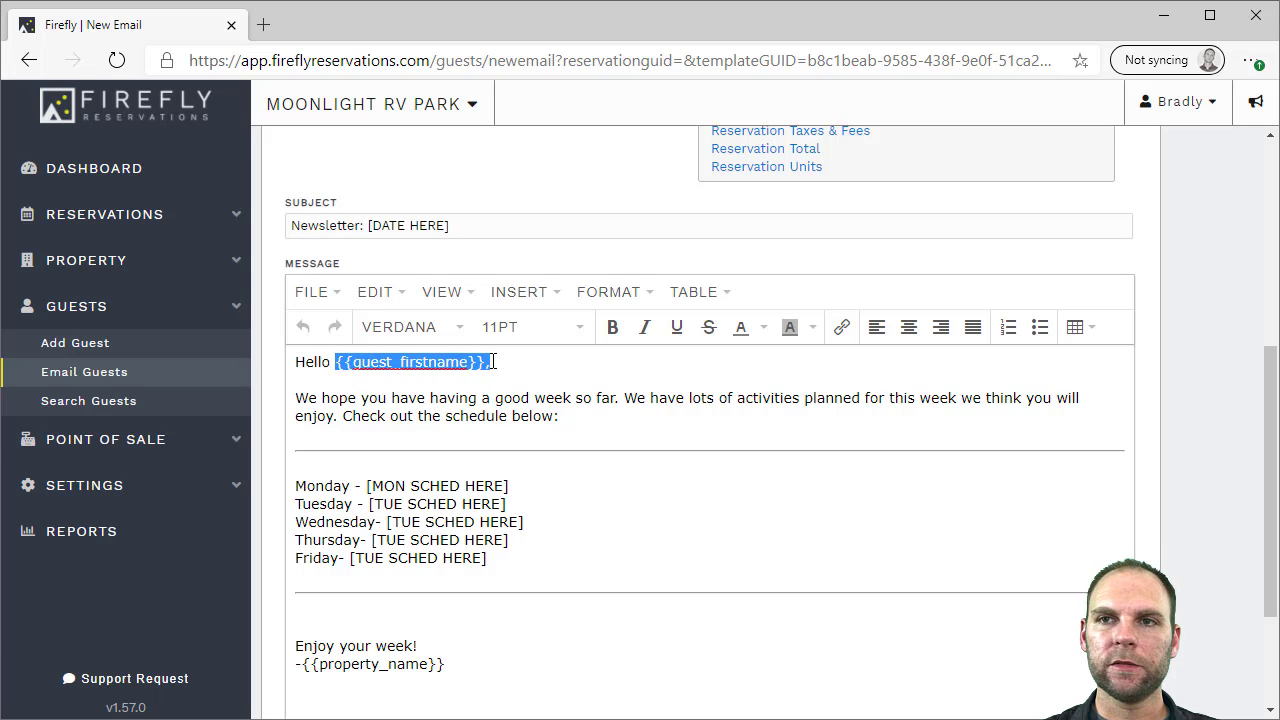
left_click(571, 400)
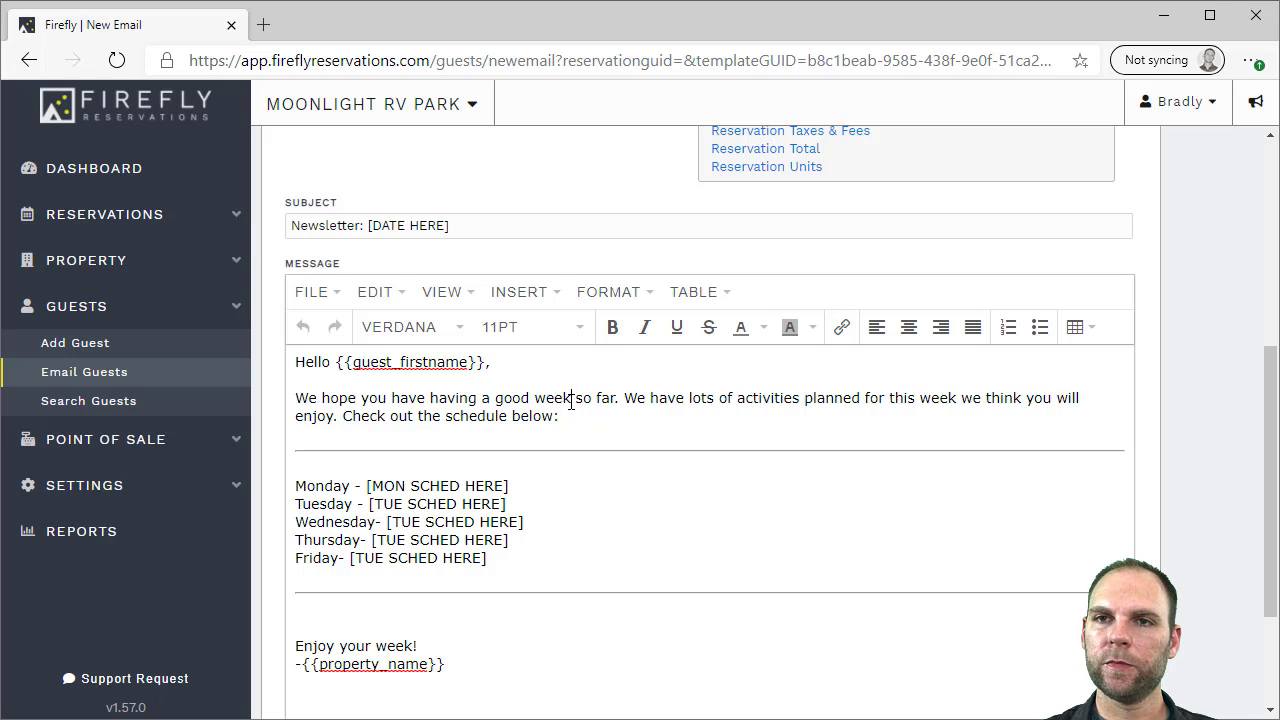
scroll(549, 409, "down", 1)
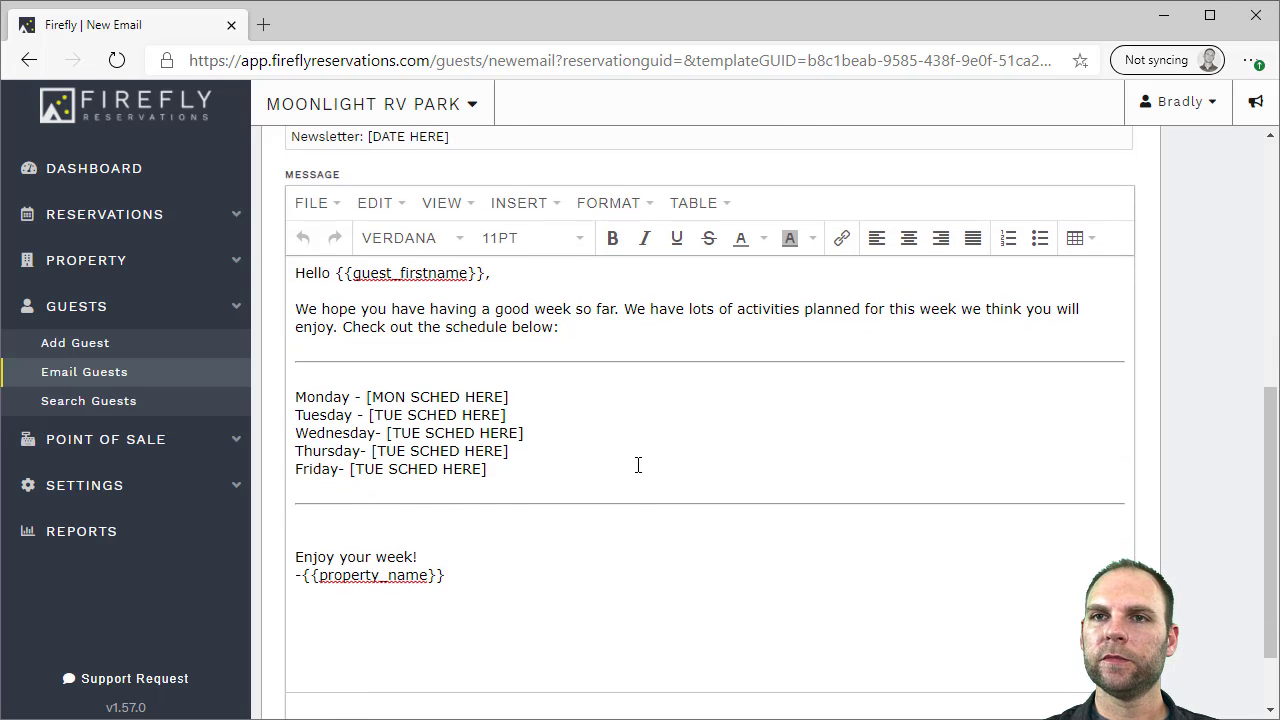
scroll(638, 465, "up", 3)
scroll(475, 672, "down", 4)
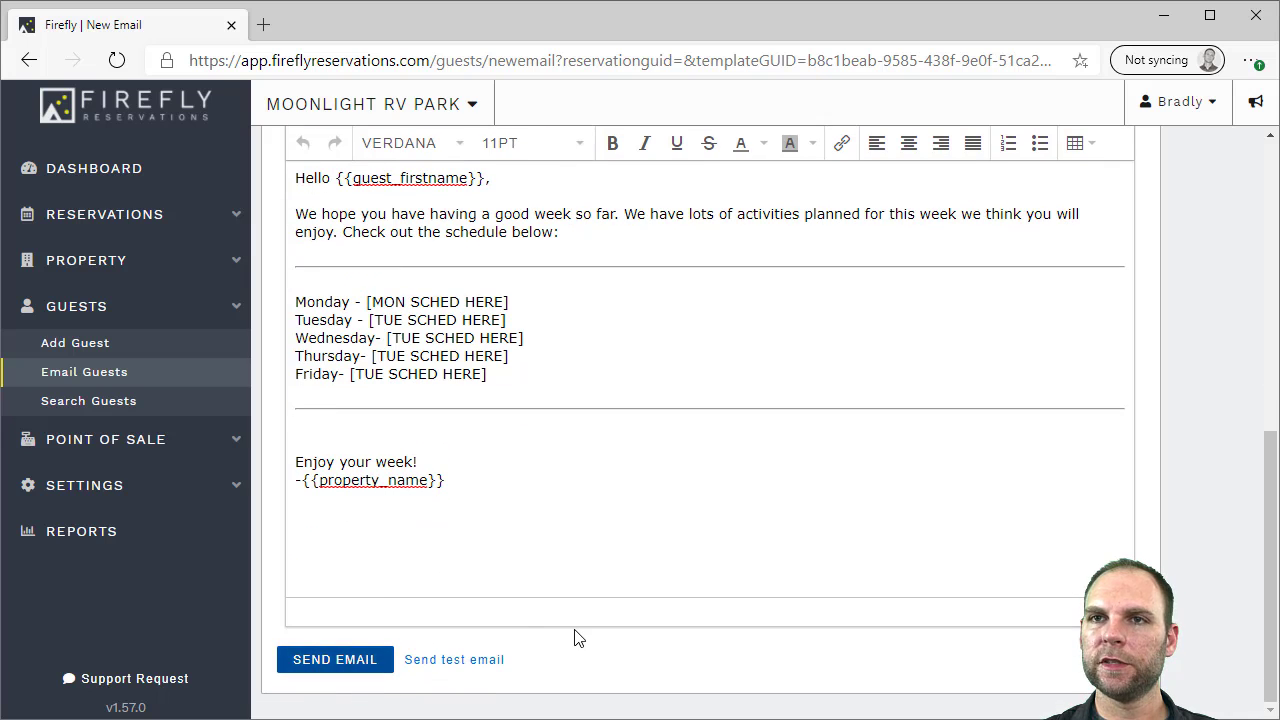
scroll(571, 634, "up", 7)
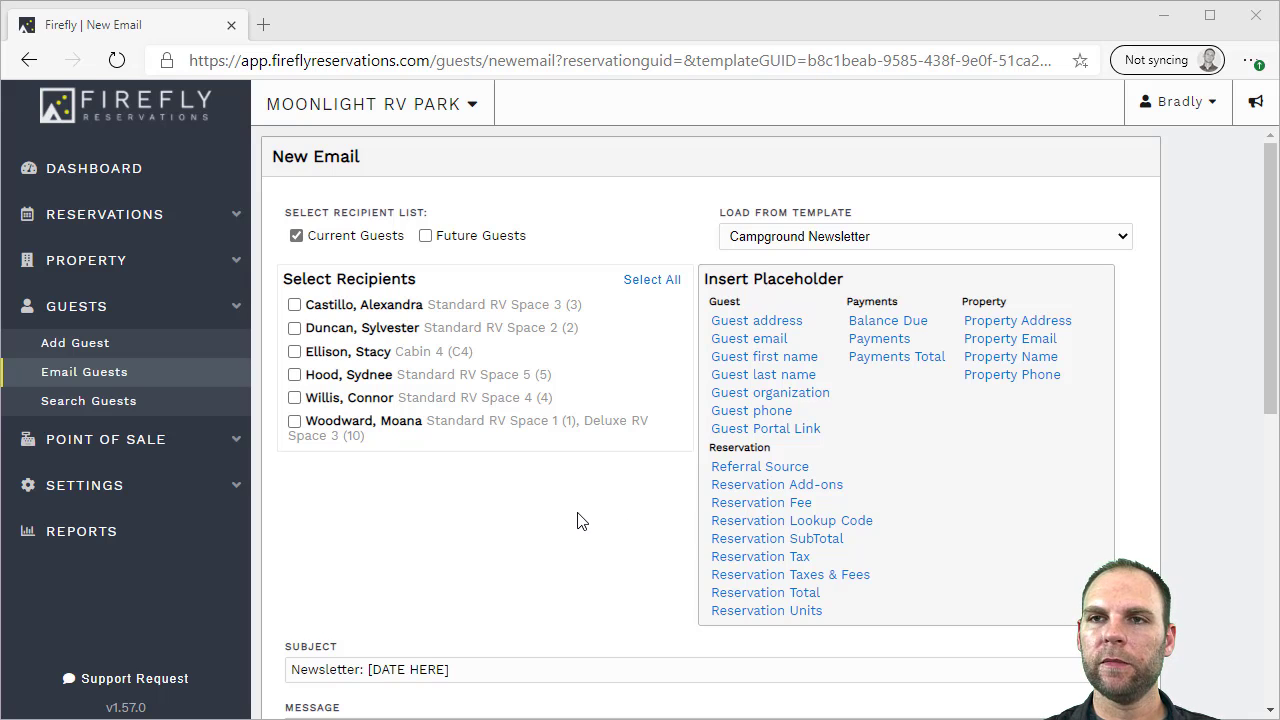
Open the Standard RV Space 7b reservation from the grid and view its guest details
left_click(135, 214)
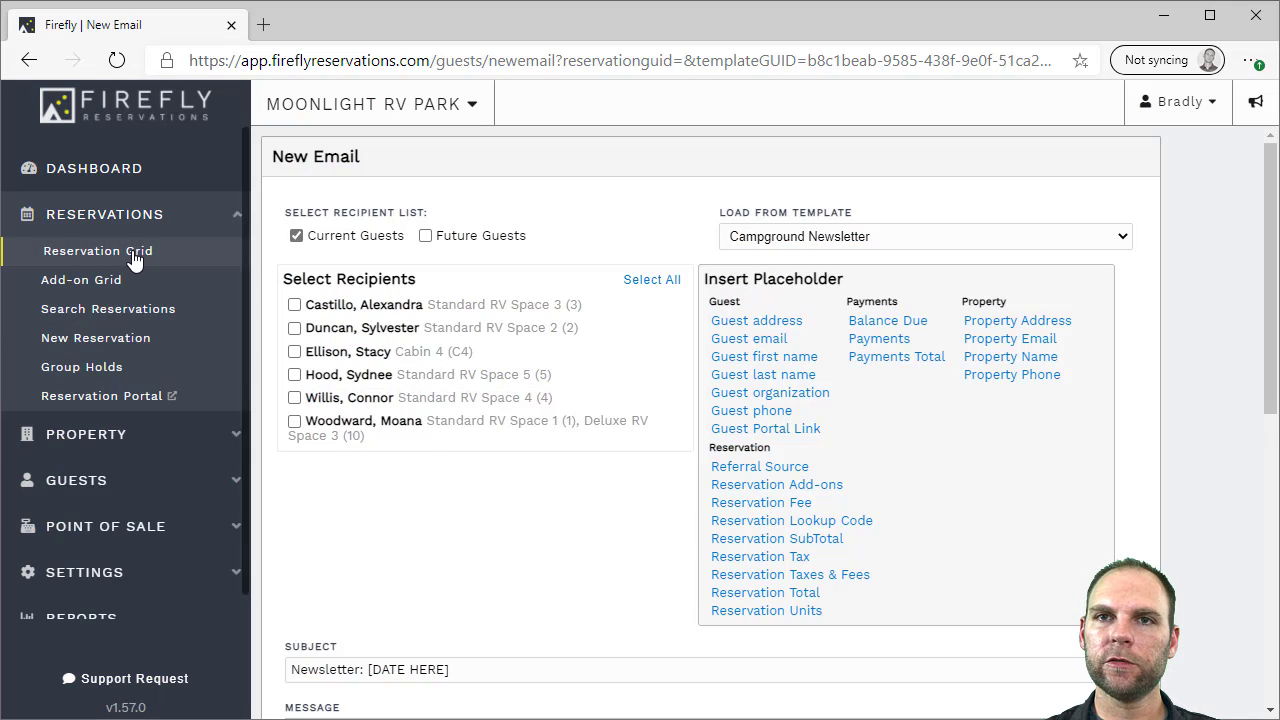
left_click(135, 253)
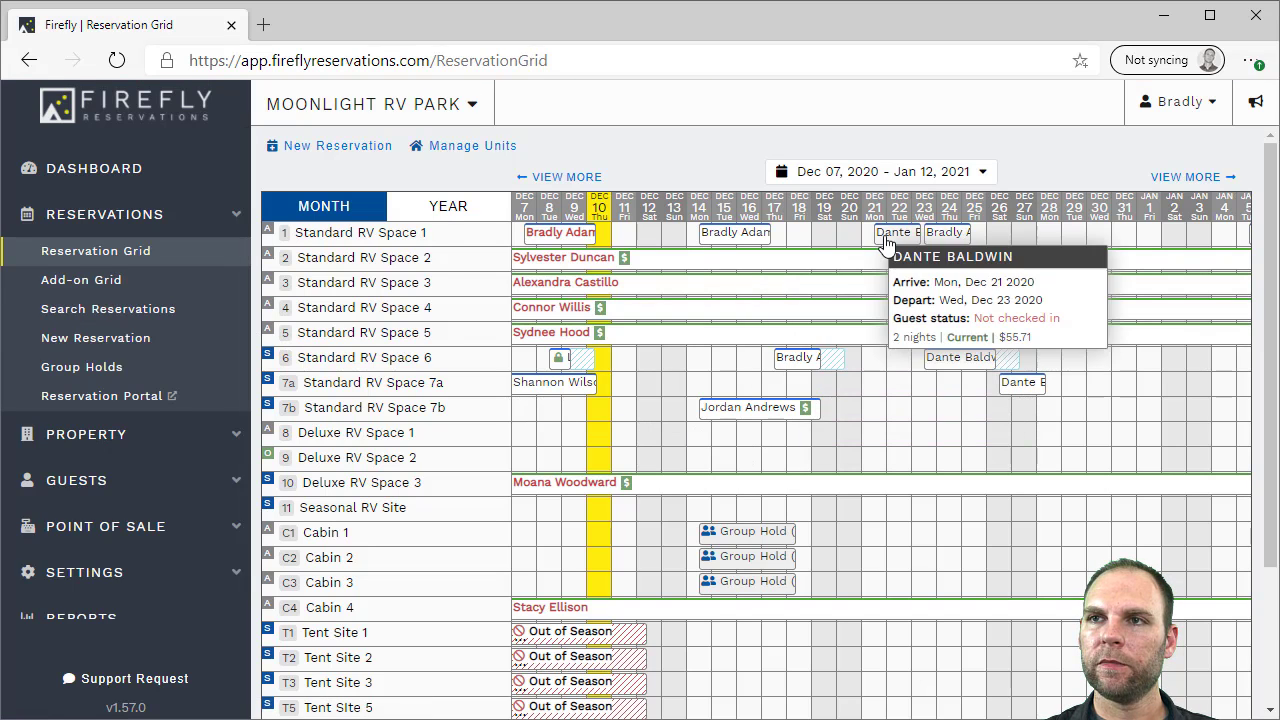
left_click(733, 410)
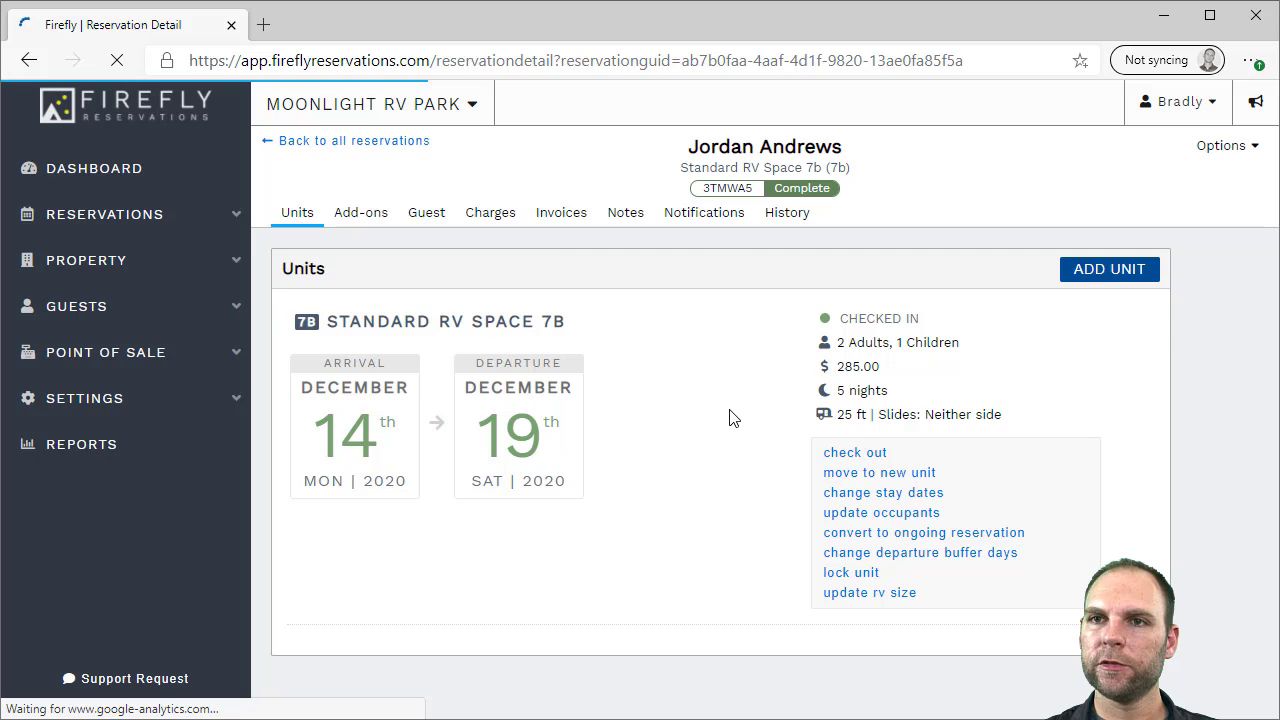
left_click(424, 220)
Start an email to this guest, trying the subject line and message body fields
left_click(756, 356)
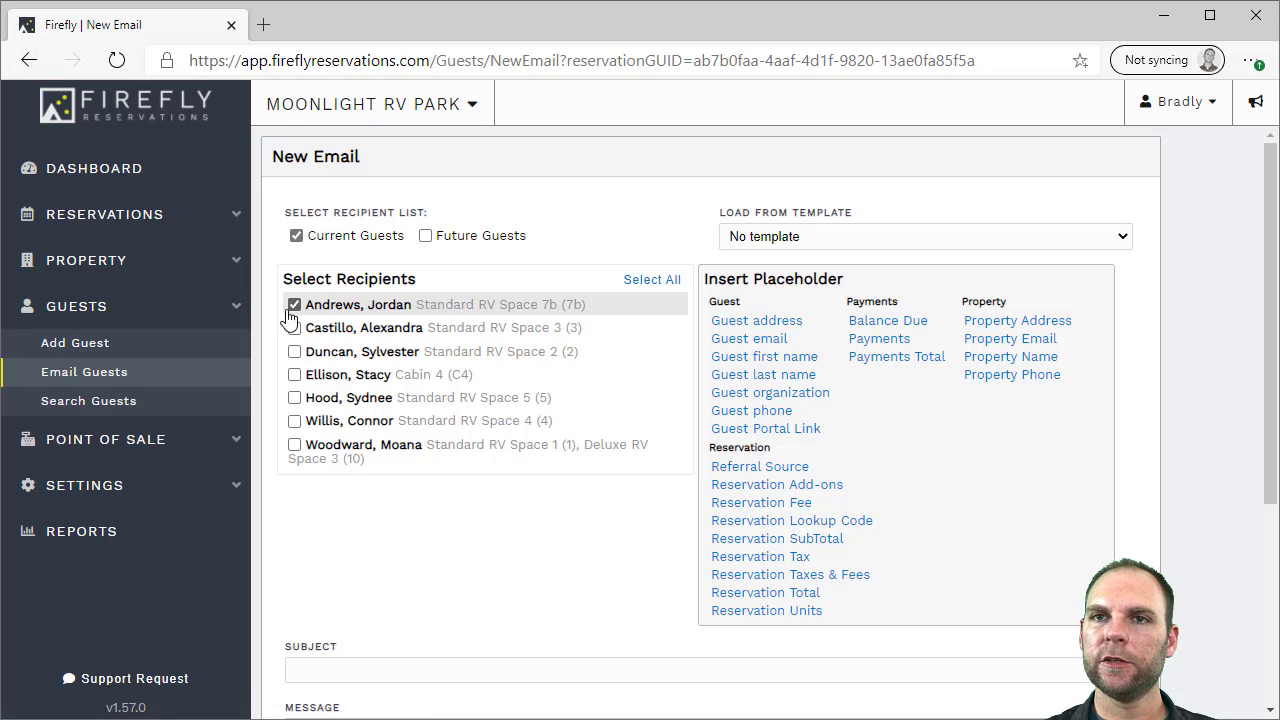
scroll(668, 384, "down", 3)
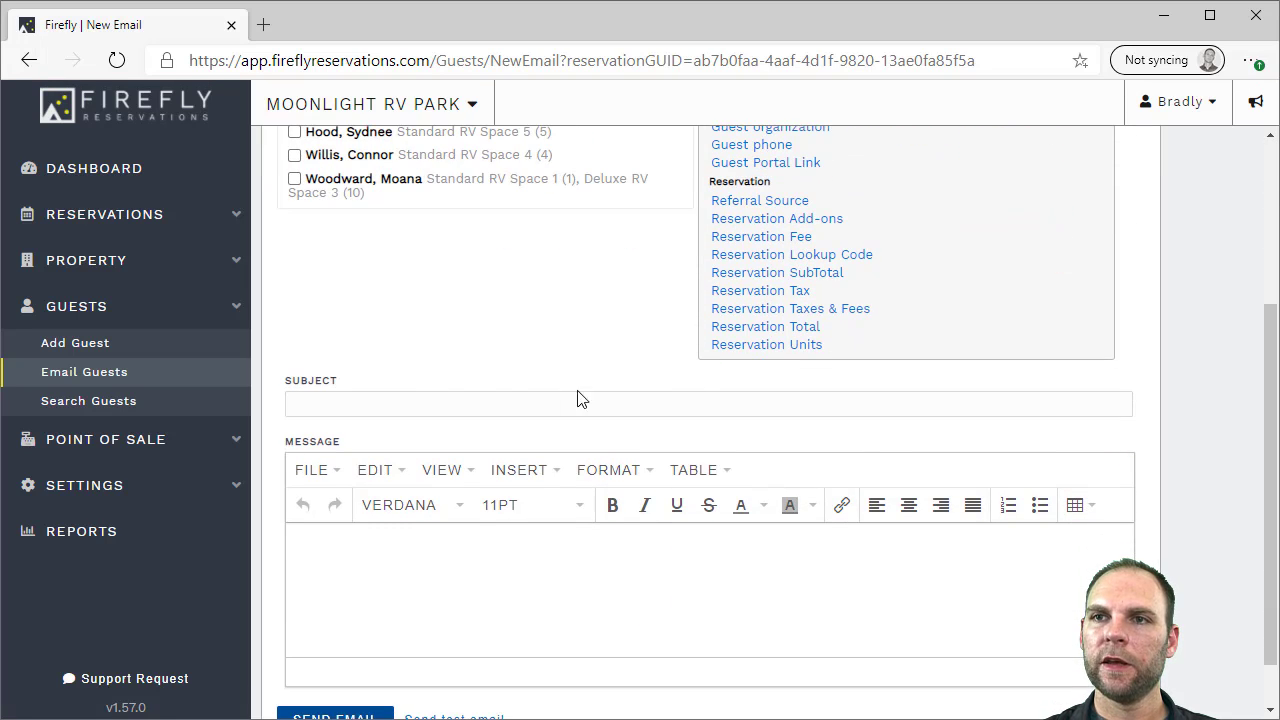
left_click(461, 399)
left_click(427, 554)
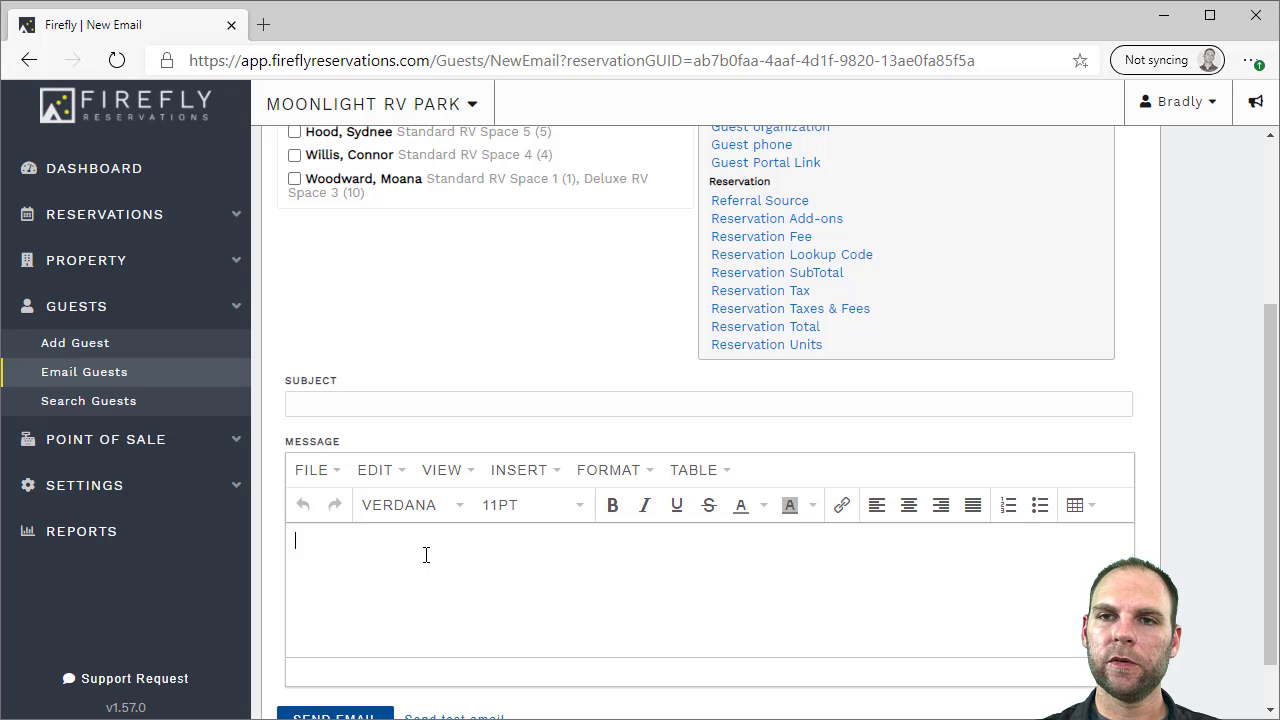
scroll(426, 555, "up", 1)
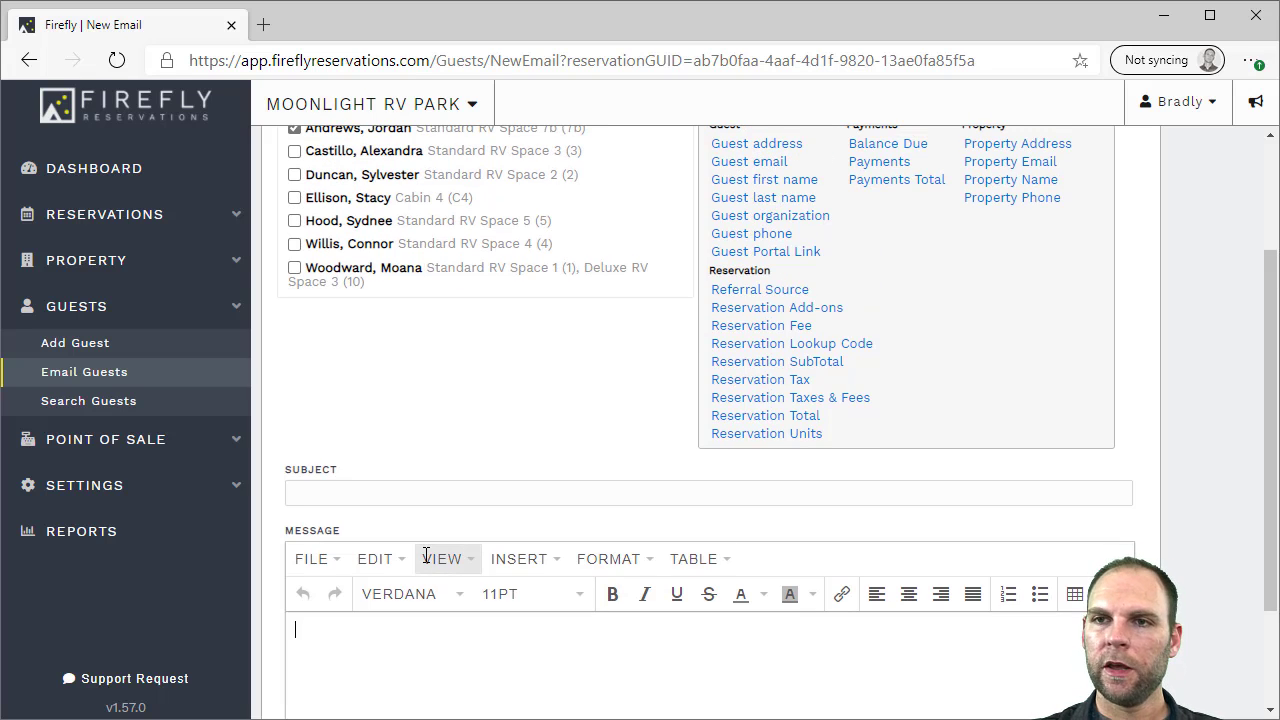
scroll(502, 436, "up", 1)
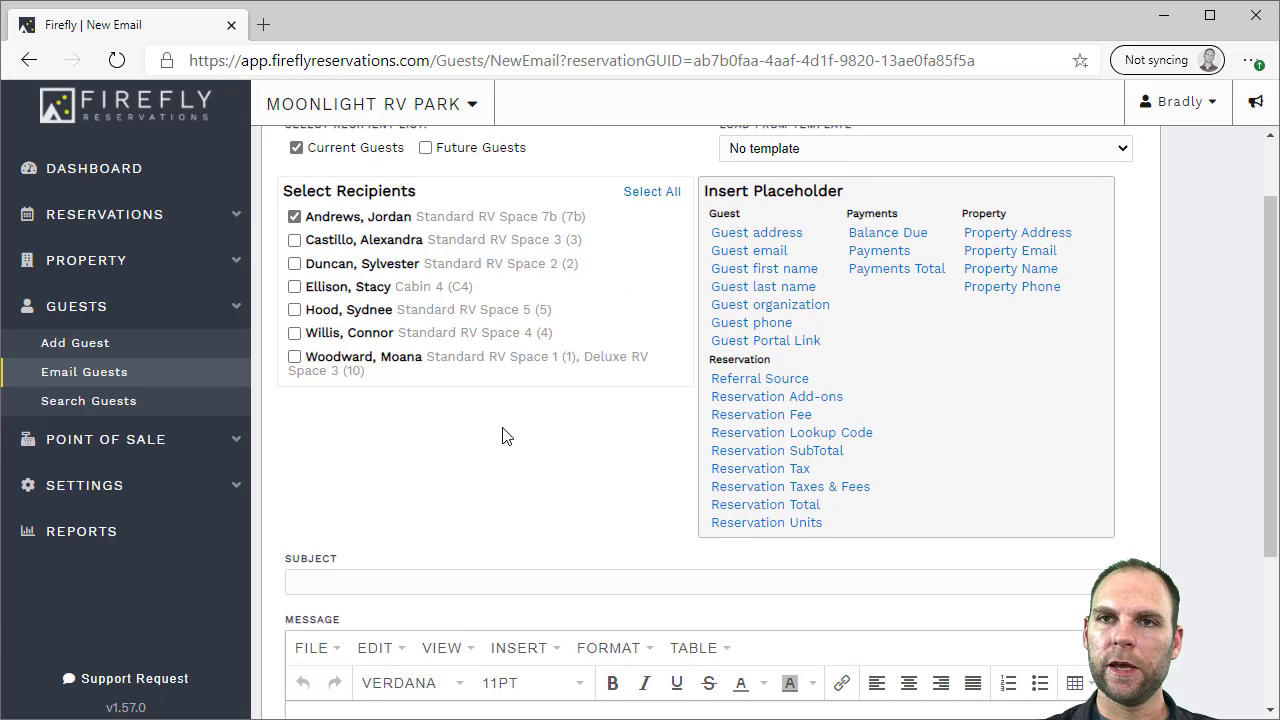
scroll(502, 436, "up", 1)
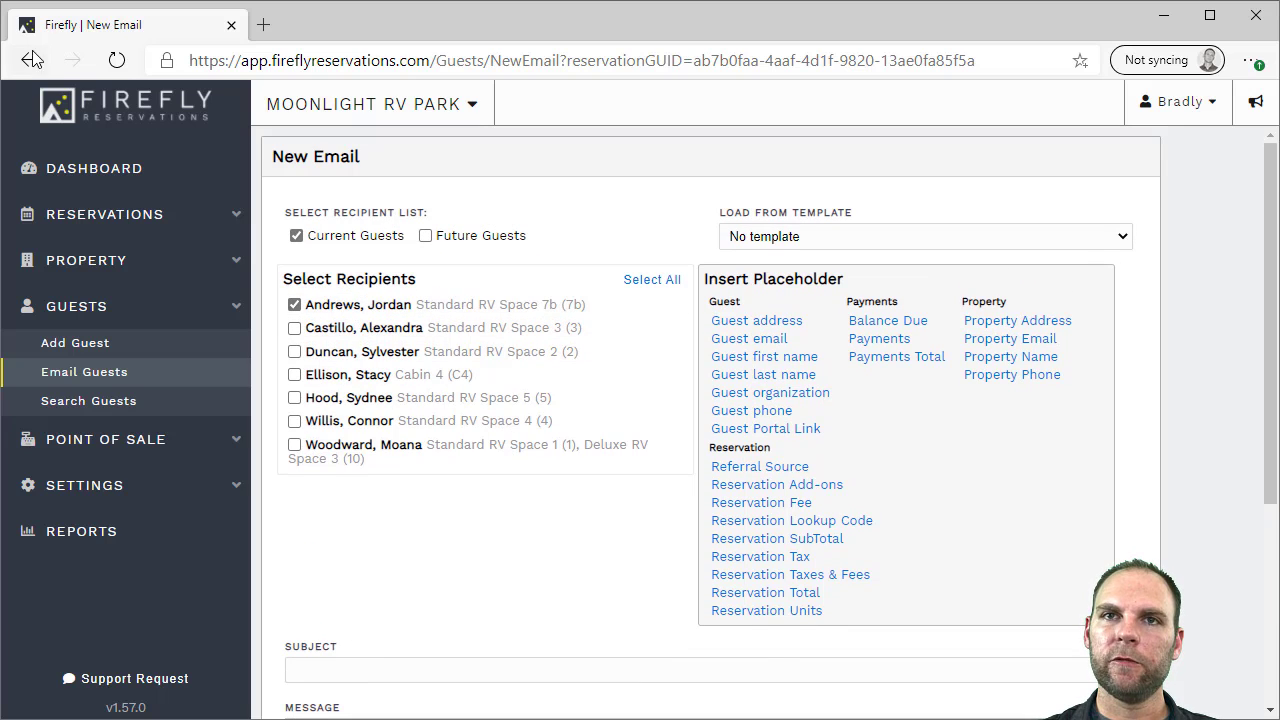
Return to the reservation and view its Notifications page with empty email history
left_click(30, 60)
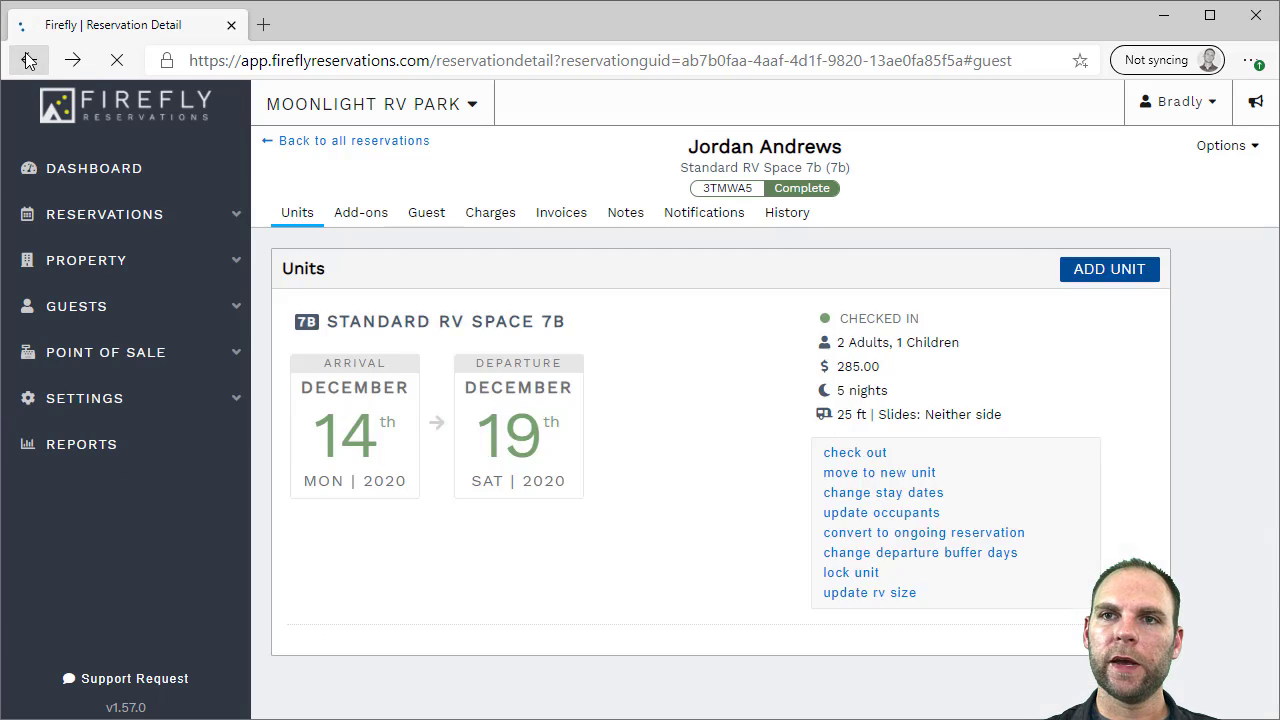
left_click(692, 218)
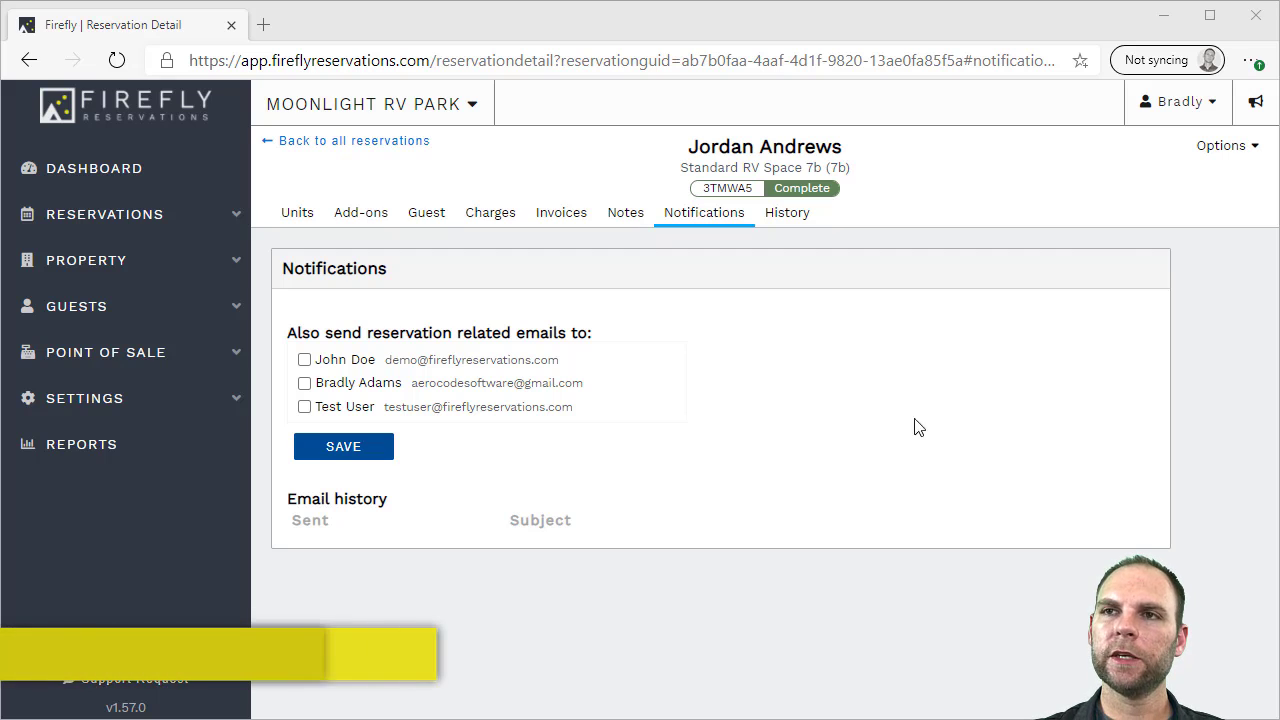
left_click(1222, 146)
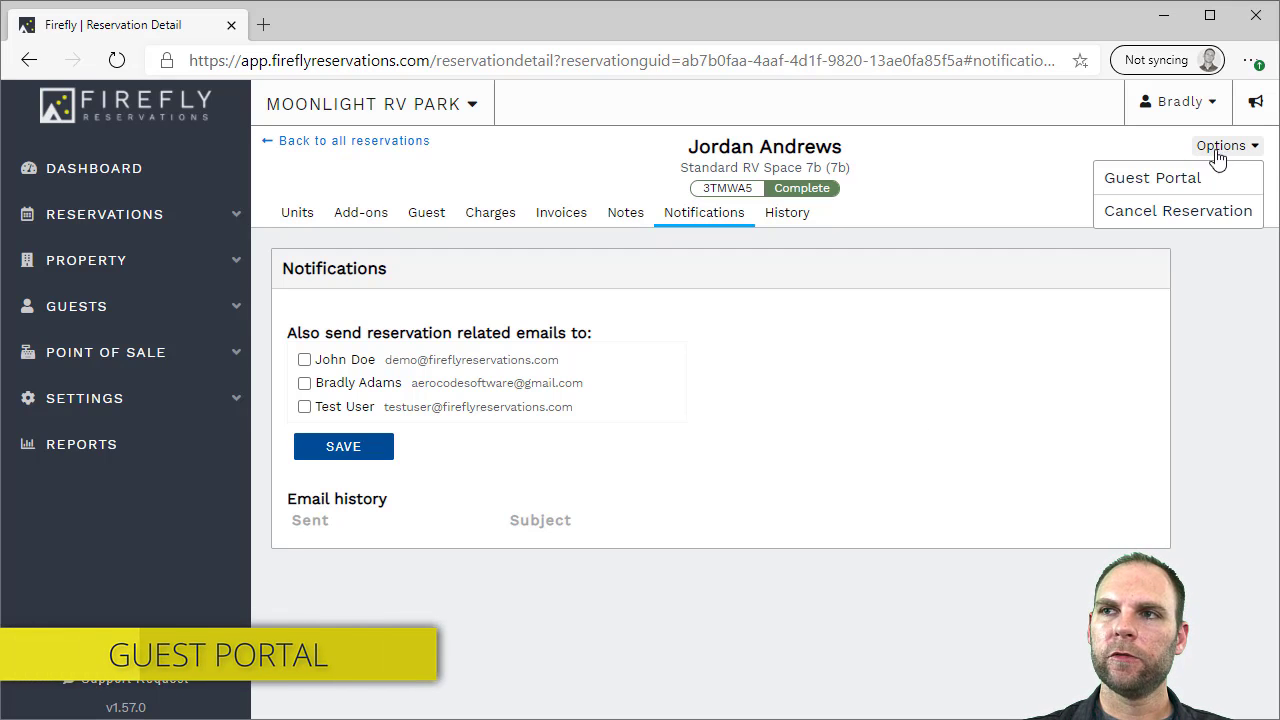
Look up this reservation in the Guest Portal: Space 7B, Dec 14–19, 5 nights, $285.00
left_click(1183, 177)
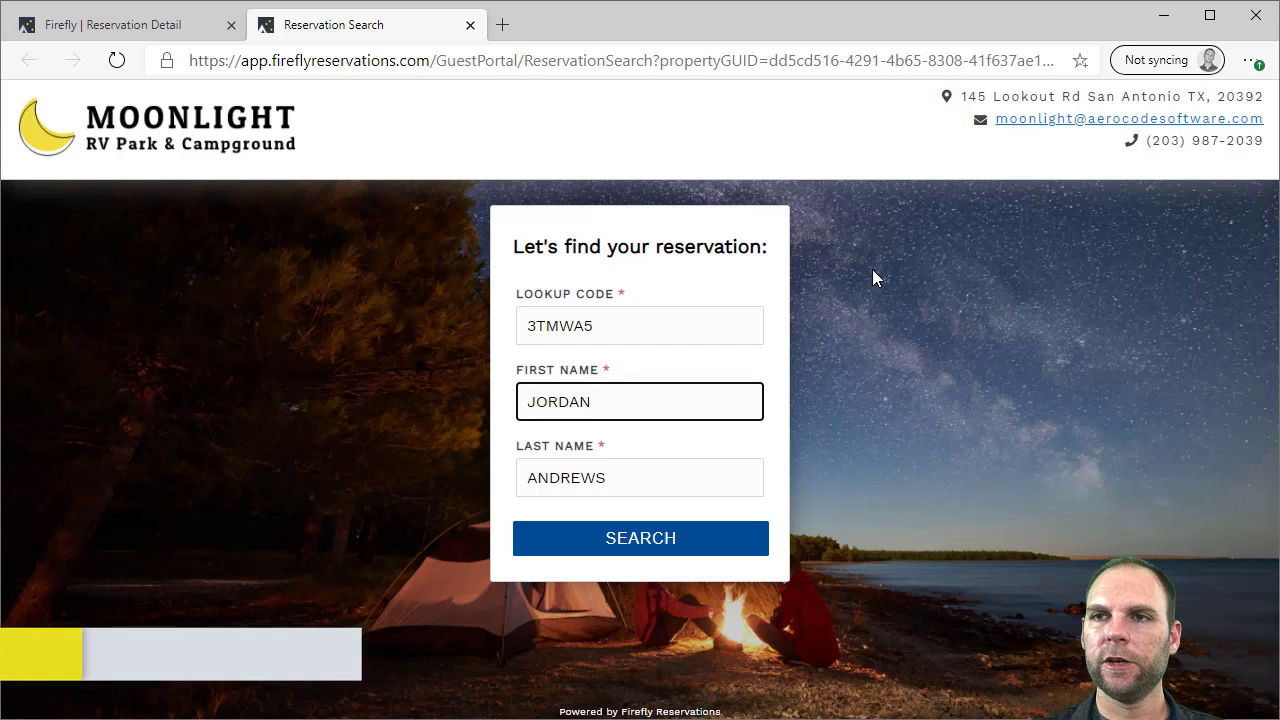
left_click(668, 540)
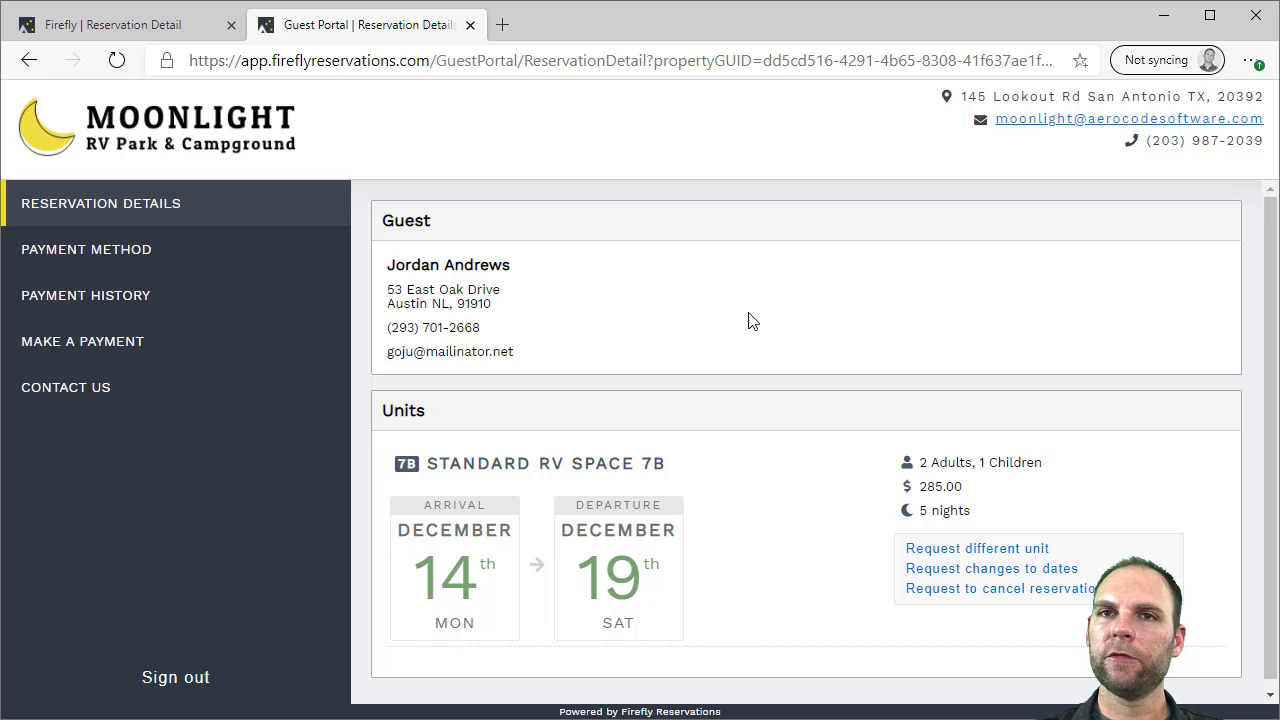
scroll(748, 321, "down", 1)
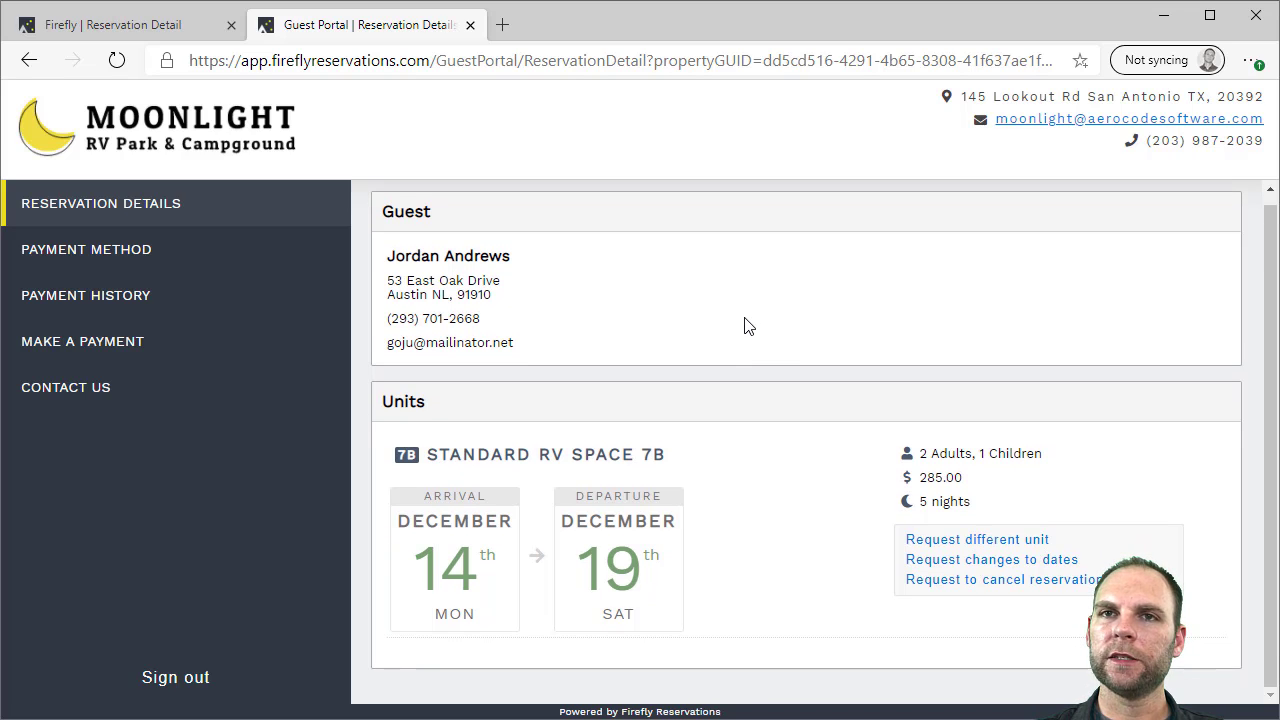
scroll(748, 326, "up", 1)
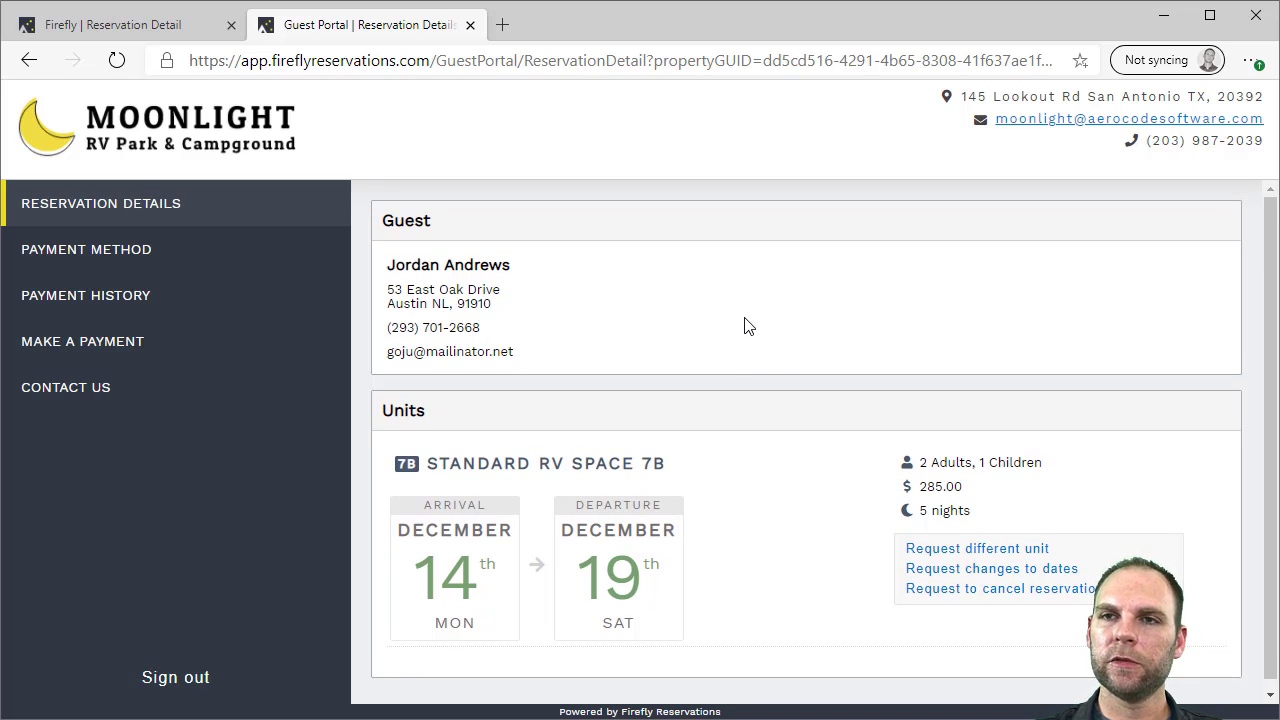
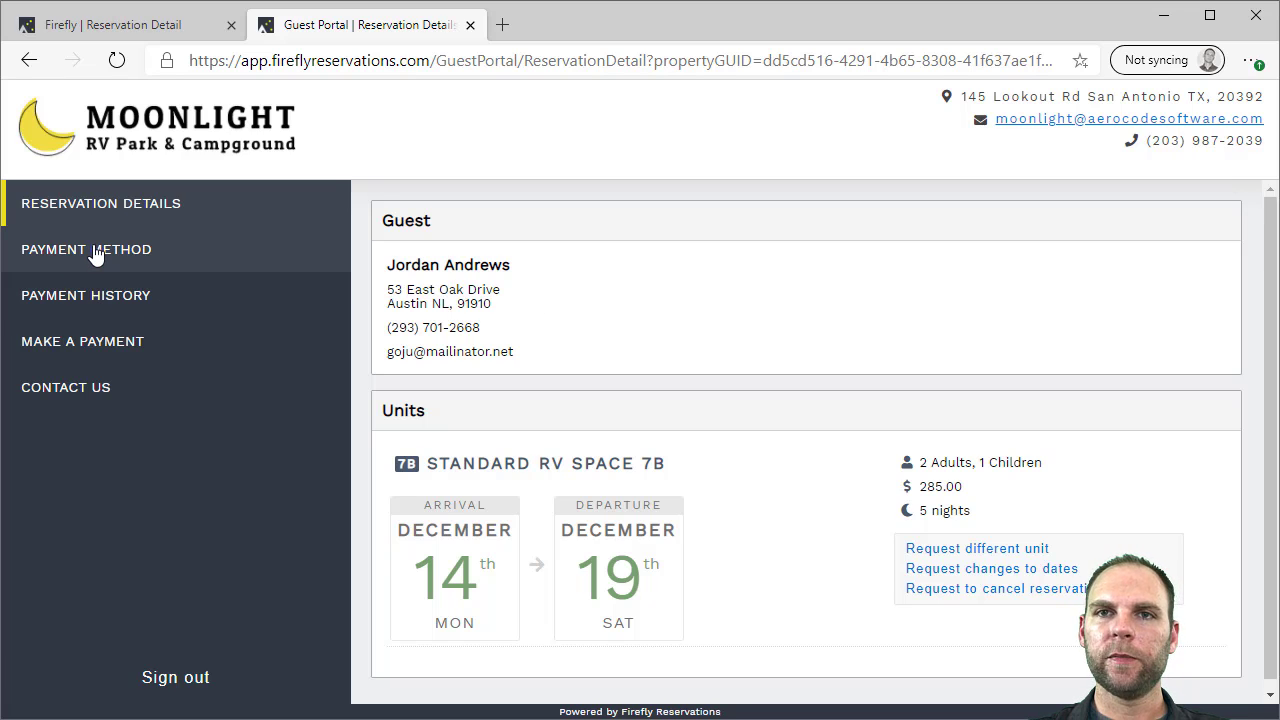
Review the portal's Payment Method, Payment History, Make a Payment and Contact Us pages, then close it
left_click(137, 249)
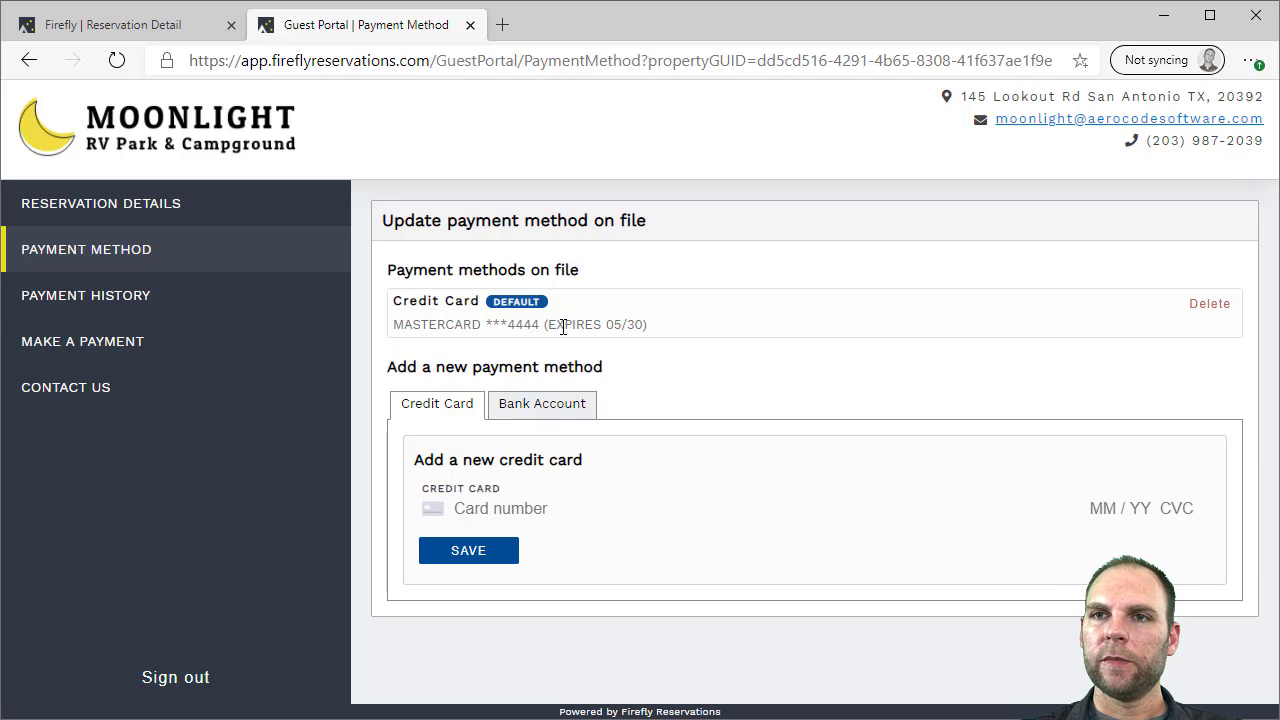
left_click(106, 300)
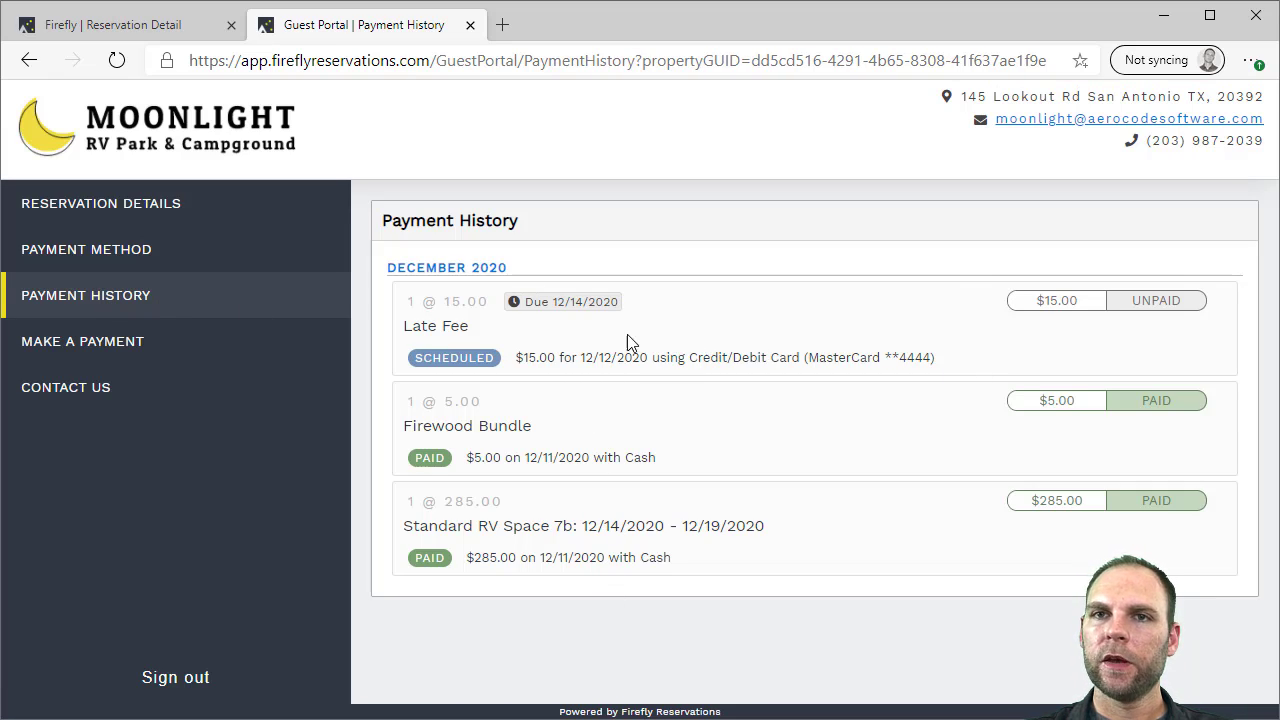
left_click(80, 347)
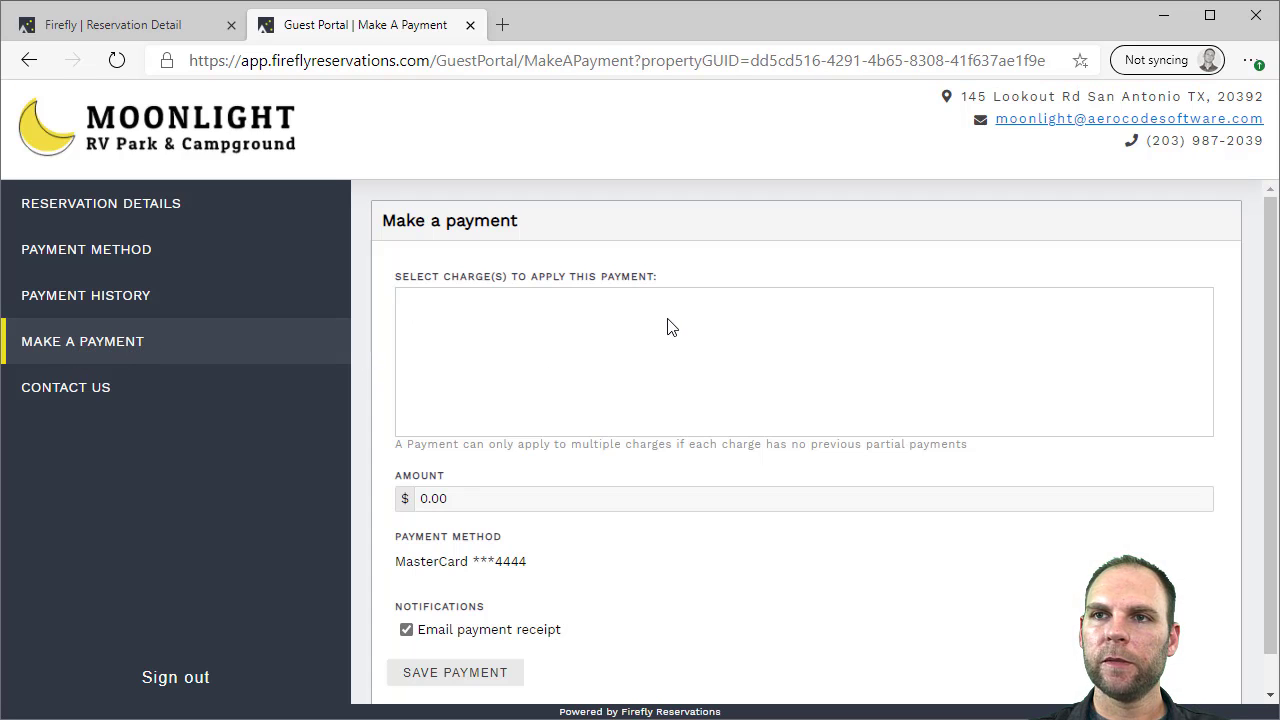
scroll(670, 328, "down", 1)
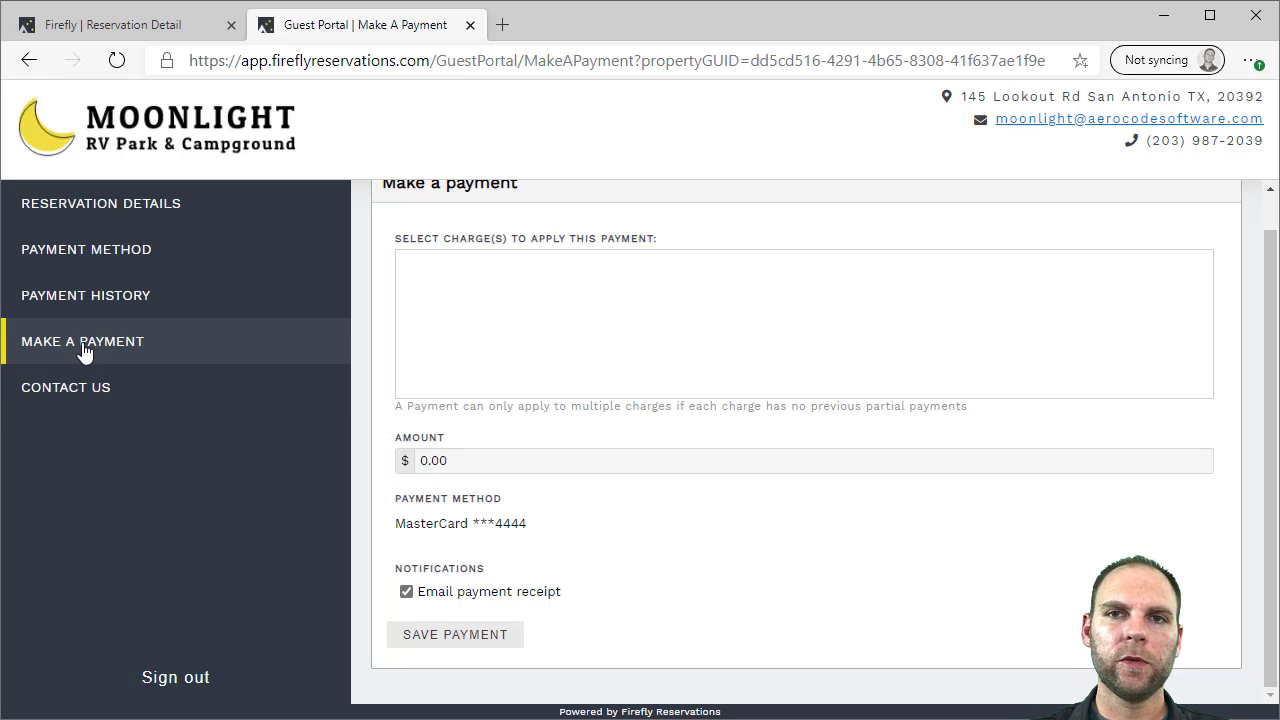
left_click(86, 391)
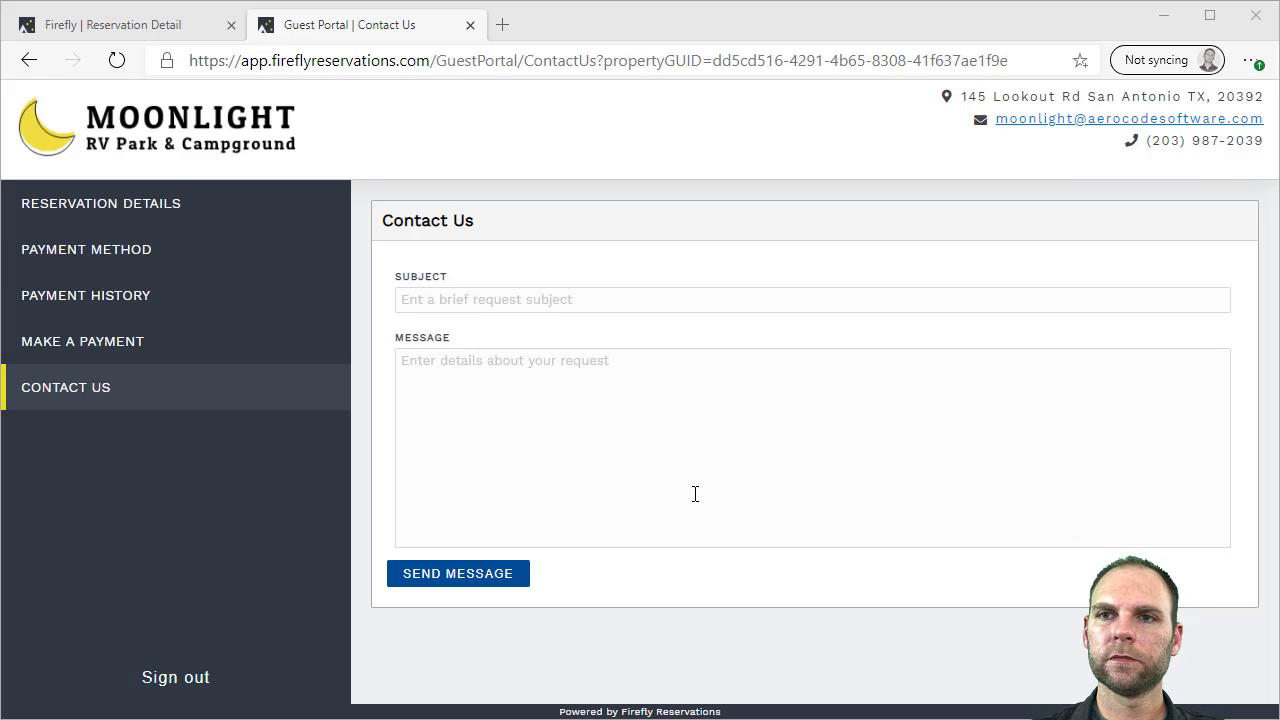
left_click(470, 26)
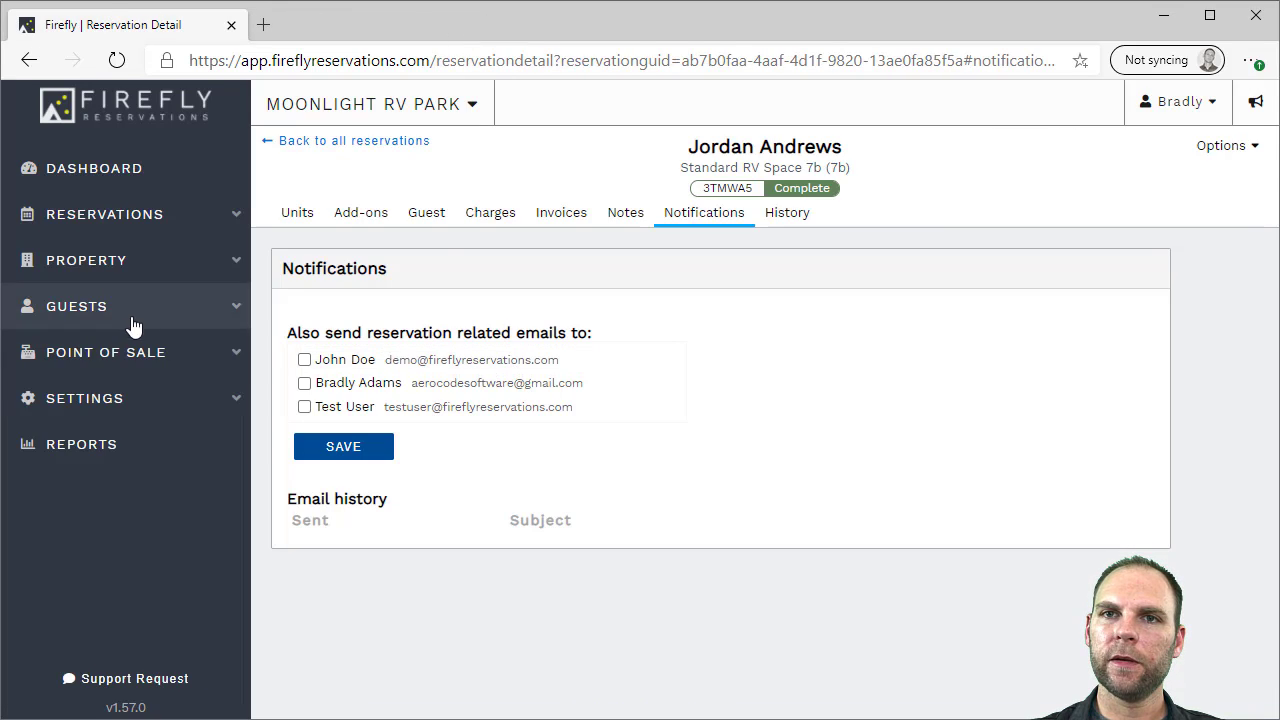
Look over the nine POS items and the Snickers settings without changes, then open the POS Register
left_click(105, 355)
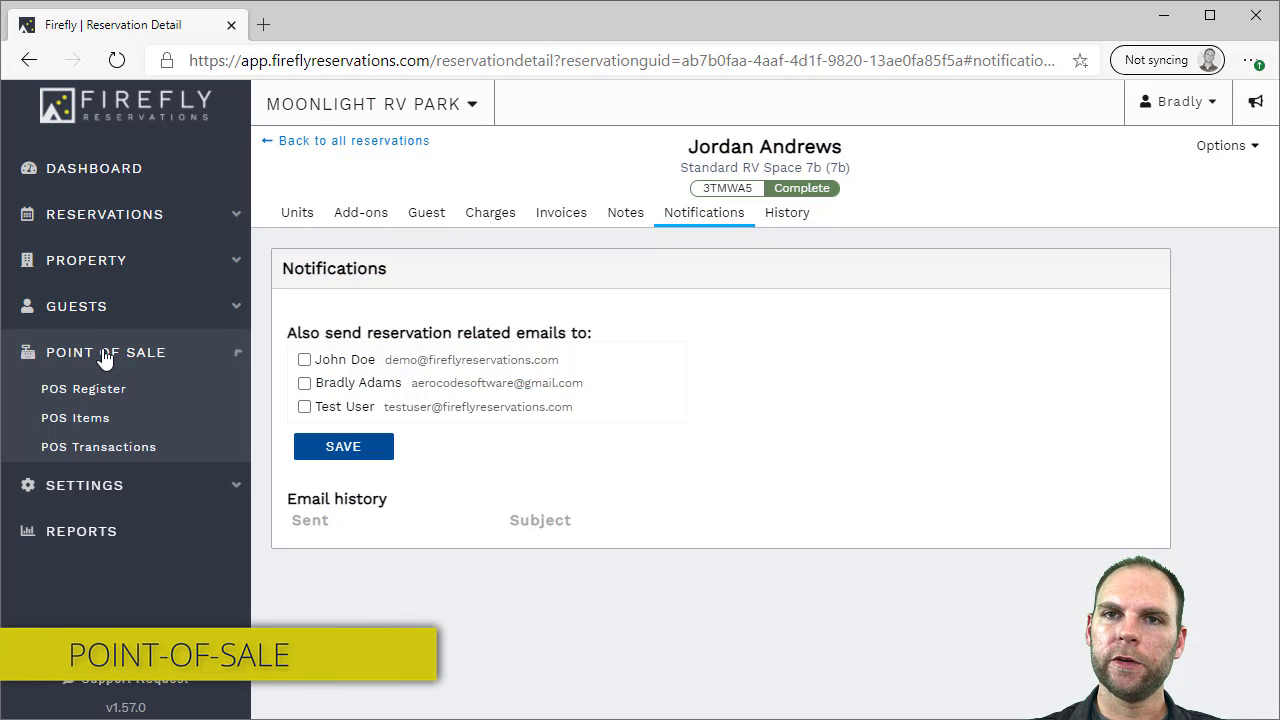
left_click(93, 421)
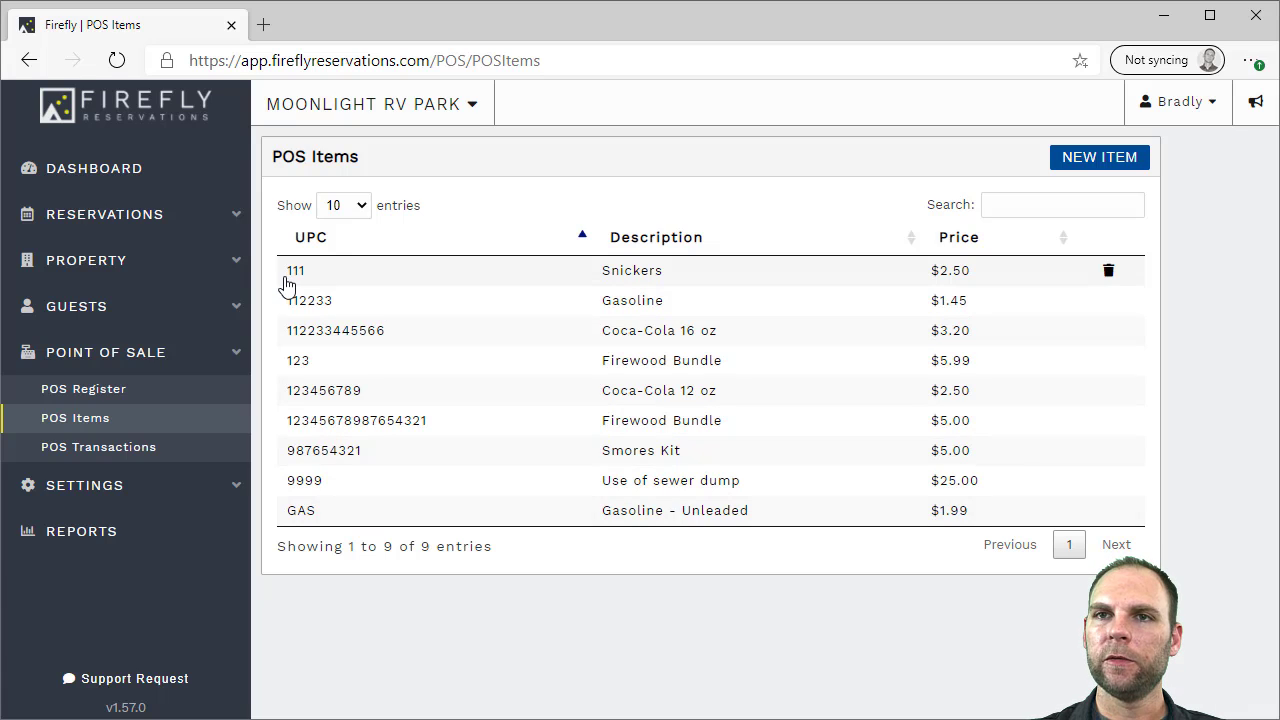
left_click(585, 278)
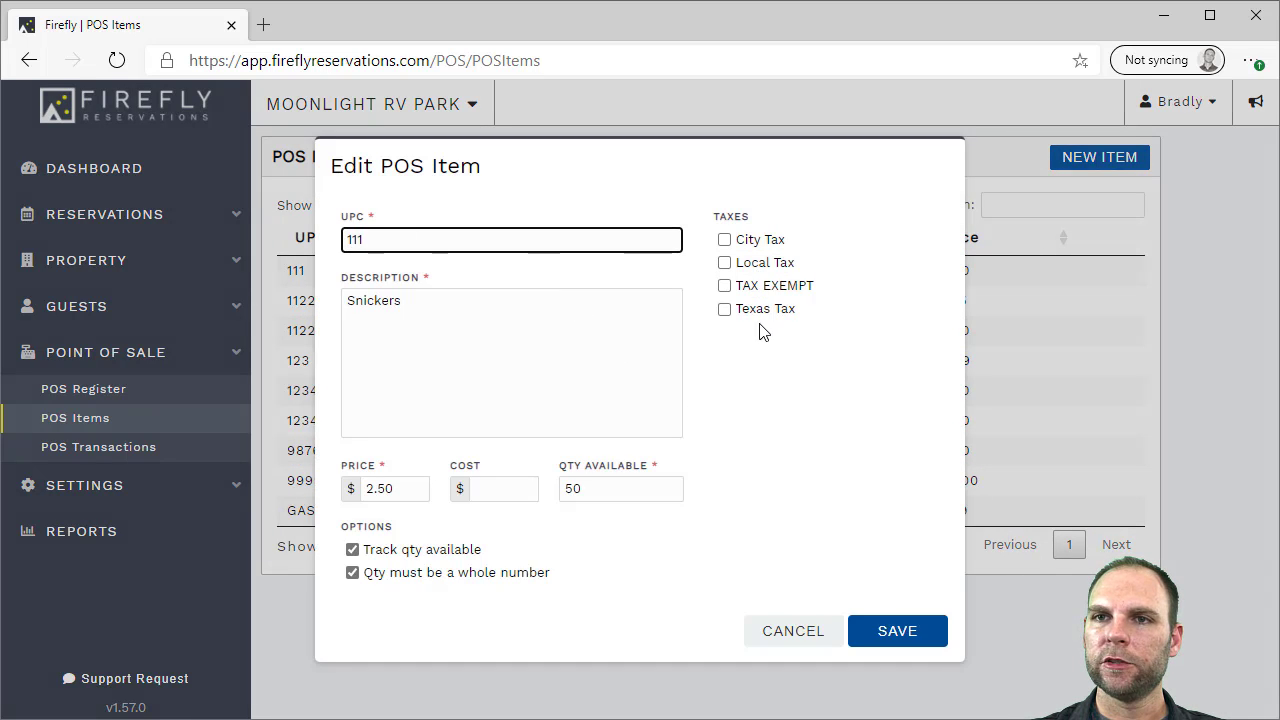
left_click(783, 633)
left_click(88, 394)
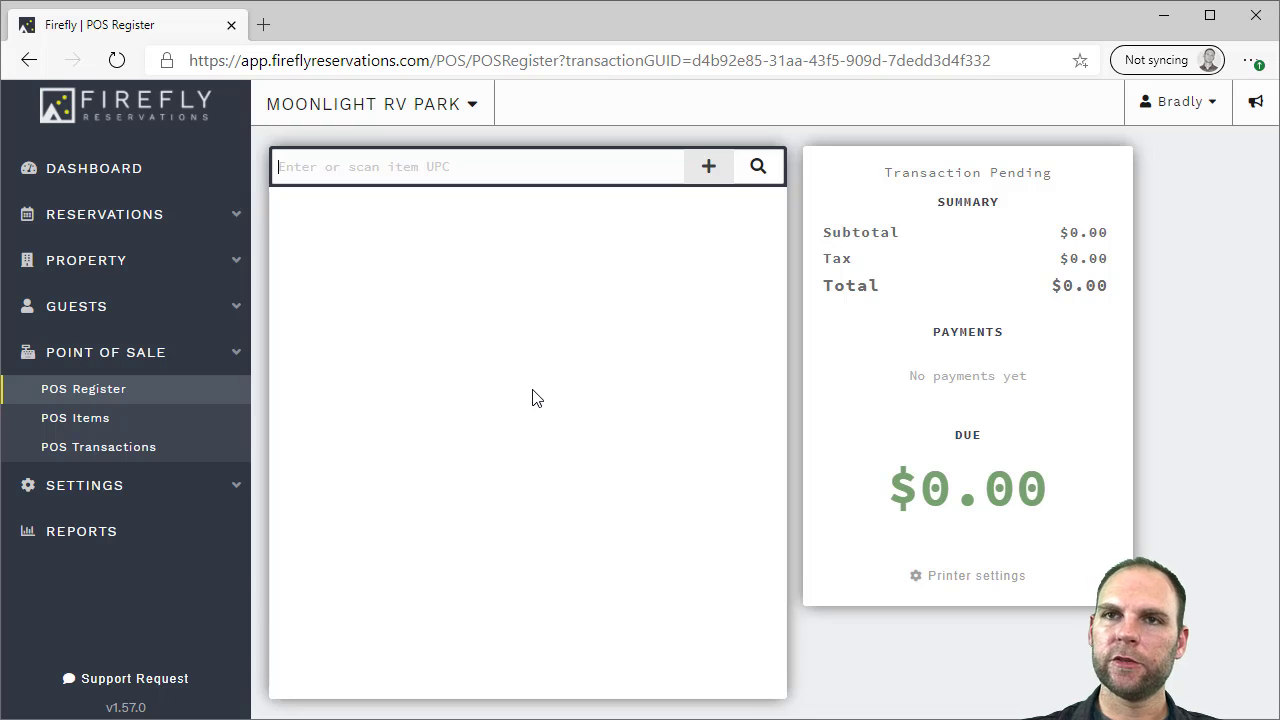
Add Snickers by UPC 111 to the sale and set its quantity to 2
type("111")
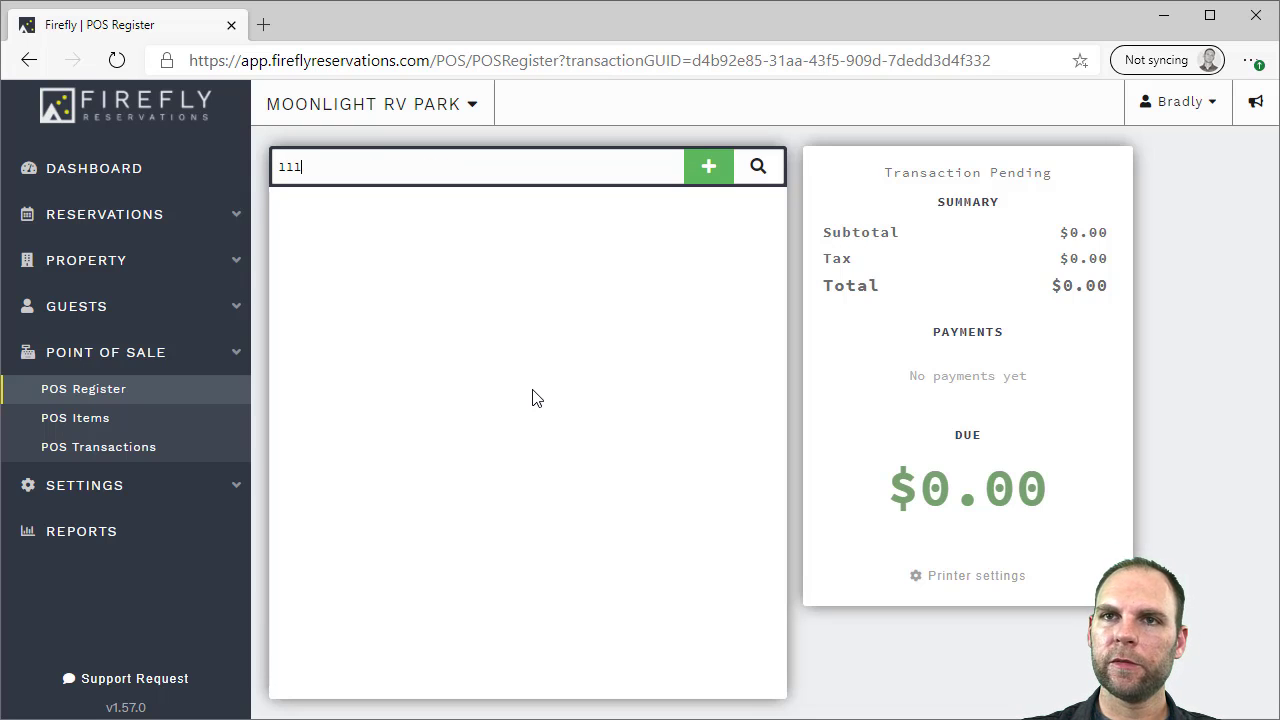
key("Return")
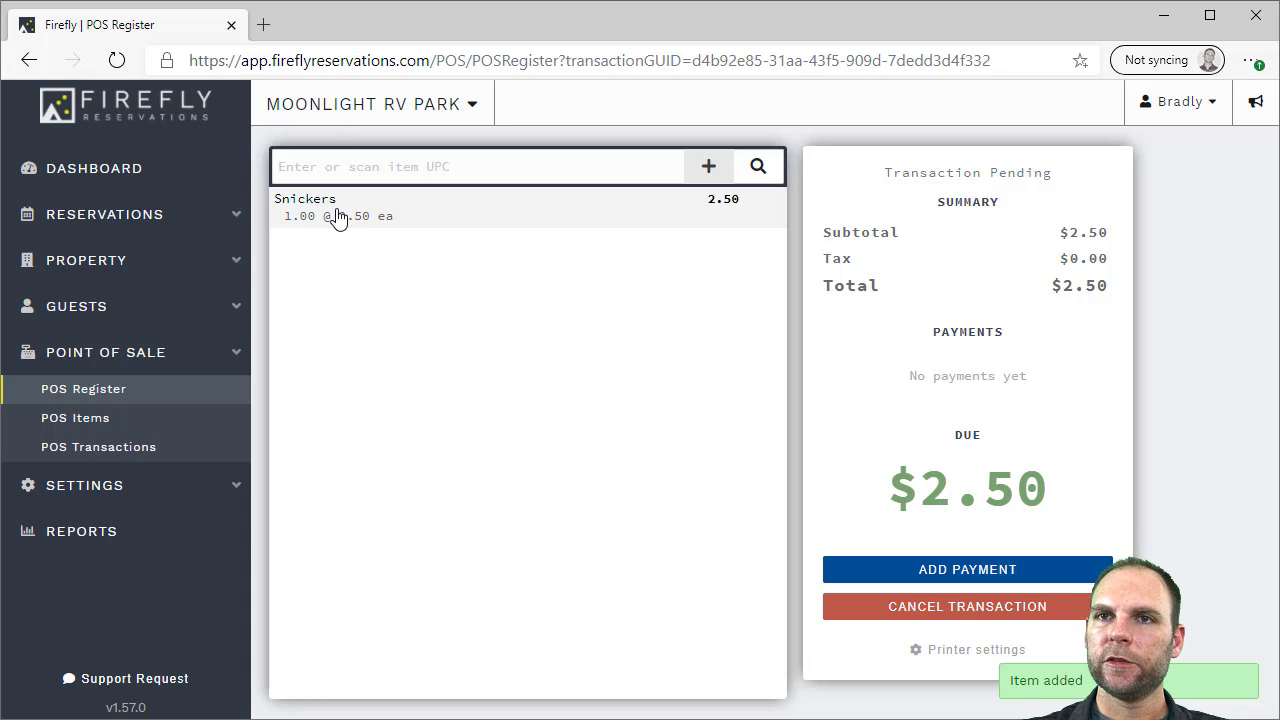
left_click(337, 216)
left_click(467, 242)
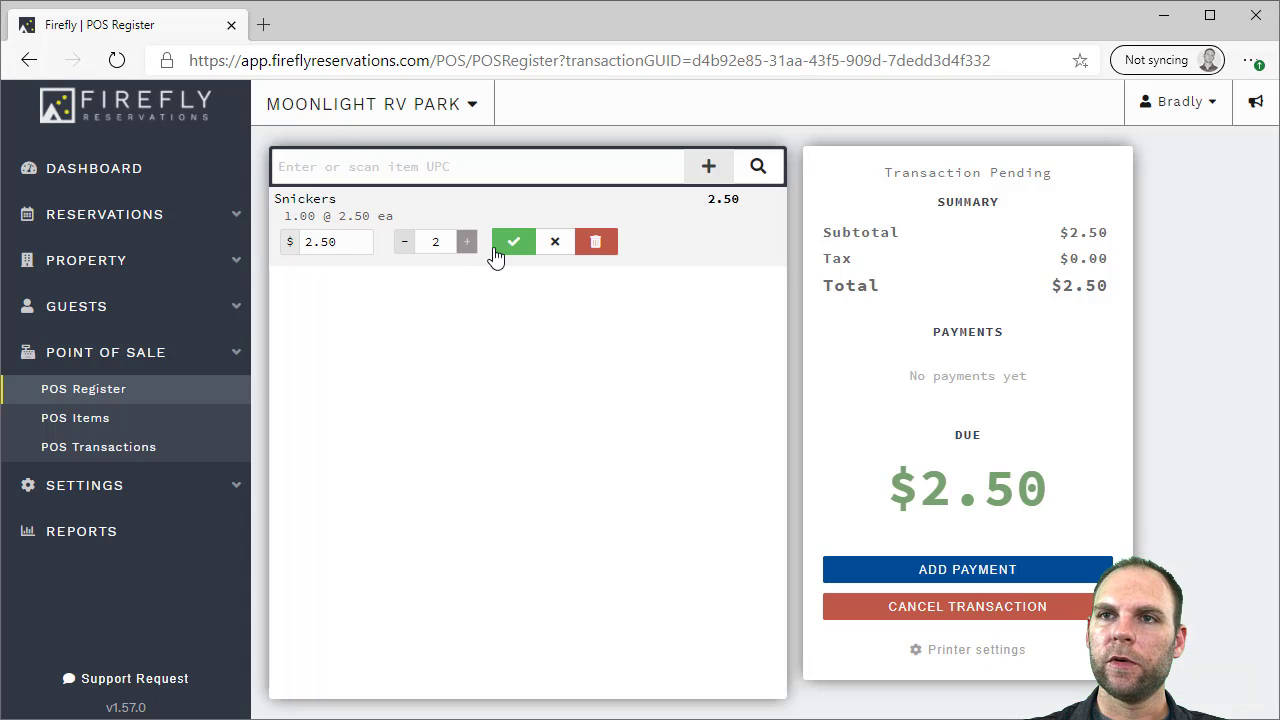
left_click(513, 245)
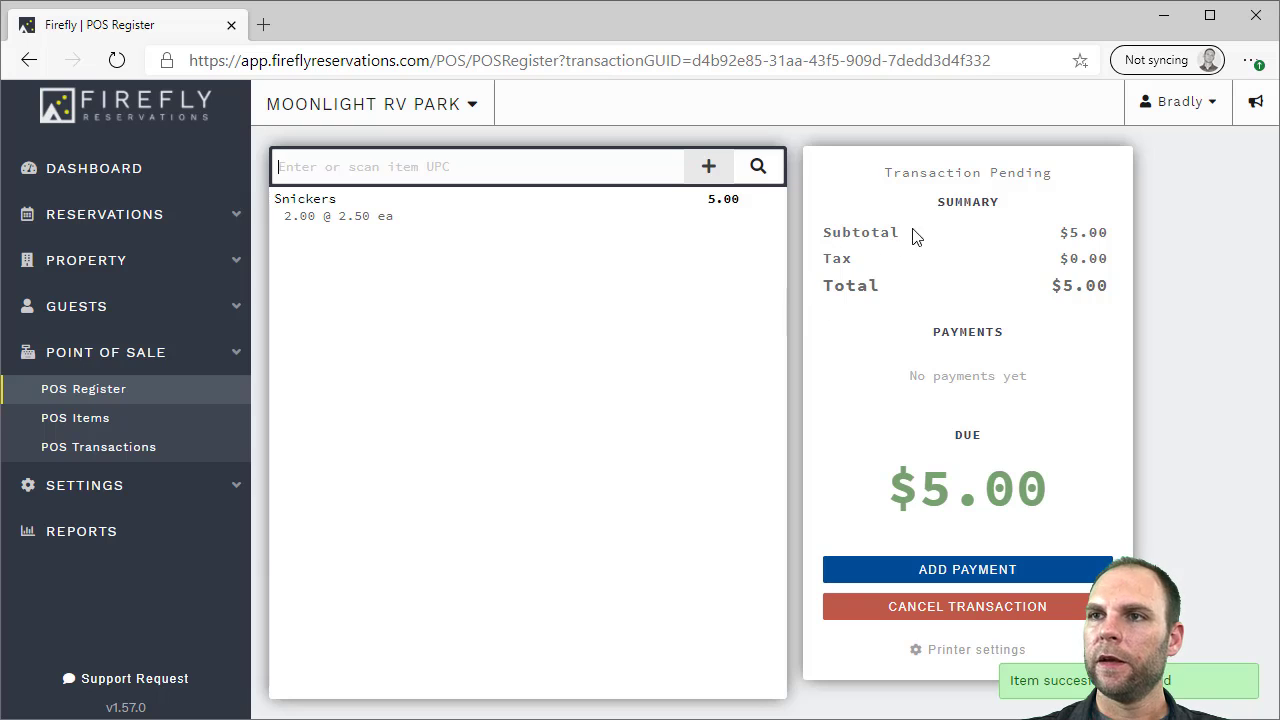
Record a $5.00 cash payment to complete the sale, after trying the card options
left_click(975, 569)
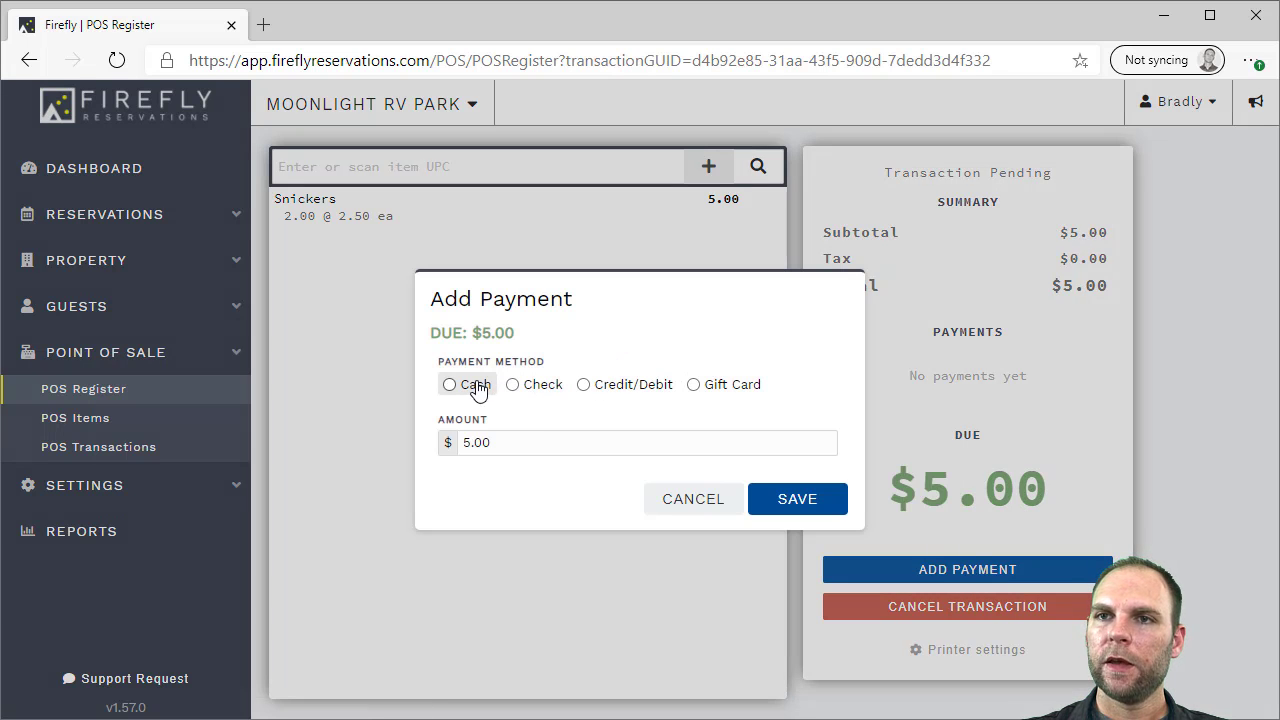
left_click(605, 384)
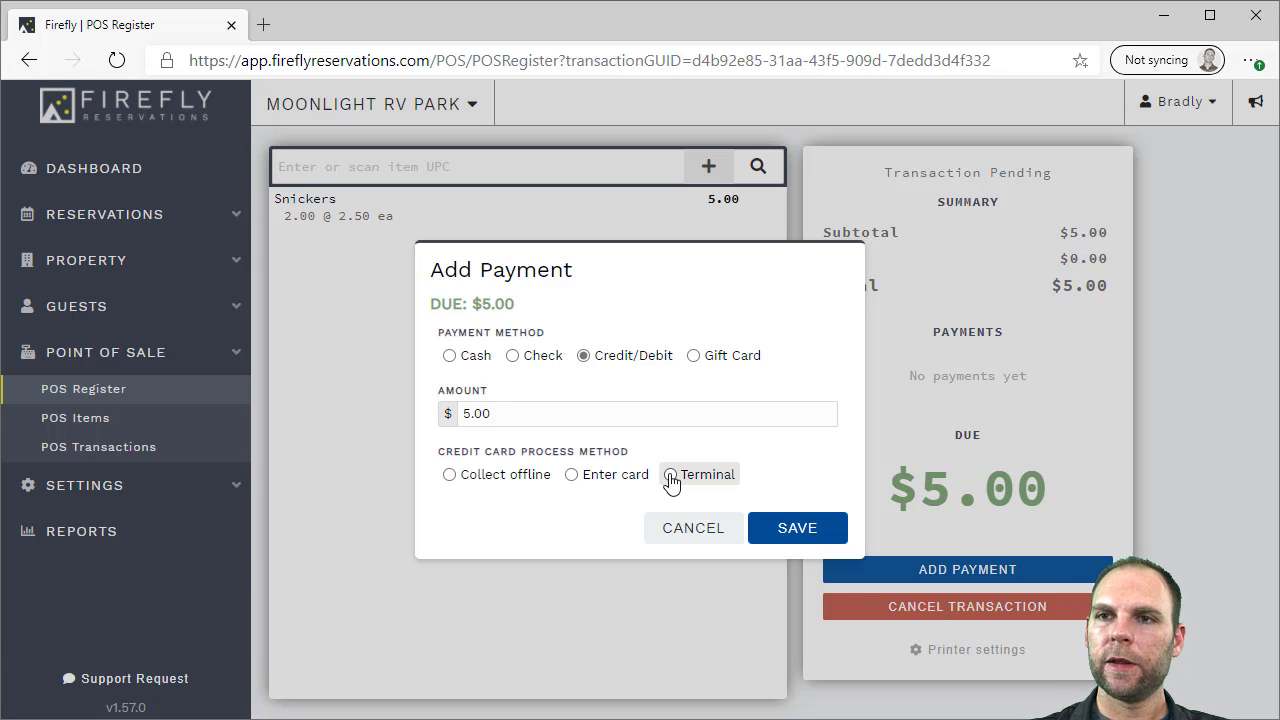
left_click(606, 476)
left_click(492, 452)
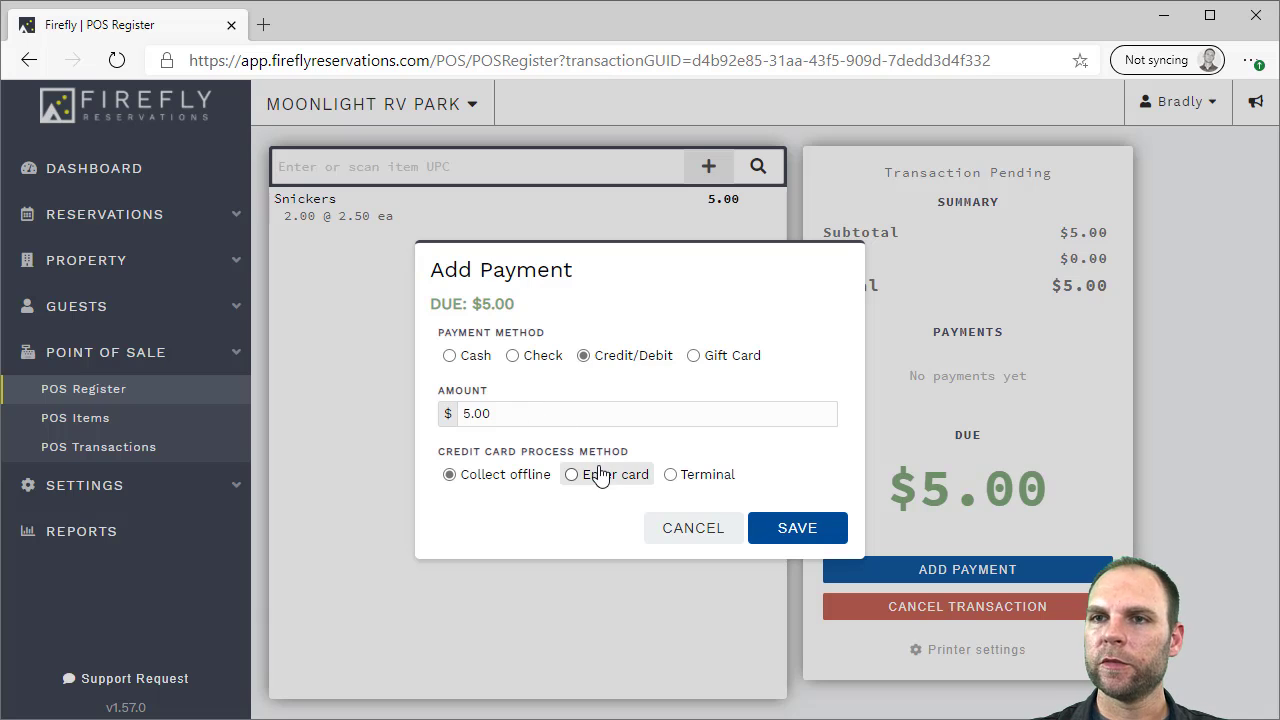
left_click(452, 357)
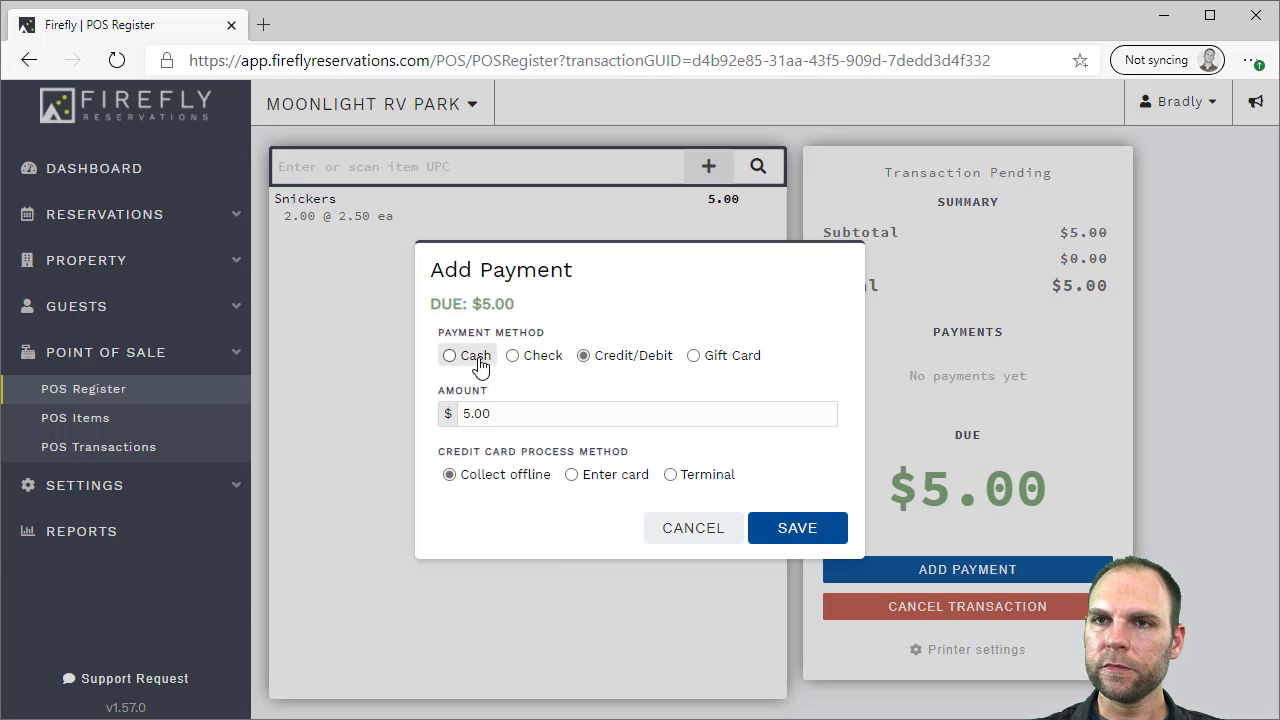
left_click(790, 510)
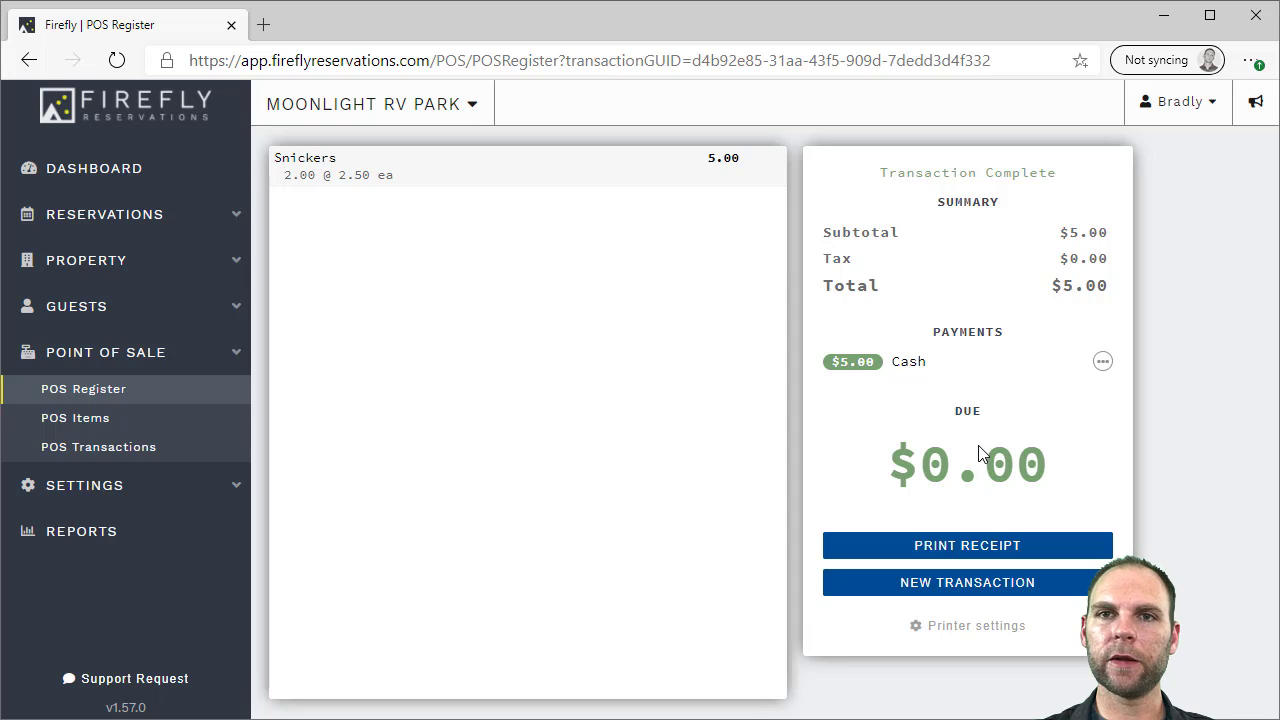
Reopen the 12/10/2020 $5.00 POS transaction and return both Snickers, leaving -$5.00 refund pending
left_click(50, 447)
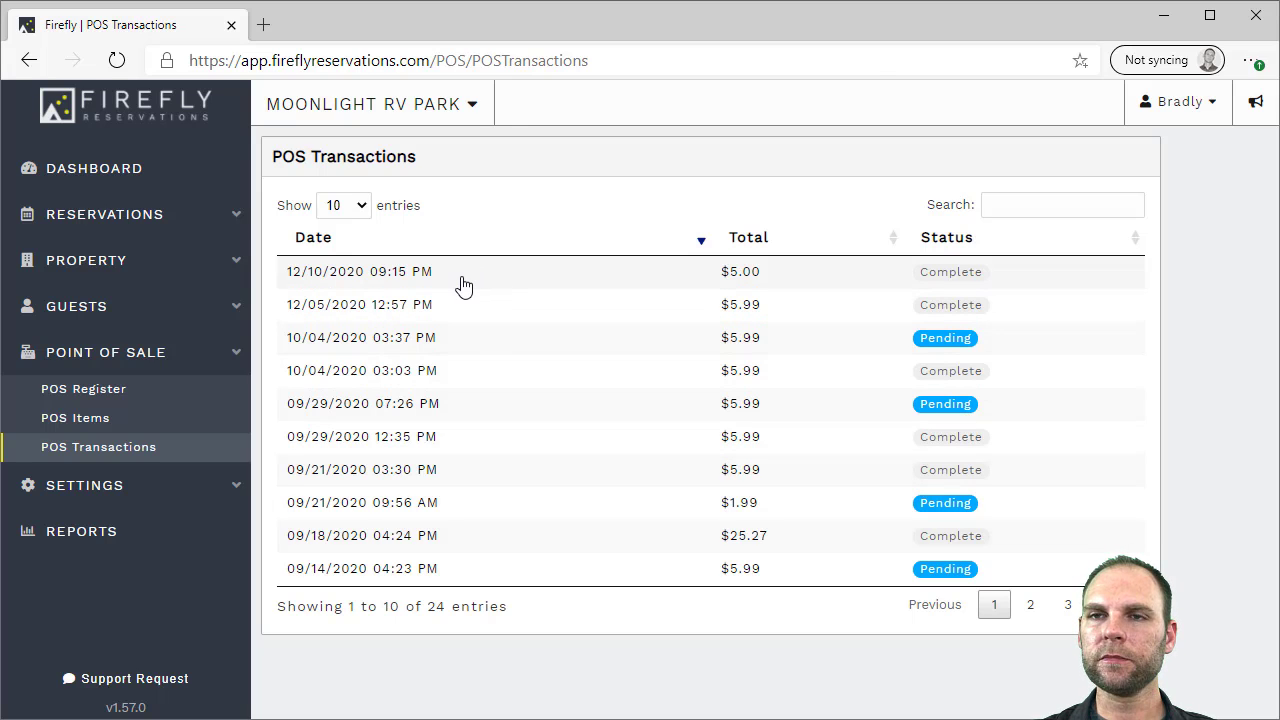
left_click(463, 287)
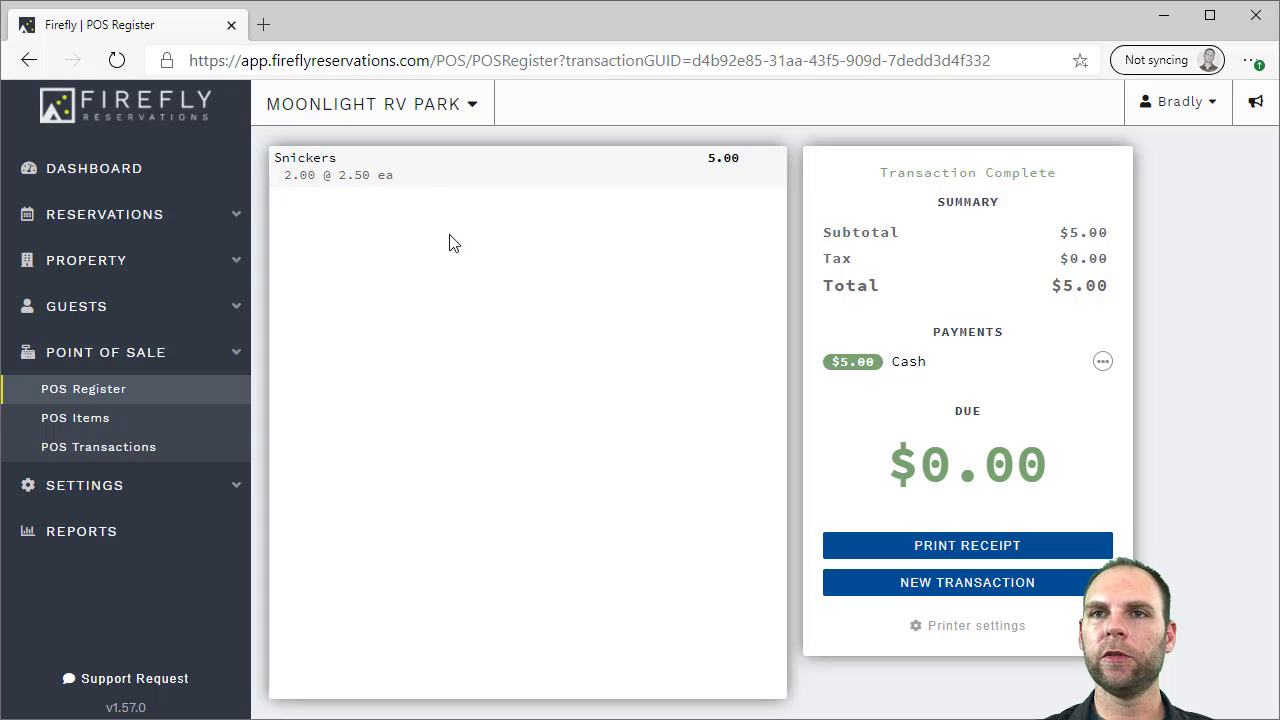
left_click(414, 181)
left_click(337, 207)
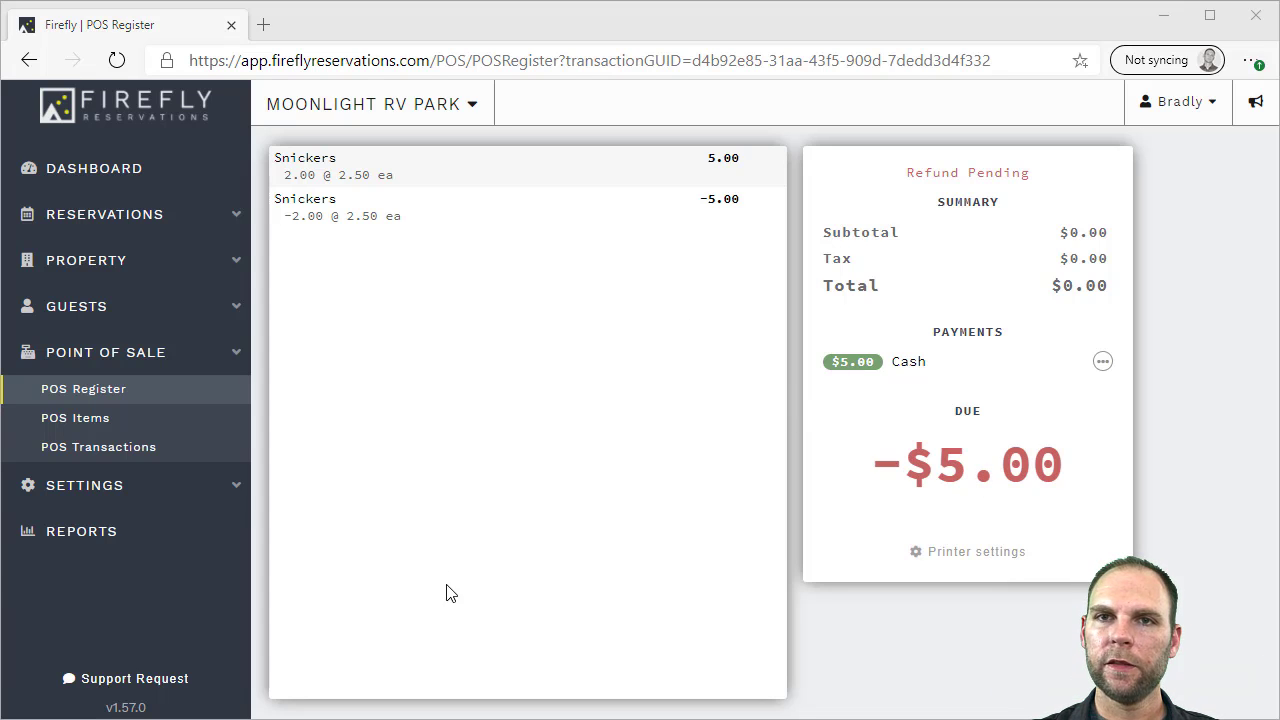
left_click(99, 266)
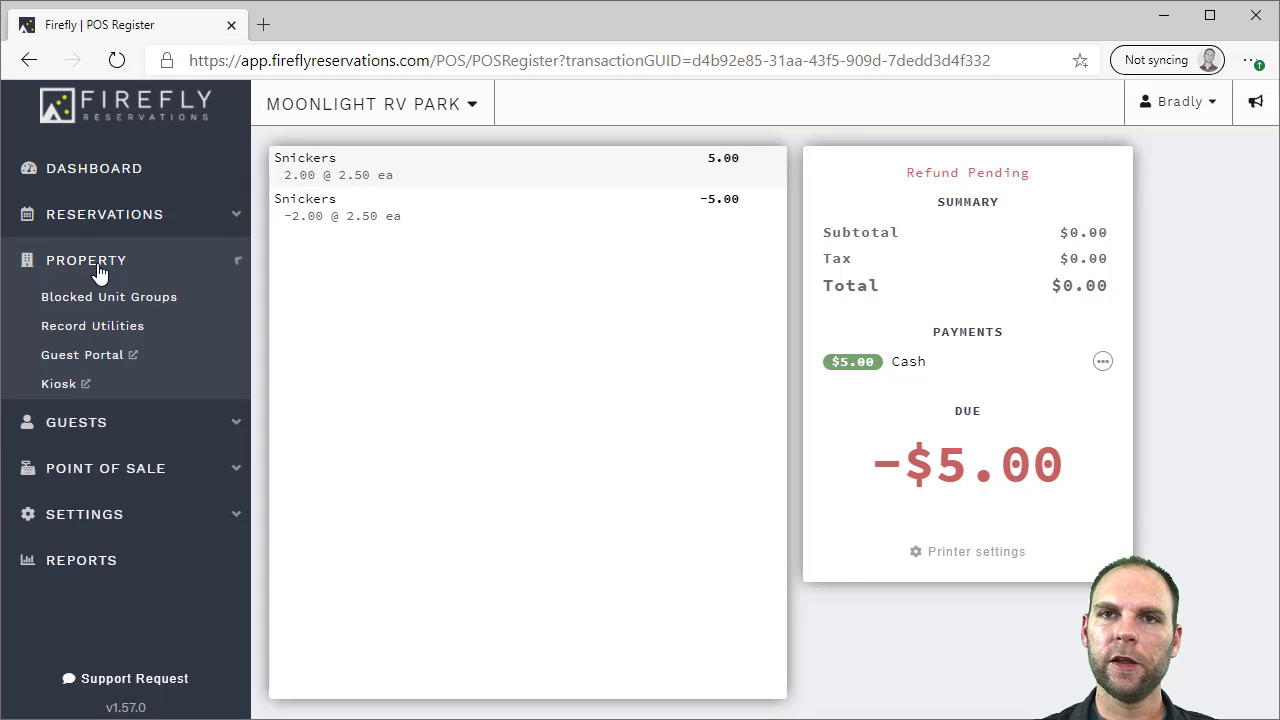
left_click(62, 386)
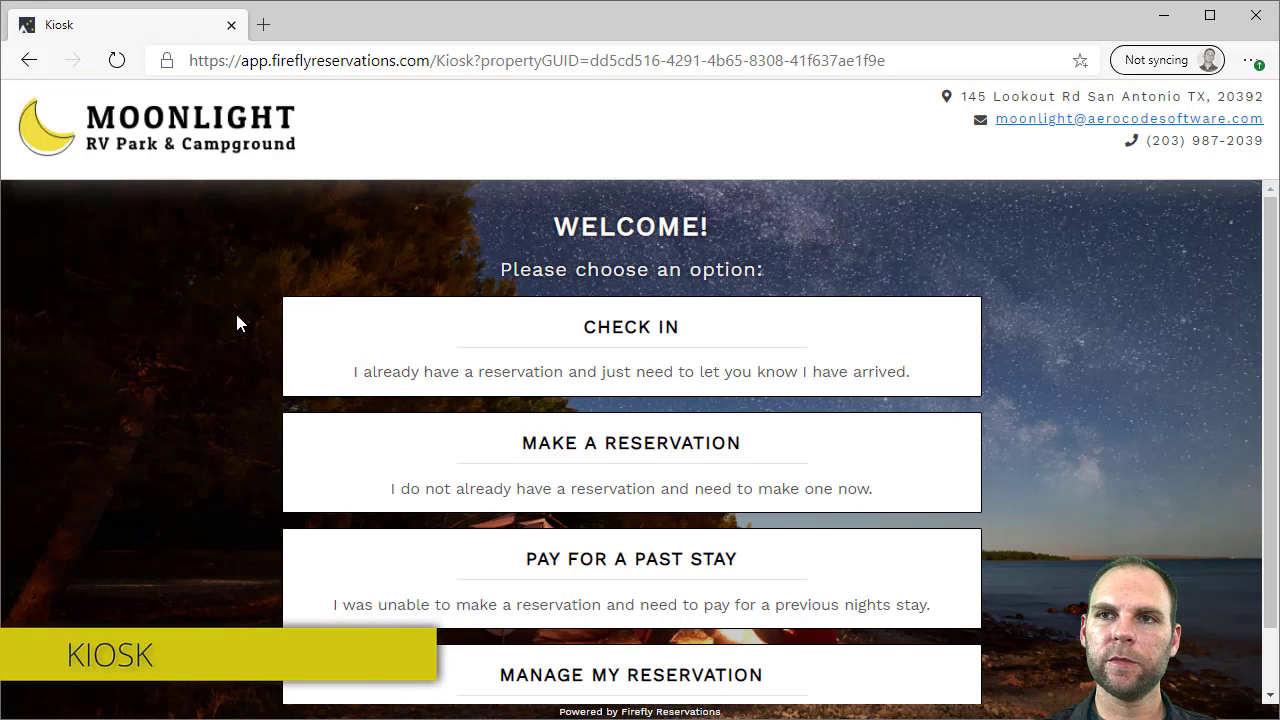
mouse_move(1270, 268)
left_mouse_down()
mouse_move(1272, 312)
mouse_move(1268, 278)
left_mouse_up()
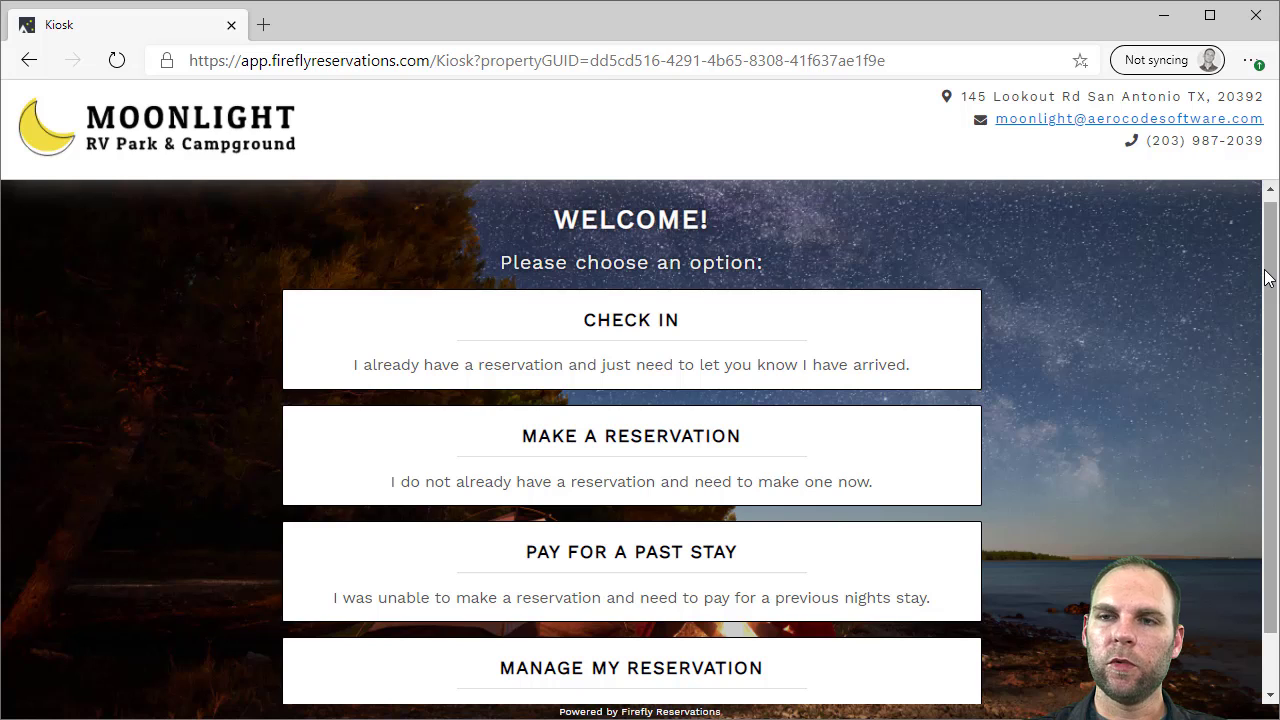
left_click_drag(1268, 278, 1268, 320)
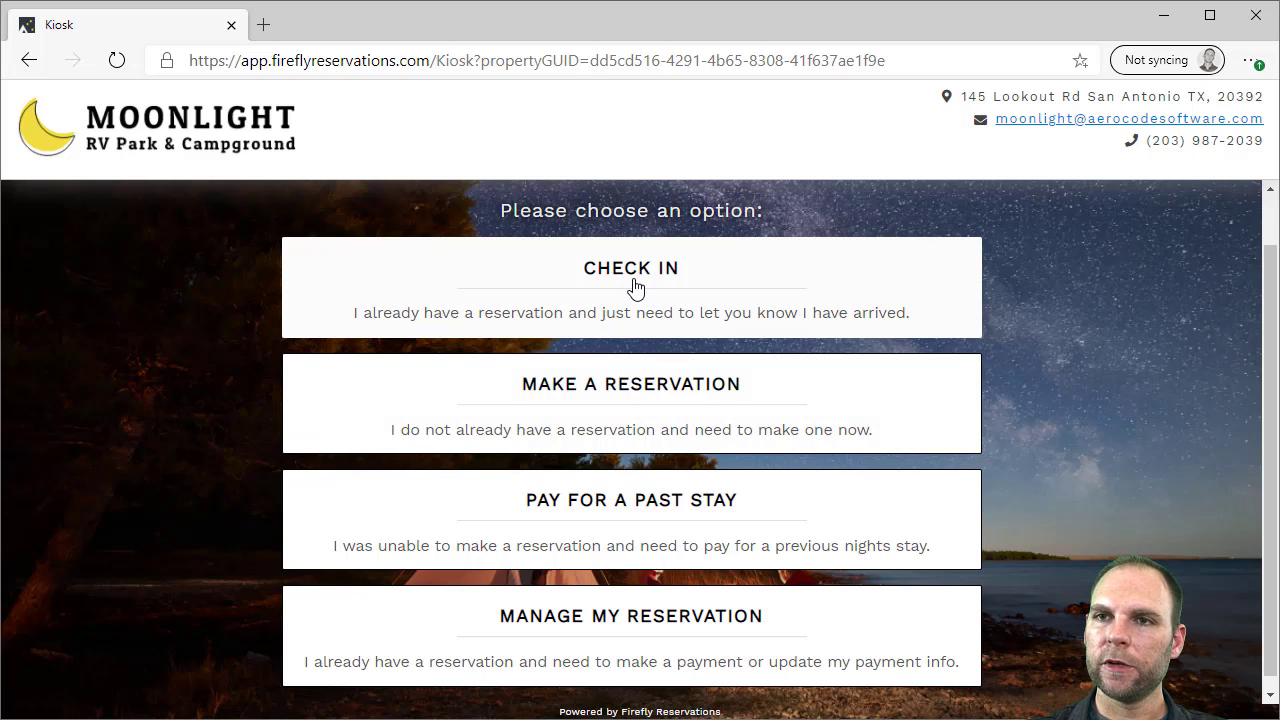
left_click(624, 402)
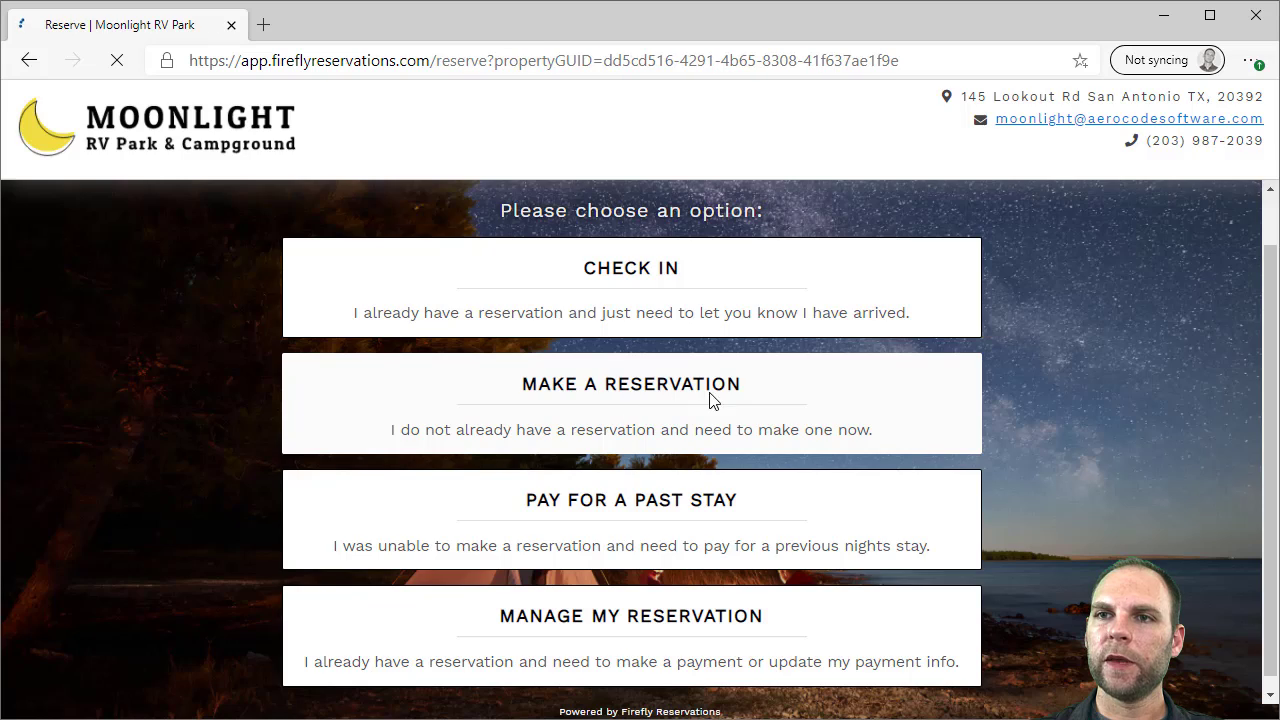
scroll(668, 370, "down", 1)
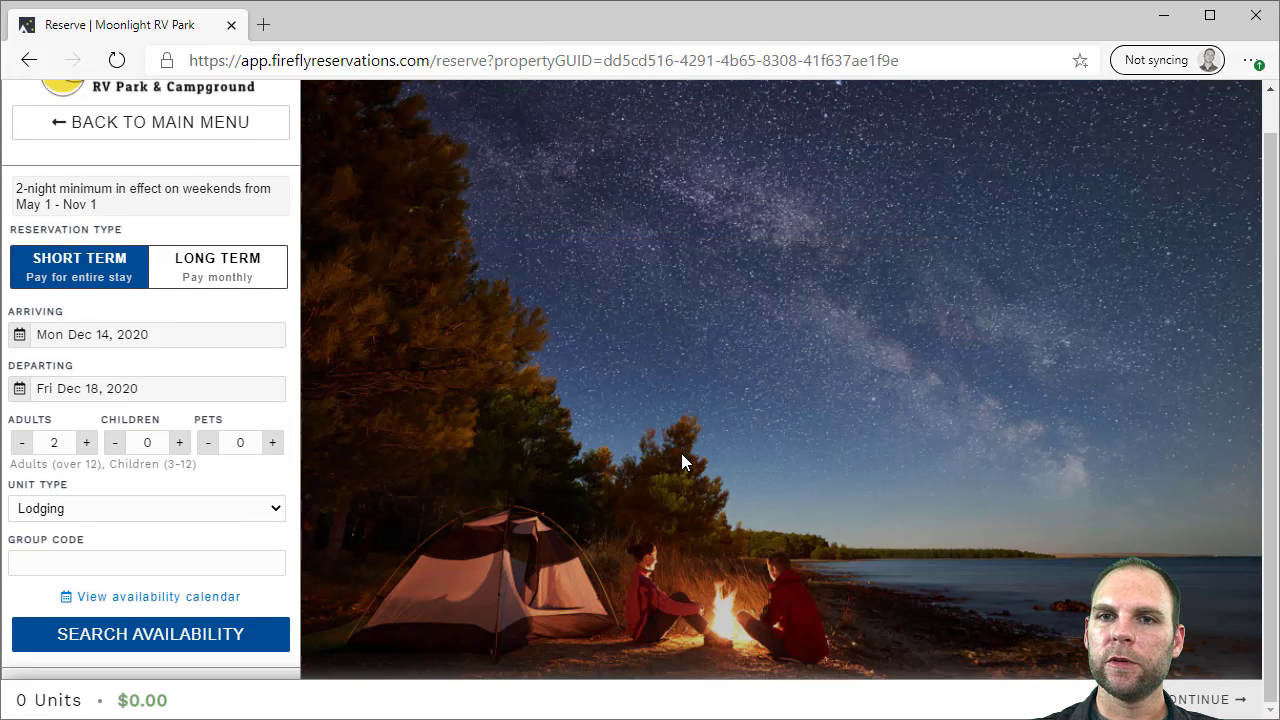
scroll(682, 455, "up", 1)
scroll(682, 398, "down", 1)
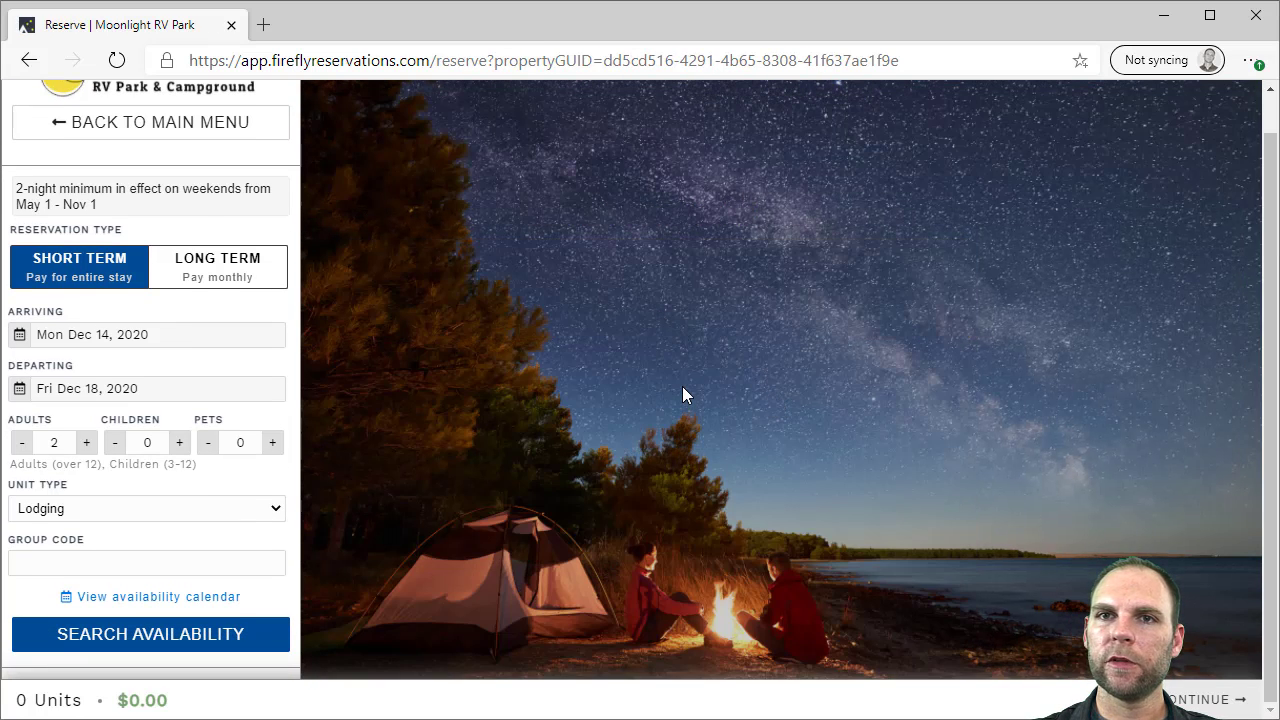
scroll(682, 390, "up", 1)
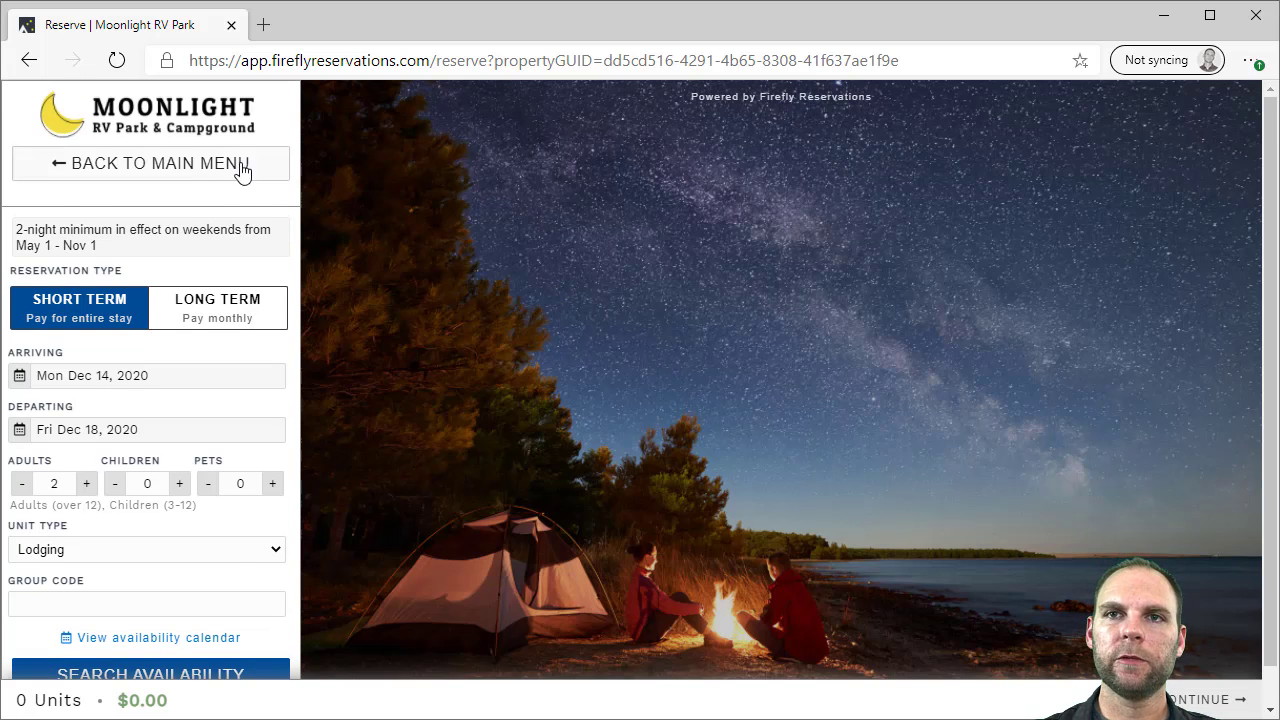
left_click(205, 172)
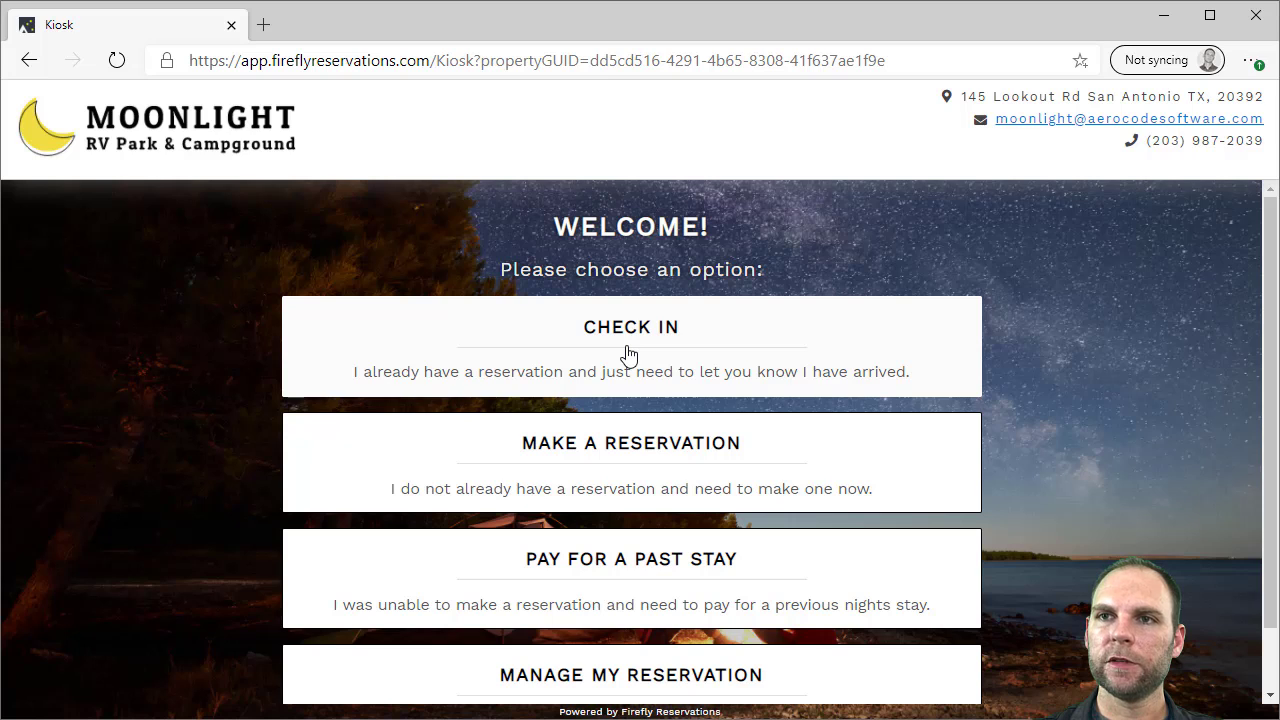
At the kiosk, find the guest by first and last name and check in their Standard RV Space 1 stay
left_click(628, 352)
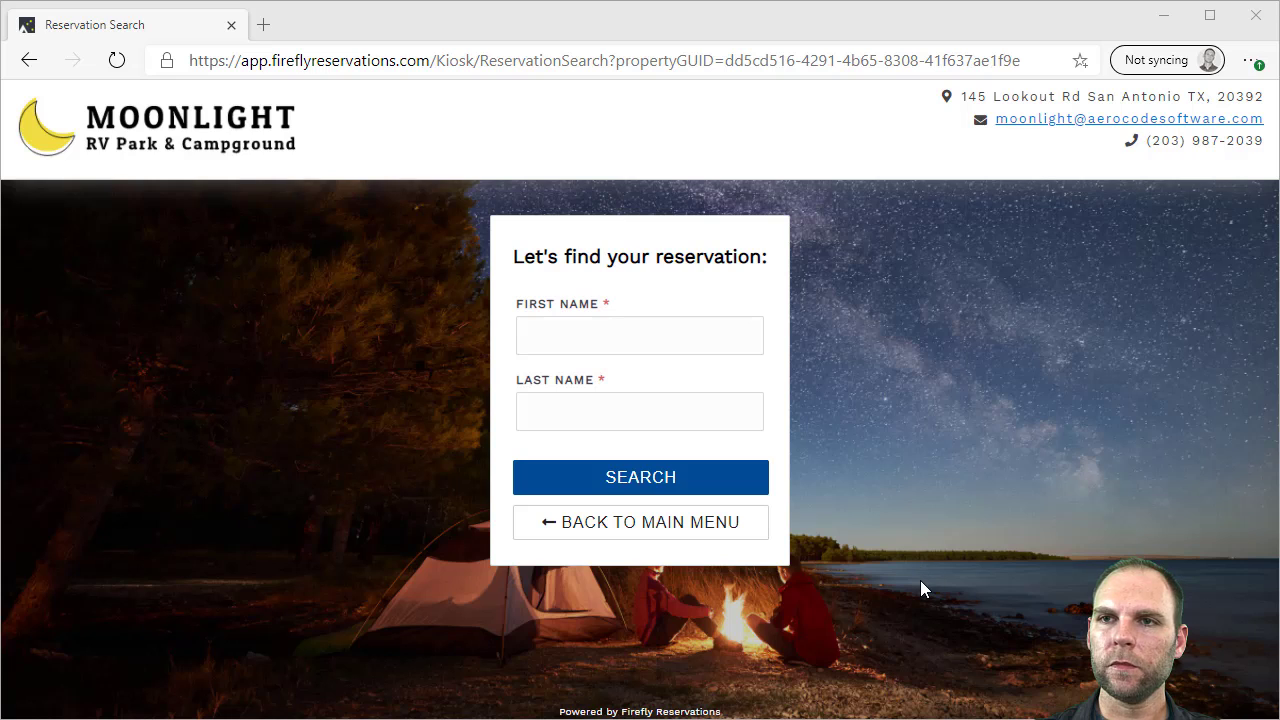
left_click(584, 343)
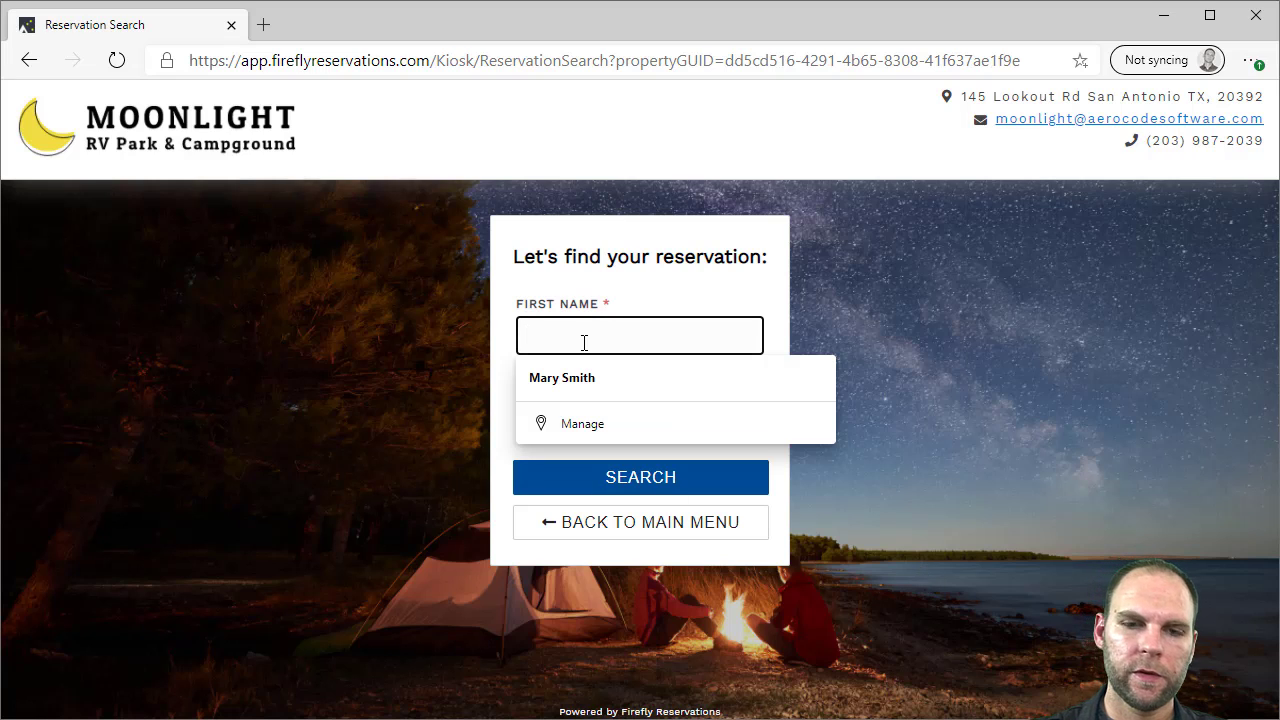
key("Tab")
left_click(647, 478)
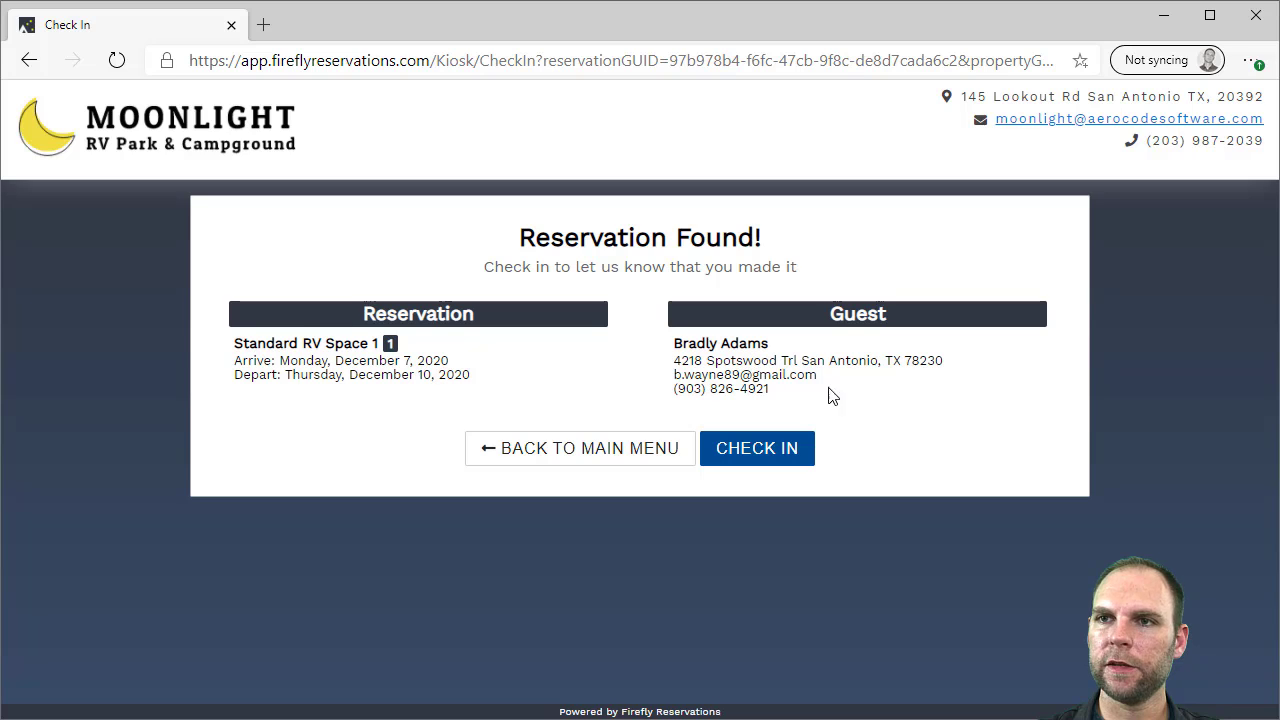
left_click(790, 450)
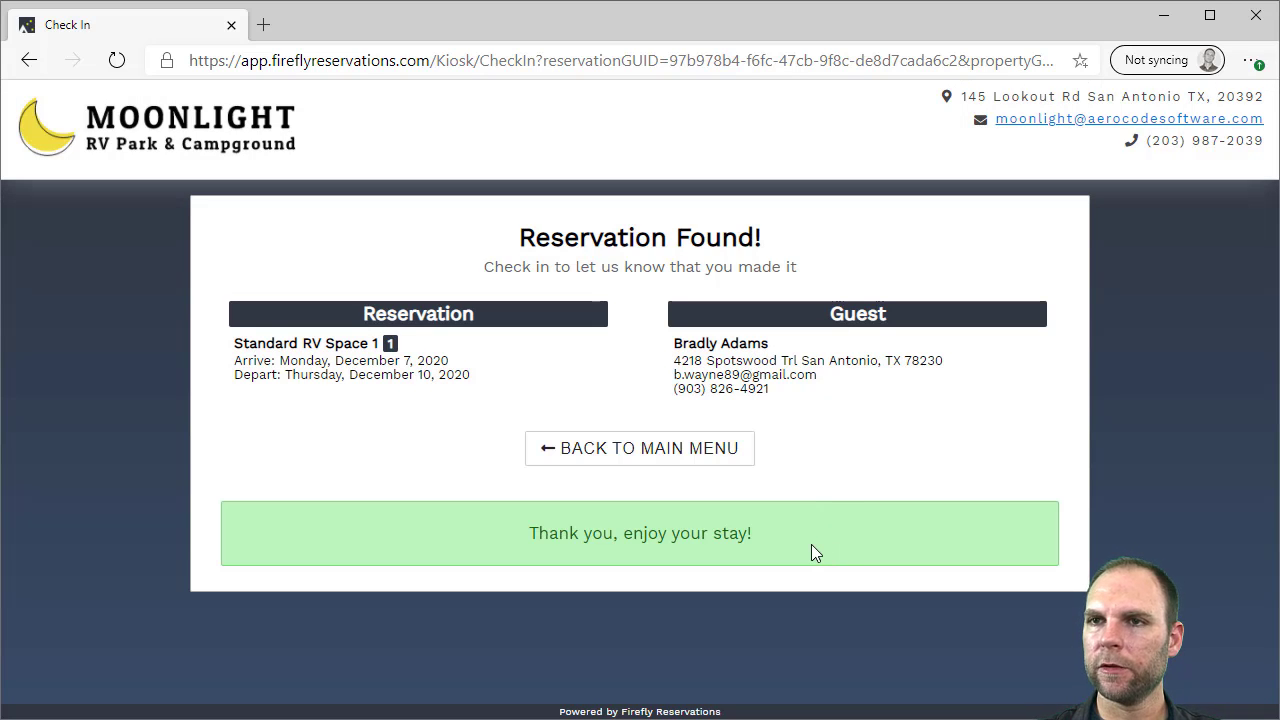
left_click(668, 458)
Via Manage My Reservation, open the guest's Dec 11–17 Standard RV Space 1 booking in the Reservation Grid
scroll(657, 391, "down", 1)
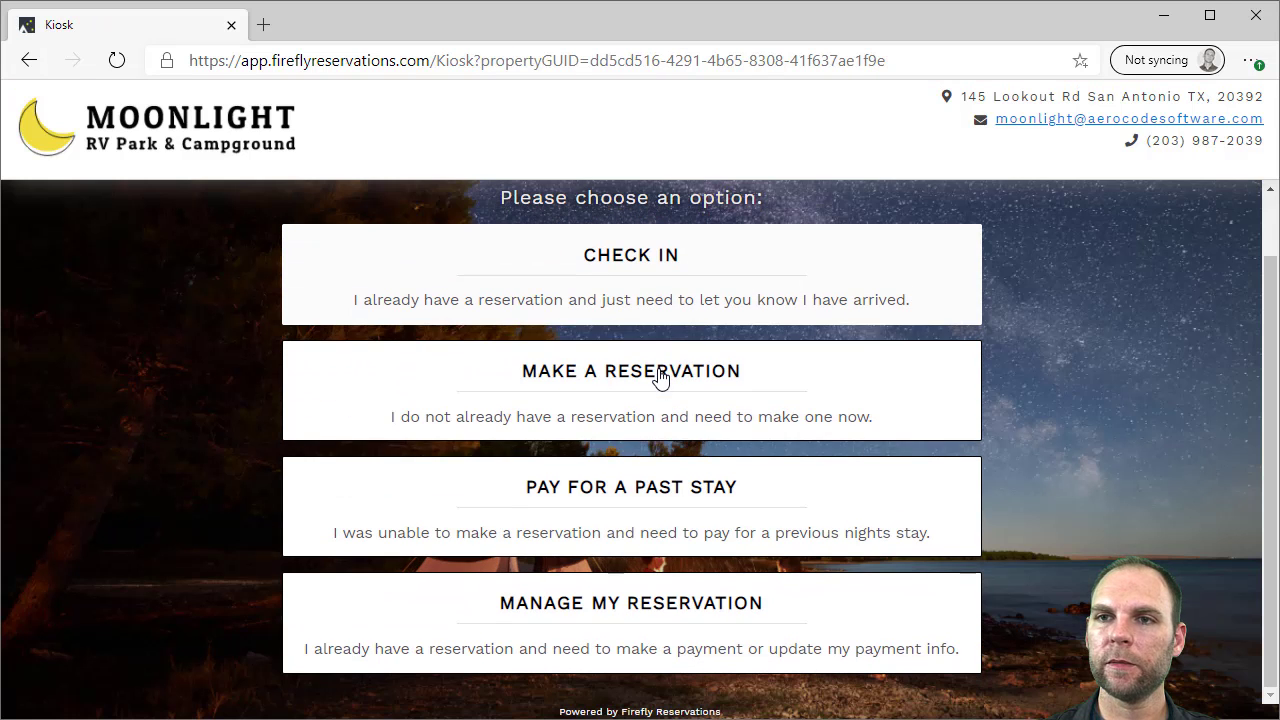
scroll(843, 502, "up", 1)
scroll(843, 502, "down", 1)
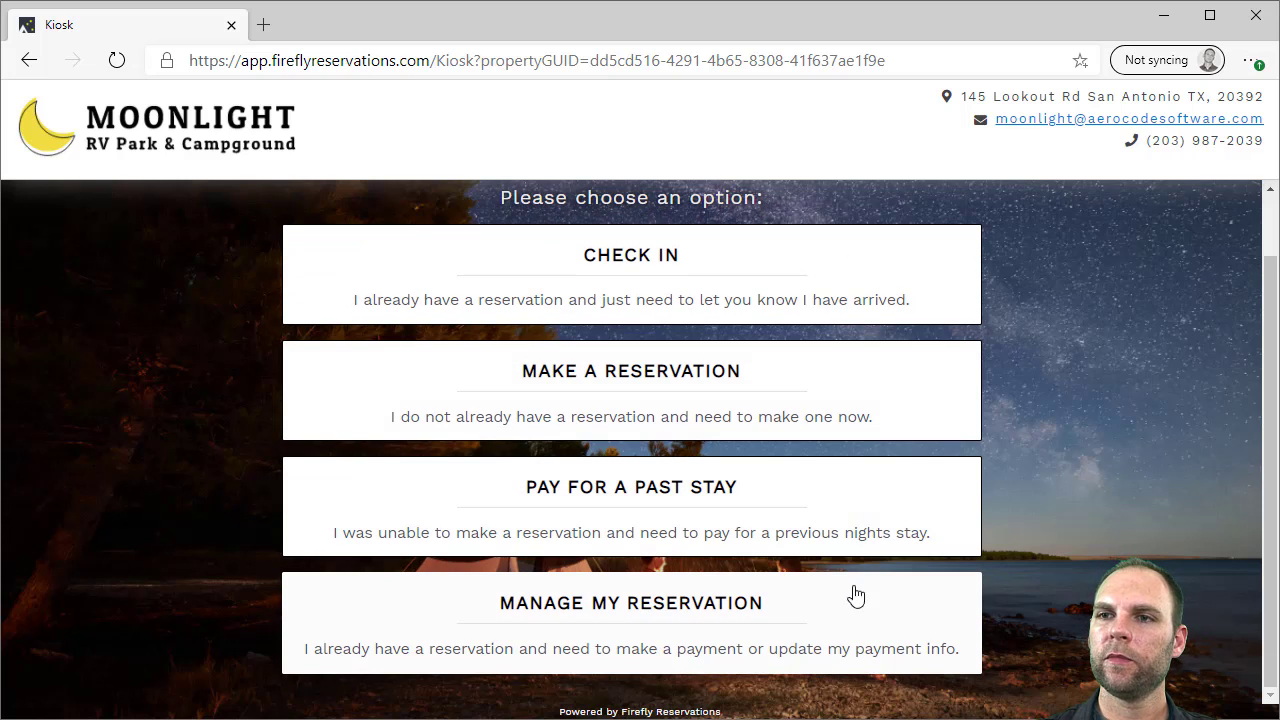
left_click(677, 622)
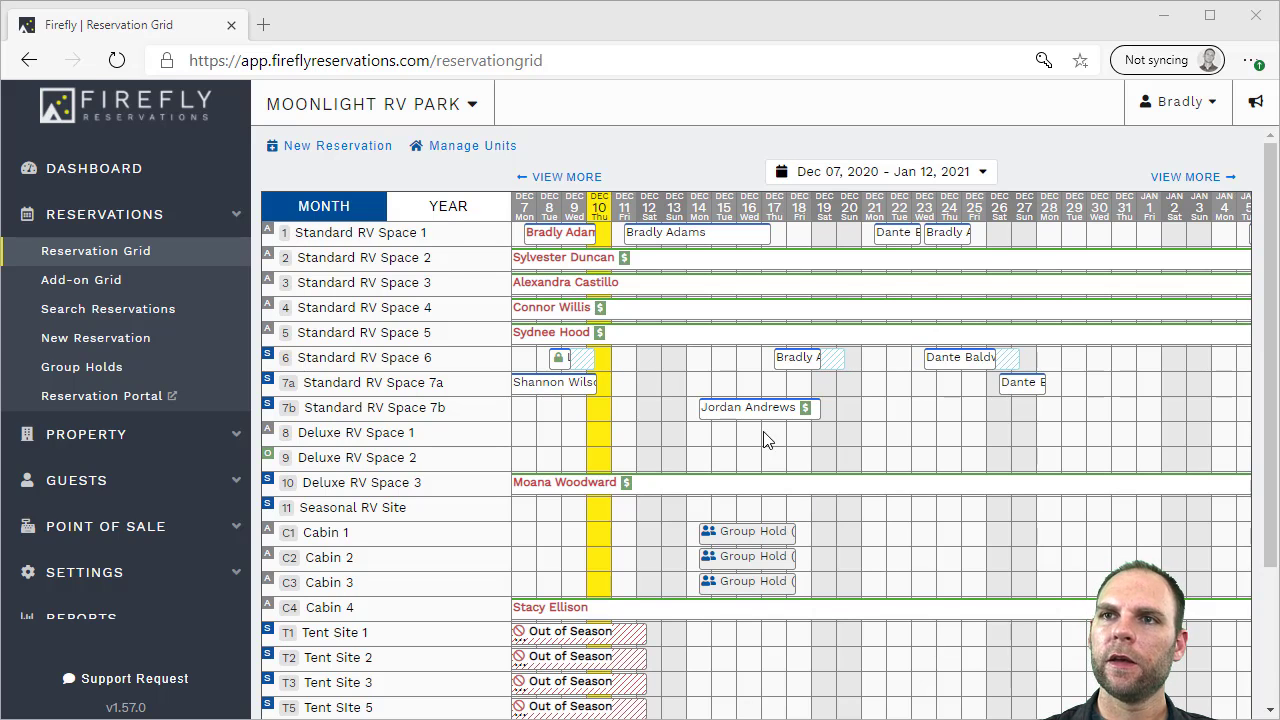
mouse_move(661, 242)
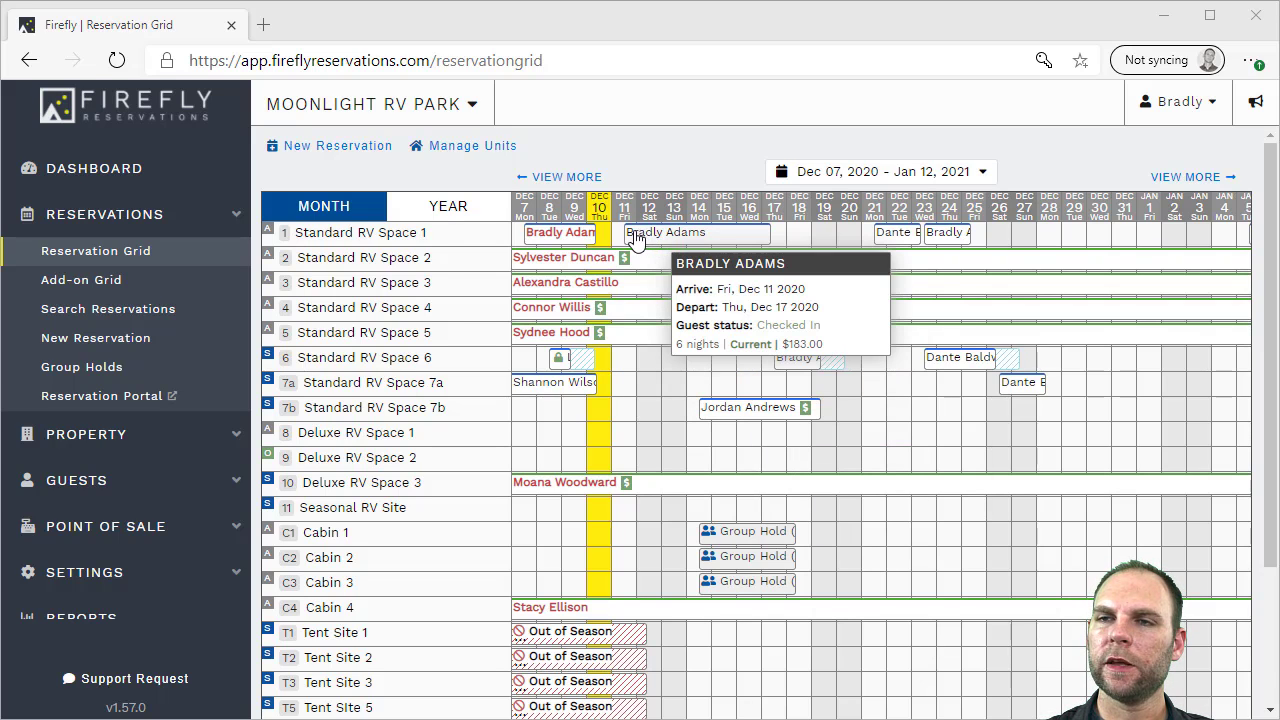
left_click(720, 240)
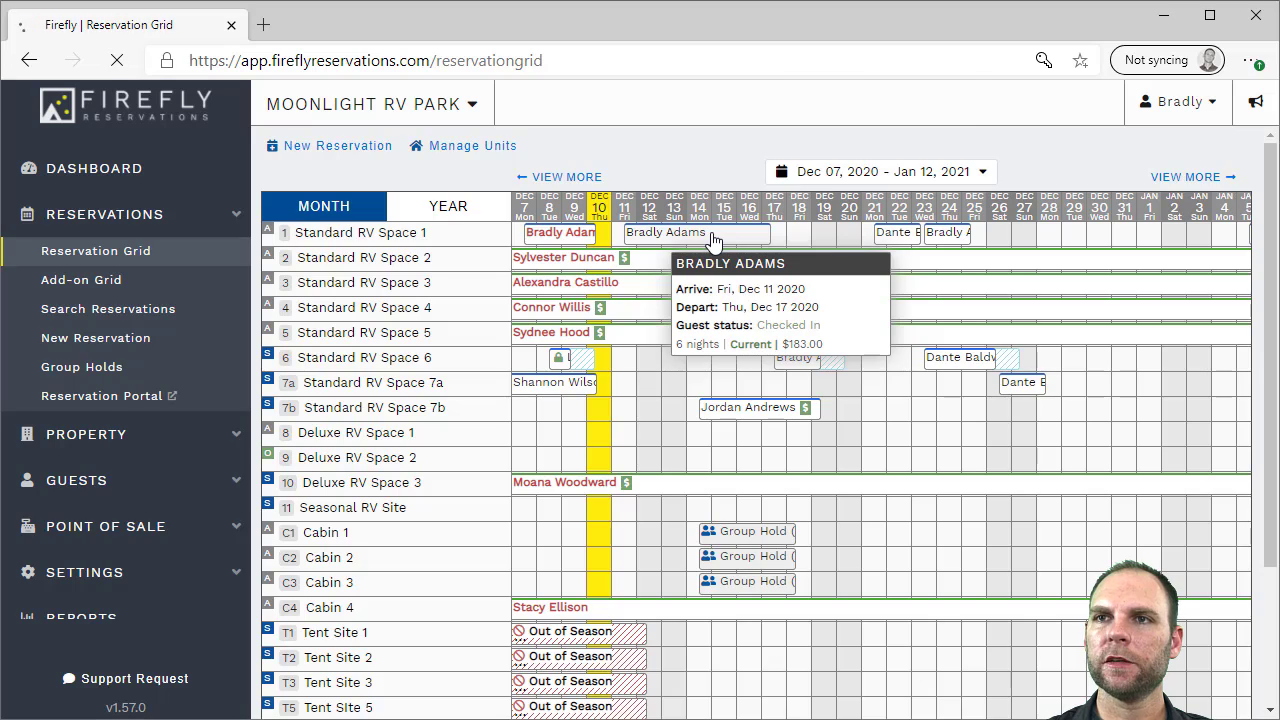
Verify Space 1 reads Checked In on the Units tab, then view the Moonlight RV Park Dashboard
scroll(704, 346, "down", 1)
scroll(704, 346, "up", 1)
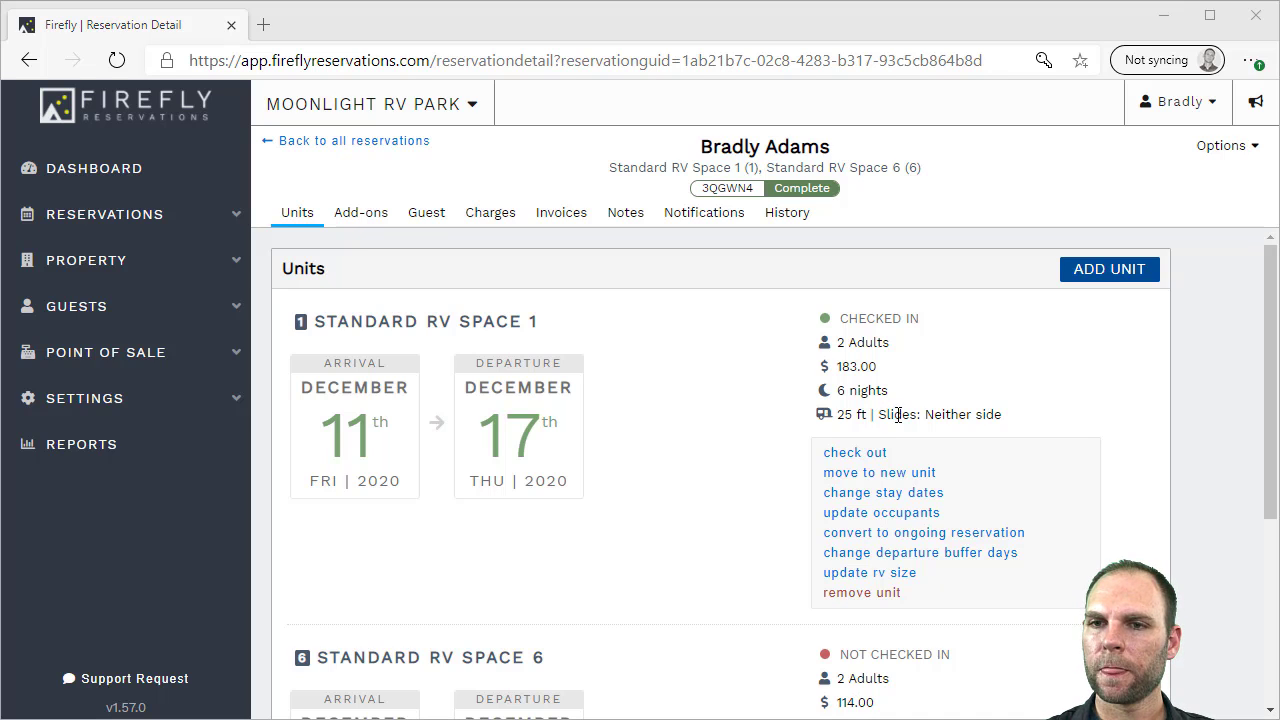
left_click(145, 170)
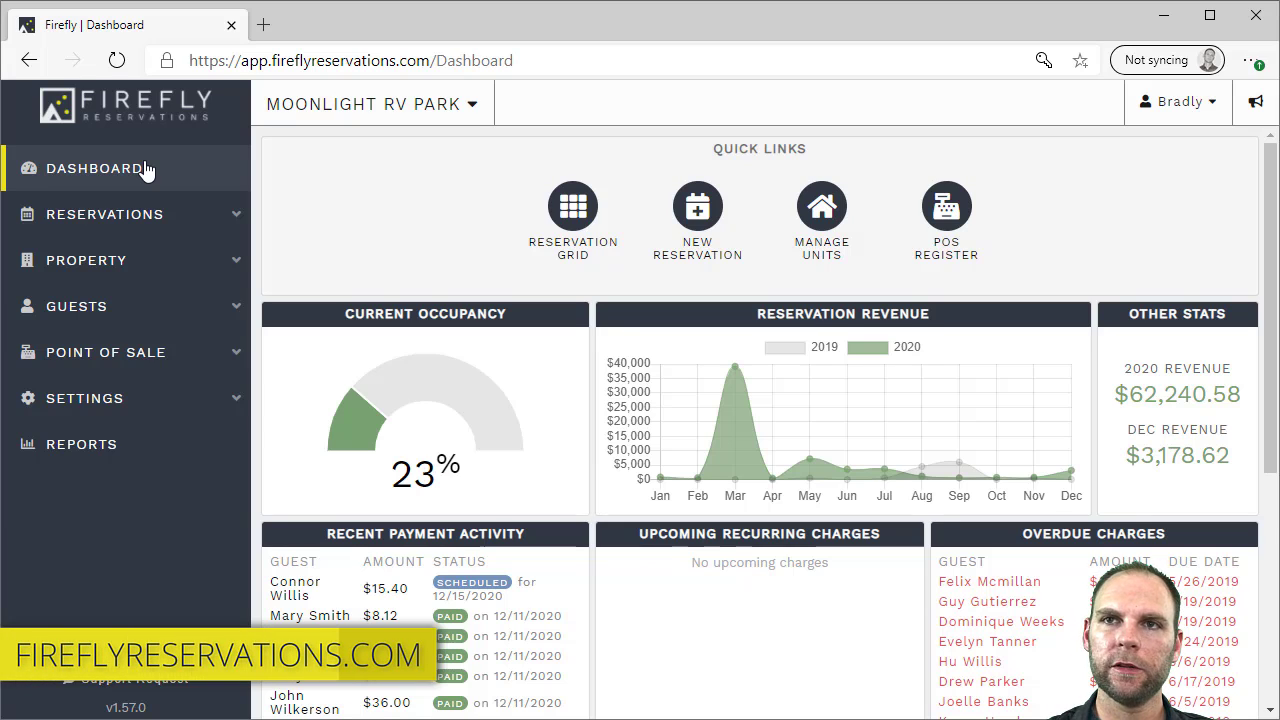
Switch to Moonlight Bay RV Park, with 0% occupancy and $0.00 revenue, and start a support request
left_click(400, 107)
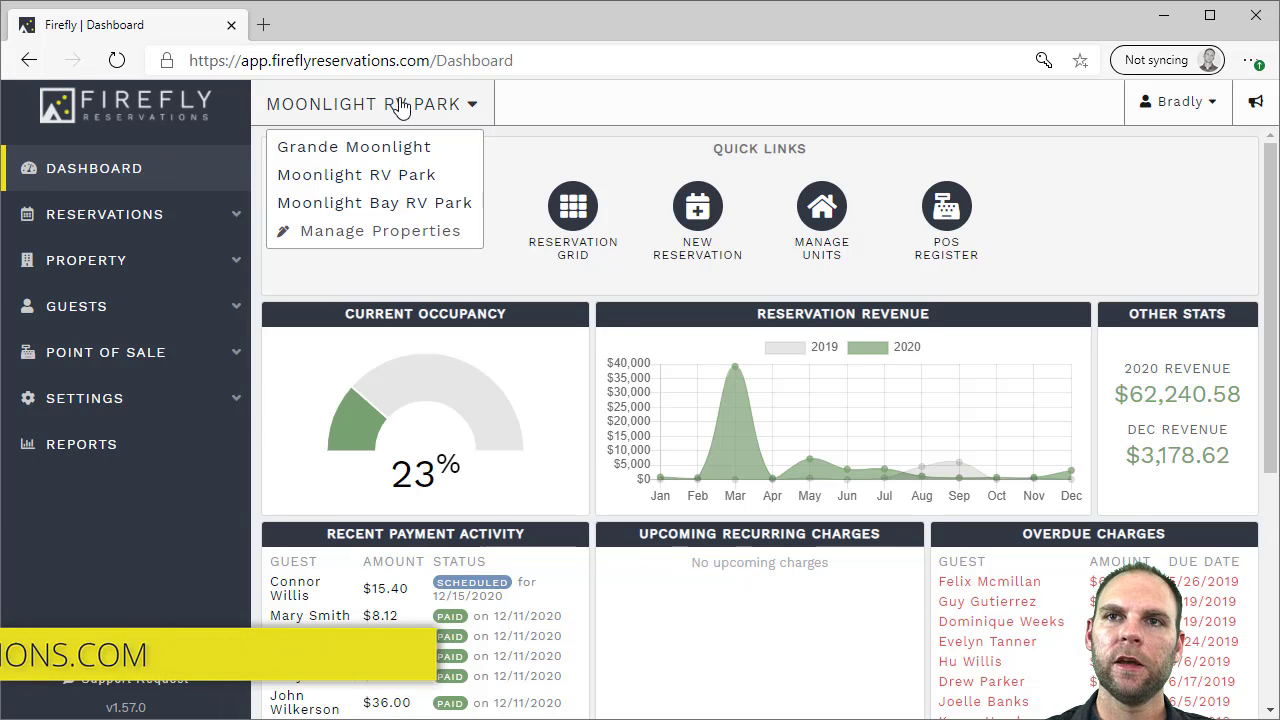
left_click(352, 204)
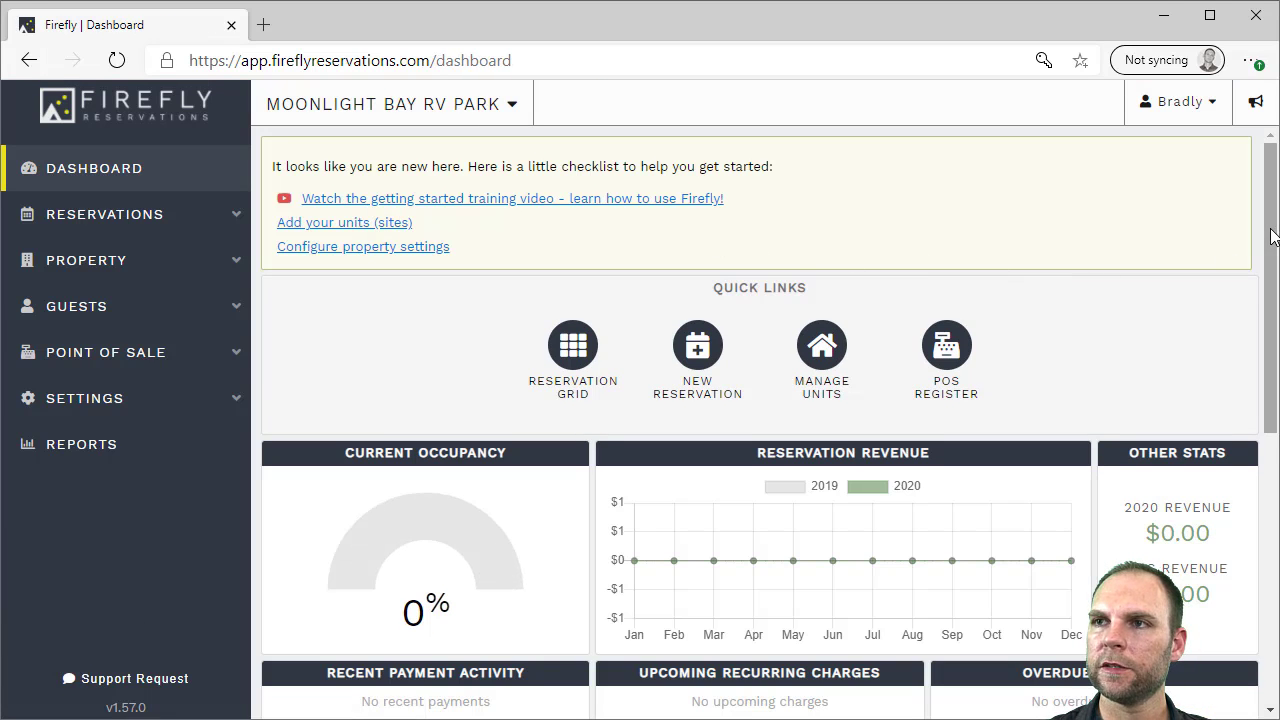
scroll(1270, 285, "down", 2)
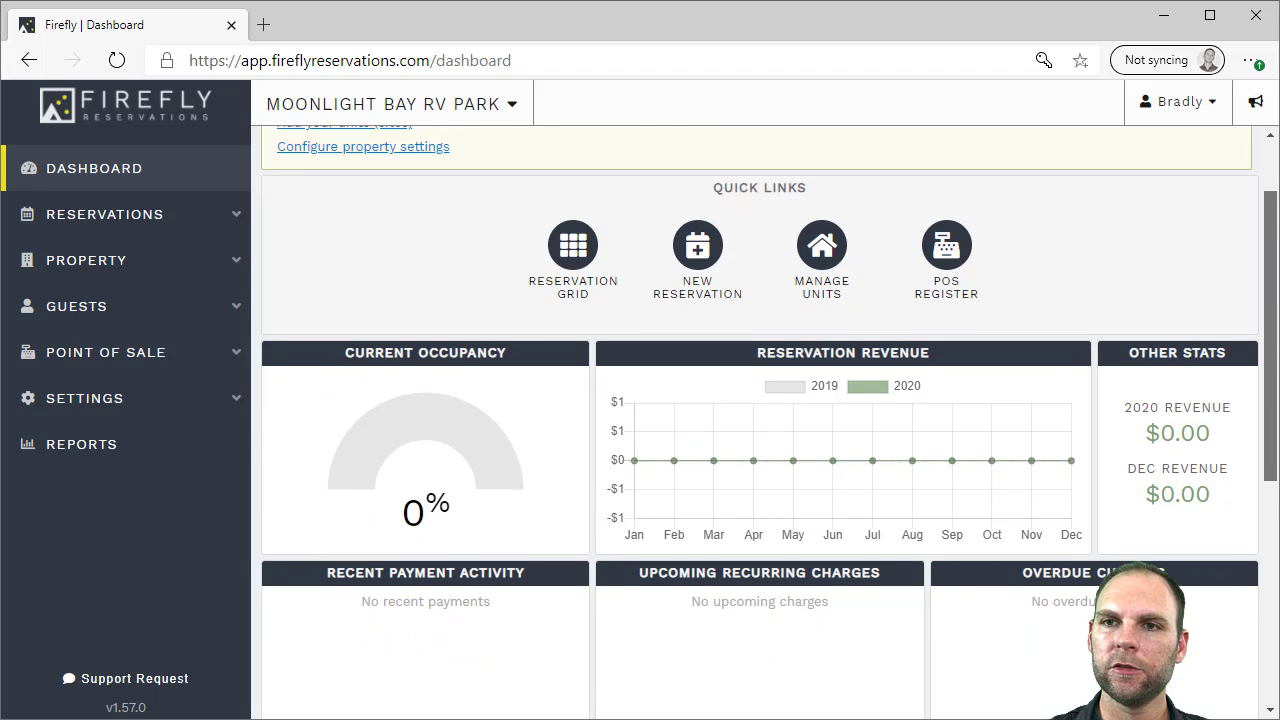
scroll(868, 212, "up", 2)
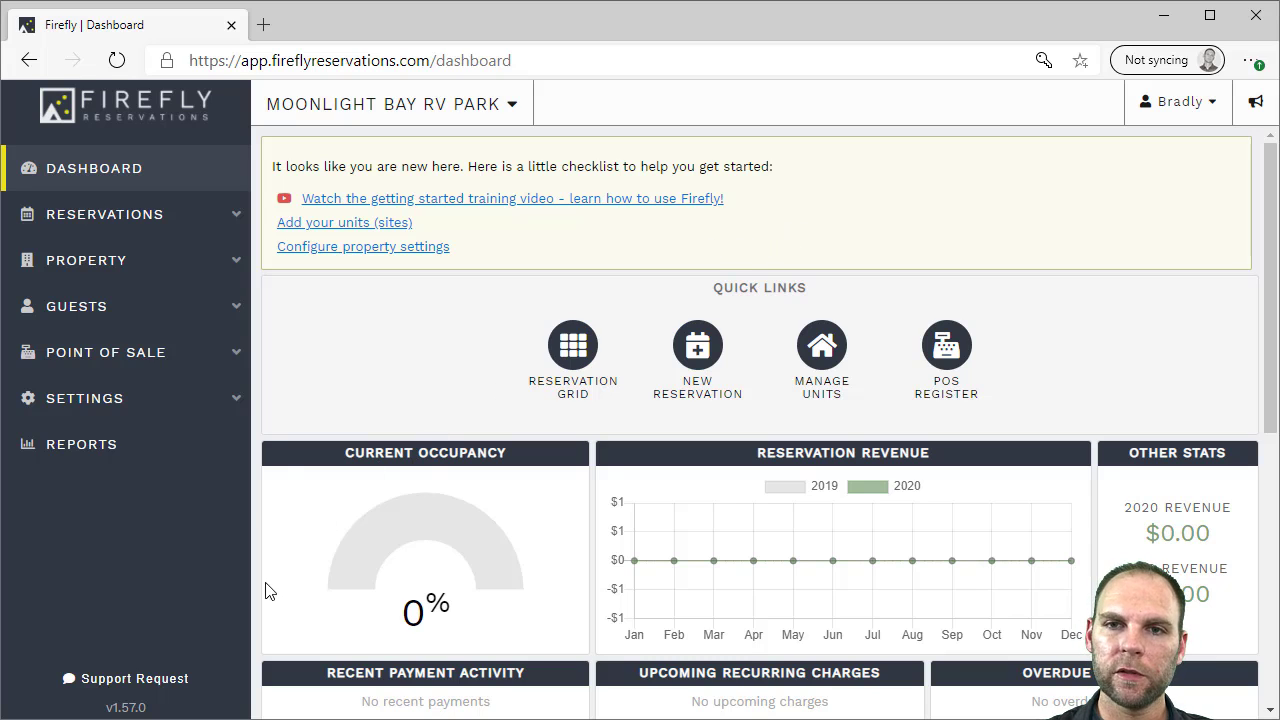
left_click(135, 679)
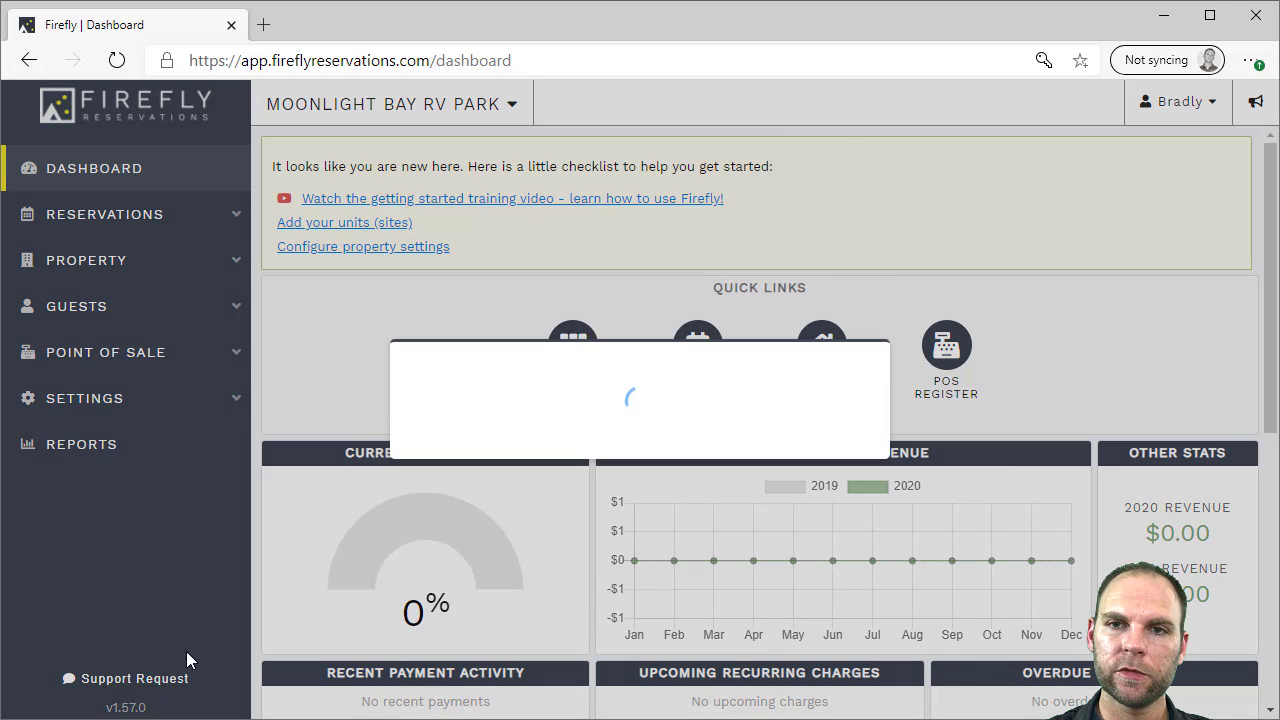